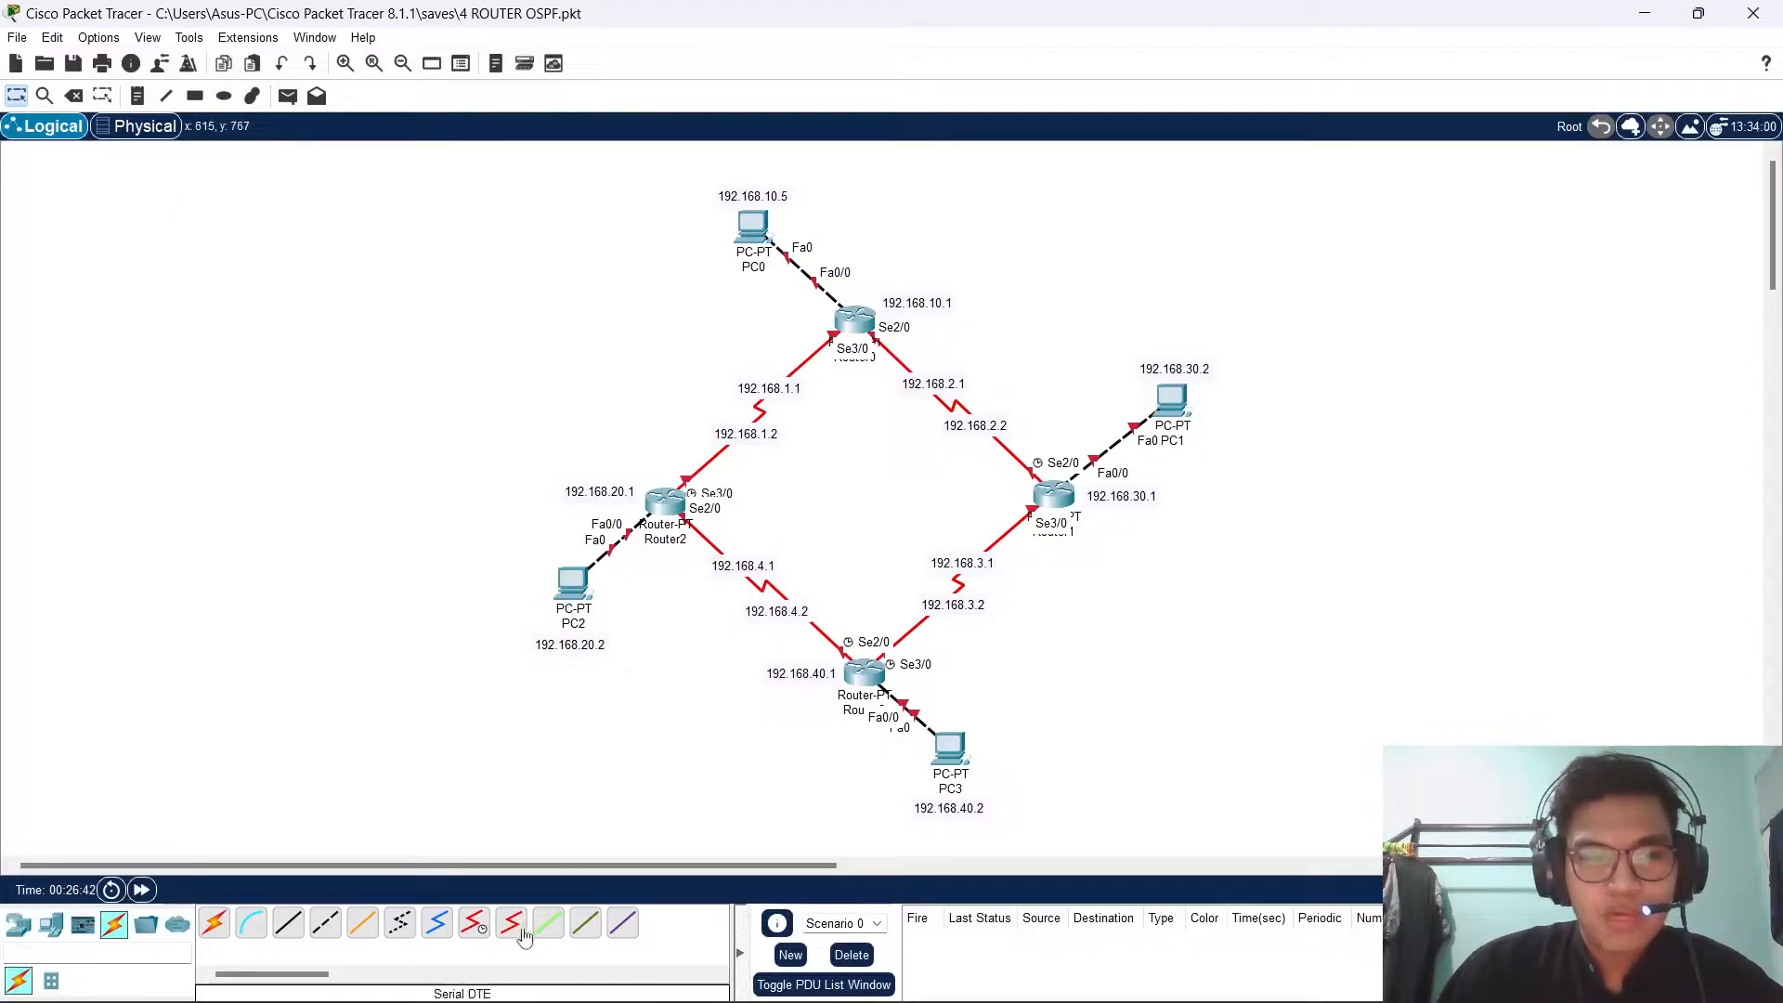
Nudge the 192.168.10.5 label slightly upward above PC0 and move PC3 a little farther below its router.
{"action": "left_click", "coordinate": [480, 924]}
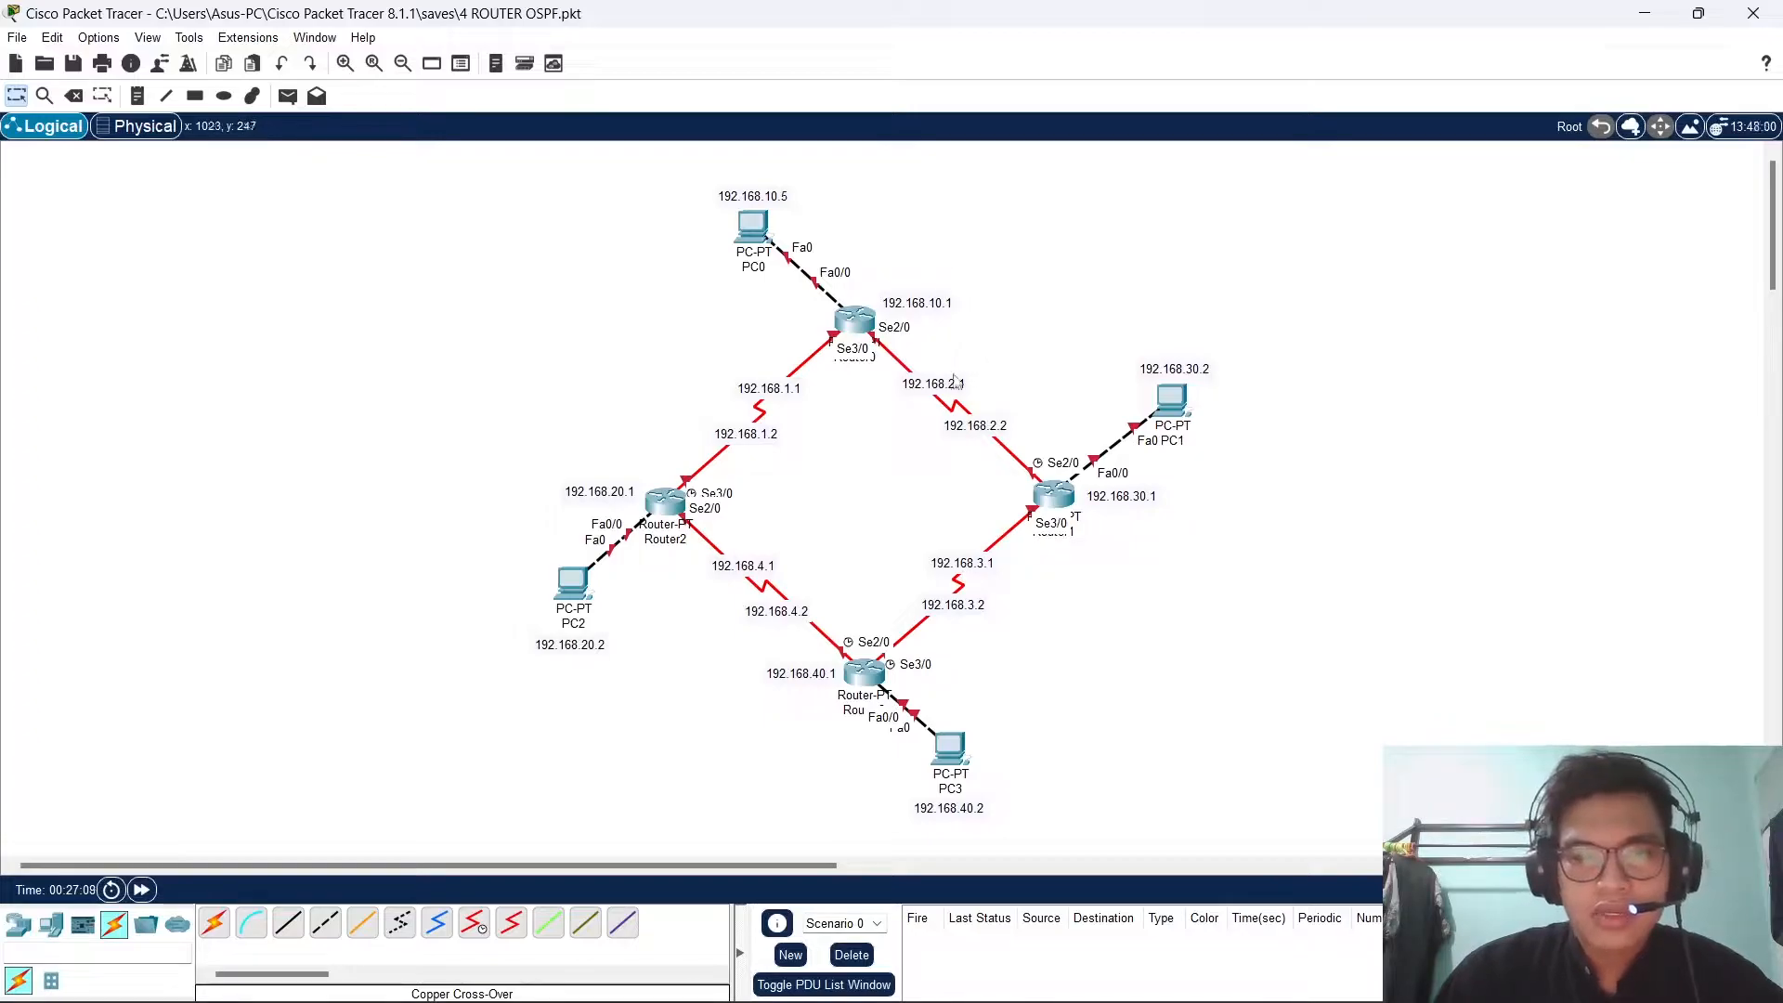
{"action": "left_click_drag", "start_coordinate": [753, 205], "coordinate": [755, 198]}
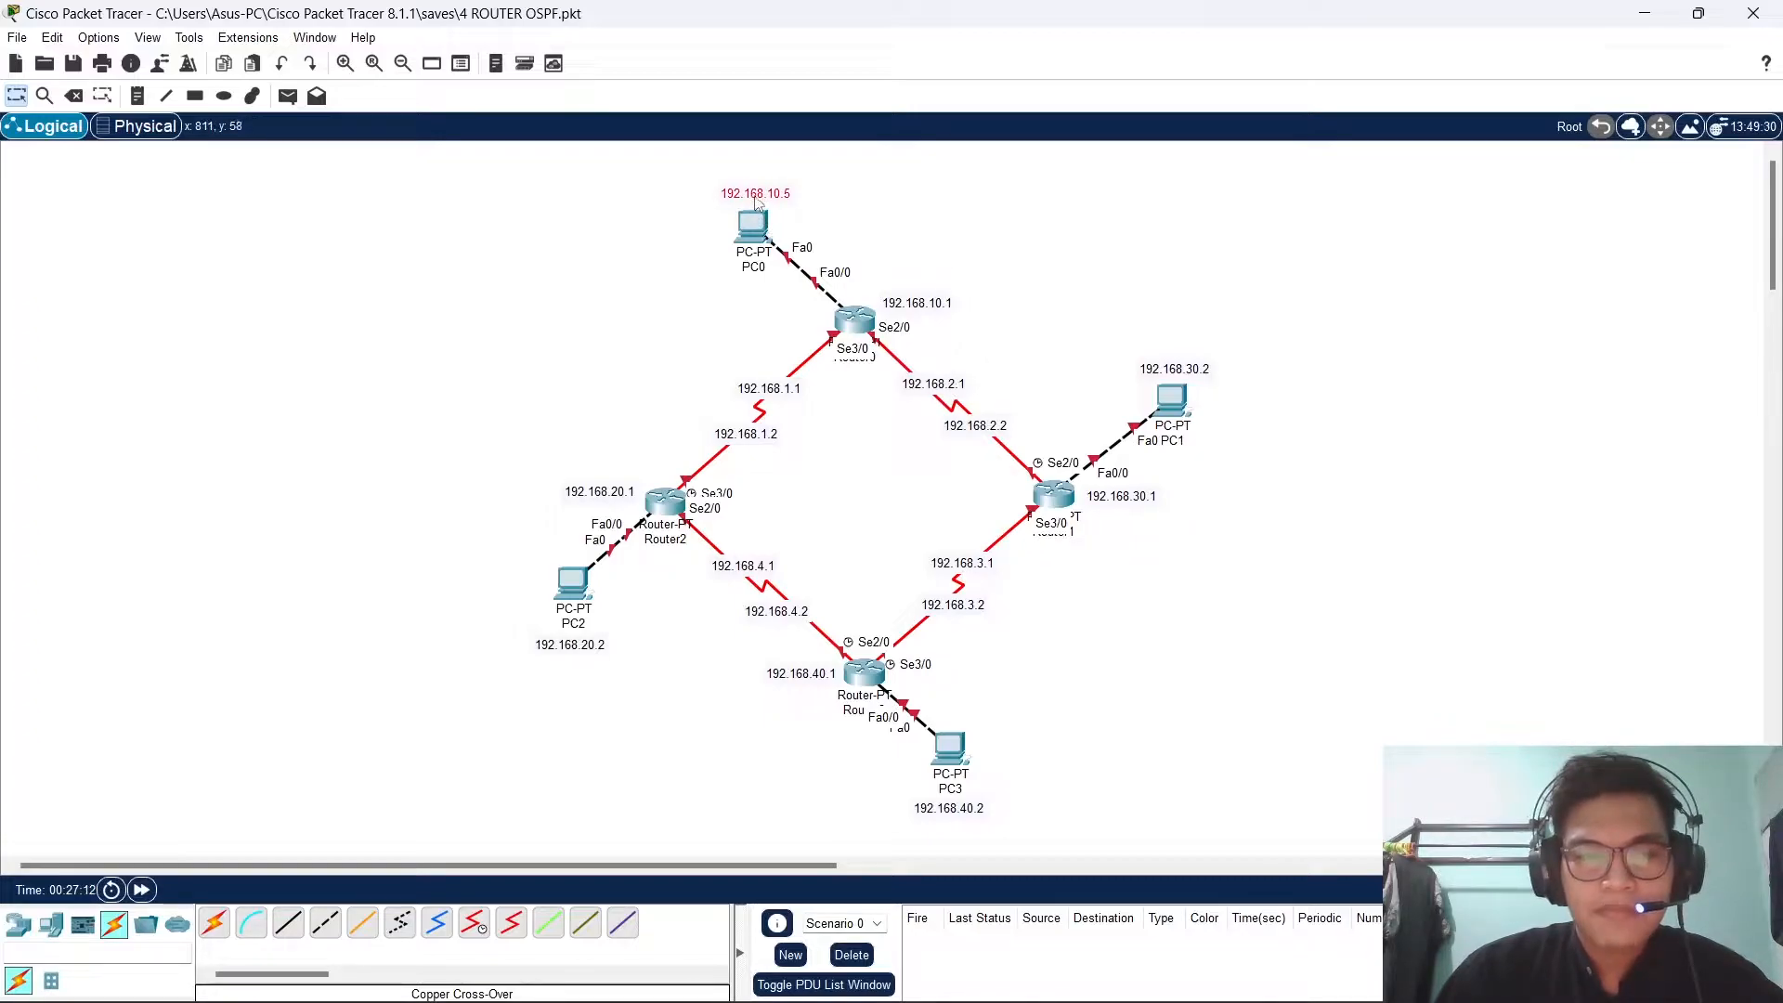
{"action": "left_click", "coordinate": [874, 195]}
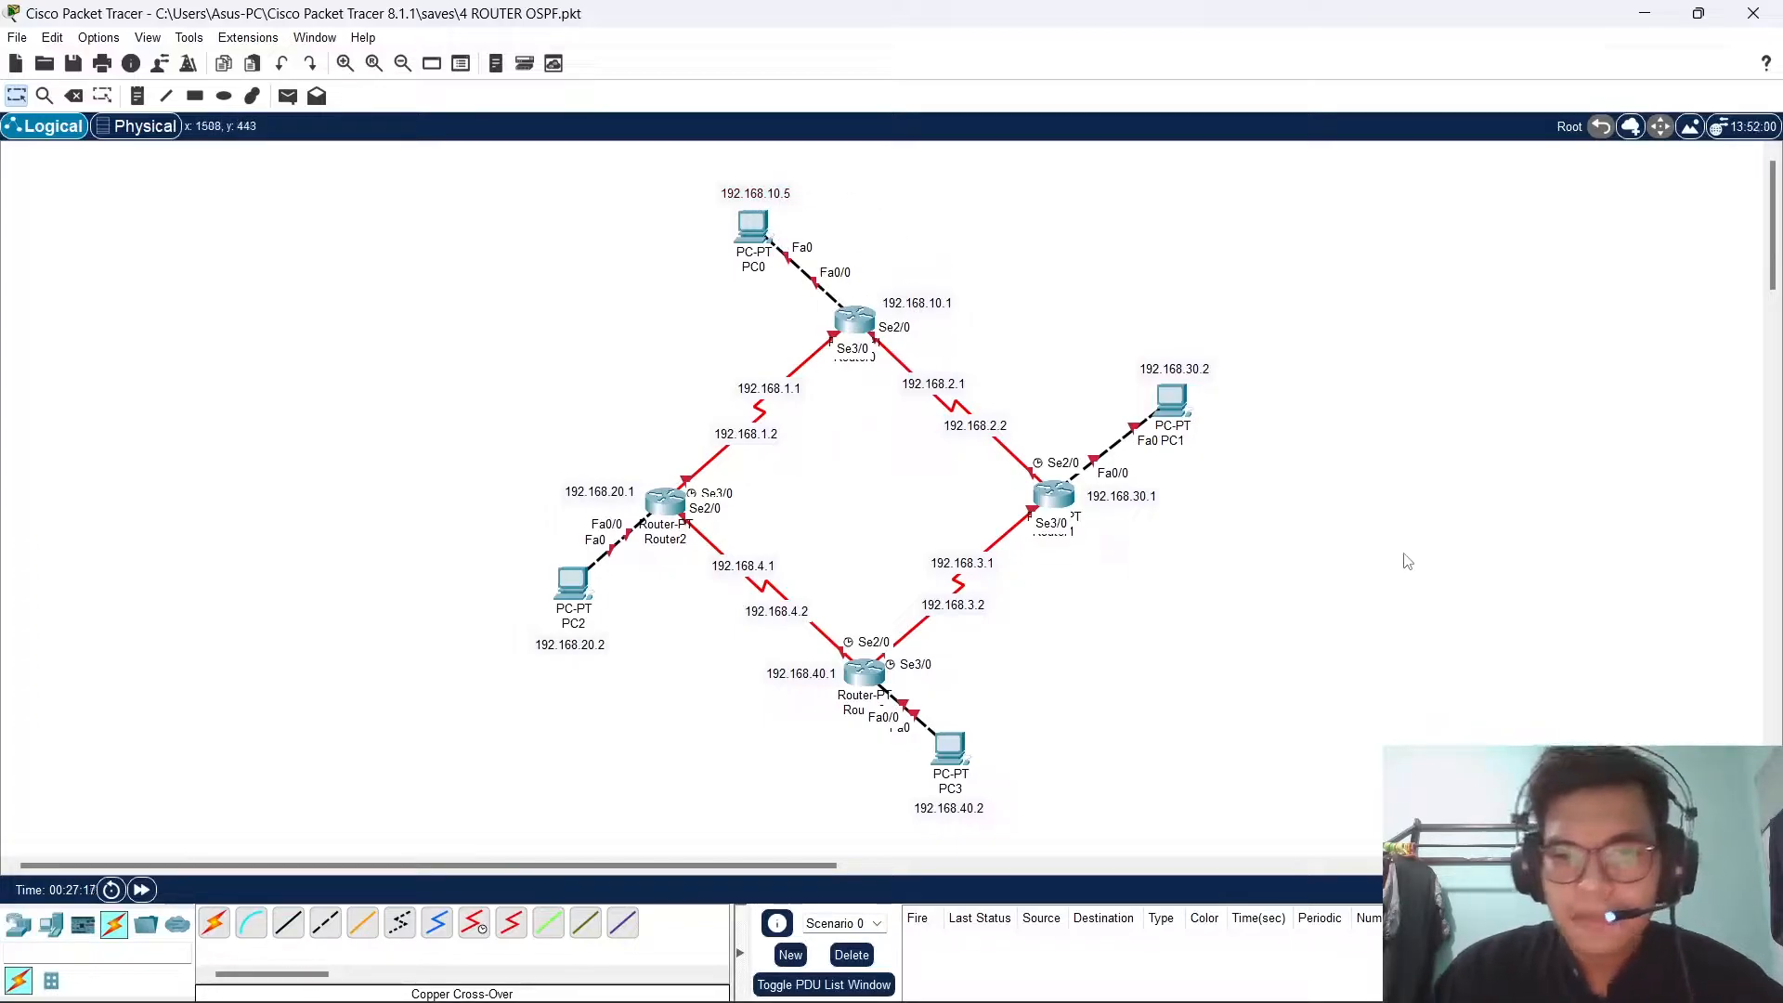
{"action": "left_click_drag", "start_coordinate": [949, 749], "coordinate": [982, 817]}
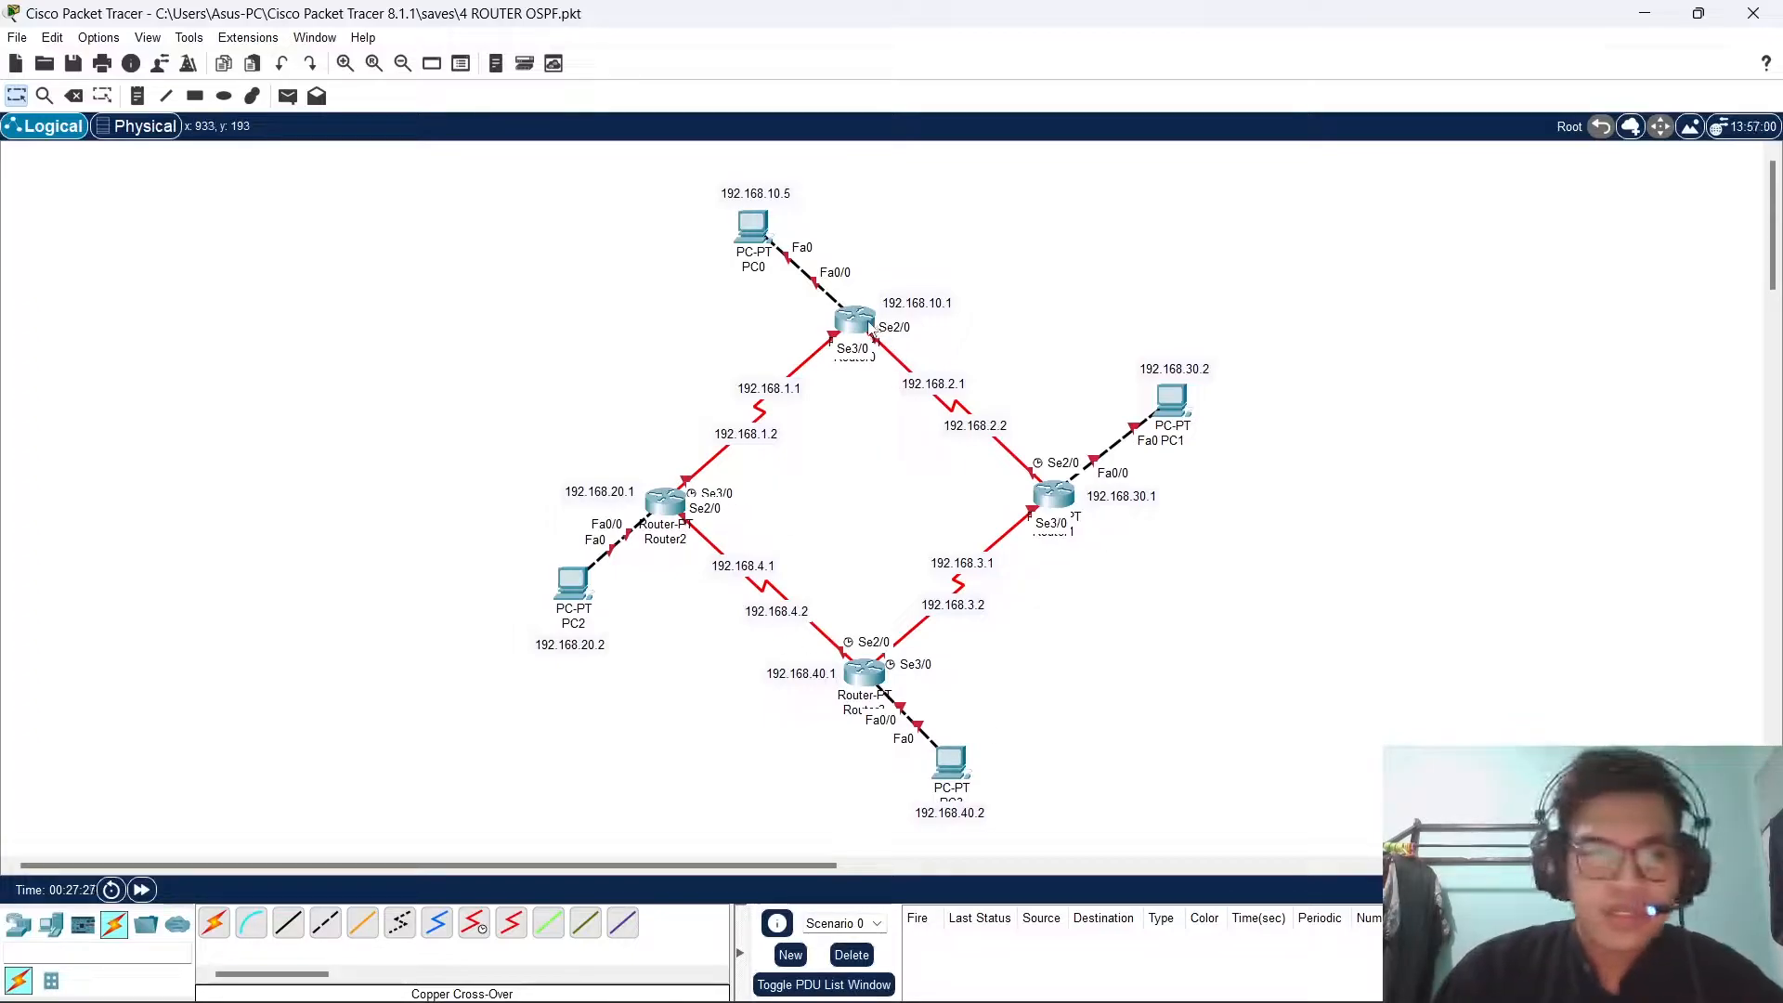
Open Router0's command line and enter global configuration mode using en and conf t.
{"action": "left_click", "coordinate": [848, 327]}
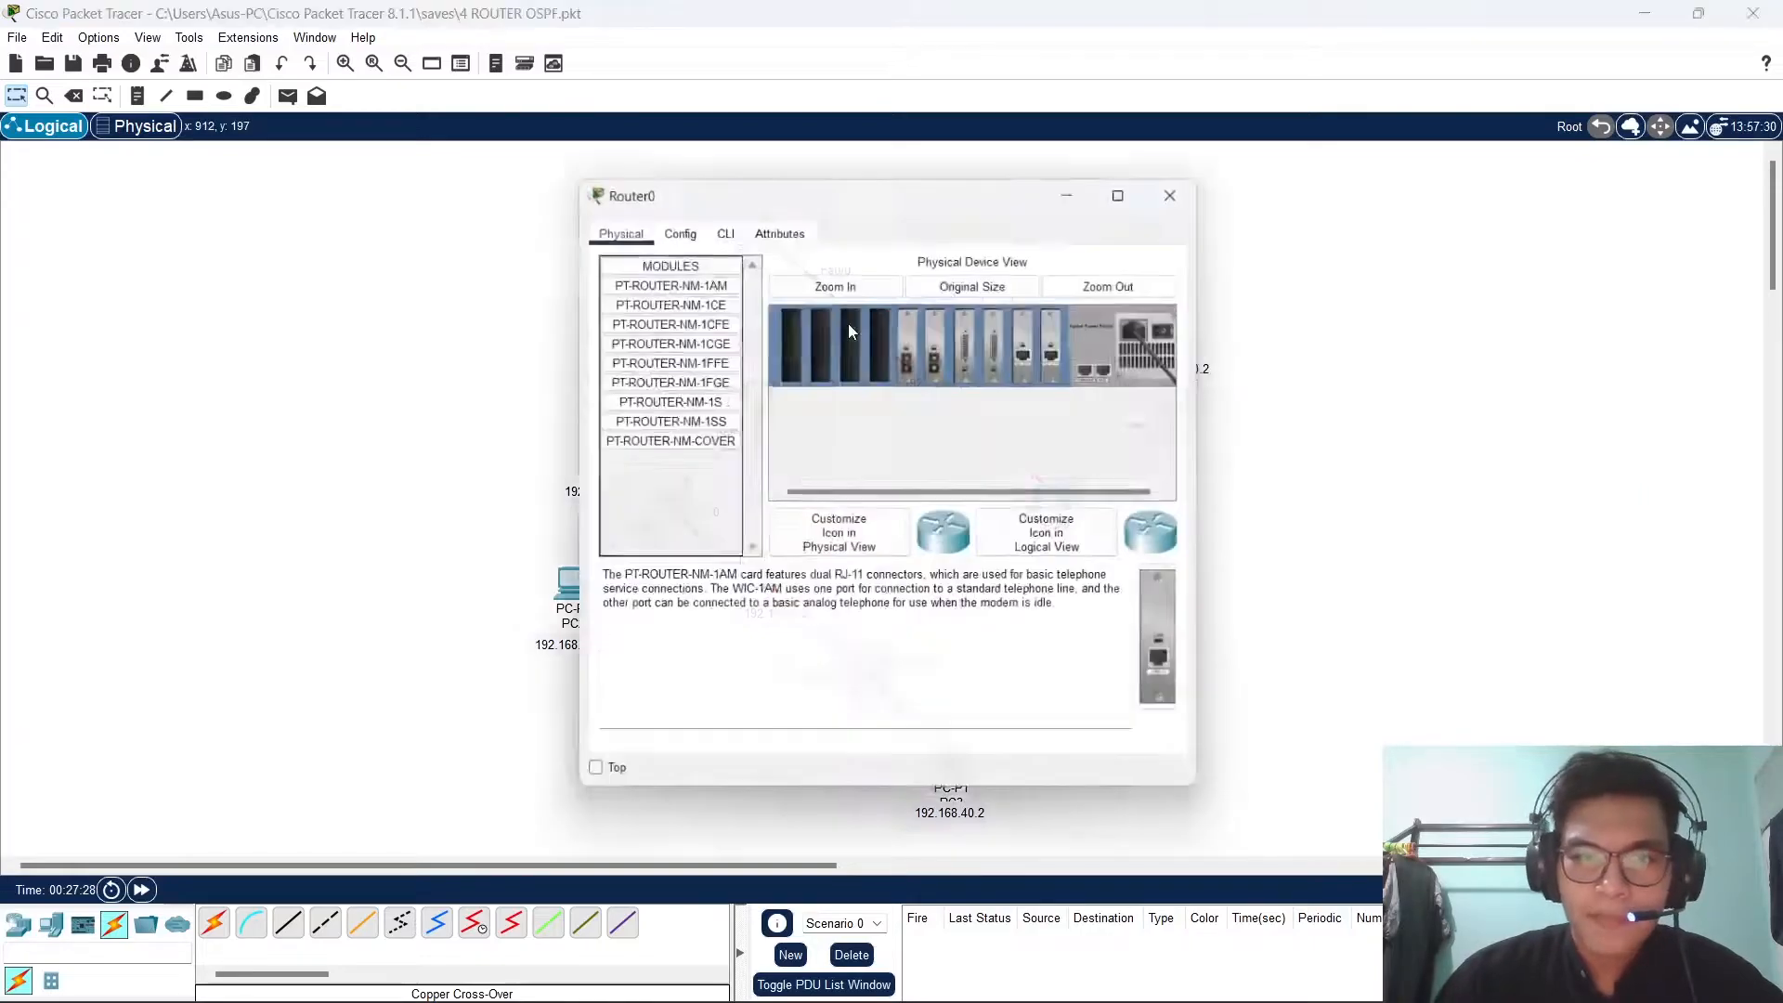
{"action": "left_click", "coordinate": [721, 222]}
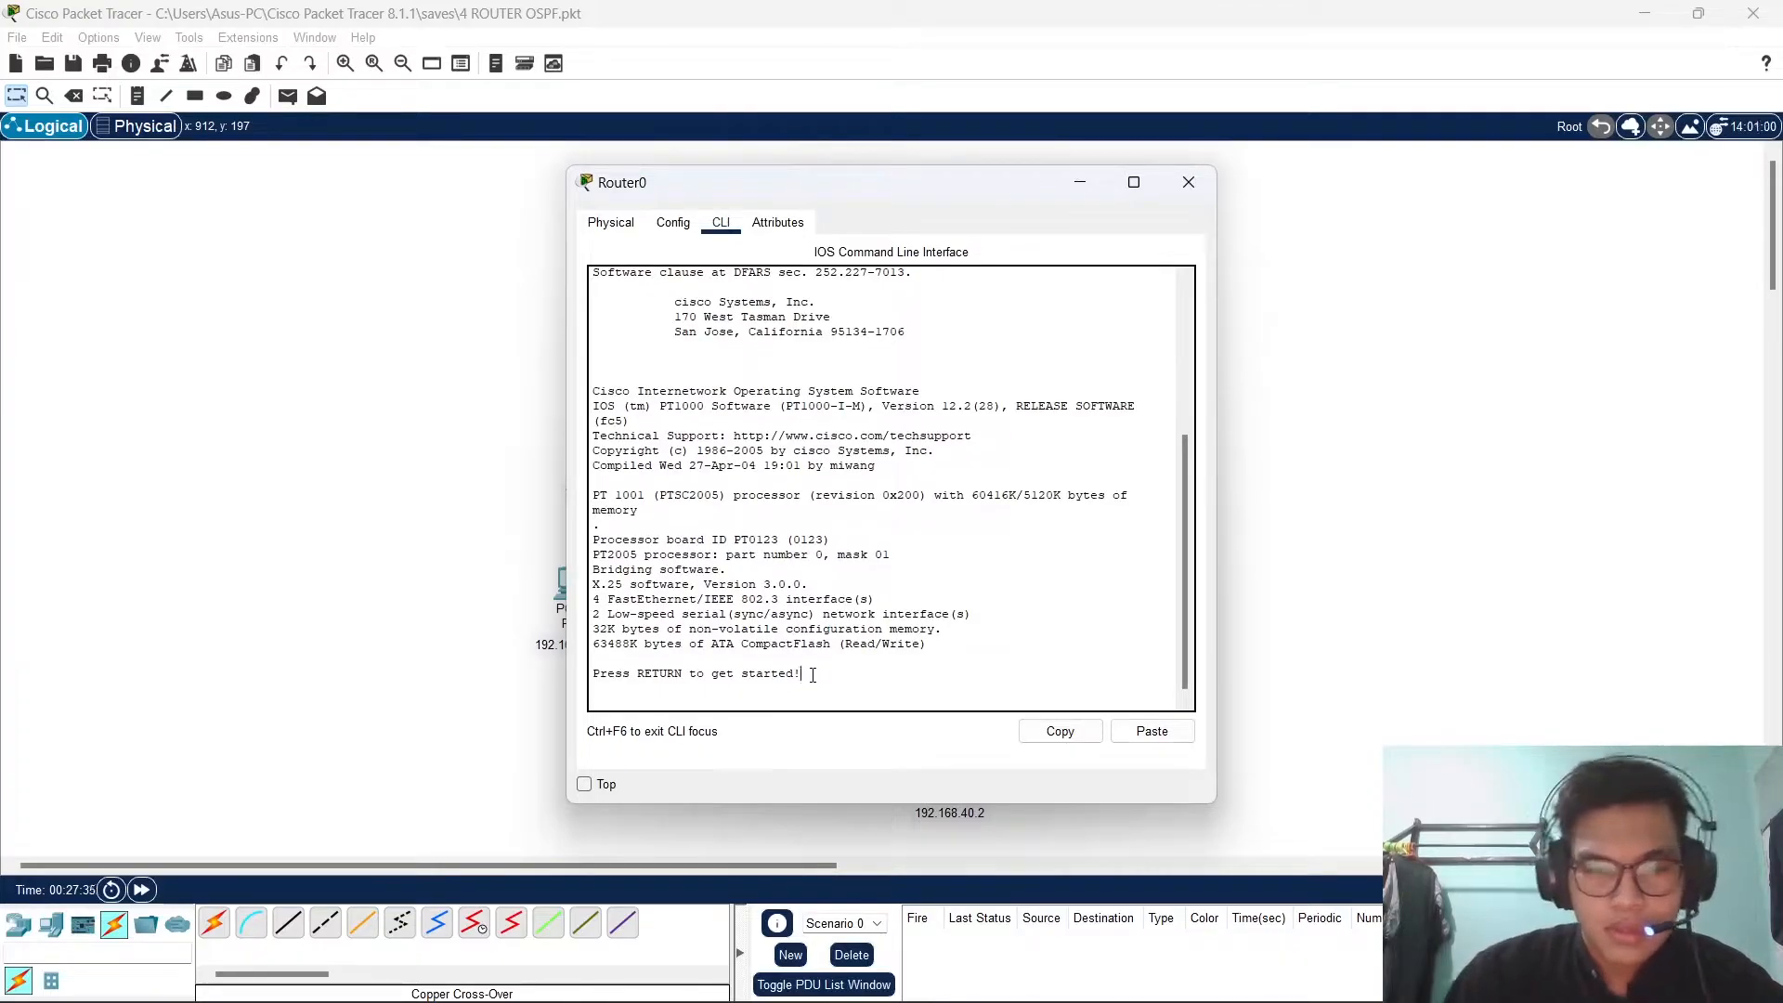
{"action": "key", "text": "Return"}
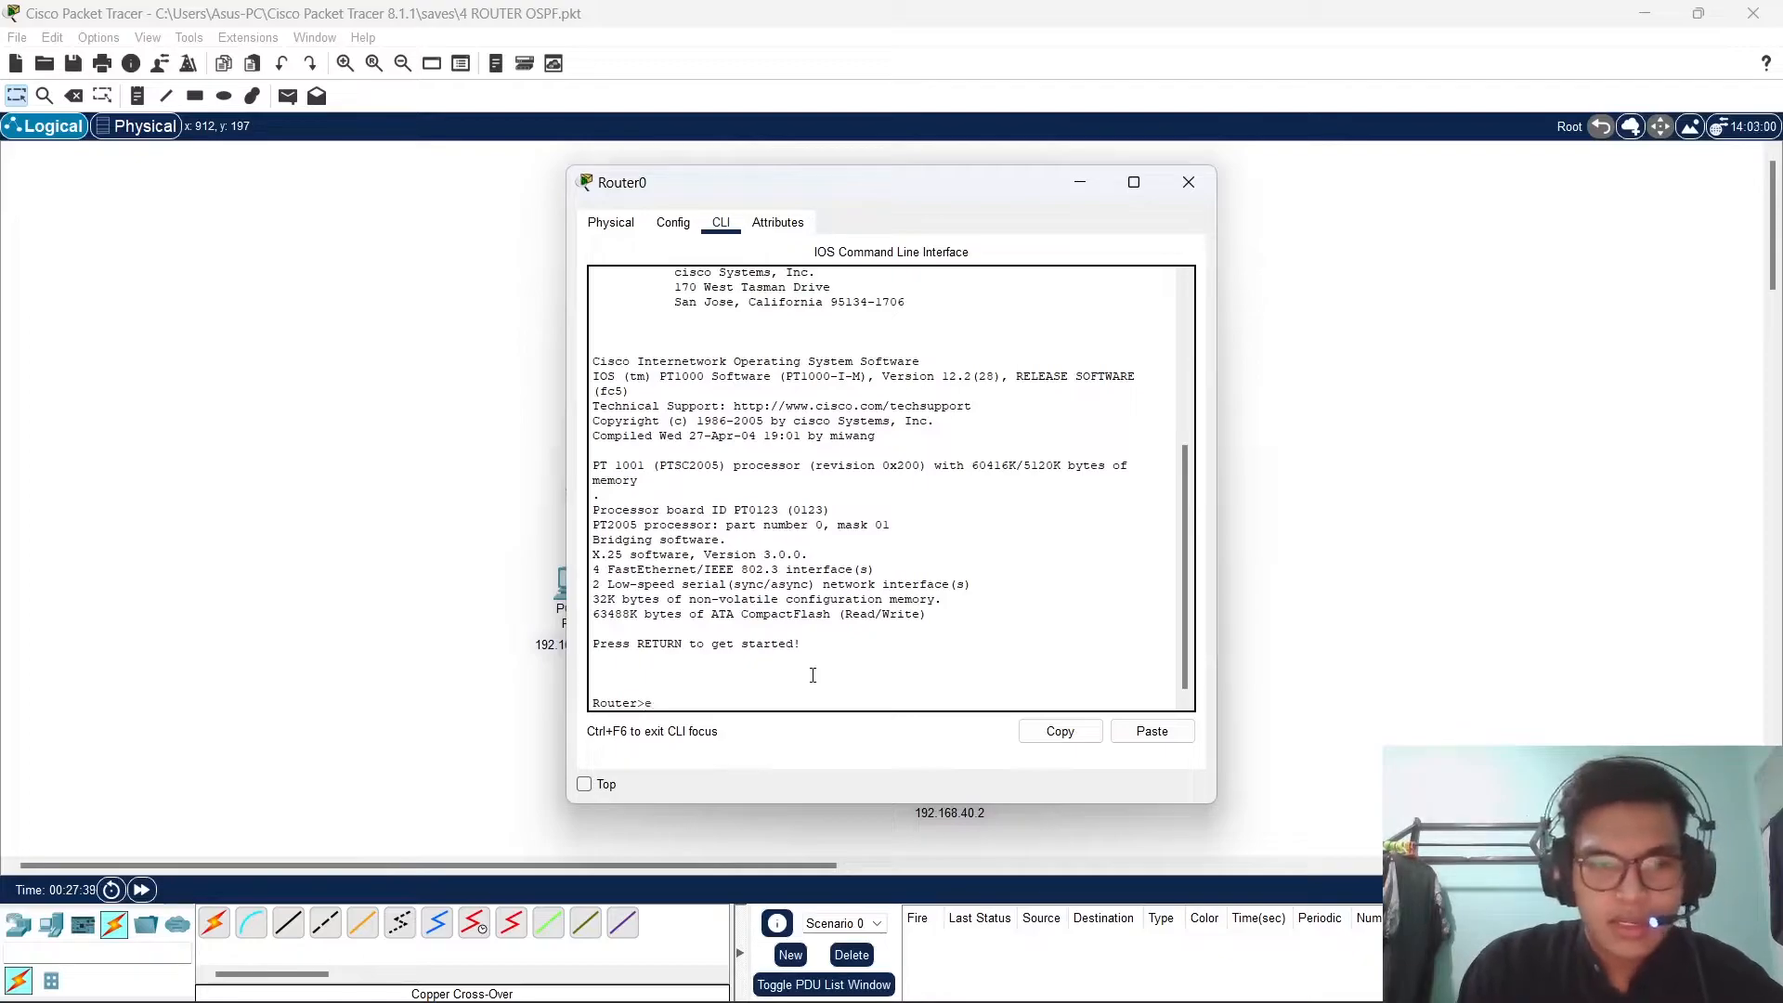
{"action": "type", "text": "en"}
{"action": "key", "text": "Return"}
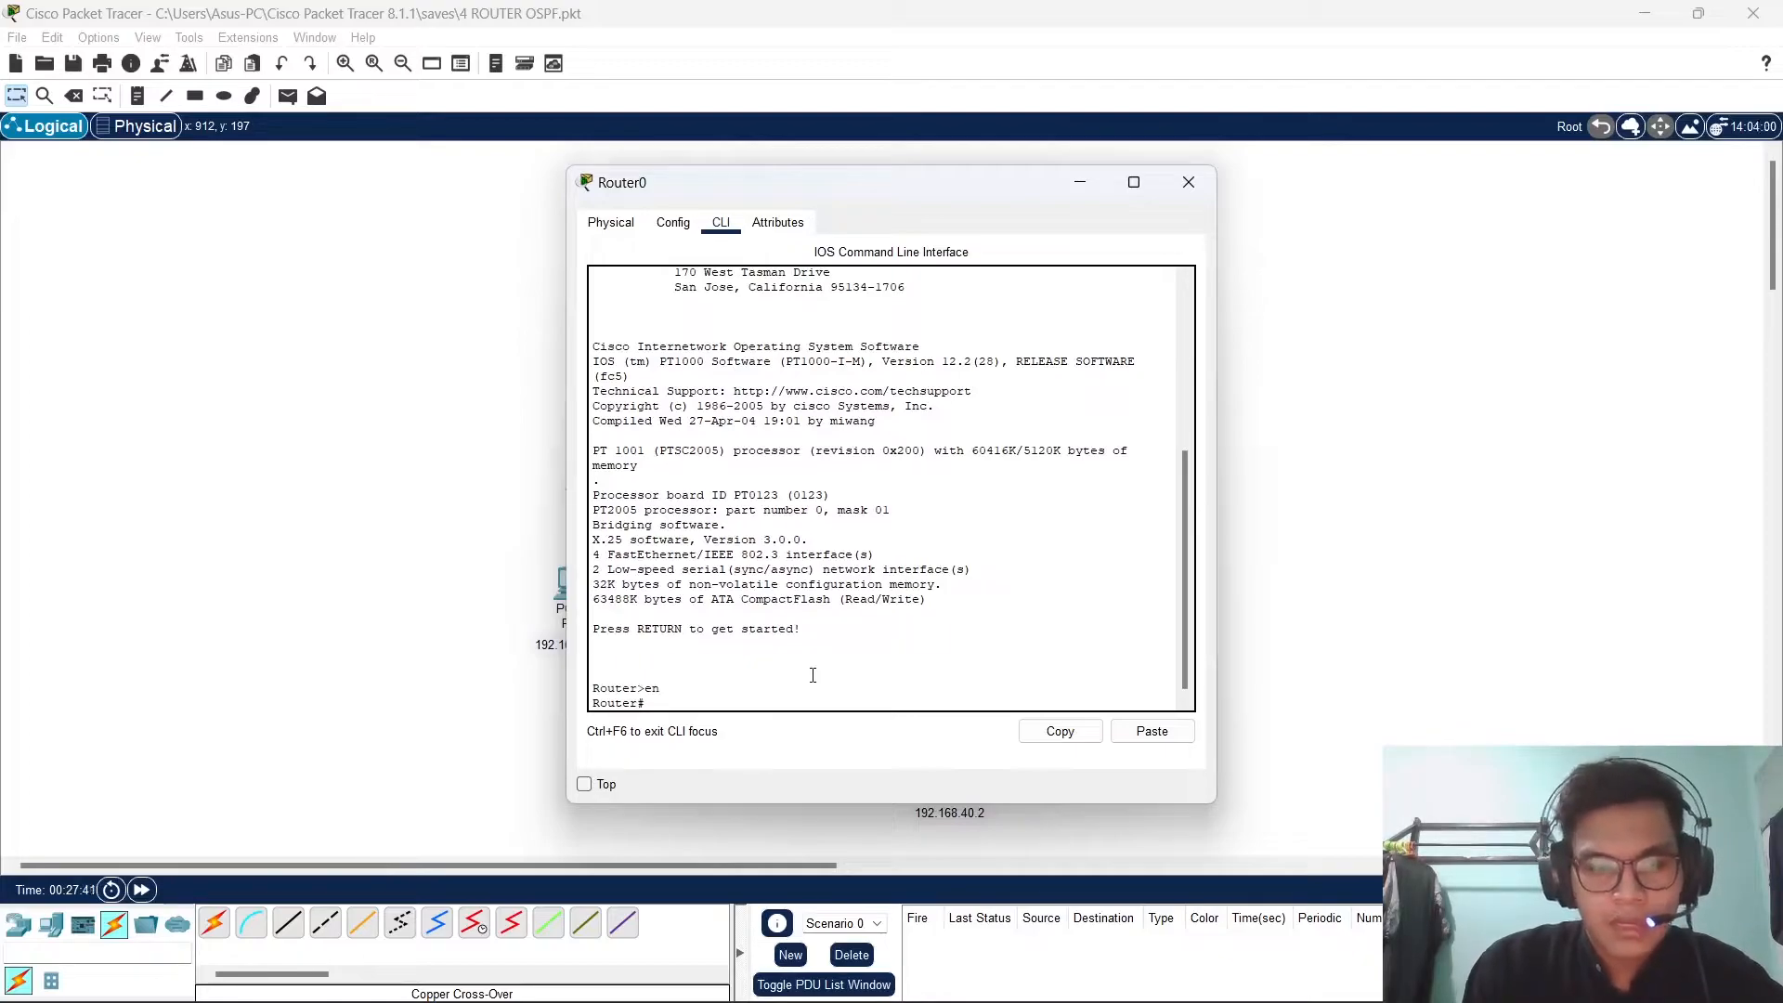
{"action": "type", "text": "conf t"}
{"action": "key", "text": "Return"}
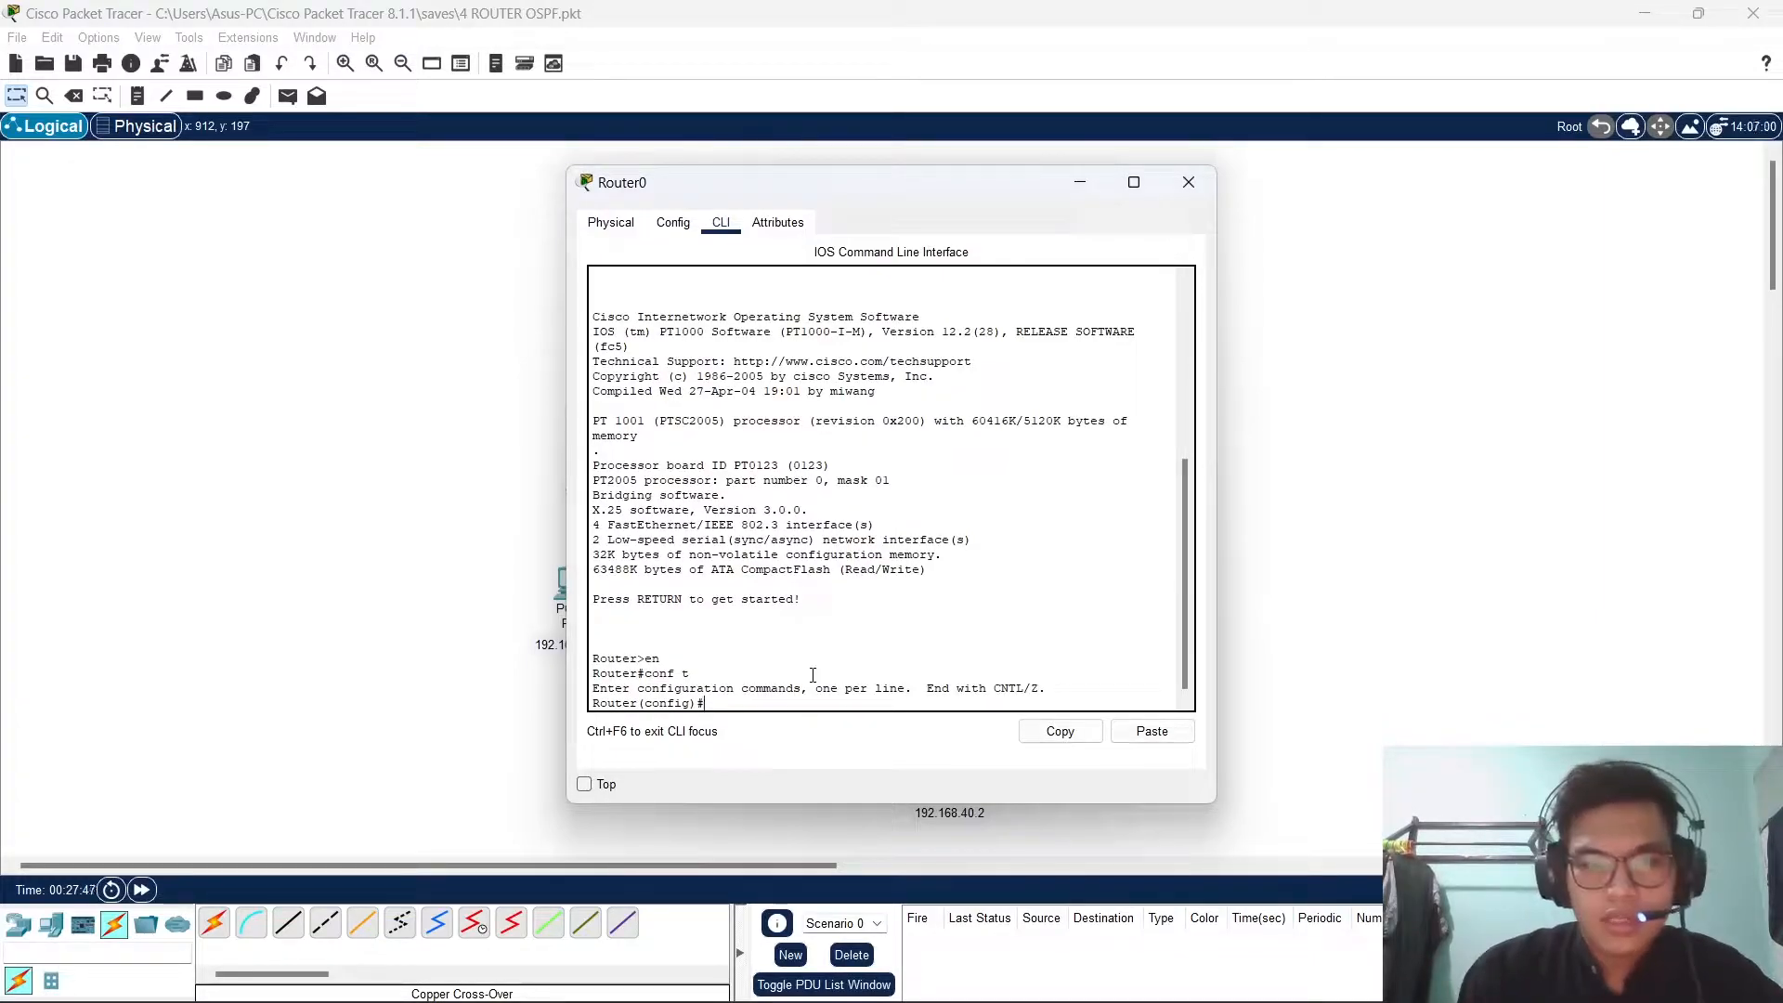
Assign IP address 192.168.2.1 with mask 255.255.255.0 to Router0's serial interface 2/0, keeping the topology labels in view.
{"action": "type", "text": "int"}
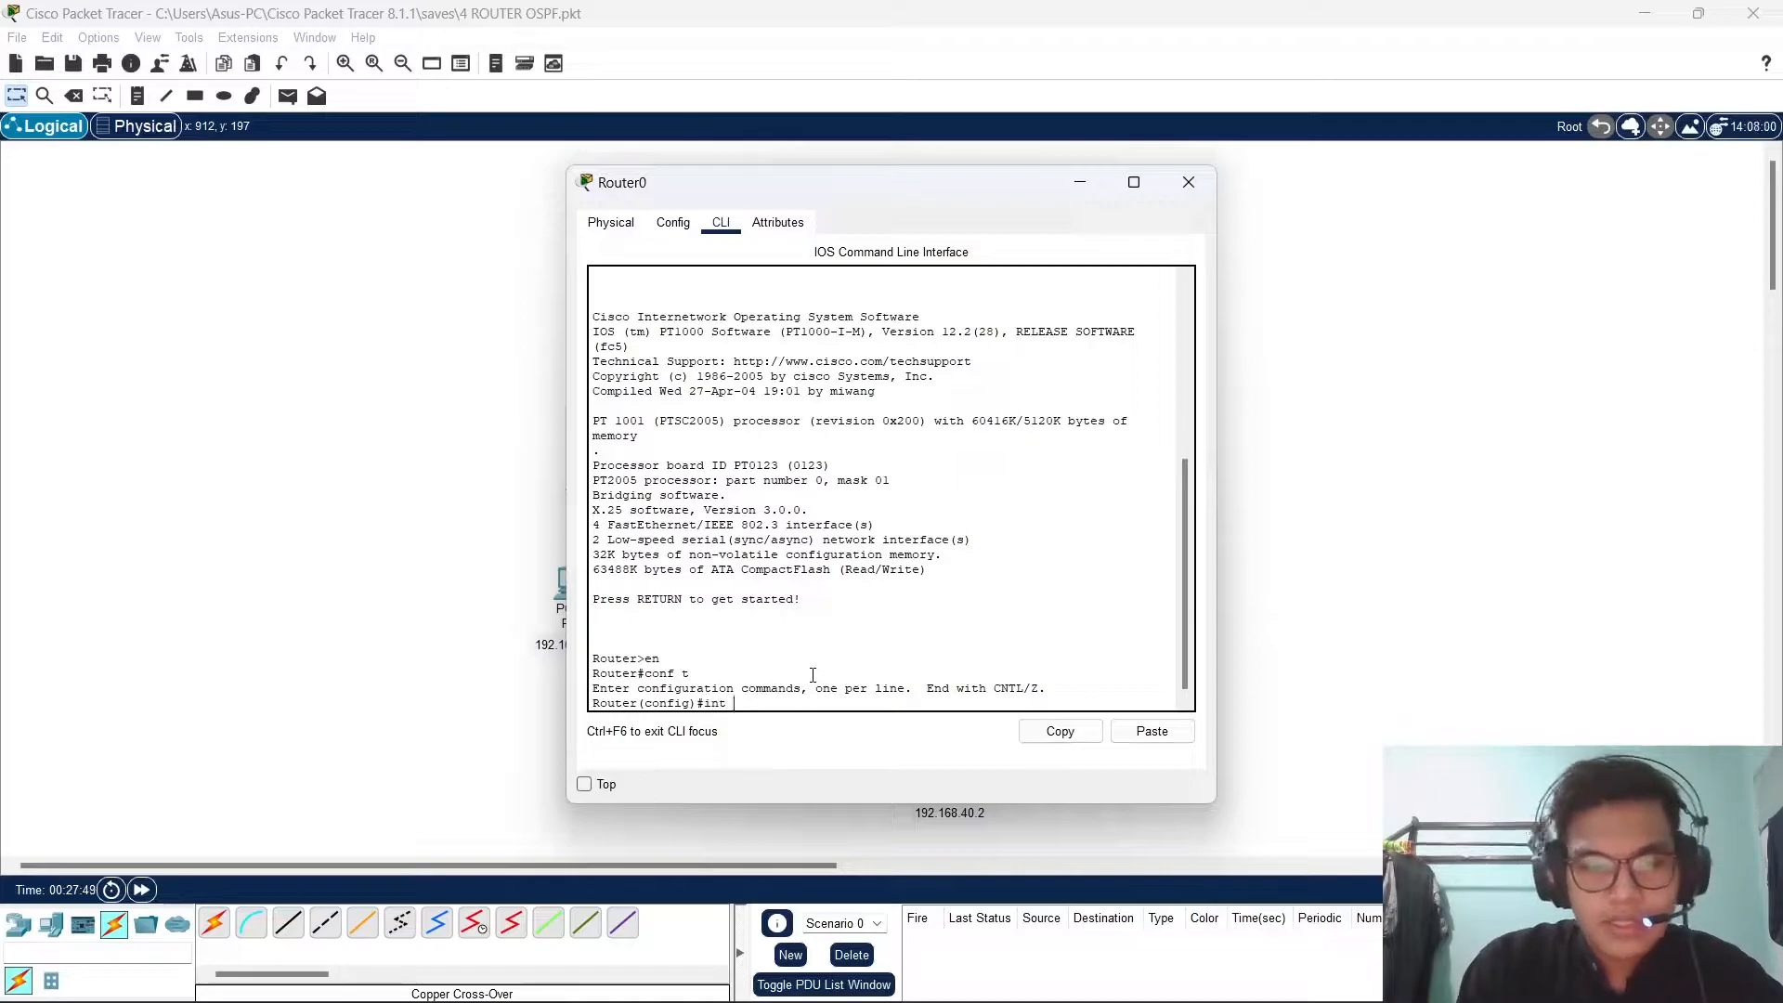
{"action": "type", "text": " se"}
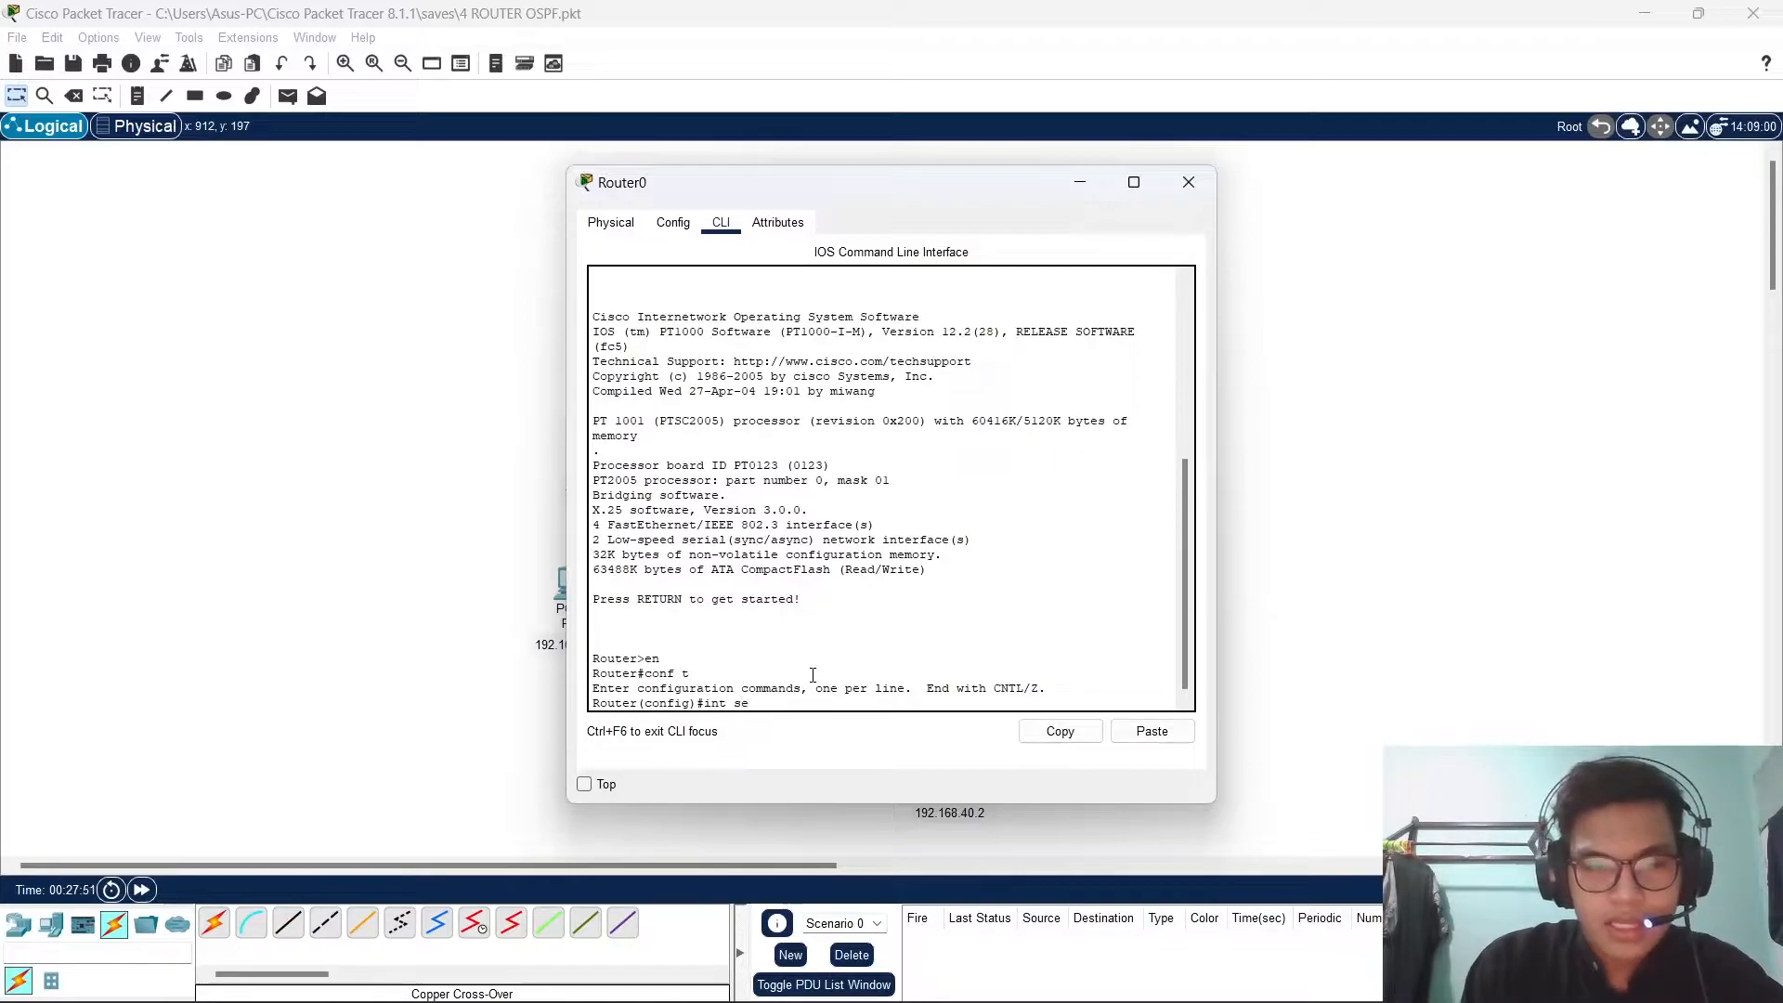
{"action": "type", "text": " 2/0"}
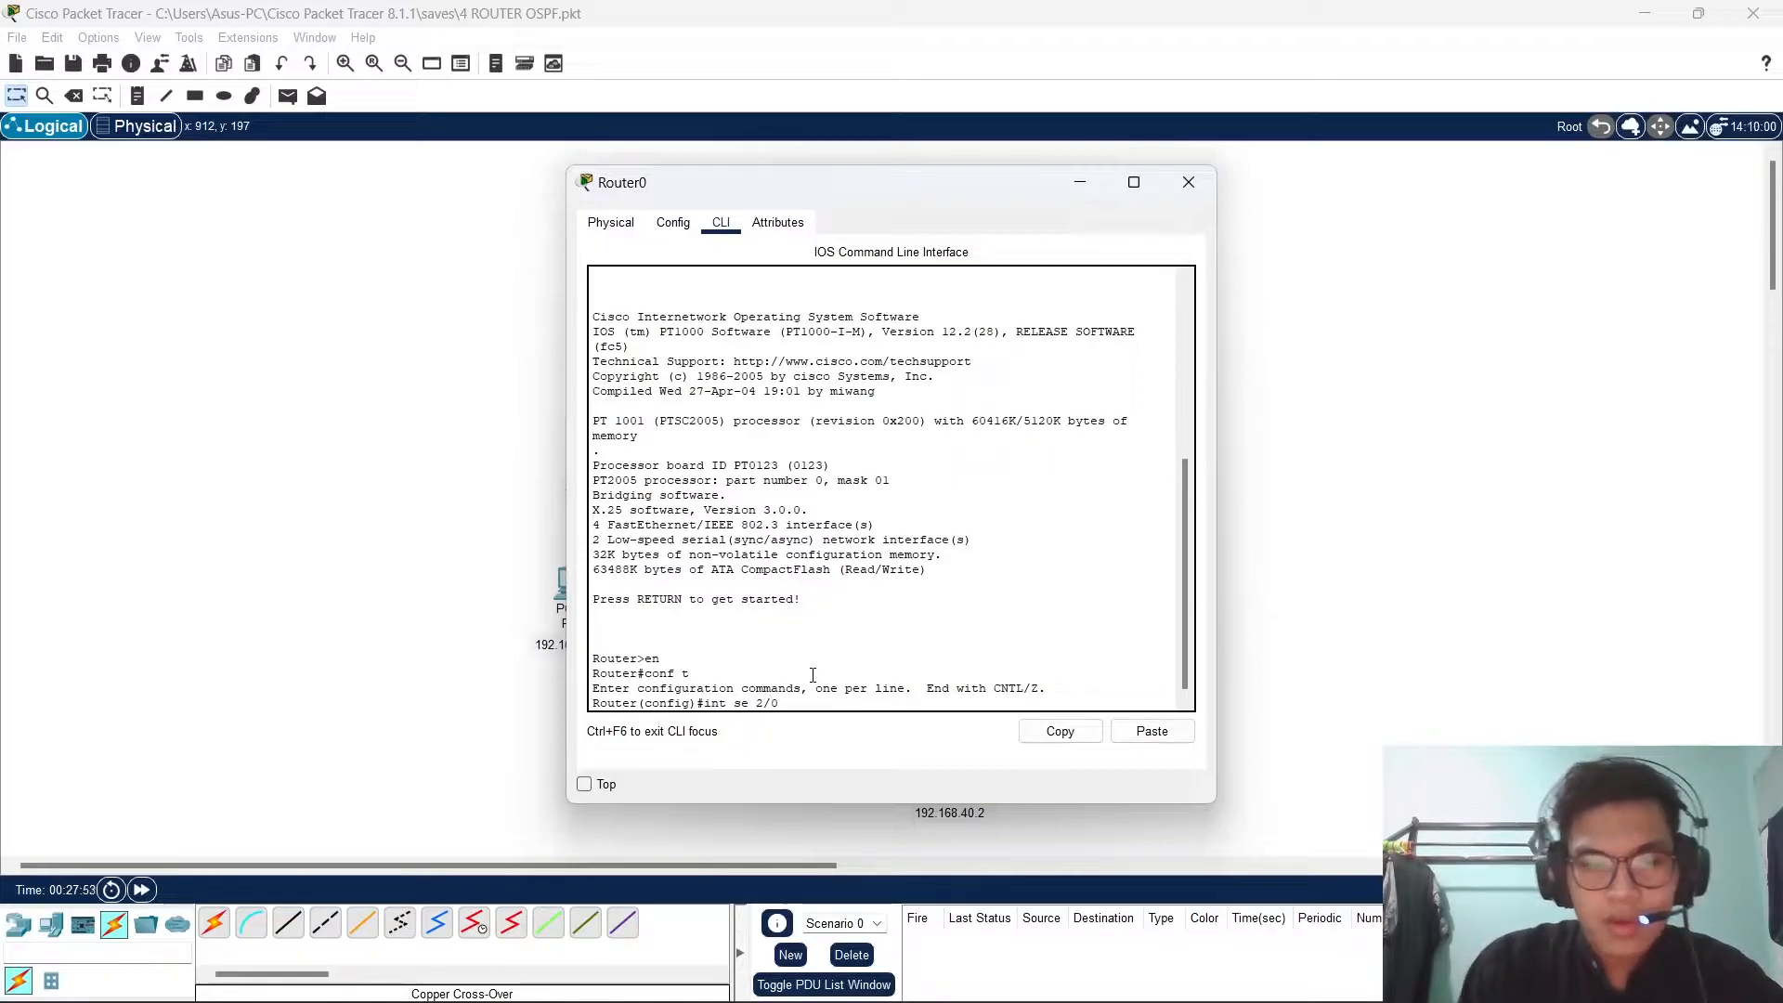
{"action": "key", "text": "Return"}
{"action": "type", "text": "ip"}
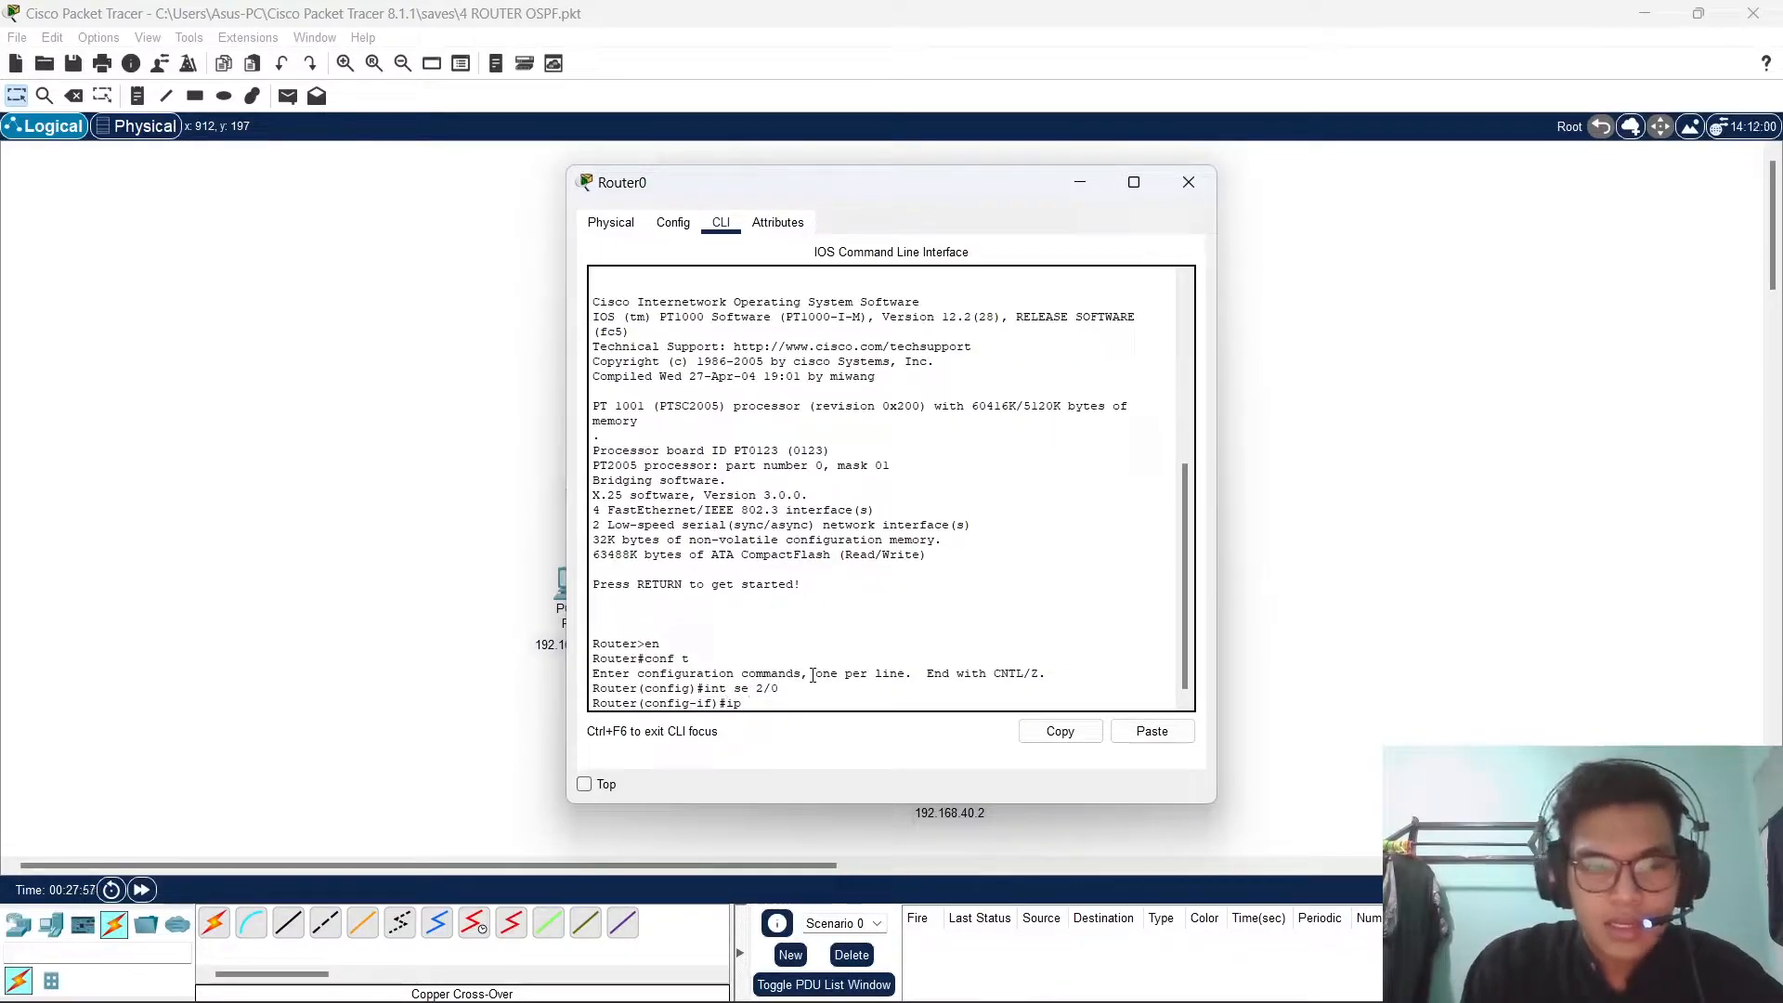
{"action": "type", "text": " add"}
{"action": "left_click_drag", "start_coordinate": [735, 195], "coordinate": [1225, 187]}
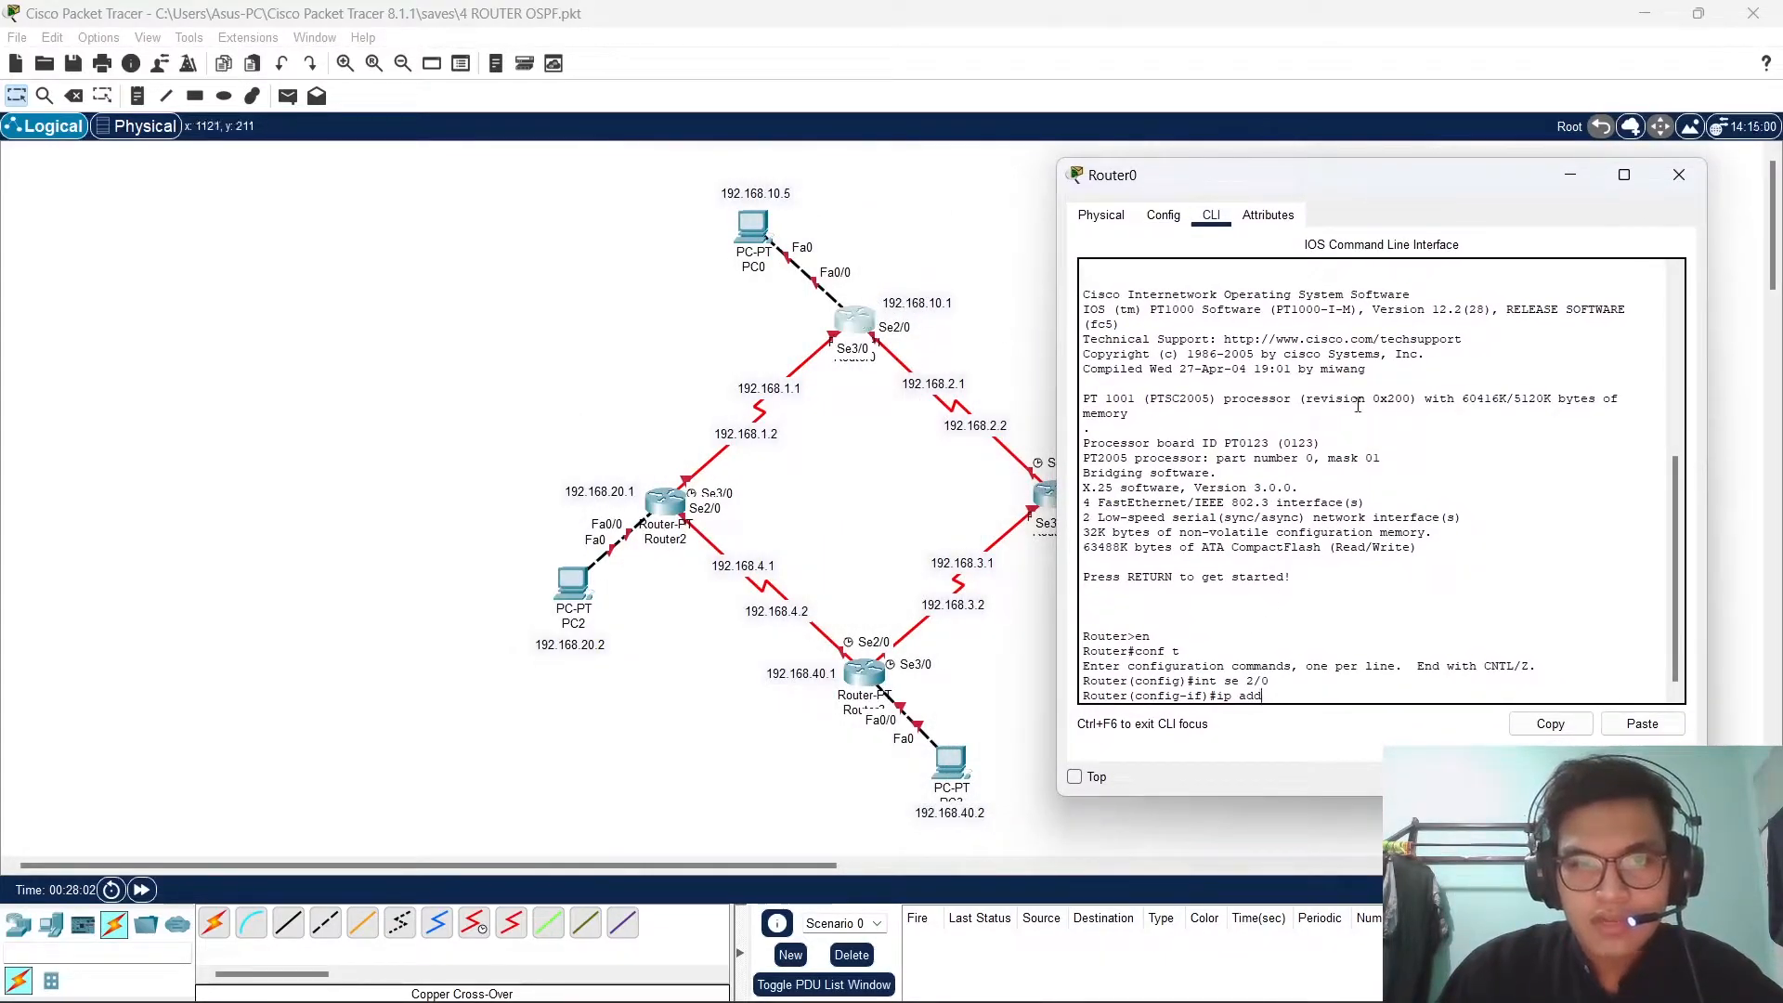
{"action": "type", "text": "192.168."}
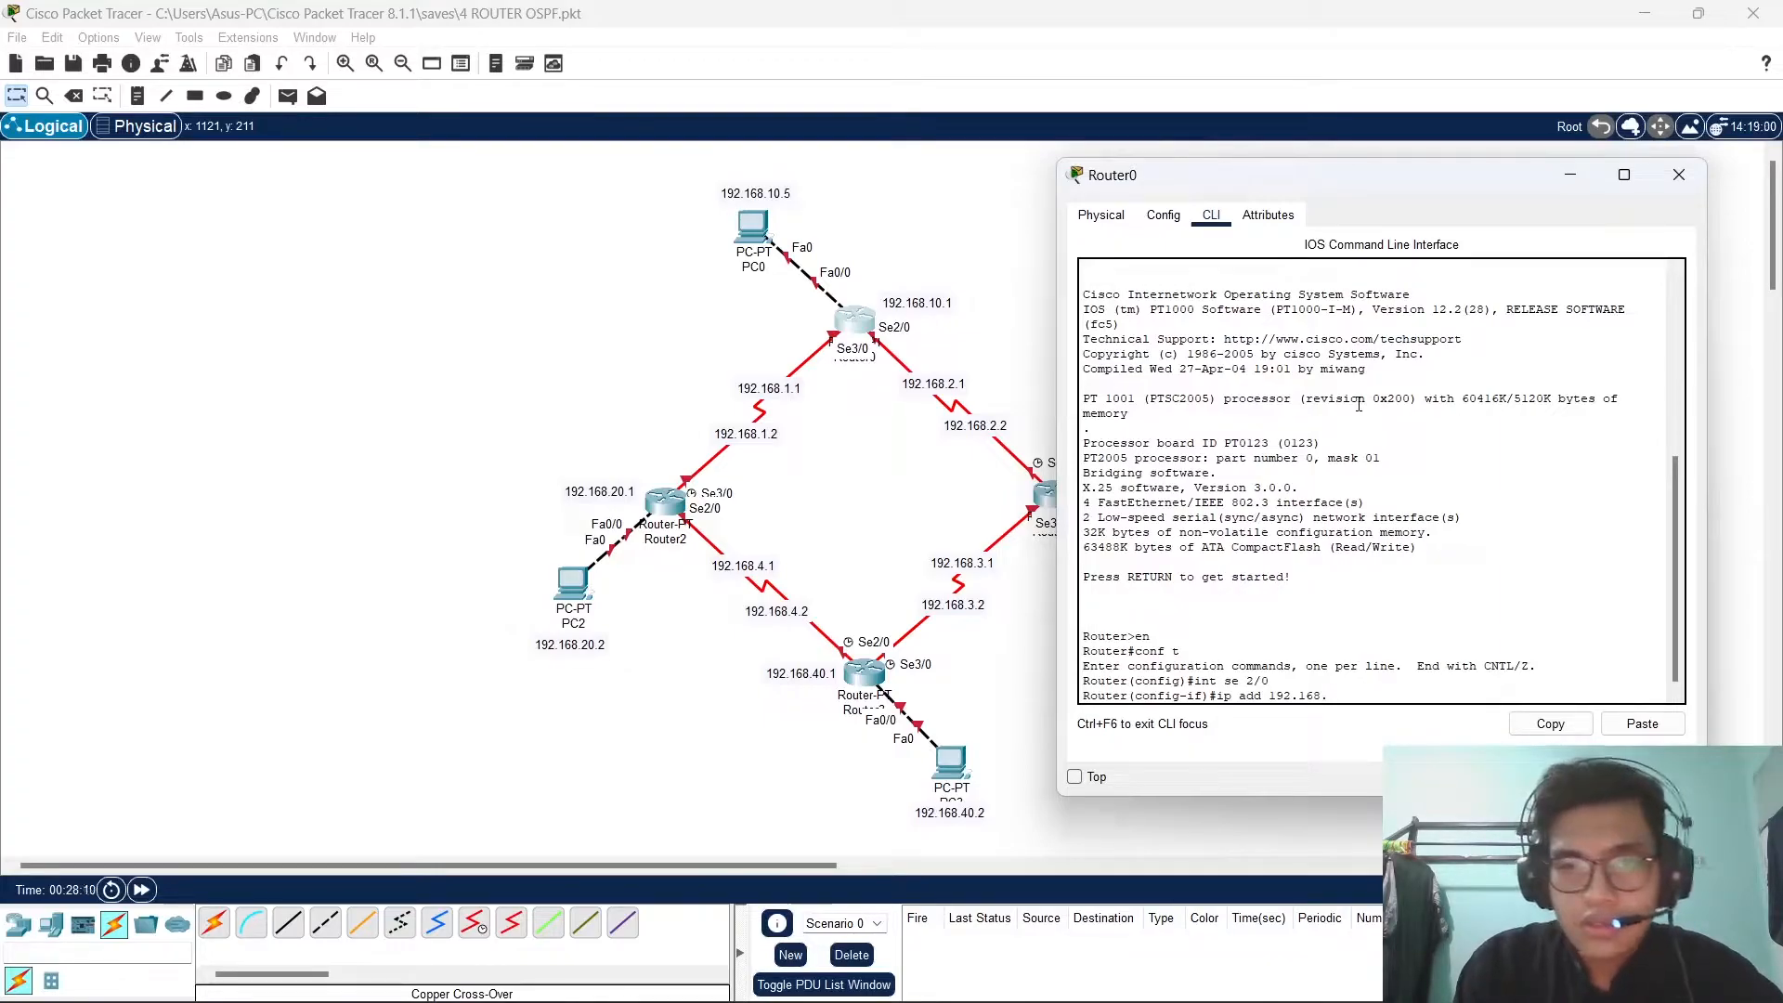
{"action": "type", "text": "2."}
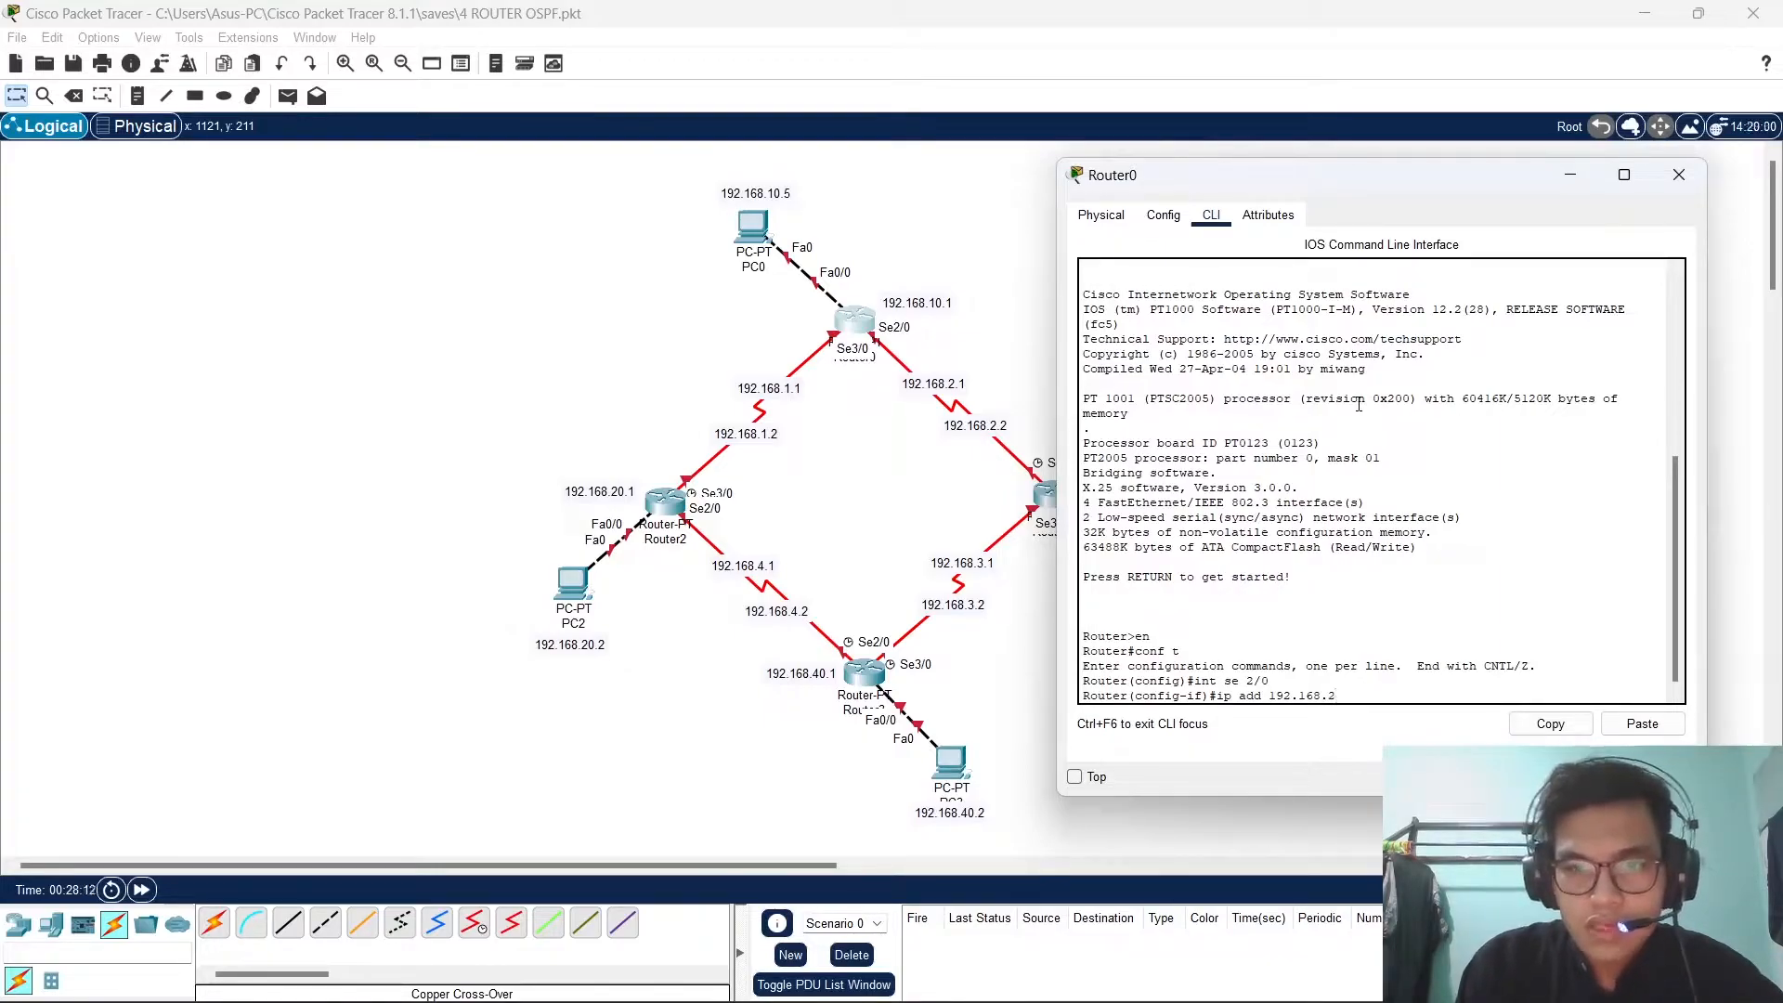
{"action": "type", "text": "1 255.255.255.0"}
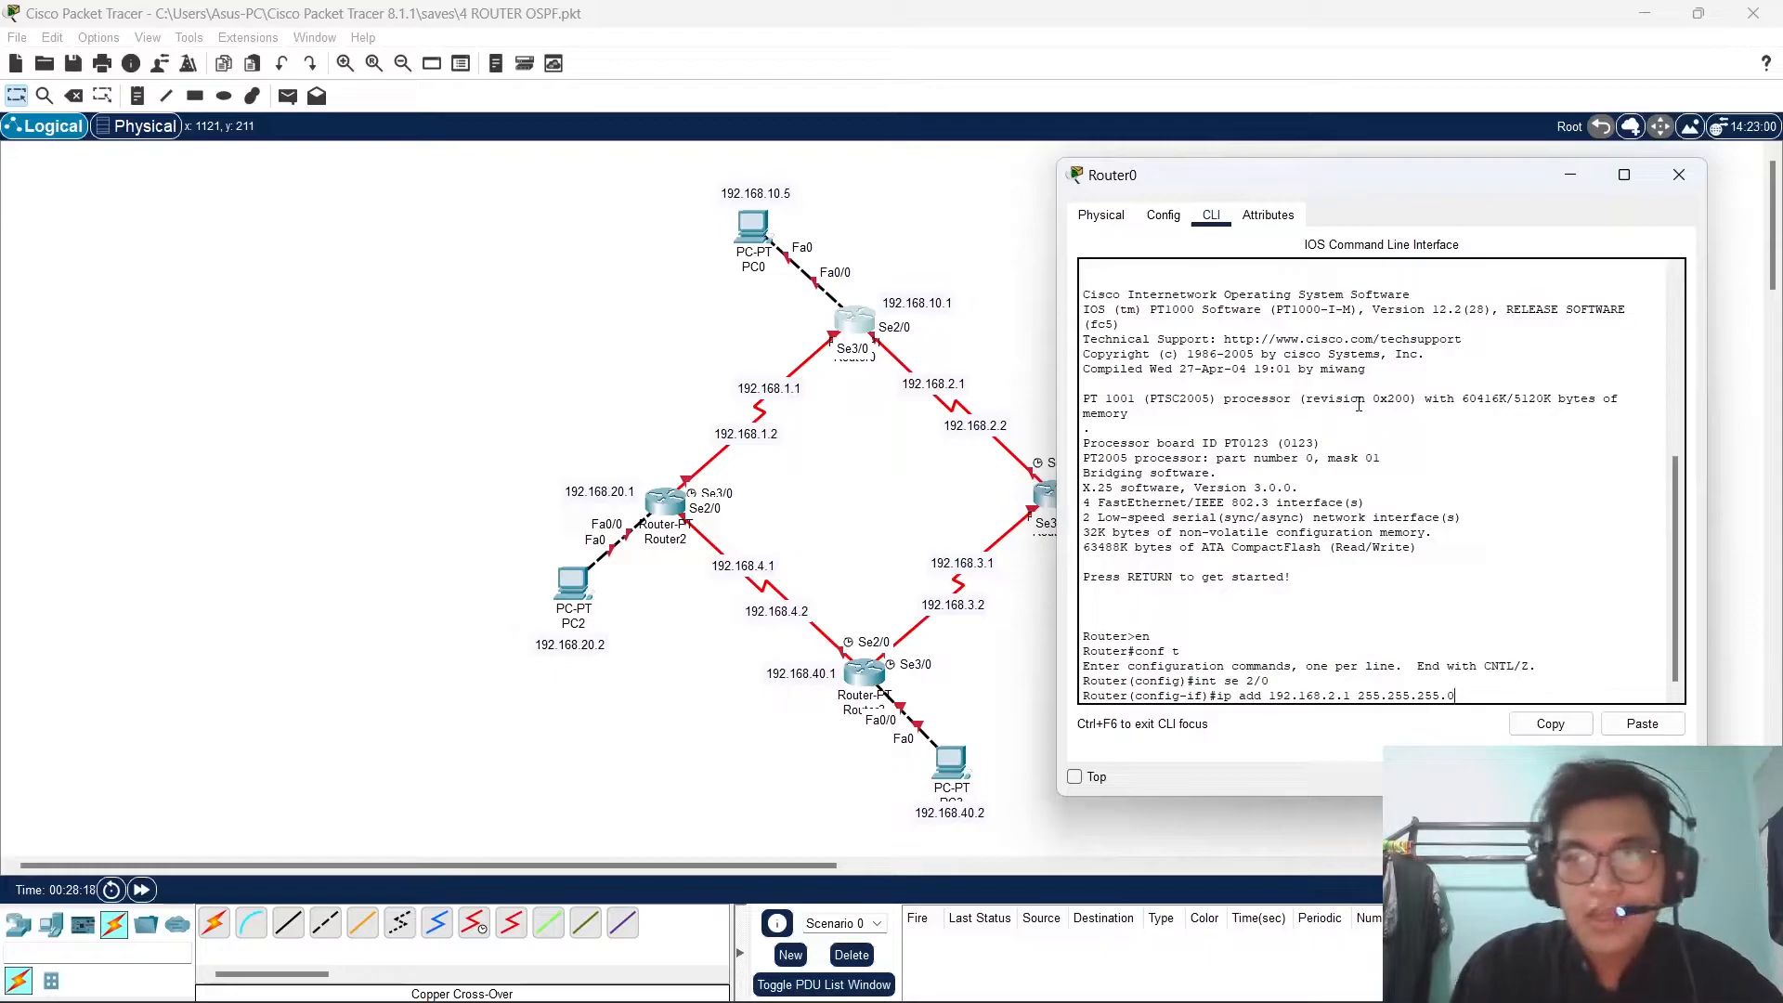
{"action": "key", "text": "Return"}
Enable Router0's serial interface 2/0 with no shut and exit to global configuration mode.
{"action": "type", "text": "no shut"}
{"action": "key", "text": "Return"}
{"action": "type", "text": "exi"}
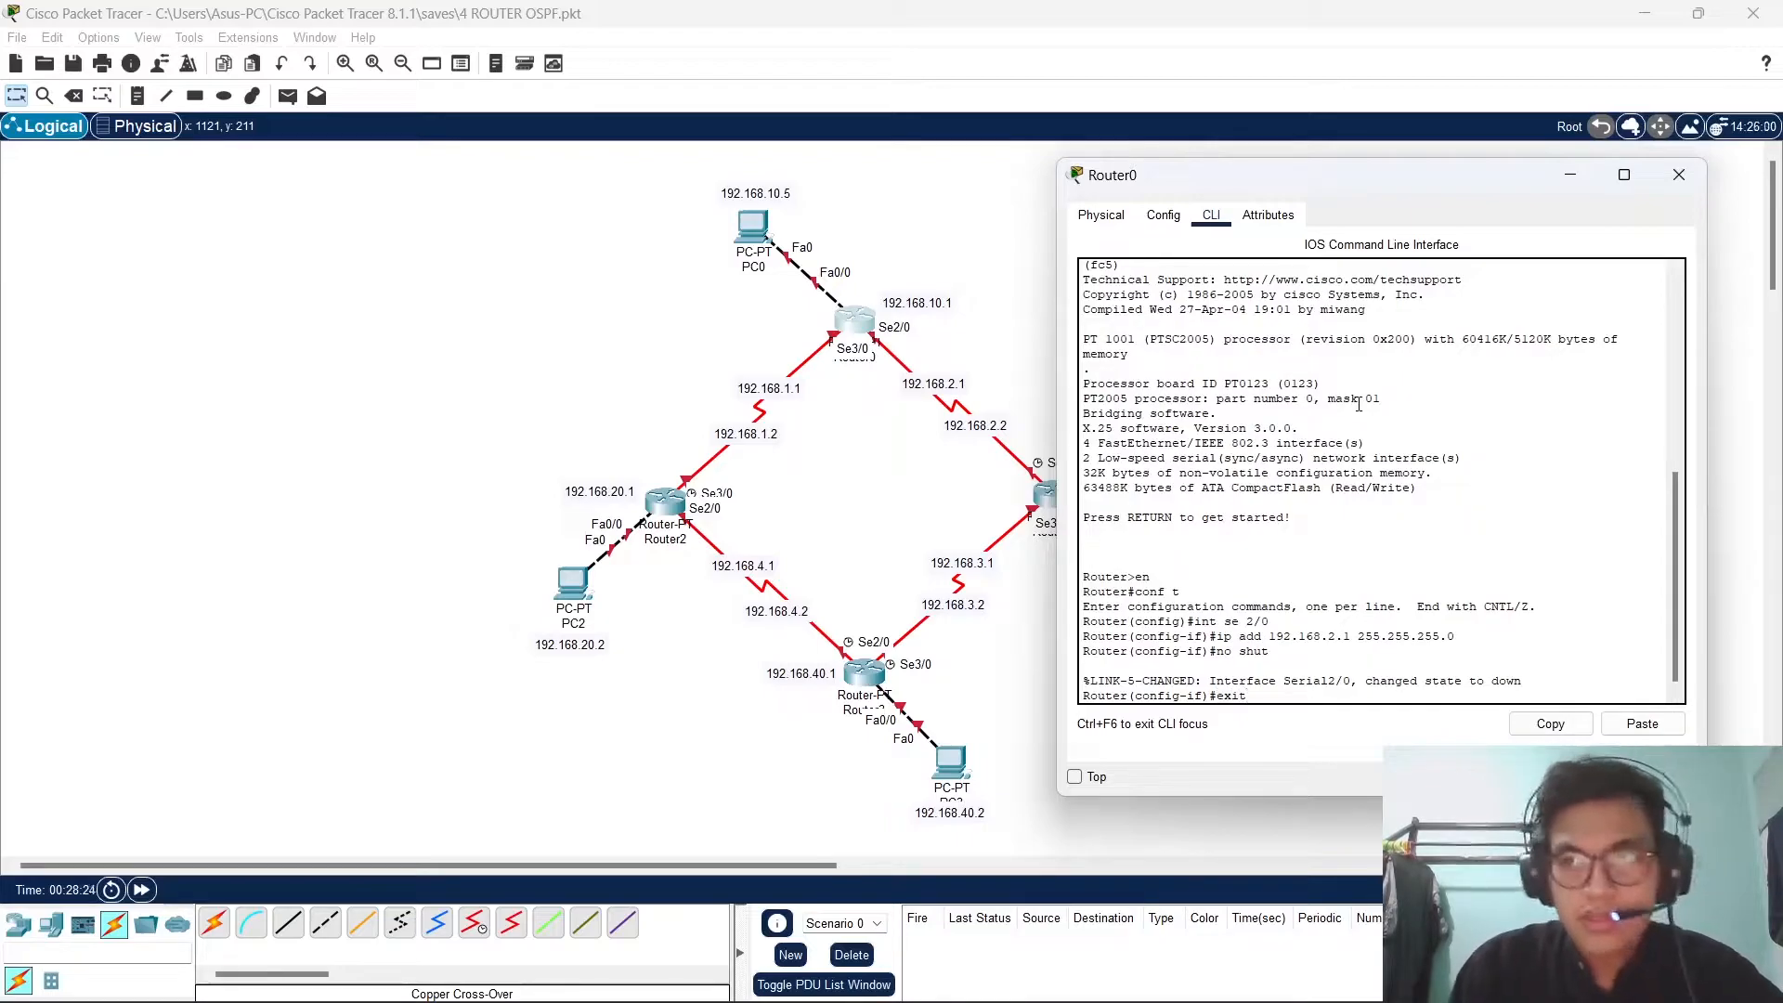
{"action": "type", "text": "t"}
{"action": "key", "text": "Return"}
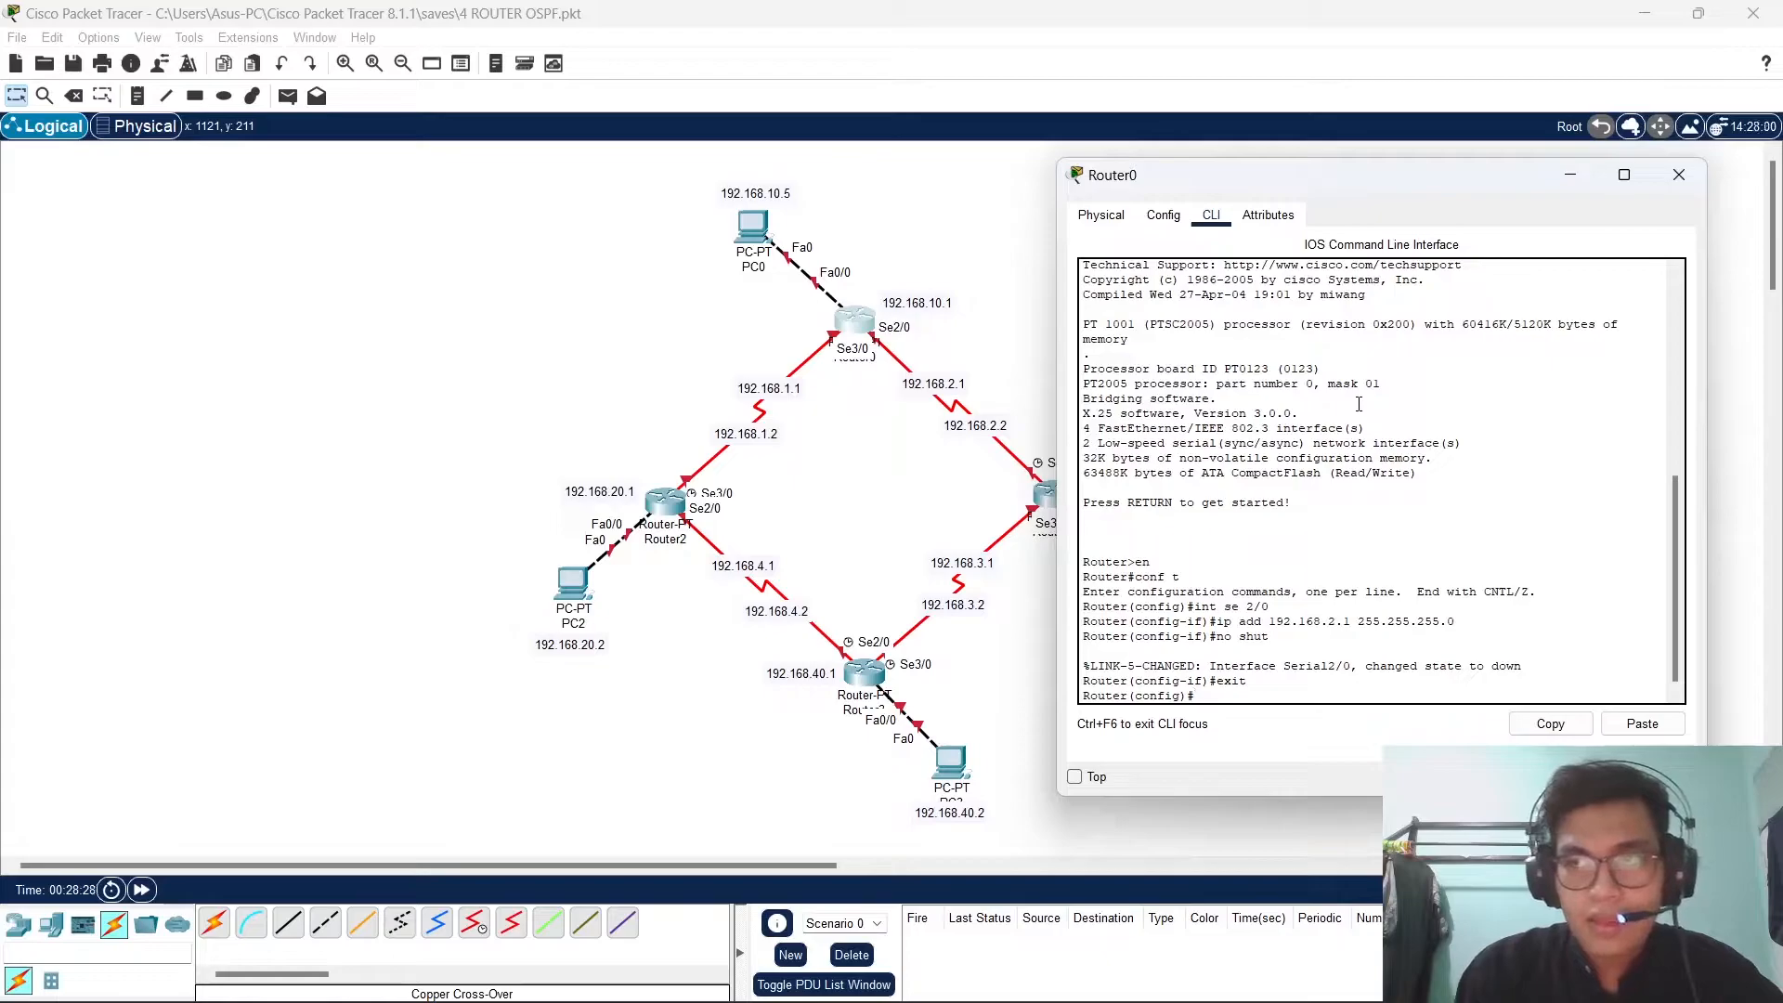
{"action": "key", "text": "Return"}
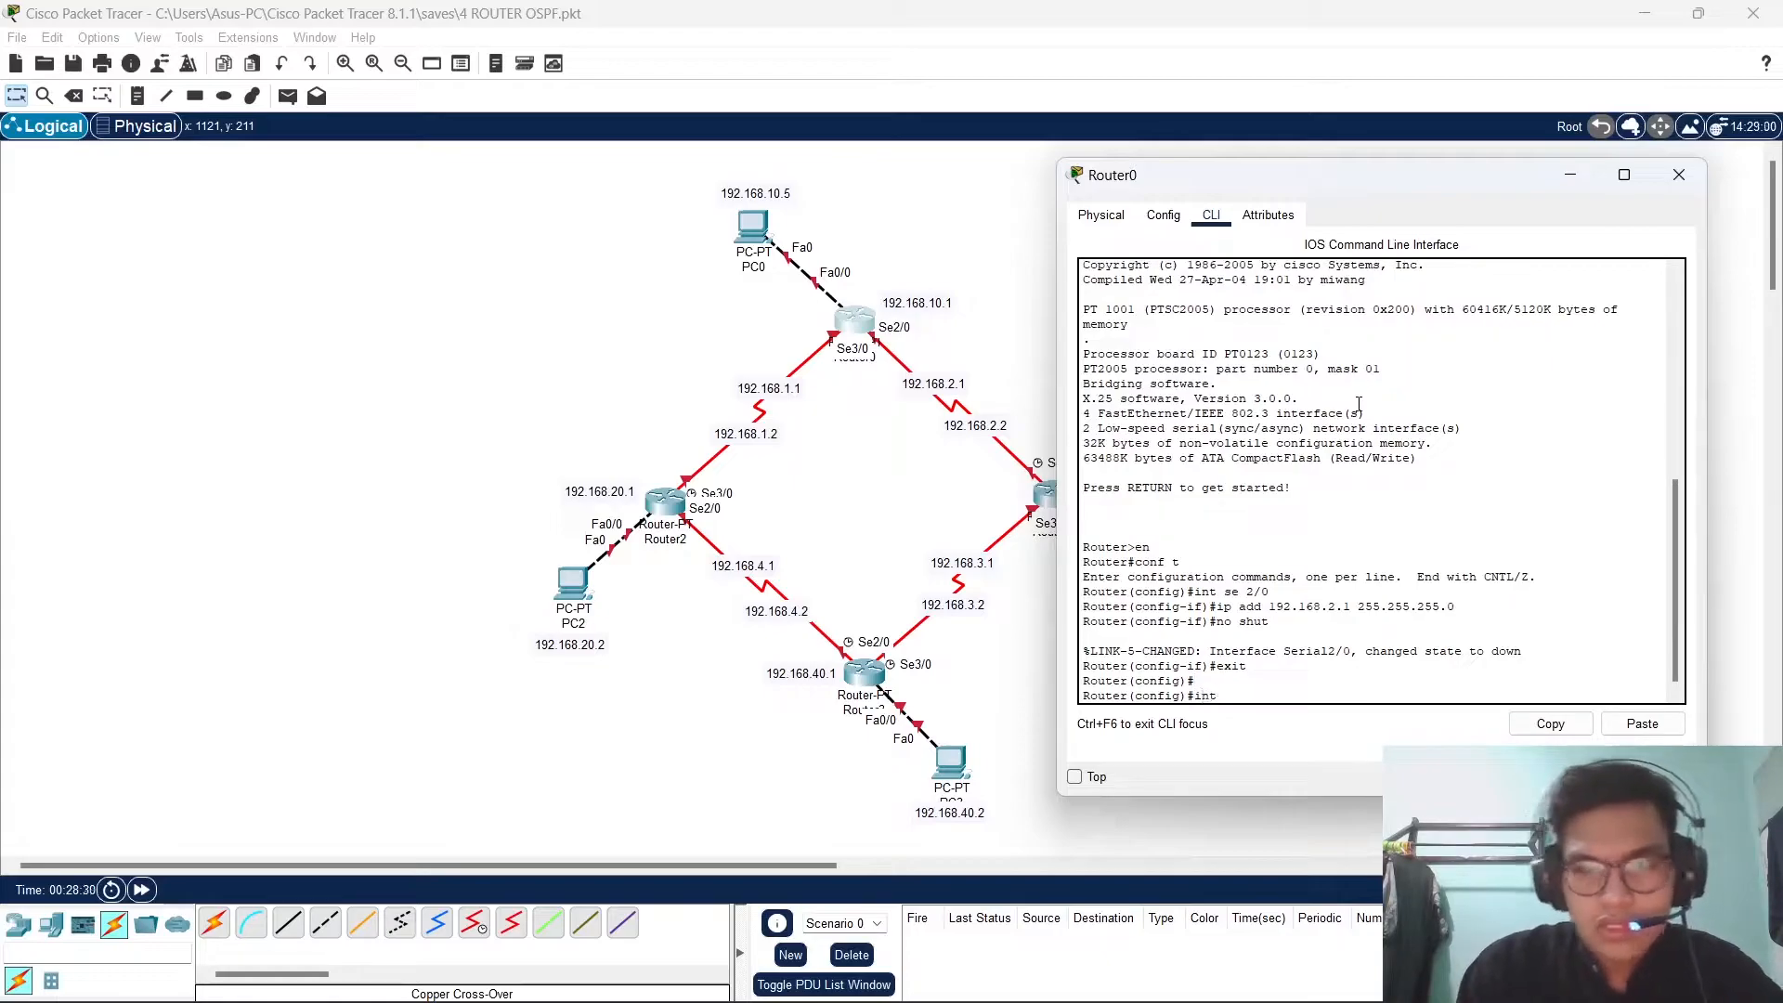
Assign IP address 192.168.1.1 with mask 255.255.255.0 to Router0's serial interface 3/0.
{"action": "type", "text": "int se 3/0"}
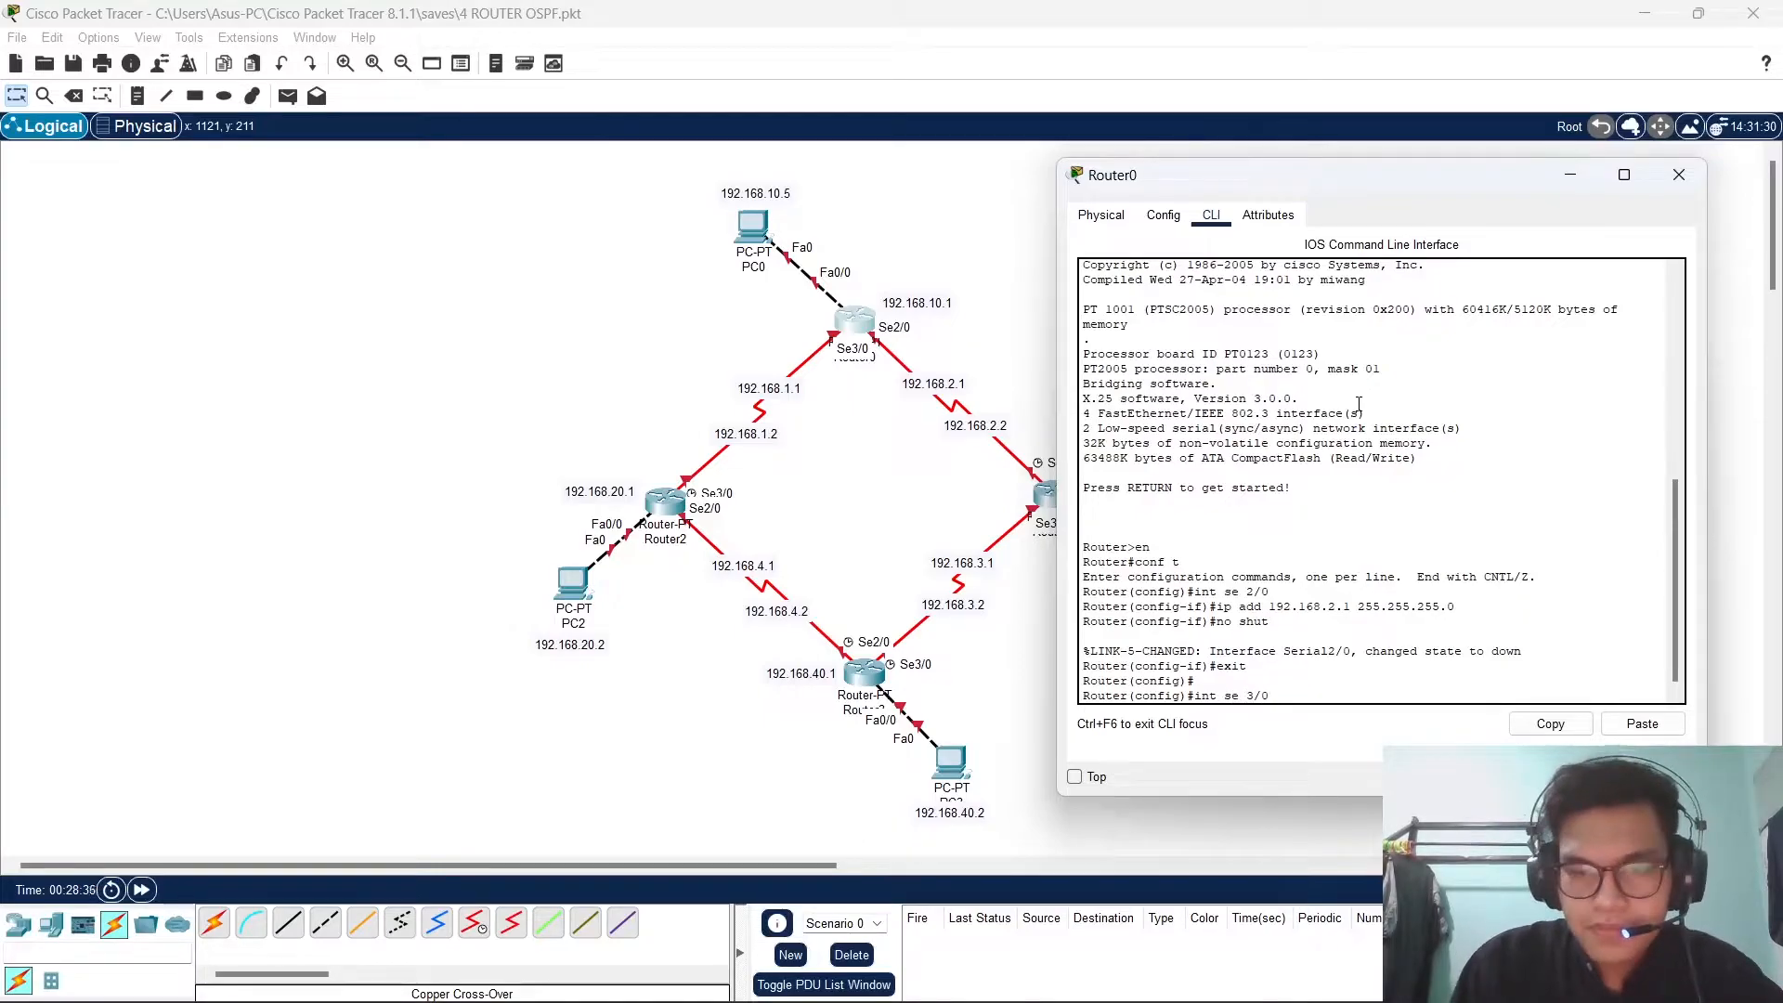
{"action": "key", "text": "Return"}
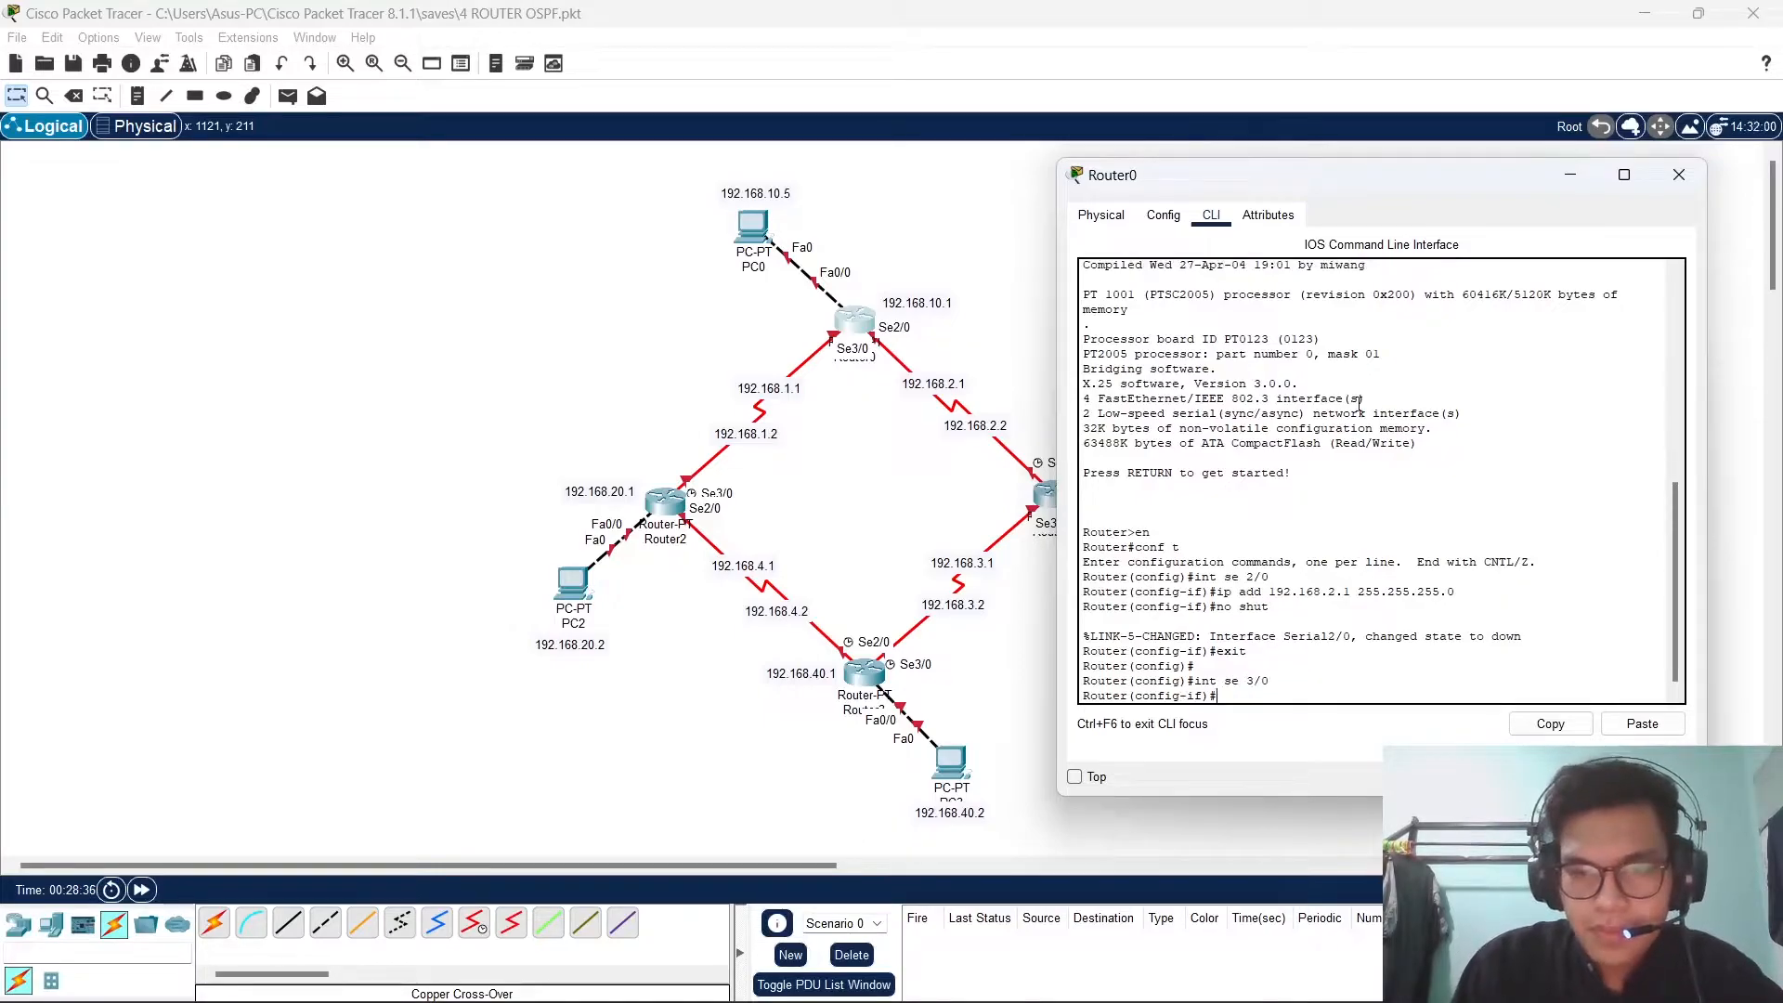
{"action": "type", "text": "ip add"}
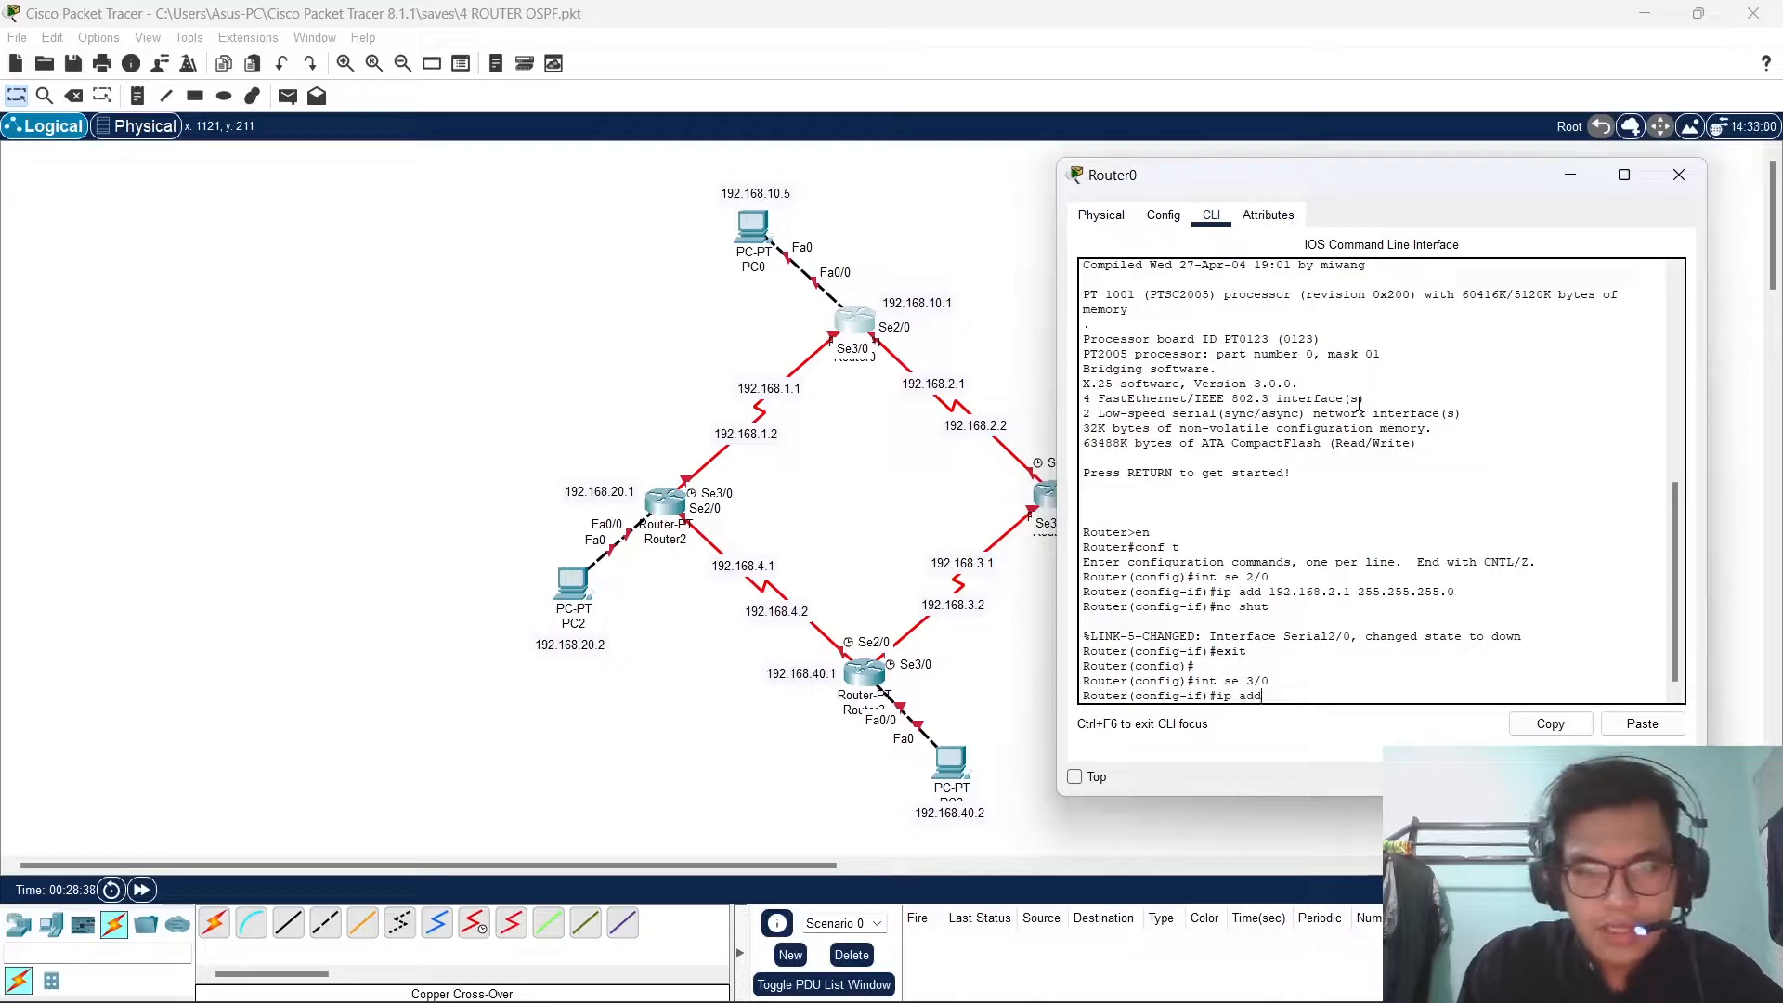
{"action": "type", "text": " 192.168.1.1"}
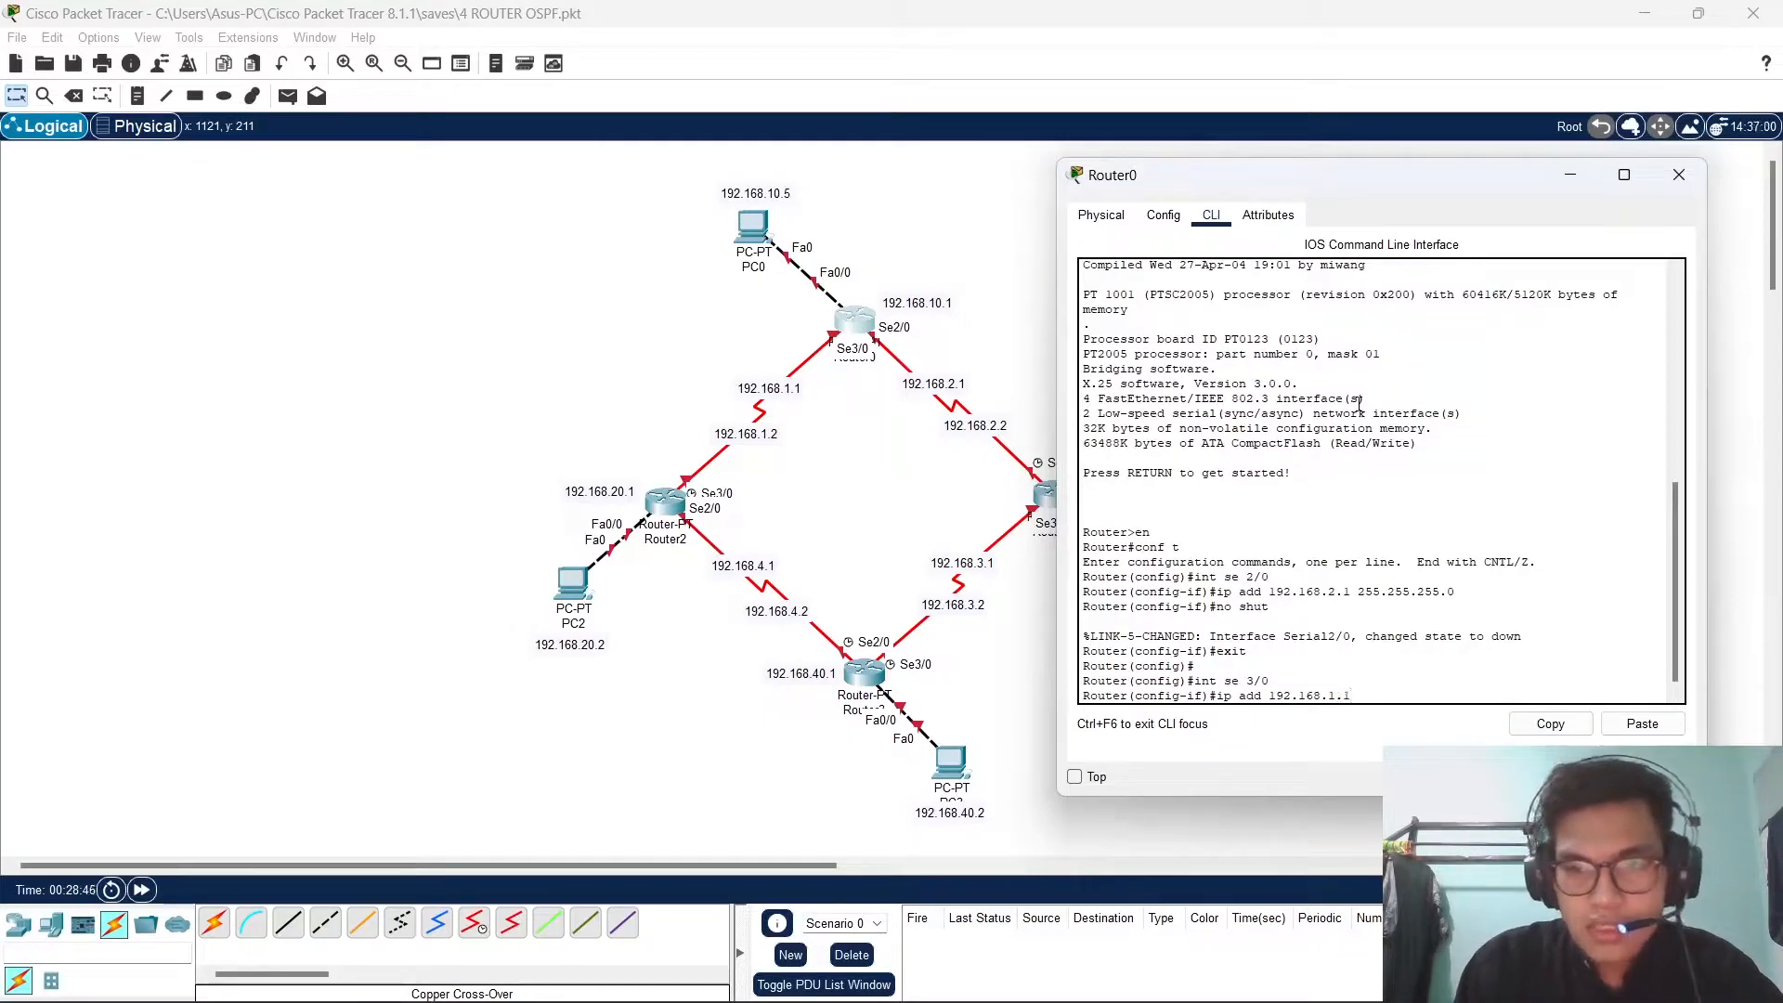
{"action": "type", "text": "255"}
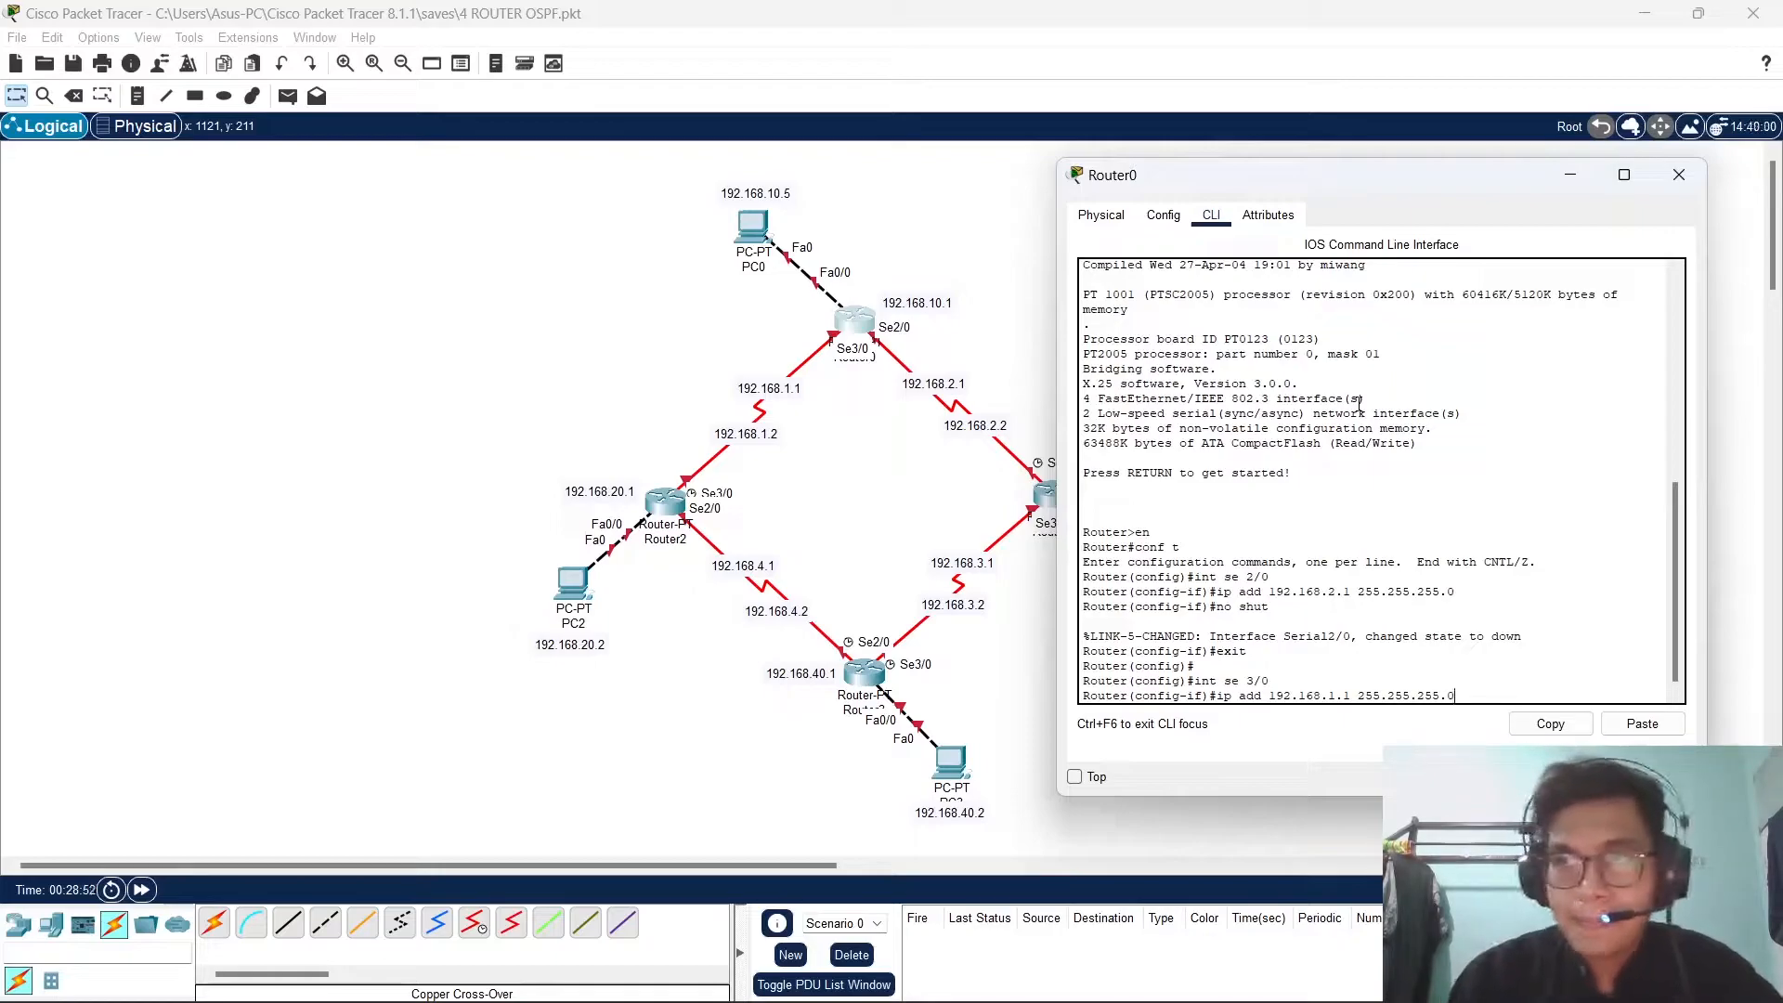
{"action": "type", "text": ".255.255.0"}
{"action": "key", "text": "Return"}
Enable Router0's serial interface 3/0 with no shut and exit to global configuration mode.
{"action": "type", "text": "no"}
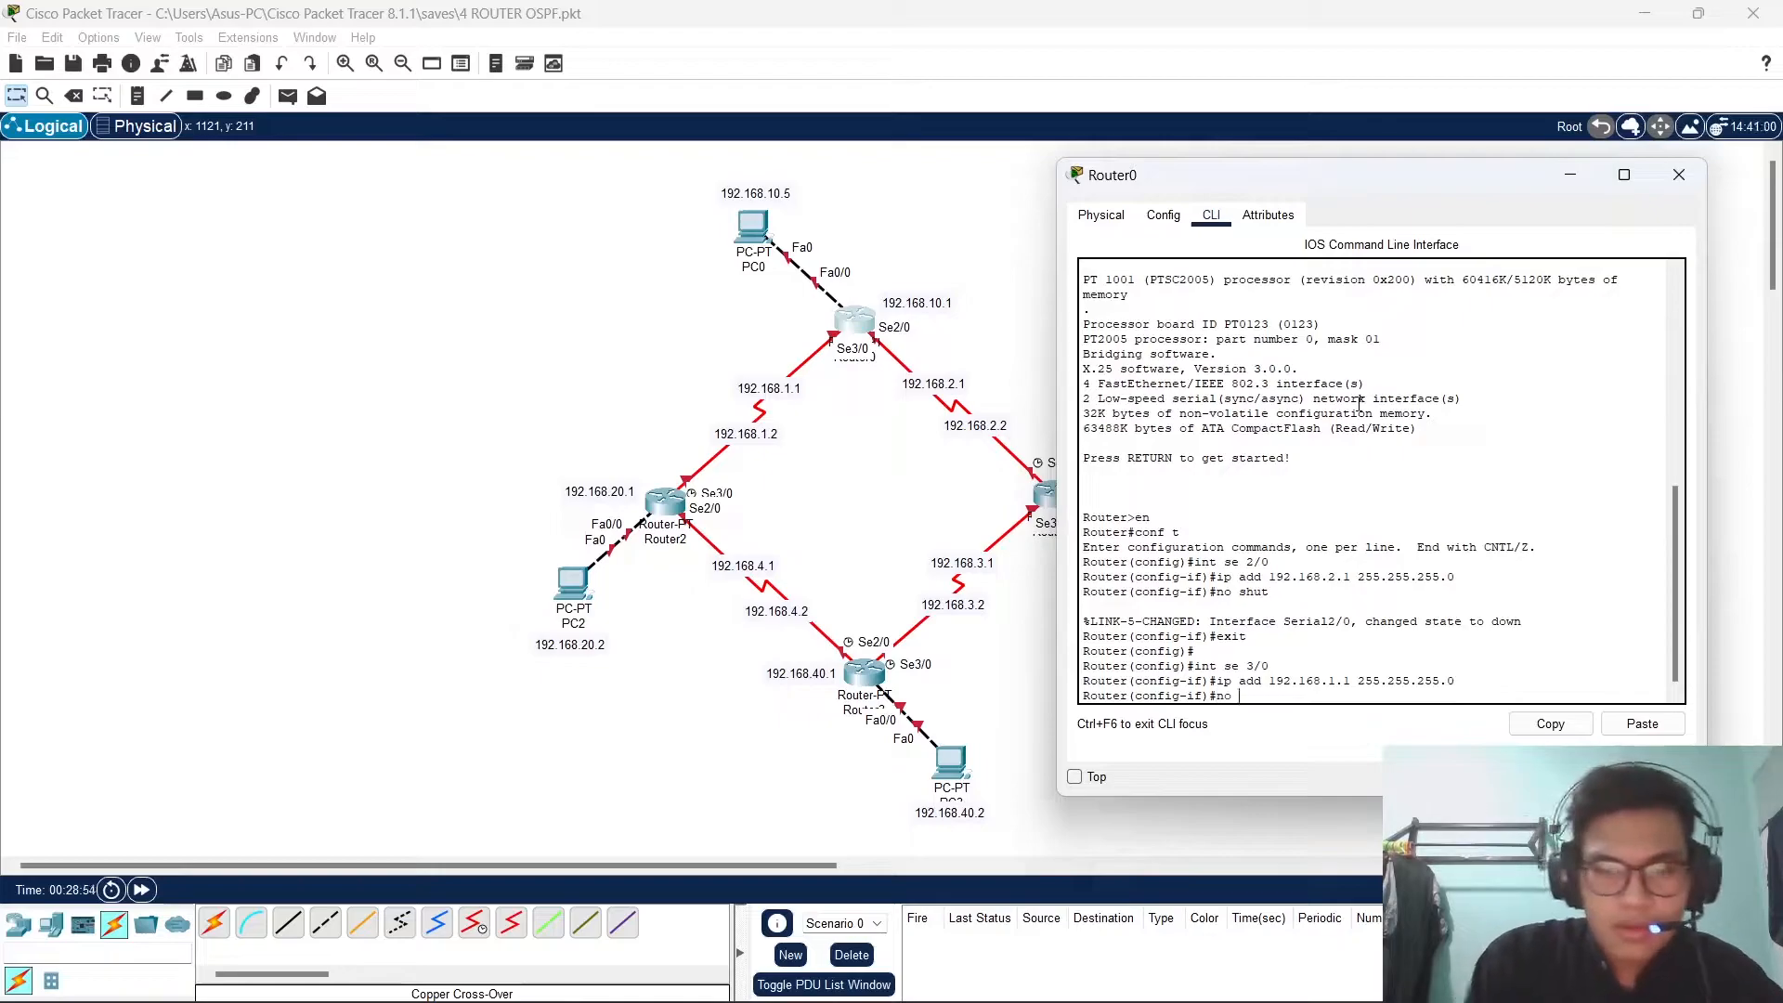
{"action": "type", "text": " shut"}
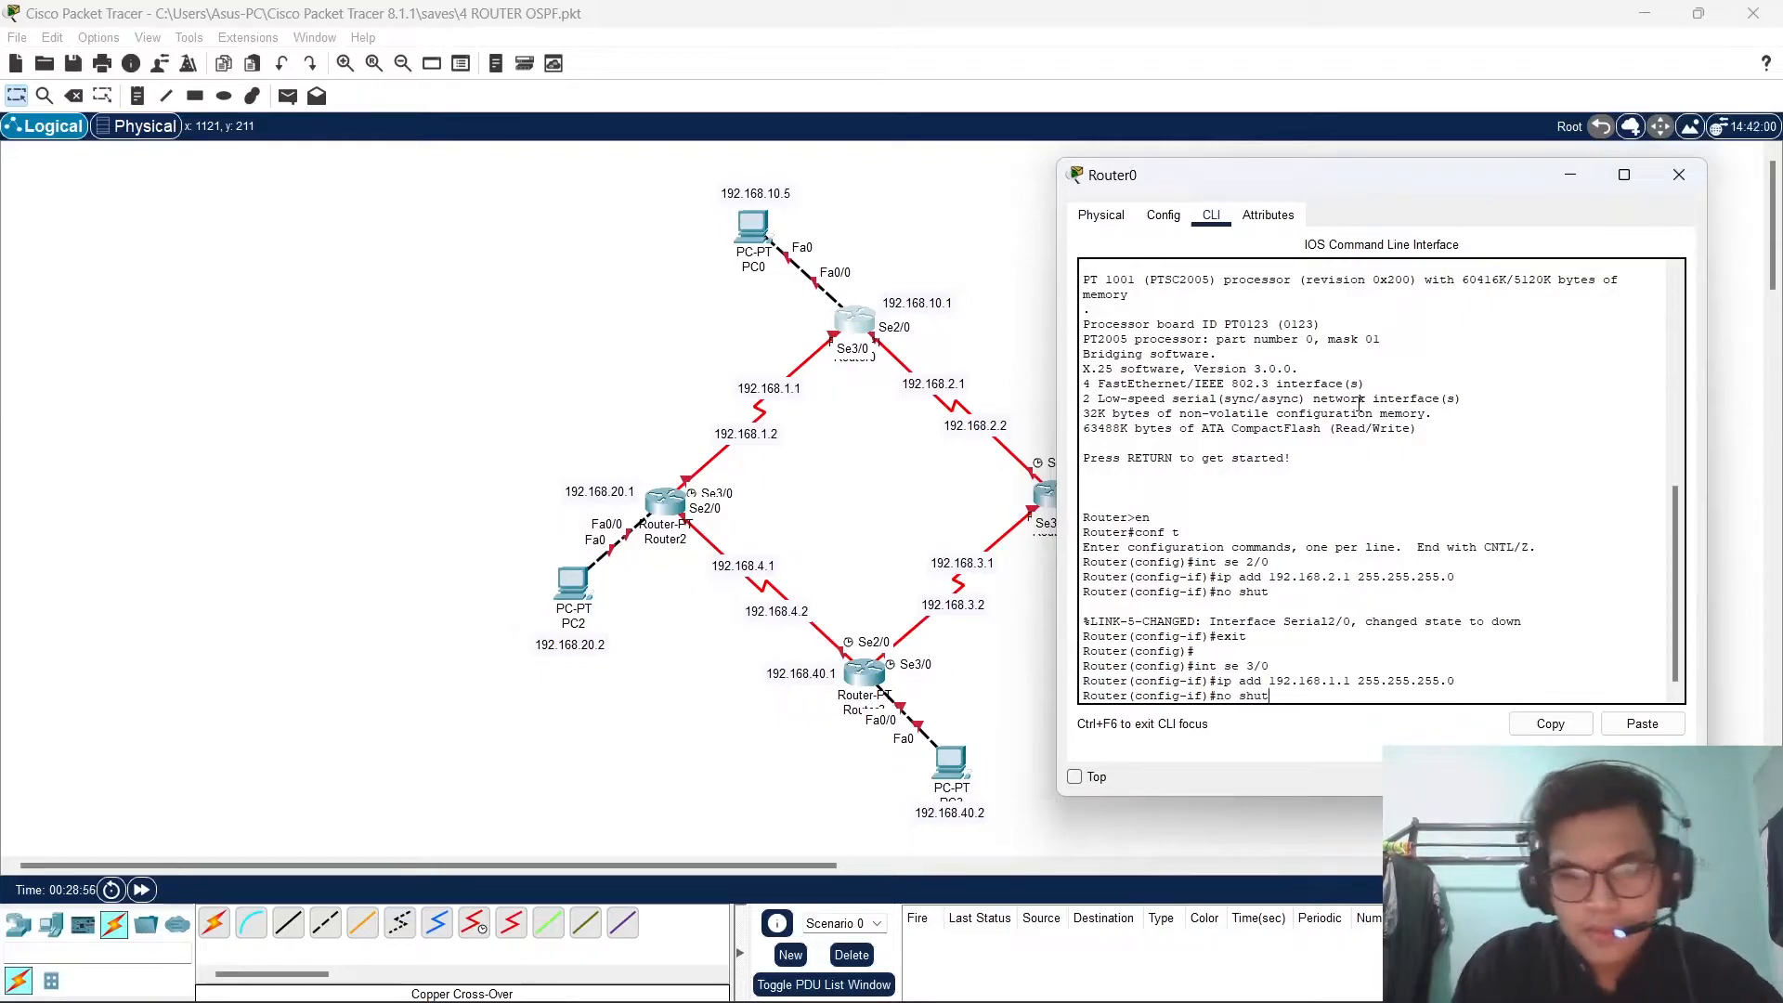
{"action": "key", "text": "Return"}
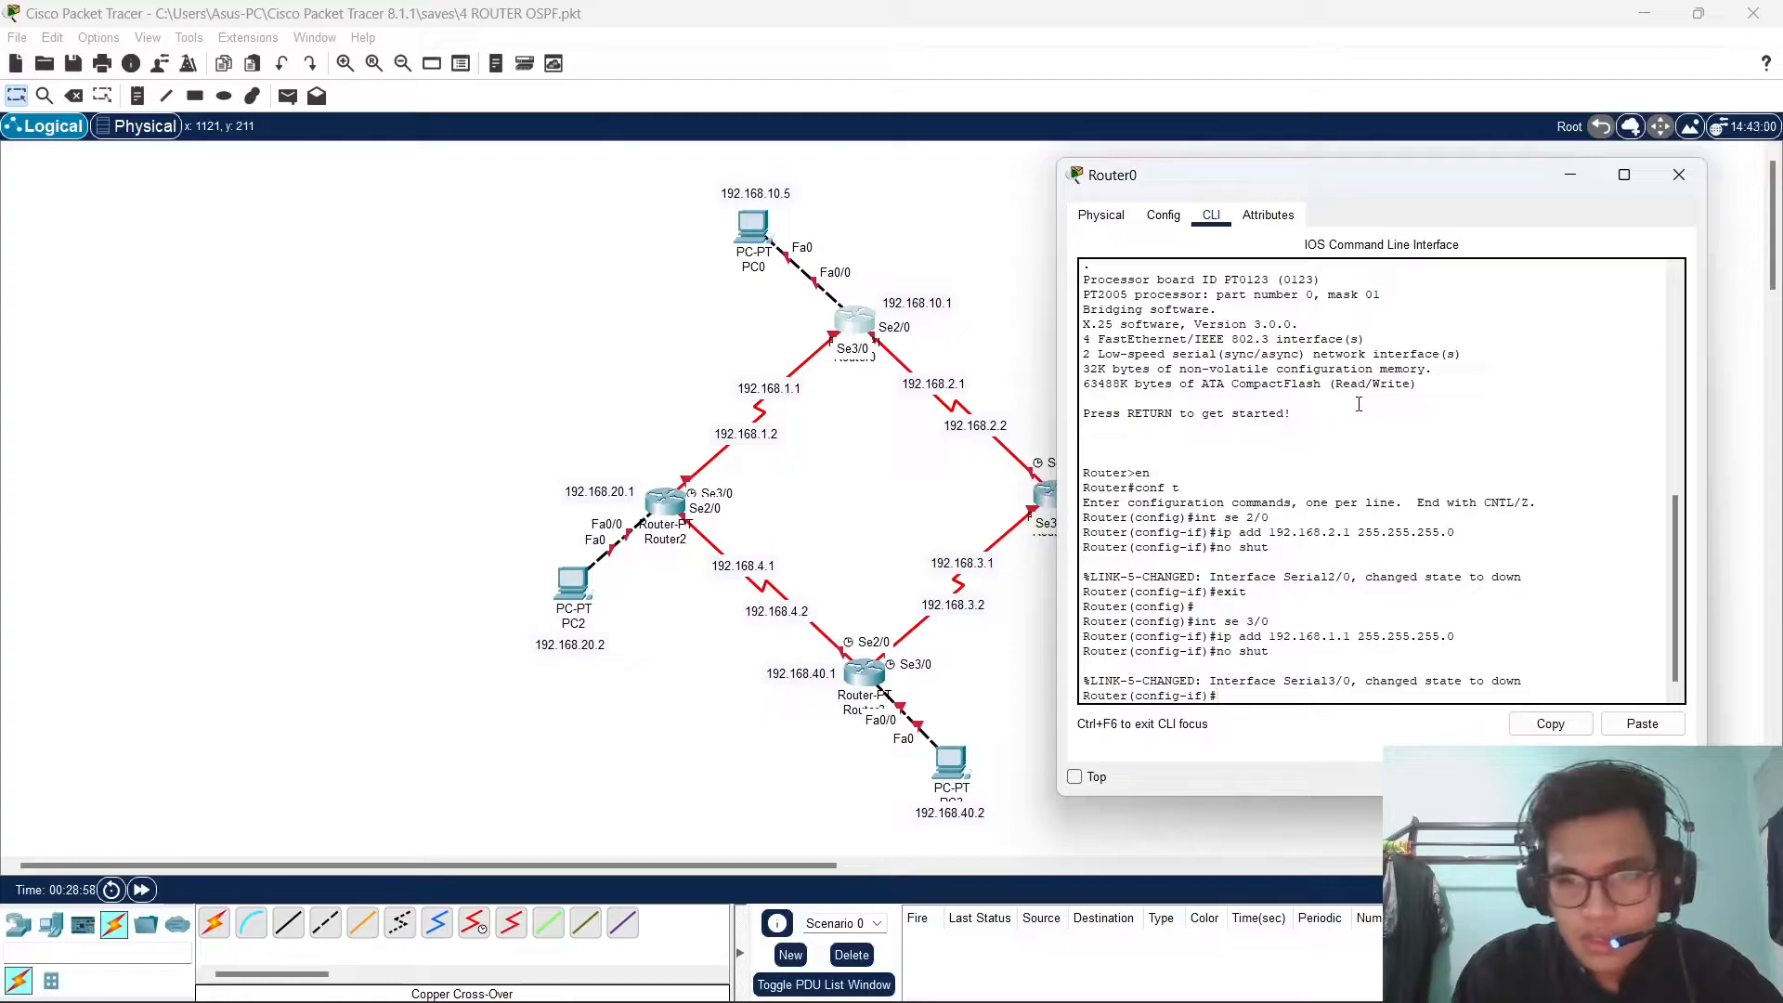
{"action": "type", "text": "exit"}
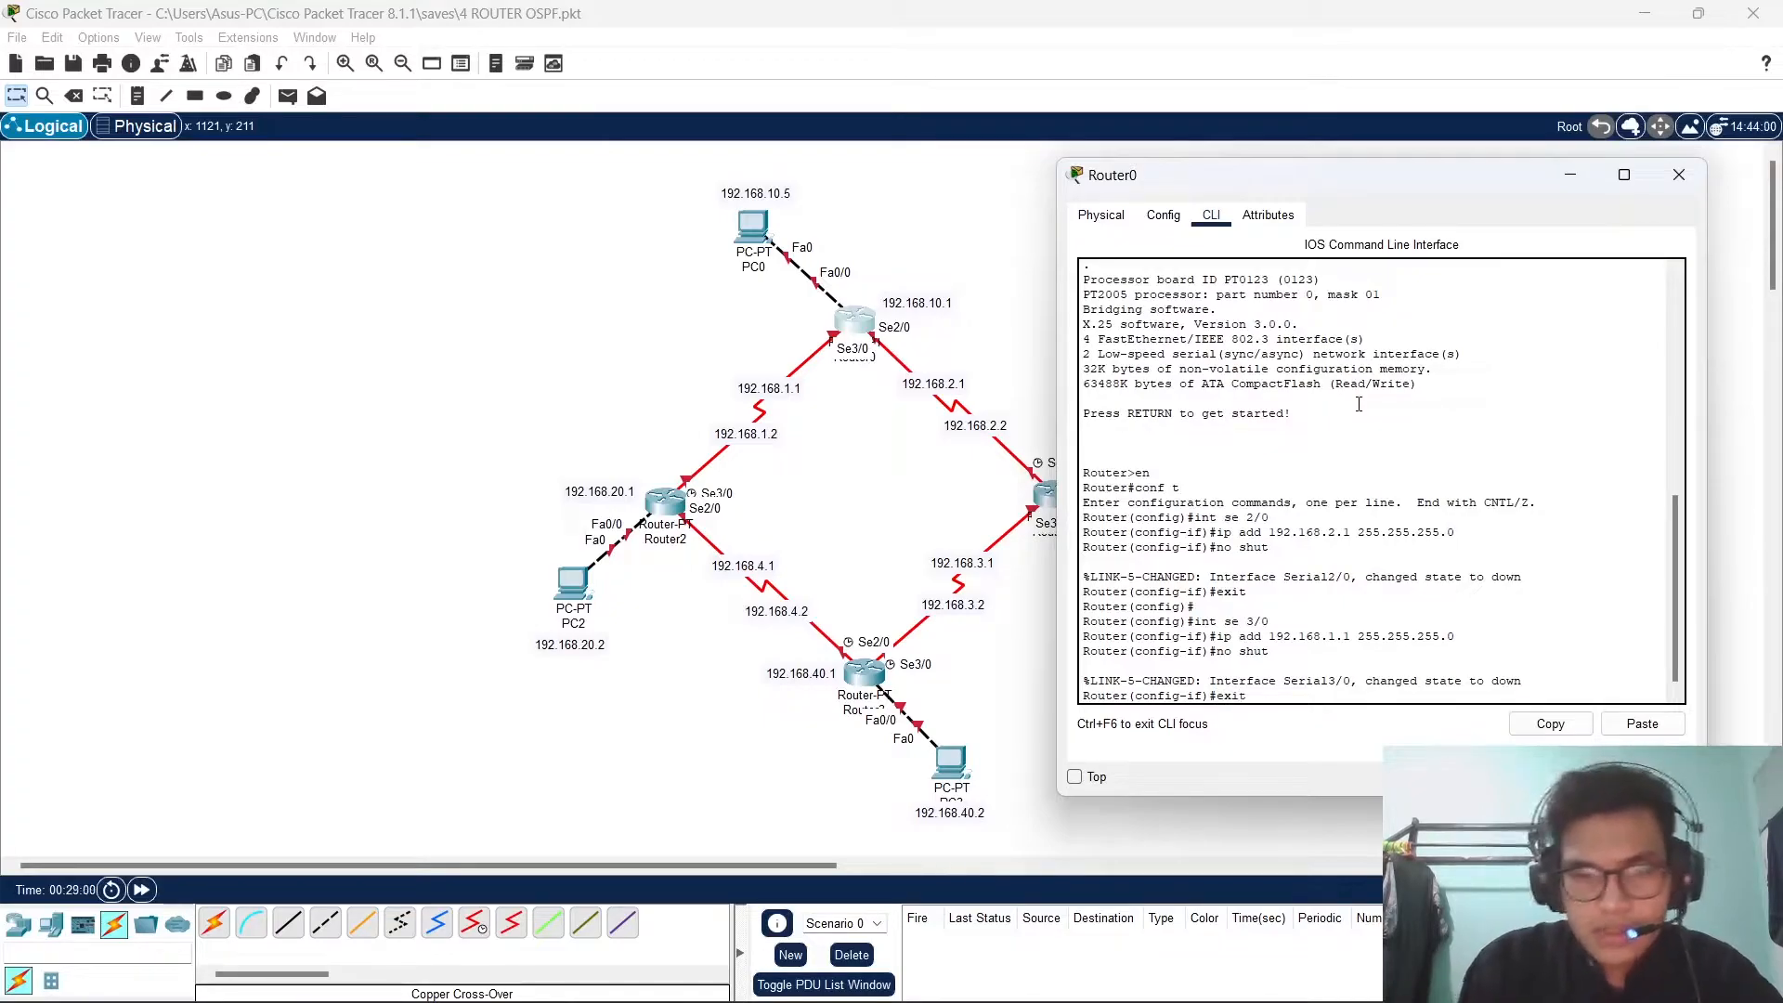
{"action": "key", "text": "Return"}
{"action": "key", "text": "Return"}
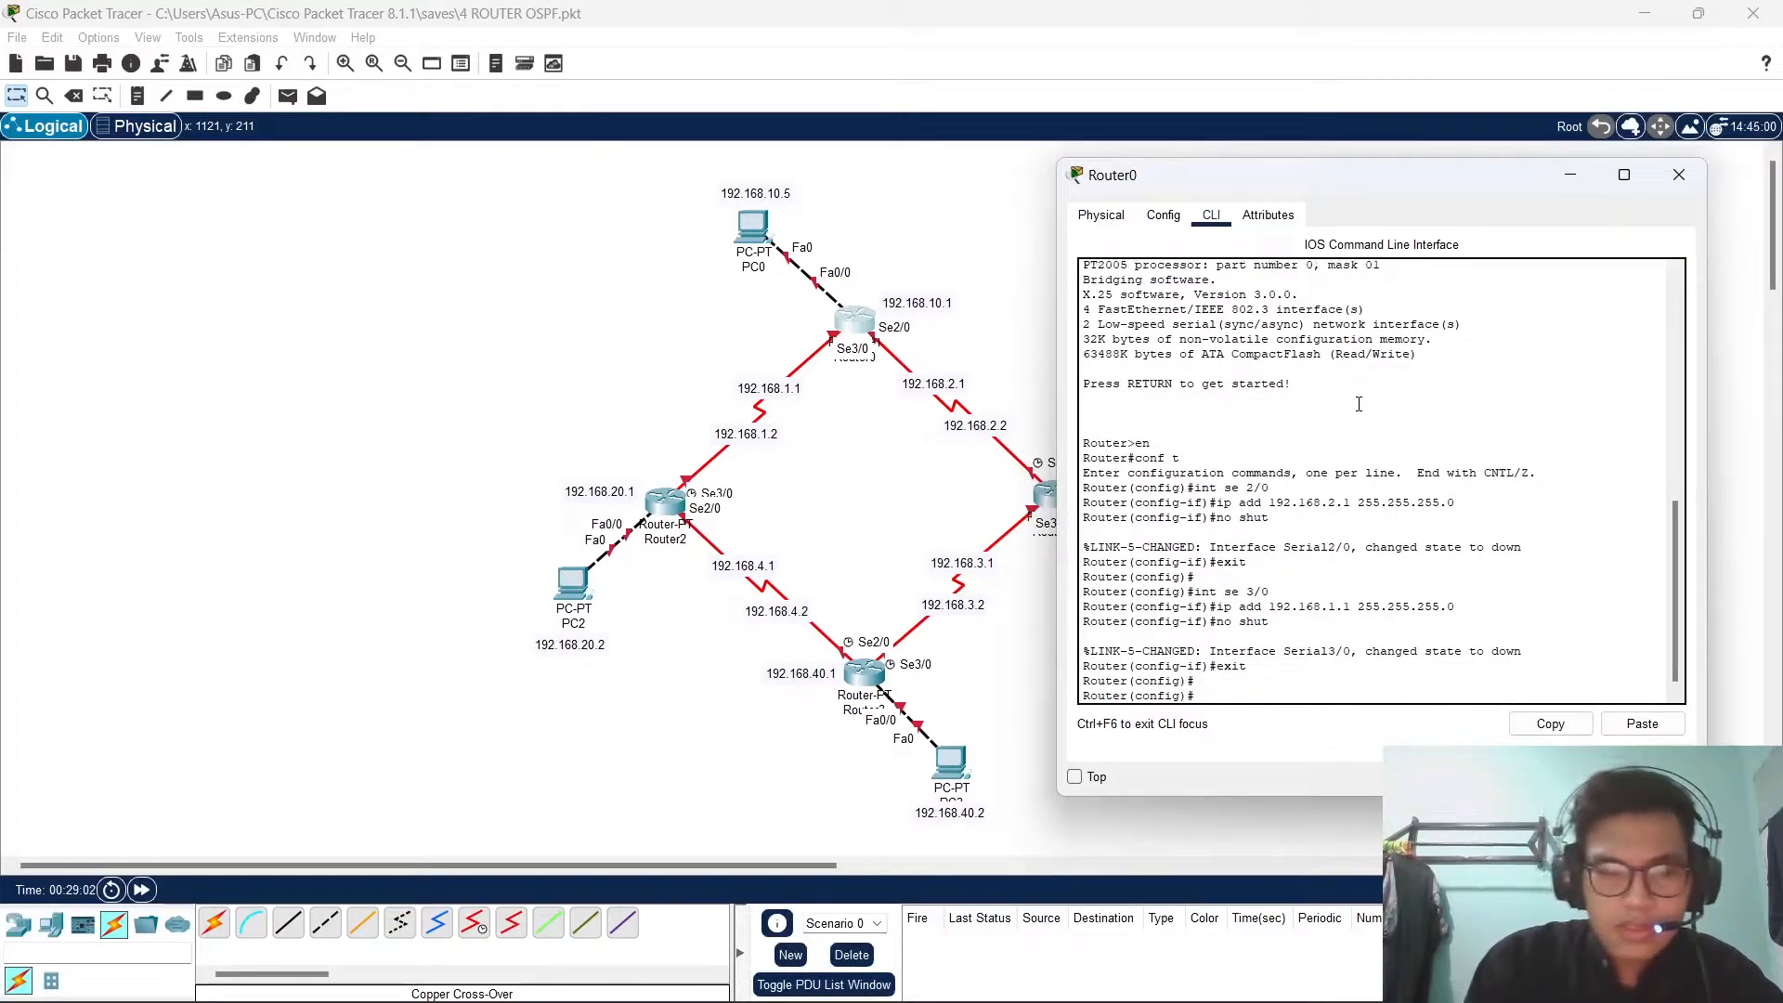
Assign IP address 192.168.10.1 with mask 255.255.255.0 to Router0's FastEthernet interface 0/0.
{"action": "type", "text": "int fa0/0"}
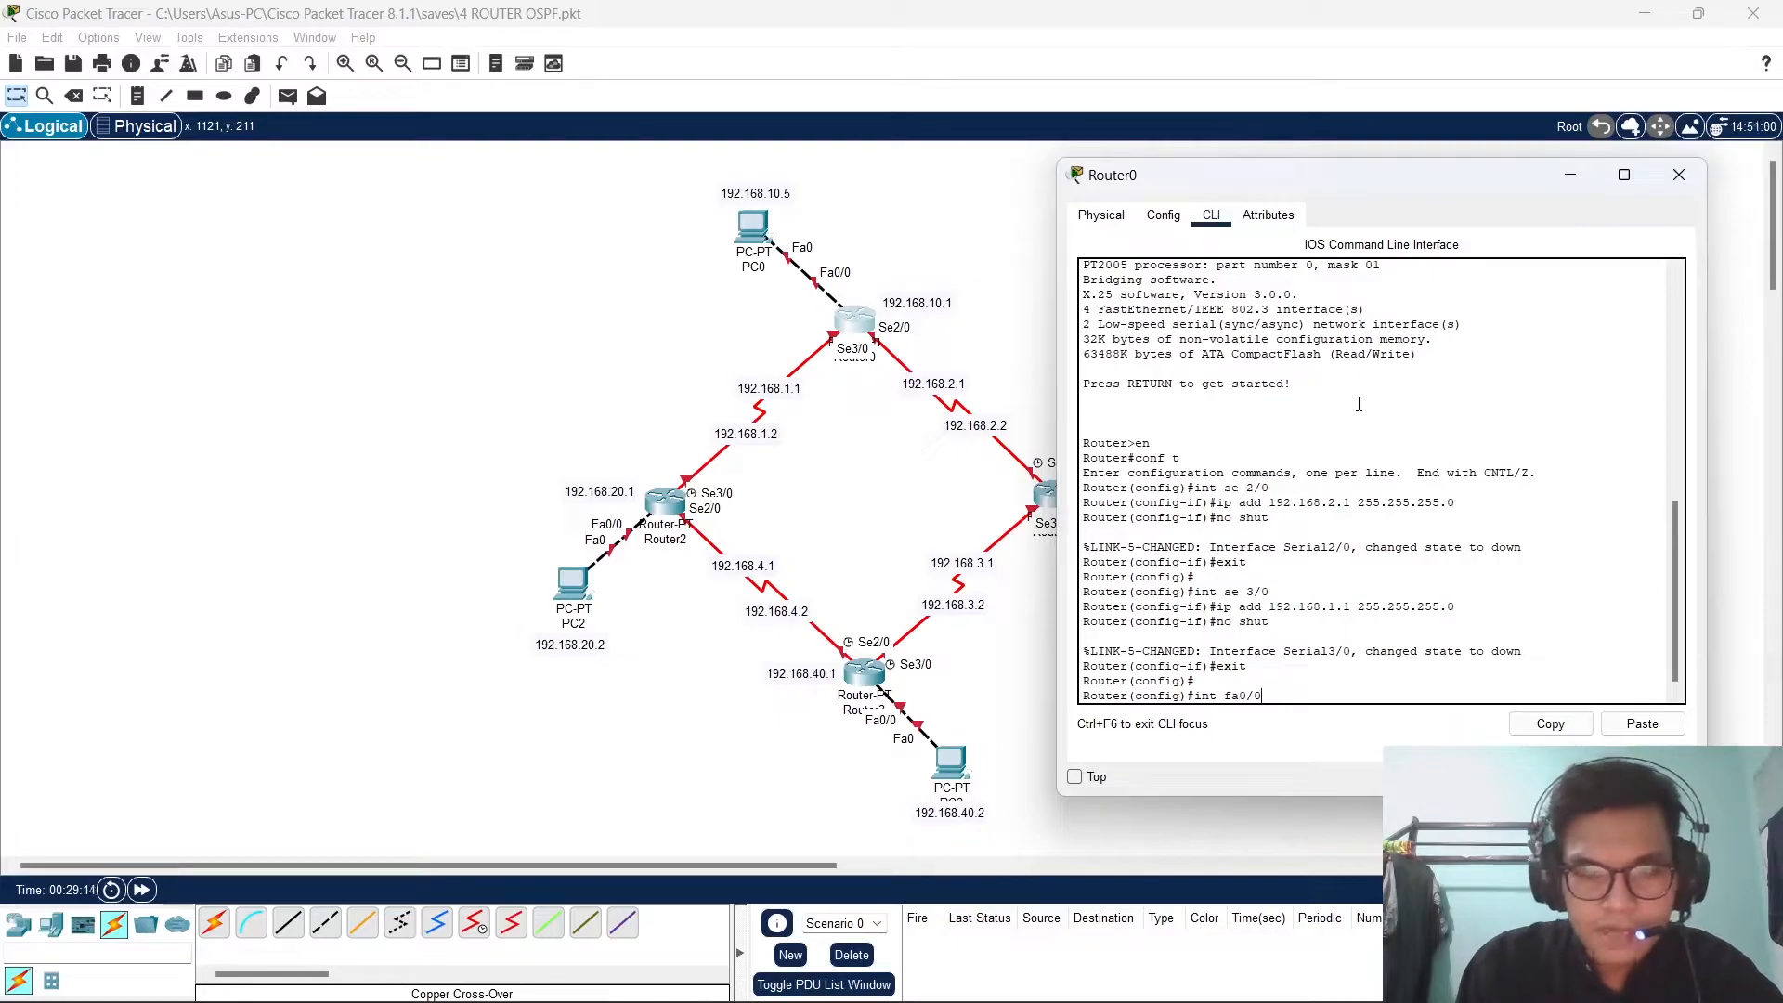
{"action": "key", "text": "Return"}
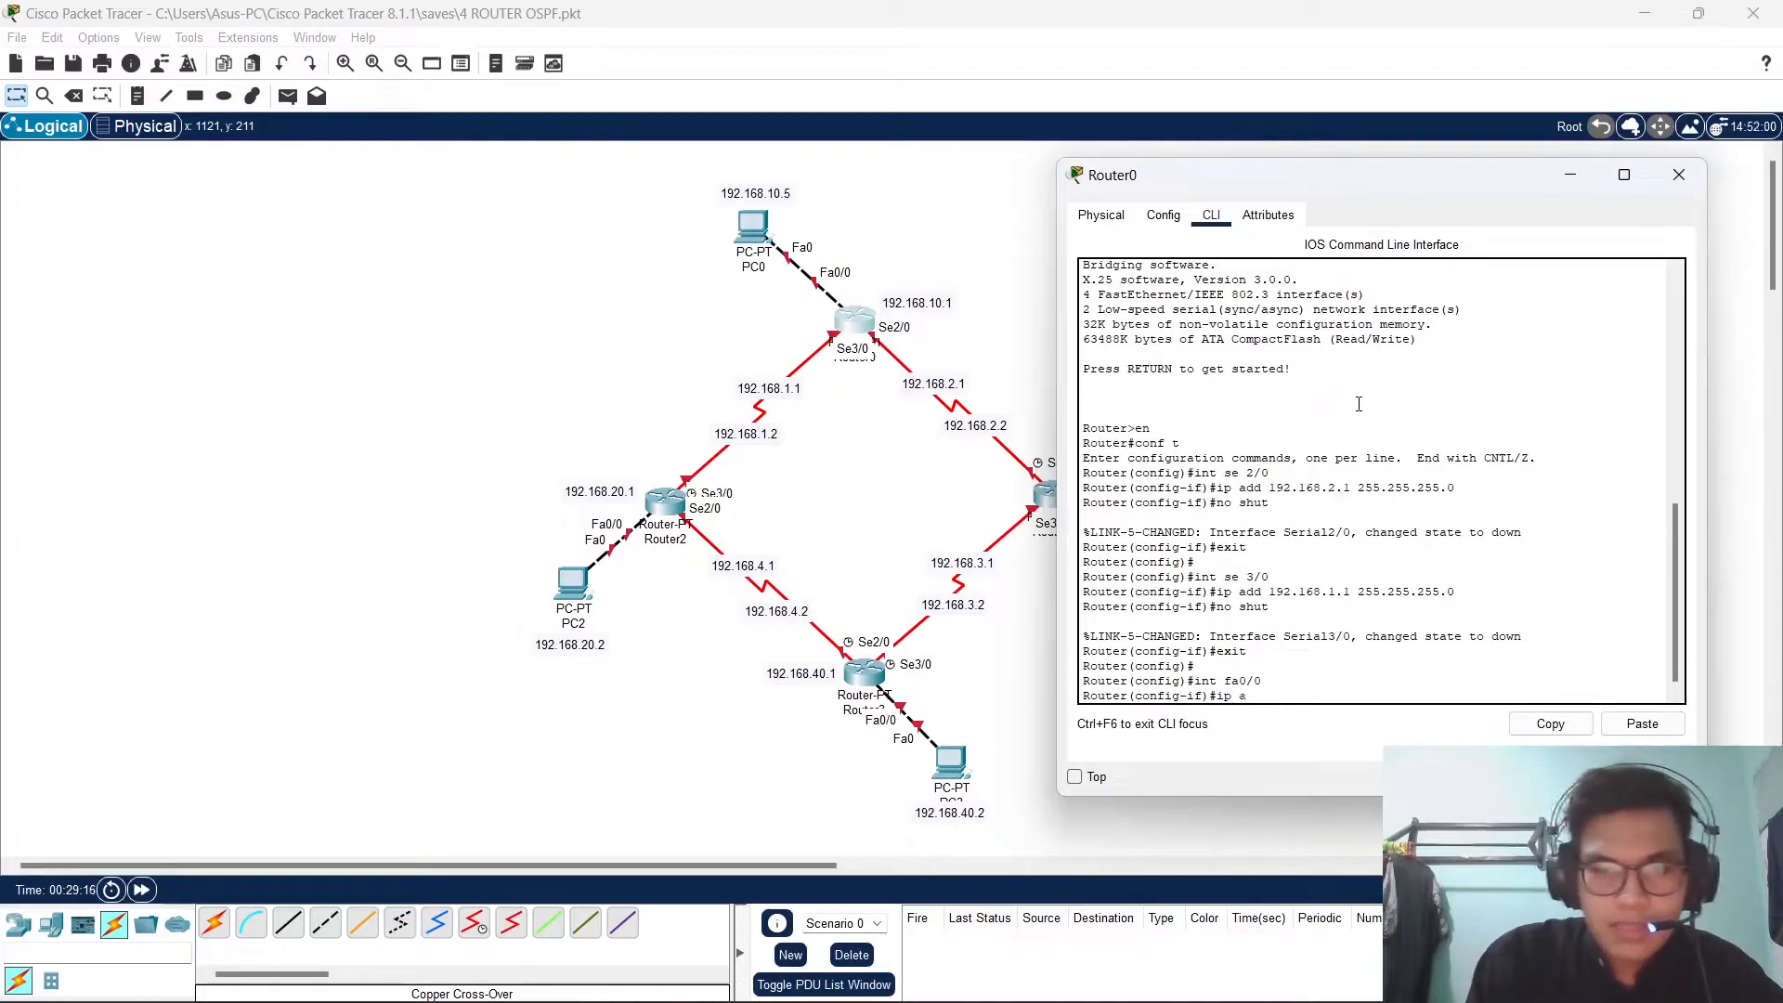
{"action": "type", "text": "dd 192.168."}
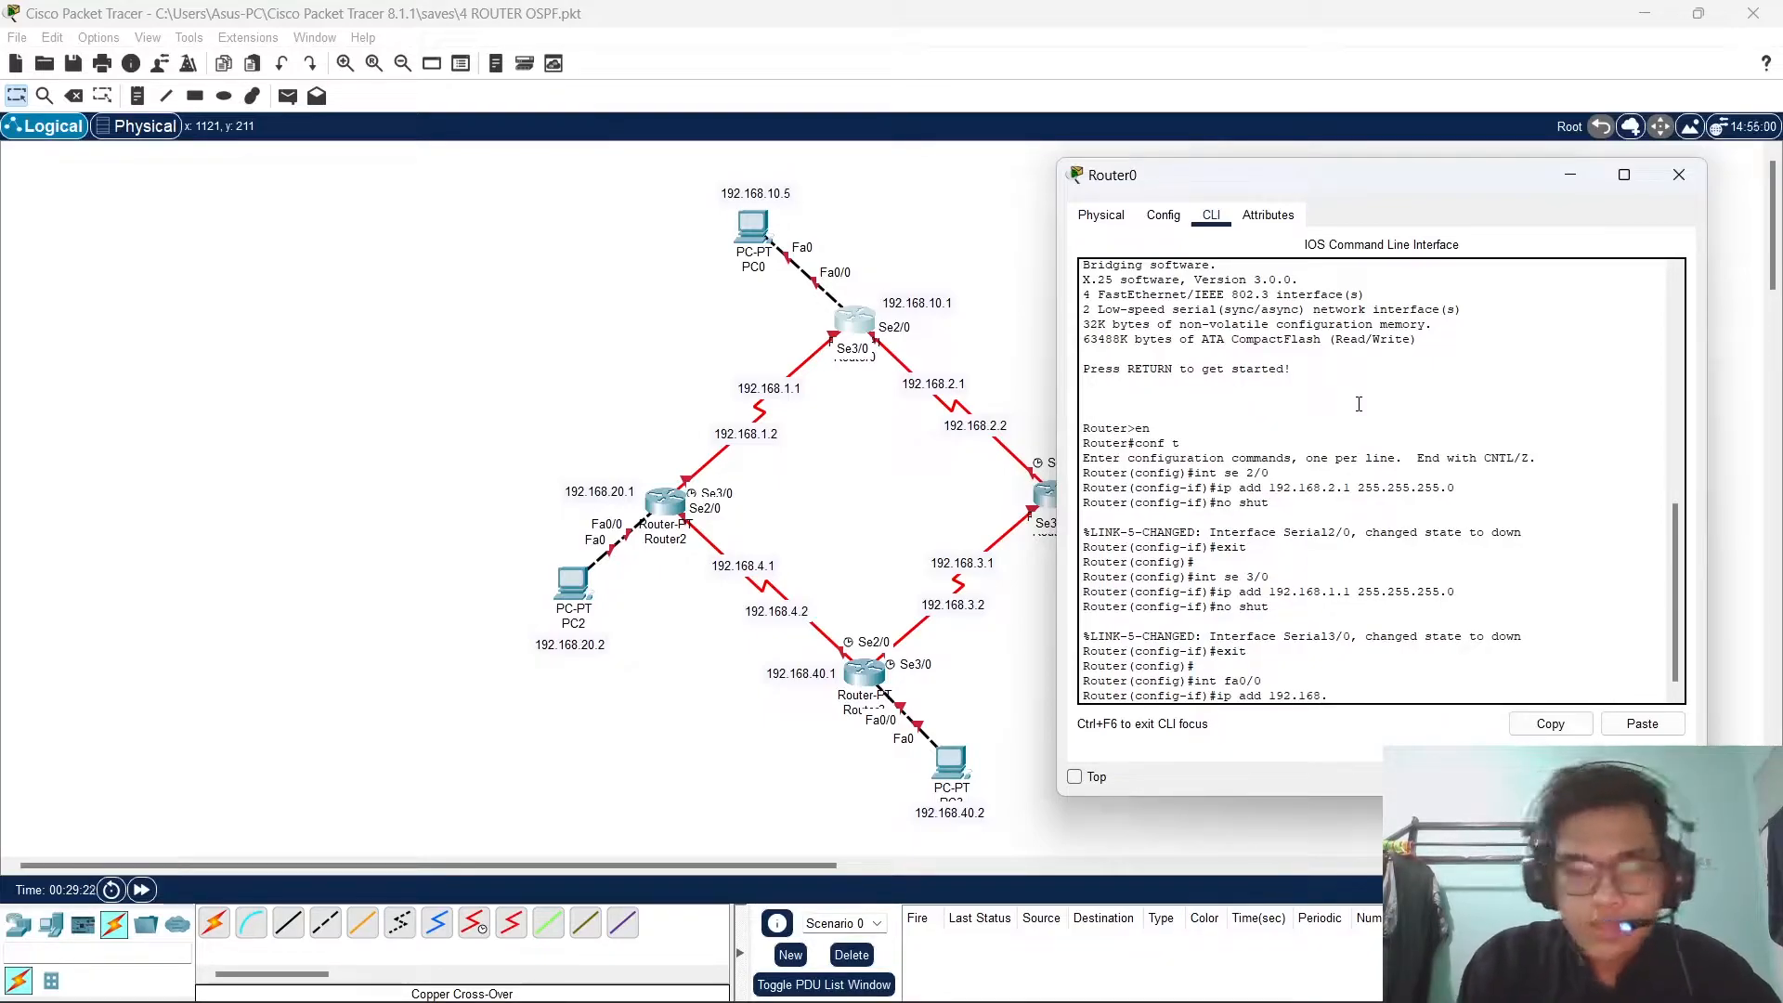
{"action": "type", "text": "10.1"}
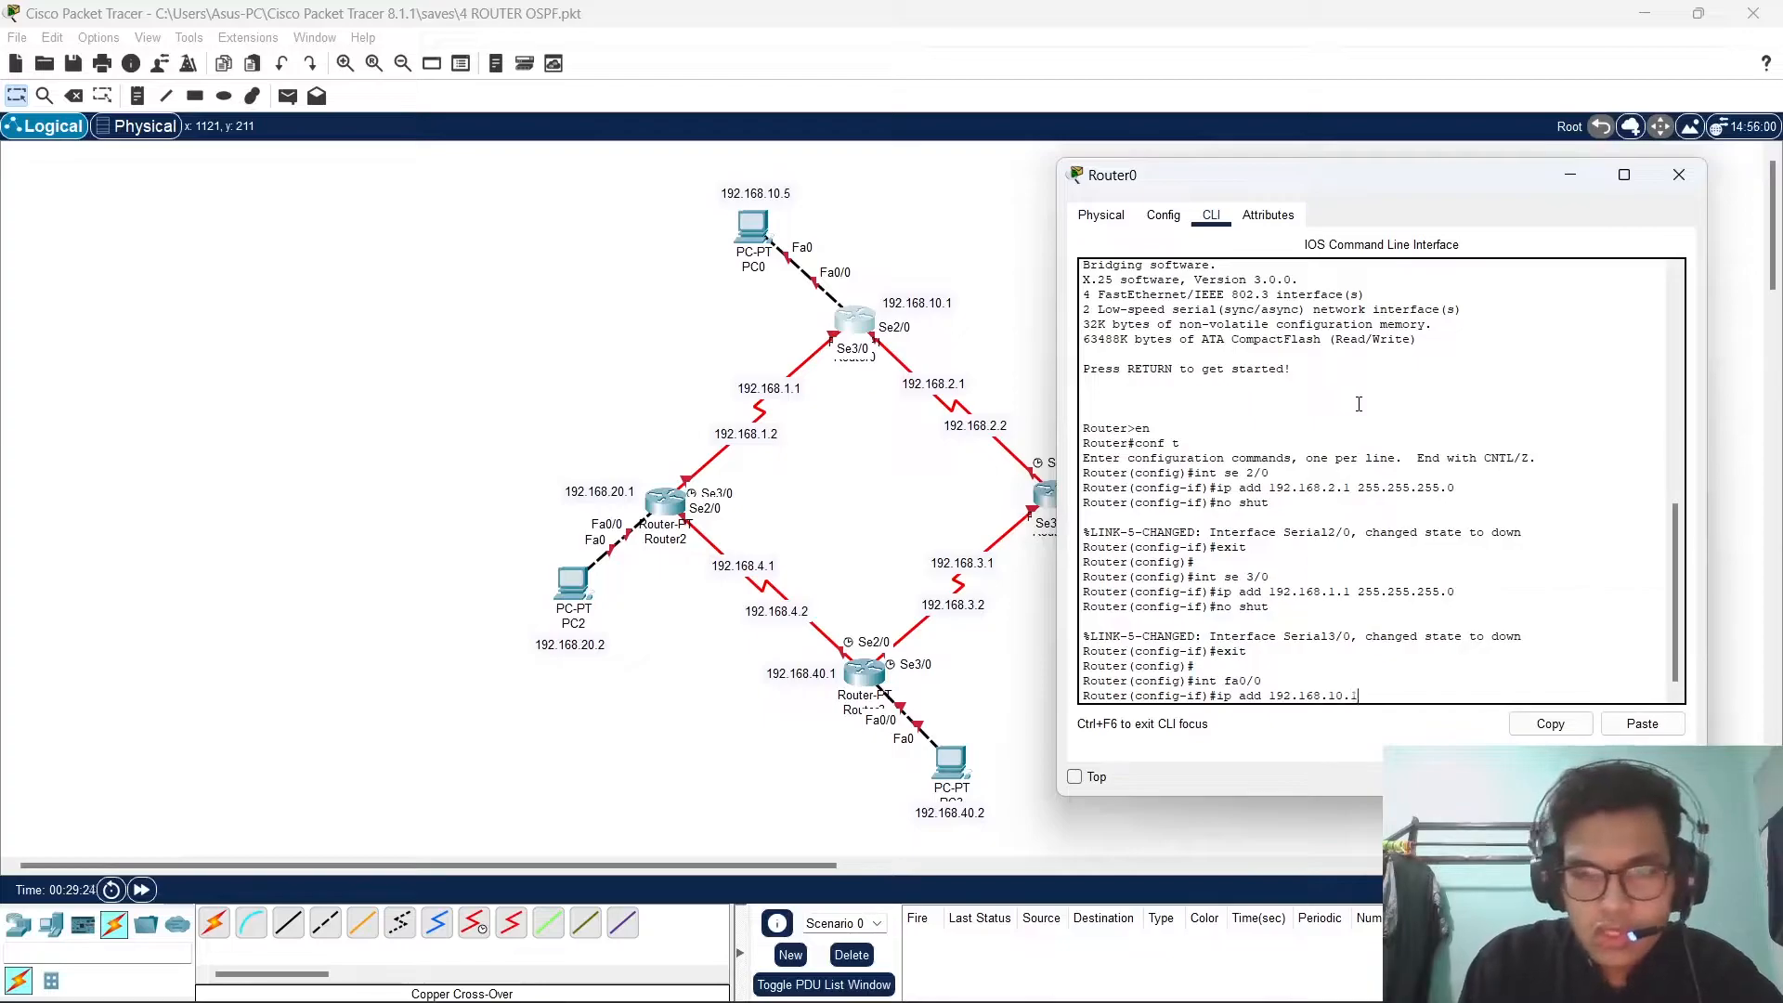
{"action": "type", "text": " 255"}
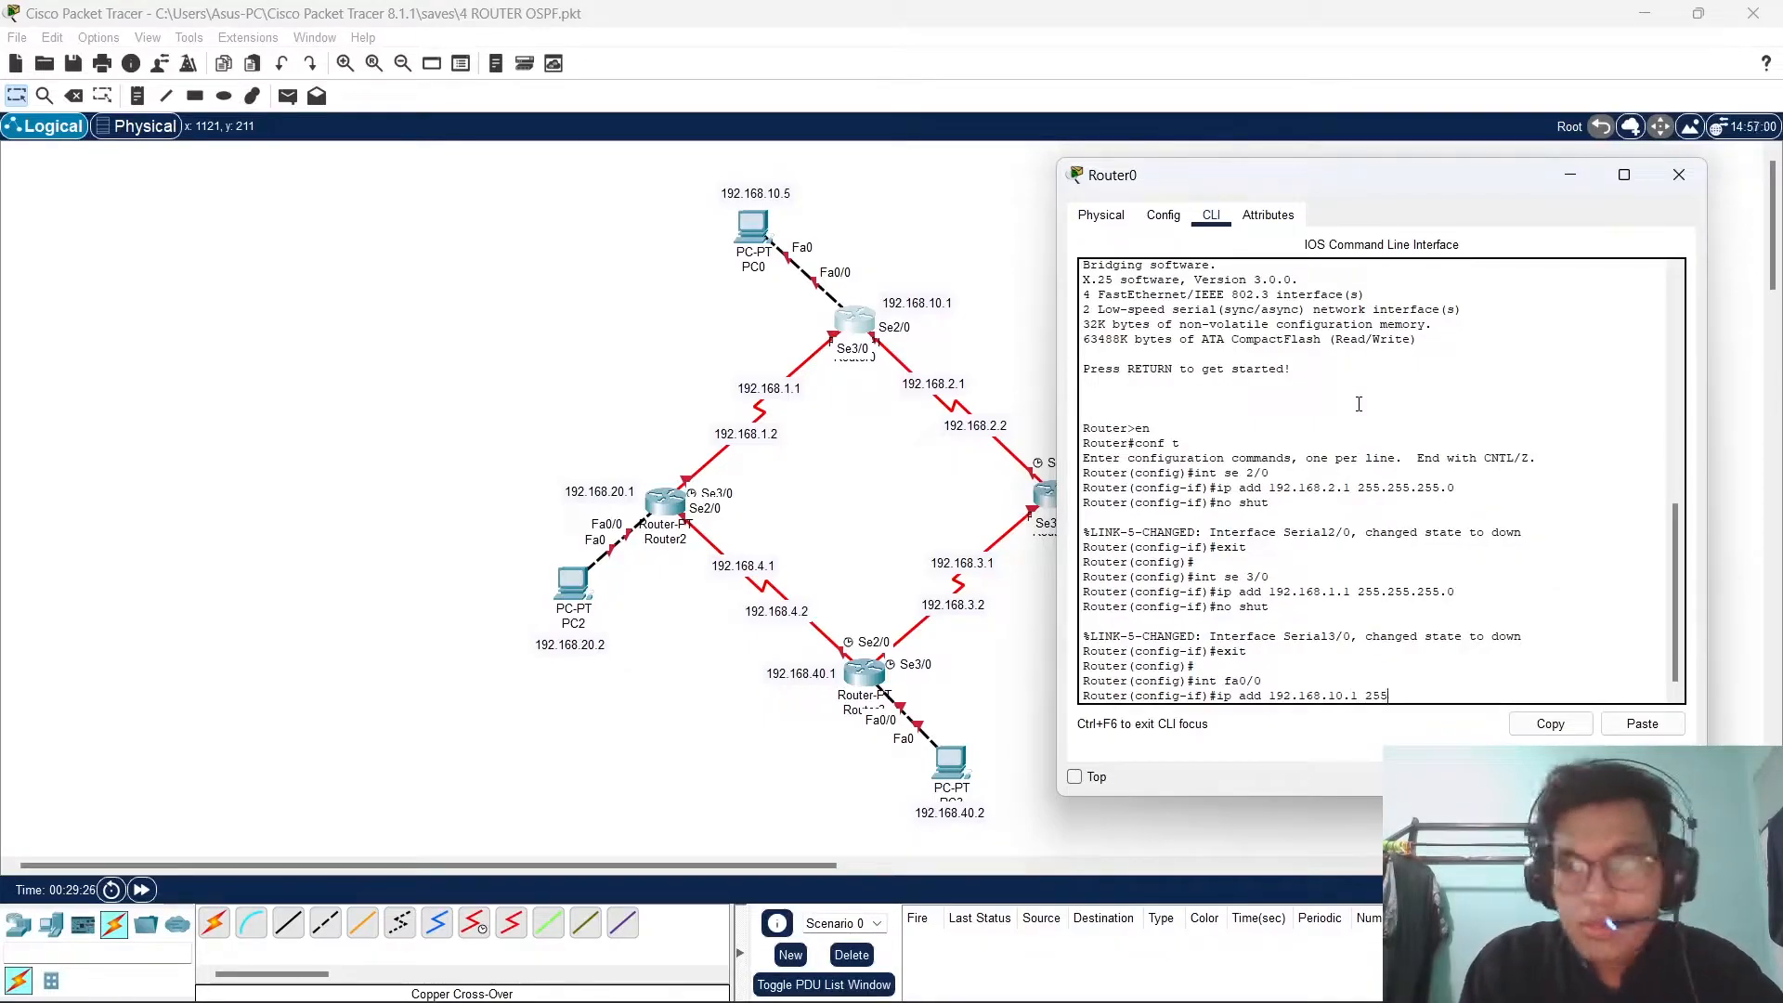
{"action": "type", "text": ".255.255"}
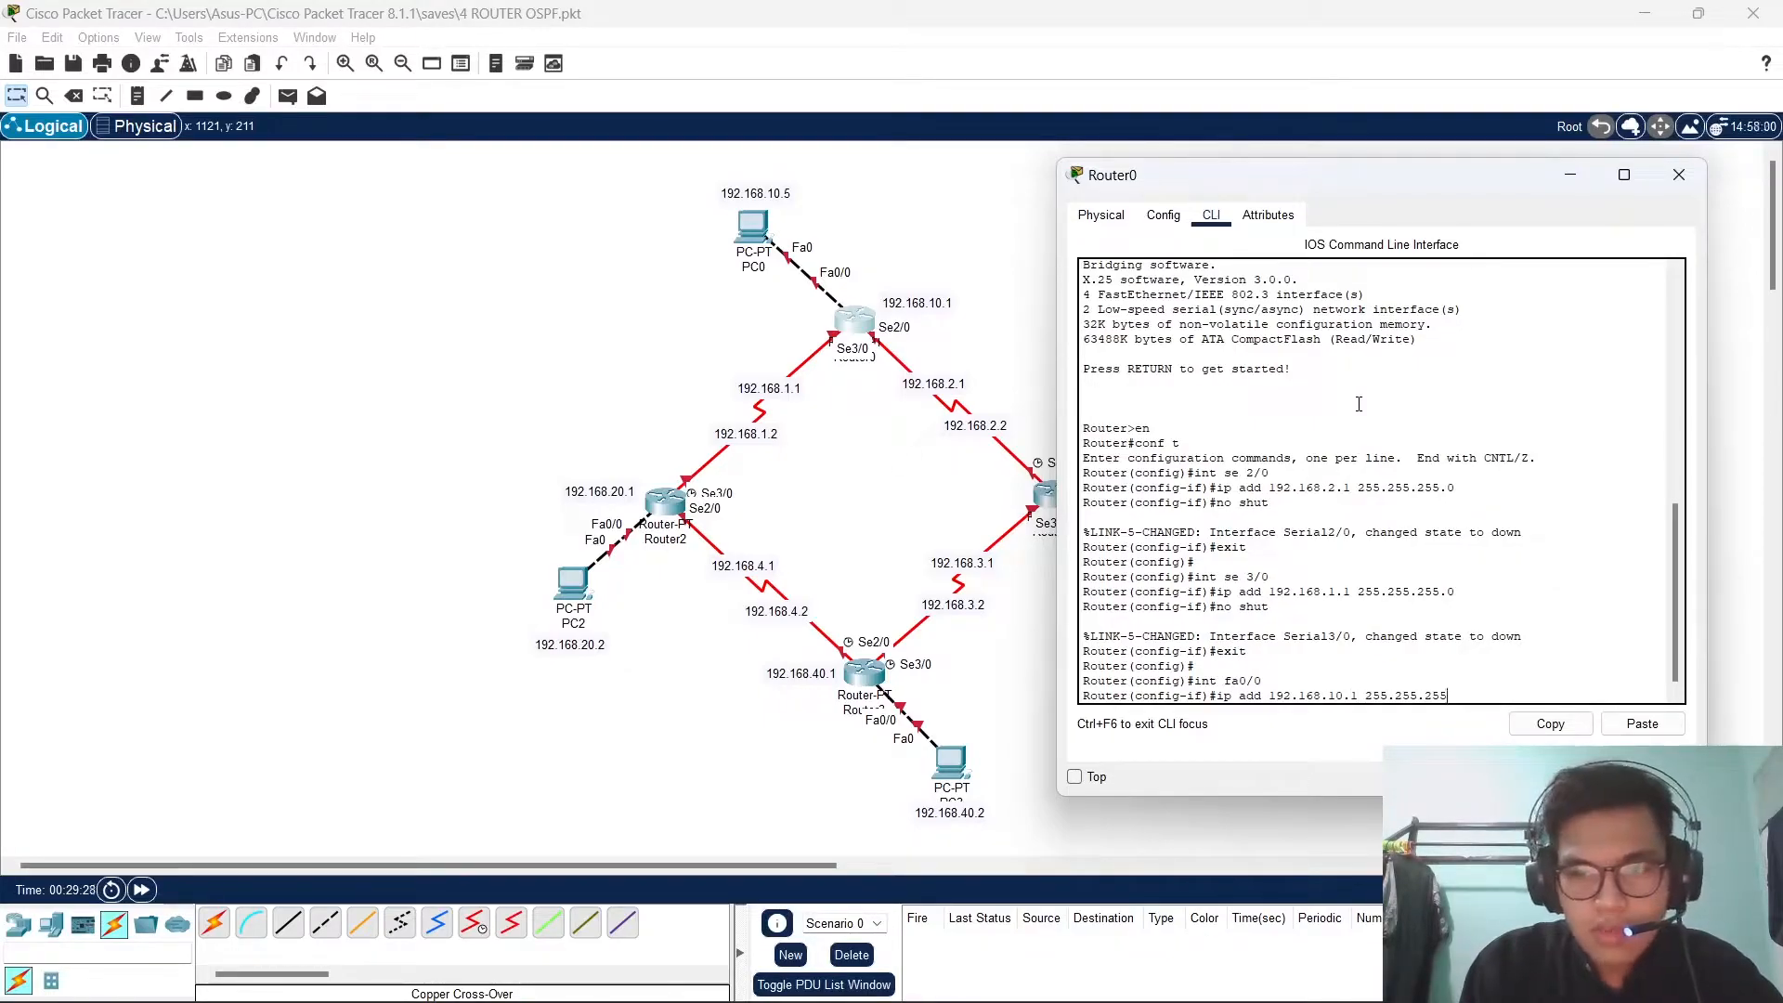
{"action": "type", "text": "."}
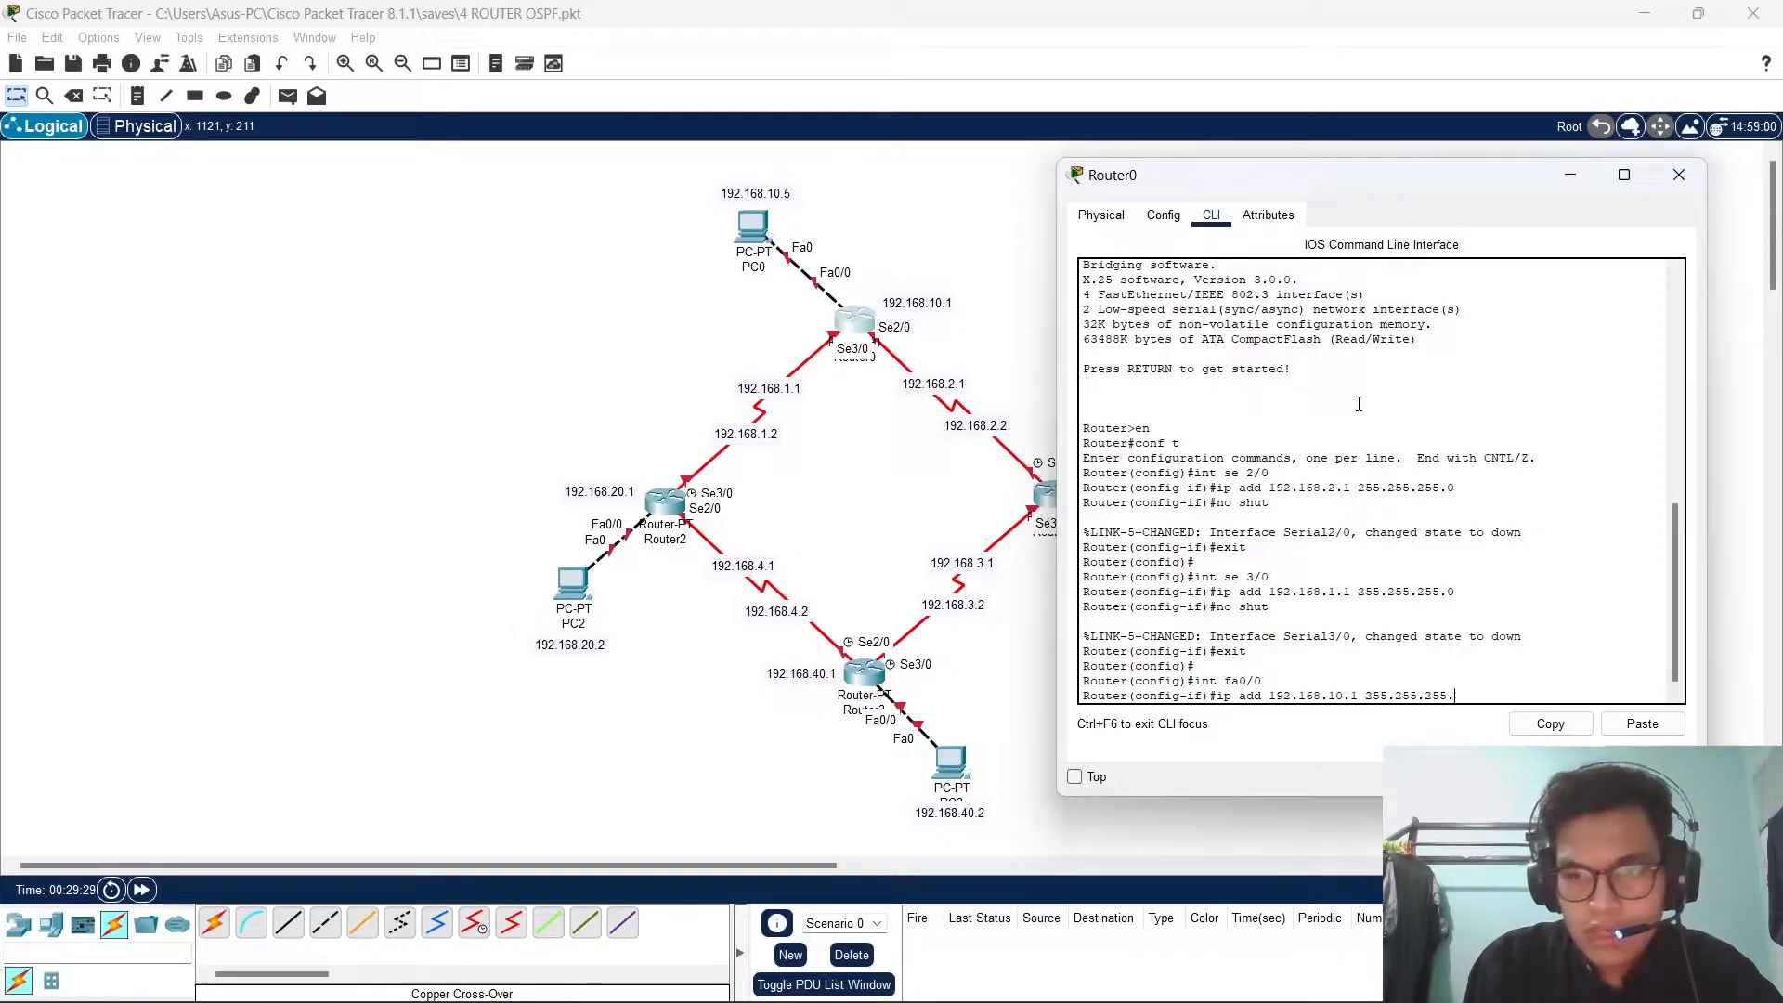
{"action": "type", "text": "0"}
{"action": "key", "text": "Return"}
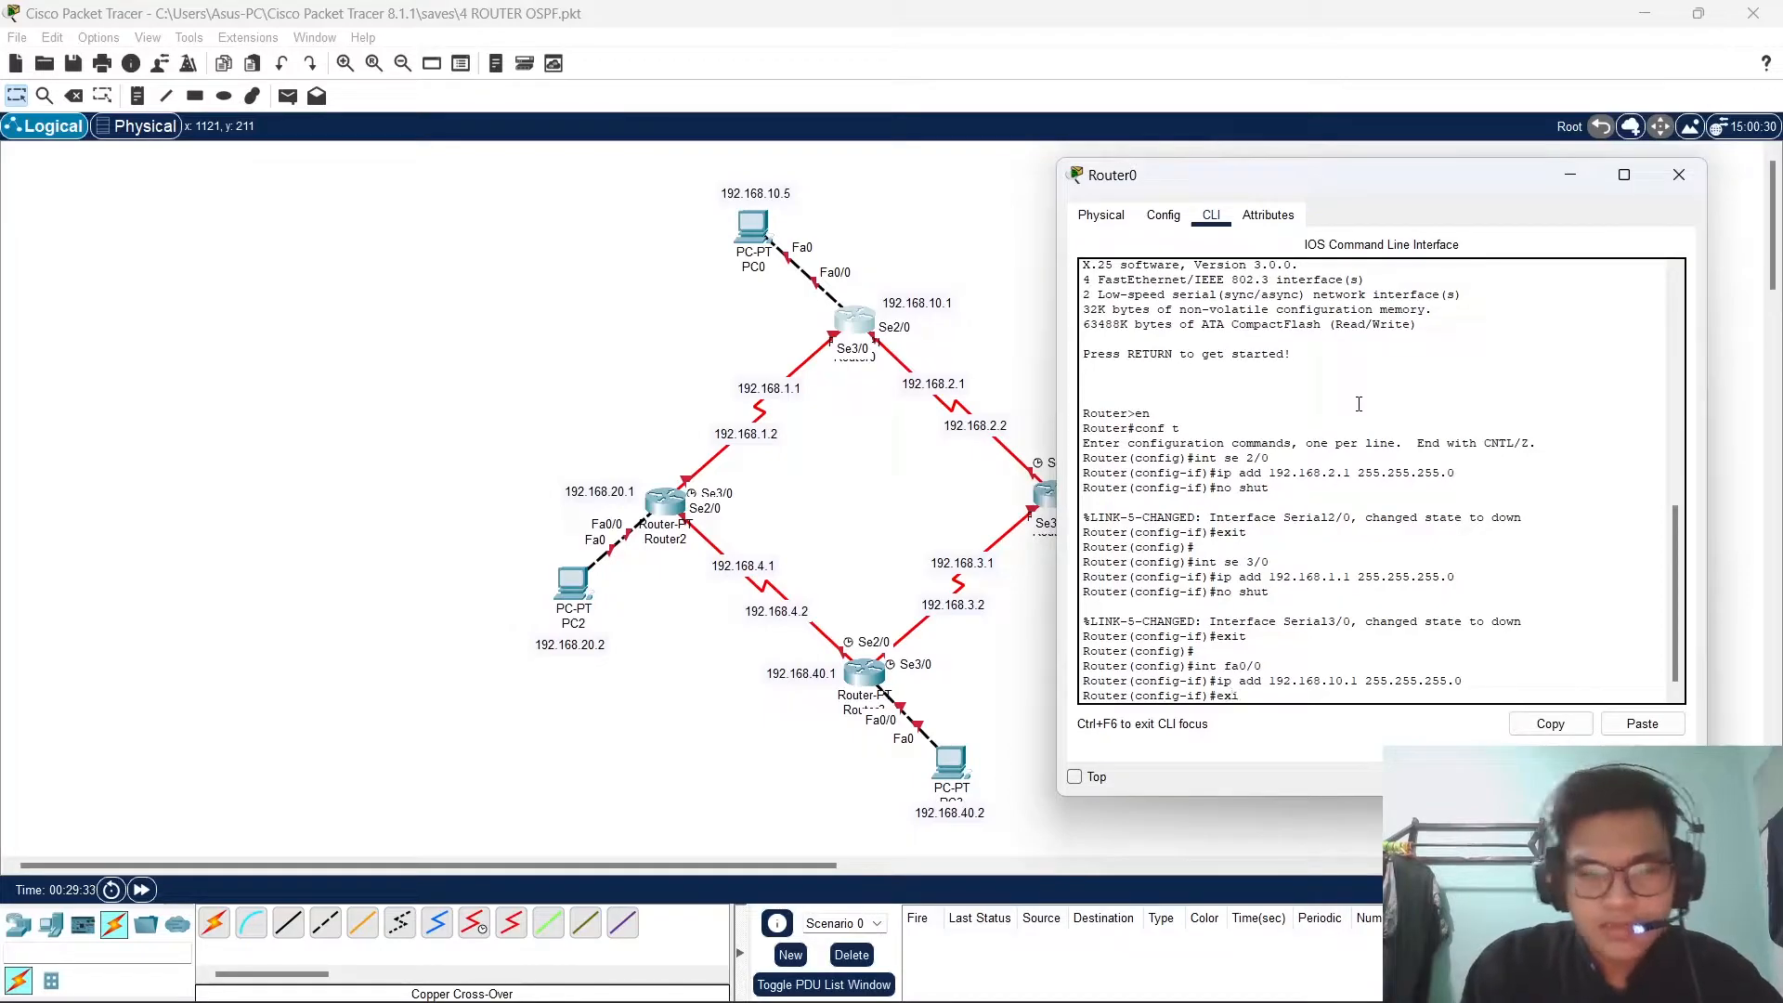
Enable Router0's FastEthernet interface 0/0 with no shut and exit to global configuration mode.
{"action": "type", "text": "no"}
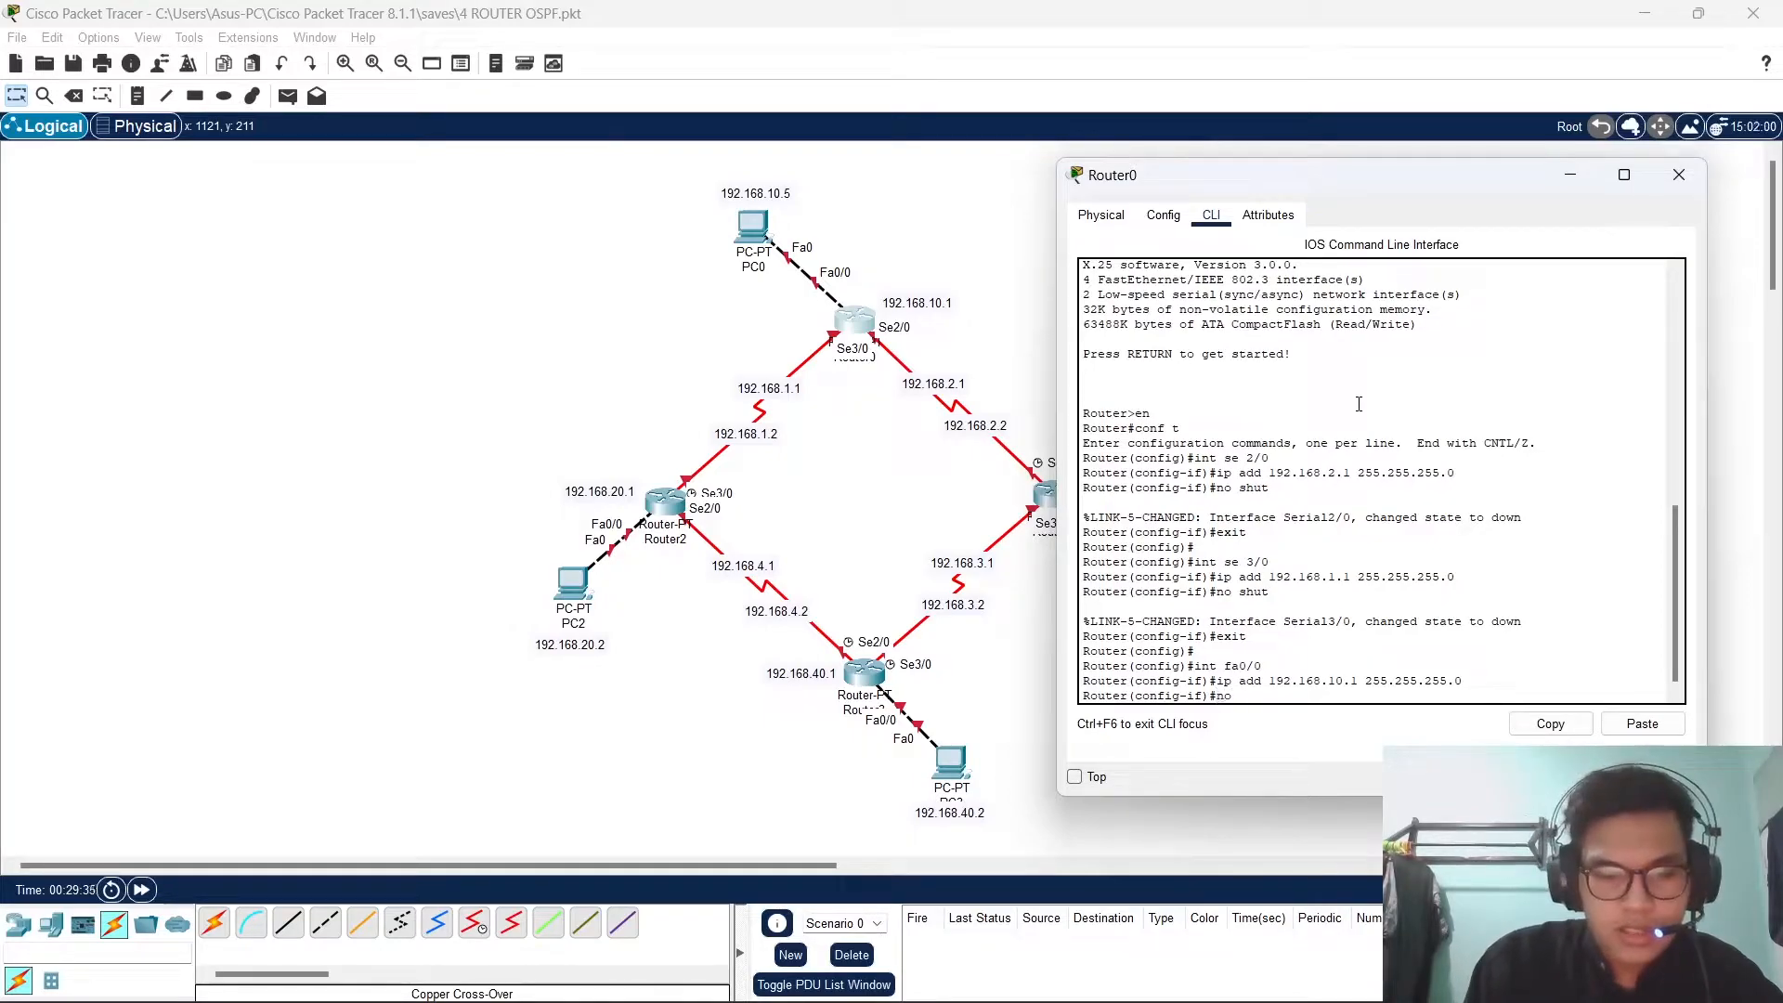
{"action": "type", "text": " shut"}
{"action": "key", "text": "Return"}
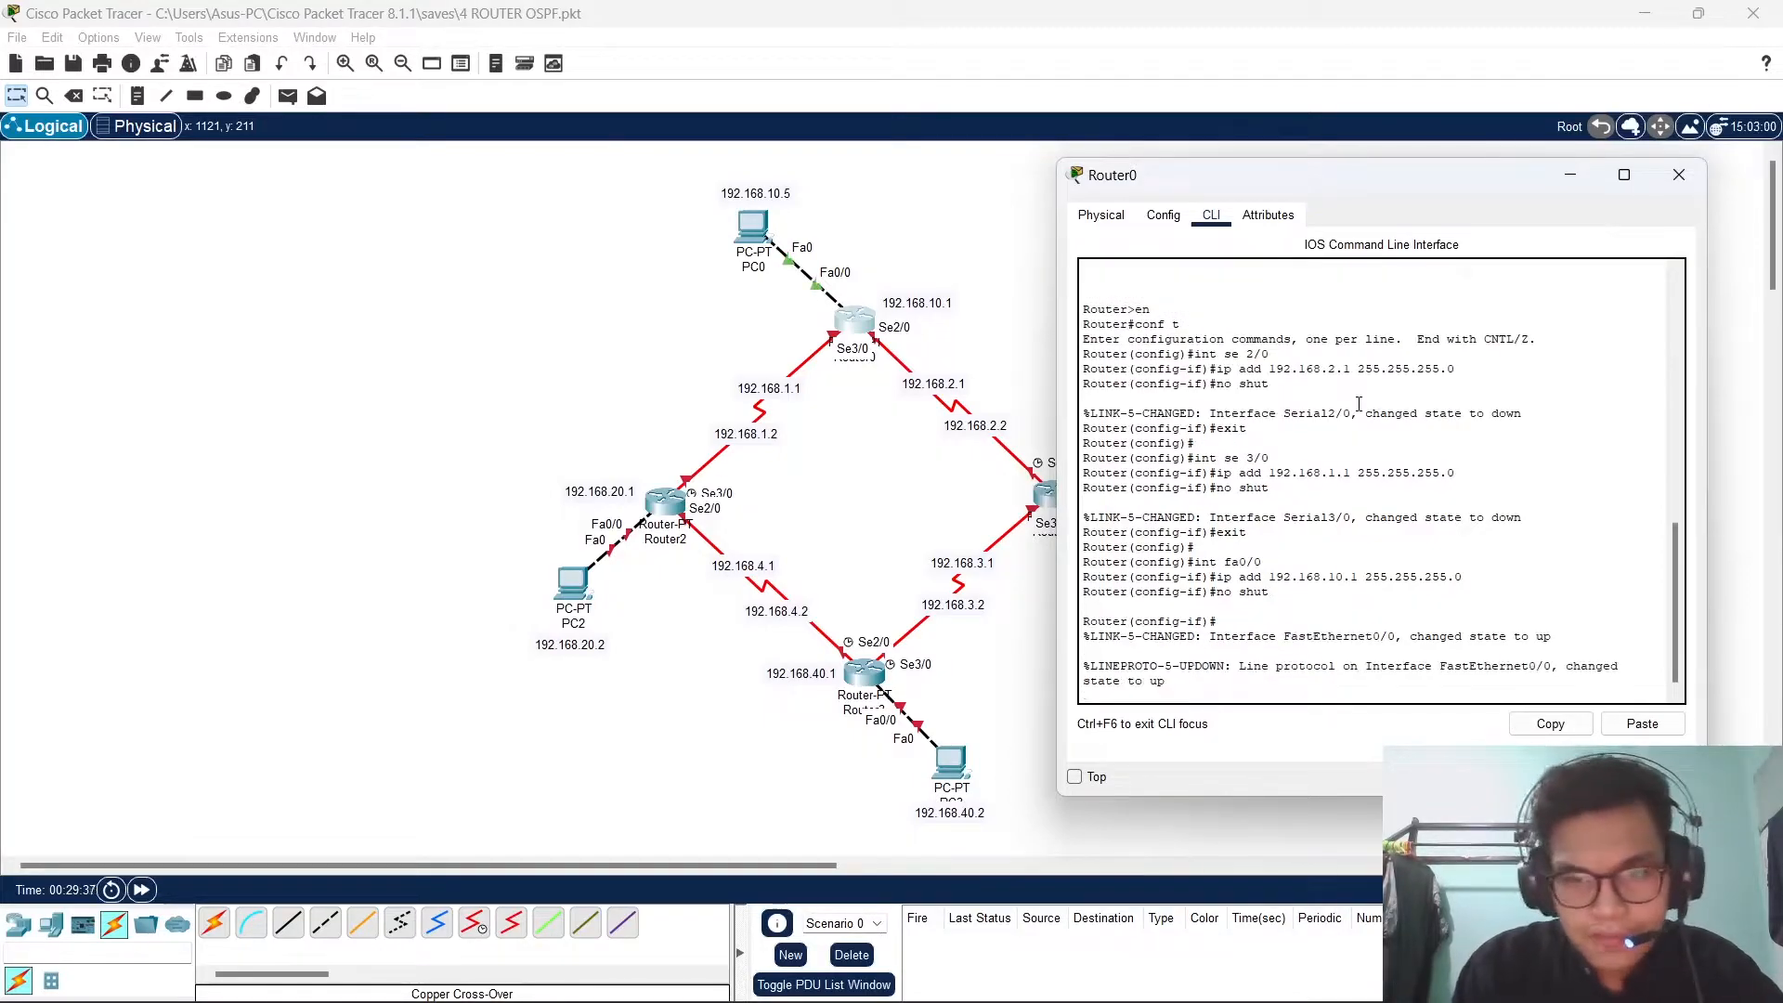
{"action": "type", "text": "exit"}
{"action": "key", "text": "Return"}
{"action": "key", "text": "Return"}
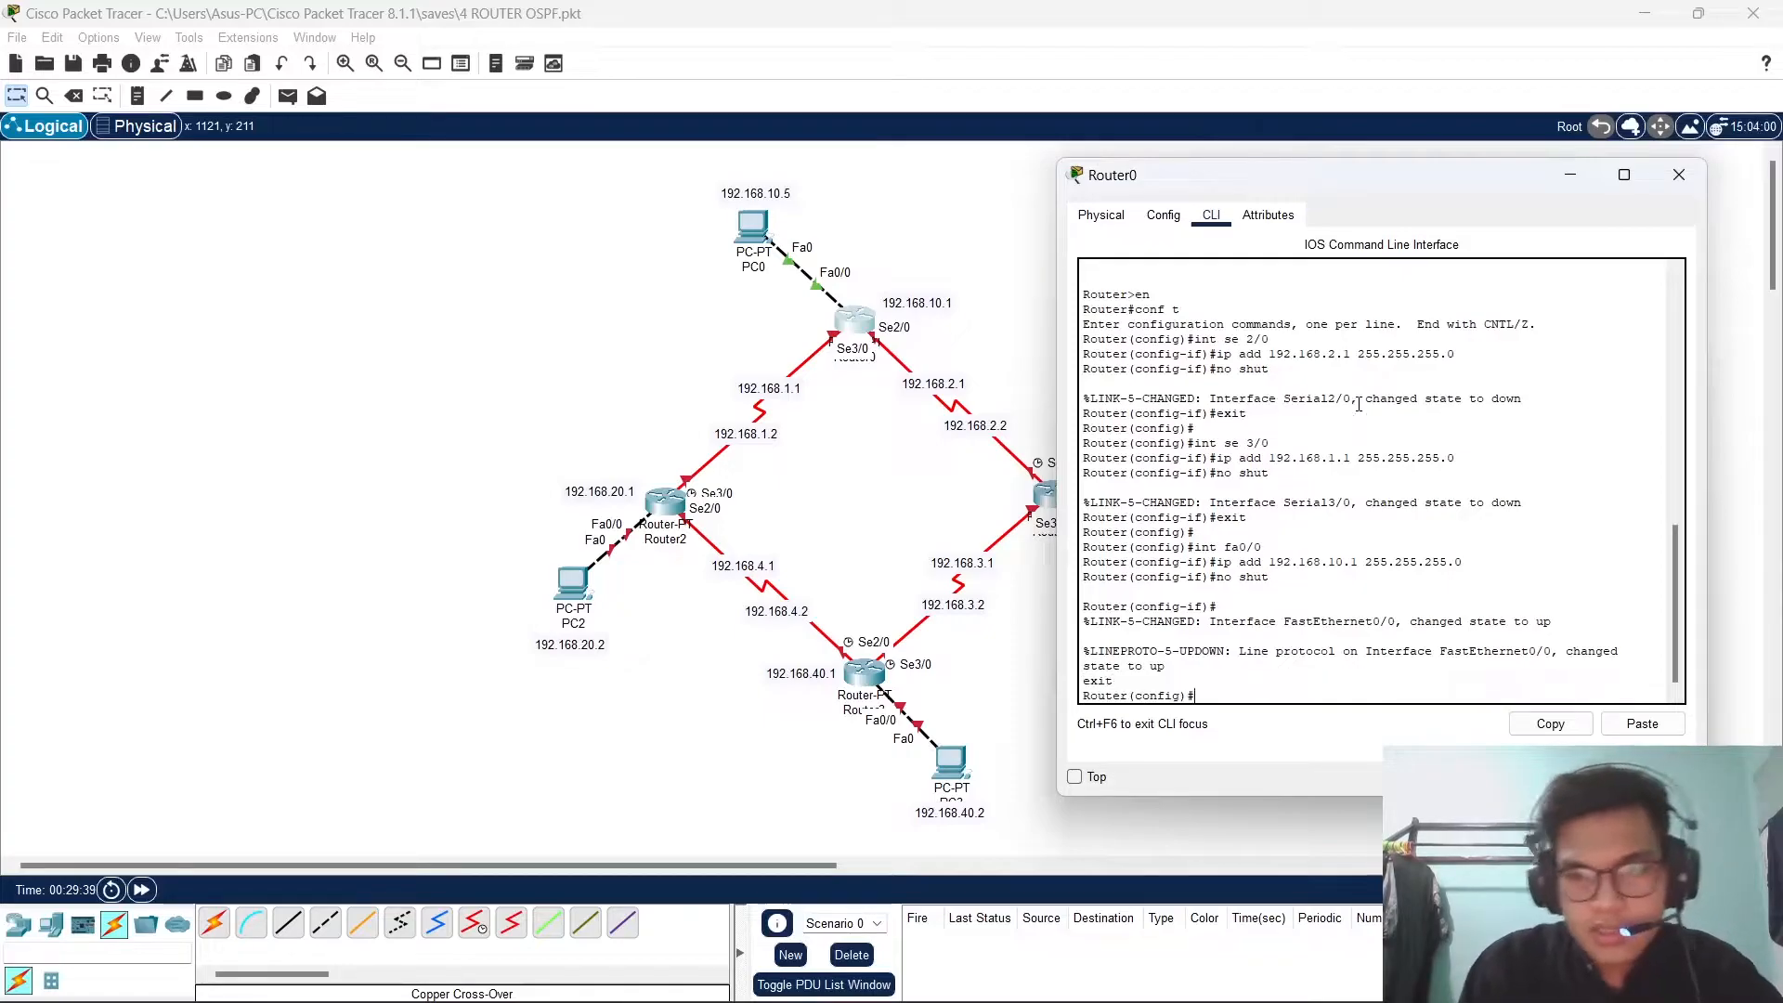
Close Router0's window and open Router1's command line, placing it clear of Router1 and its address labels.
{"action": "left_click", "coordinate": [1679, 175]}
{"action": "left_click", "coordinate": [1054, 496]}
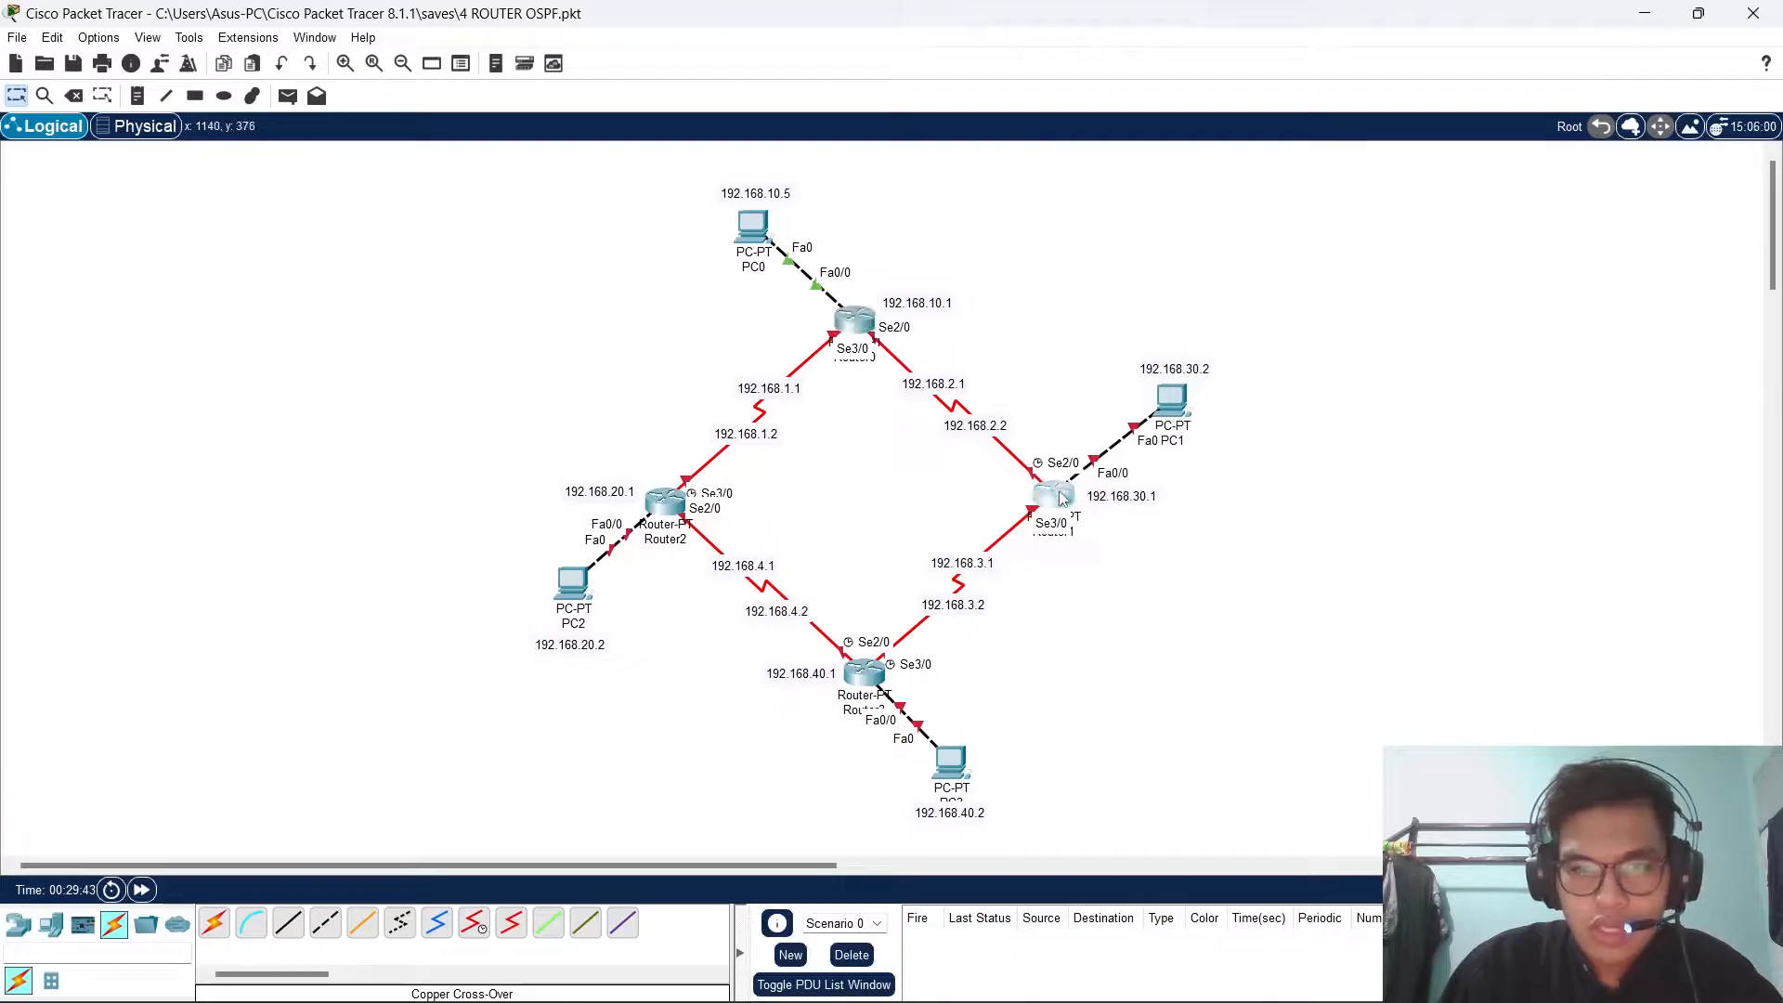
{"action": "right_click", "coordinate": [1063, 494]}
{"action": "left_click", "coordinate": [721, 221]}
{"action": "left_click_drag", "start_coordinate": [806, 190], "coordinate": [510, 190]}
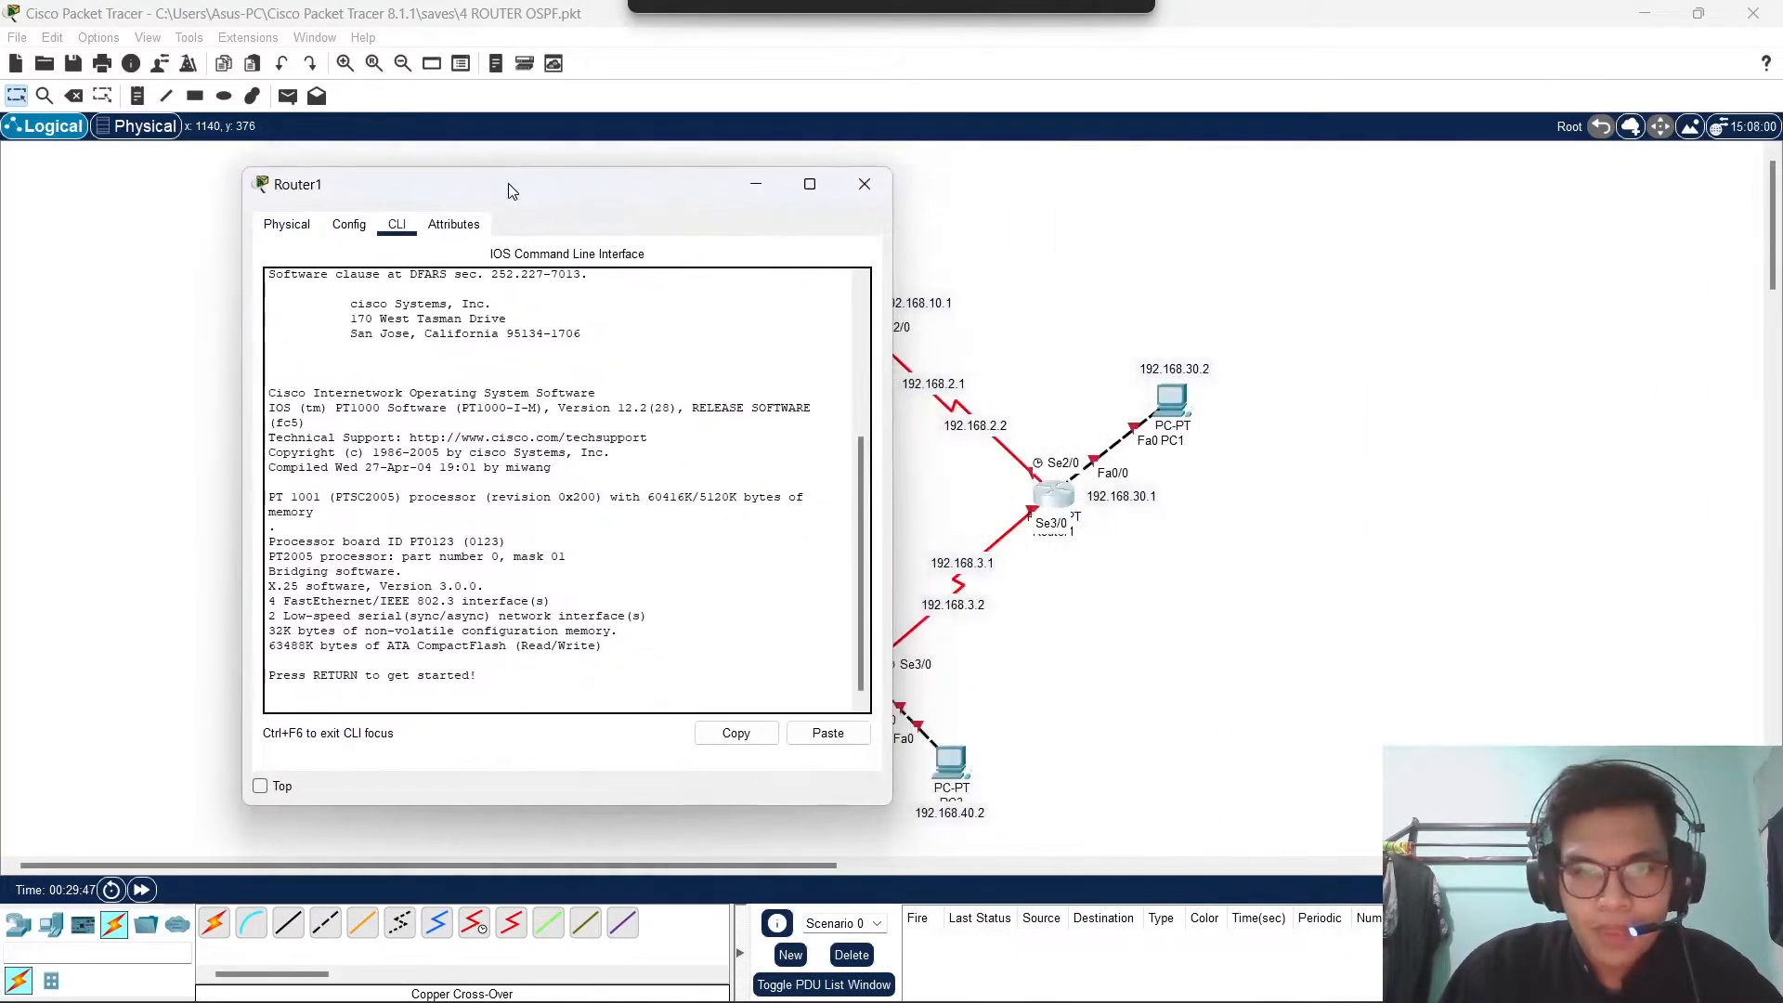
Start Router1's console session and enter privileged mode and global configuration mode with en and conf t.
{"action": "key", "text": "Return"}
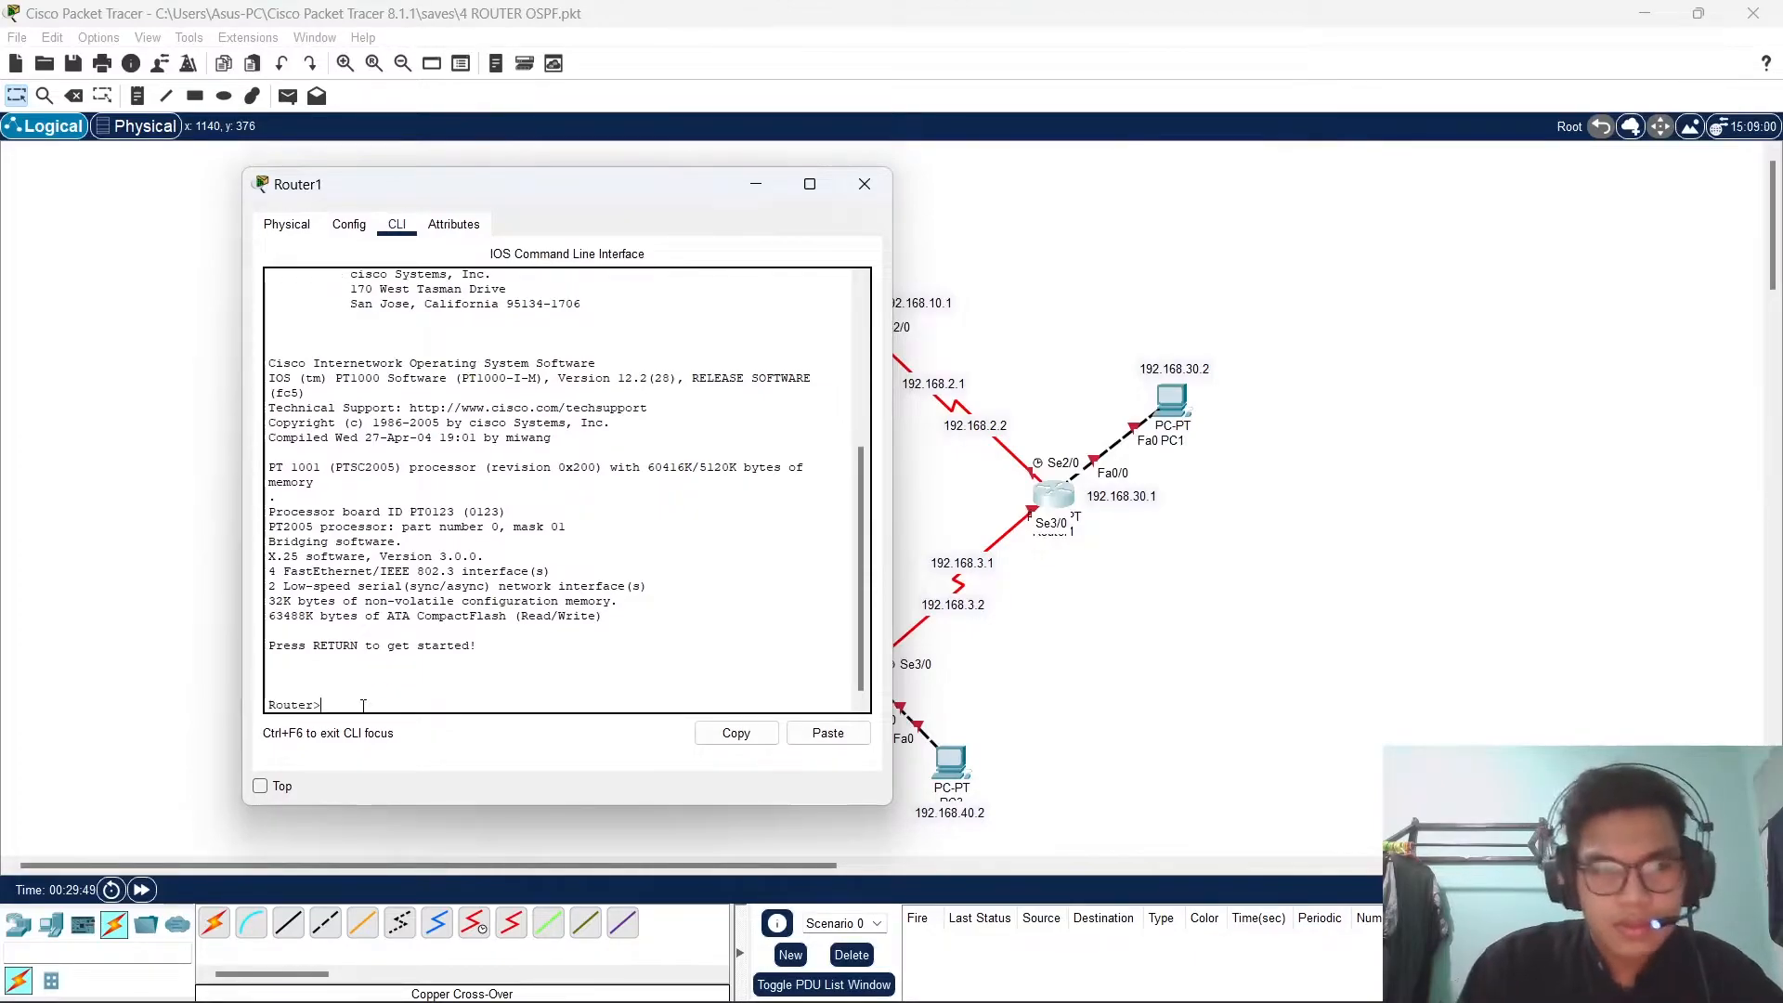
{"action": "type", "text": "en"}
{"action": "key", "text": "Return"}
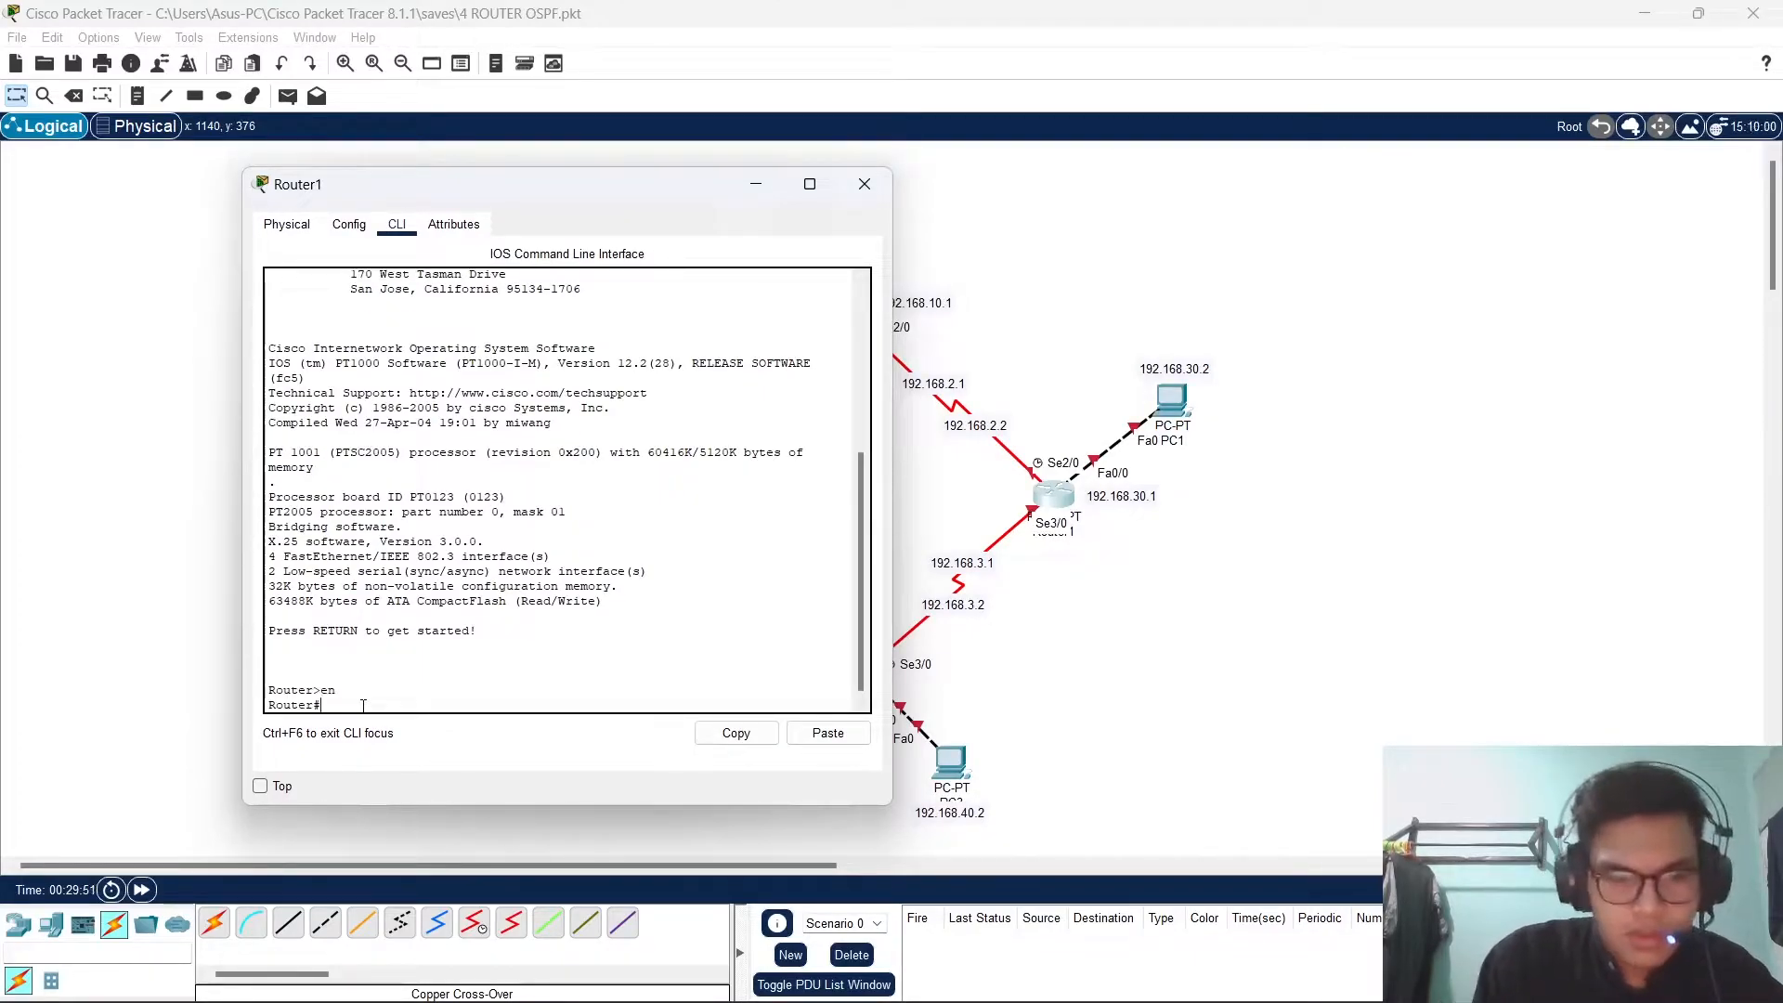
{"action": "type", "text": "cong"}
{"action": "key", "text": "BackSpace"}
{"action": "type", "text": "f t"}
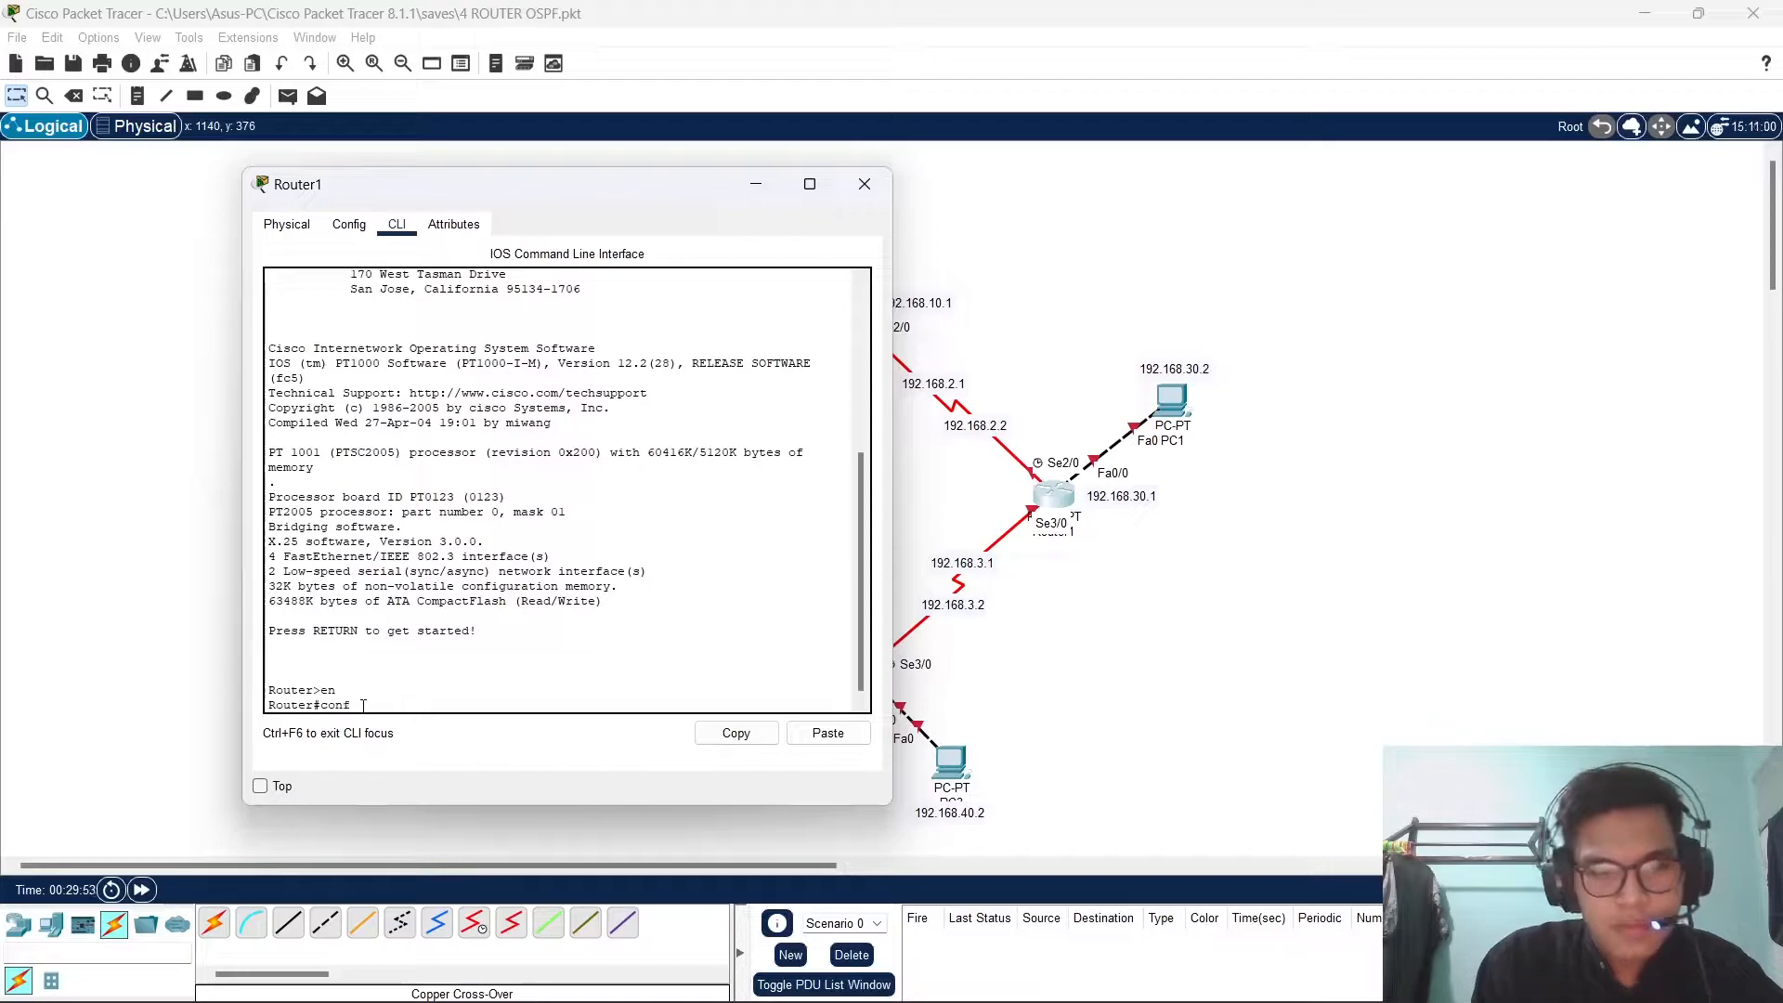
{"action": "key", "text": "Return"}
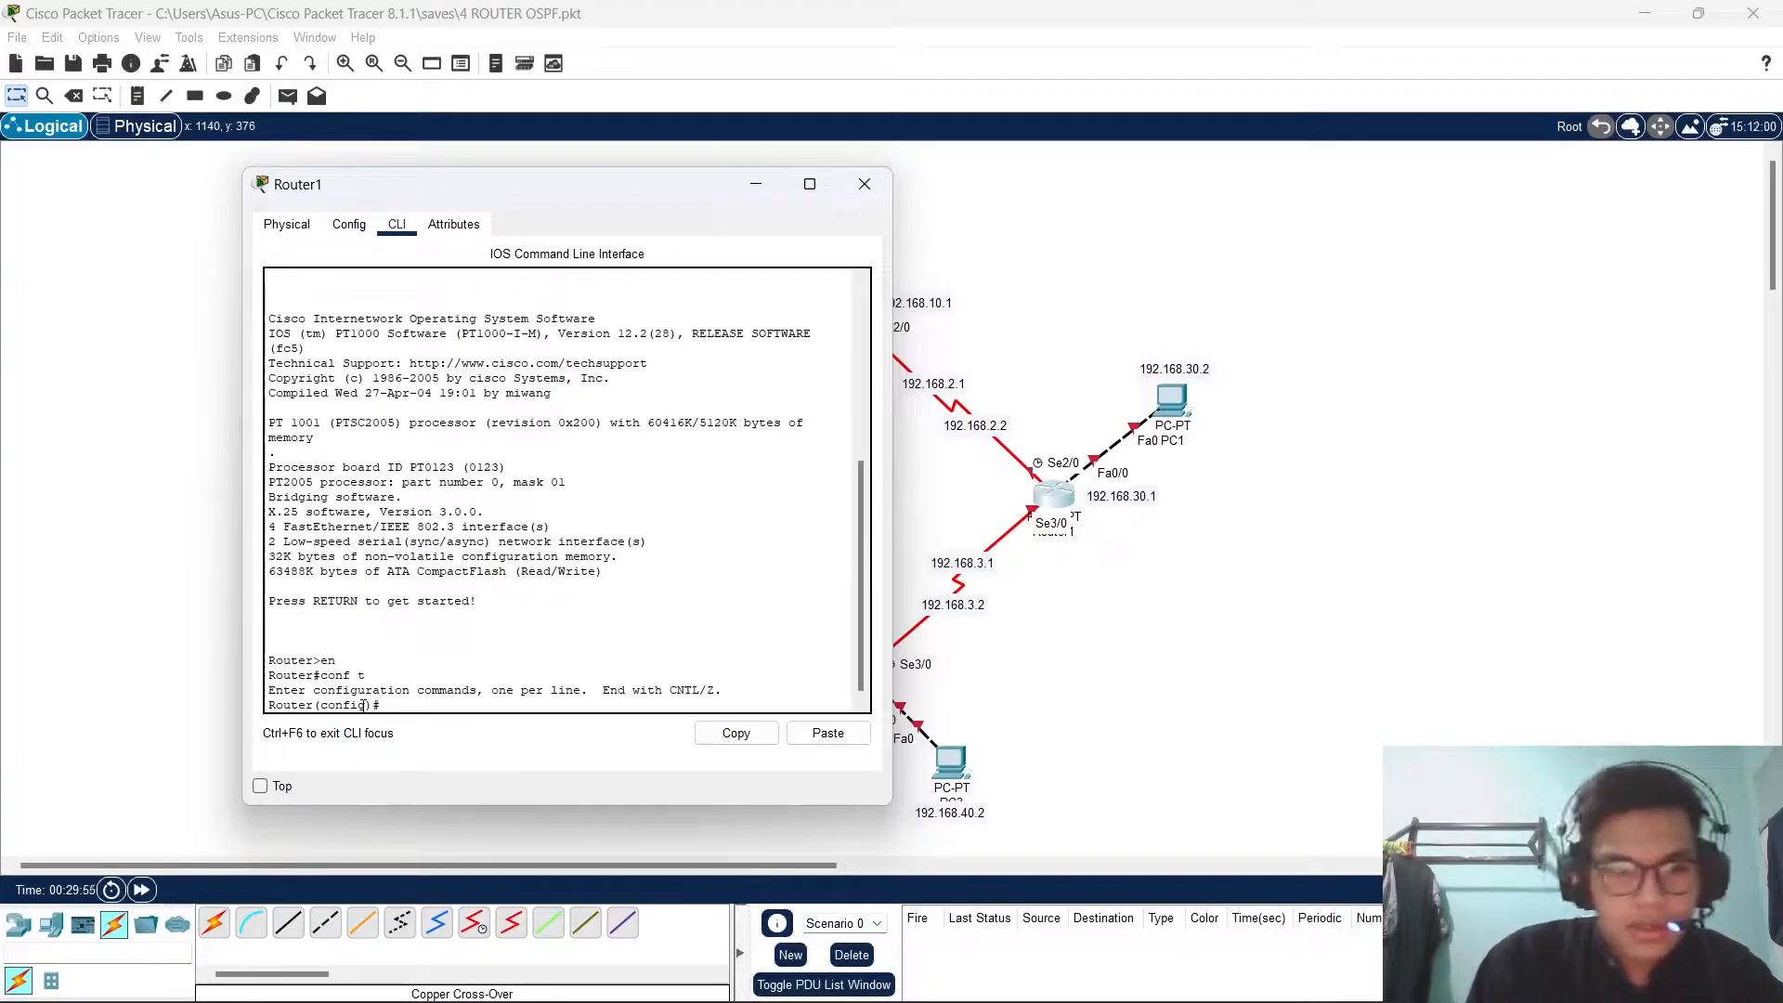
Assign IP address 192.168.2.2 with mask 255.255.255.0 to Router1's serial interface 2/0.
{"action": "type", "text": "in"}
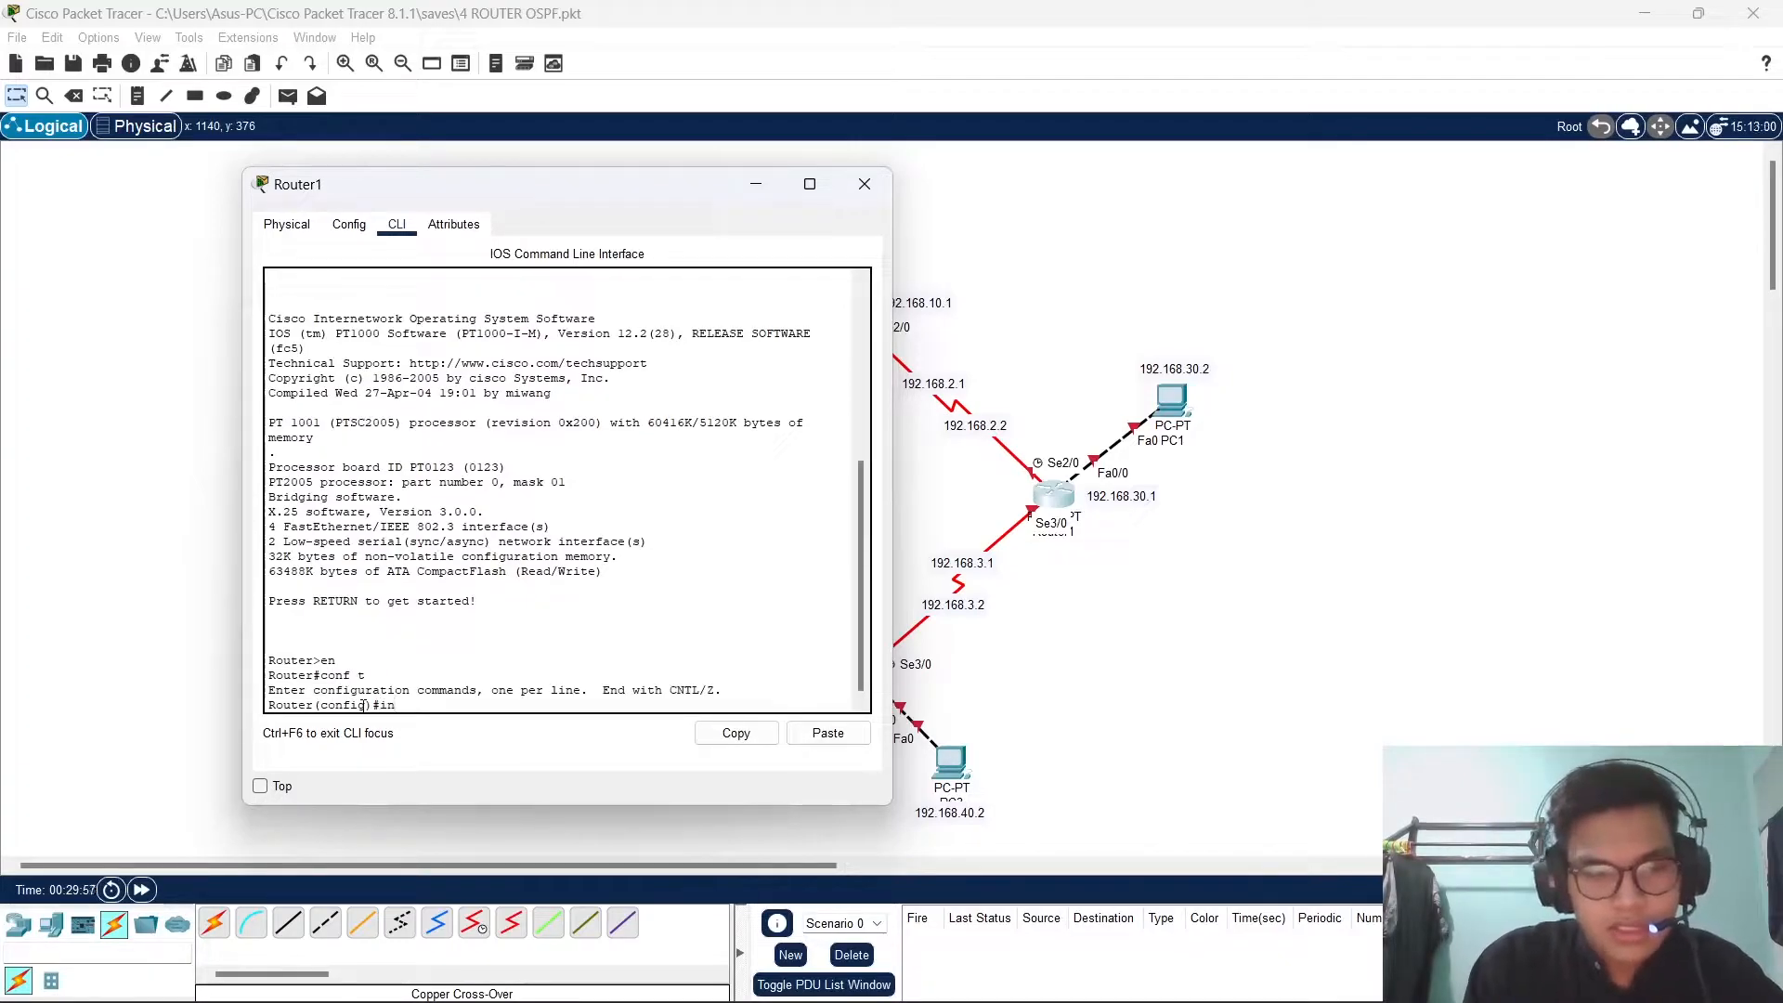
{"action": "type", "text": "t se"}
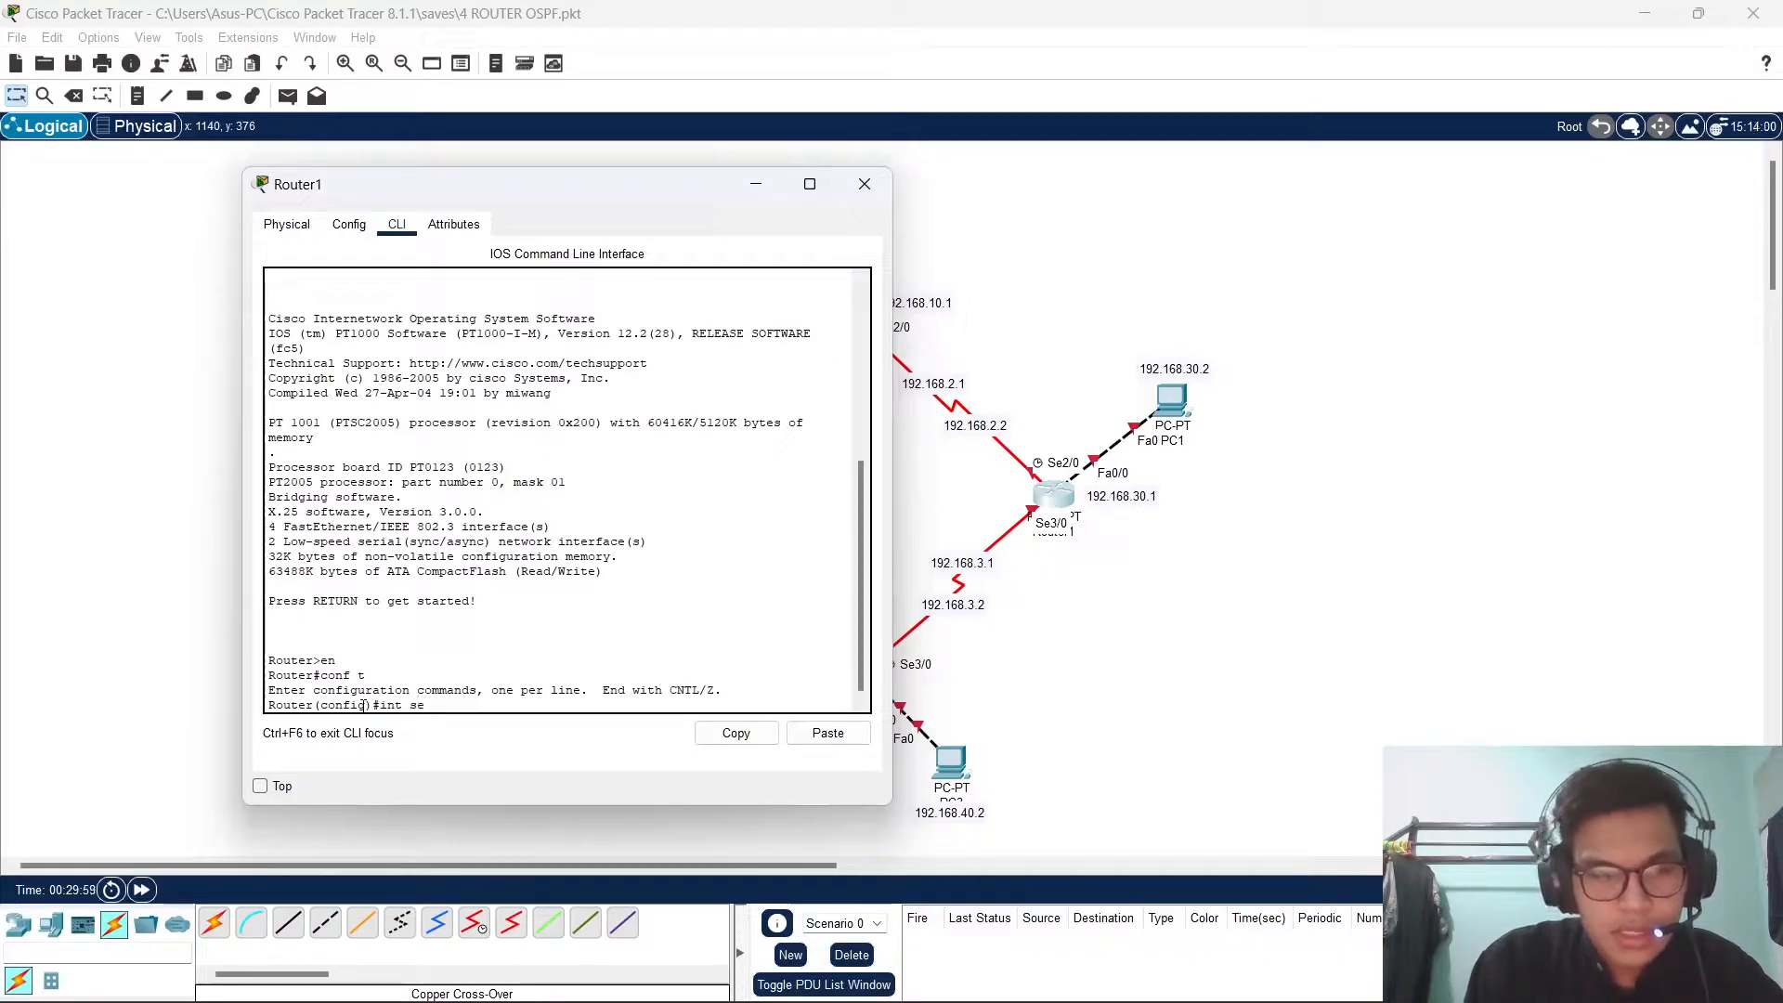
{"action": "type", "text": " 2/"}
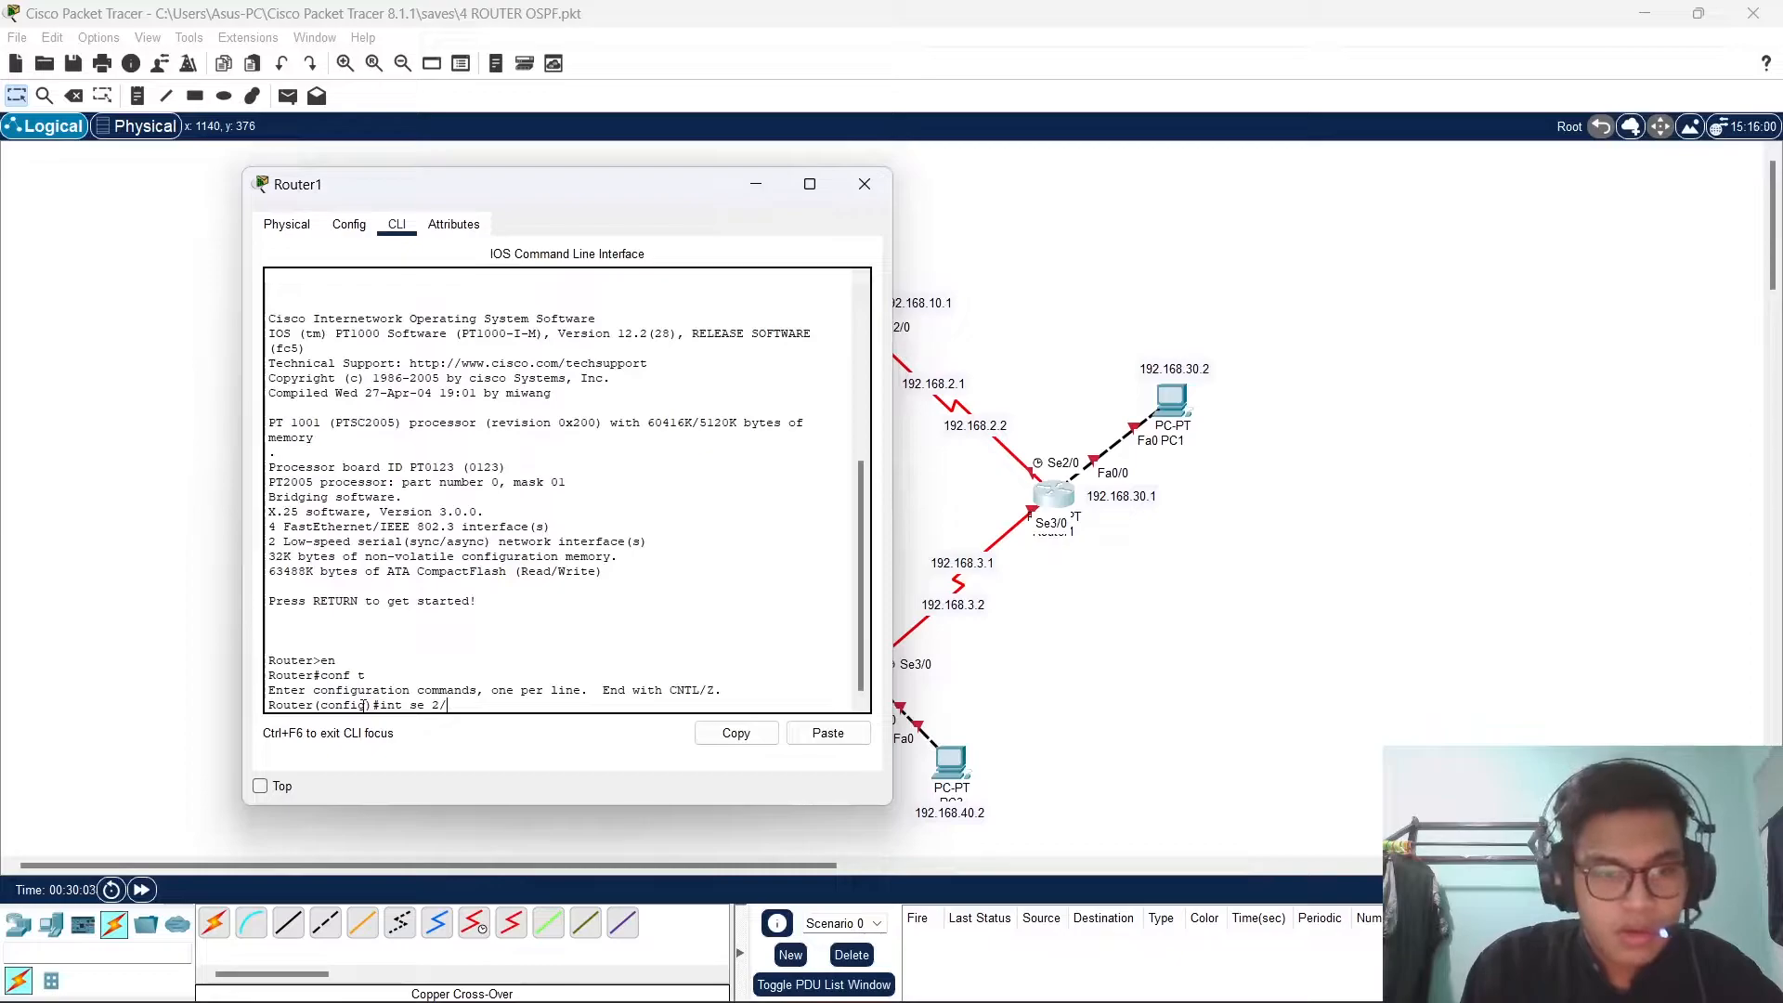
{"action": "type", "text": "0"}
{"action": "key", "text": "Return"}
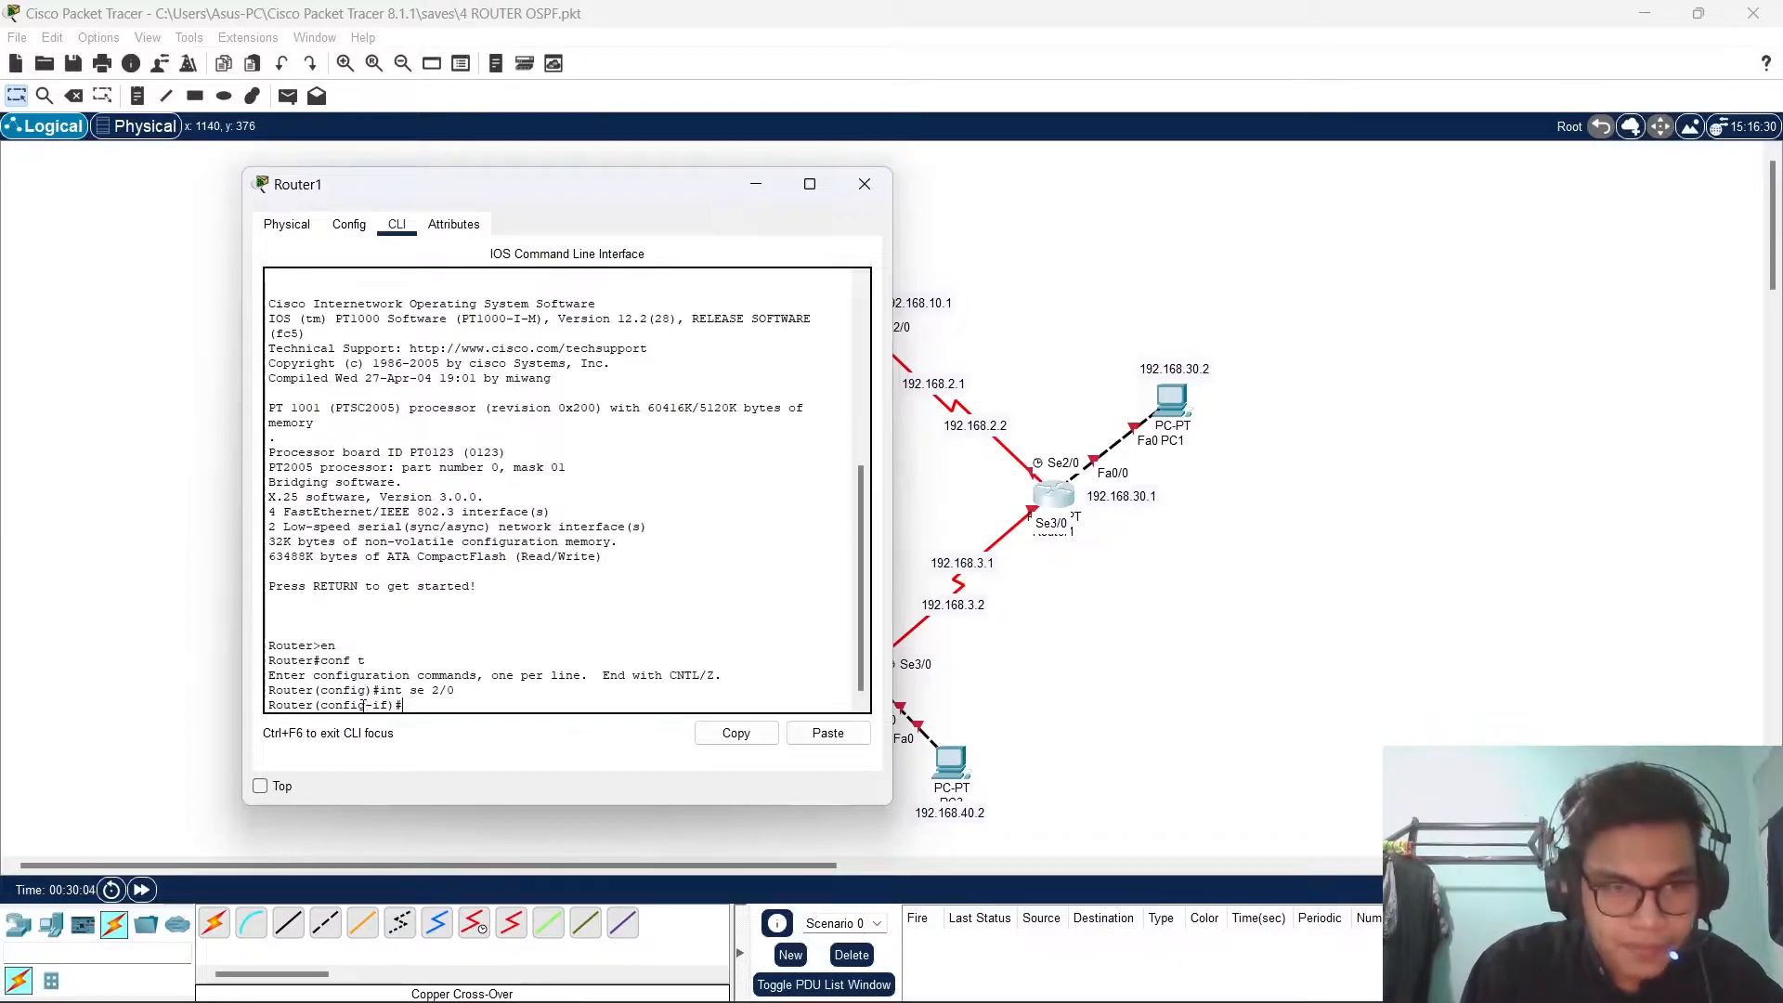
{"action": "type", "text": "ip add"}
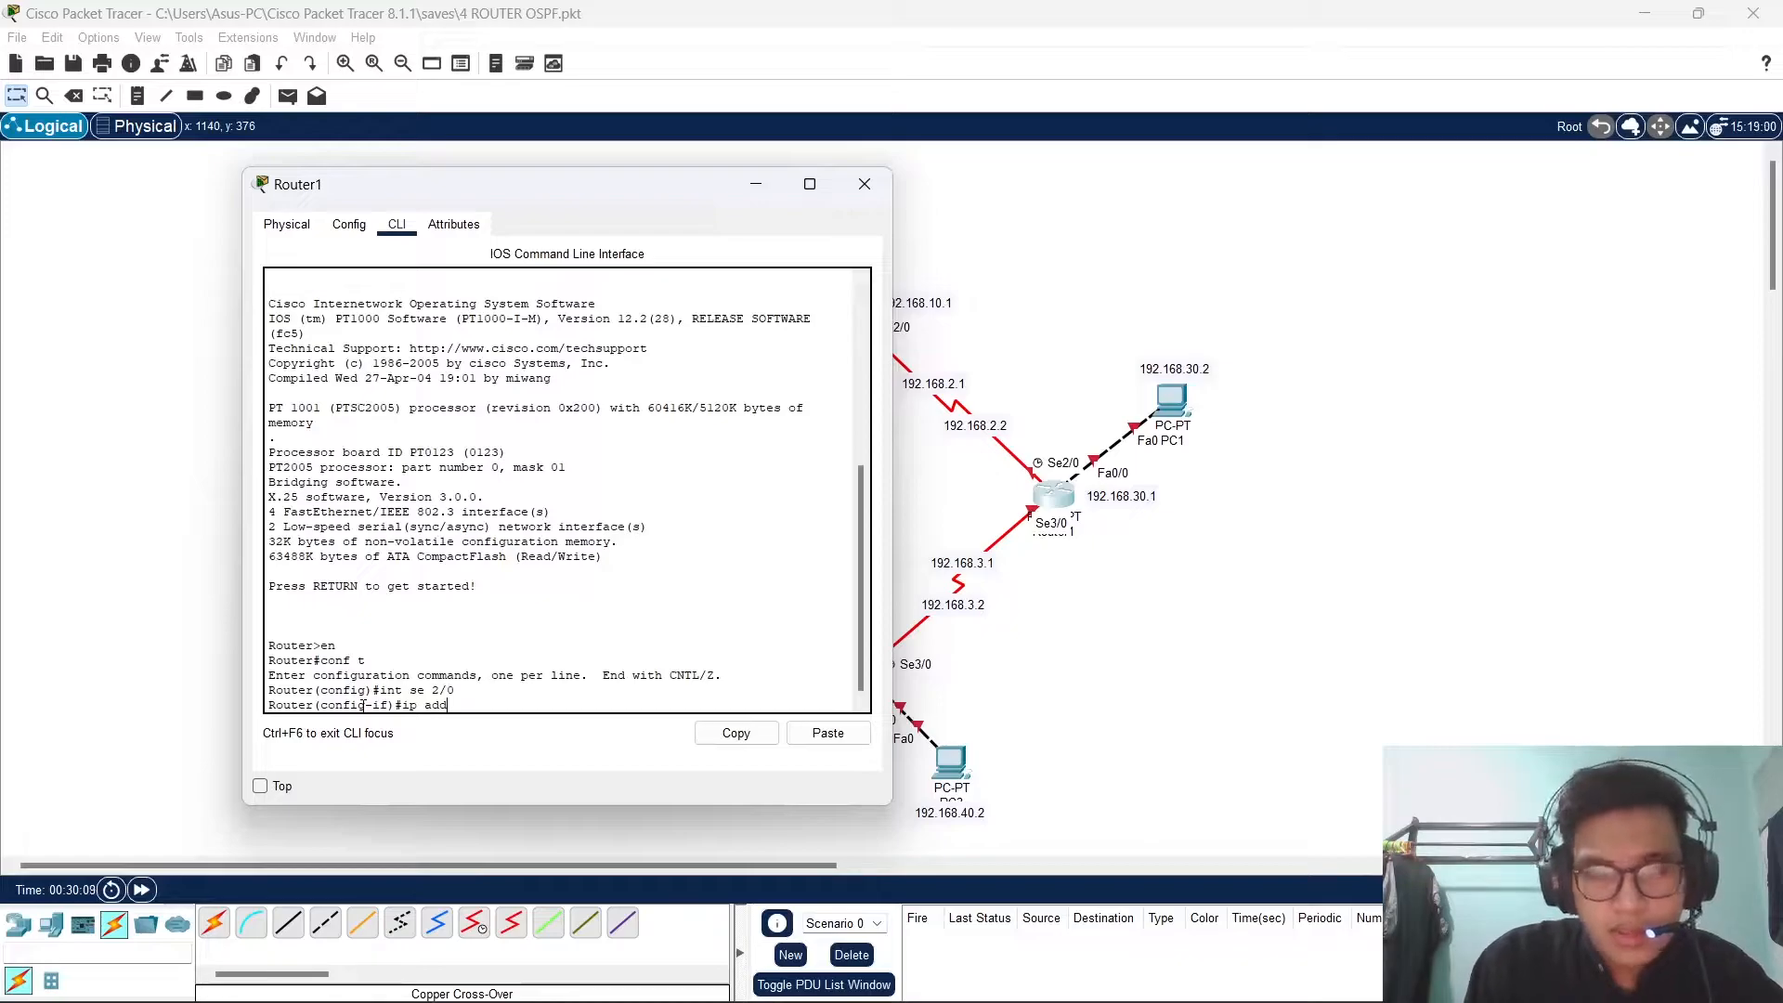
{"action": "type", "text": " 192.168."}
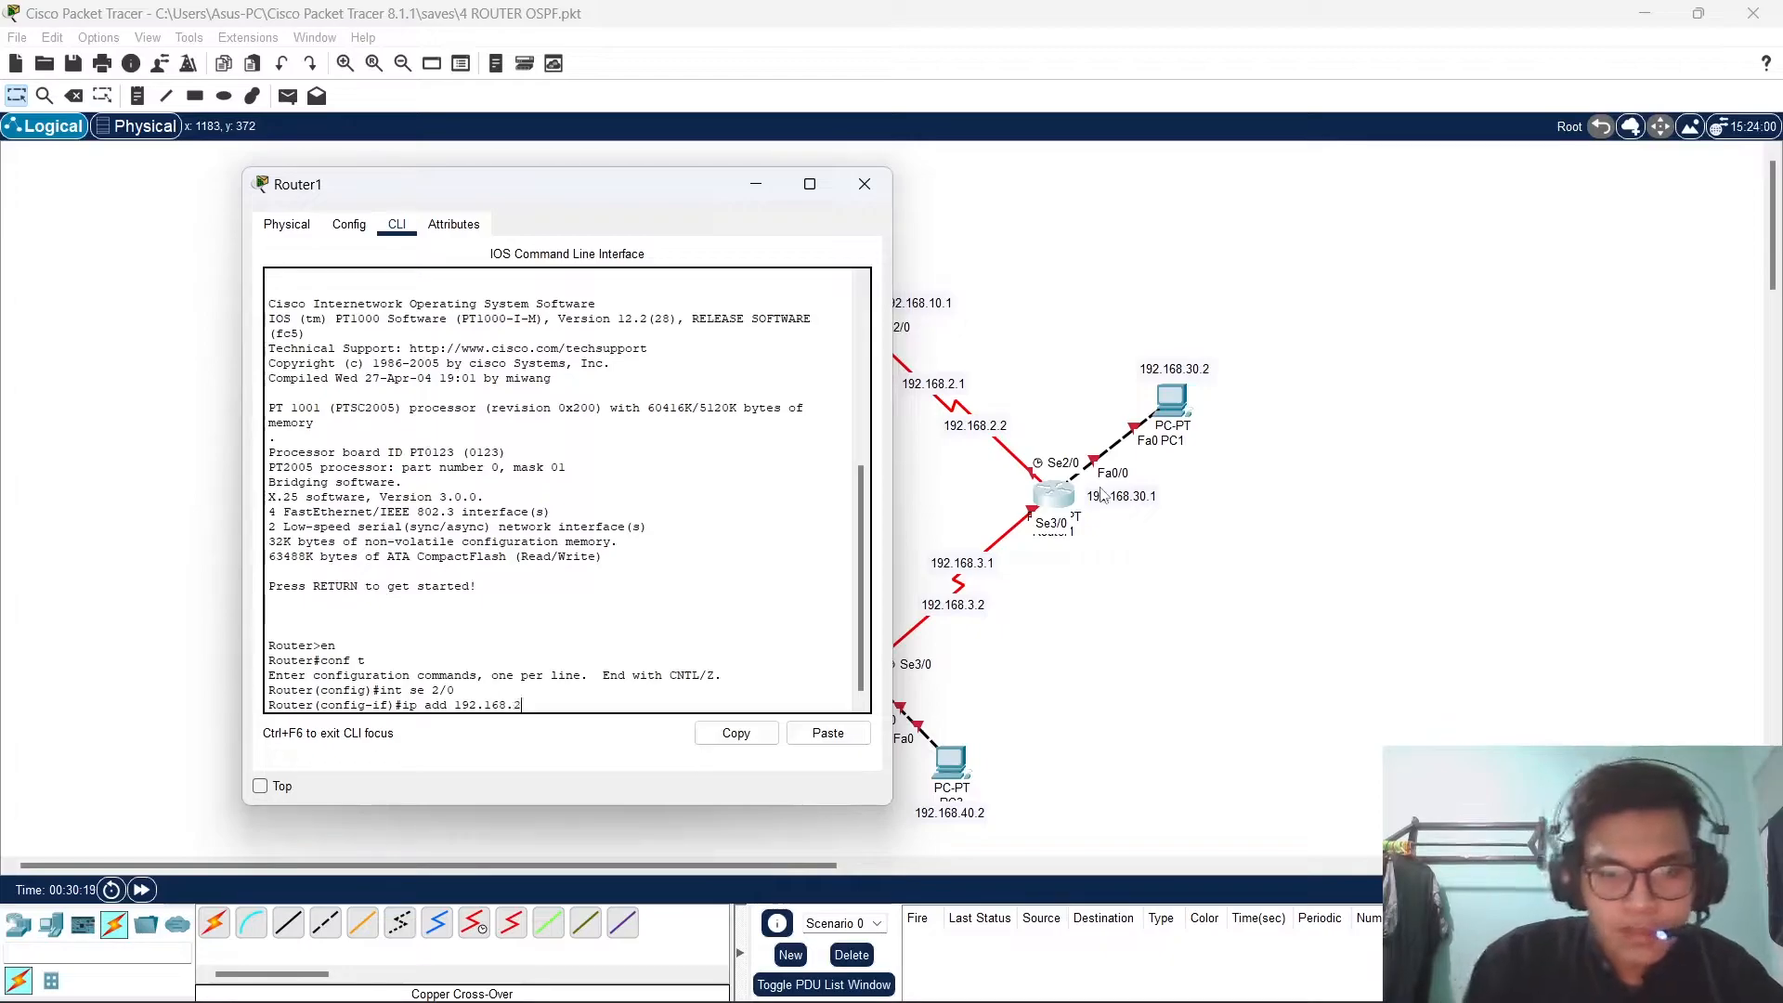
{"action": "type", "text": "2 255.255.255.0"}
{"action": "key", "text": "Return"}
Enable Router1's serial interface 2/0 with no sh and exit to global configuration mode.
{"action": "type", "text": "nfig-if)#n"}
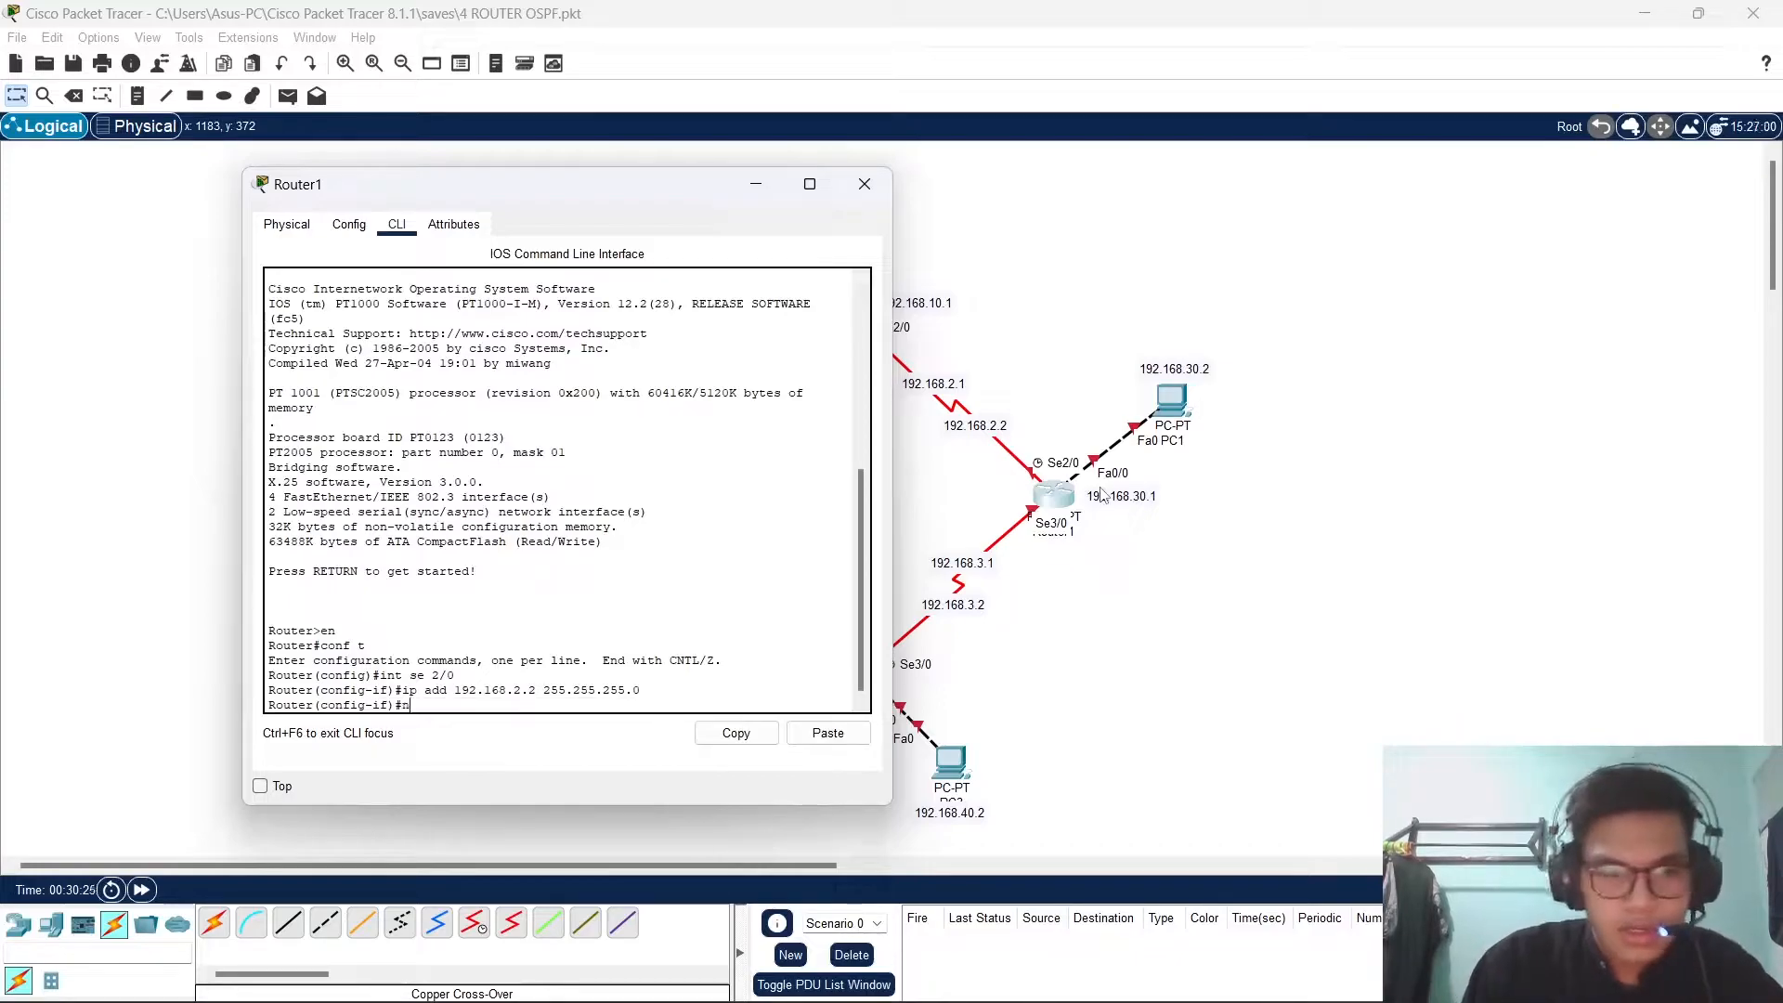
{"action": "type", "text": "o sh"}
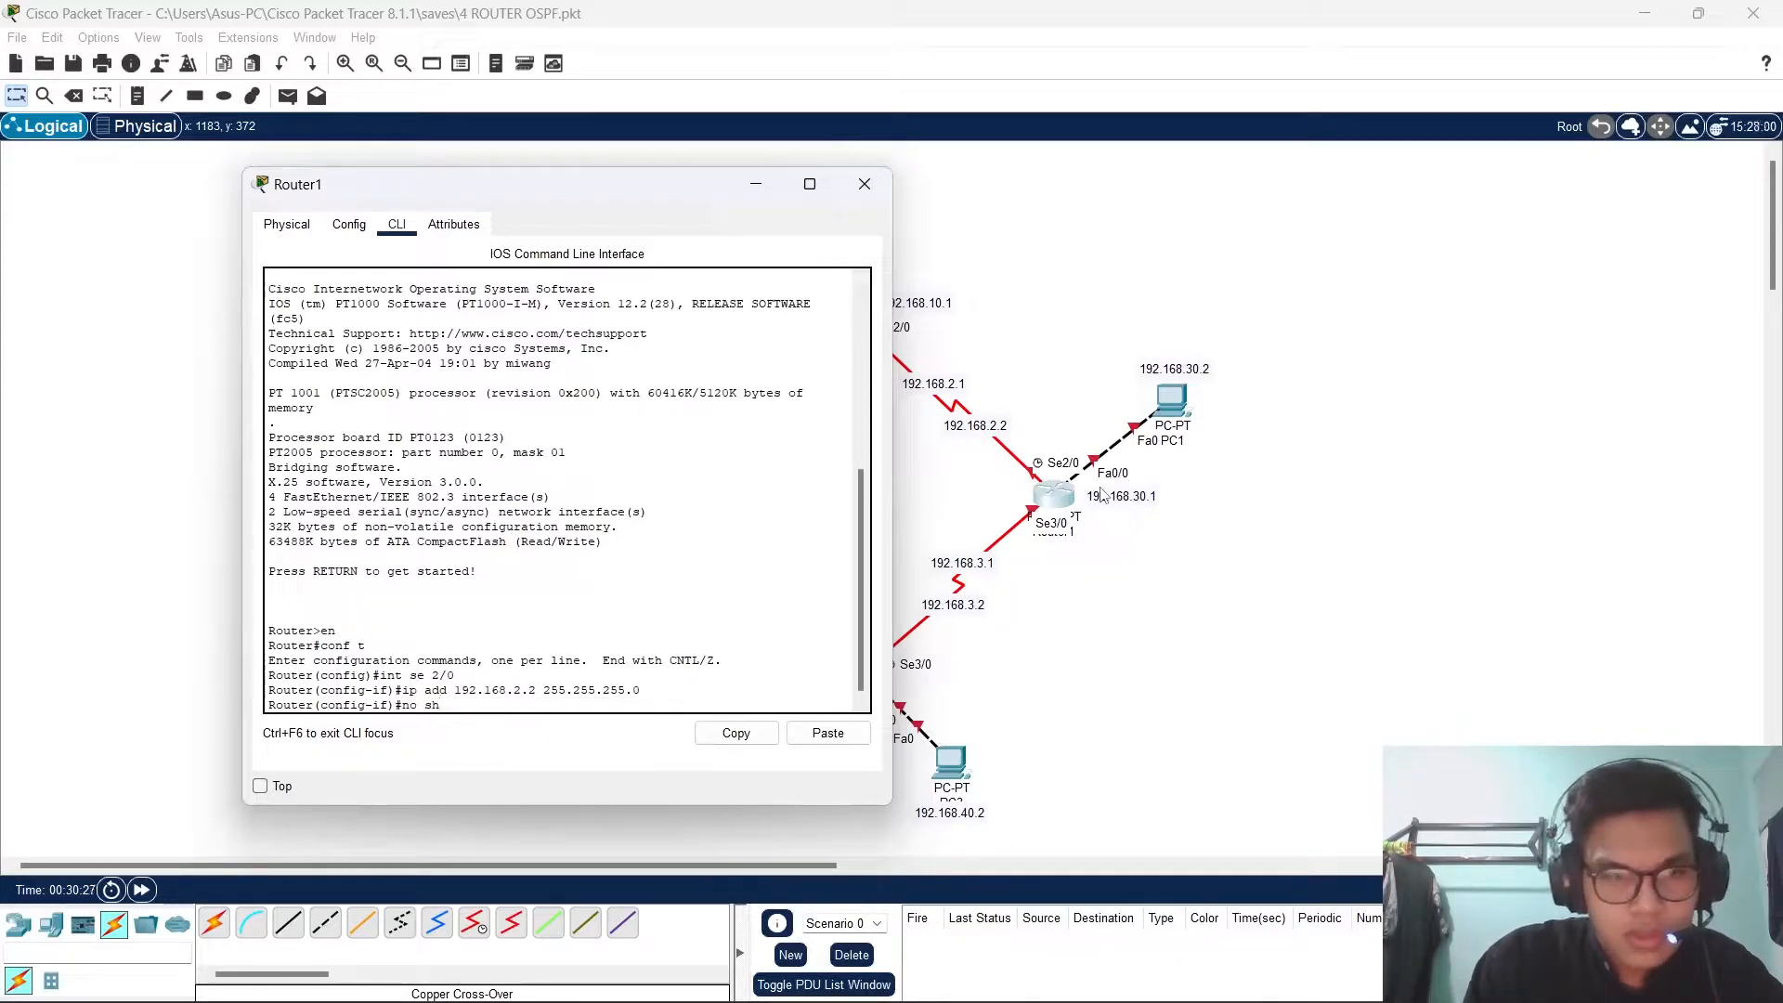
{"action": "key", "text": "Return"}
{"action": "type", "text": "exit"}
{"action": "key", "text": "Return"}
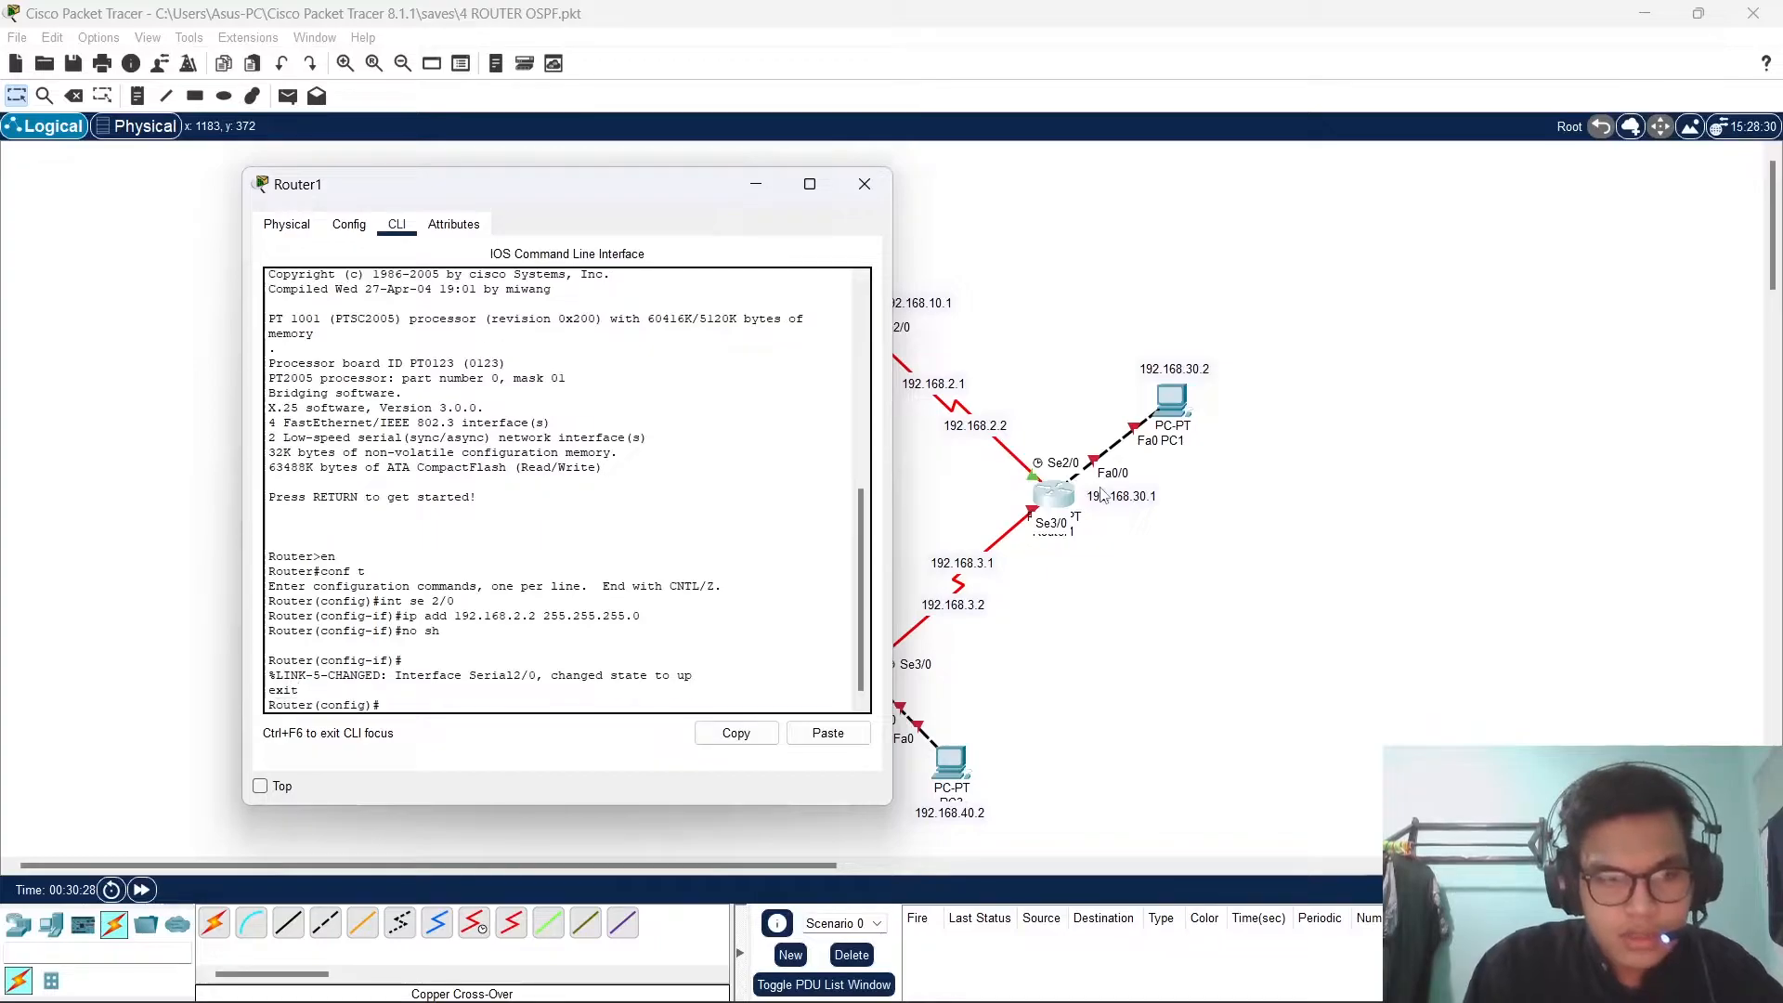
Enter interface configuration mode for Router1's serial interface 3/0.
{"action": "key", "text": "Return"}
{"action": "type", "text": "int se 3/0"}
{"action": "key", "text": "Return"}
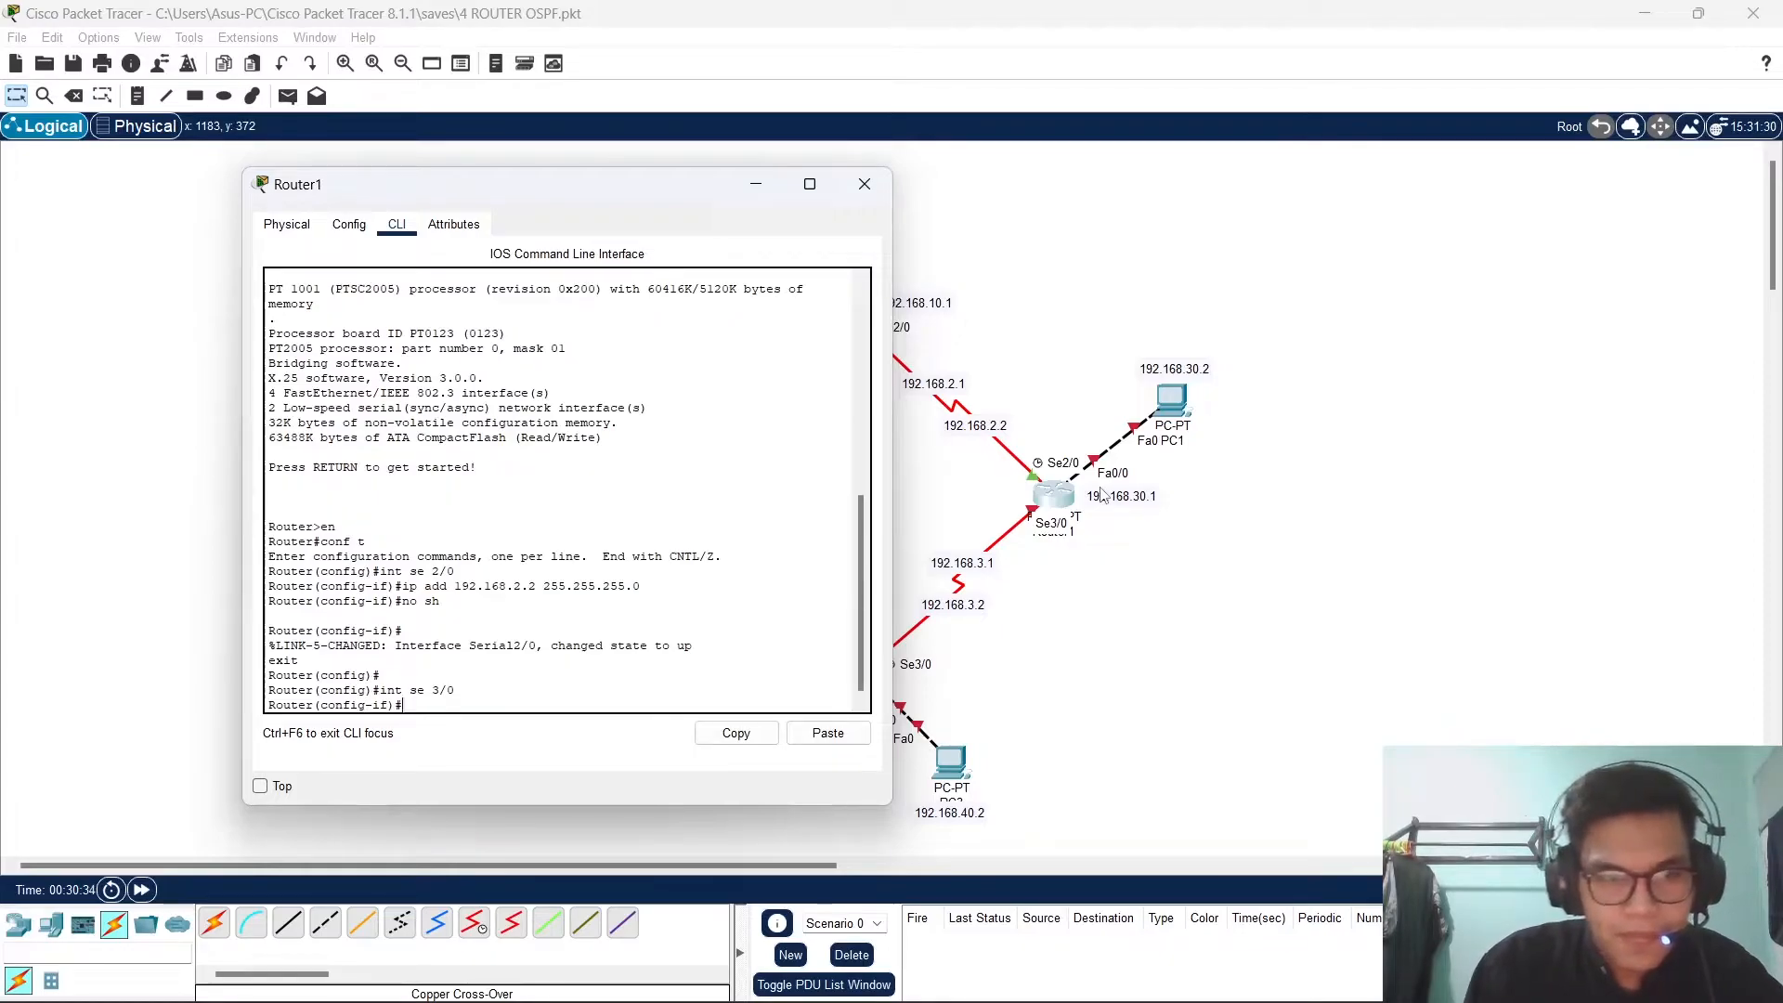
{"action": "type", "text": "ip a"}
{"action": "key", "text": "BackSpace"}
{"action": "key", "text": "BackSpace"}
{"action": "key", "text": "Return"}
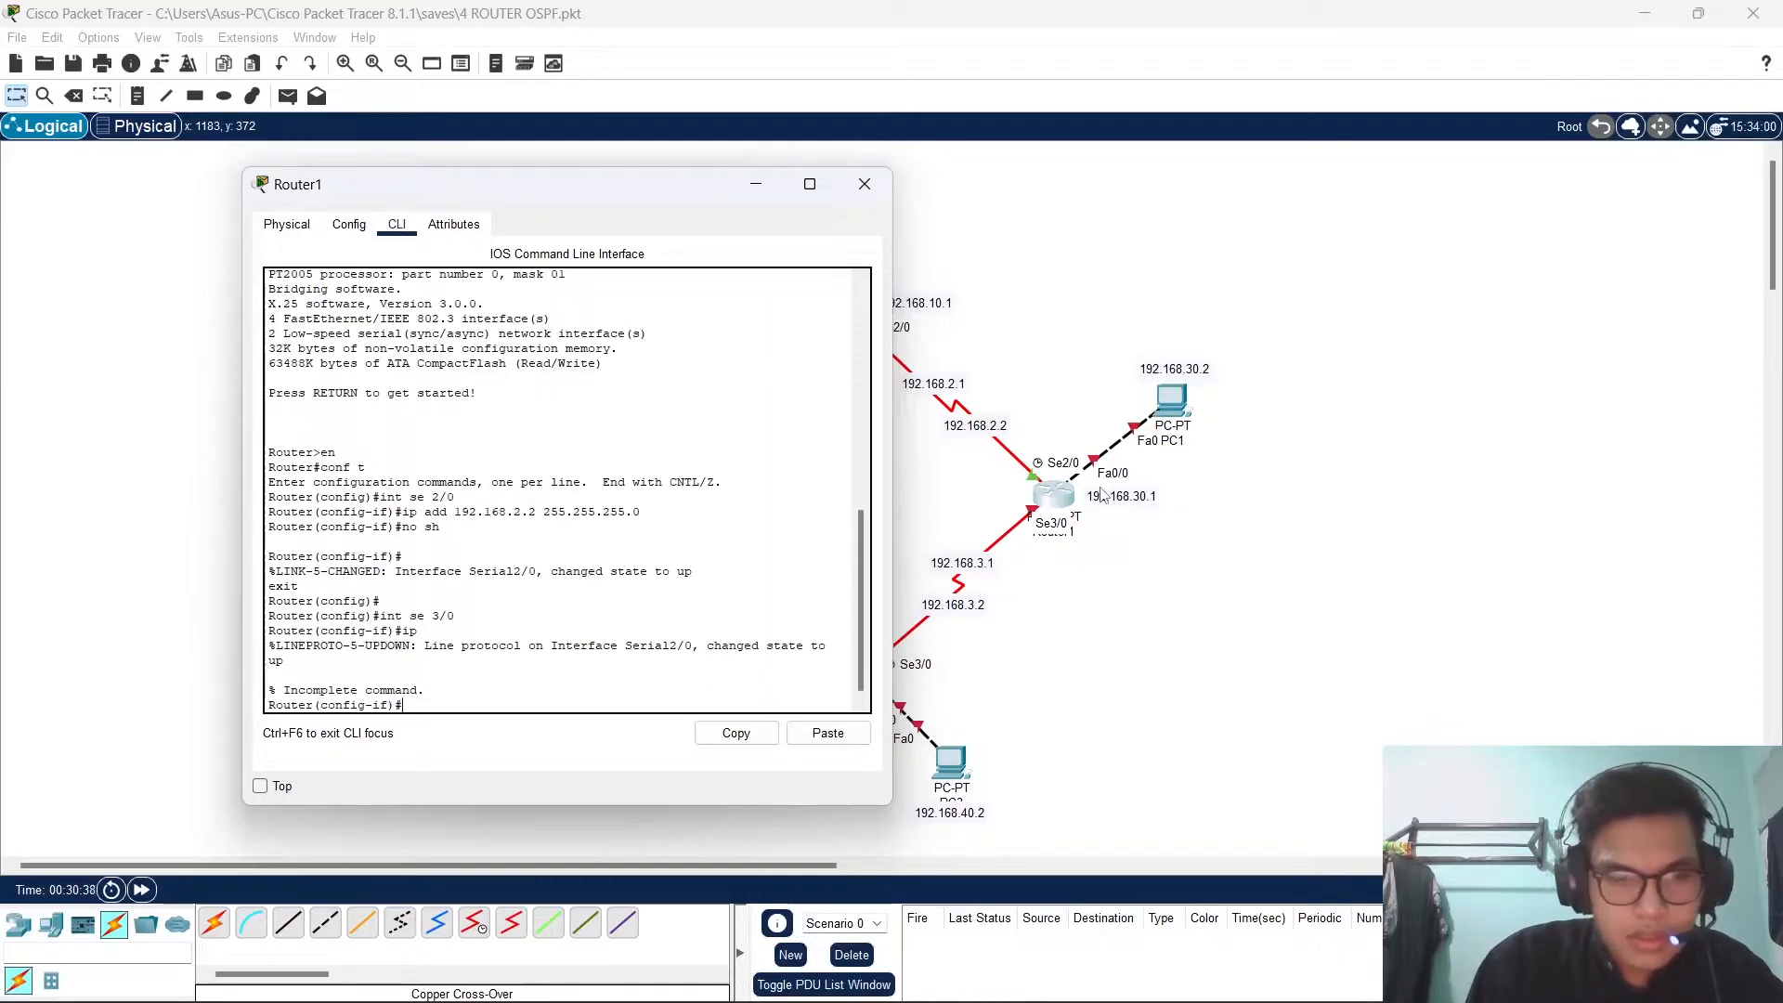
Assign IP address 192.168.3.1 with mask 255.255.255.0 to Router1's serial interface 3/0.
{"action": "type", "text": "ip add 192.168"}
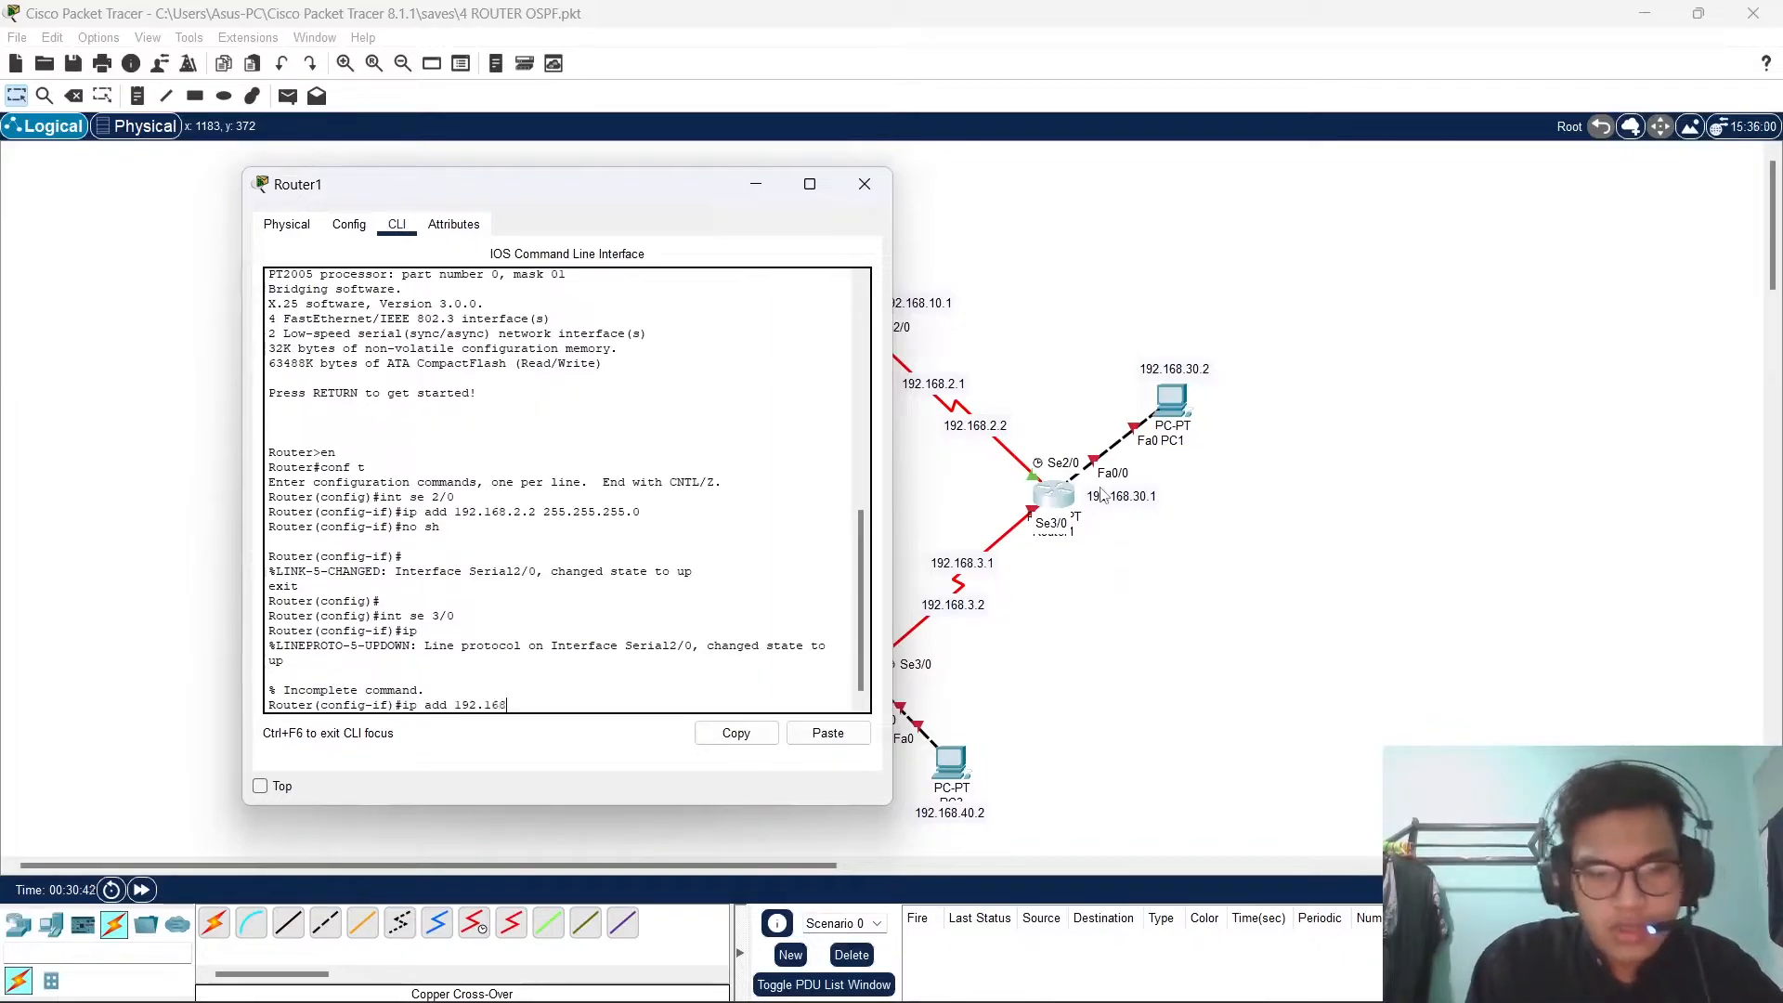
{"action": "type", "text": ".3.1 255.2"}
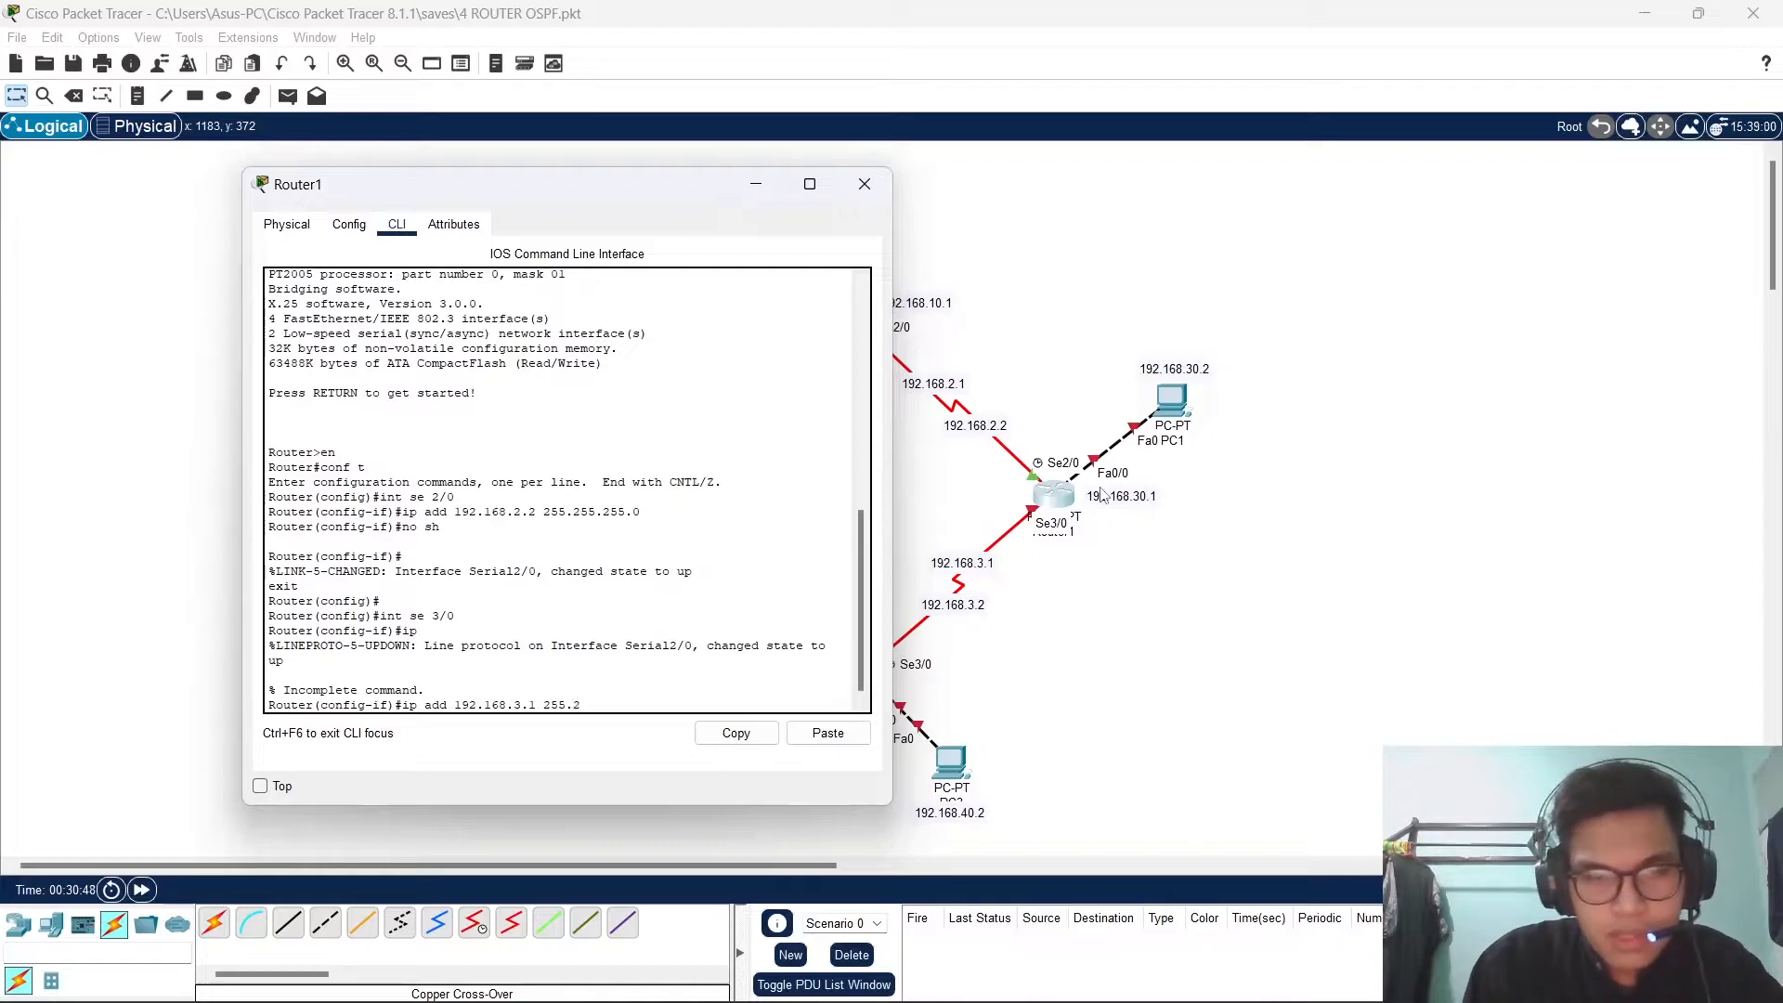
{"action": "type", "text": "55.255.0"}
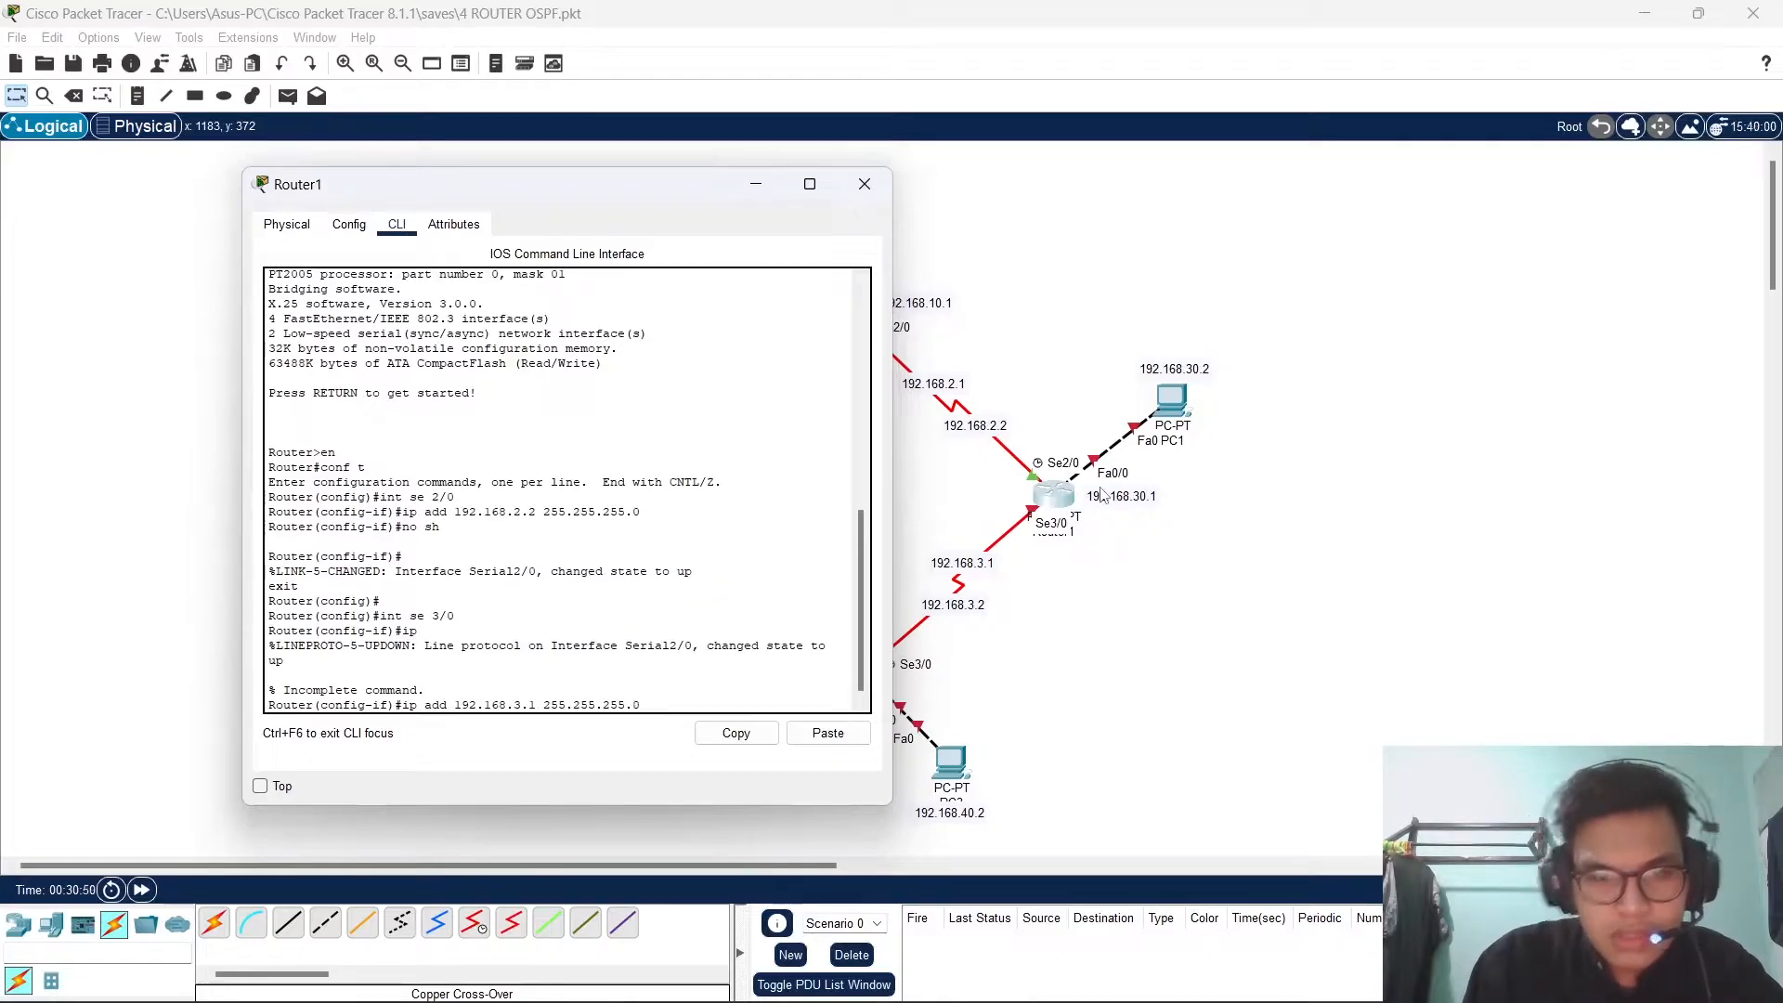
{"action": "key", "text": "Return"}
Enable Router1's serial interface 3/0 with no sh and exit to global configuration mode.
{"action": "type", "text": "no sh"}
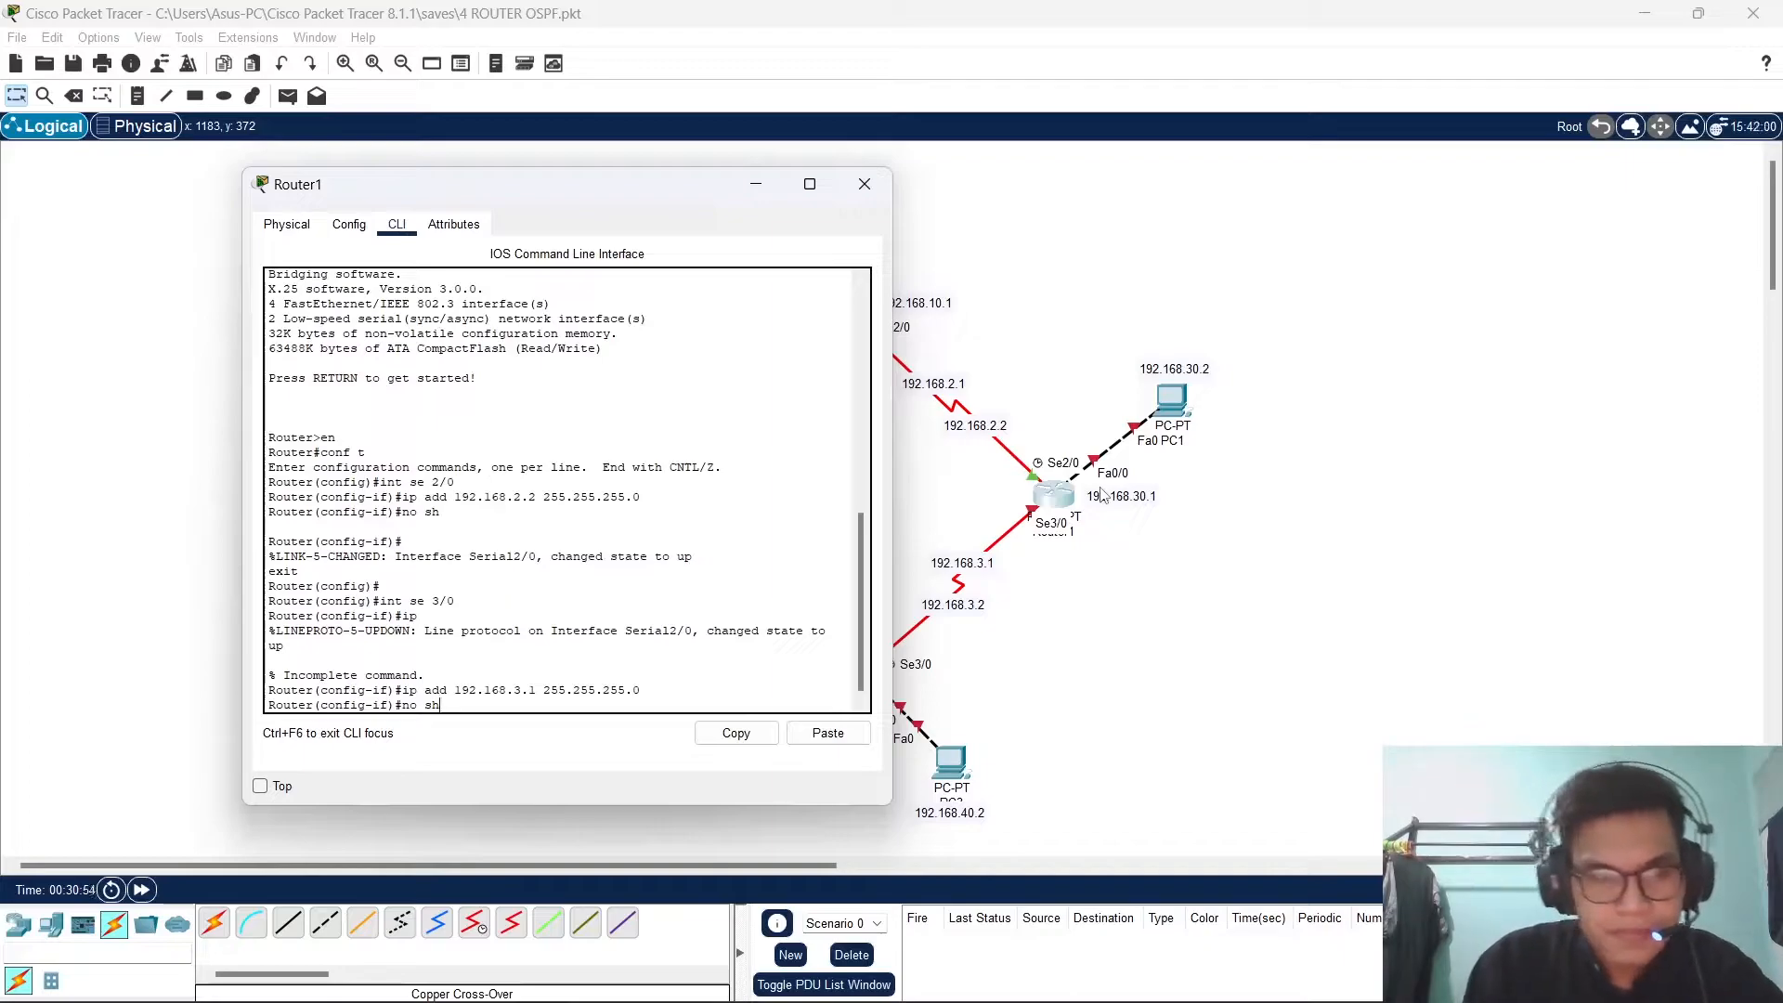
{"action": "key", "text": "Return"}
{"action": "type", "text": "exit"}
{"action": "key", "text": "Return"}
{"action": "key", "text": "Return"}
Assign IP address 192.168.30.1 with mask 255.255.255.0 to Router1's FastEthernet interface fa0/0.
{"action": "type", "text": "int"}
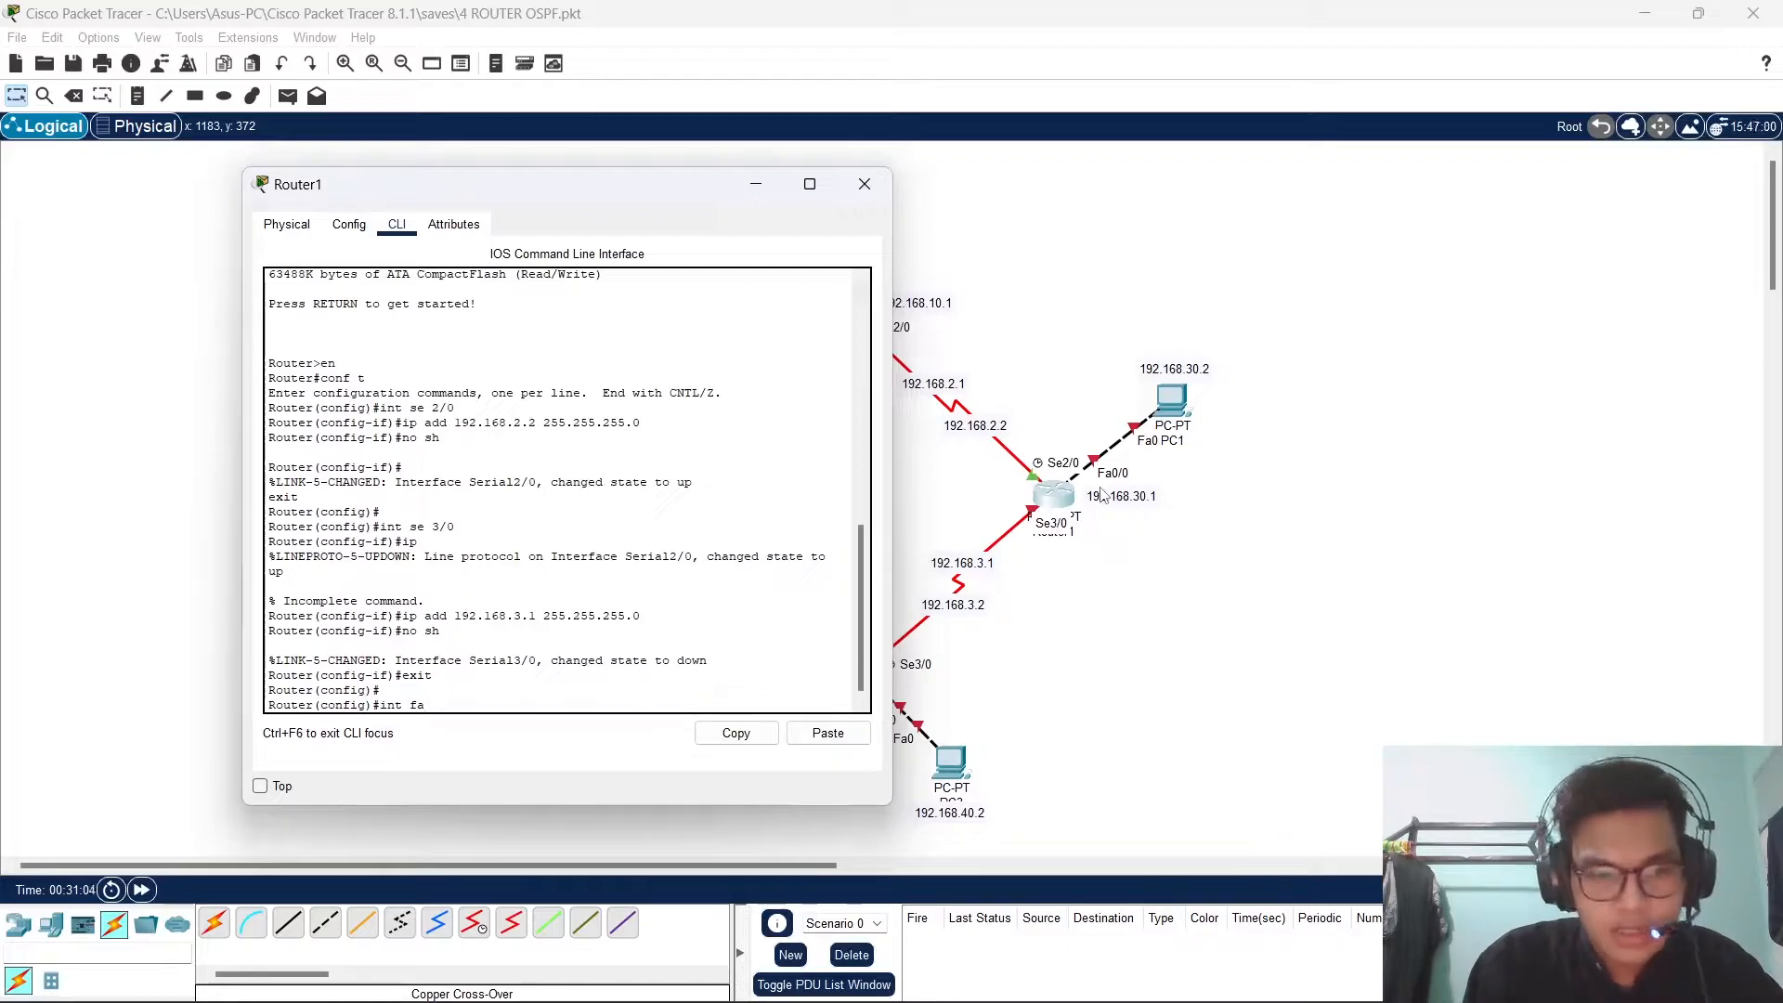
{"action": "type", "text": "fa0/0"}
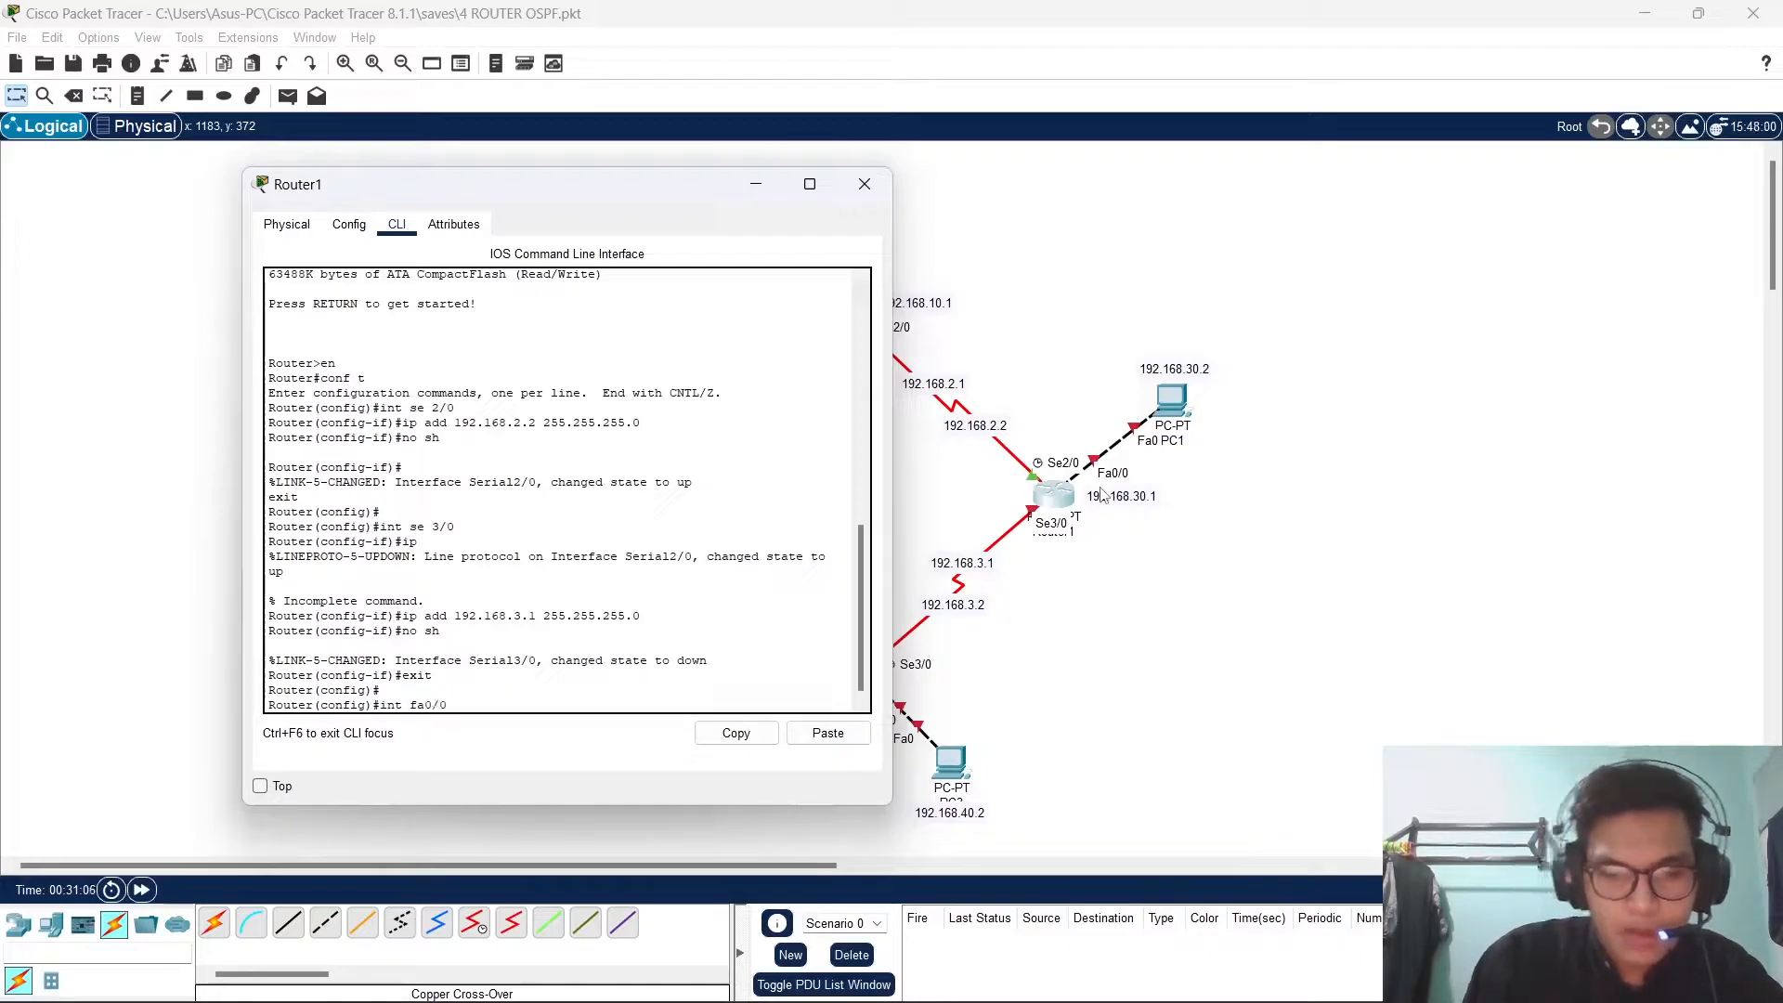
{"action": "key", "text": "Return"}
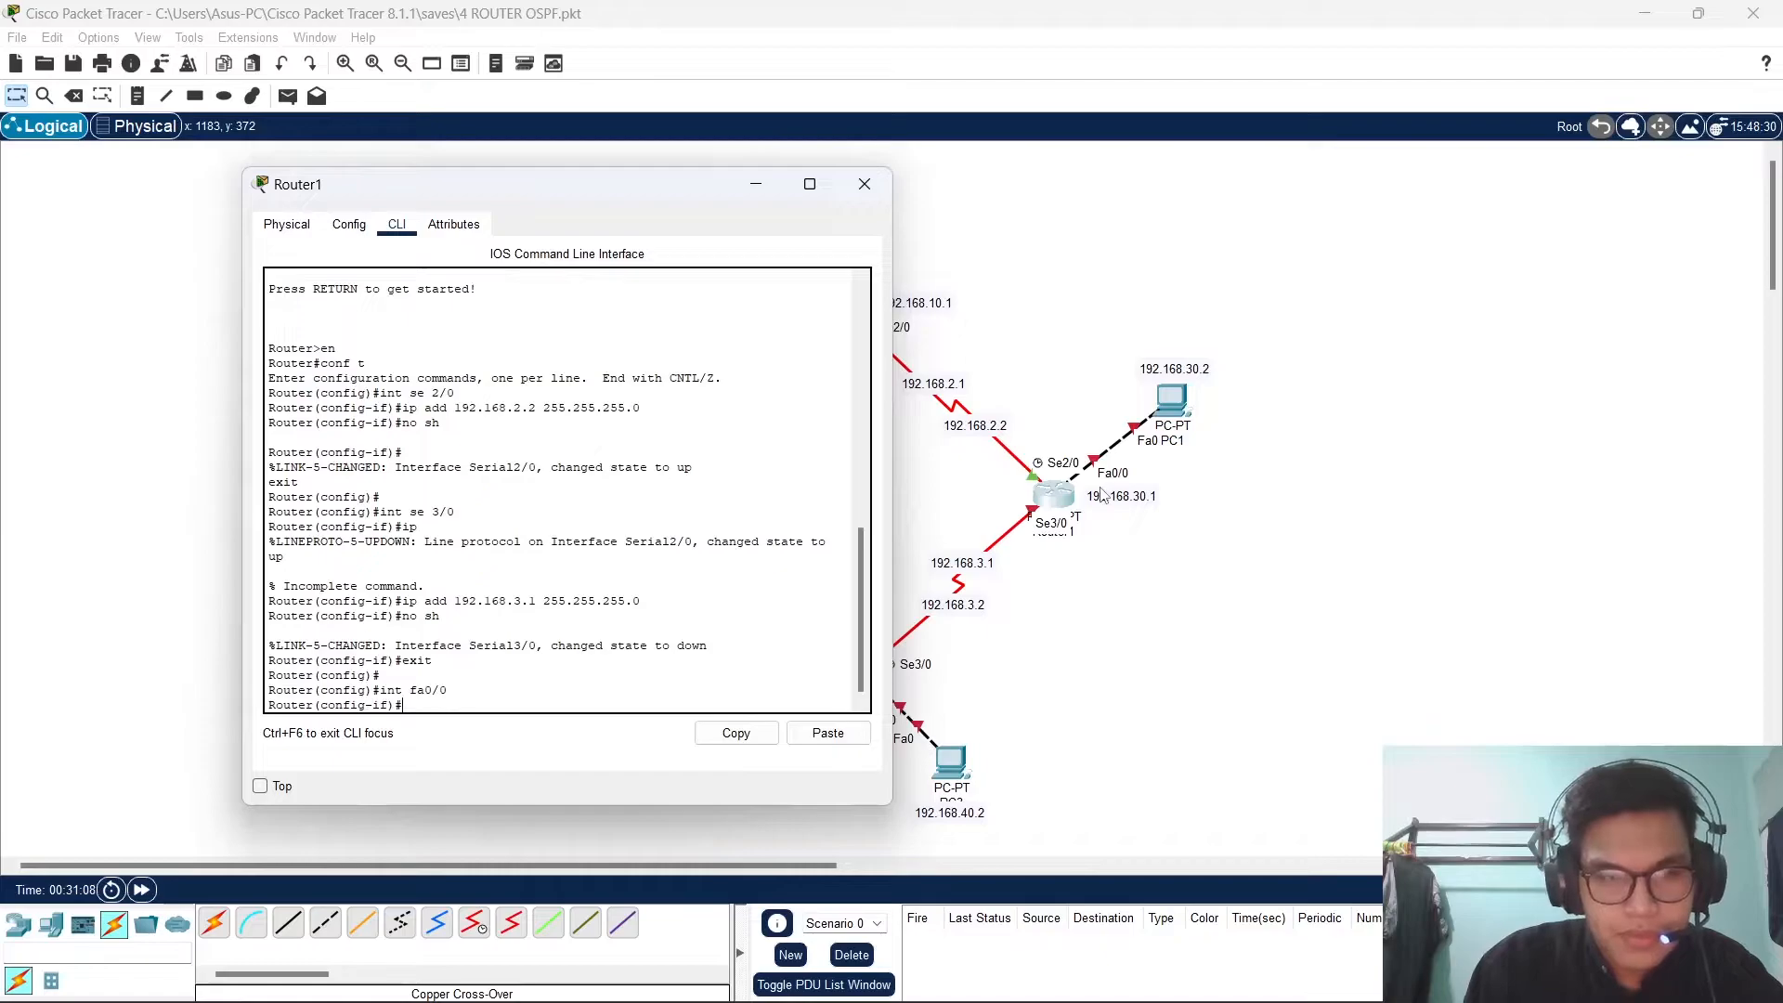
{"action": "type", "text": "ip add"}
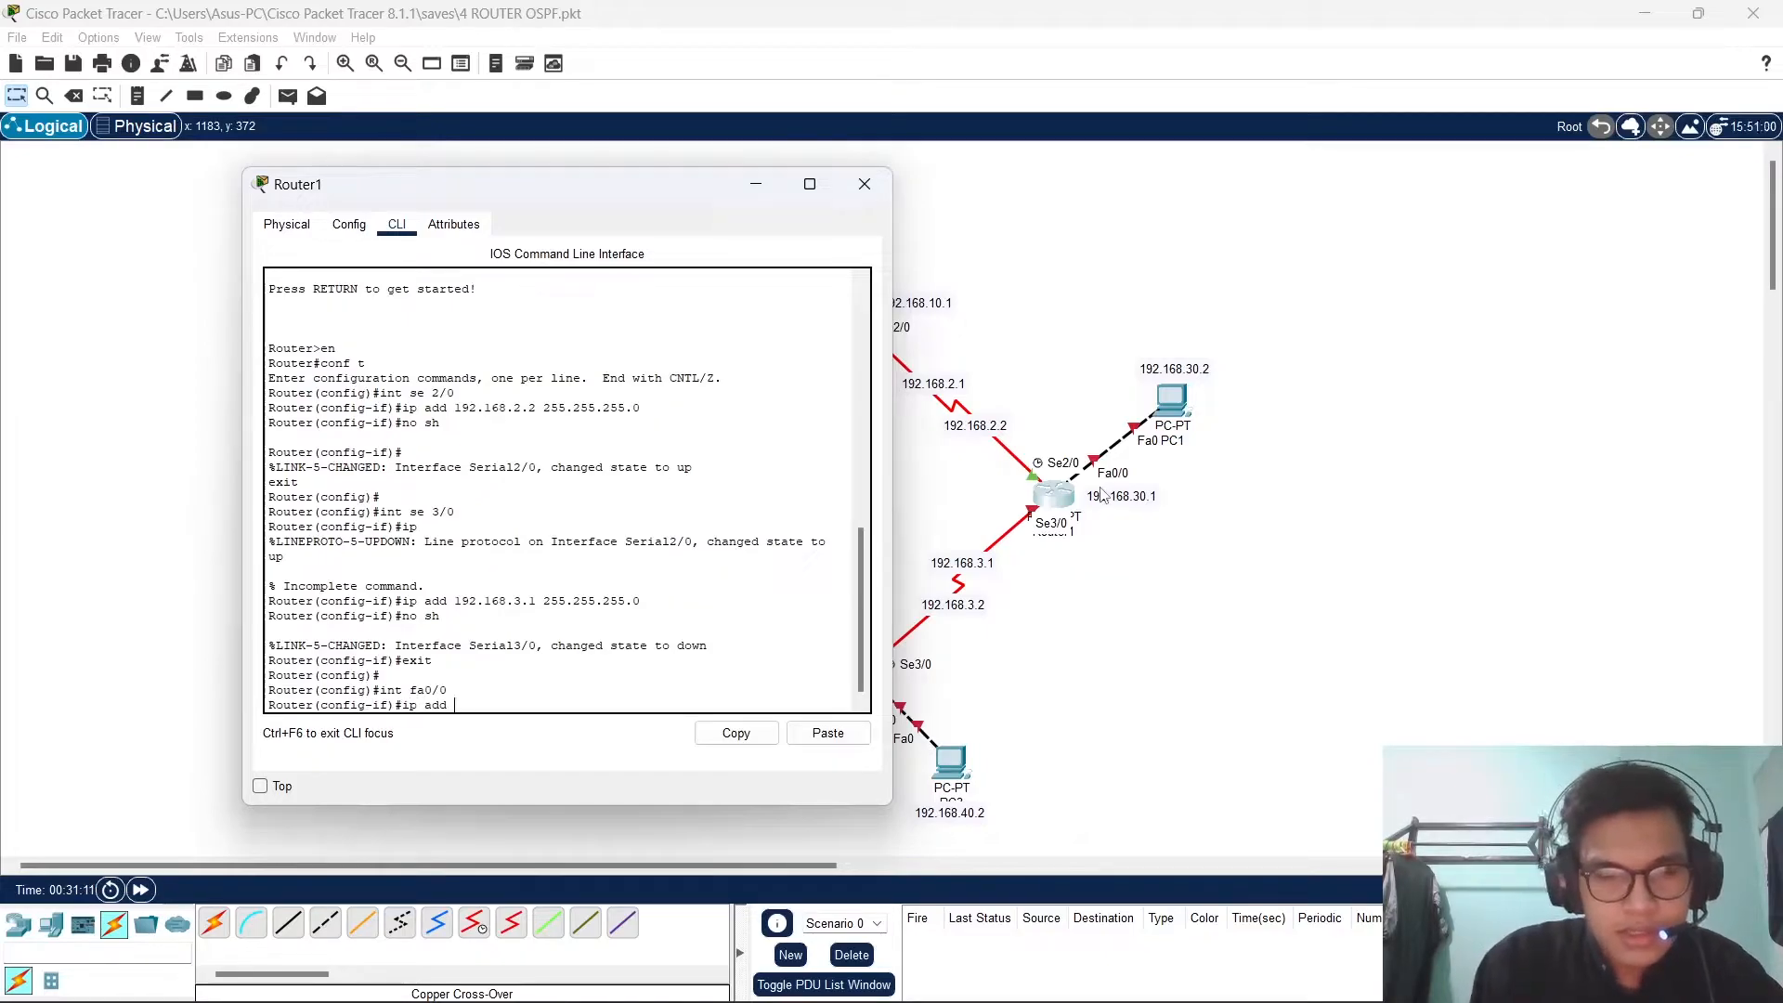
{"action": "type", "text": " 192.16"}
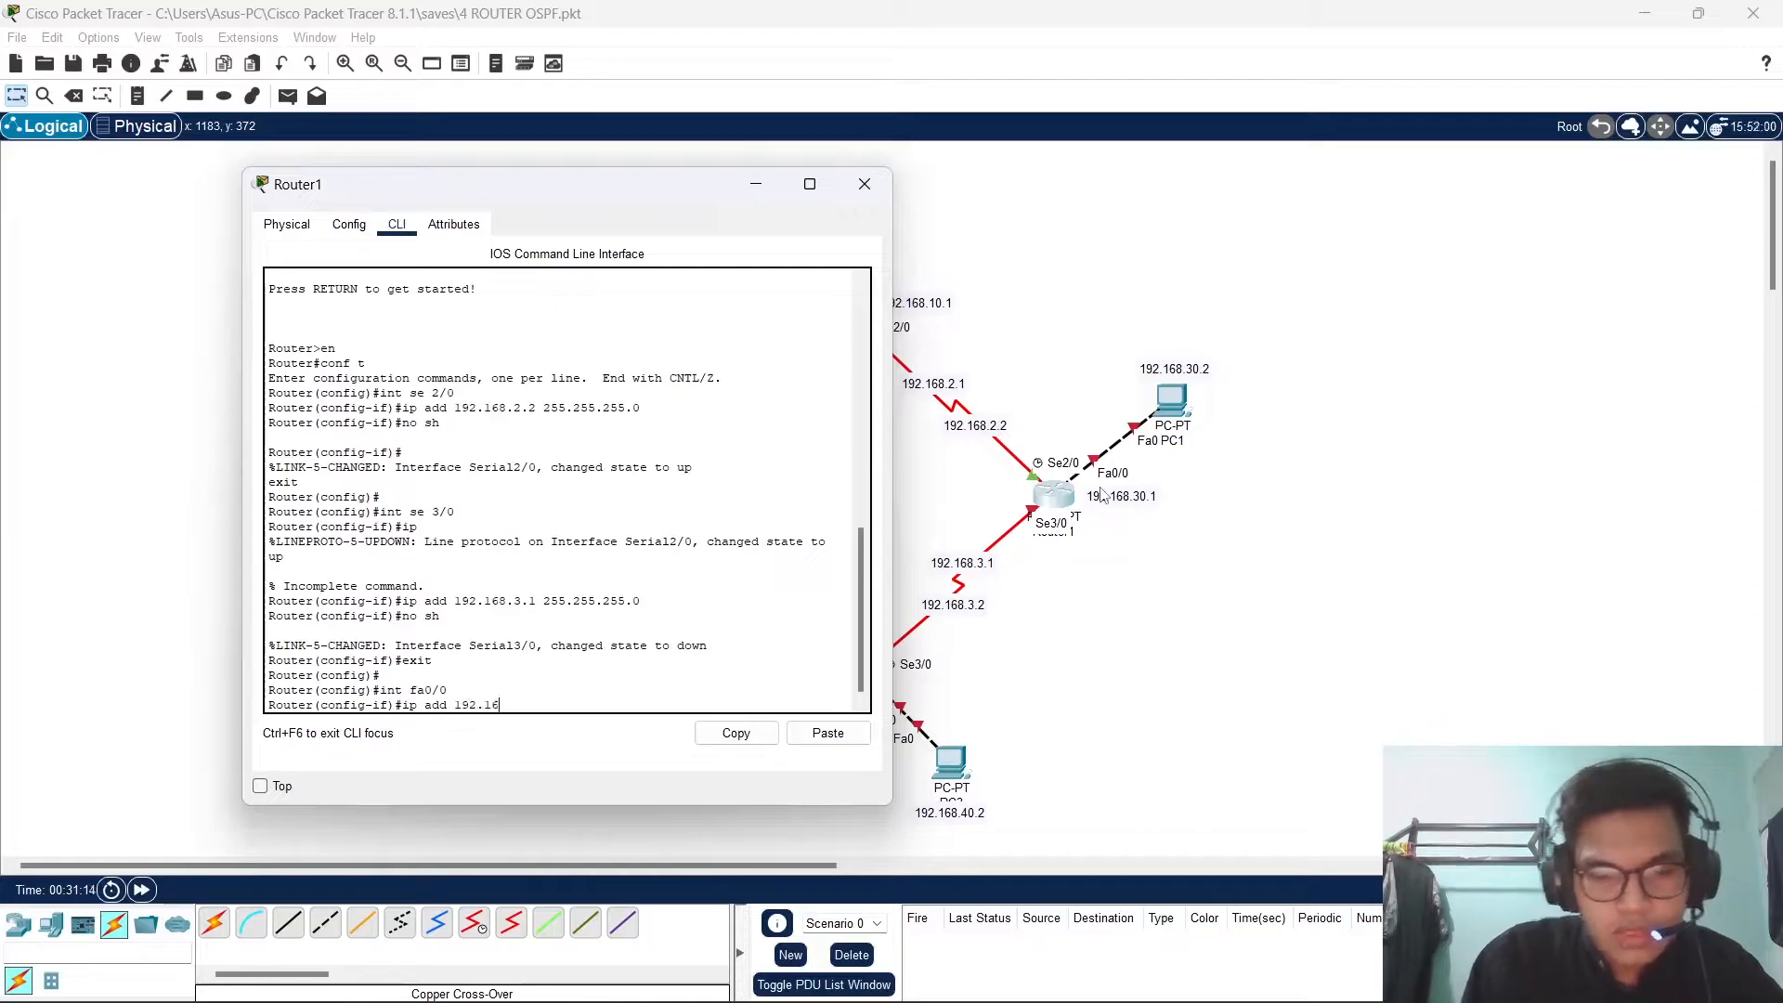
{"action": "type", "text": "8."}
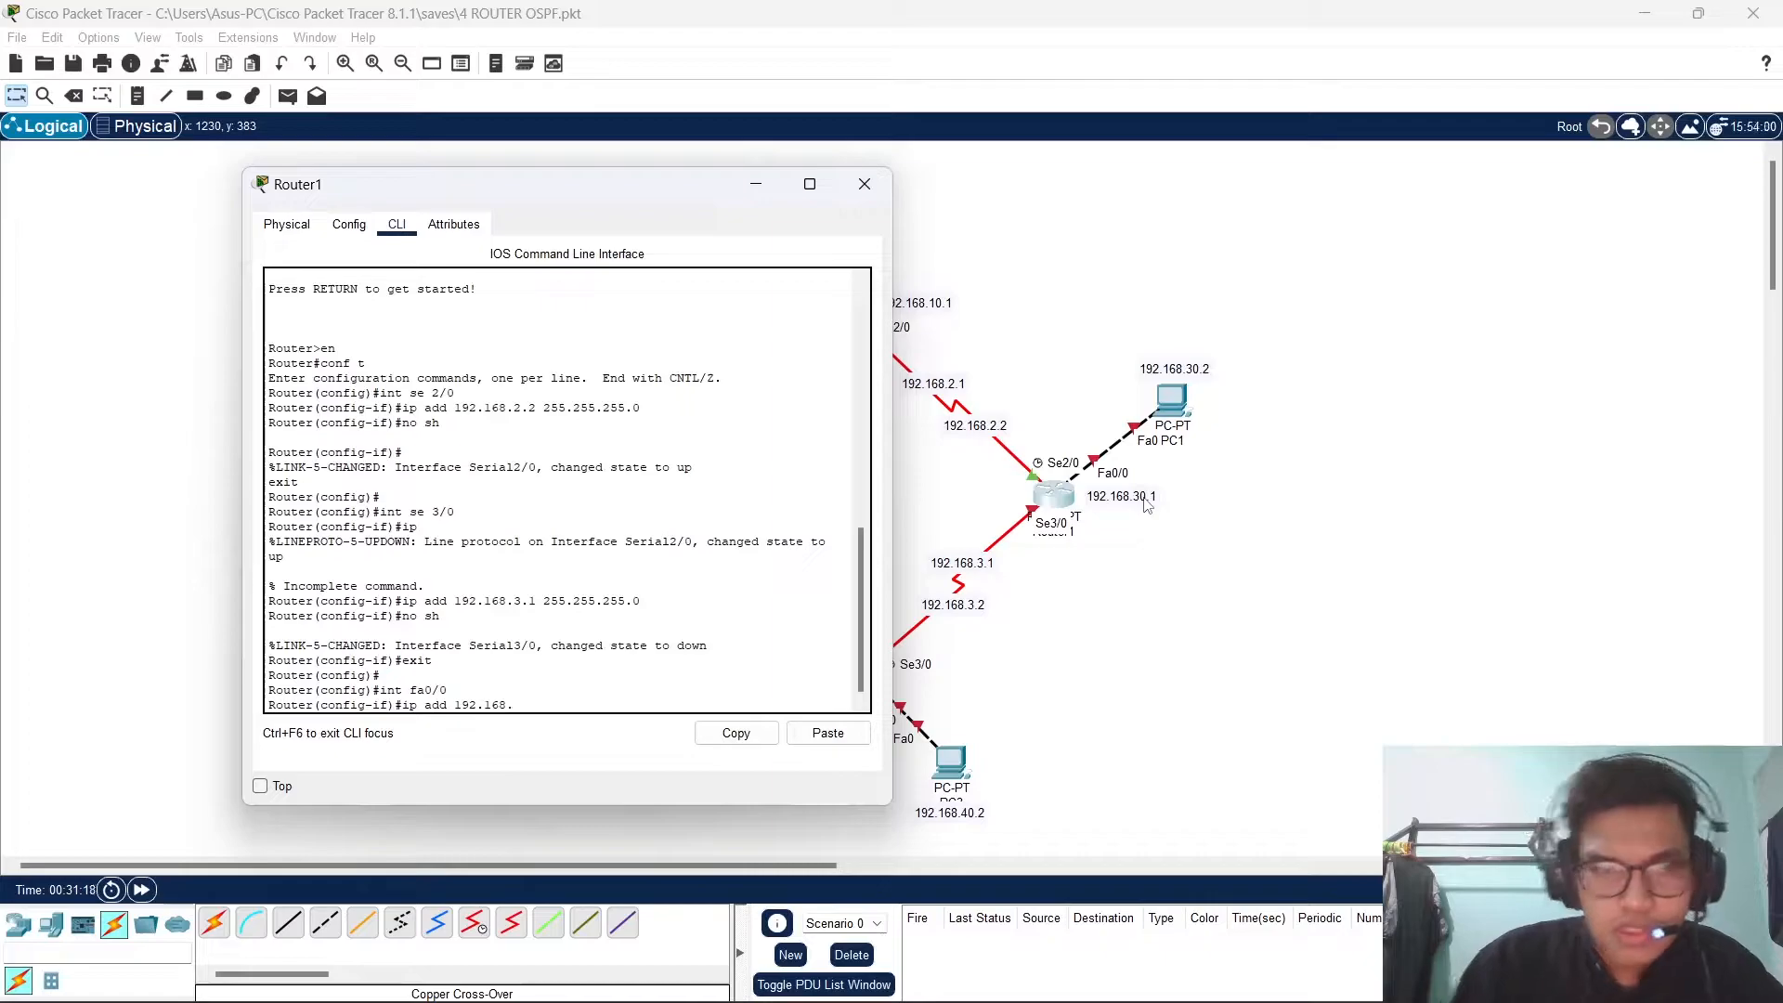
{"action": "type", "text": "30.1"}
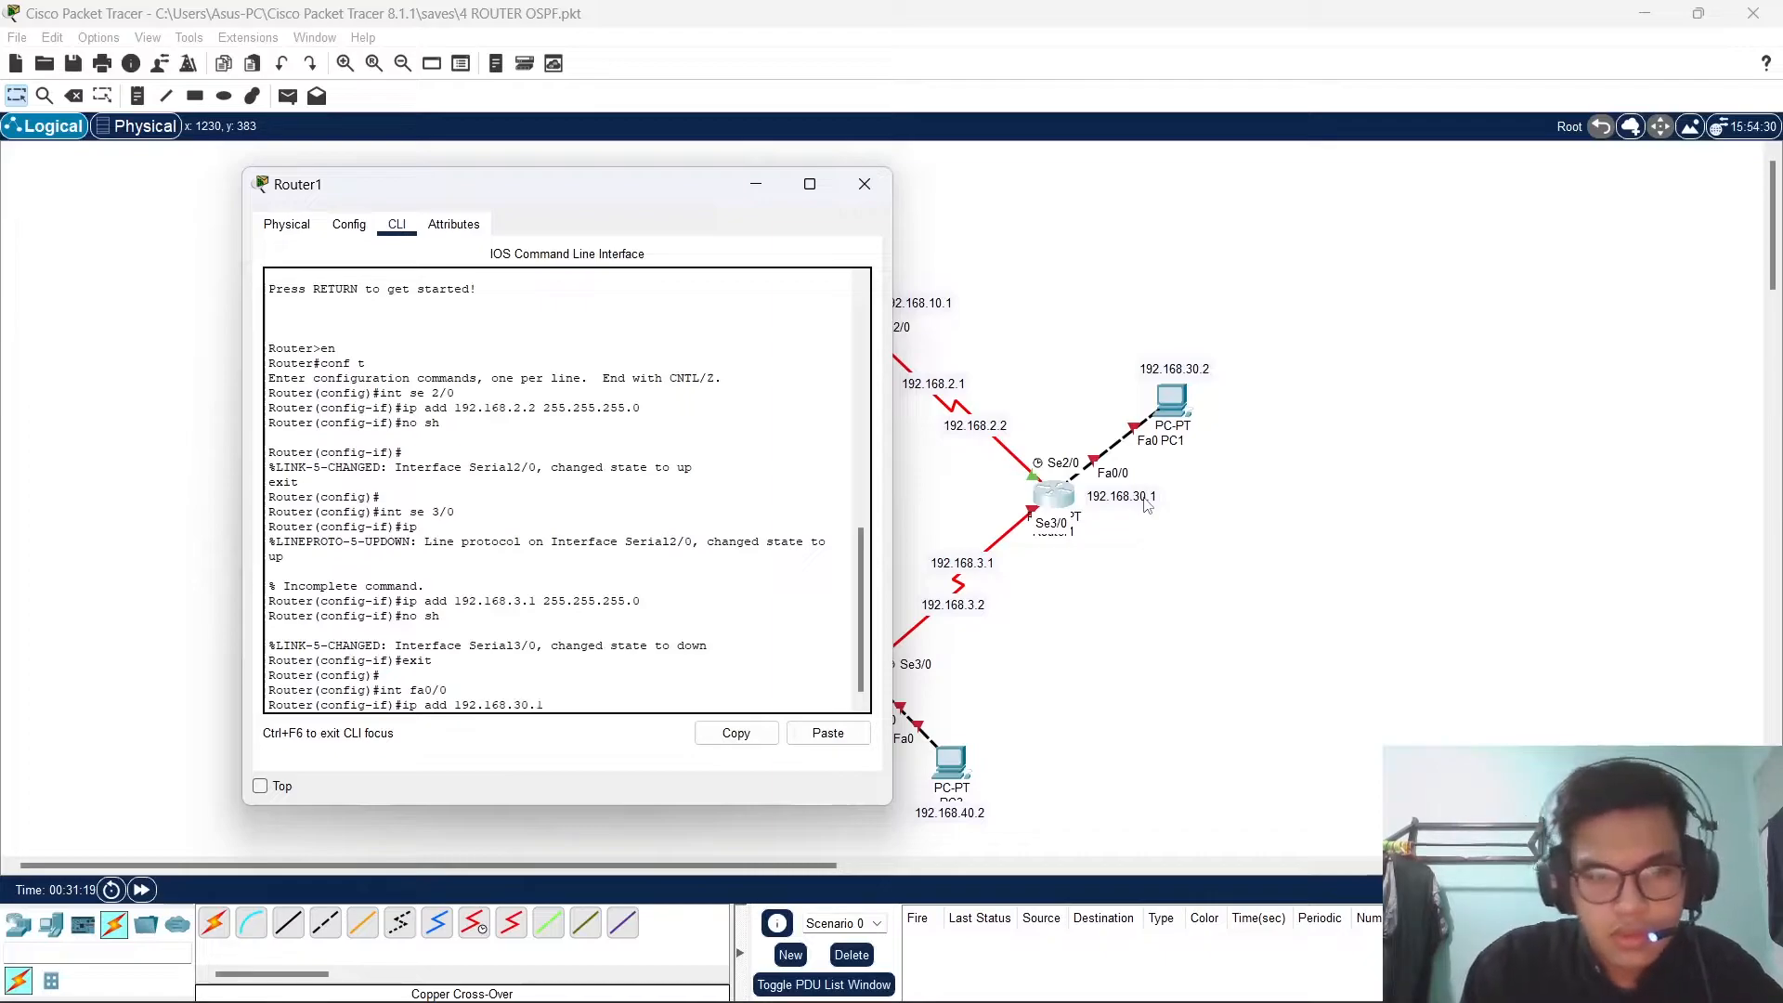
{"action": "type", "text": " 255.255.255"}
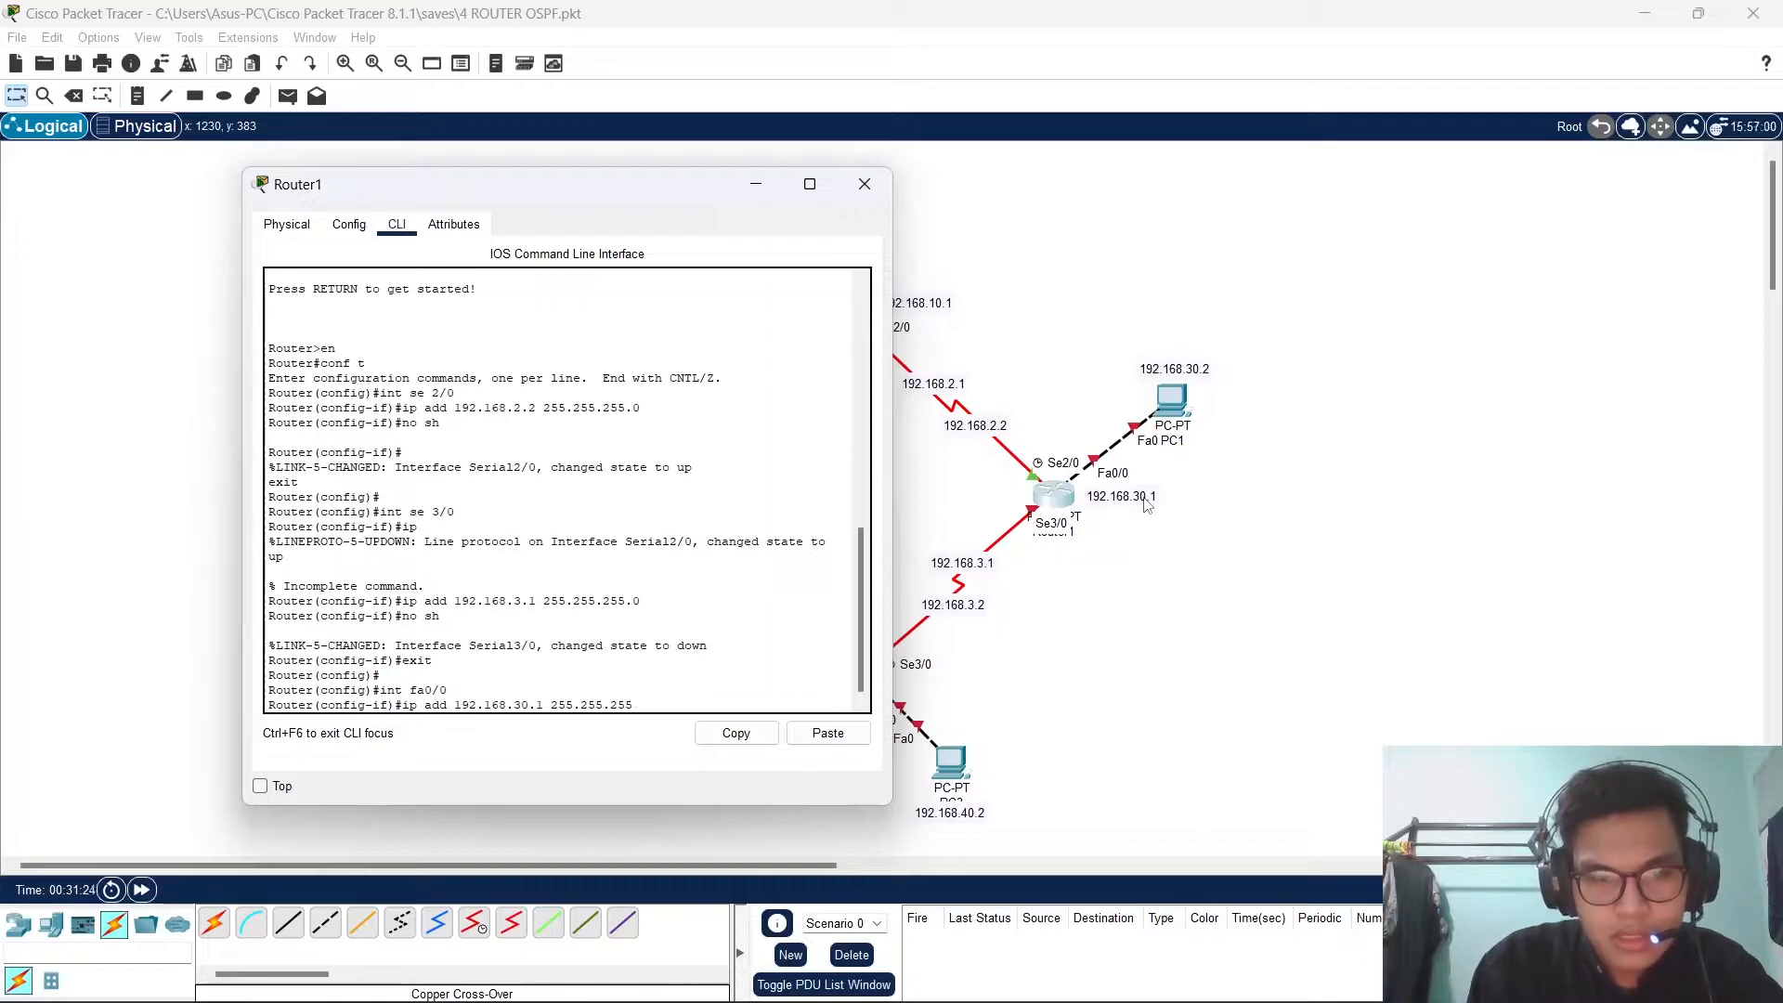
{"action": "type", "text": ".0"}
{"action": "key", "text": "Return"}
Enable Router1's FastEthernet interface 0/0 with no shut and return to global configuration mode.
{"action": "type", "text": "no shut"}
{"action": "key", "text": "Return"}
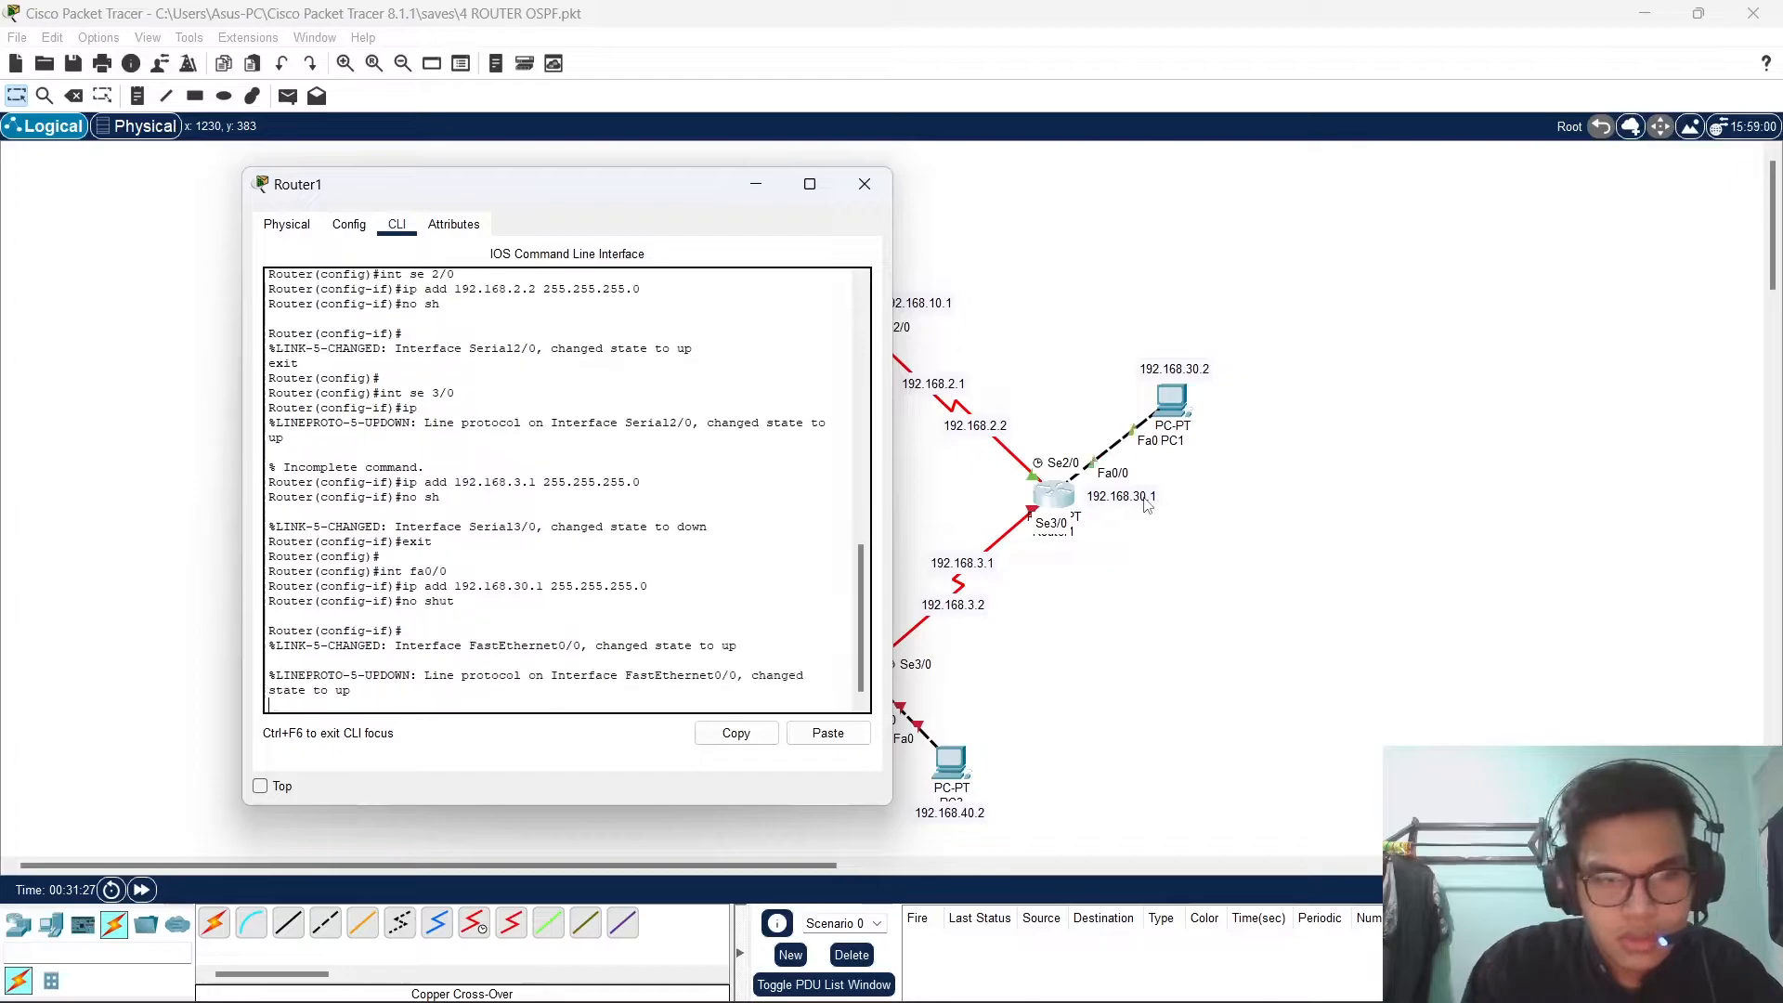
{"action": "type", "text": "ex"}
{"action": "key", "text": "Return"}
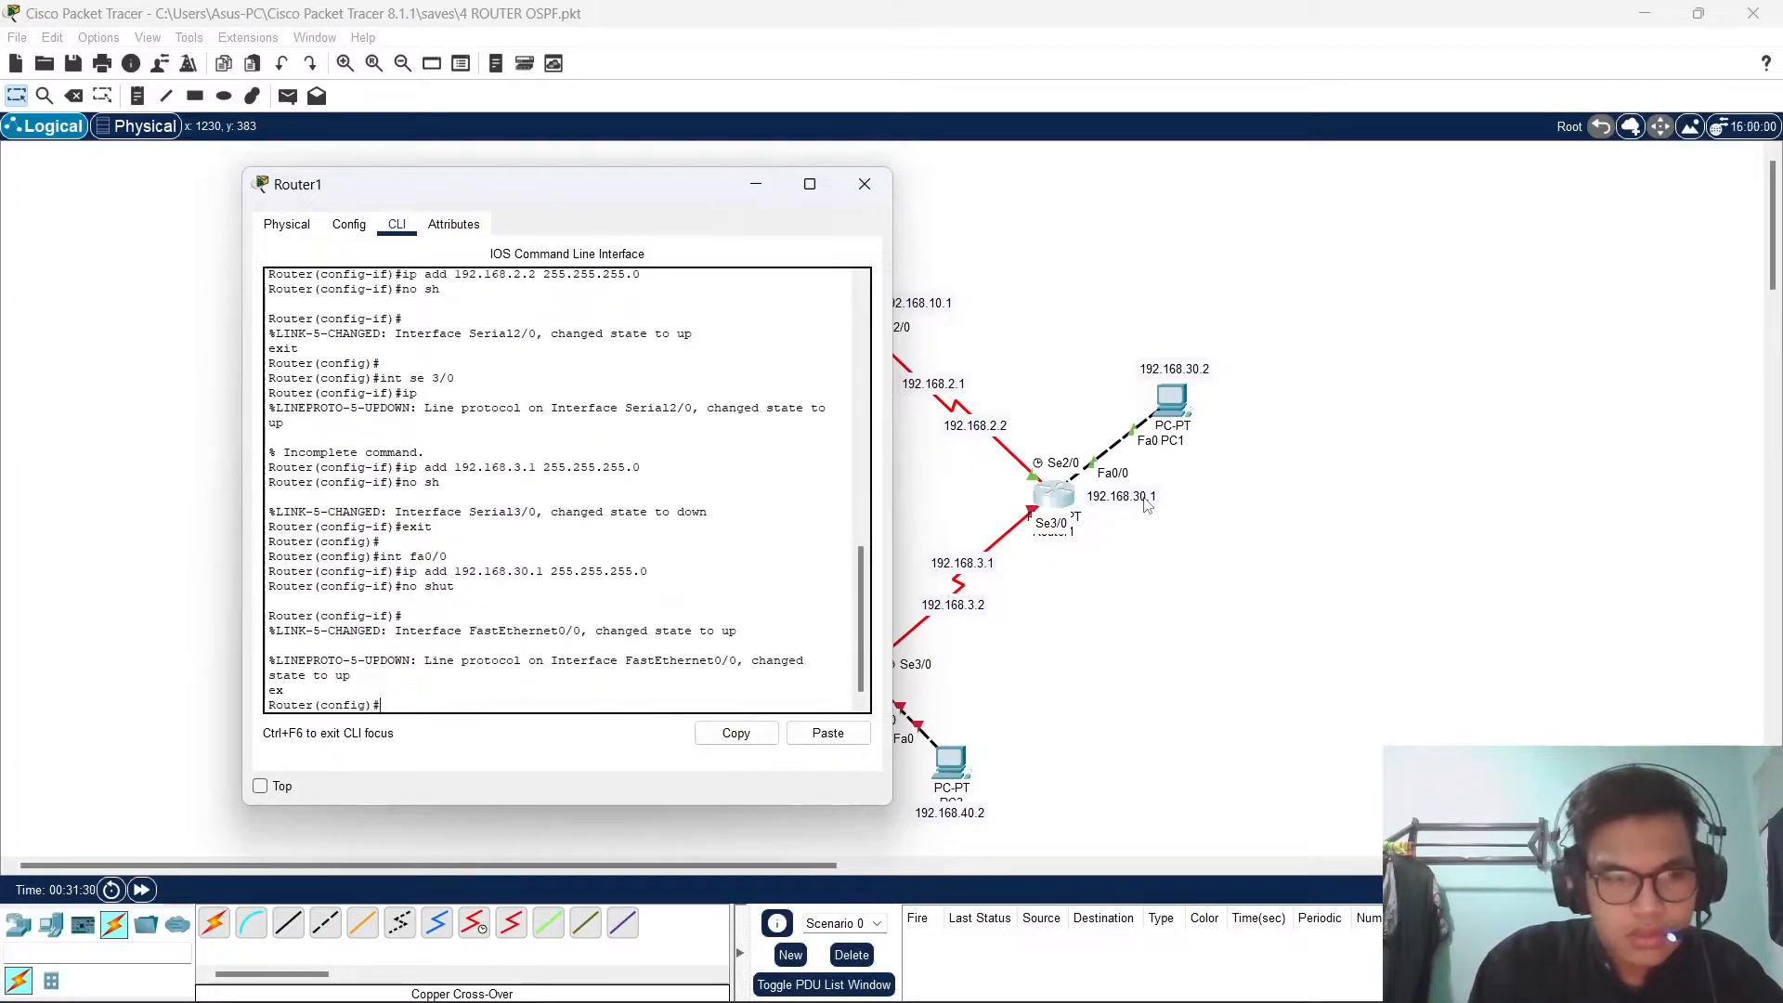
Exit Router1's global configuration mode and close the Router1 window.
{"action": "type", "text": "exi"}
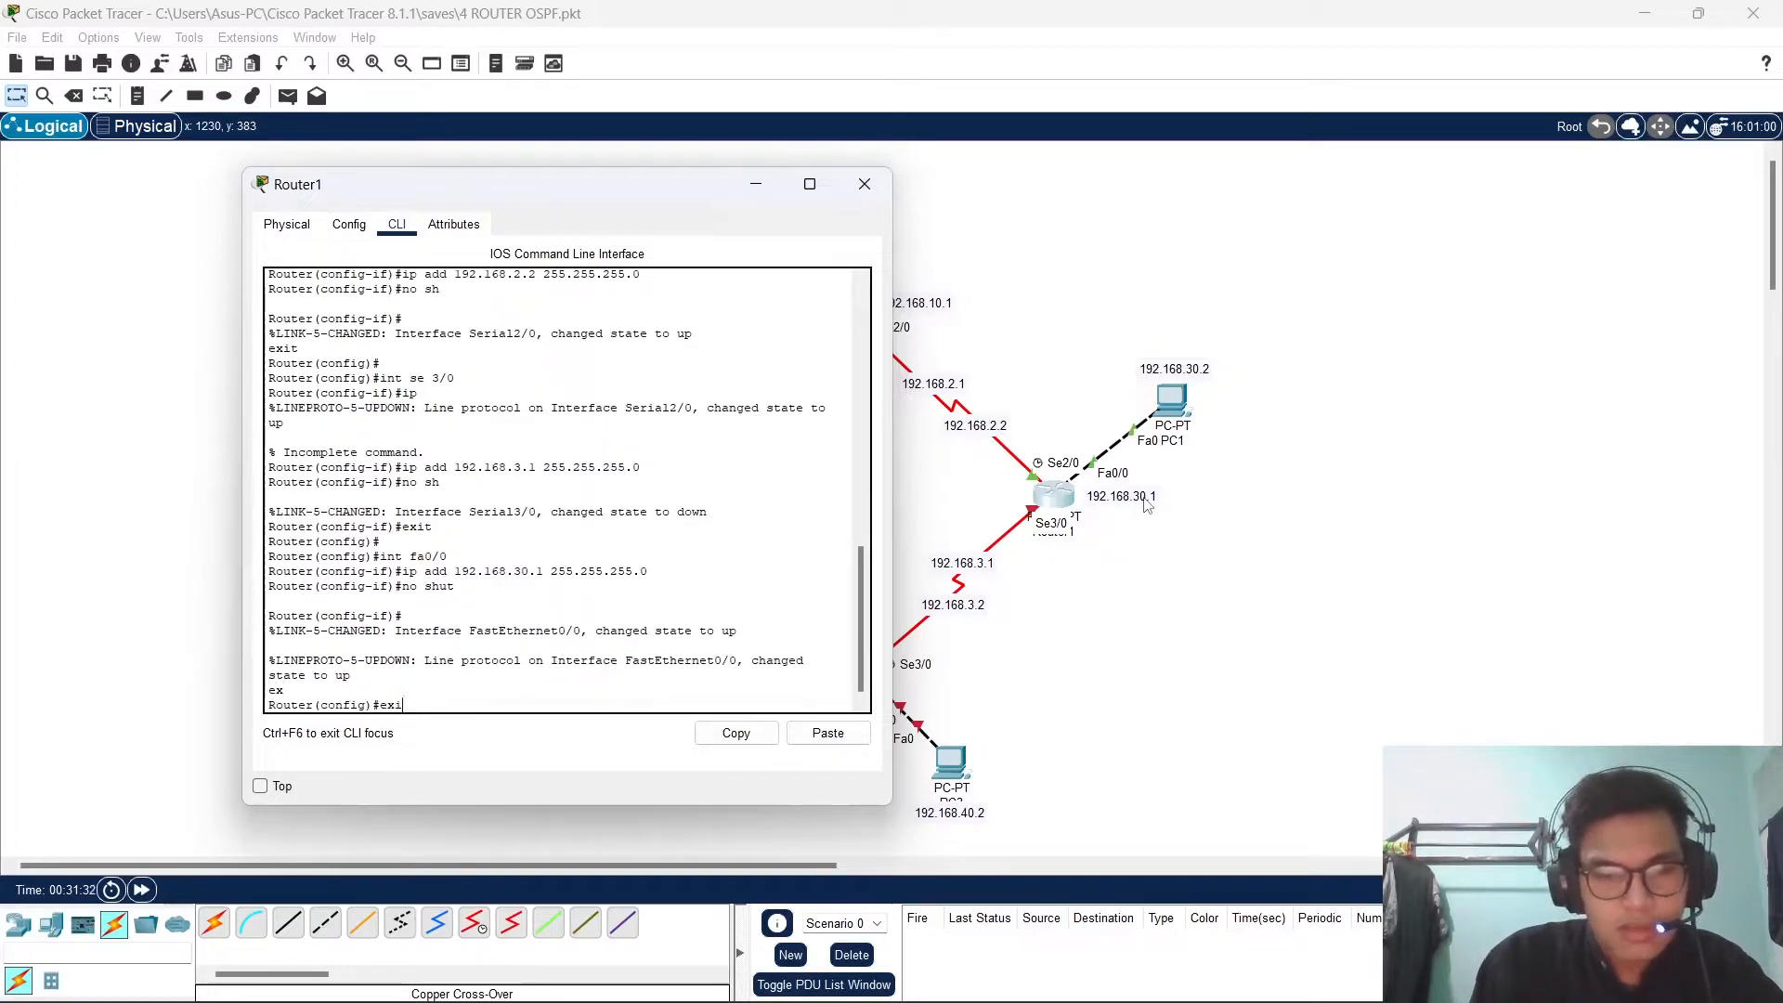
{"action": "type", "text": "t"}
{"action": "key", "text": "Return"}
{"action": "key", "text": "Return"}
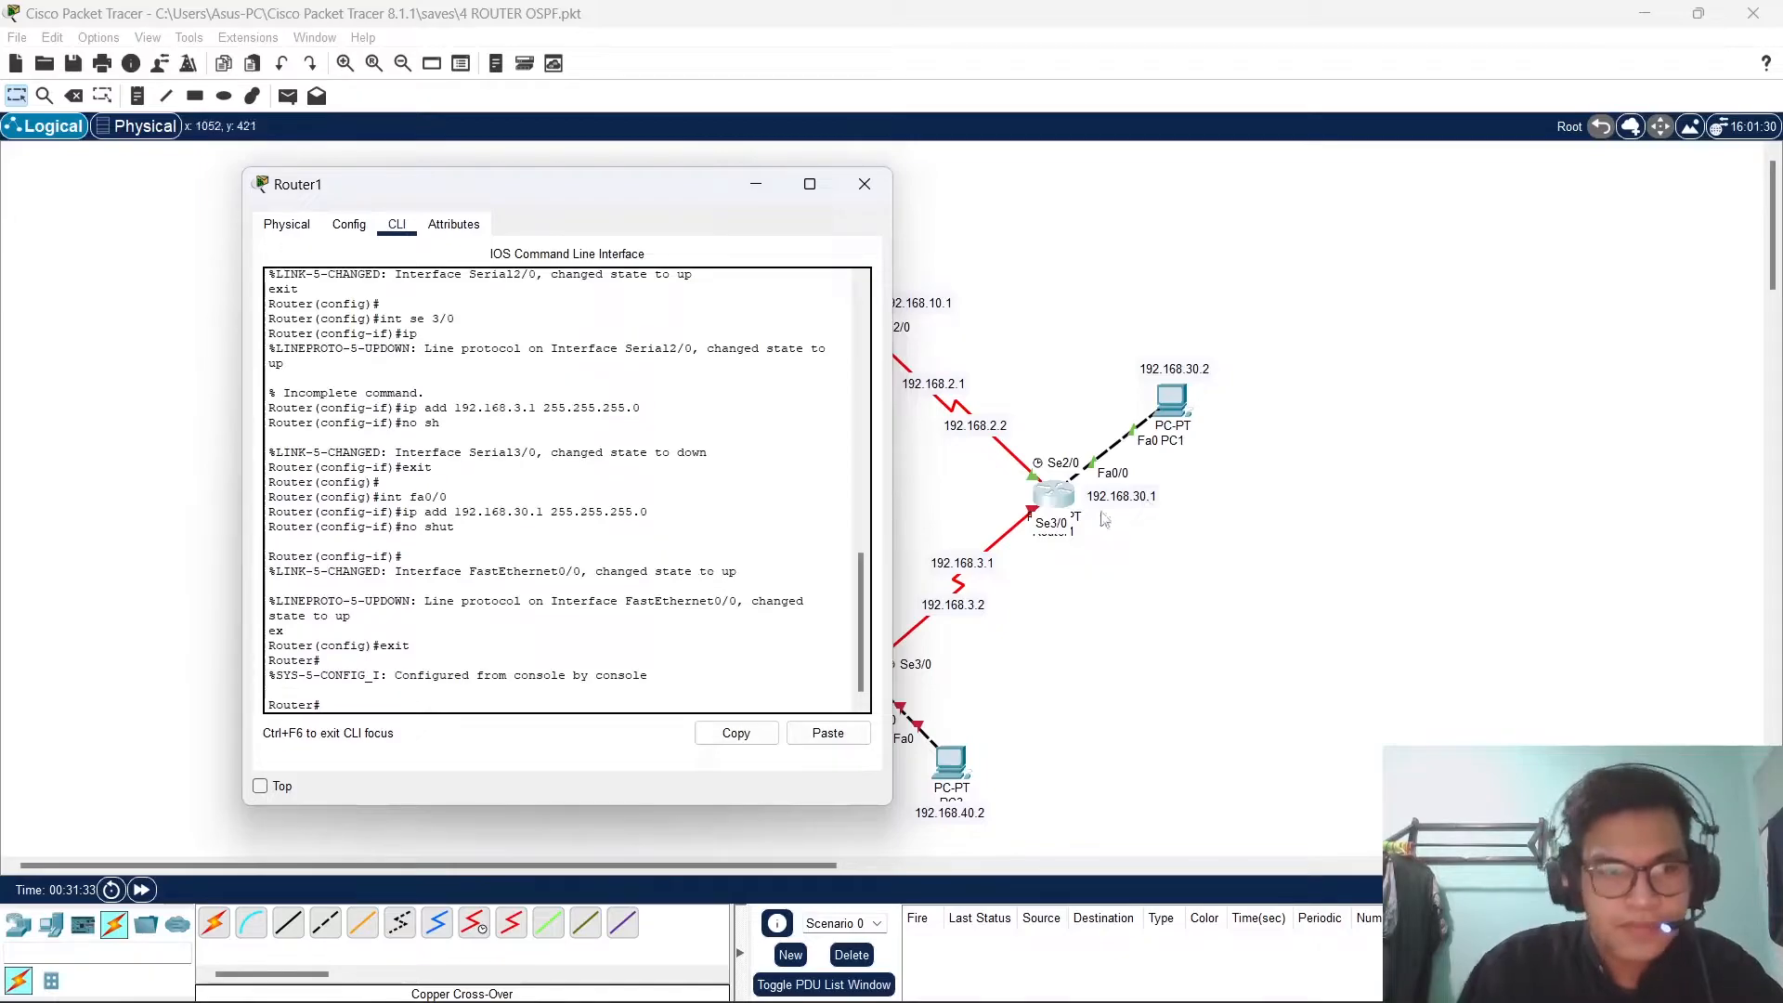
{"action": "left_click", "coordinate": [864, 184]}
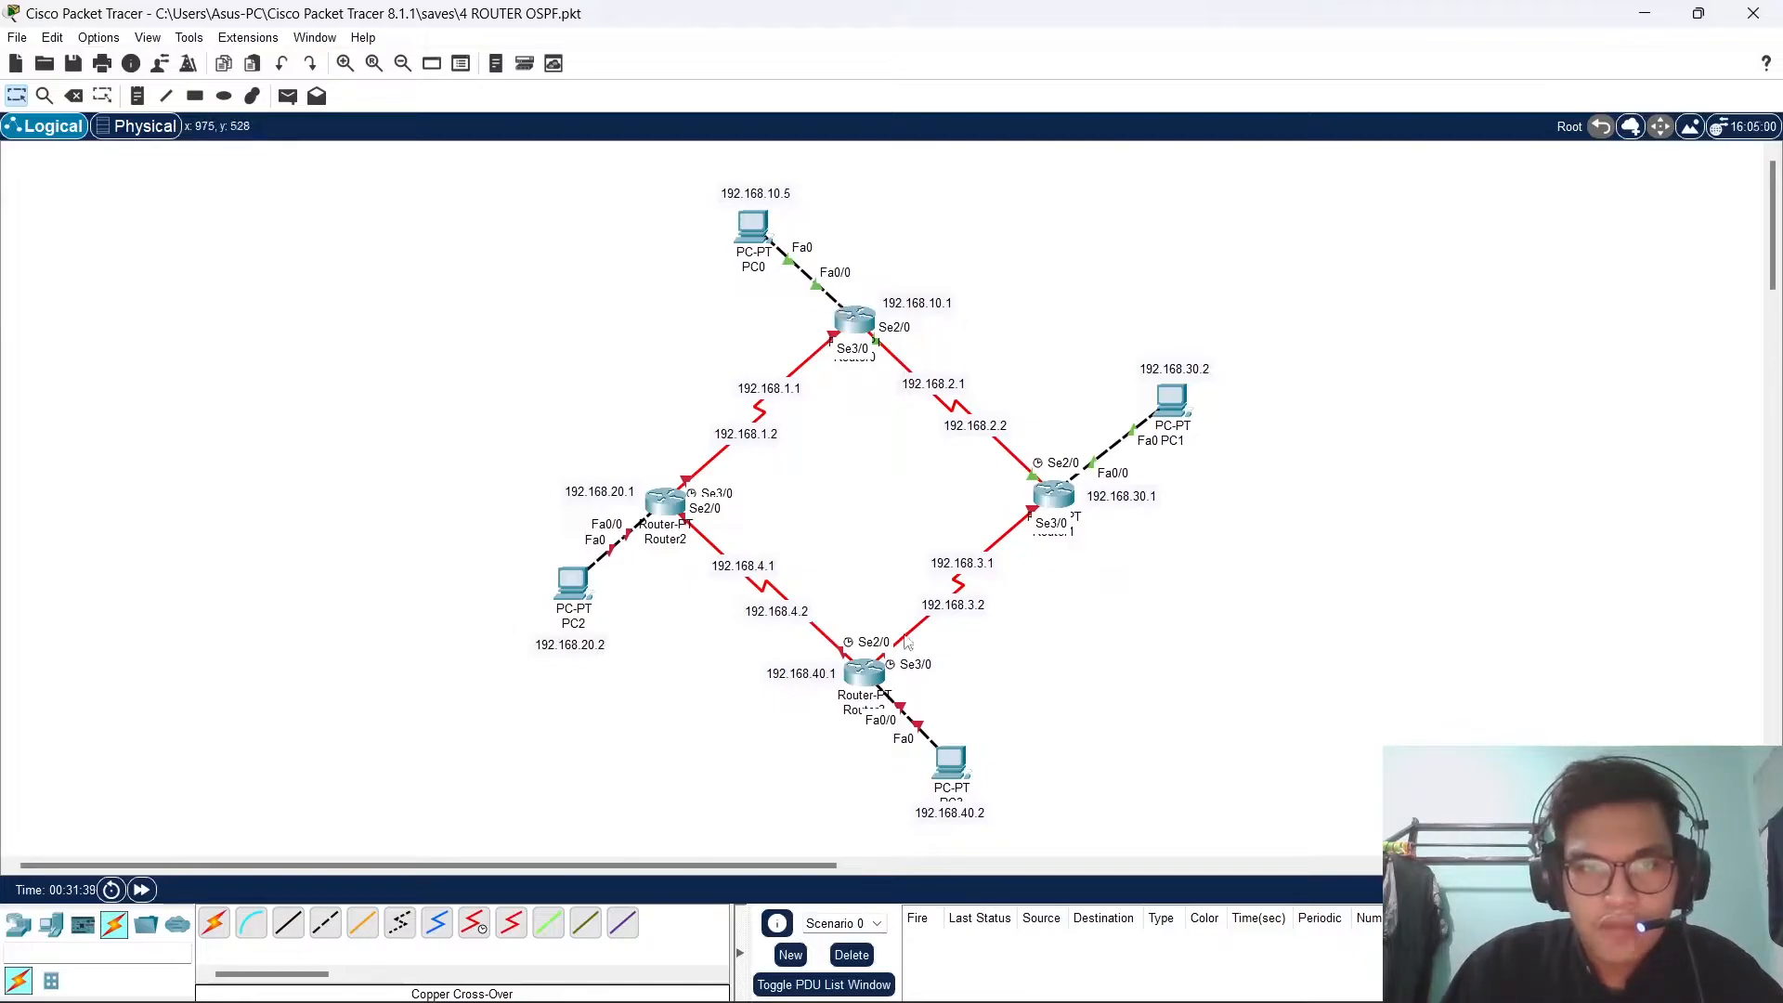
Open Router2's command-line interface and move its window clear of Router2 and its address labels.
{"action": "left_click", "coordinate": [678, 504]}
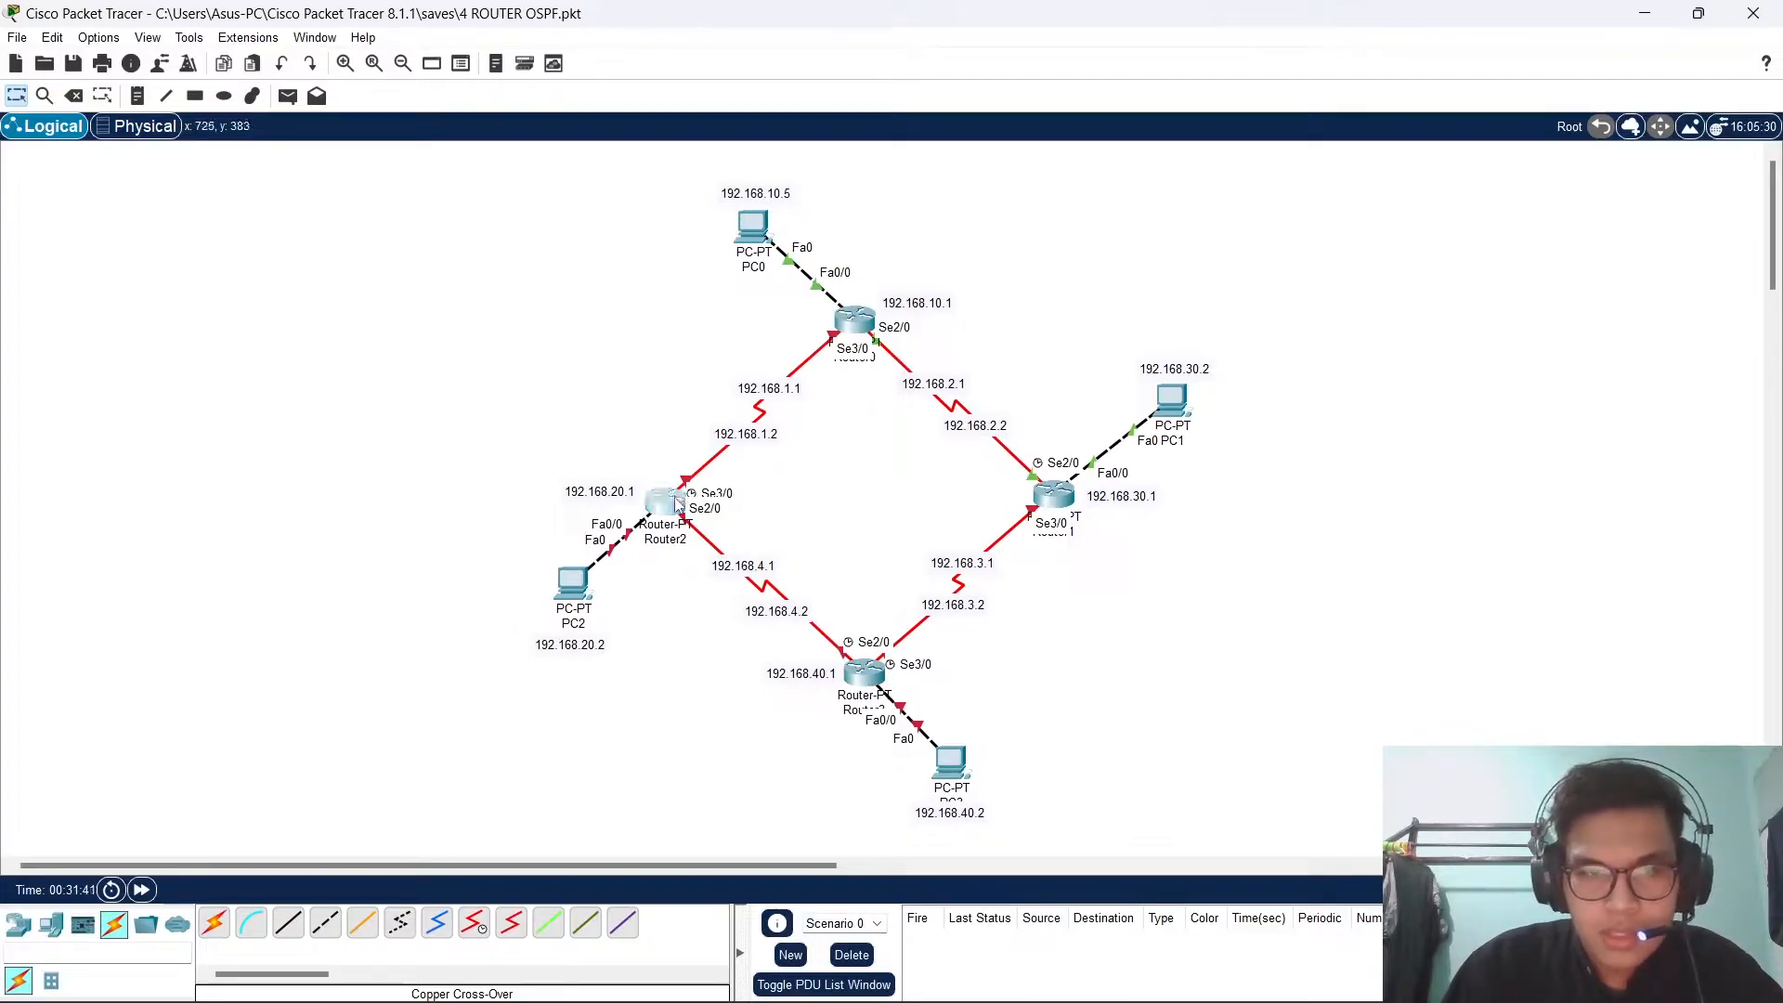
{"action": "left_click", "coordinate": [721, 223]}
{"action": "left_click_drag", "start_coordinate": [794, 189], "coordinate": [1188, 176]}
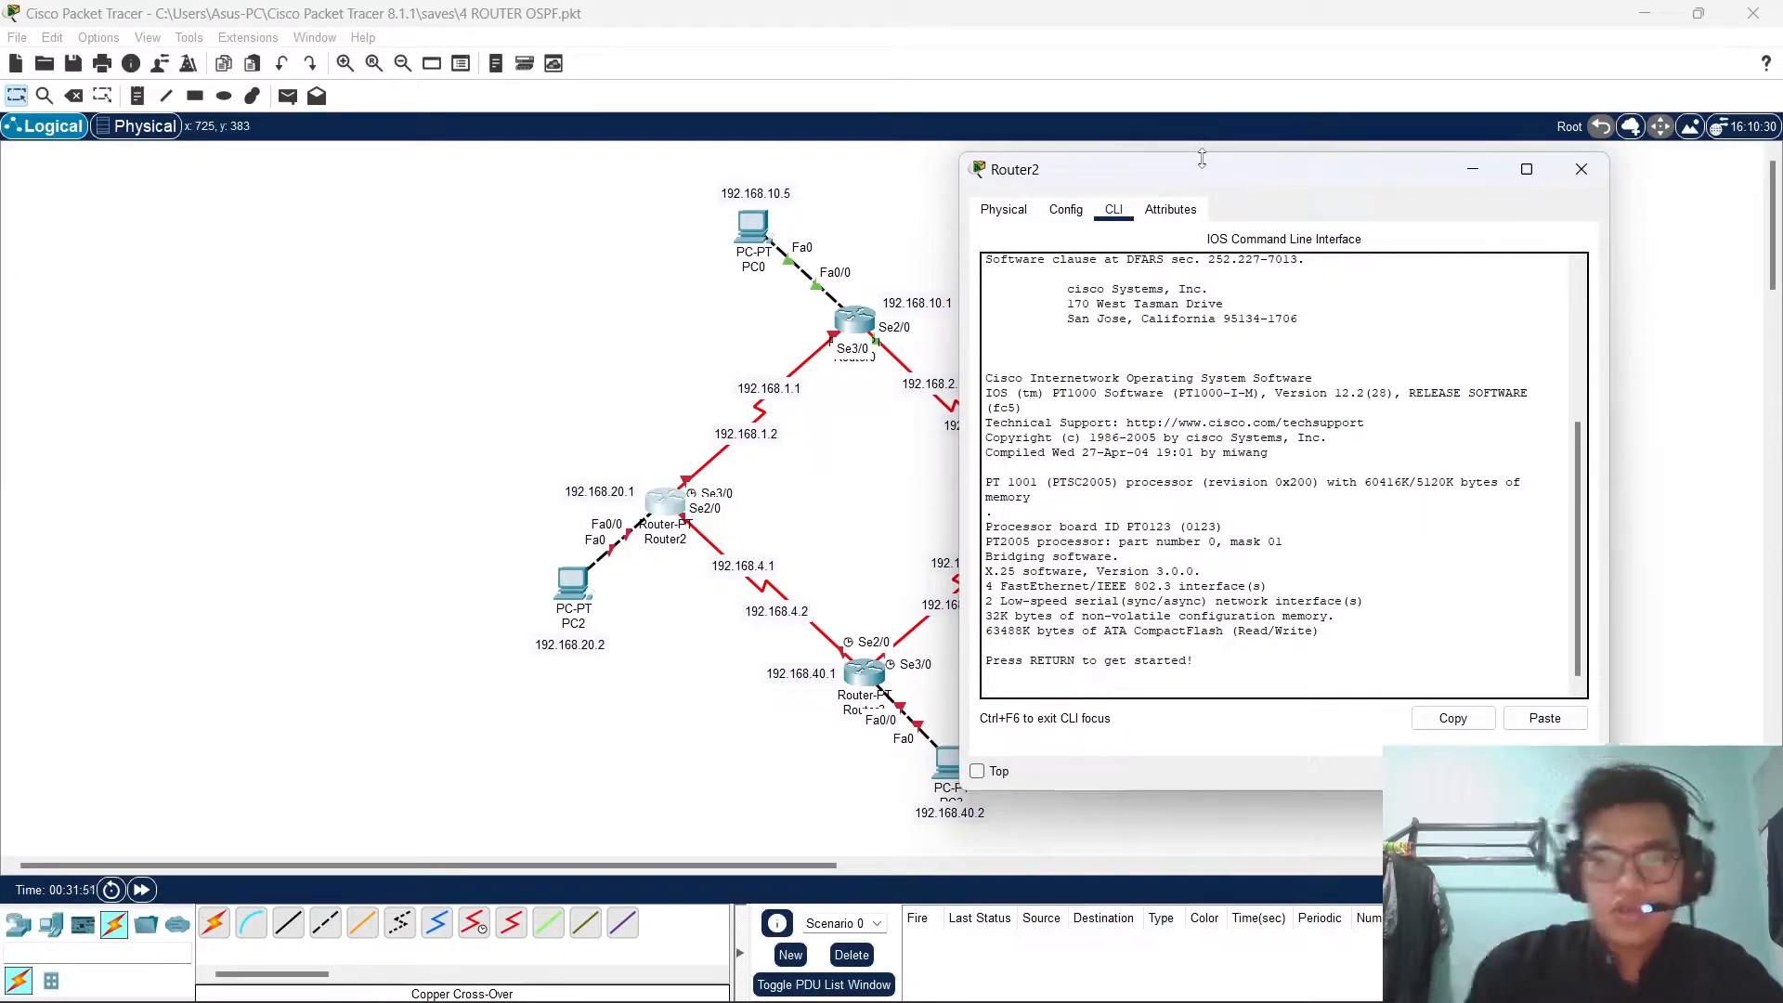
{"action": "left_click", "coordinate": [1187, 672]}
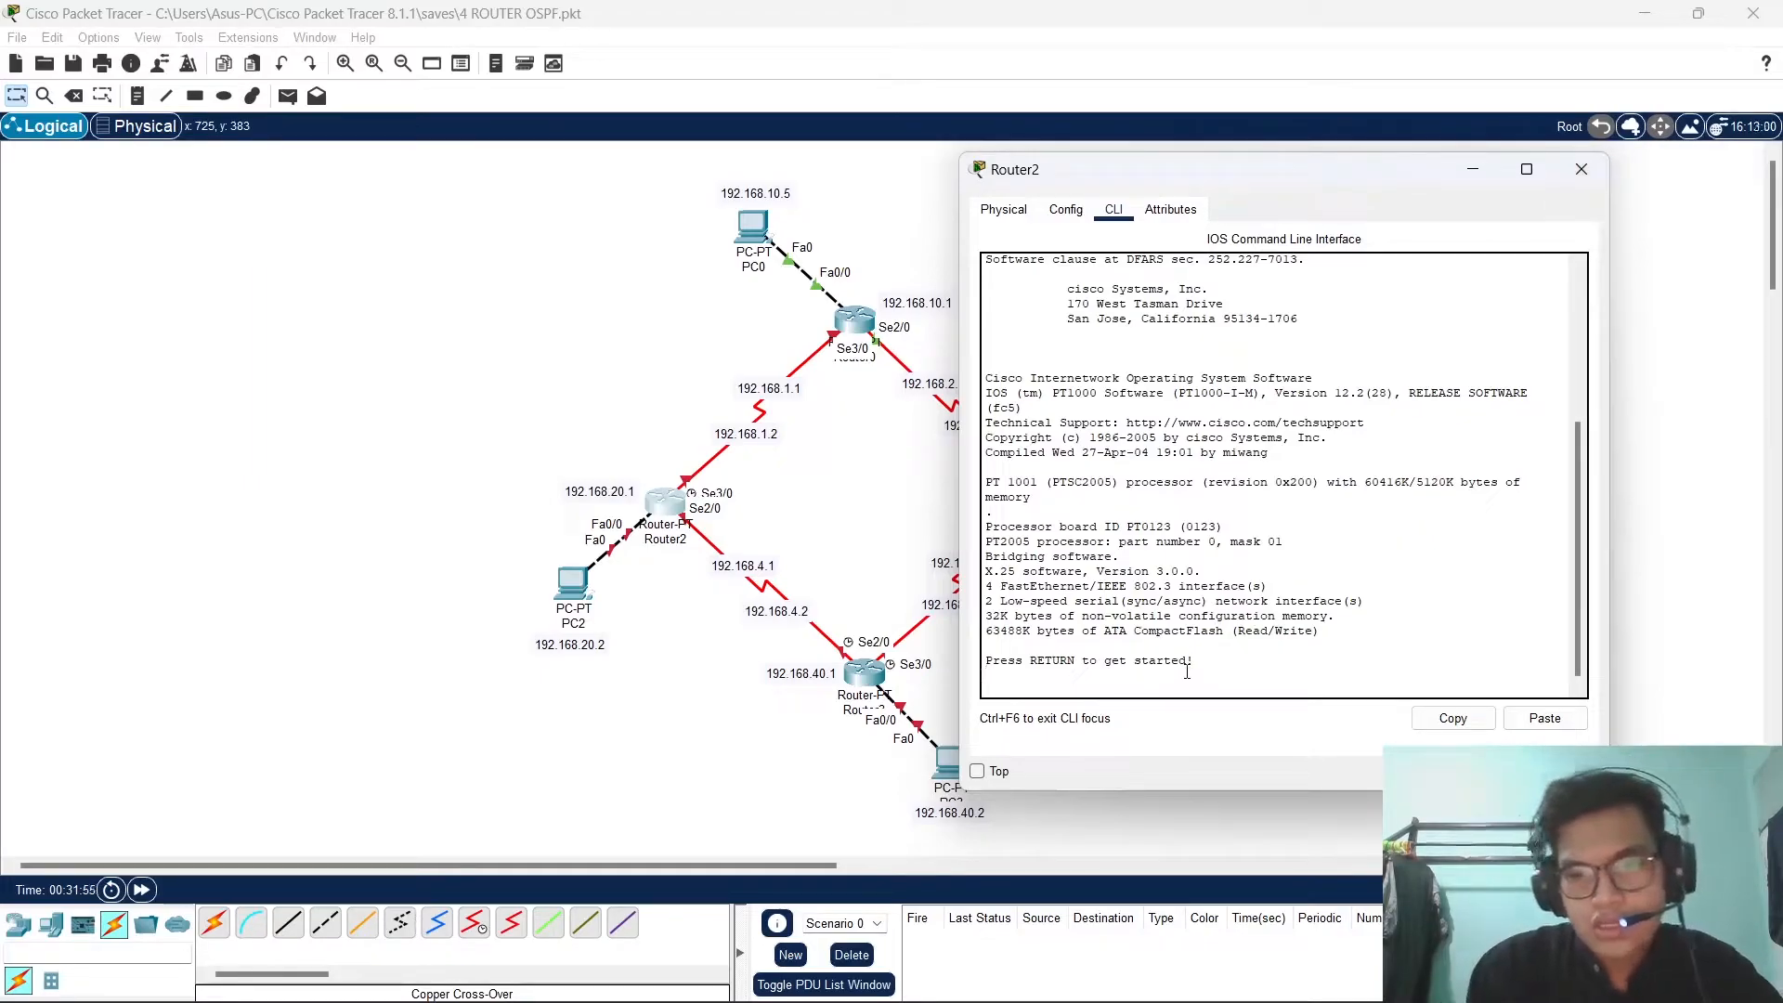
Start Router2's console session and enter global configuration mode with en and conf t.
{"action": "key", "text": "Return"}
{"action": "type", "text": "er>e"}
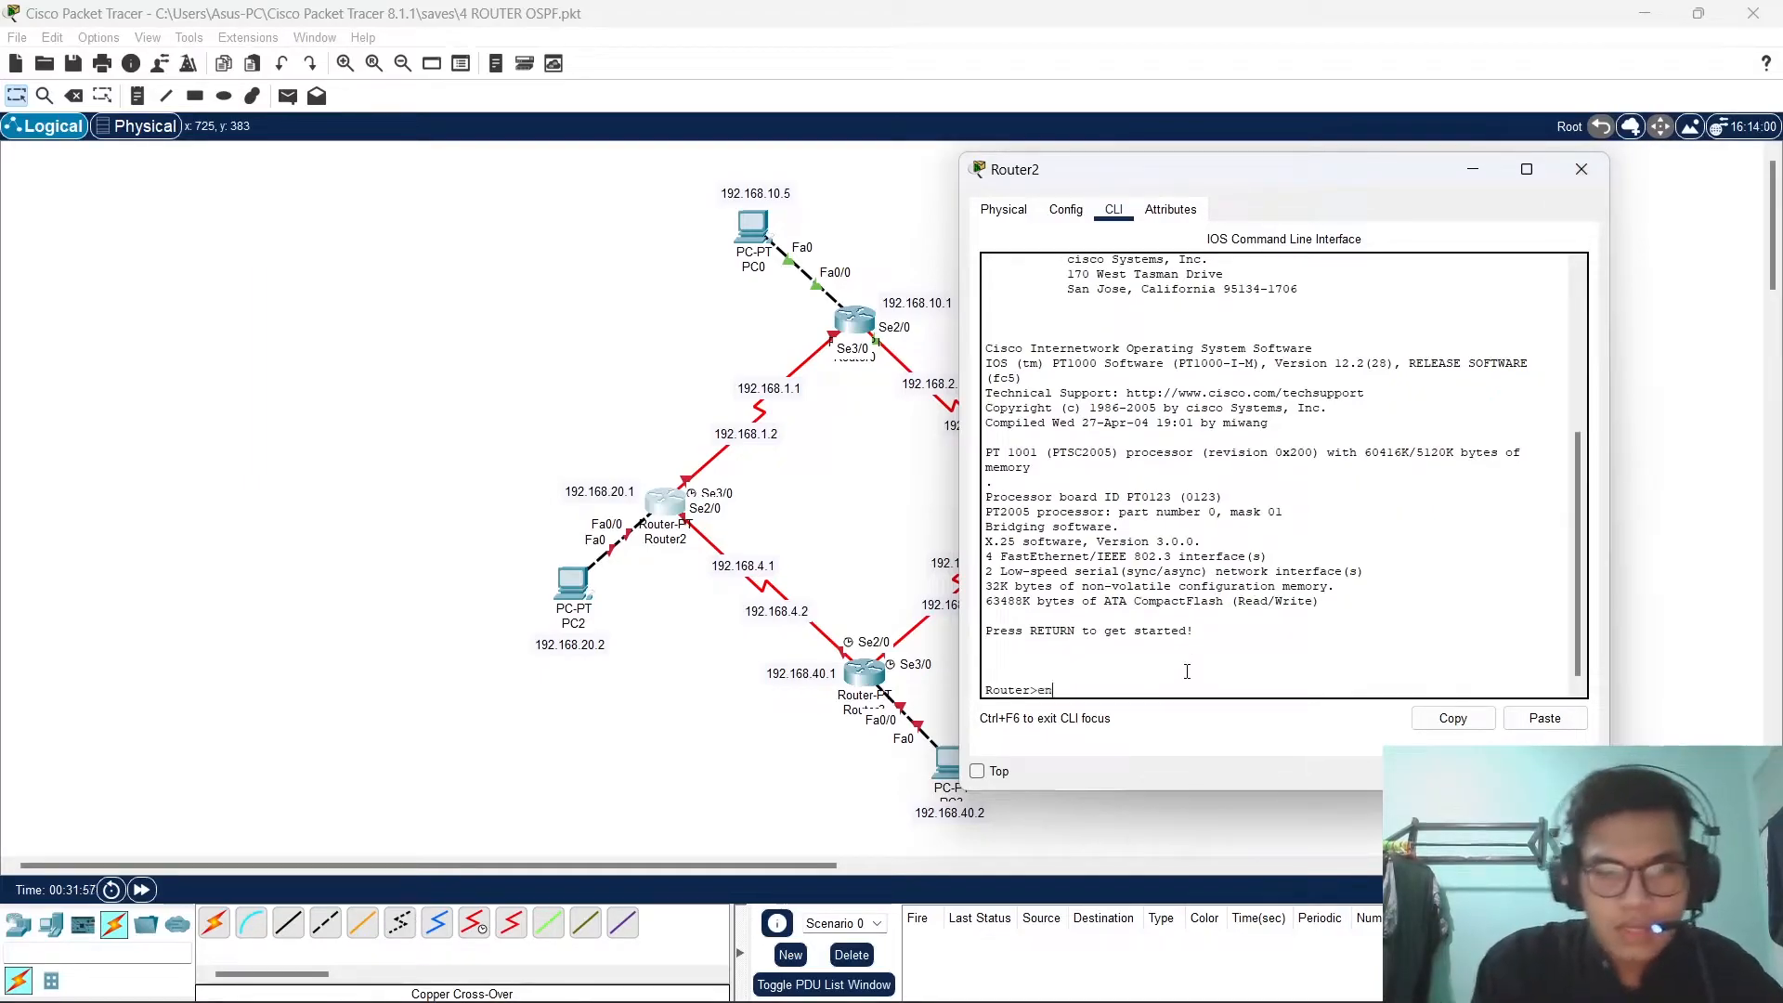
{"action": "type", "text": "n"}
{"action": "key", "text": "Return"}
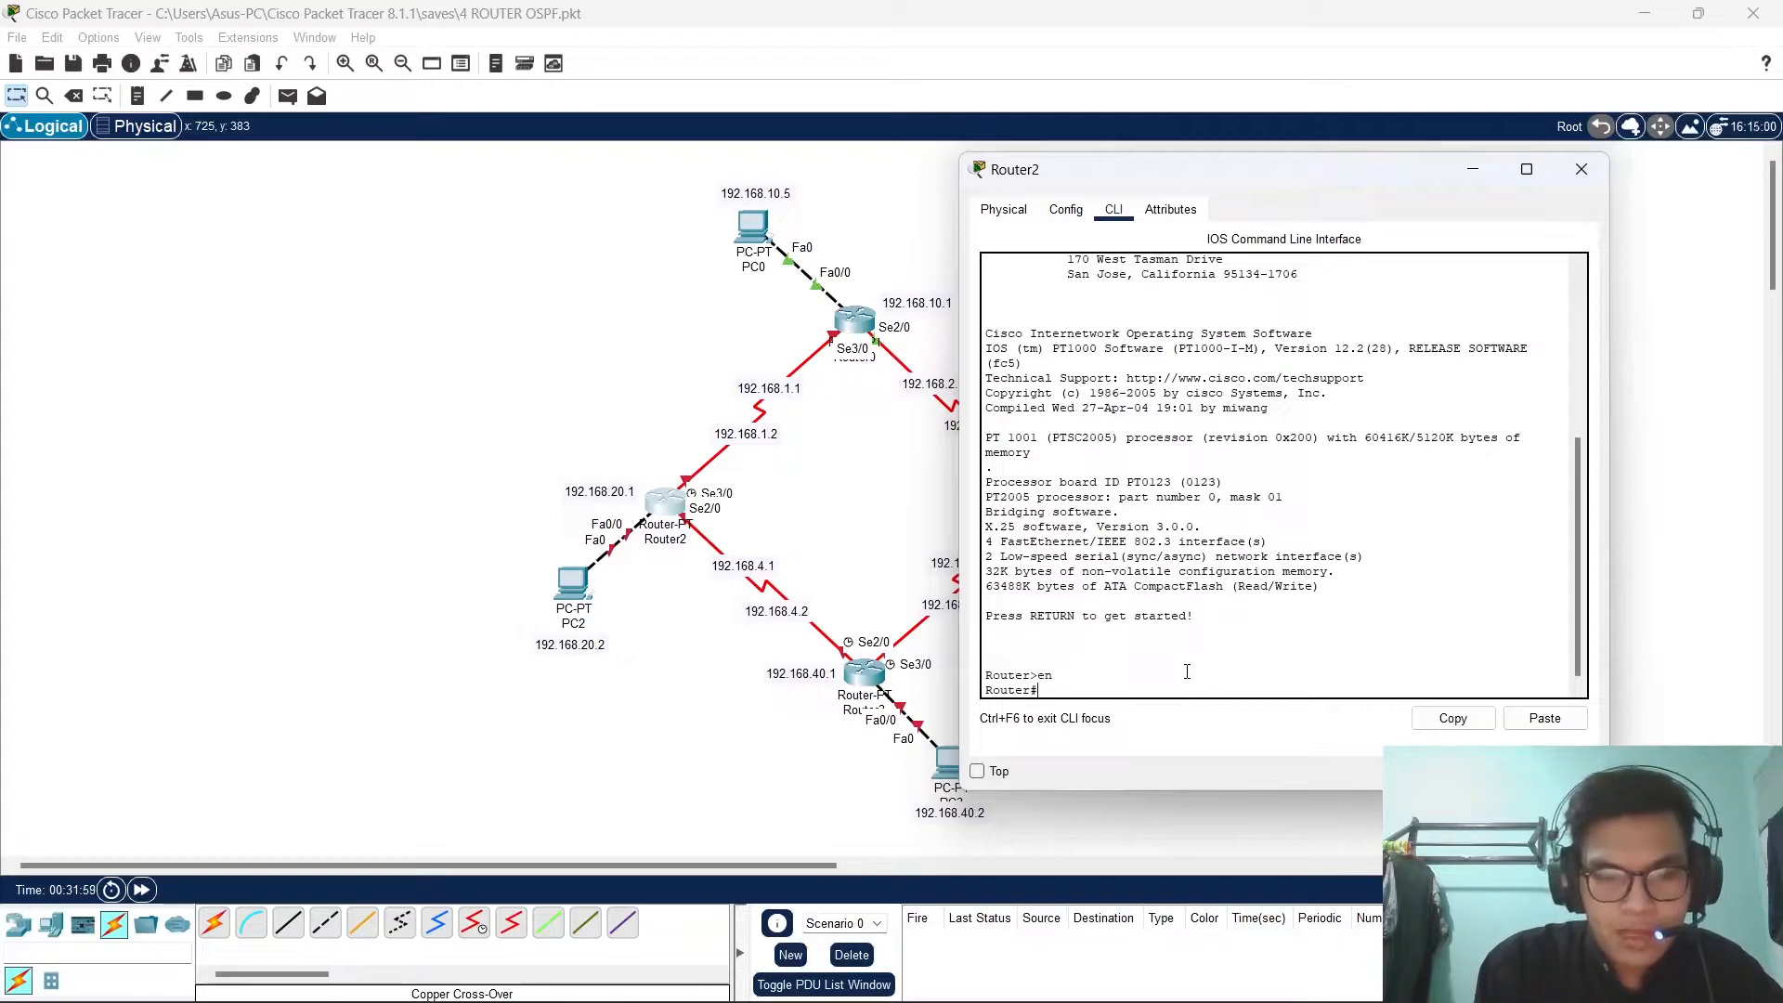
{"action": "type", "text": "conf t"}
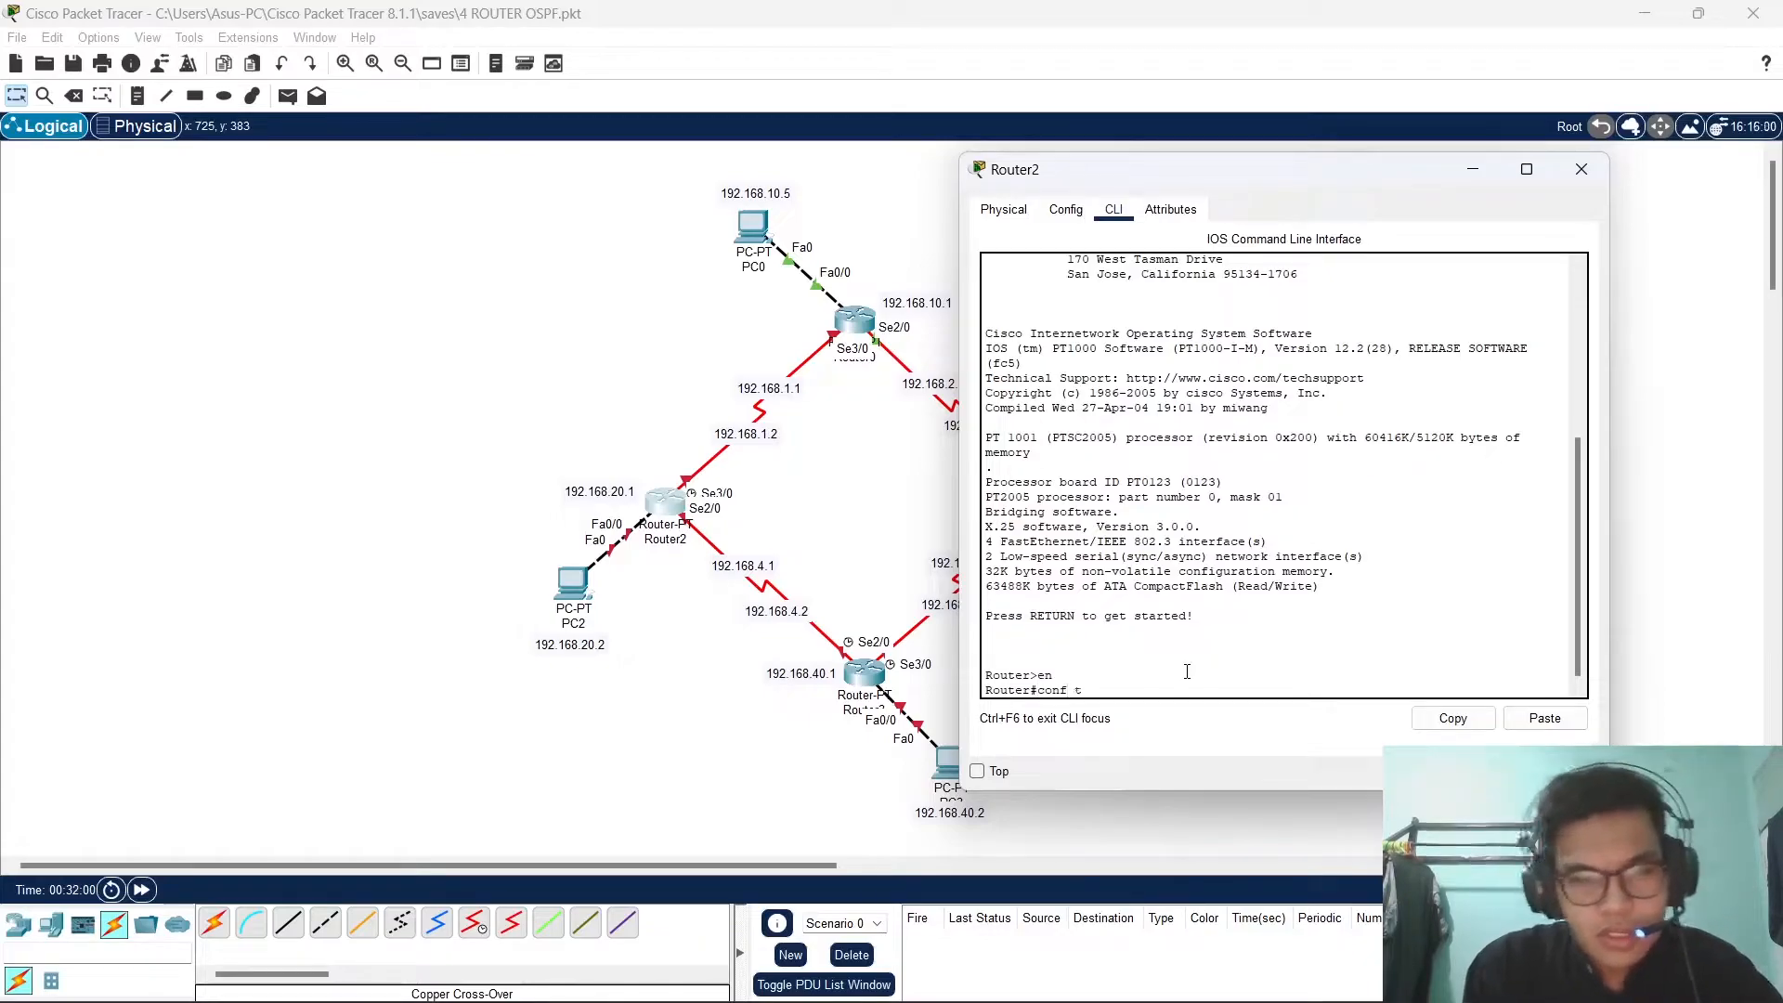
{"action": "key", "text": "Return"}
Assign IP address 192.168.4.1 with mask 255.255.255.0 to Router2's serial interface 2/0.
{"action": "type", "text": "int se"}
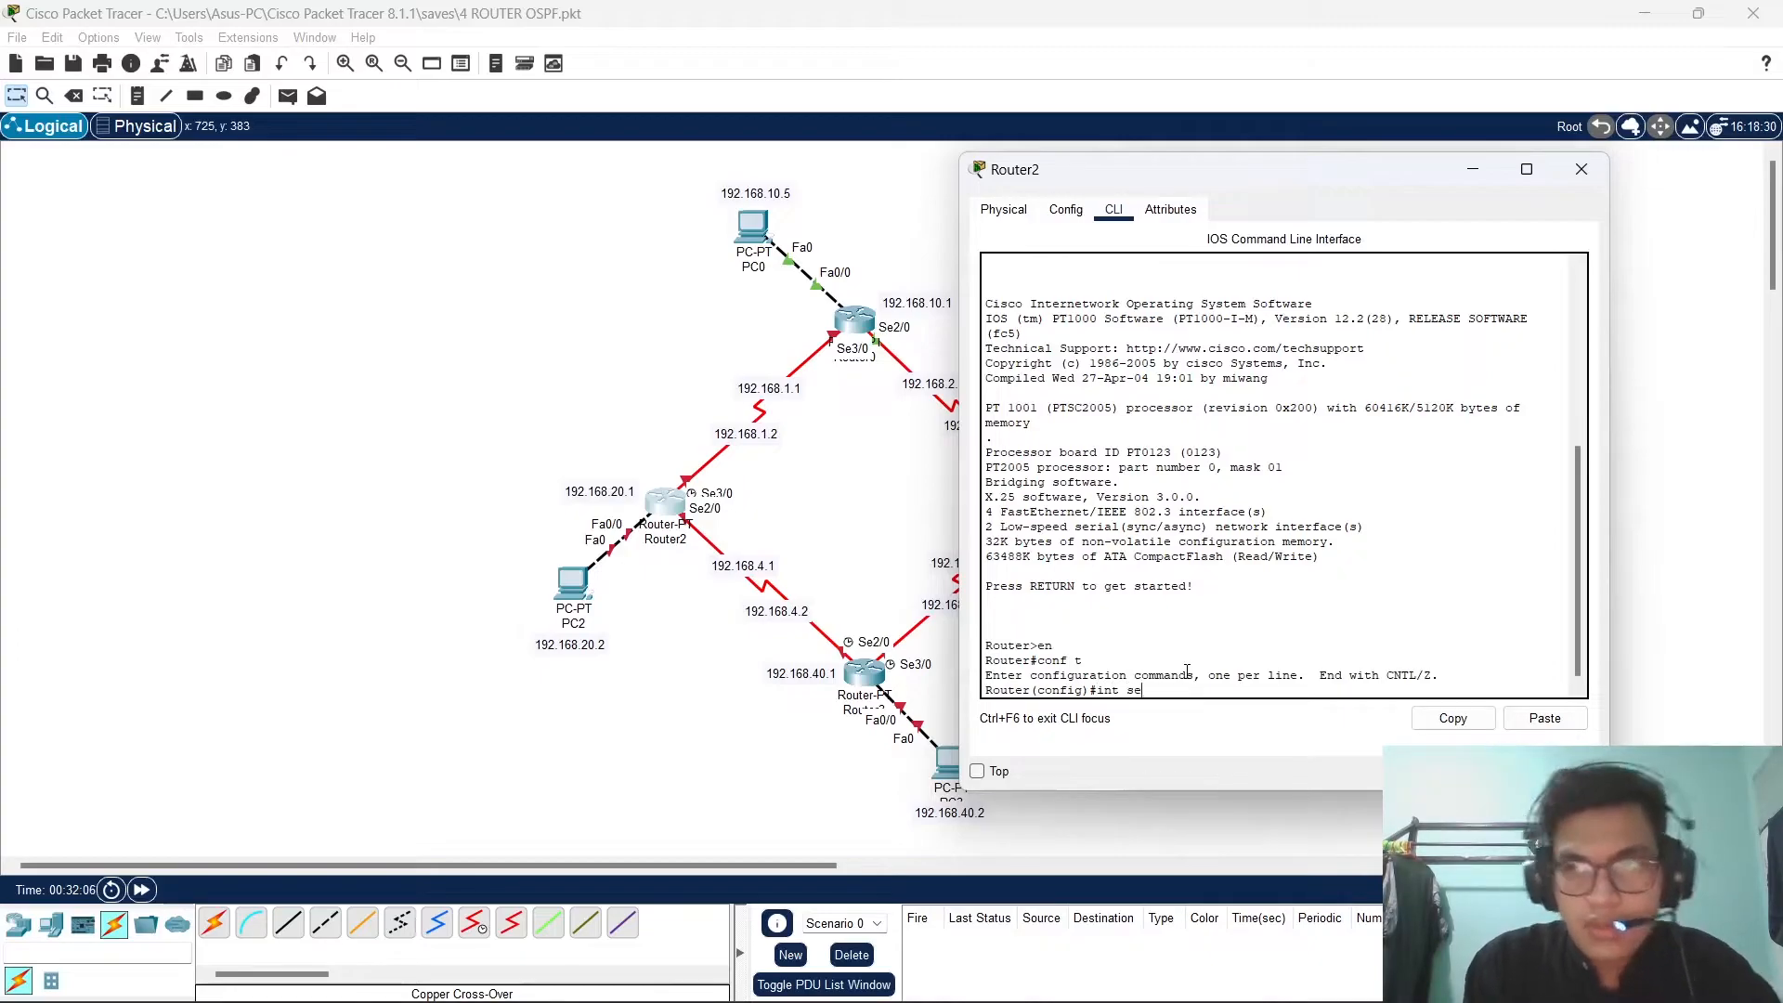
{"action": "type", "text": " 2/0"}
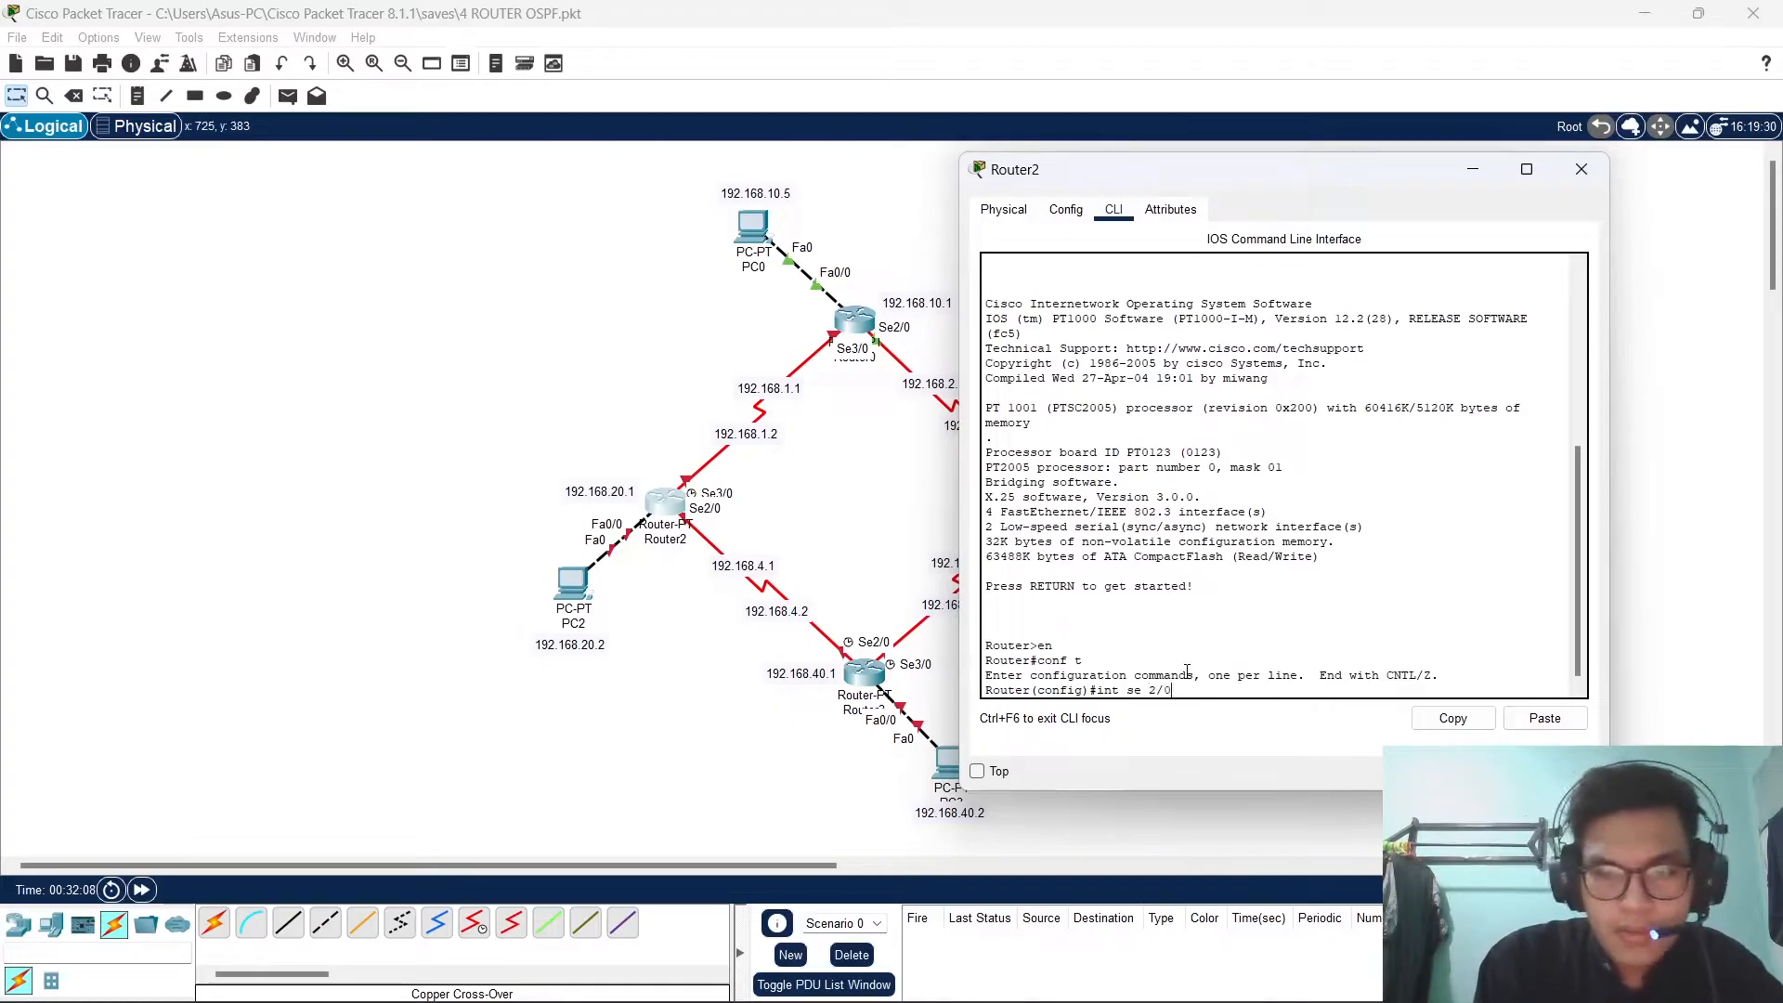
{"action": "key", "text": "Return"}
{"action": "type", "text": "ip"}
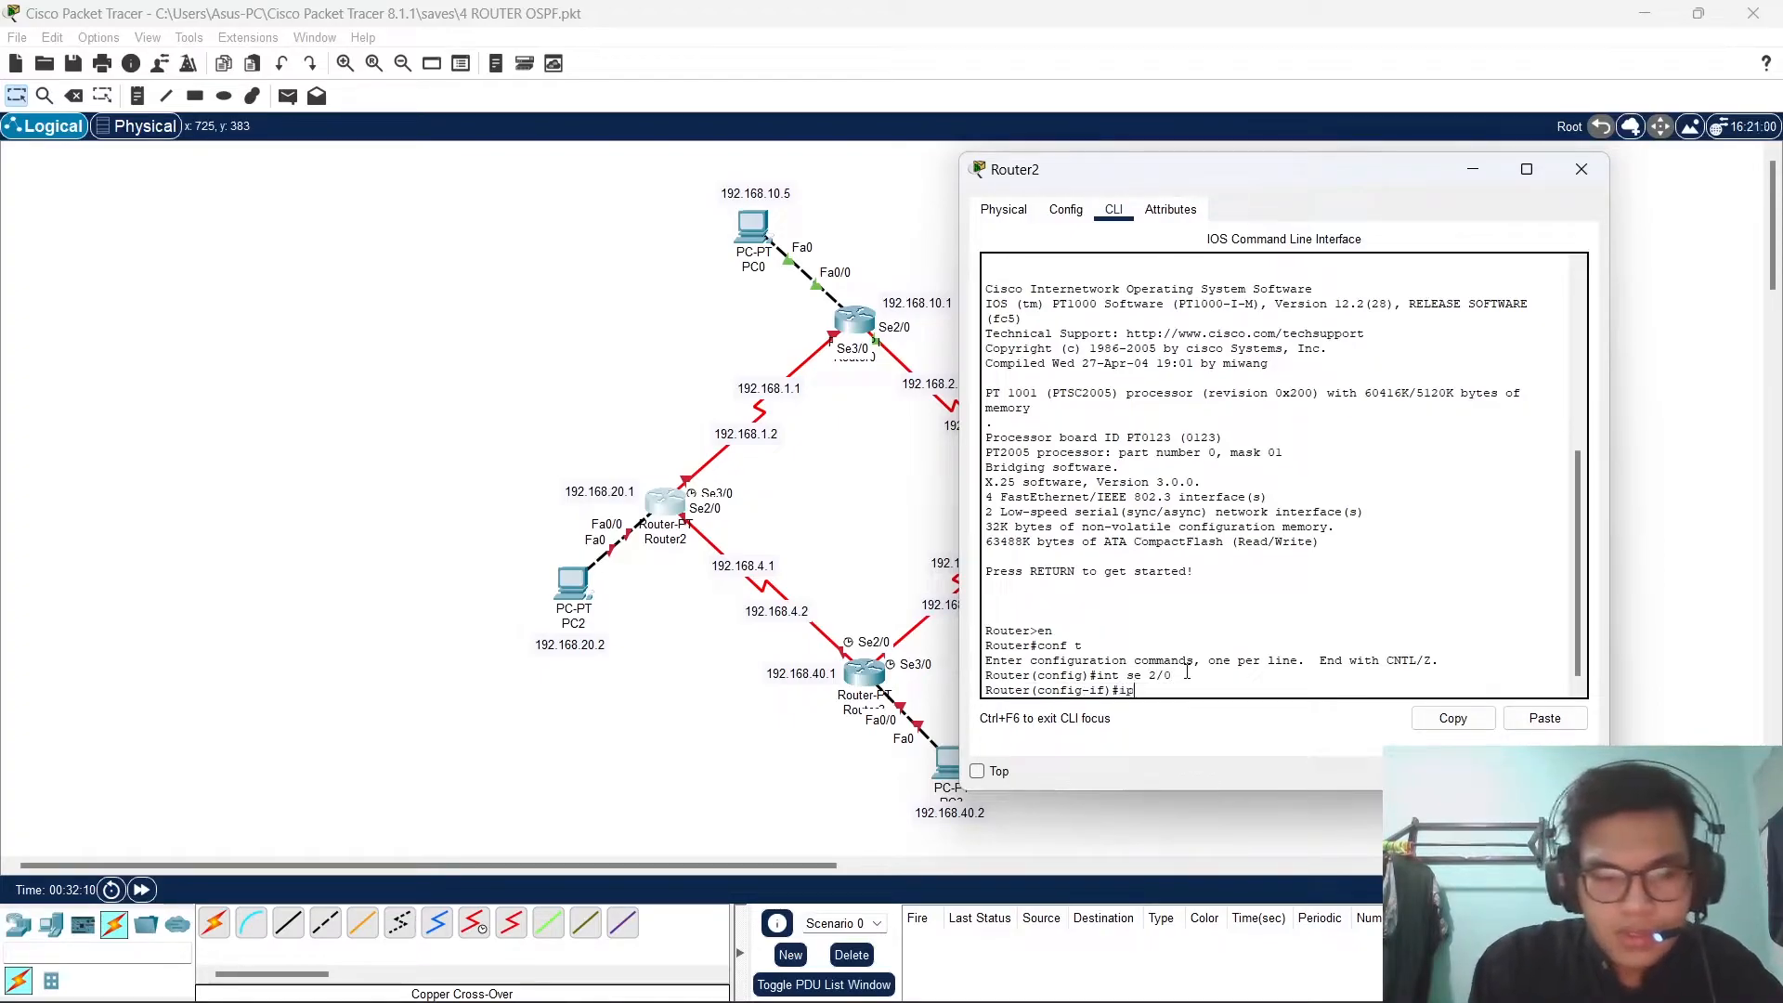
{"action": "type", "text": " add 192"}
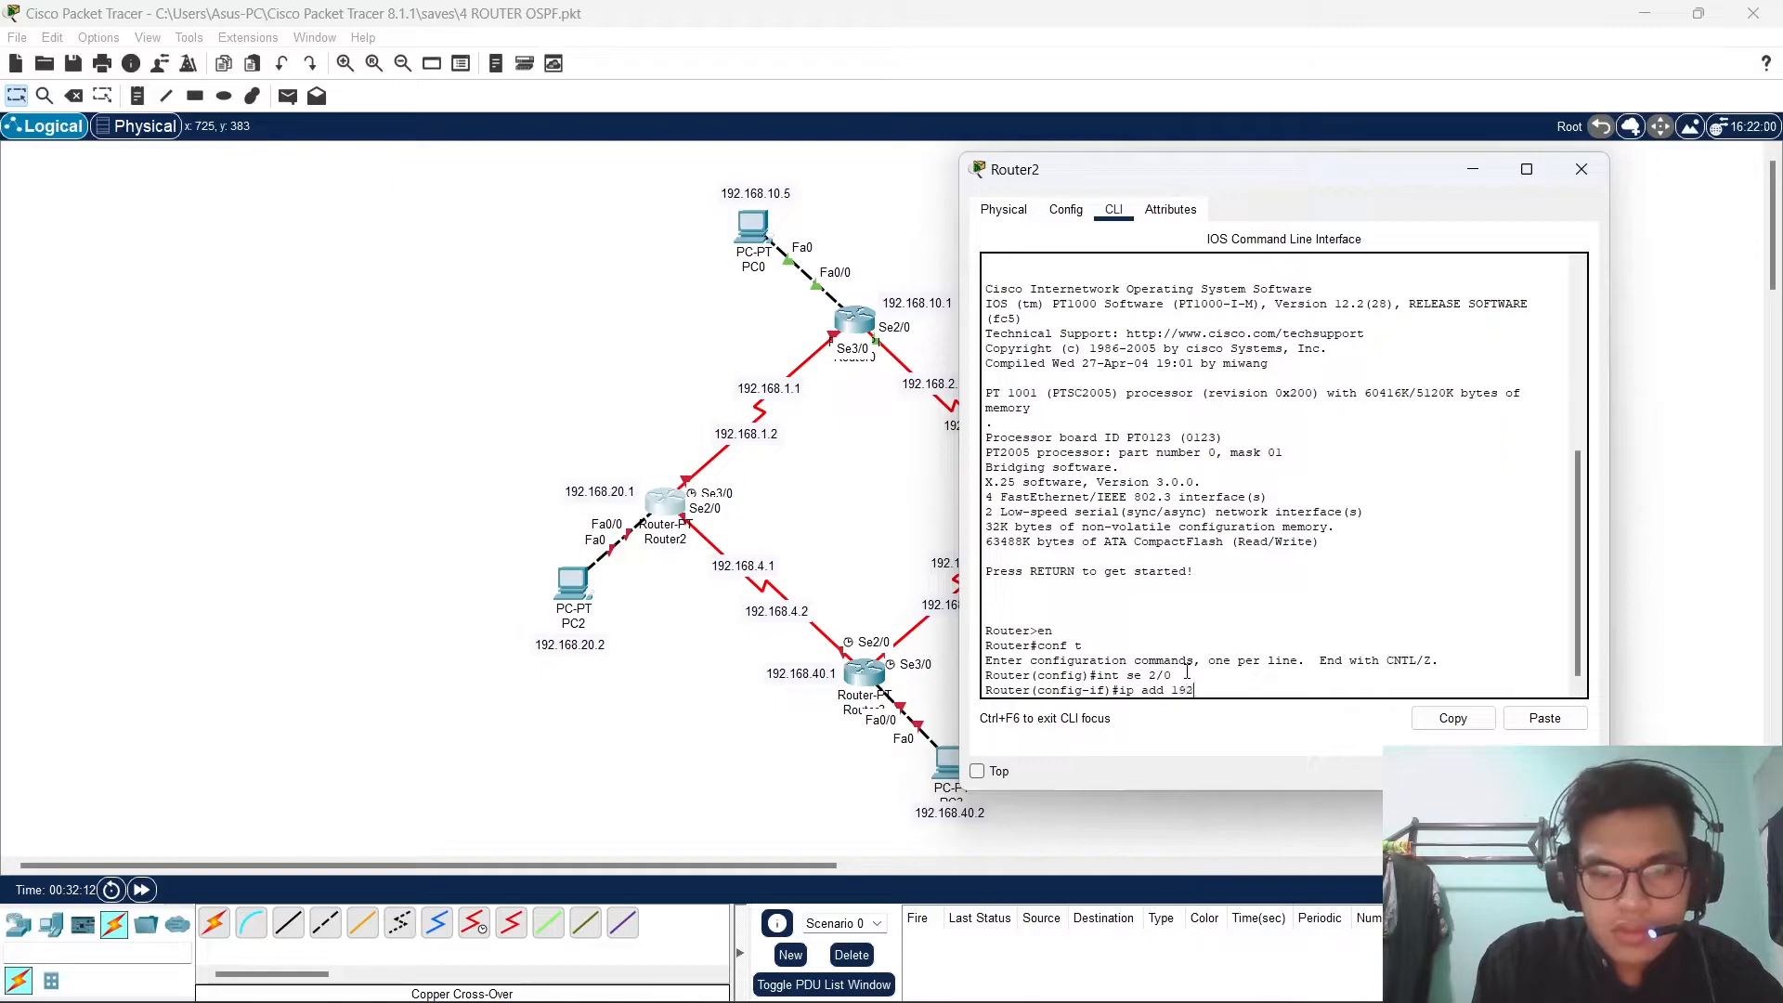
{"action": "type", "text": ".168.4.1"}
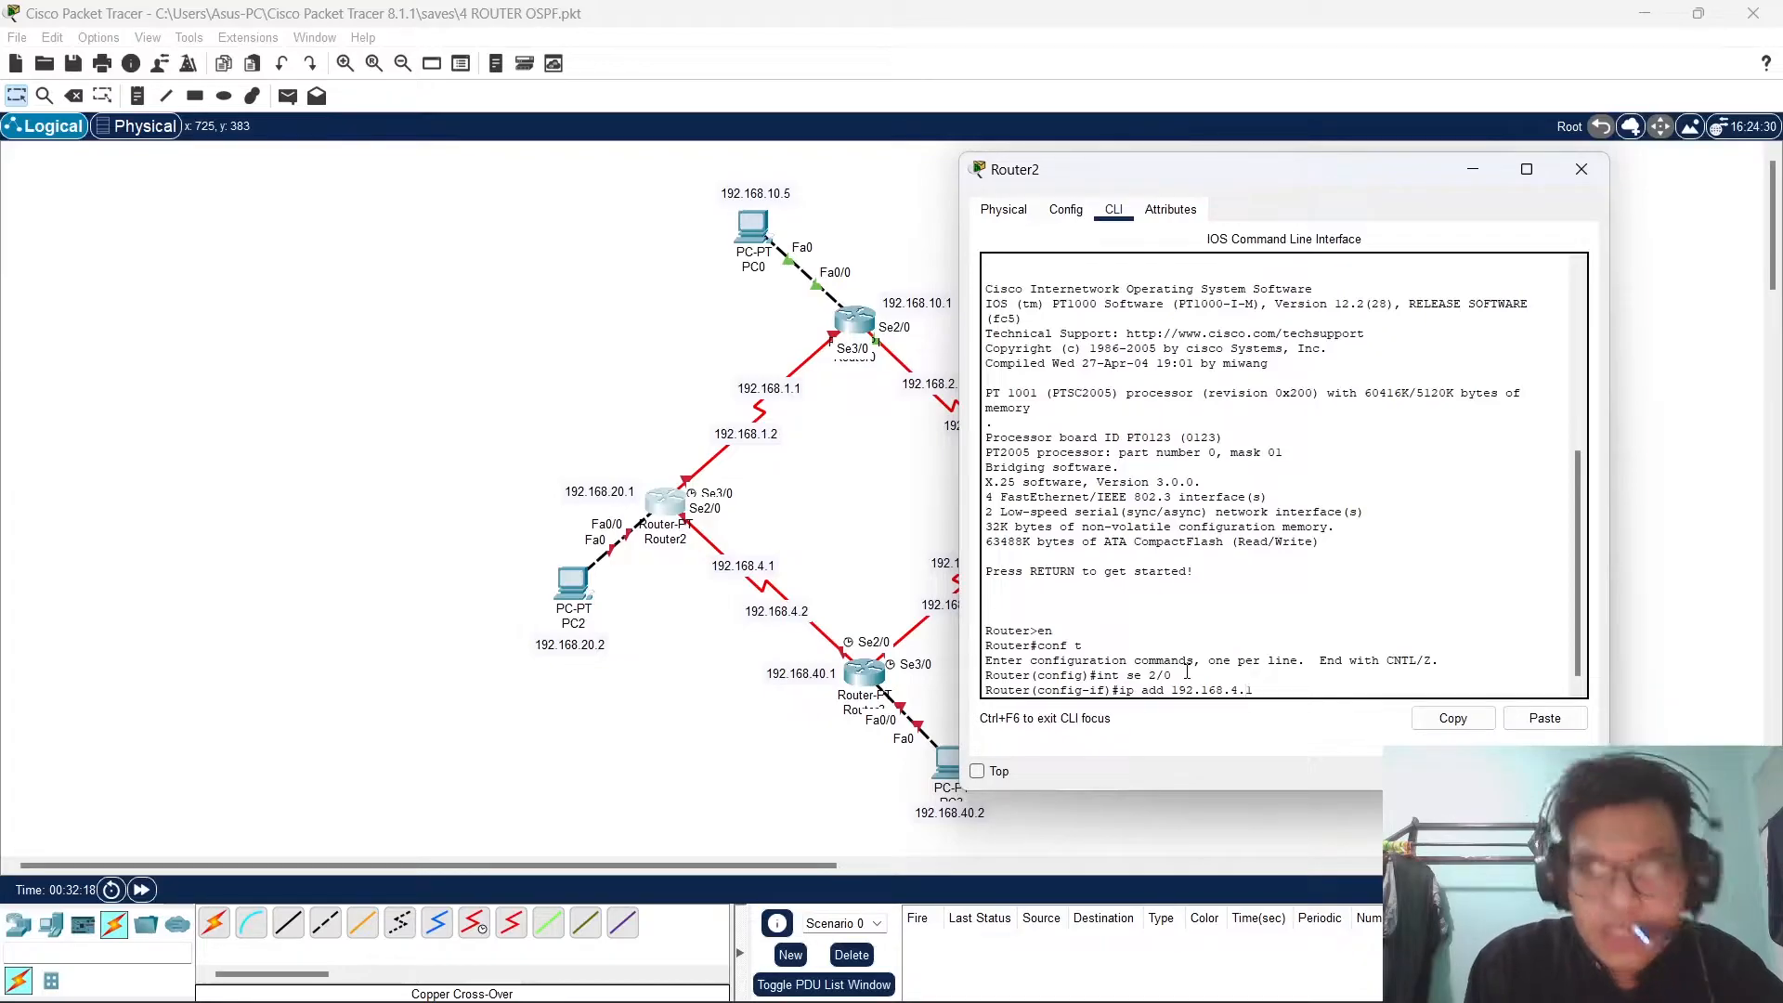
{"action": "type", "text": "255"}
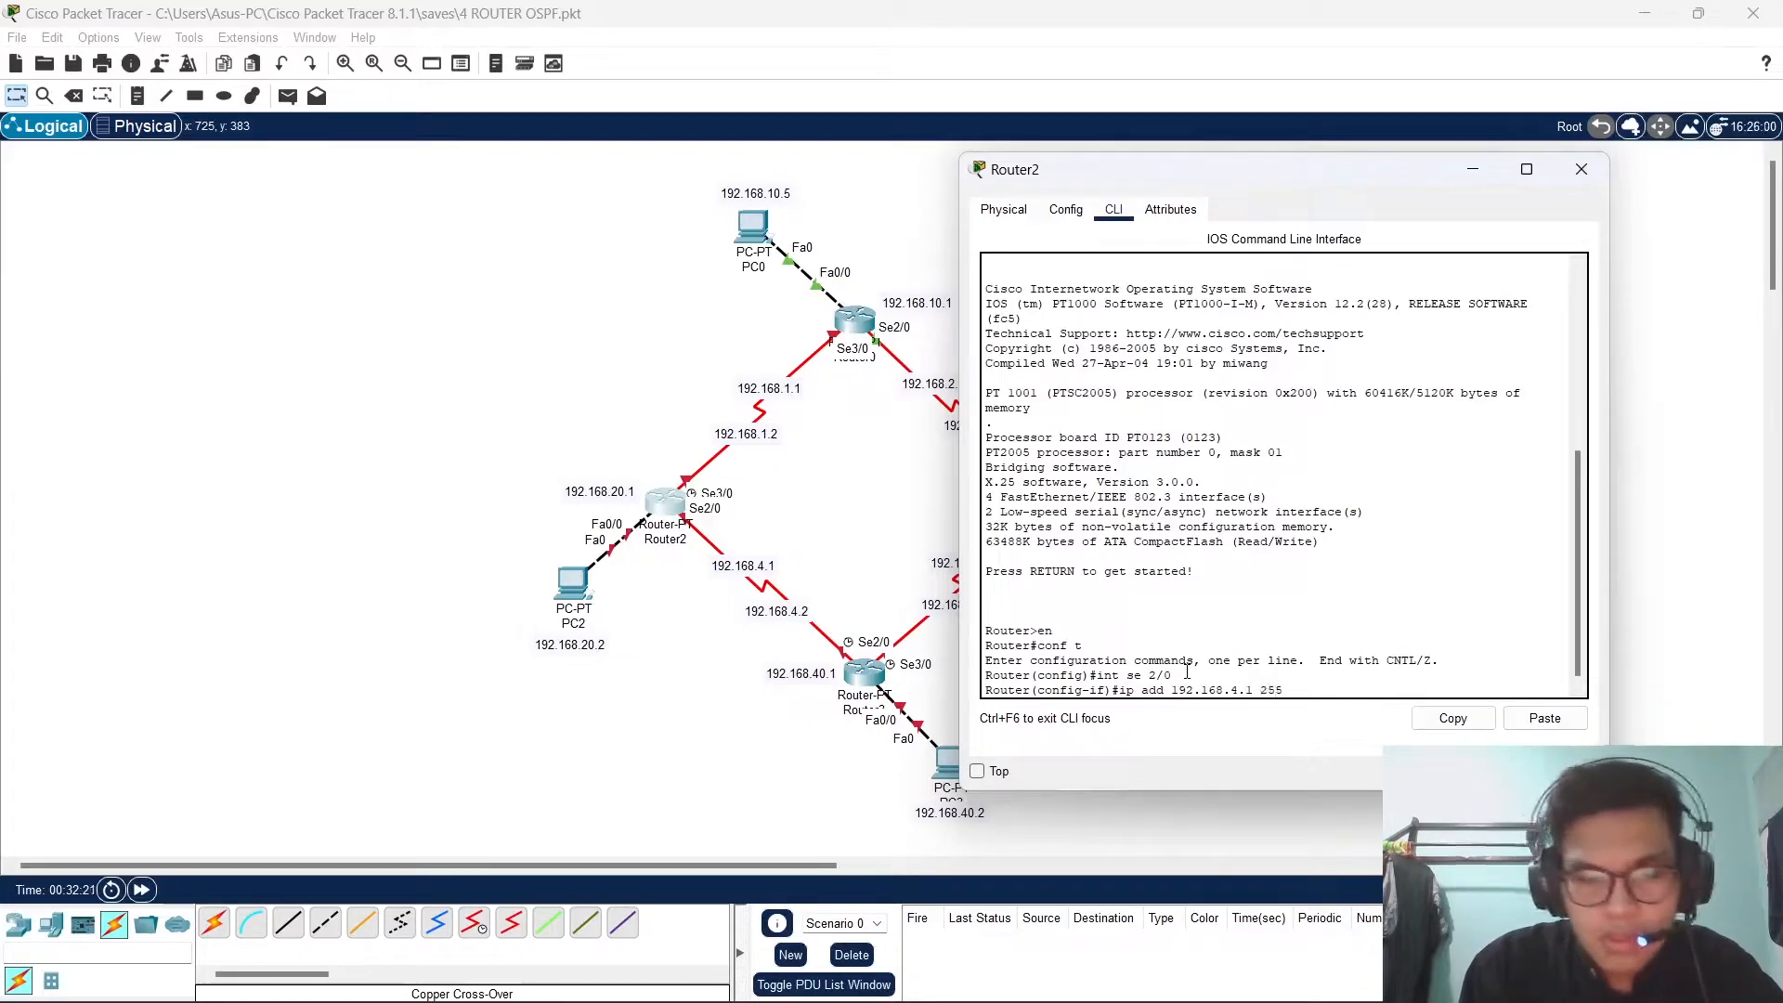
{"action": "type", "text": "2"}
{"action": "key", "text": "BackSpace"}
{"action": "key", "text": "BackSpace"}
{"action": "type", "text": "5.255.255.0"}
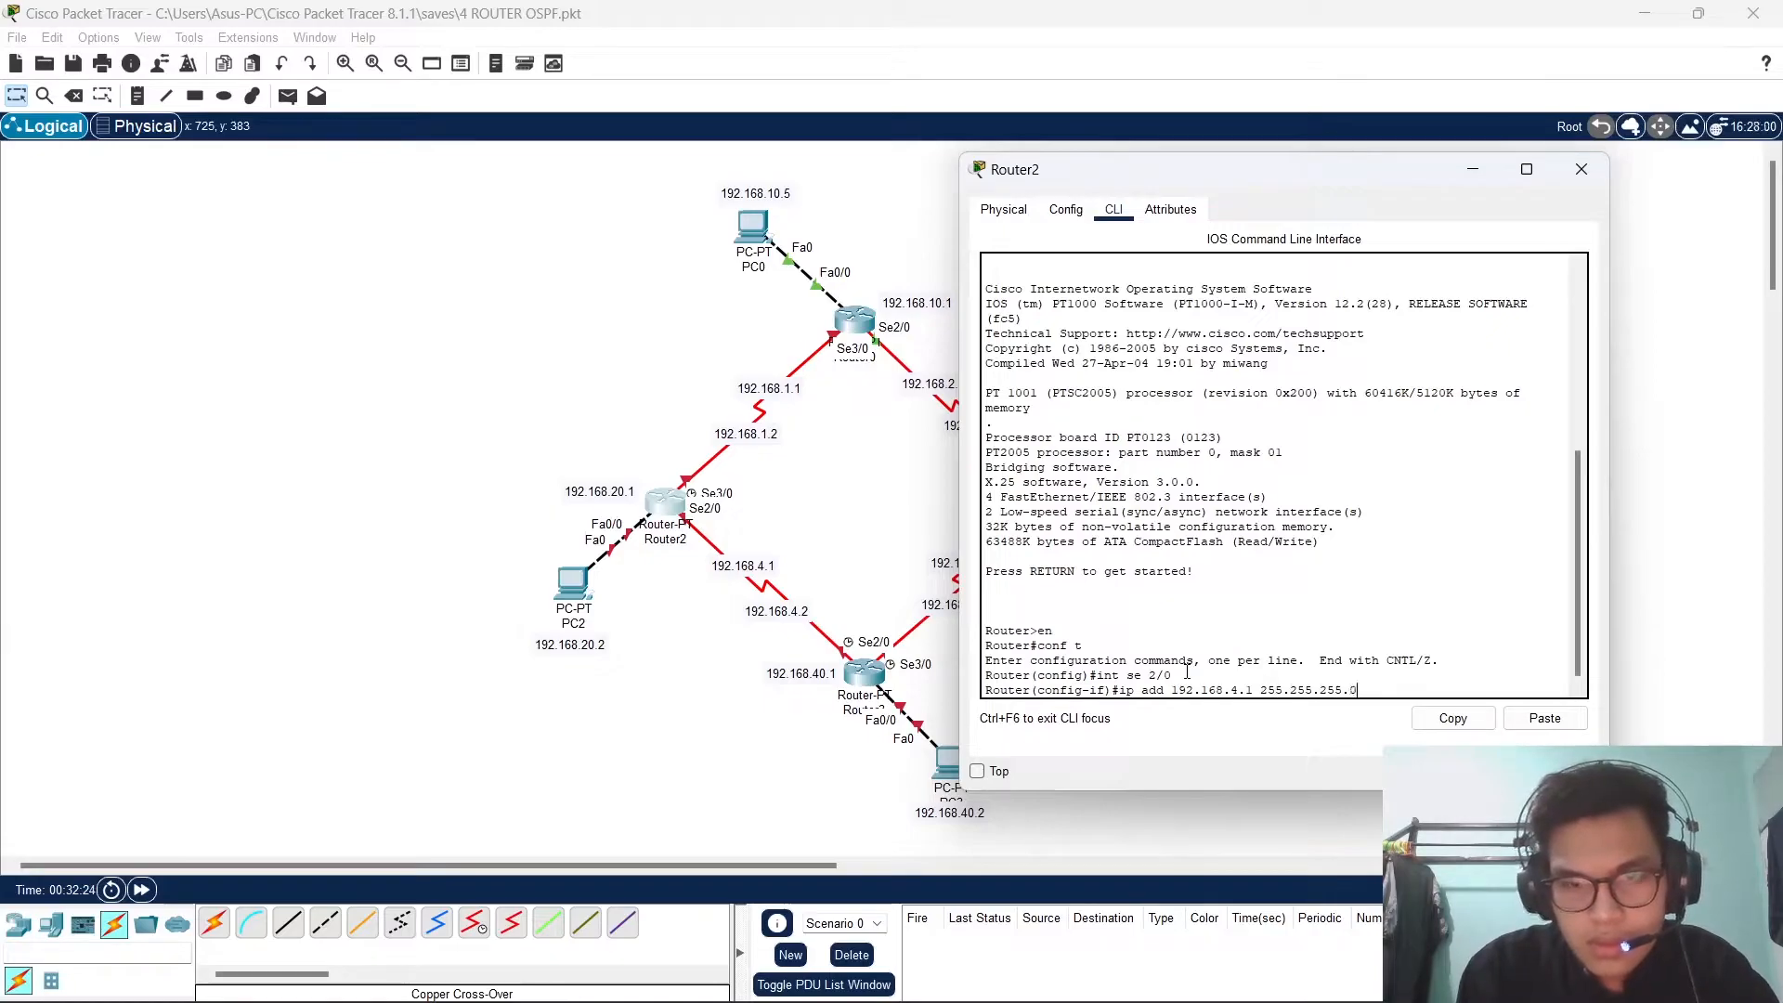
{"action": "key", "text": "Return"}
Enable Router2's serial interface 2/0 with no sh and exit to global configuration mode.
{"action": "type", "text": "no sh"}
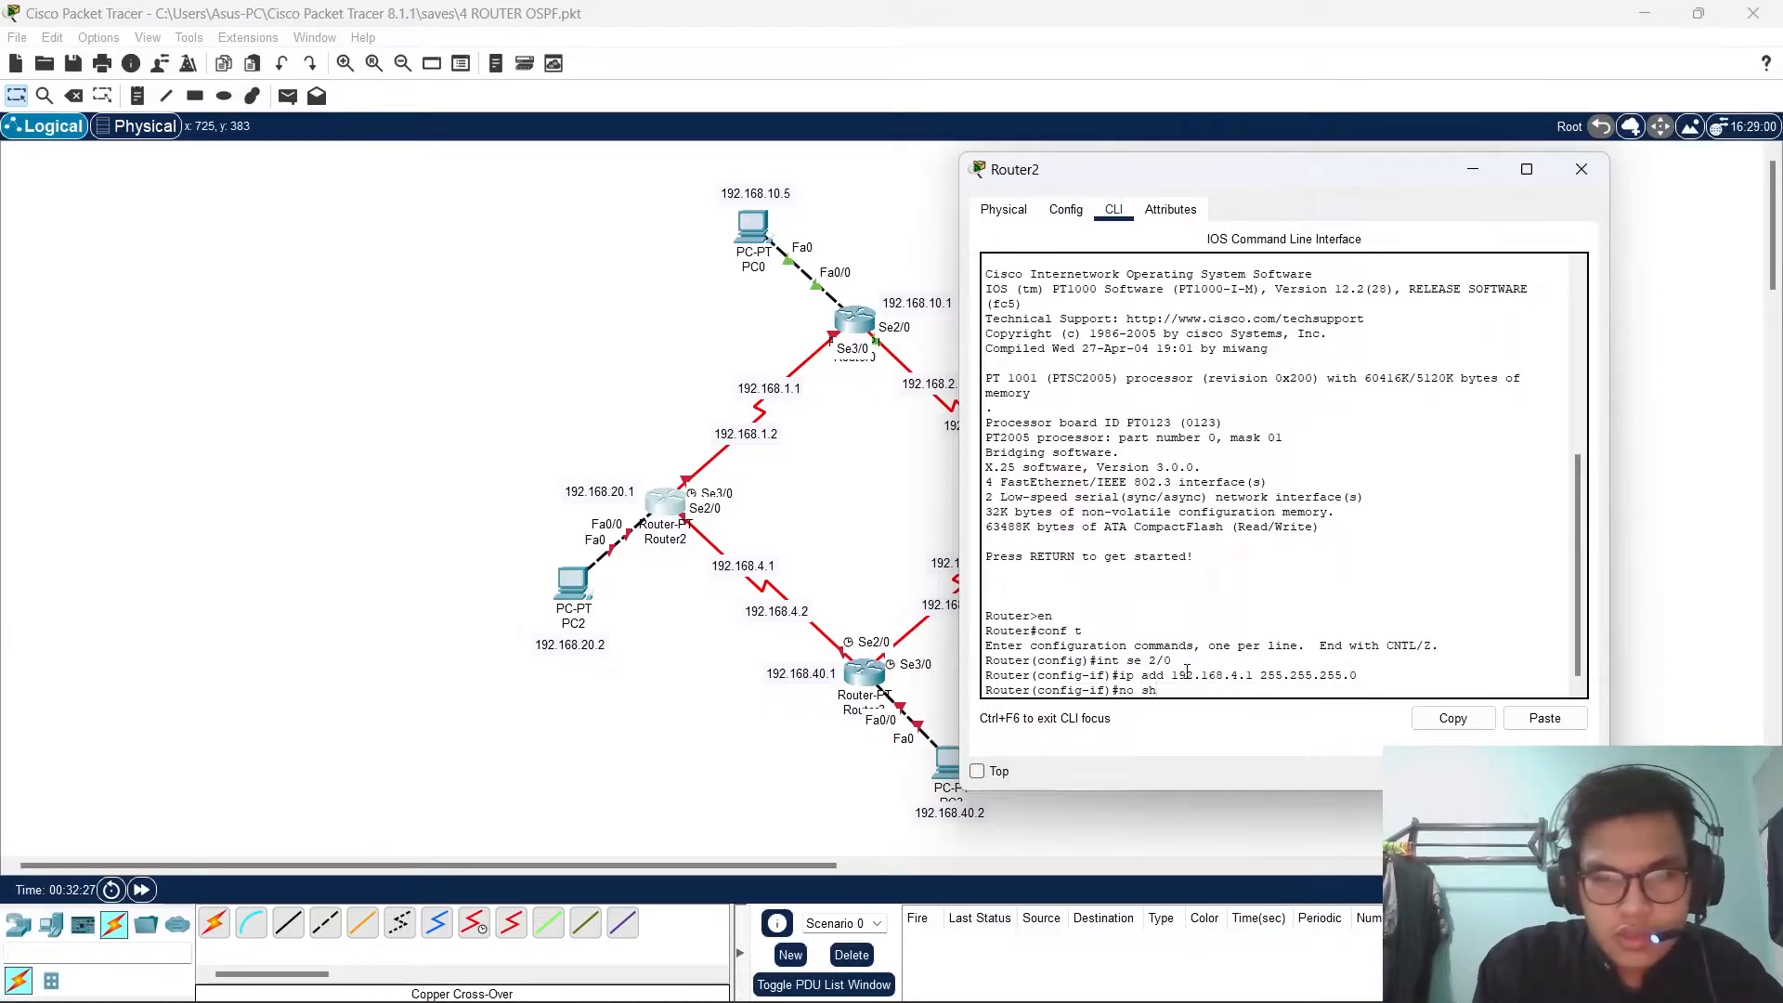
{"action": "key", "text": "Return"}
{"action": "key", "text": "BackSpace"}
{"action": "type", "text": "exit"}
{"action": "key", "text": "Return"}
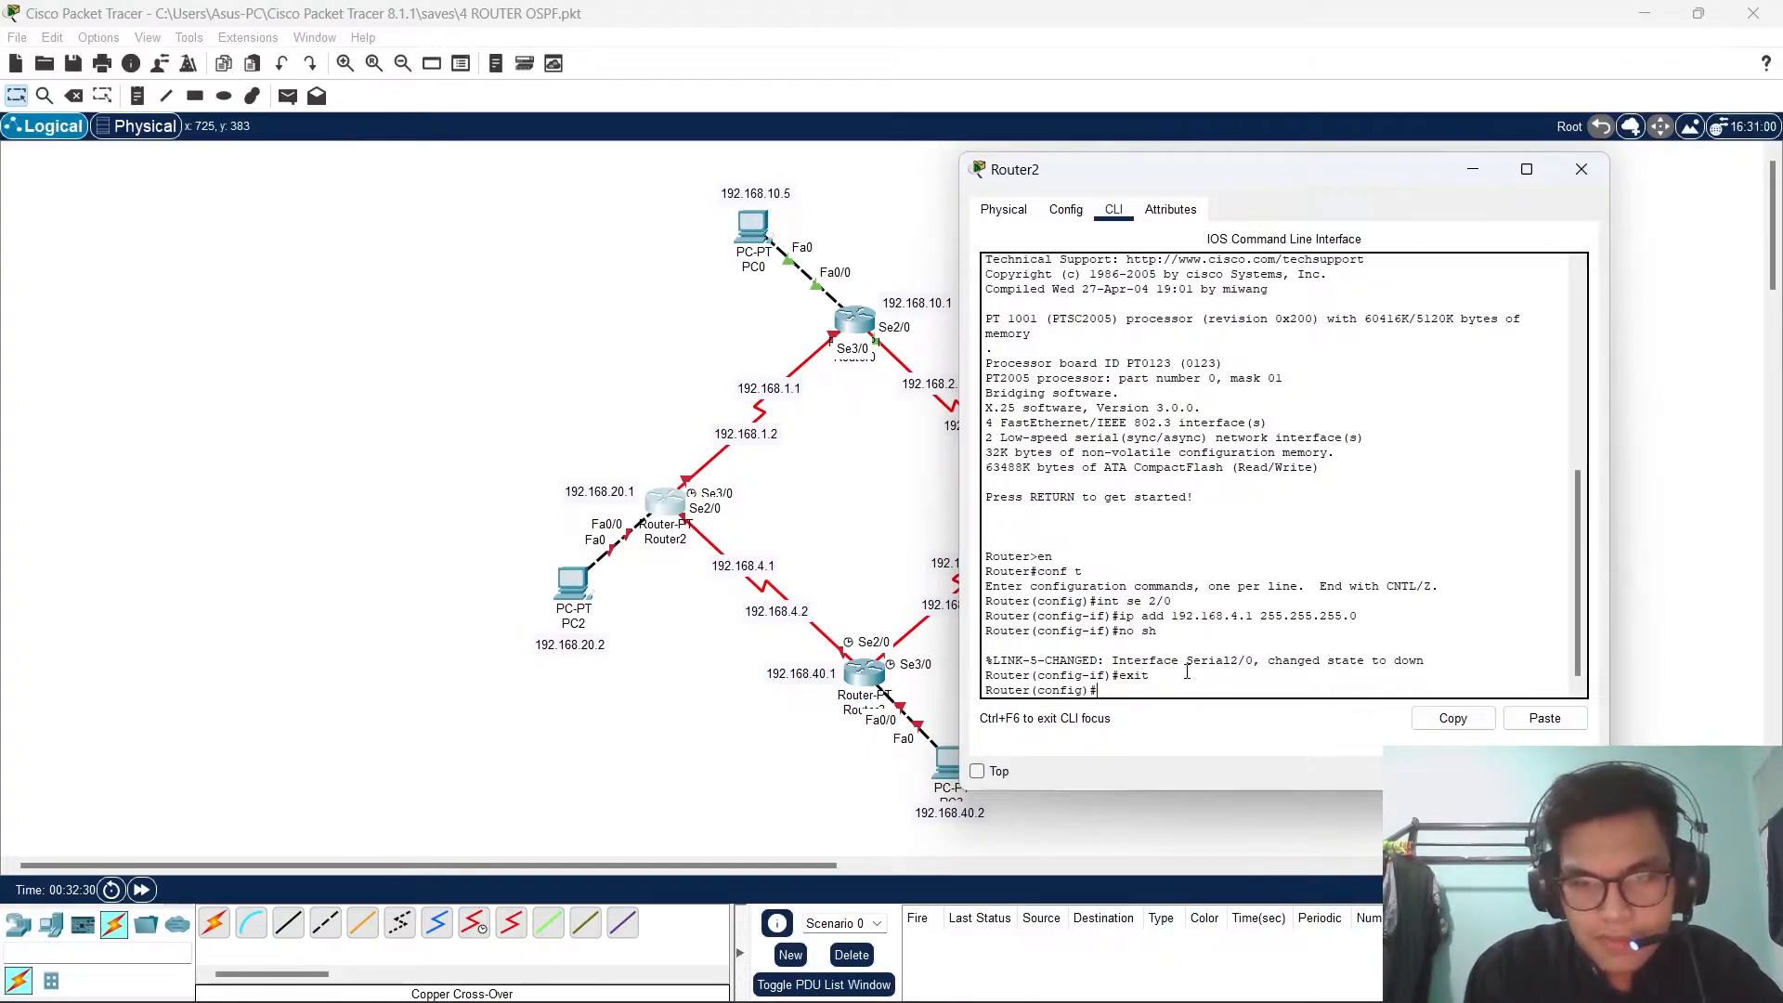
Assign IP address 192.168.1.2 with mask 255.255.255.0 to Router2's serial interface 3/0.
{"action": "type", "text": "int"}
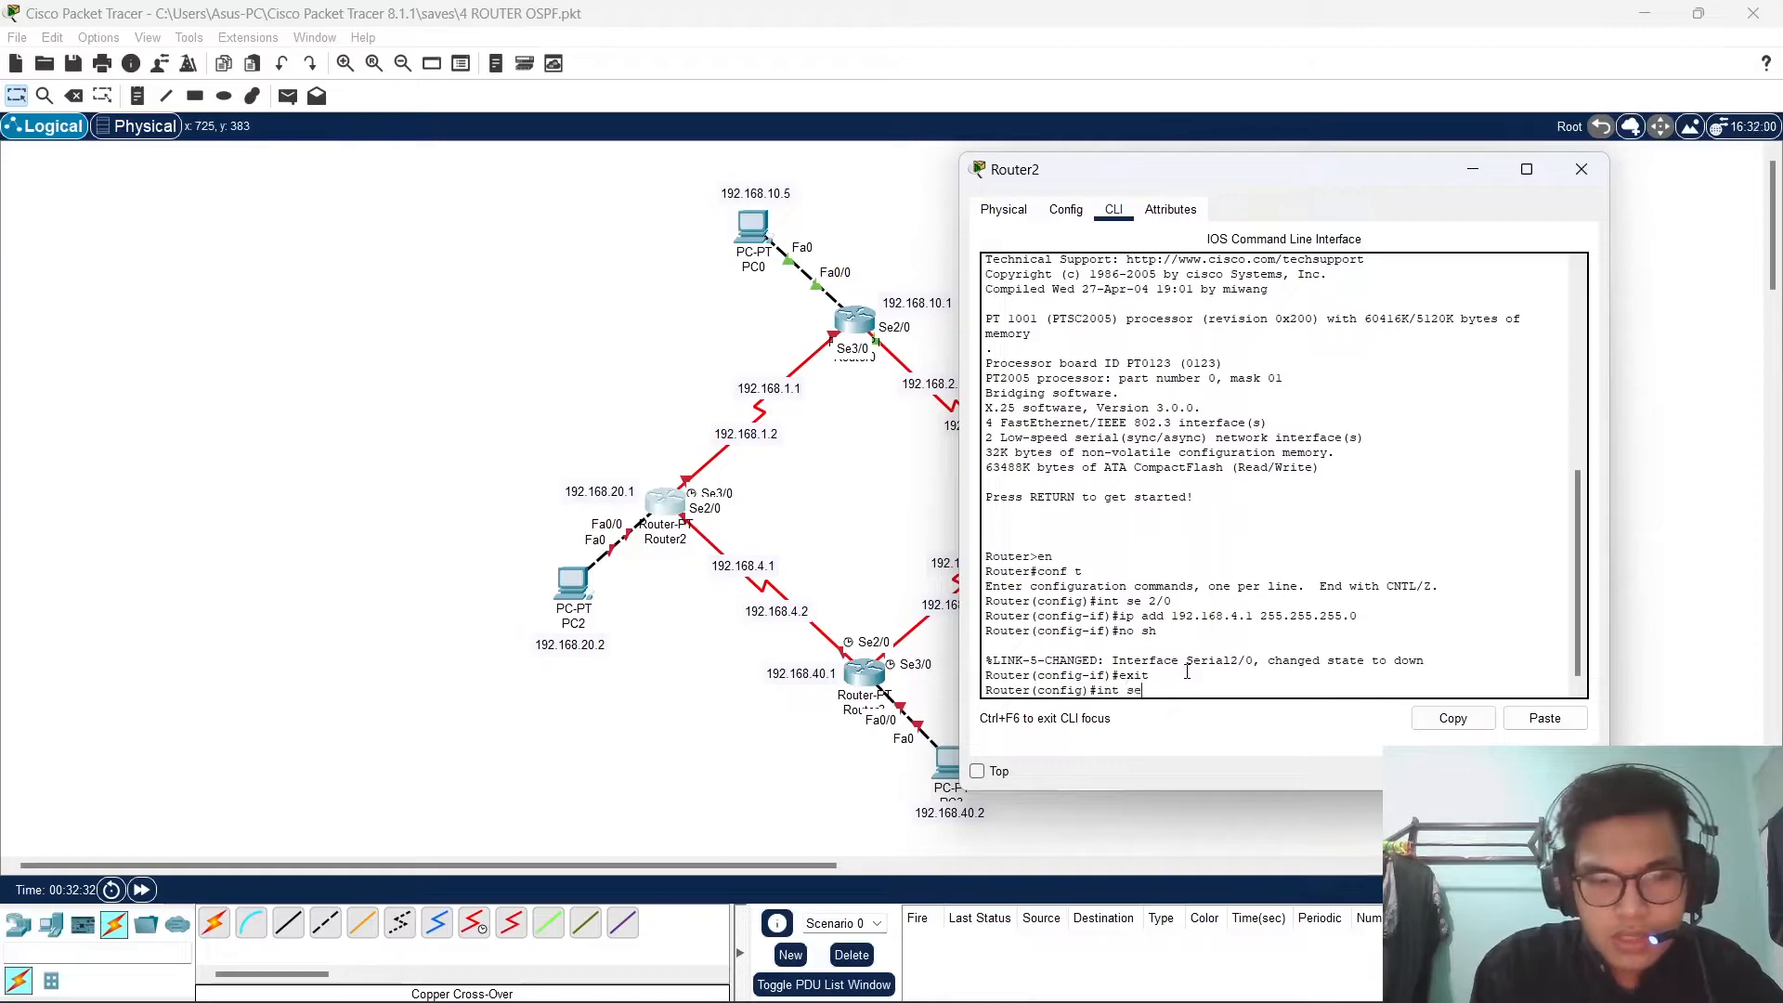
{"action": "type", "text": "se 3/0"}
{"action": "key", "text": "Return"}
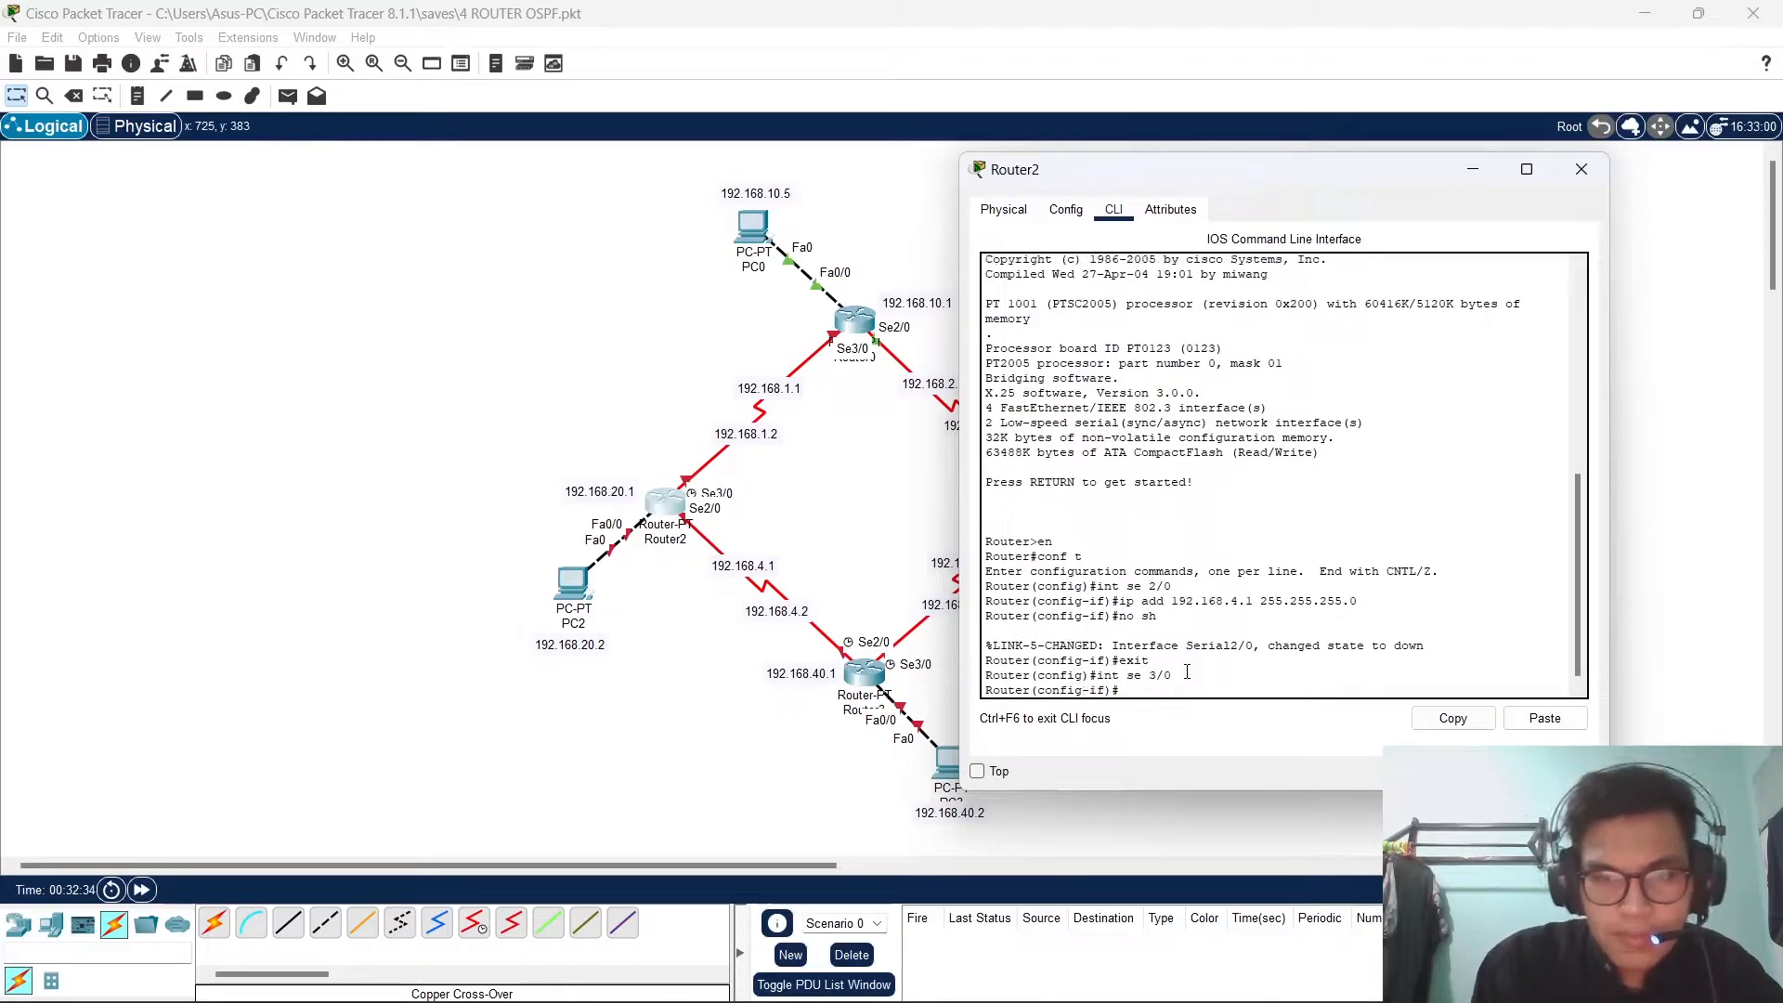
{"action": "type", "text": "ip add 192.168.1."}
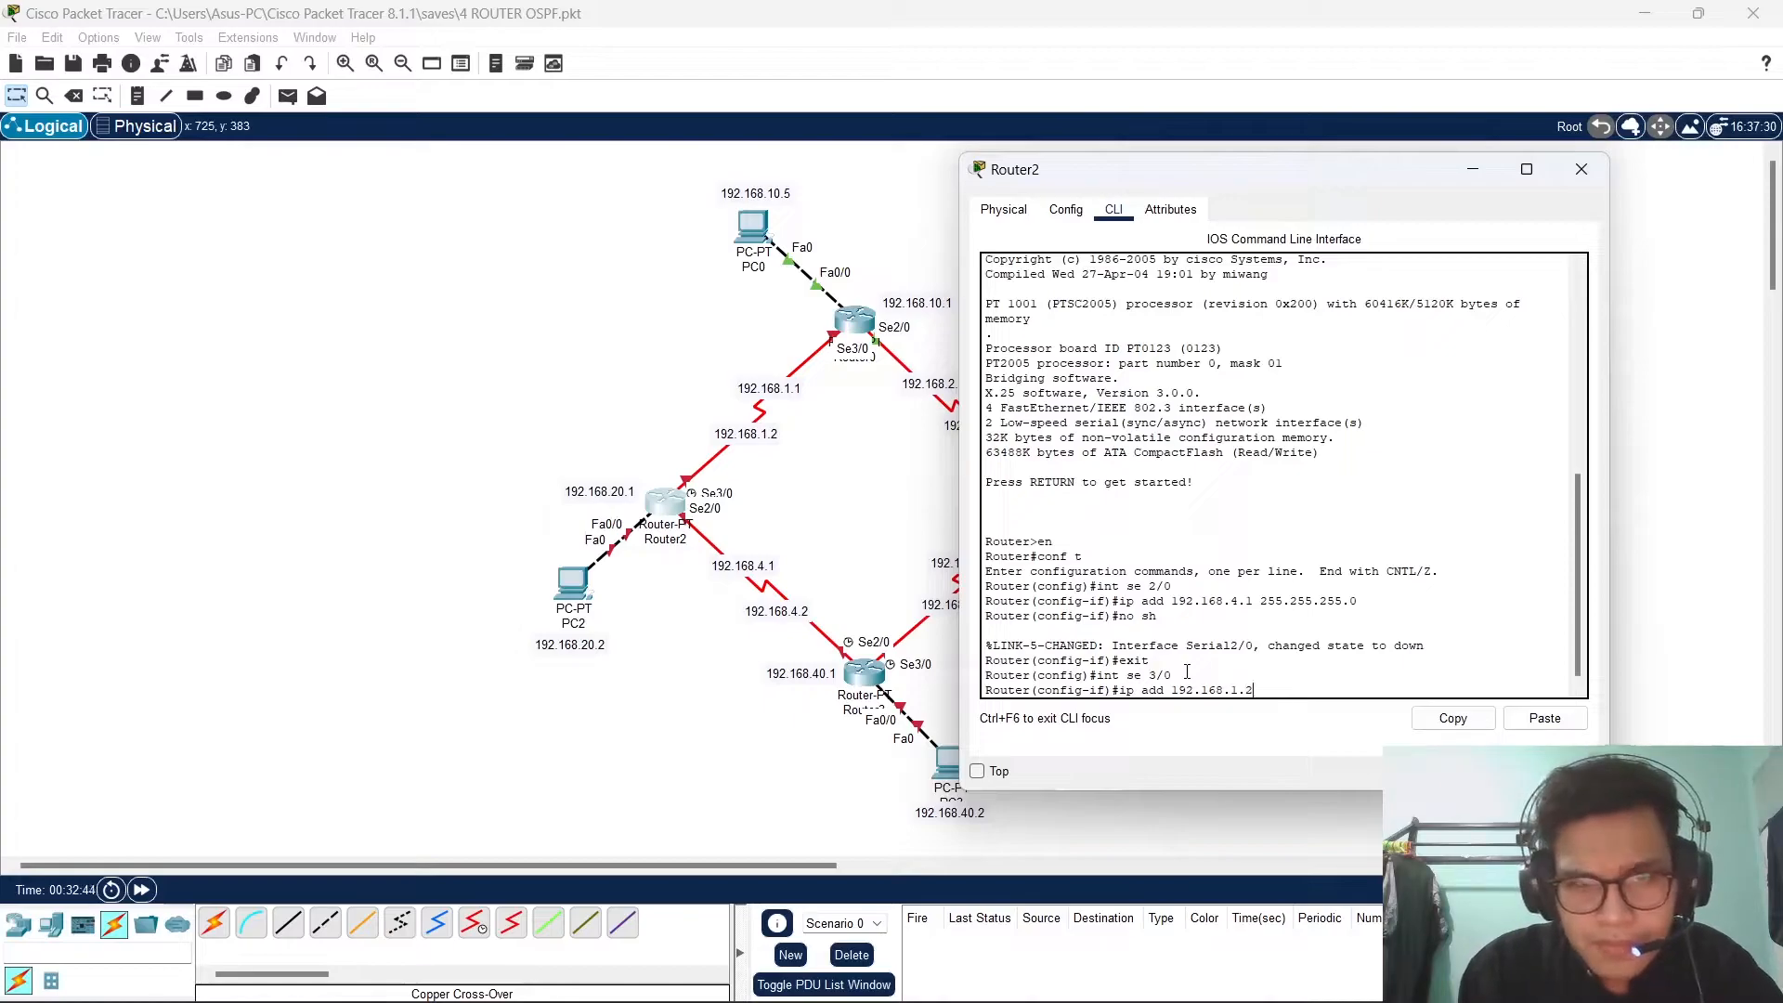
{"action": "type", "text": "25"}
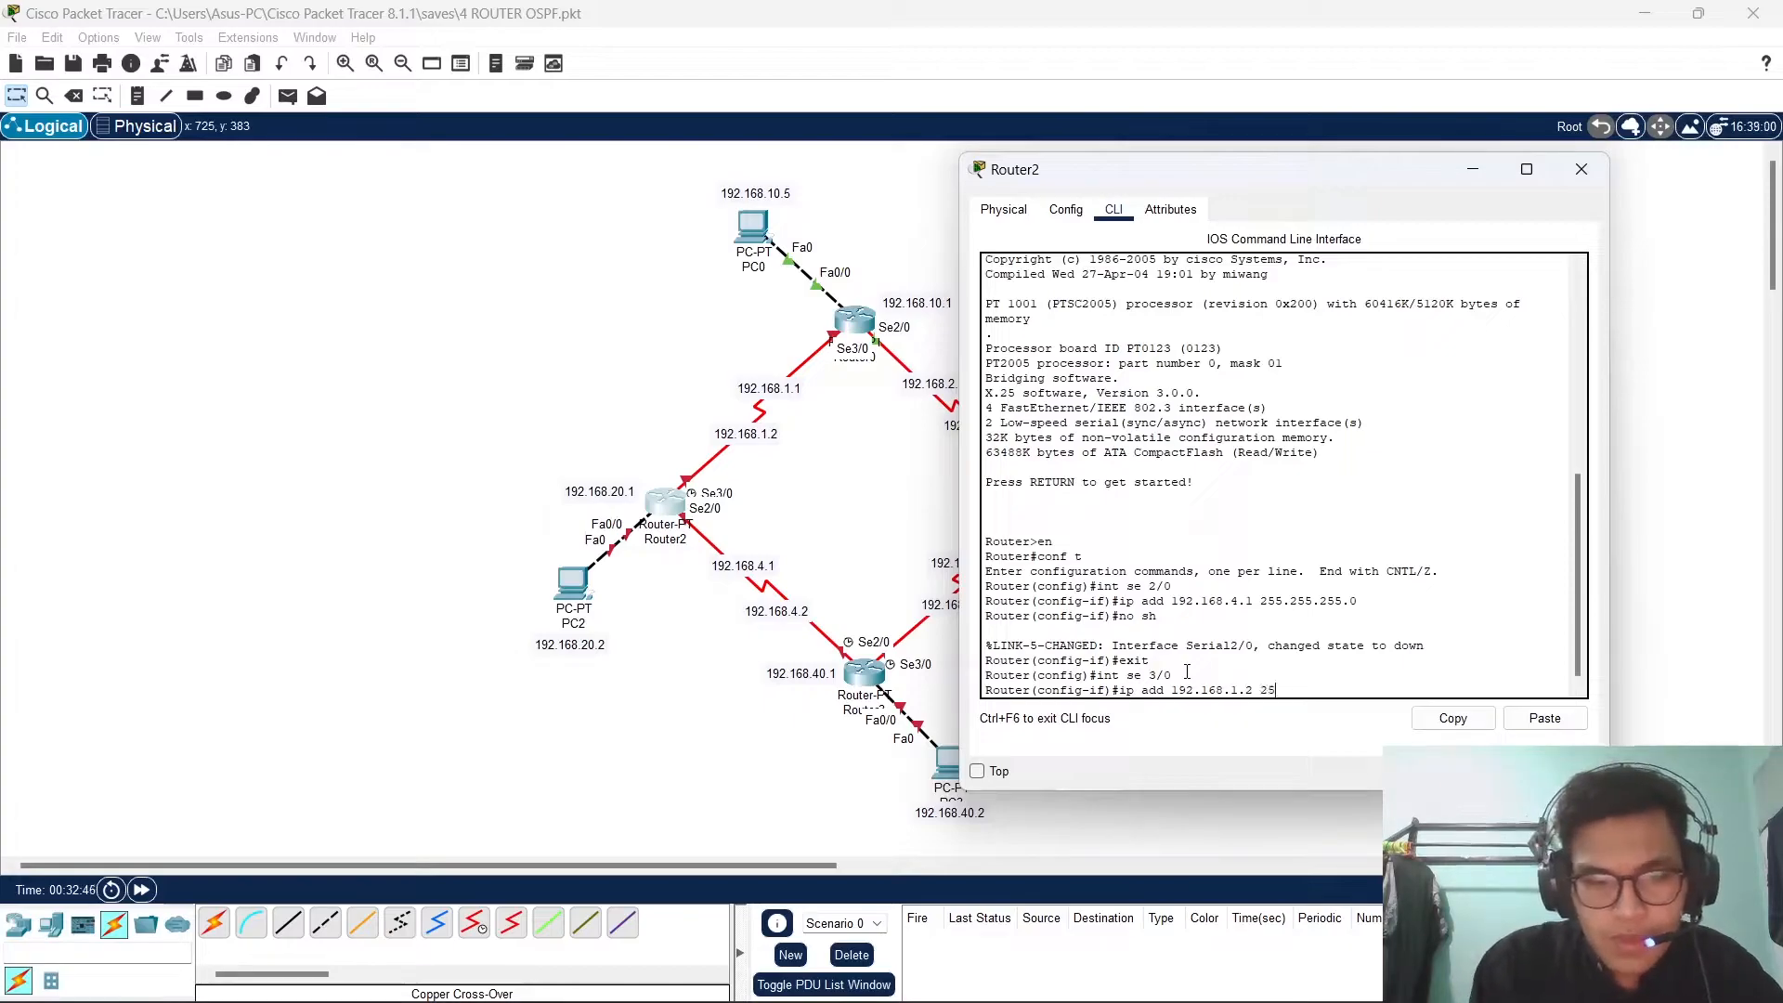
{"action": "type", "text": "5.255.255.0"}
{"action": "key", "text": "Return"}
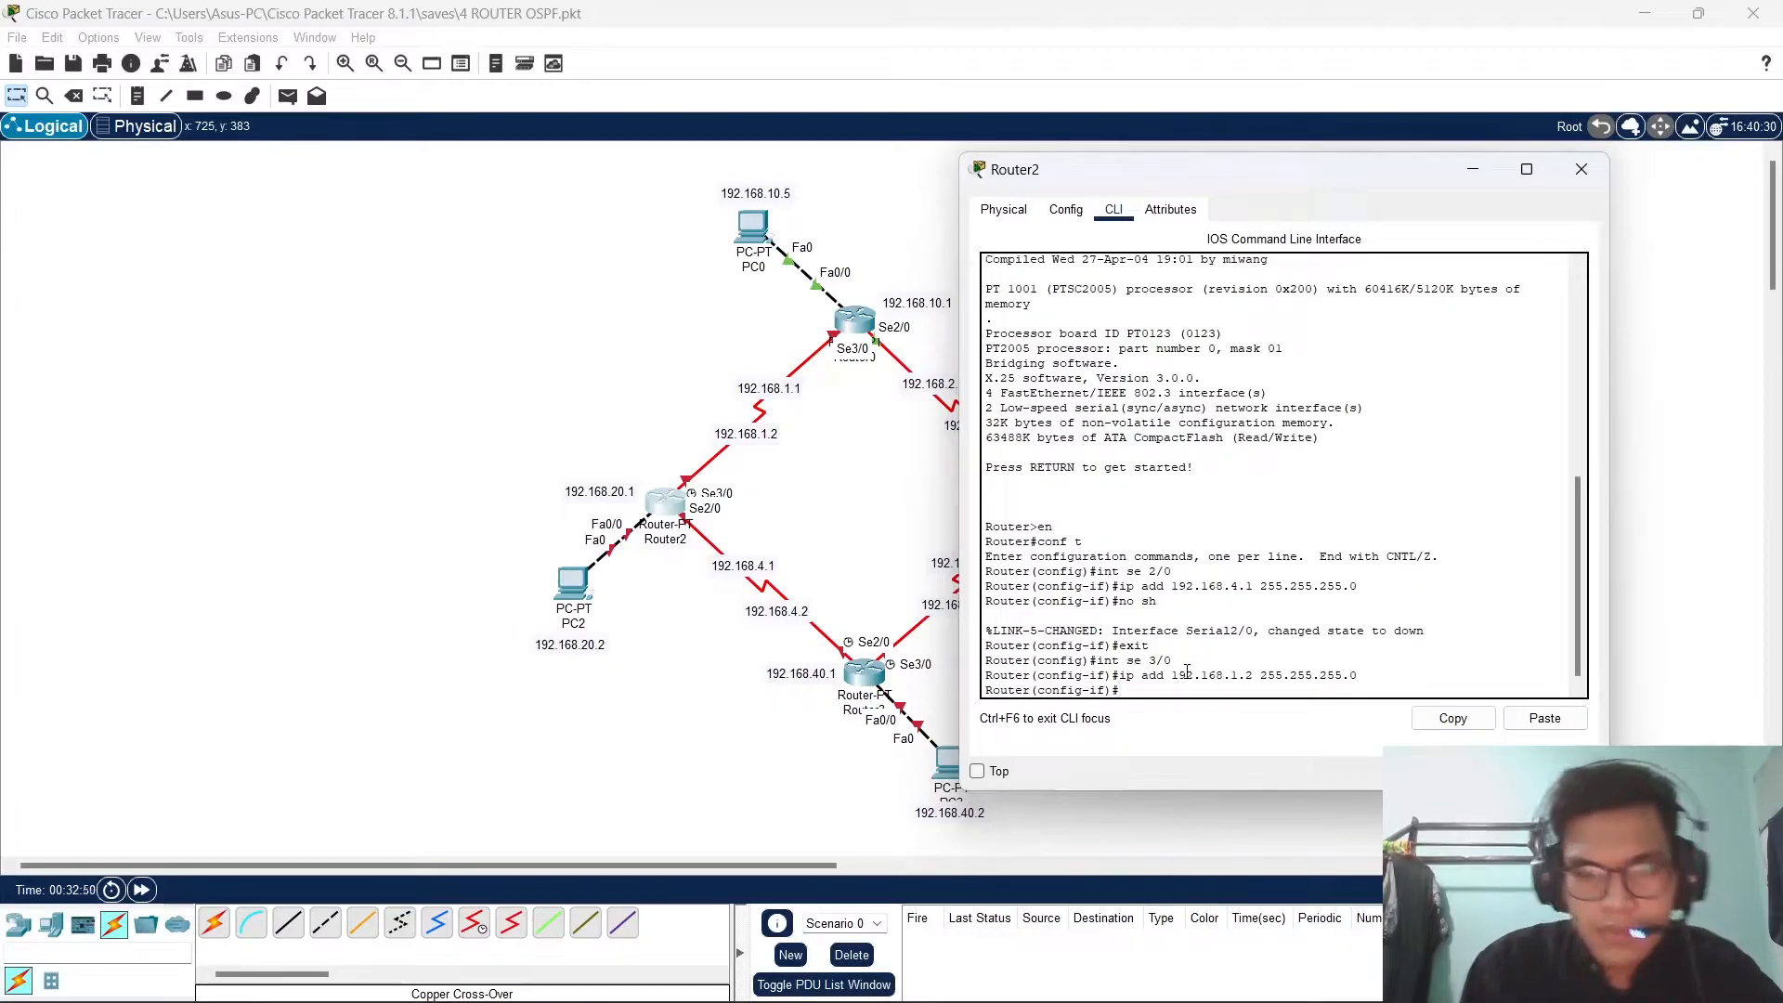
Enable Router2's serial interface 3/0 with no sh and exit to global configuration mode.
{"action": "type", "text": "no sh exi"}
{"action": "key", "text": "BackSpace"}
{"action": "key", "text": "BackSpace"}
{"action": "key", "text": "Return"}
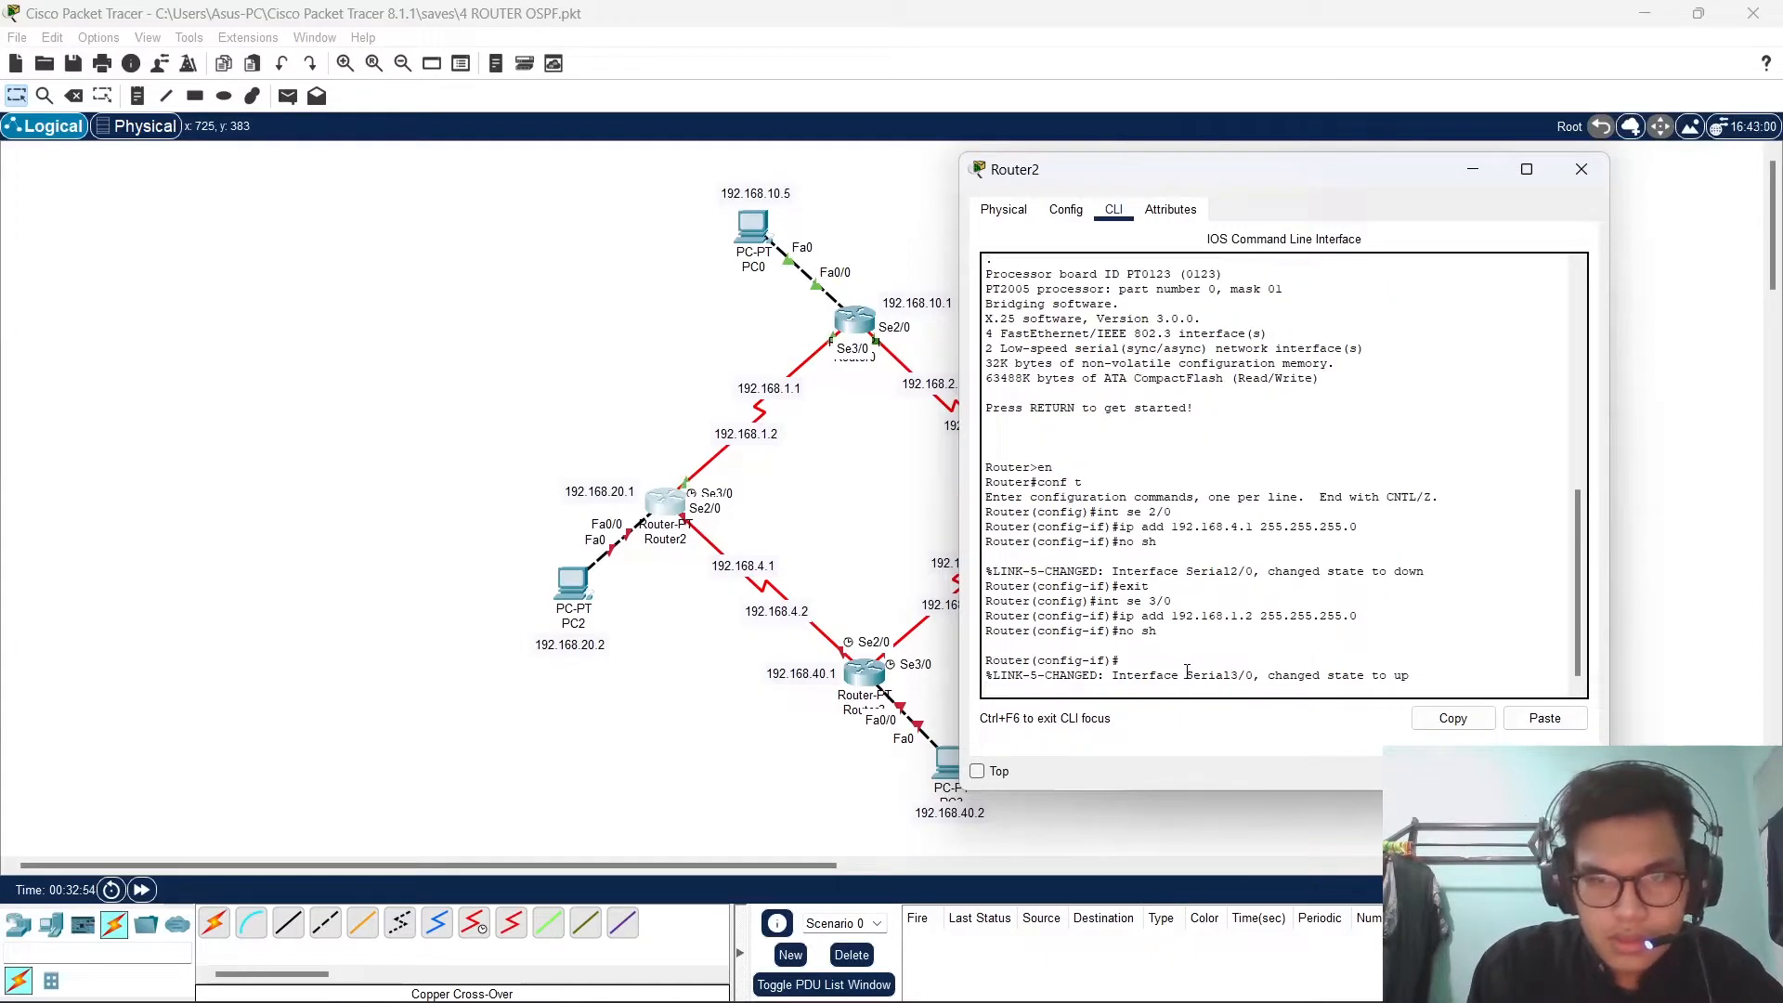
{"action": "key", "text": "Return"}
{"action": "type", "text": "exit"}
{"action": "key", "text": "Return"}
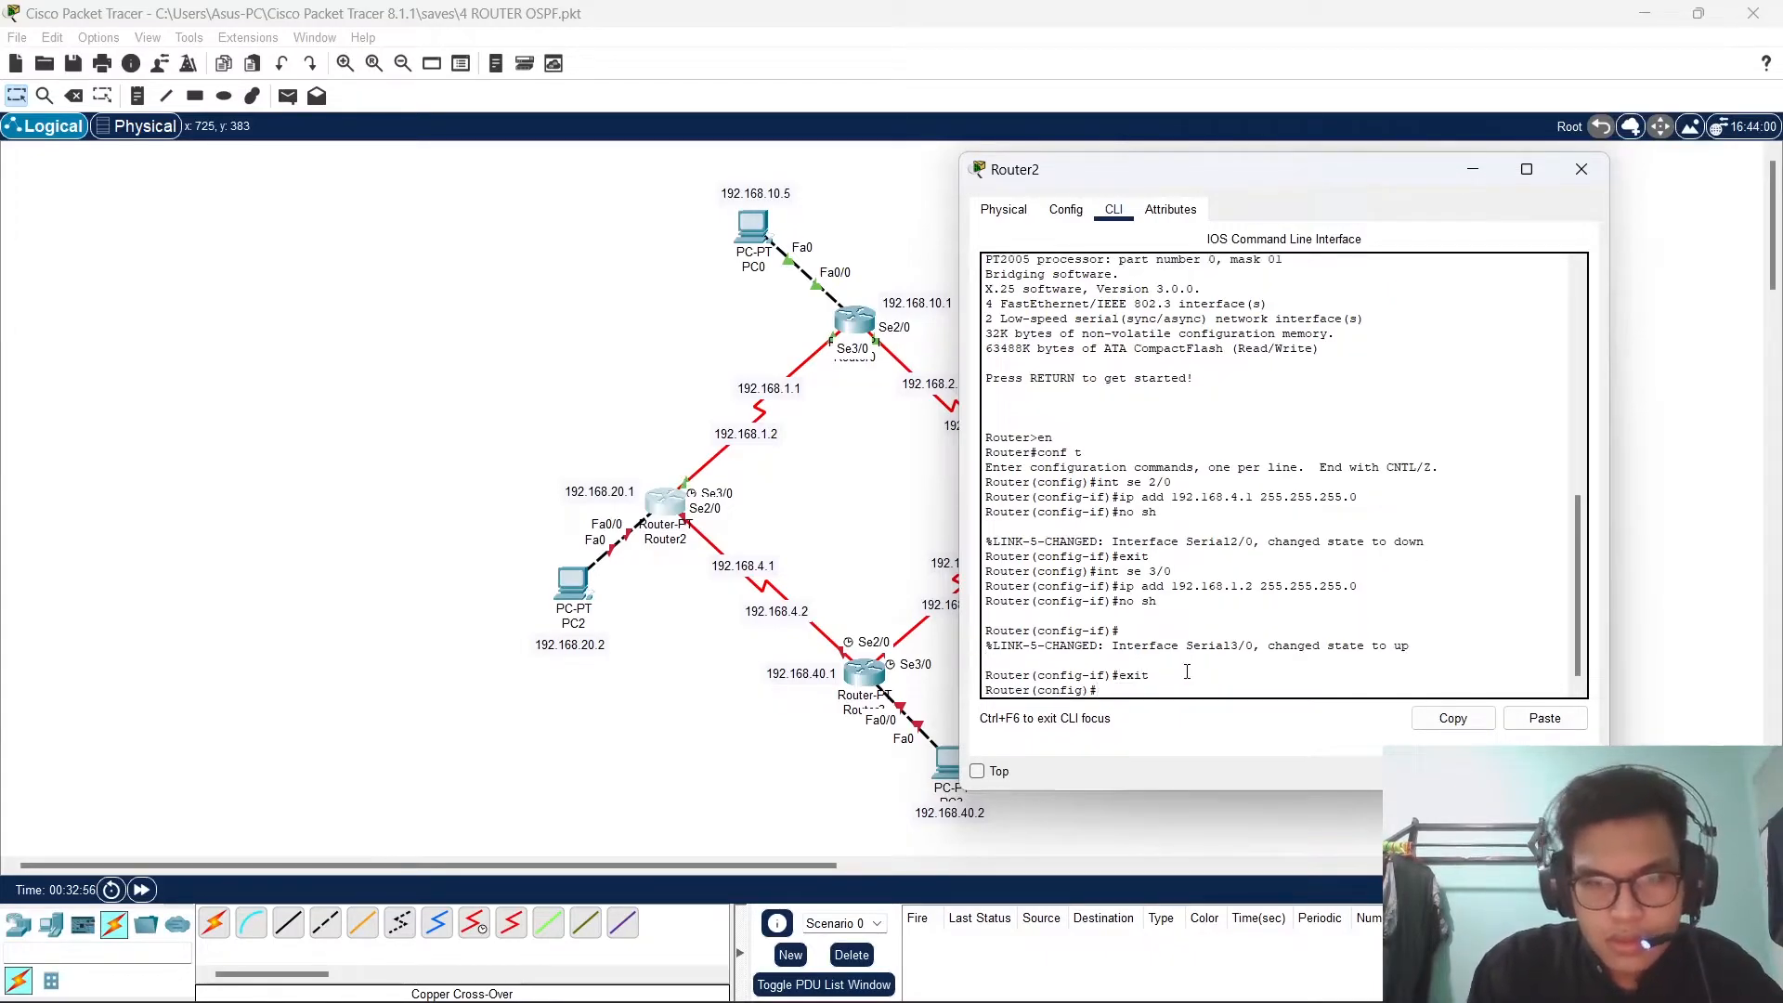
Assign IP address 192.168.20.2 with mask 255.255.255.0 to Router2's FastEthernet interface 0/0.
{"action": "key", "text": "Return"}
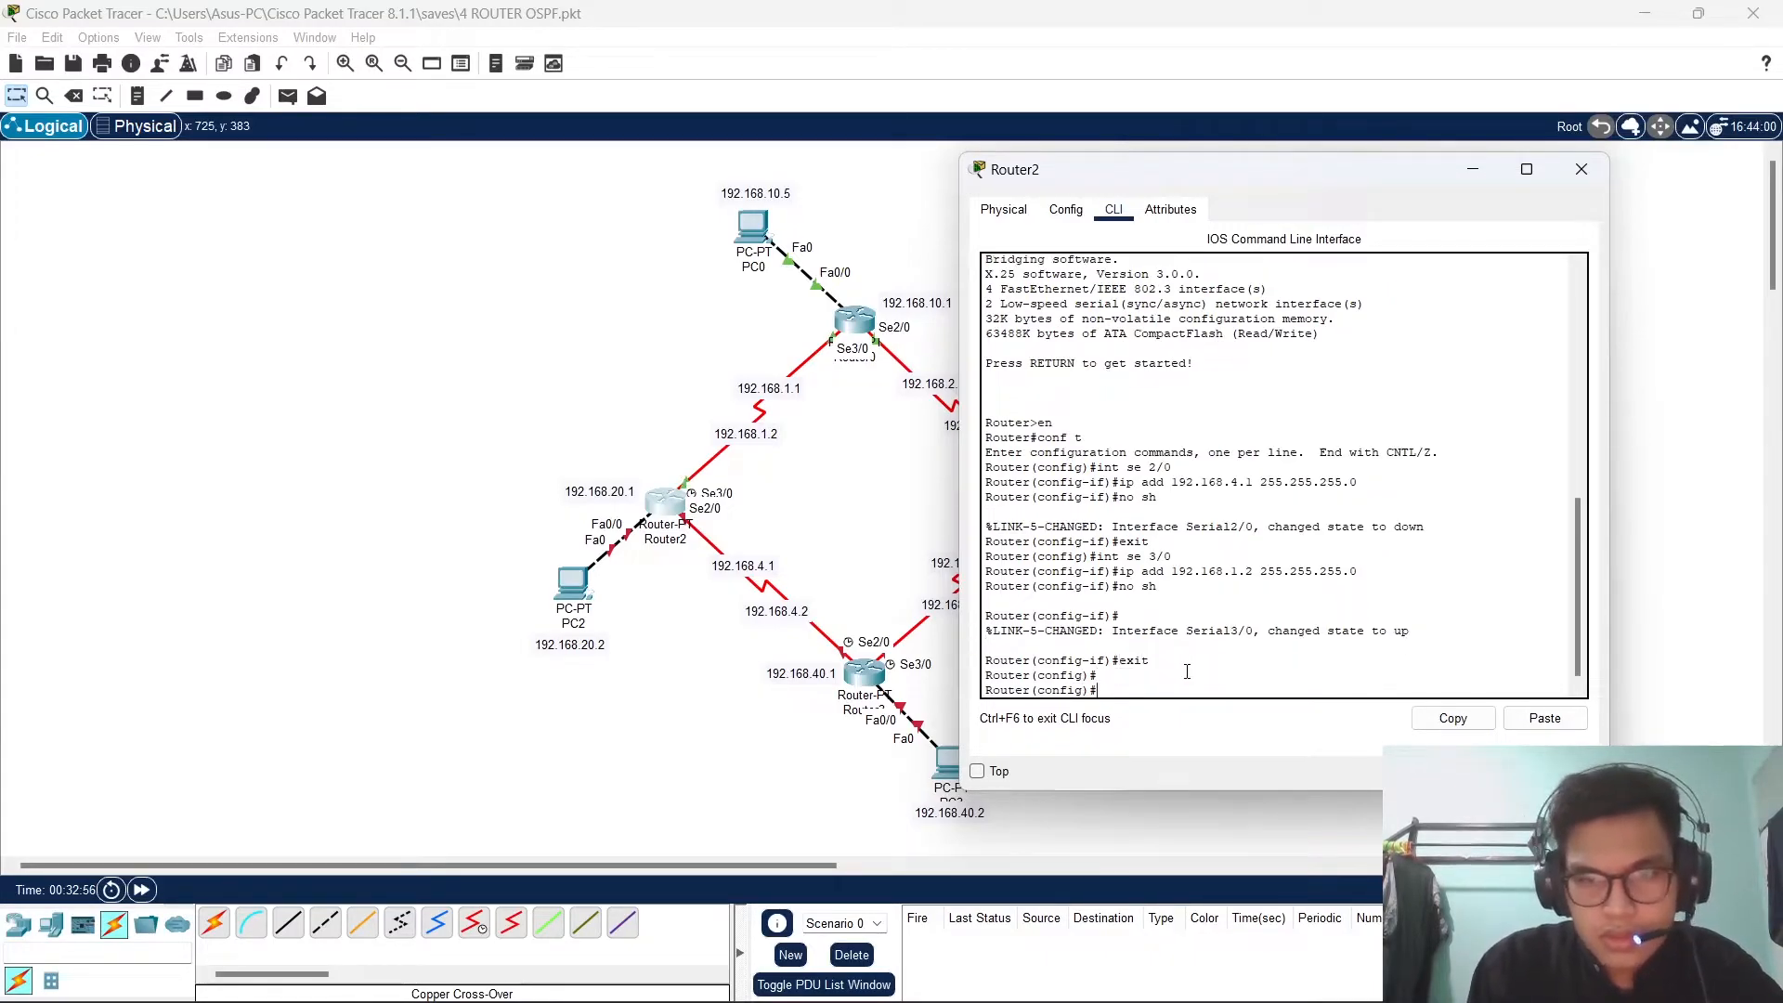
{"action": "left_click", "coordinate": [1581, 169]}
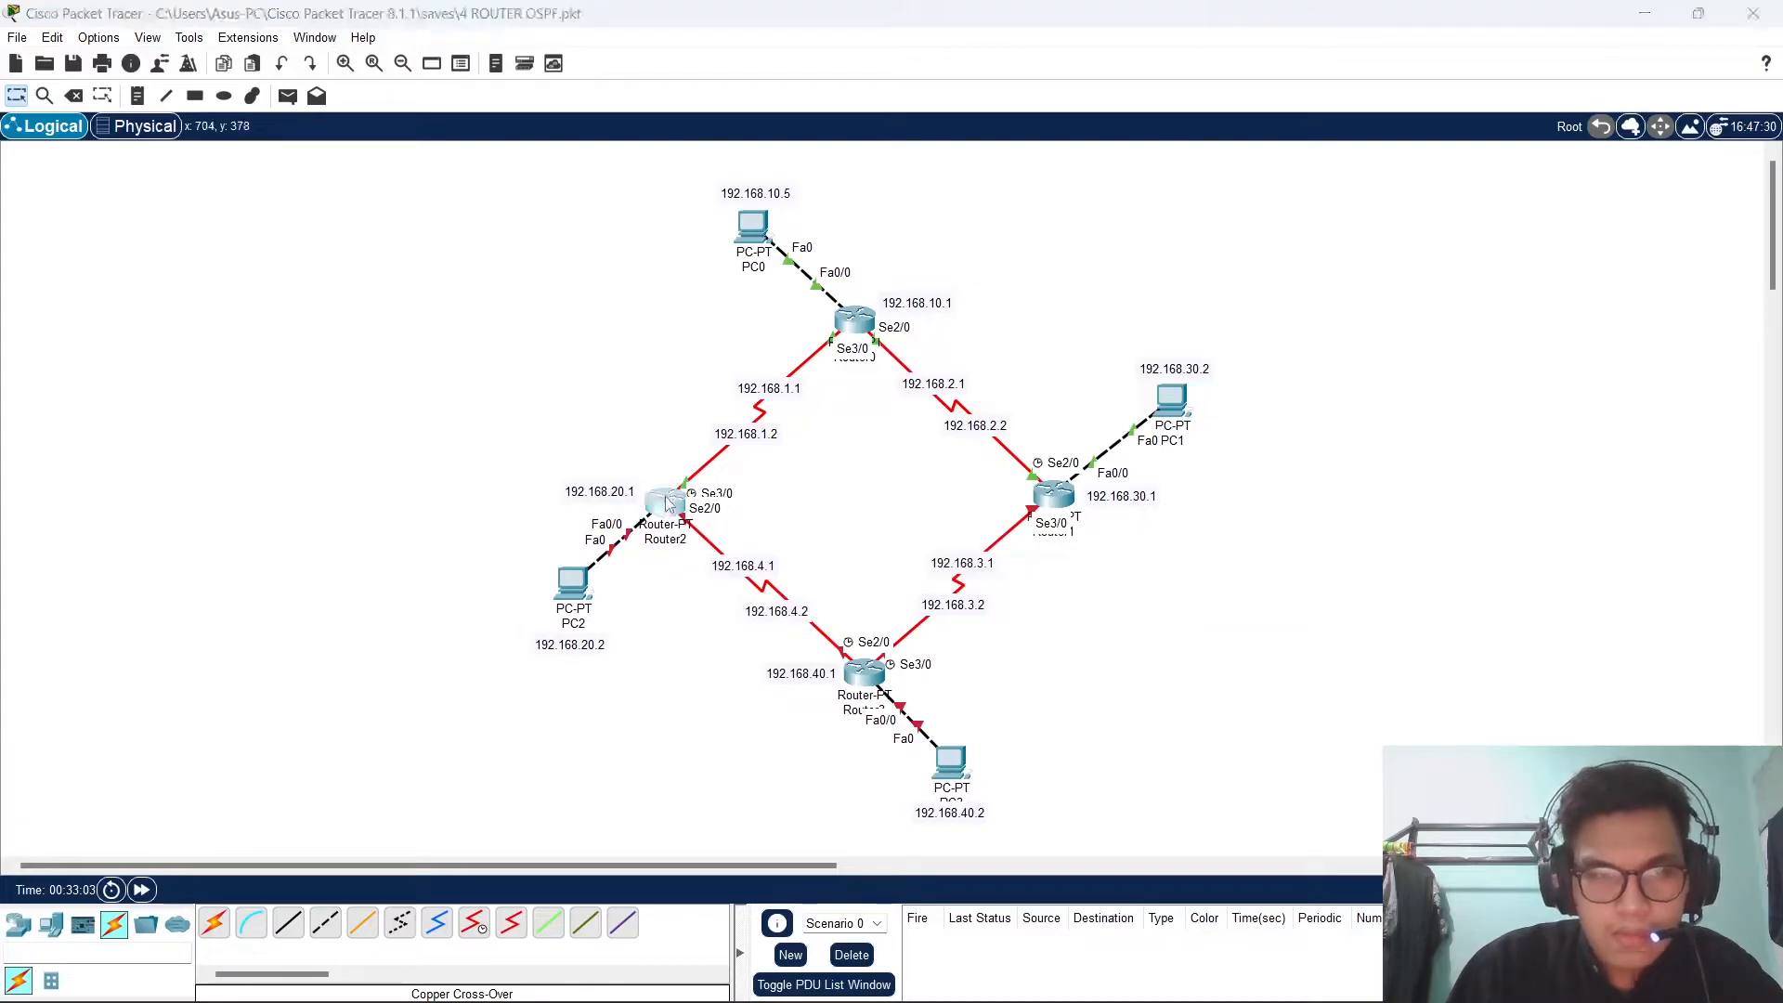
{"action": "left_click", "coordinate": [681, 504]}
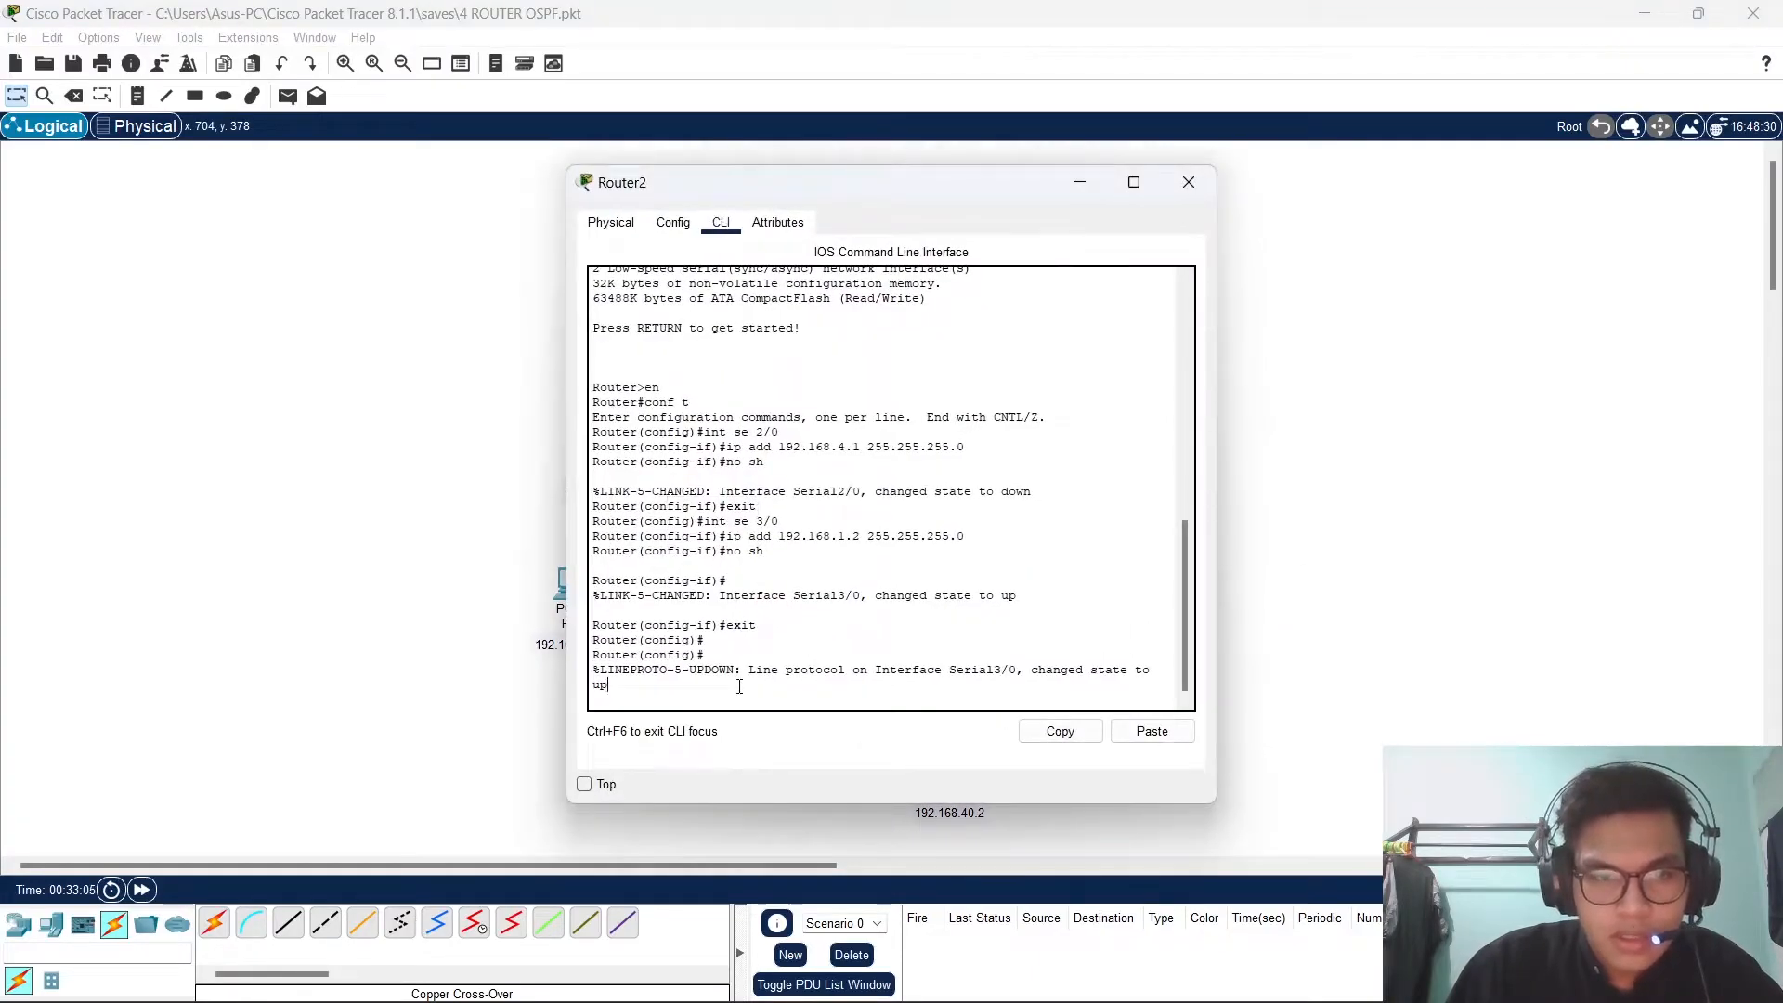
{"action": "key", "text": "Return"}
{"action": "type", "text": "int fa"}
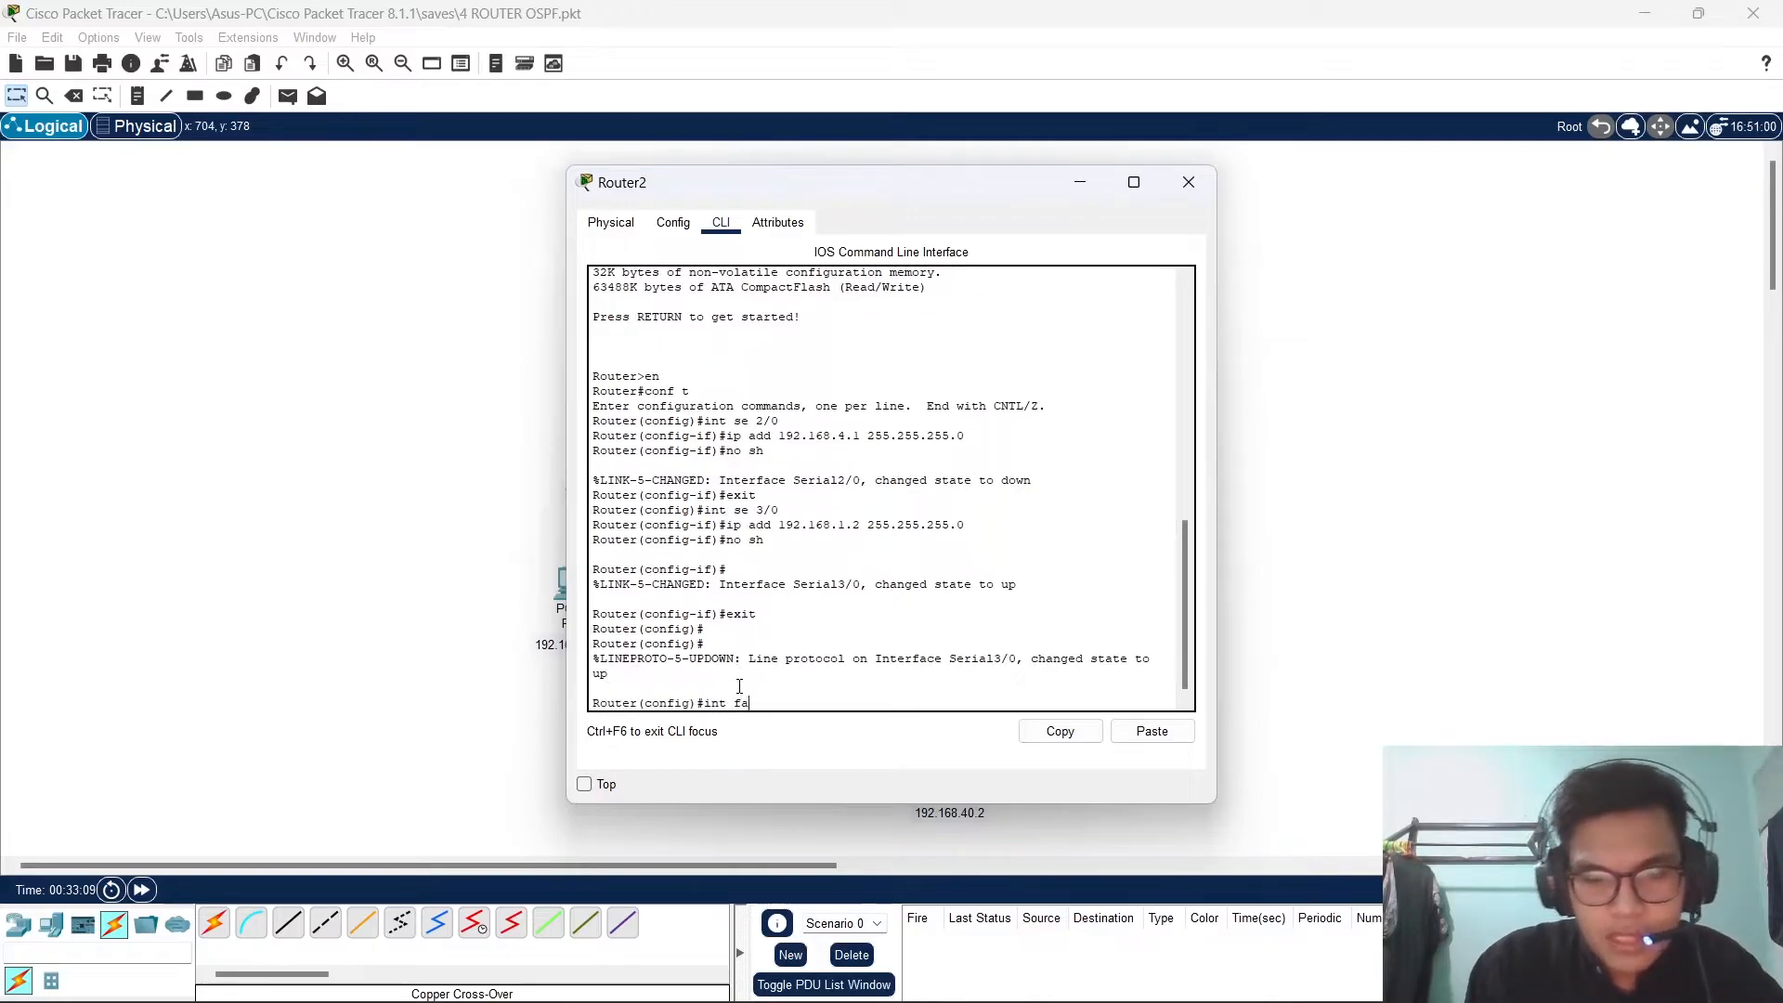
{"action": "type", "text": " 0/0"}
{"action": "key", "text": "Return"}
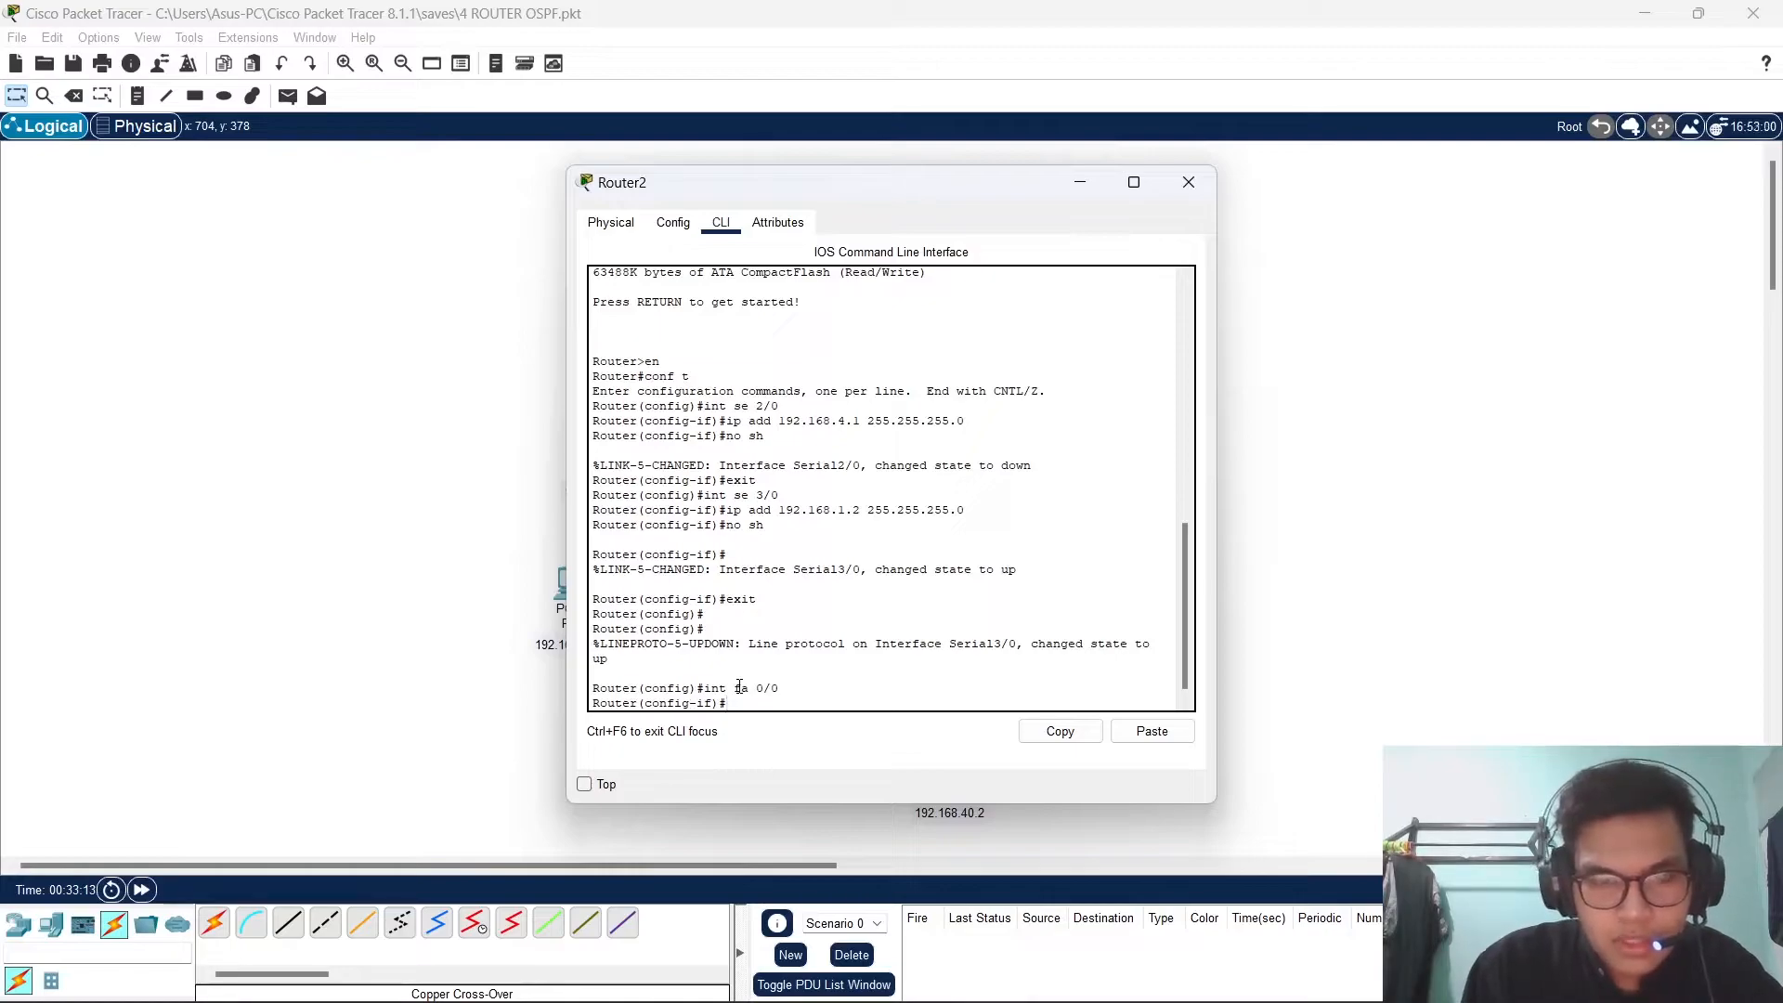
{"action": "type", "text": "ip add "}
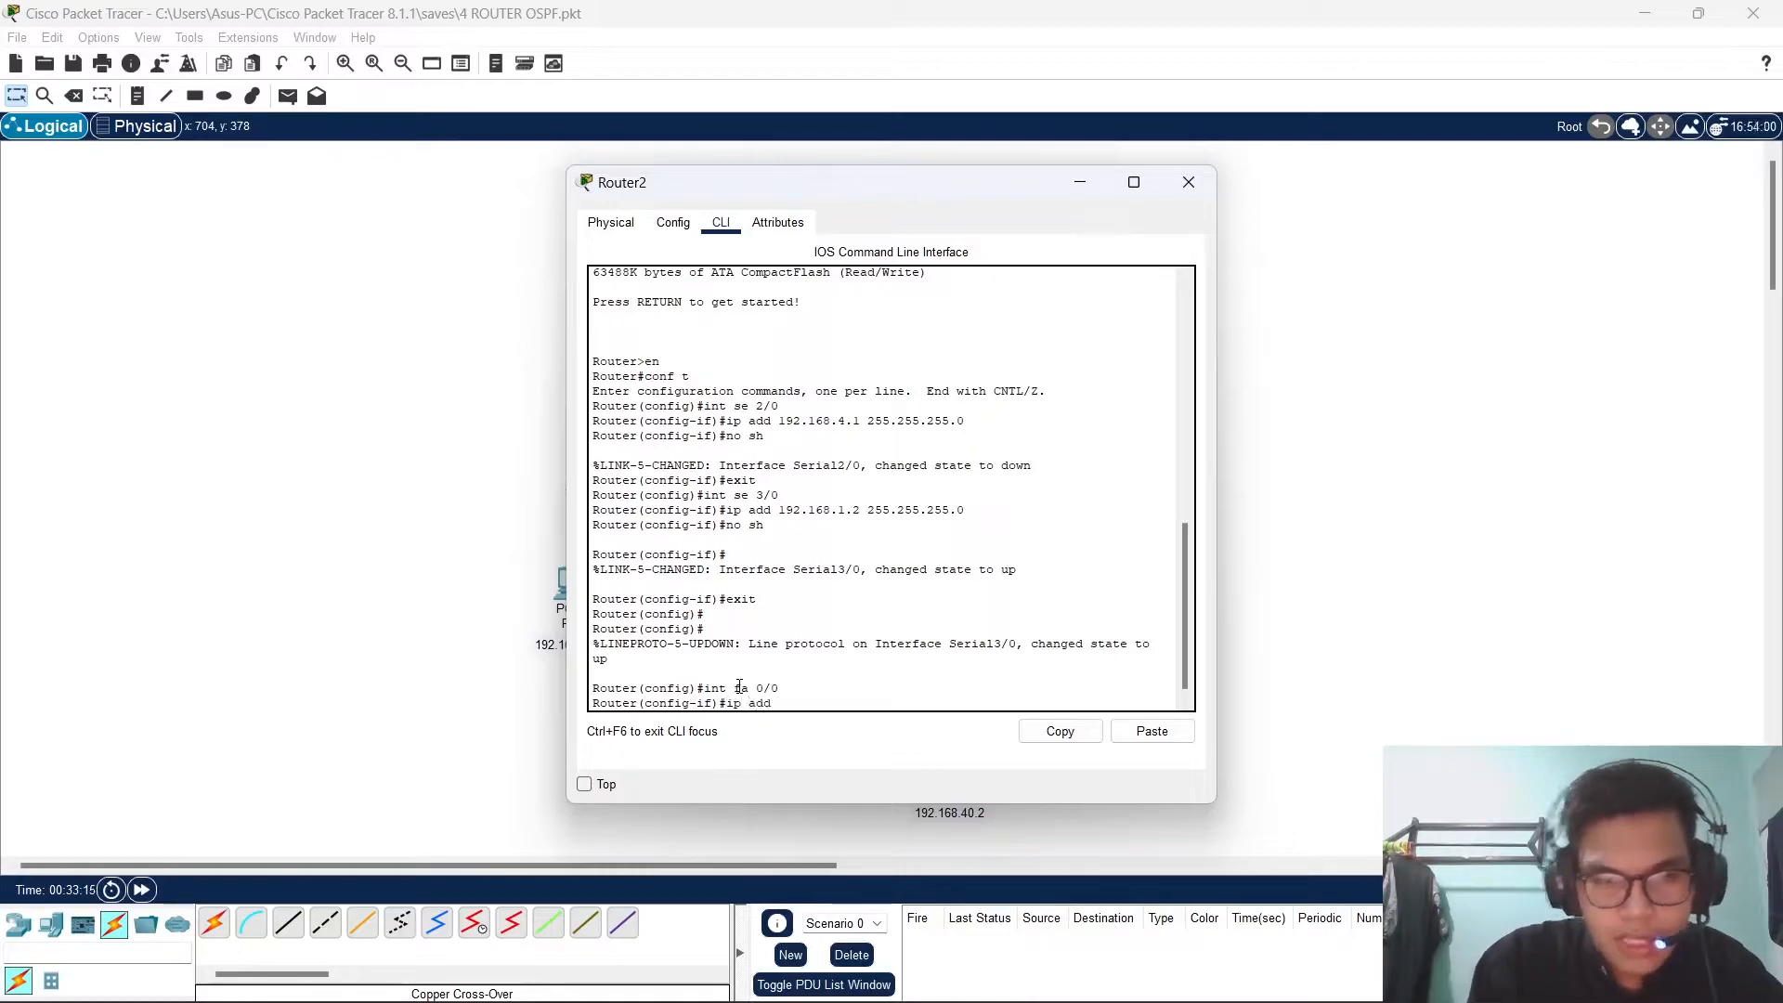
{"action": "type", "text": "192.168."}
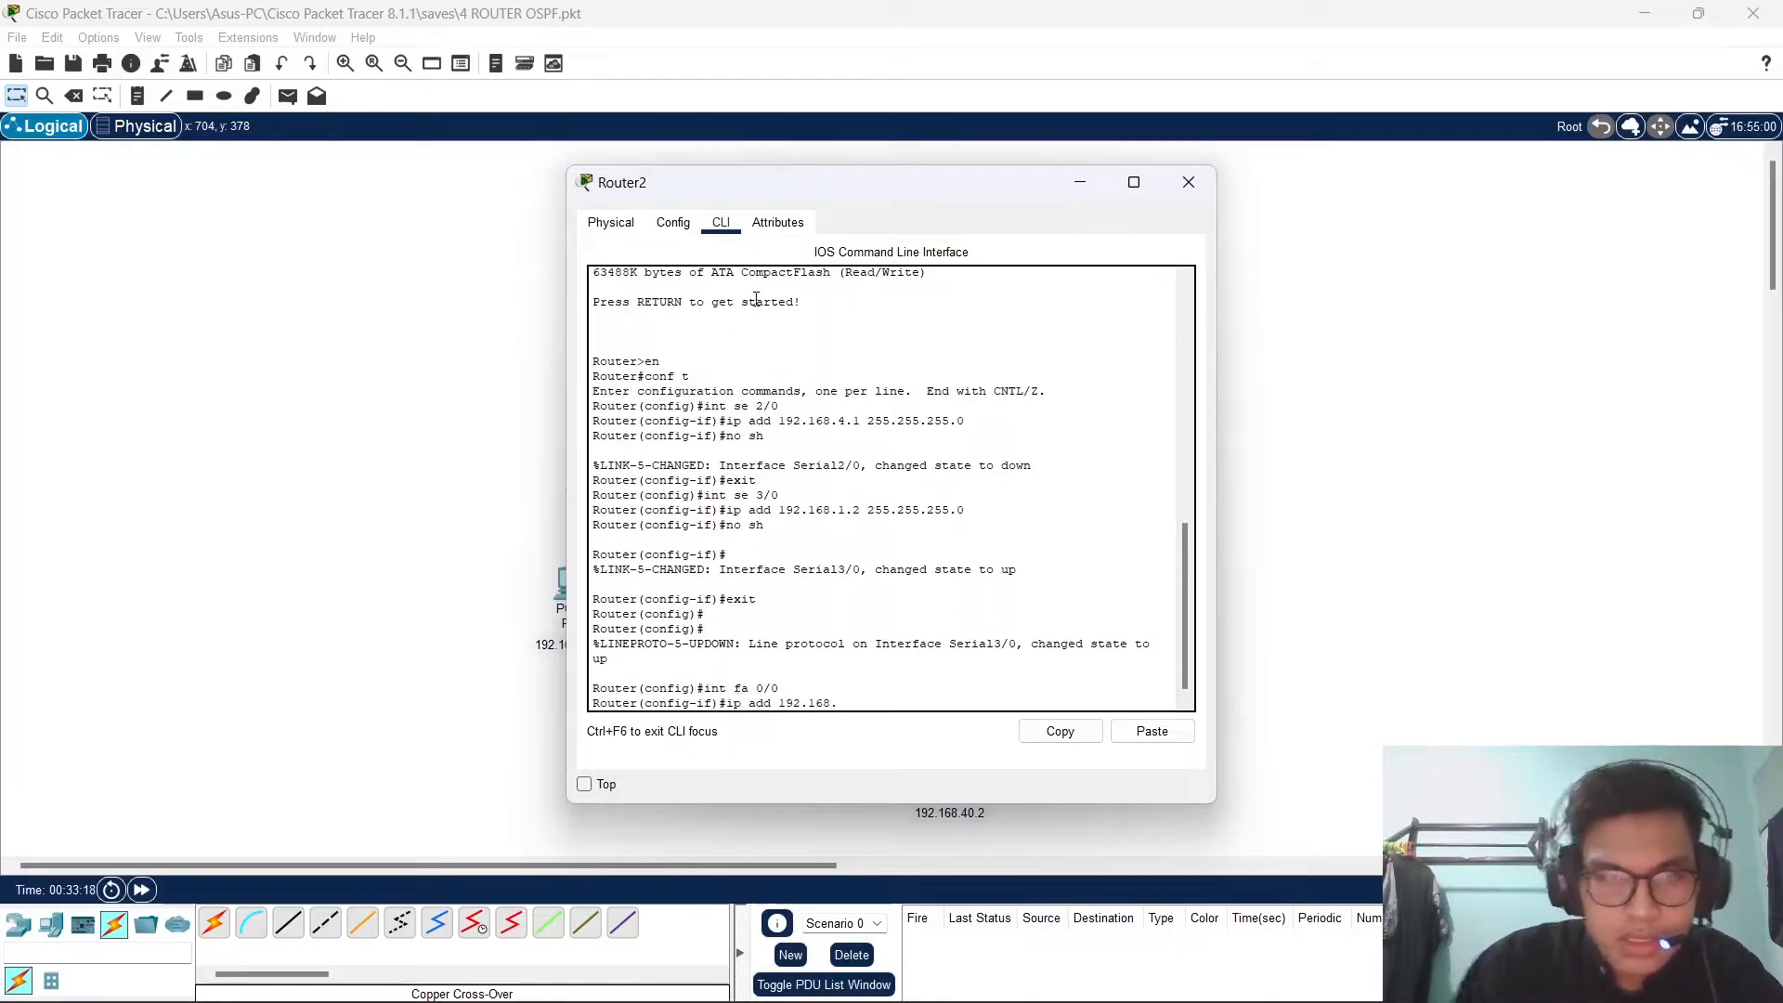
{"action": "left_click_drag", "start_coordinate": [811, 188], "coordinate": [1107, 192]}
{"action": "type", "text": ".20.2 255.255.255."}
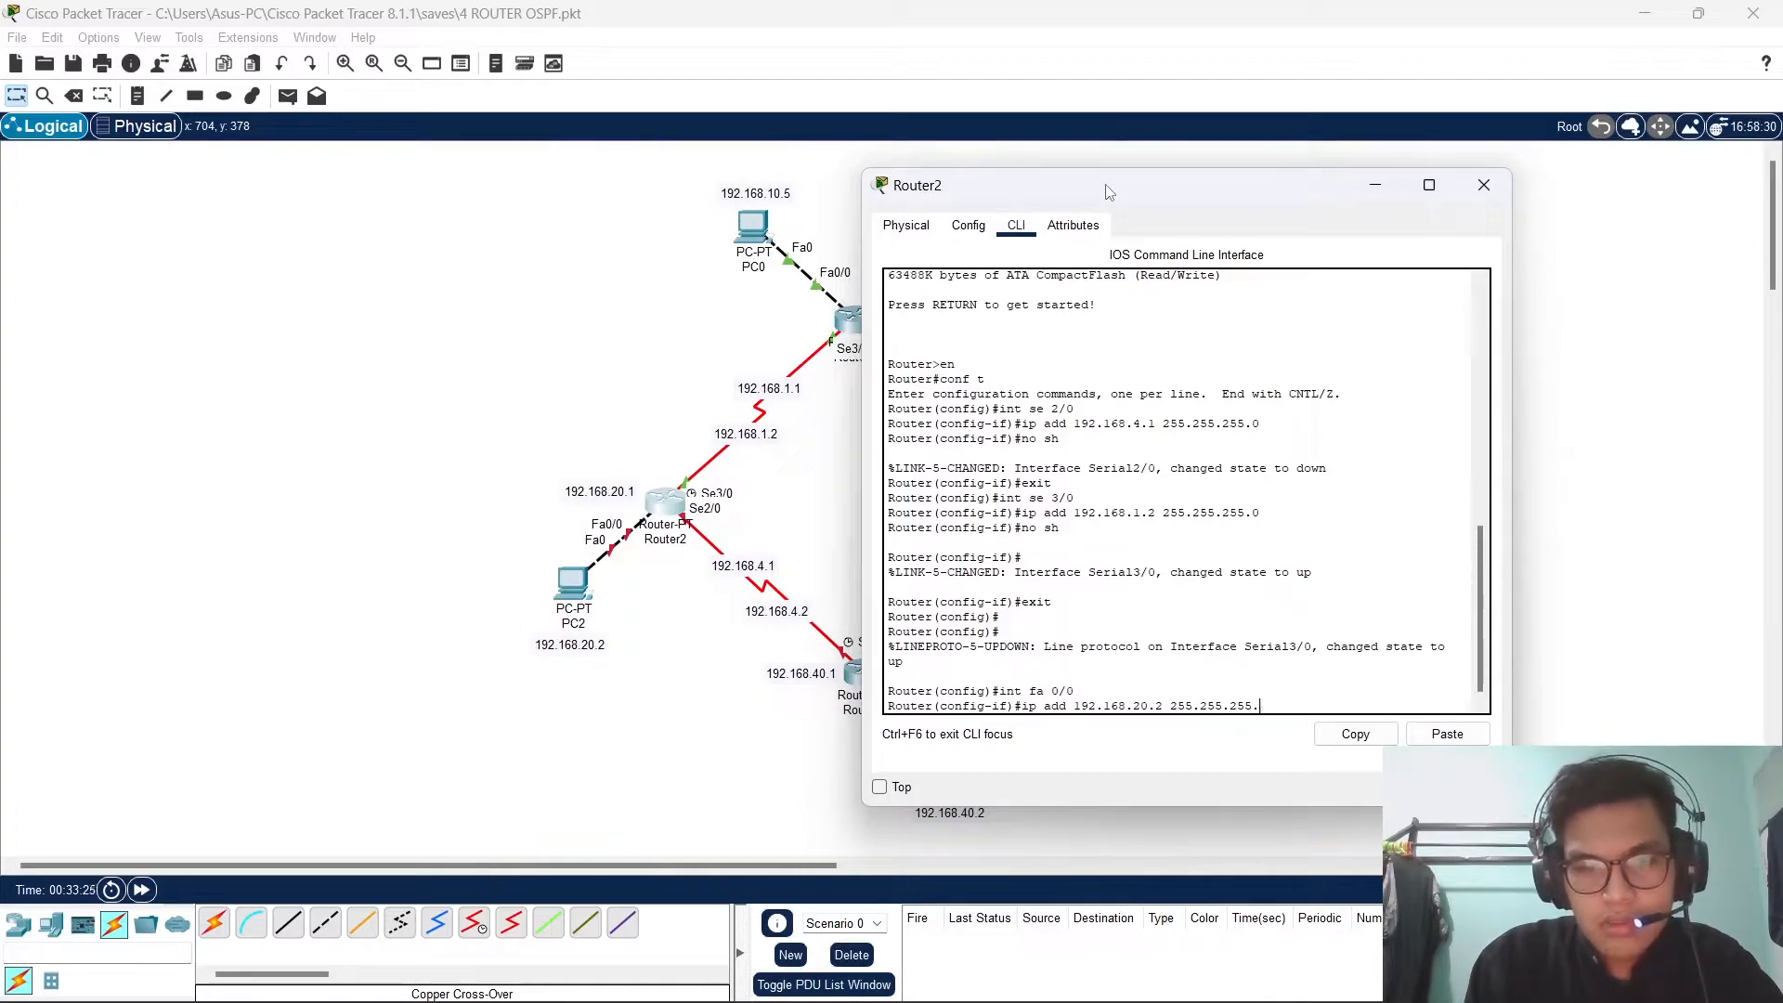
{"action": "key", "text": "Return"}
Enable Router2's FastEthernet interface 0/0 with no sh, exit to global configuration mode and close the Router2 window.
{"action": "type", "text": "no sh"}
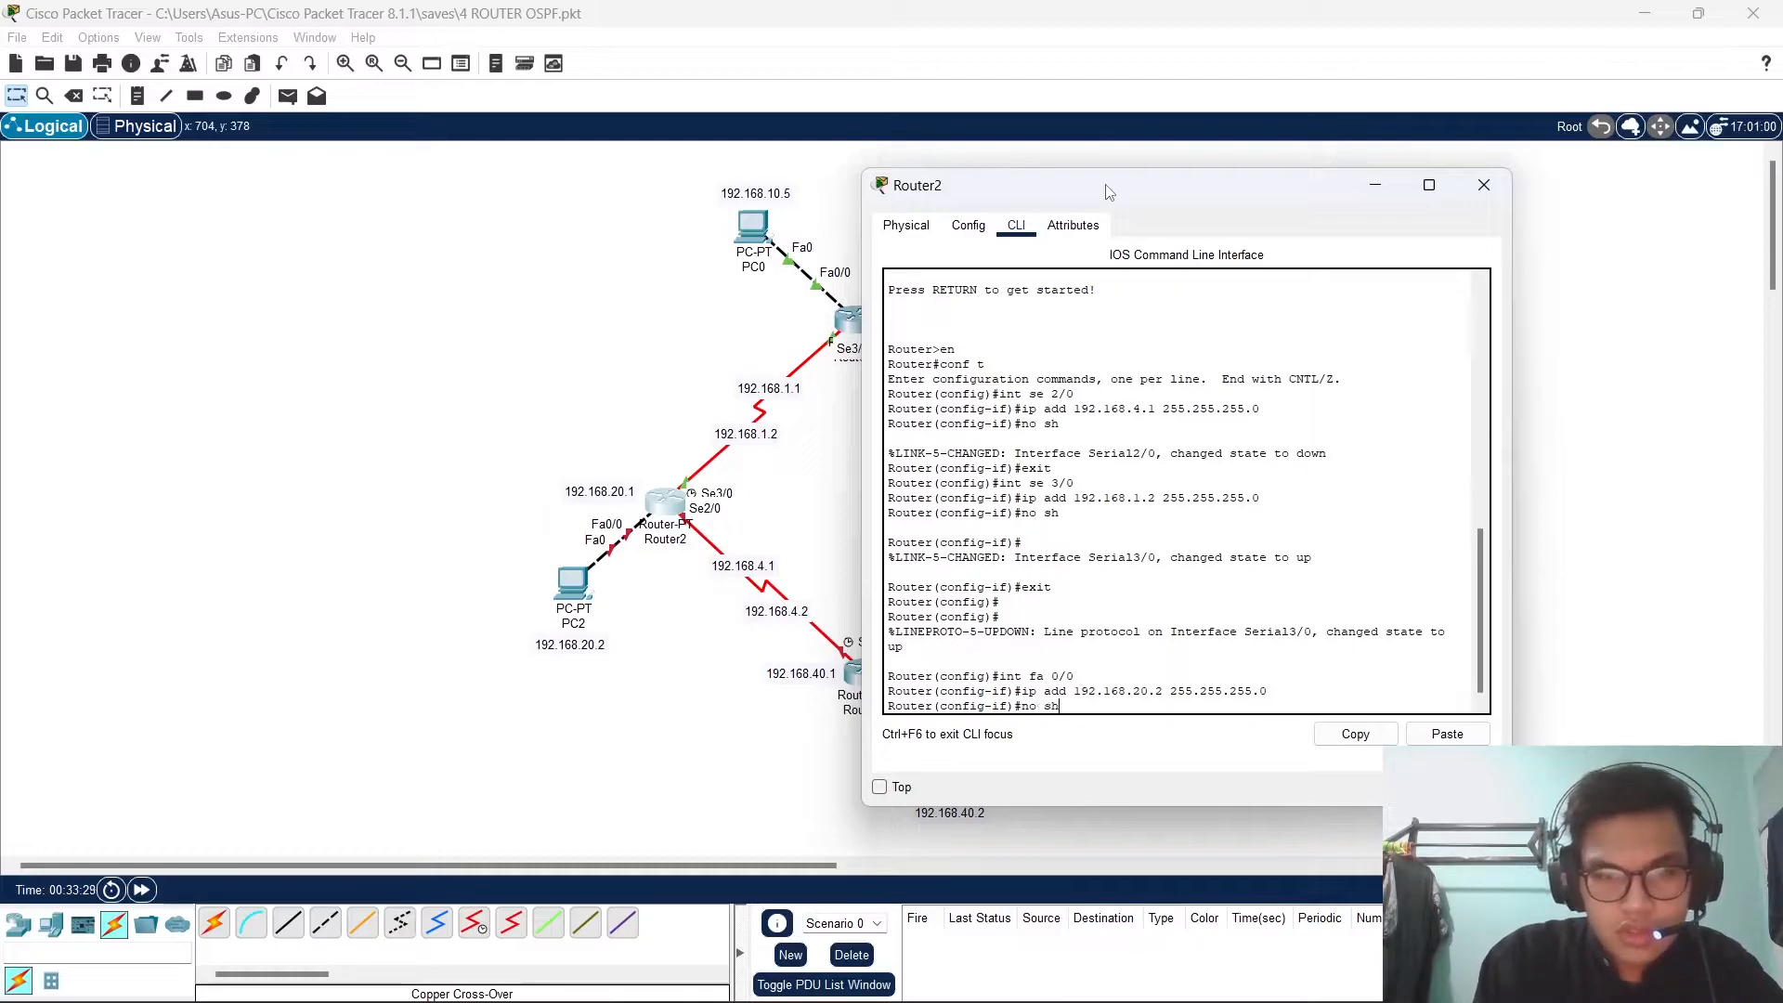
{"action": "key", "text": "Return"}
{"action": "type", "text": "exit"}
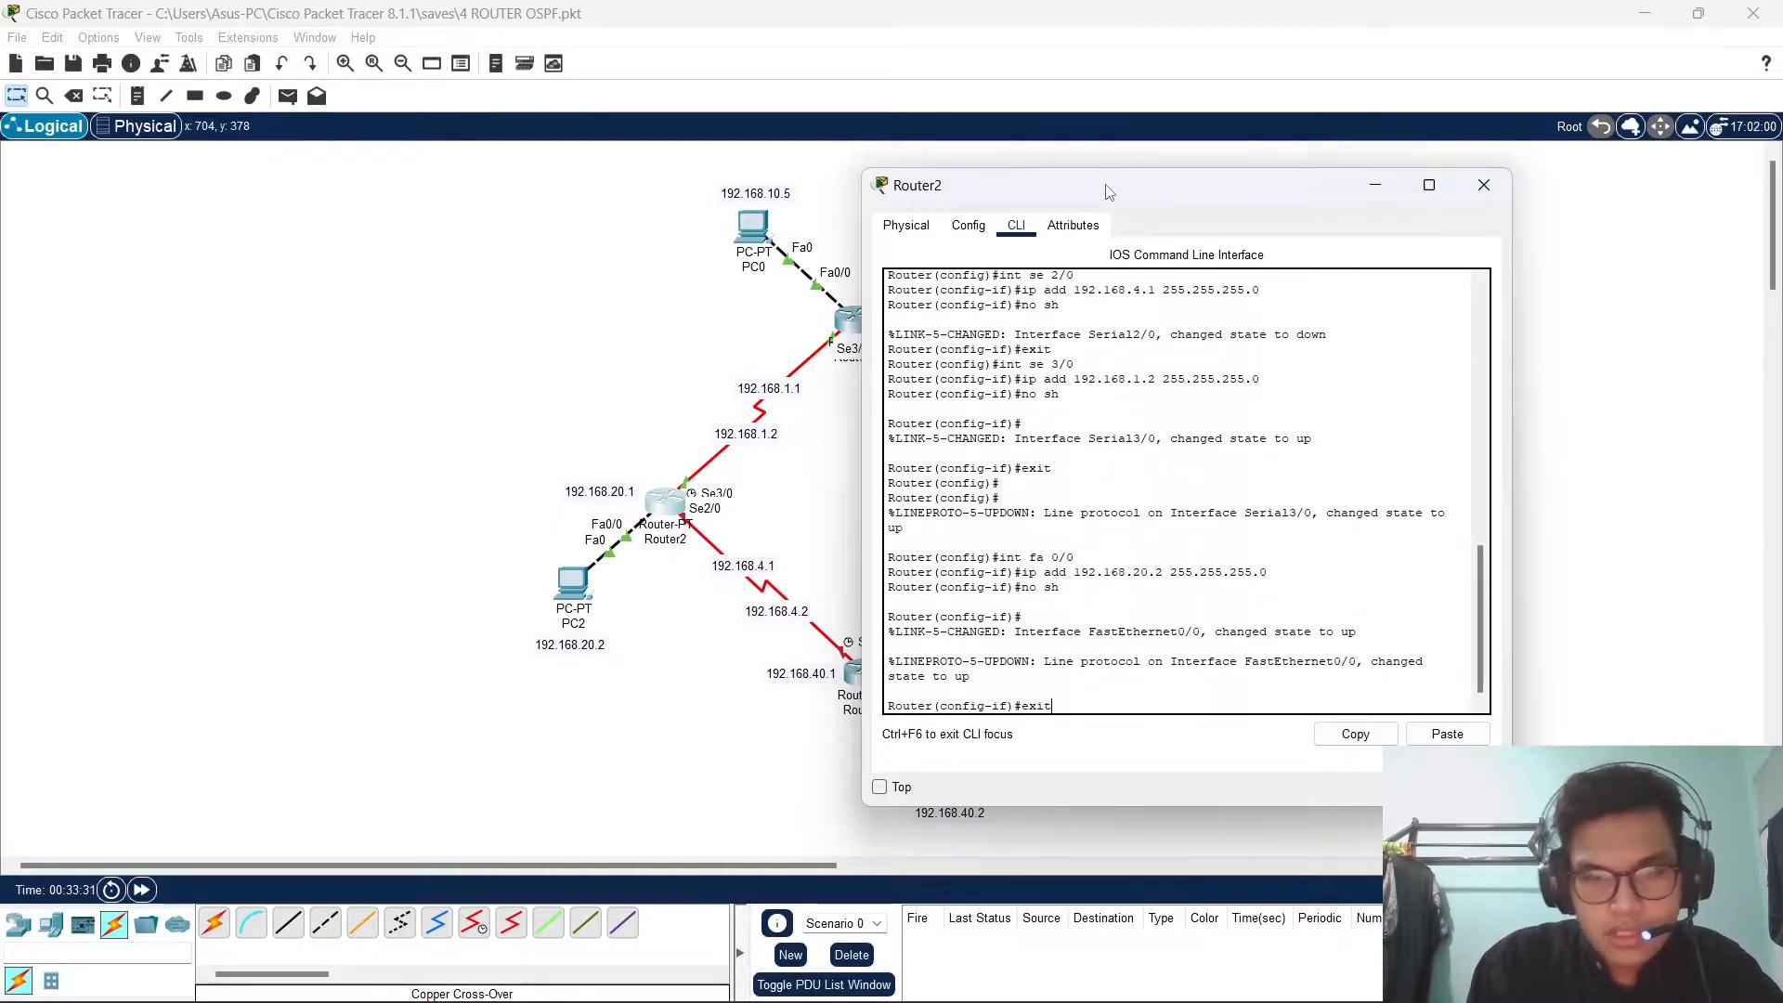
{"action": "key", "text": "Return"}
{"action": "left_click", "coordinate": [1355, 734]}
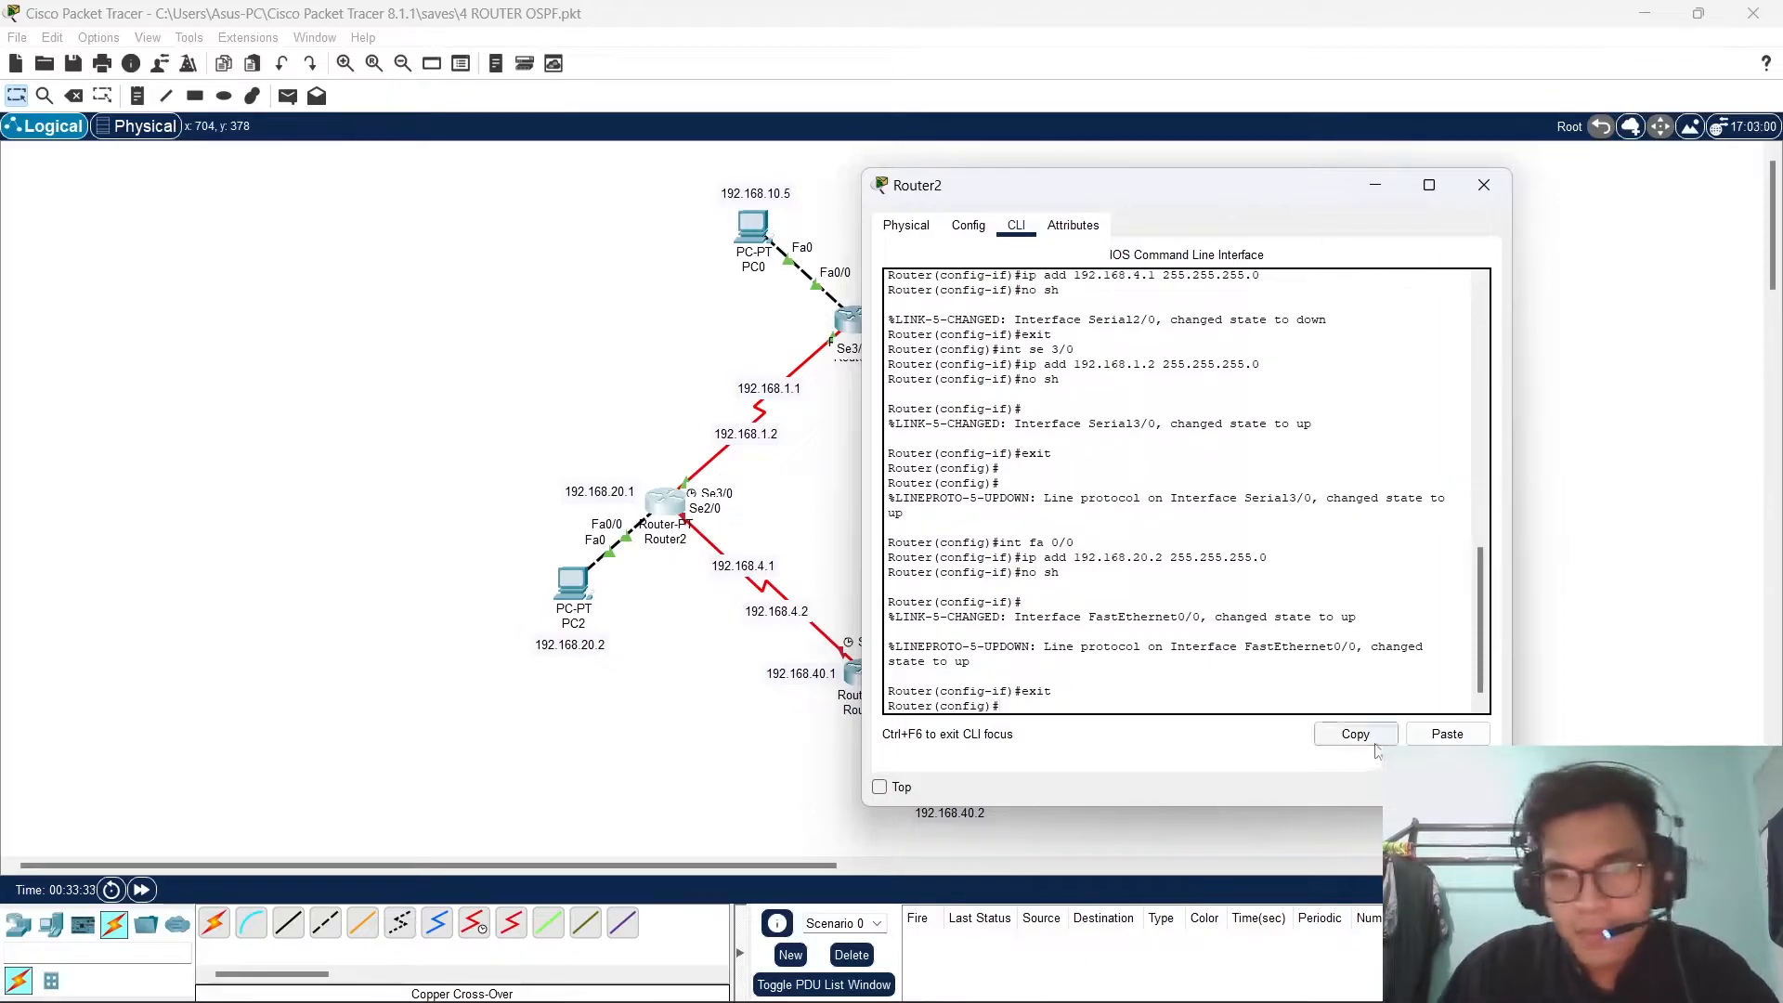
{"action": "left_click", "coordinate": [1483, 185]}
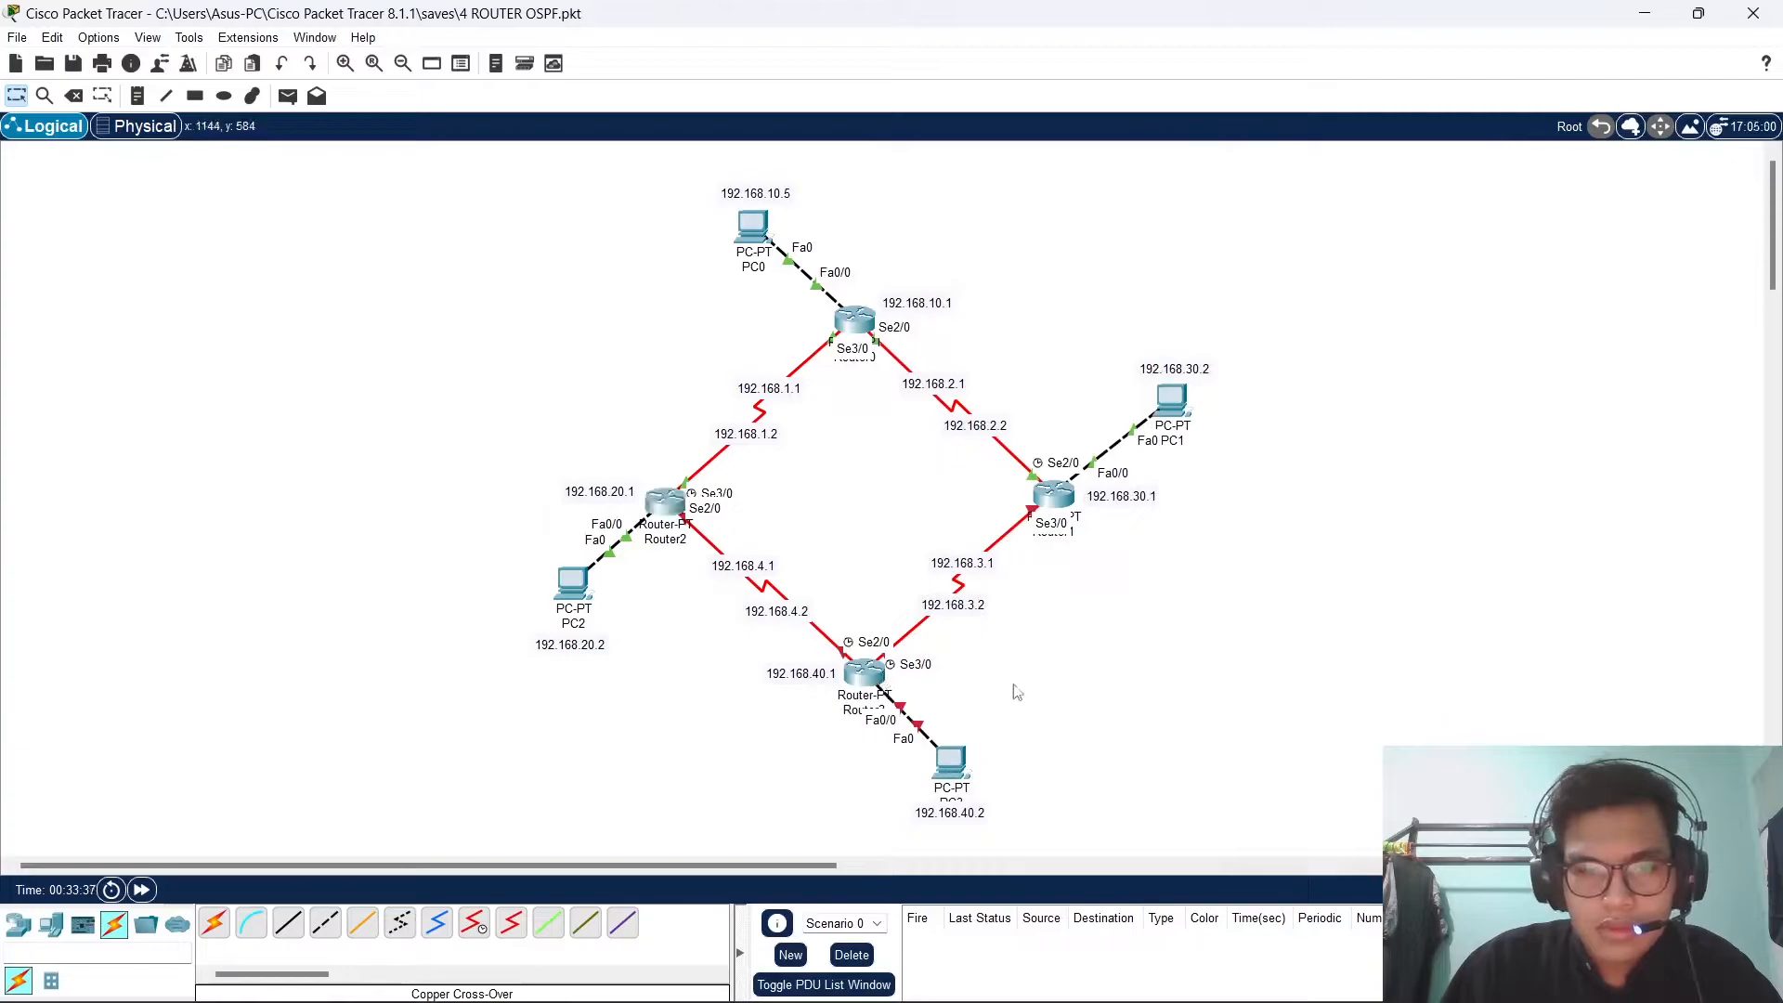
Open Router3's command line beside the topology and enter global configuration mode with en and conf t.
{"action": "left_click", "coordinate": [866, 680]}
{"action": "right_click", "coordinate": [866, 682]}
{"action": "left_click", "coordinate": [720, 223]}
{"action": "left_click_drag", "start_coordinate": [724, 182], "coordinate": [1198, 171]}
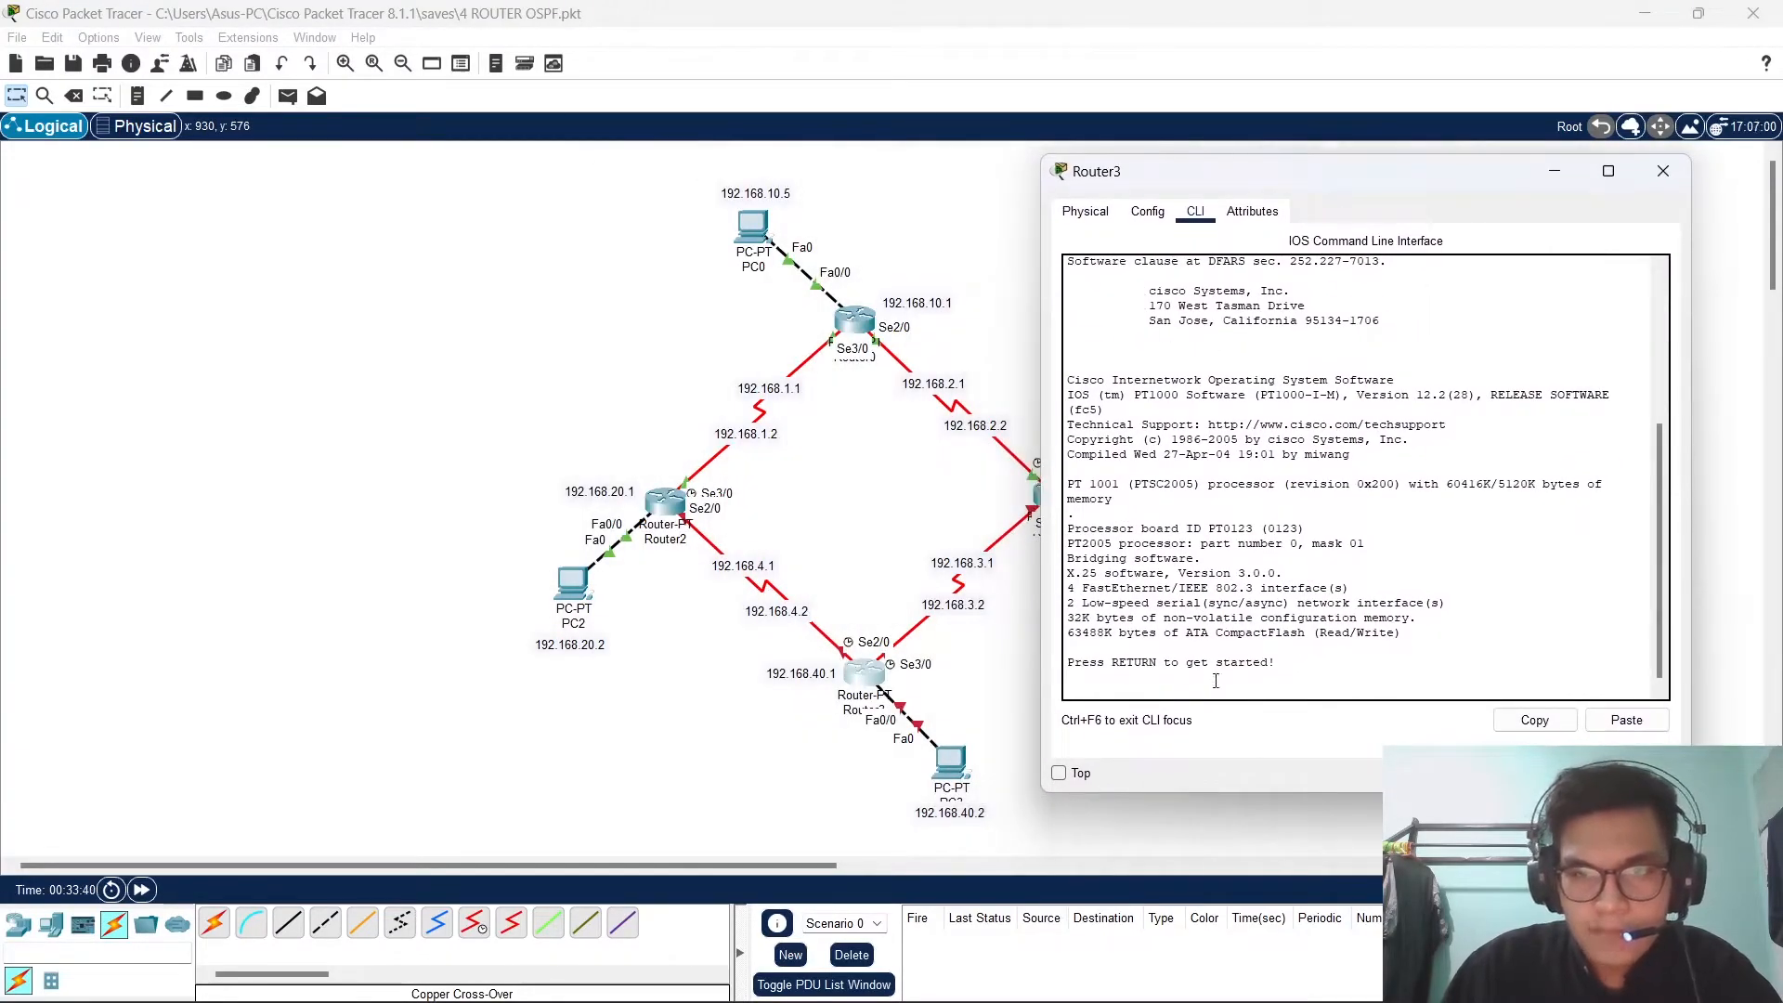
{"action": "key", "text": "Return"}
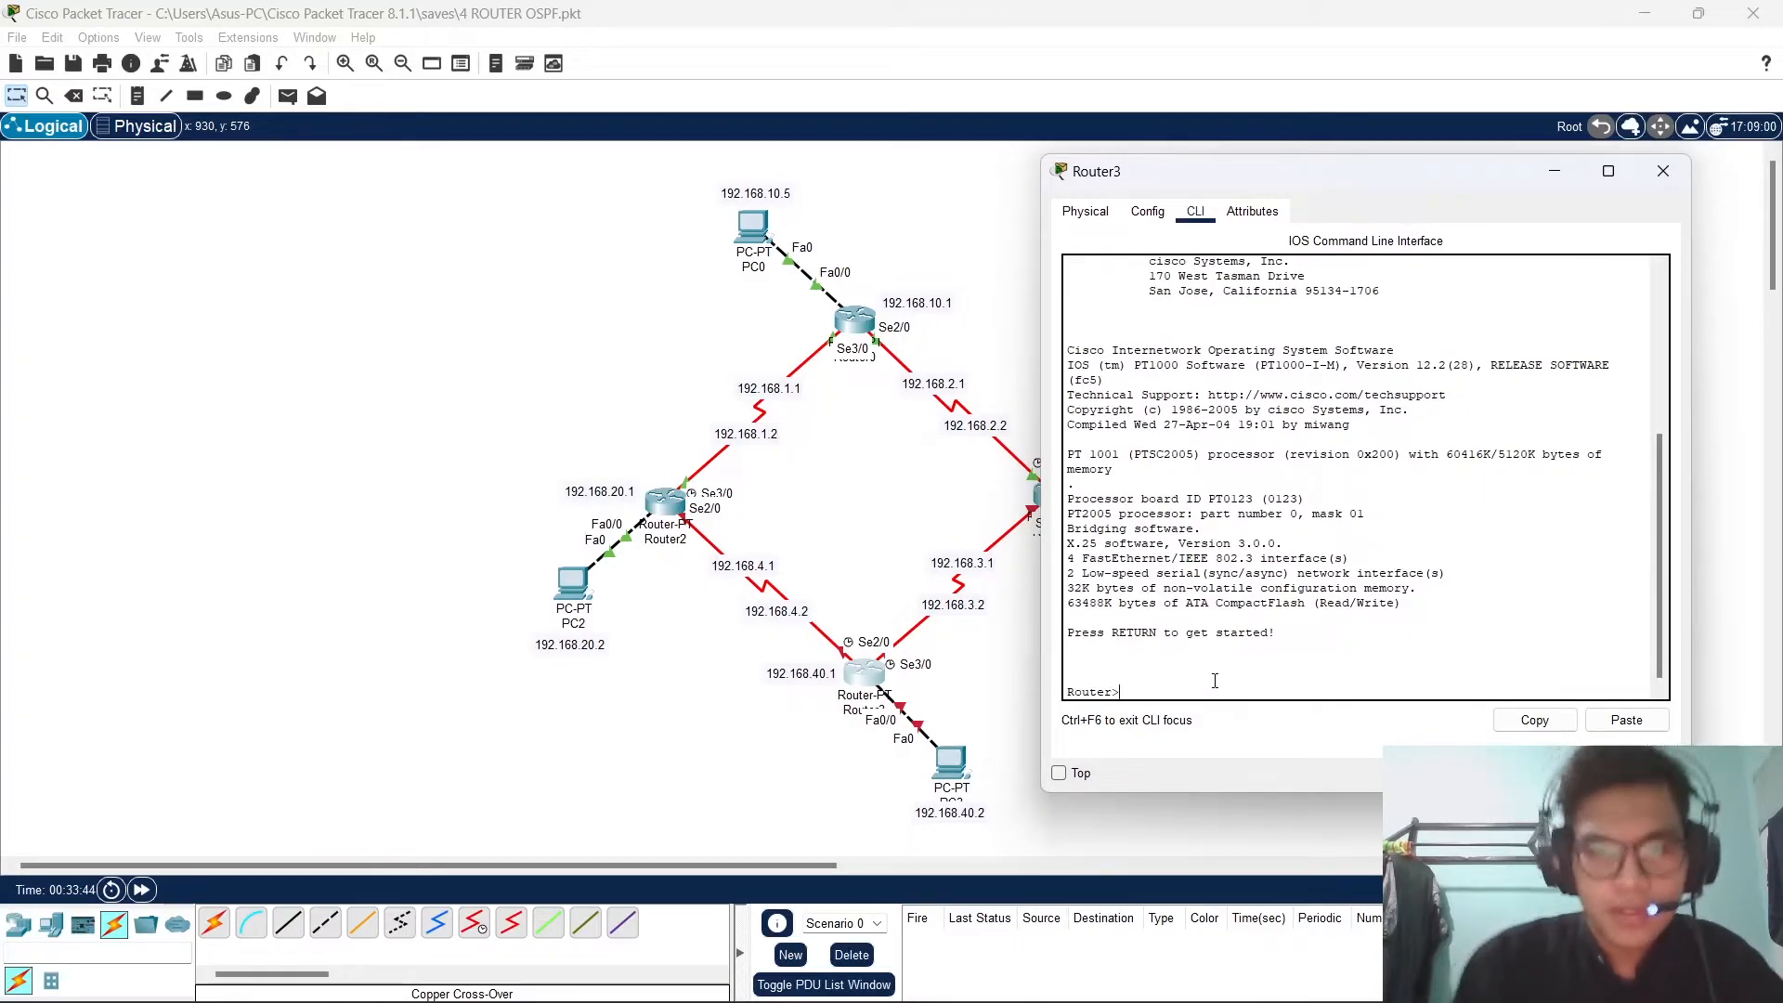
{"action": "type", "text": "en"}
{"action": "key", "text": "Return"}
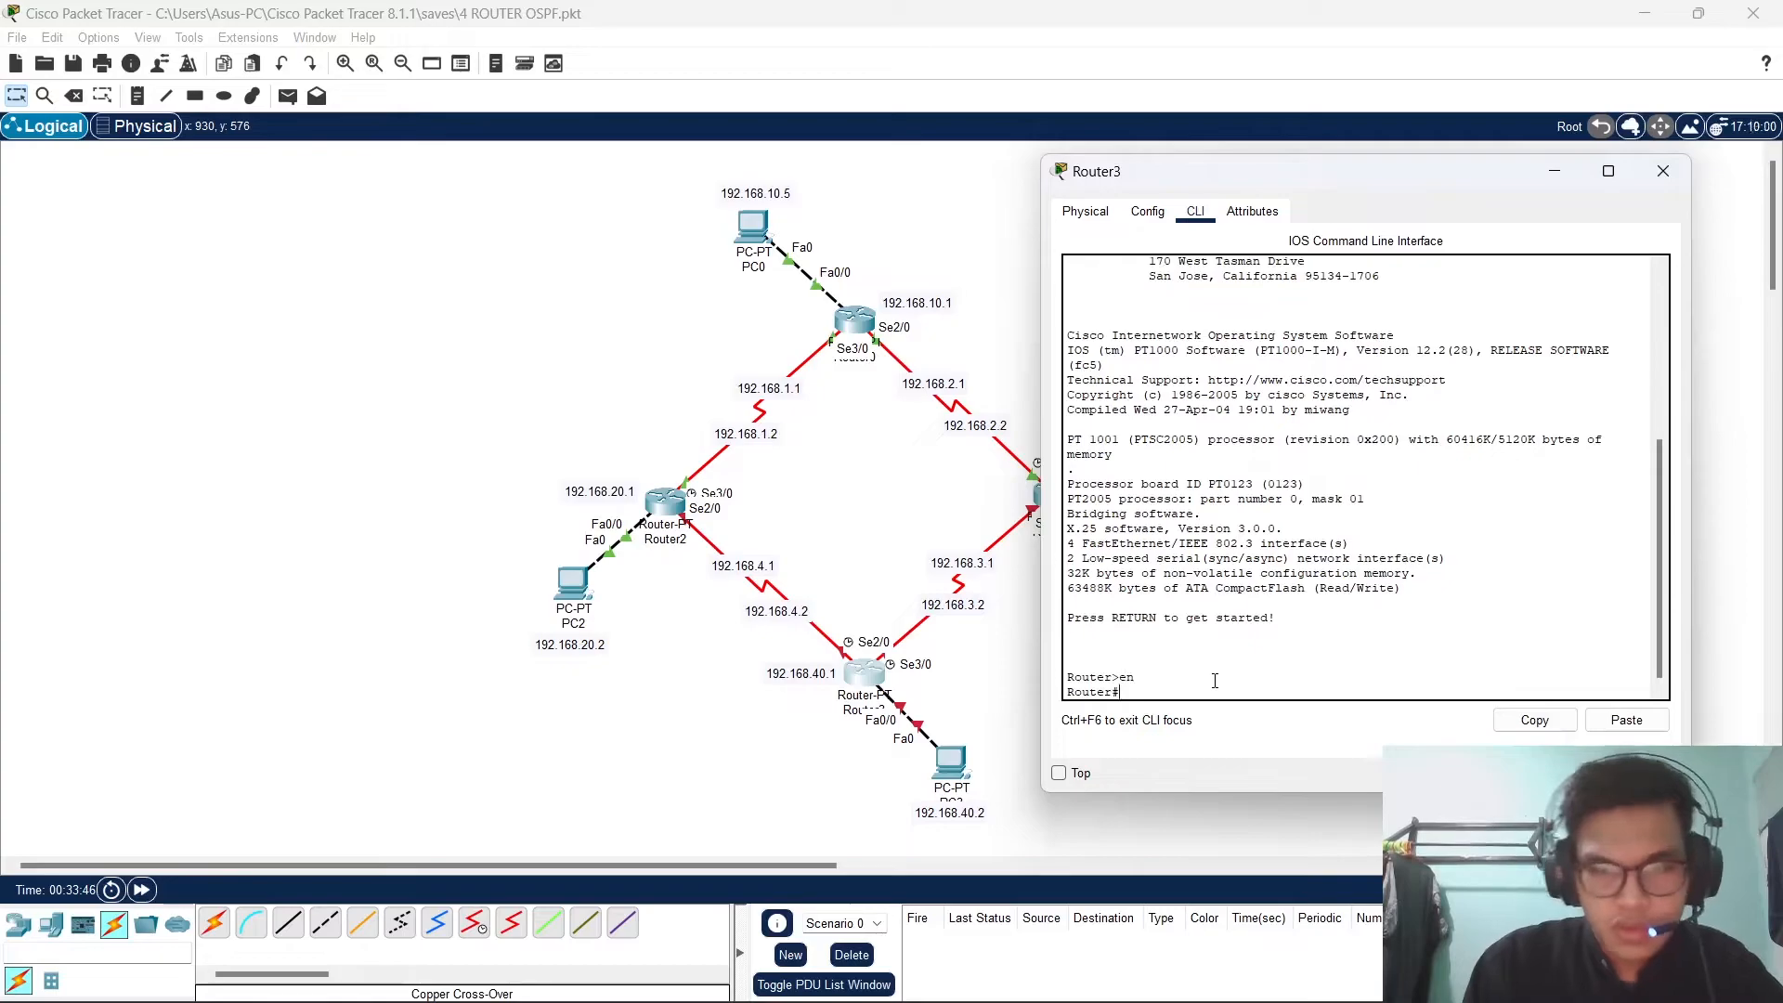
{"action": "type", "text": "conf"}
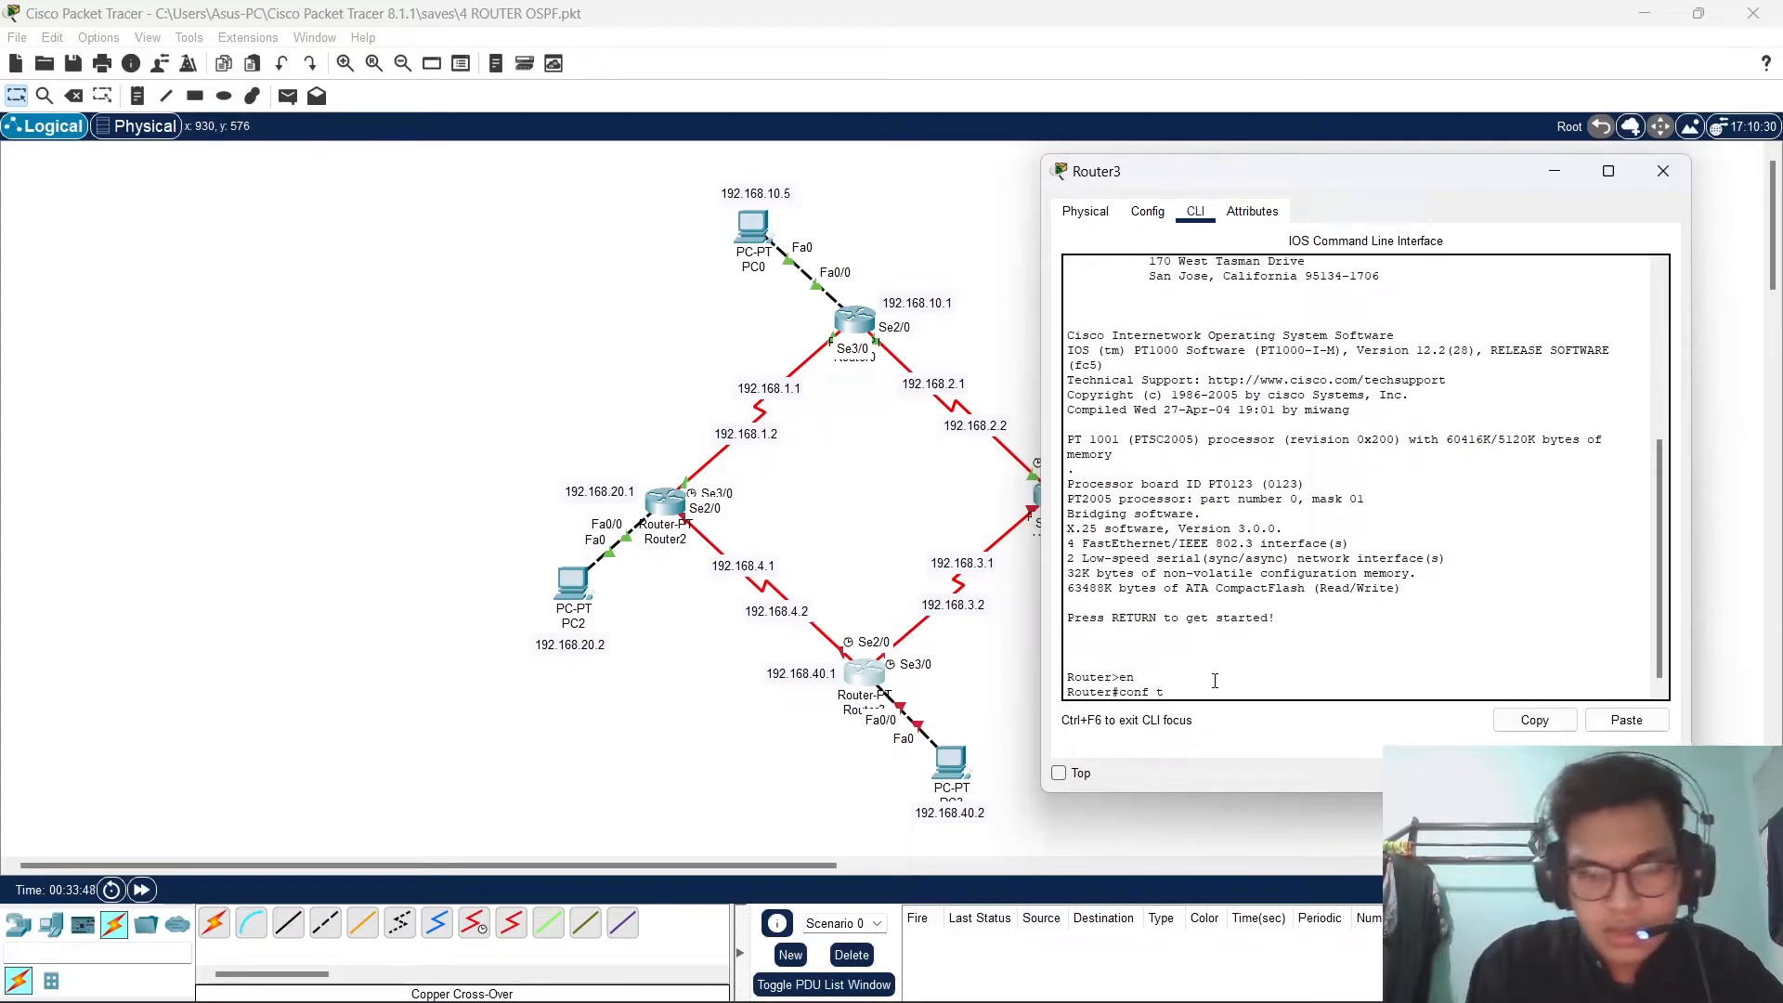
{"action": "type", "text": " t"}
{"action": "key", "text": "Return"}
Assign IP address 192.168.4.2 with mask 255.255.255.0 to Router3's serial interface 2/0.
{"action": "type", "text": "int"}
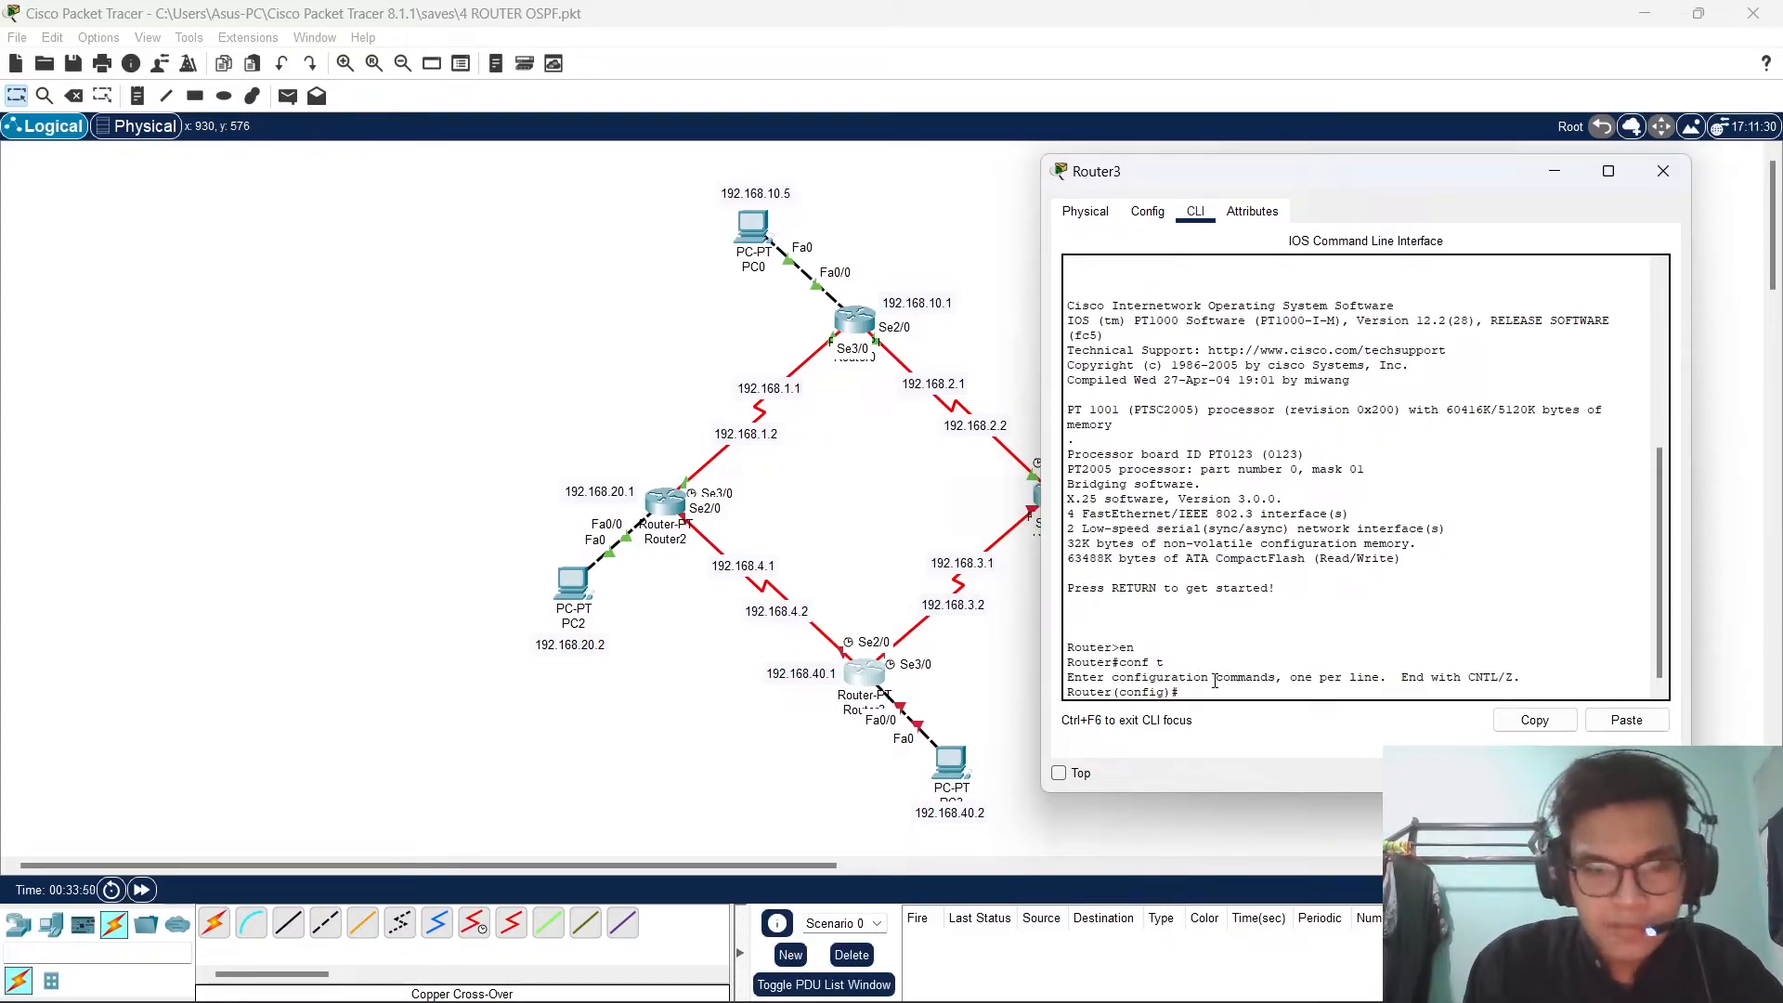
{"action": "type", "text": " se"}
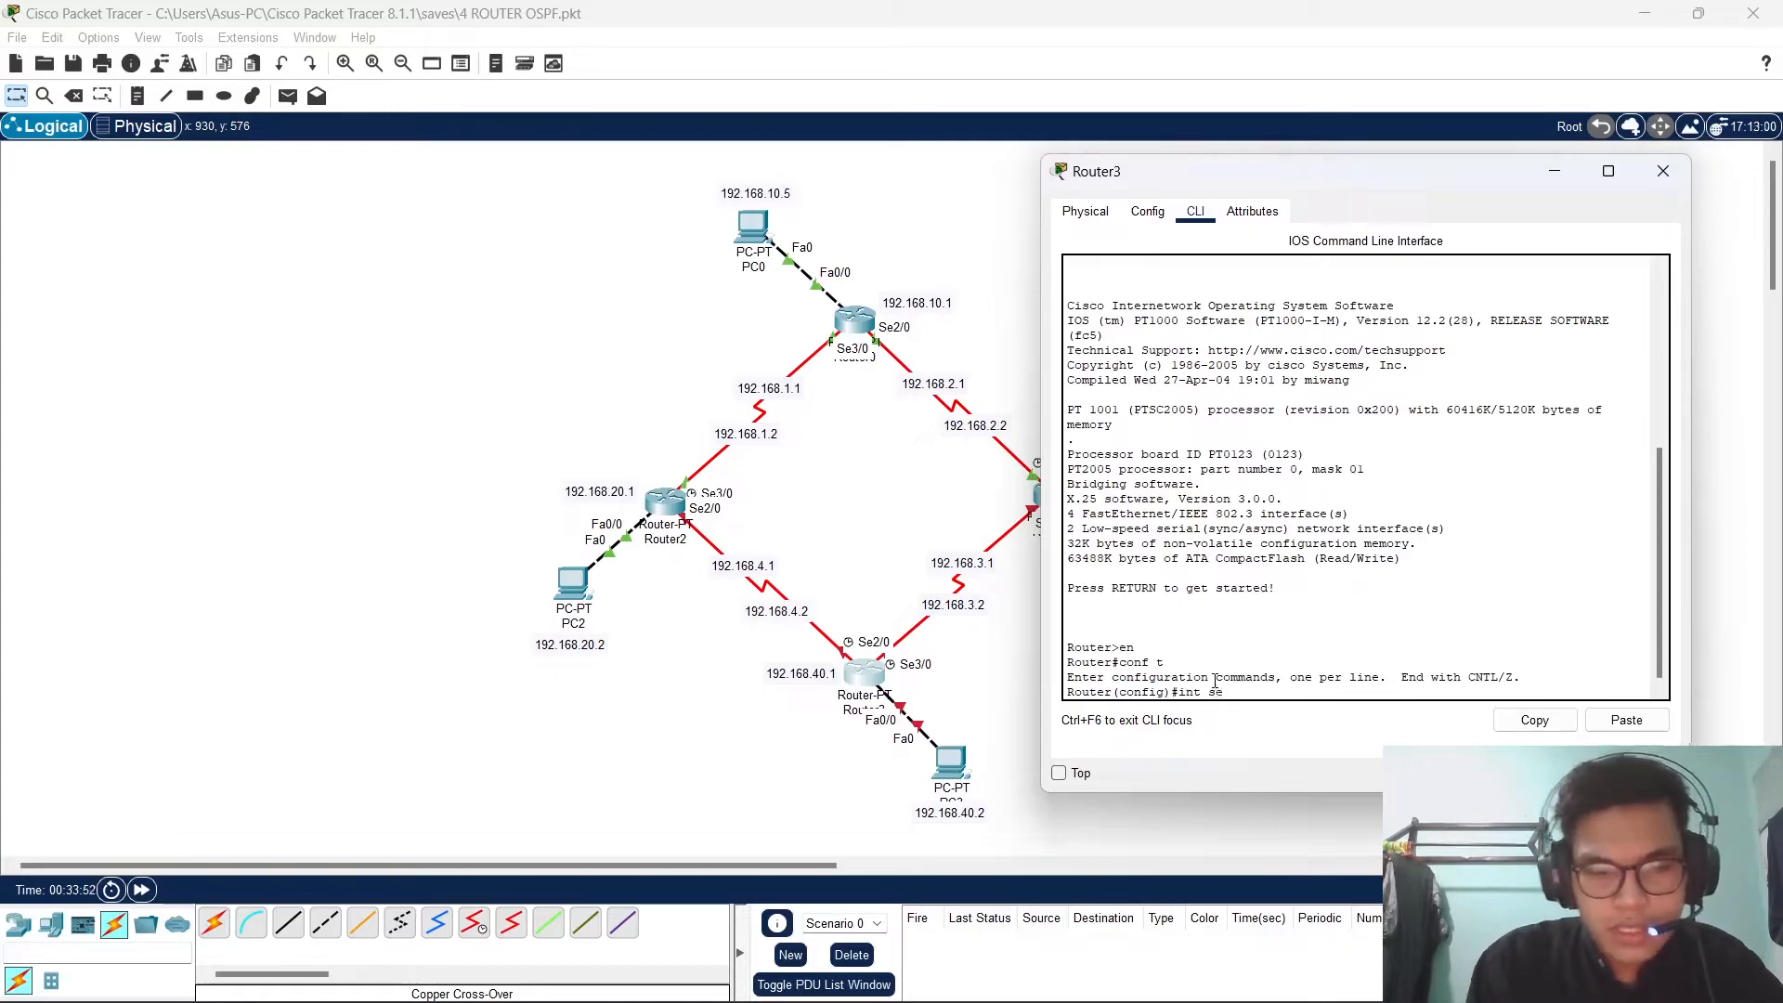
{"action": "type", "text": " 2/0"}
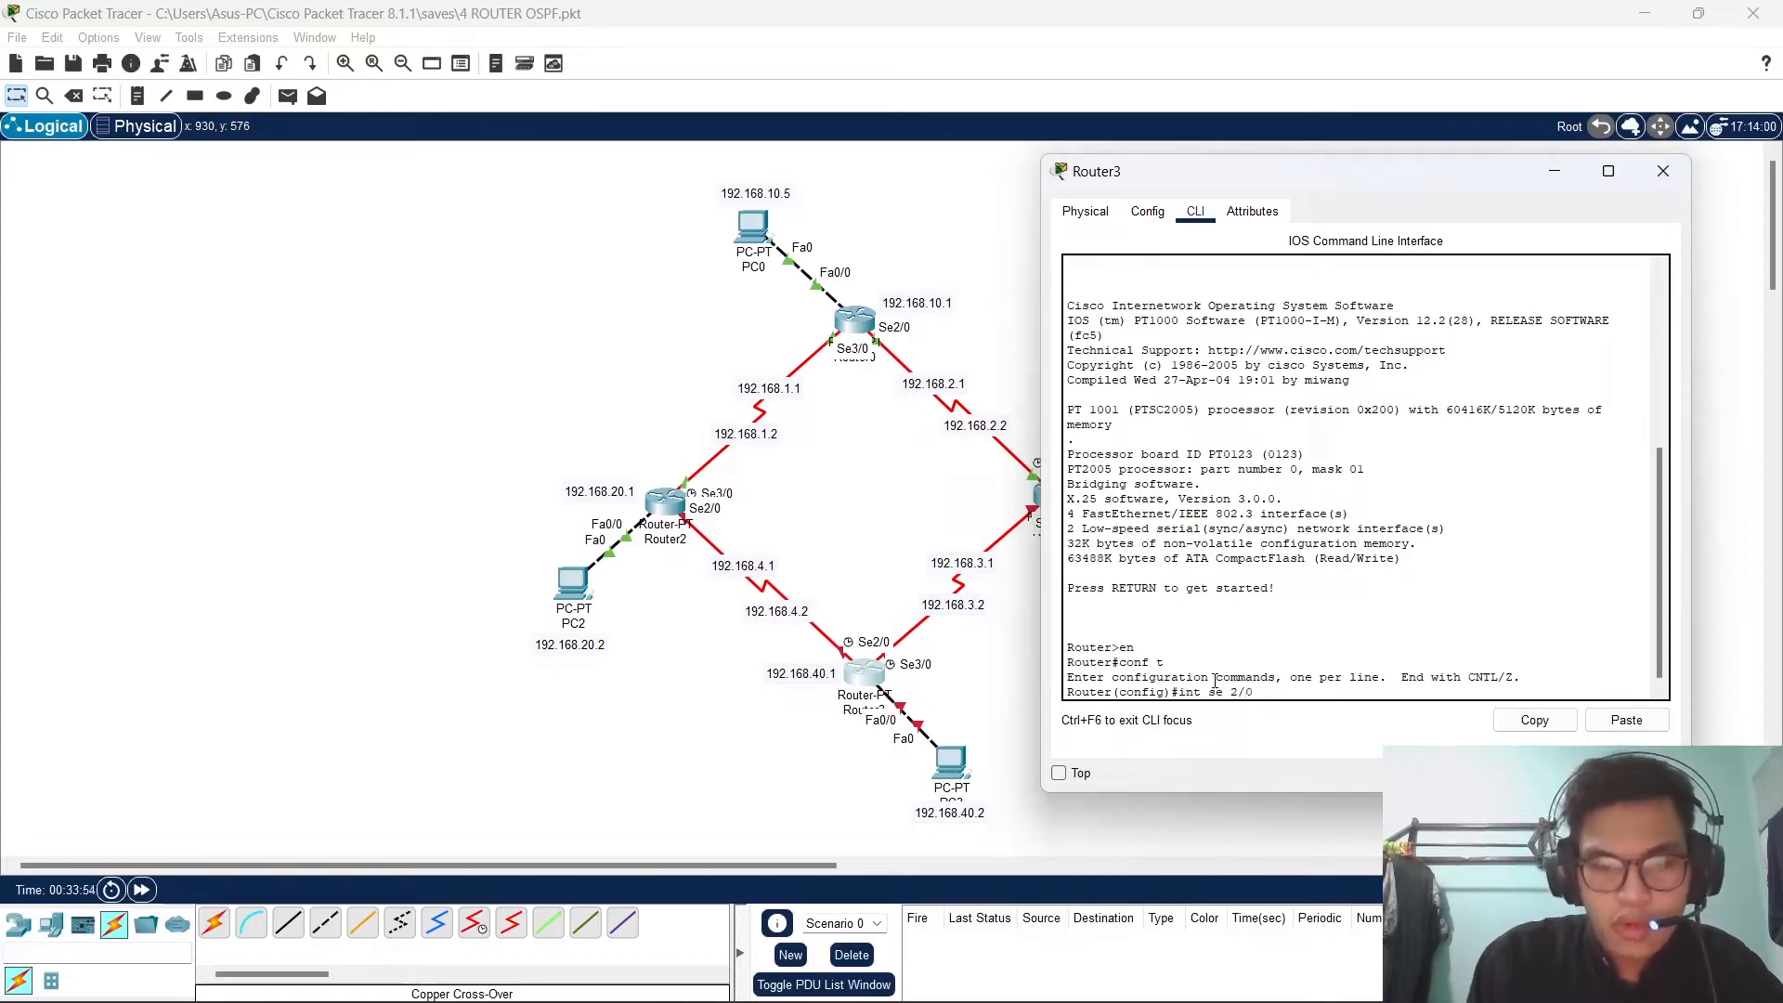
{"action": "key", "text": "Return"}
{"action": "type", "text": "ip add 1"}
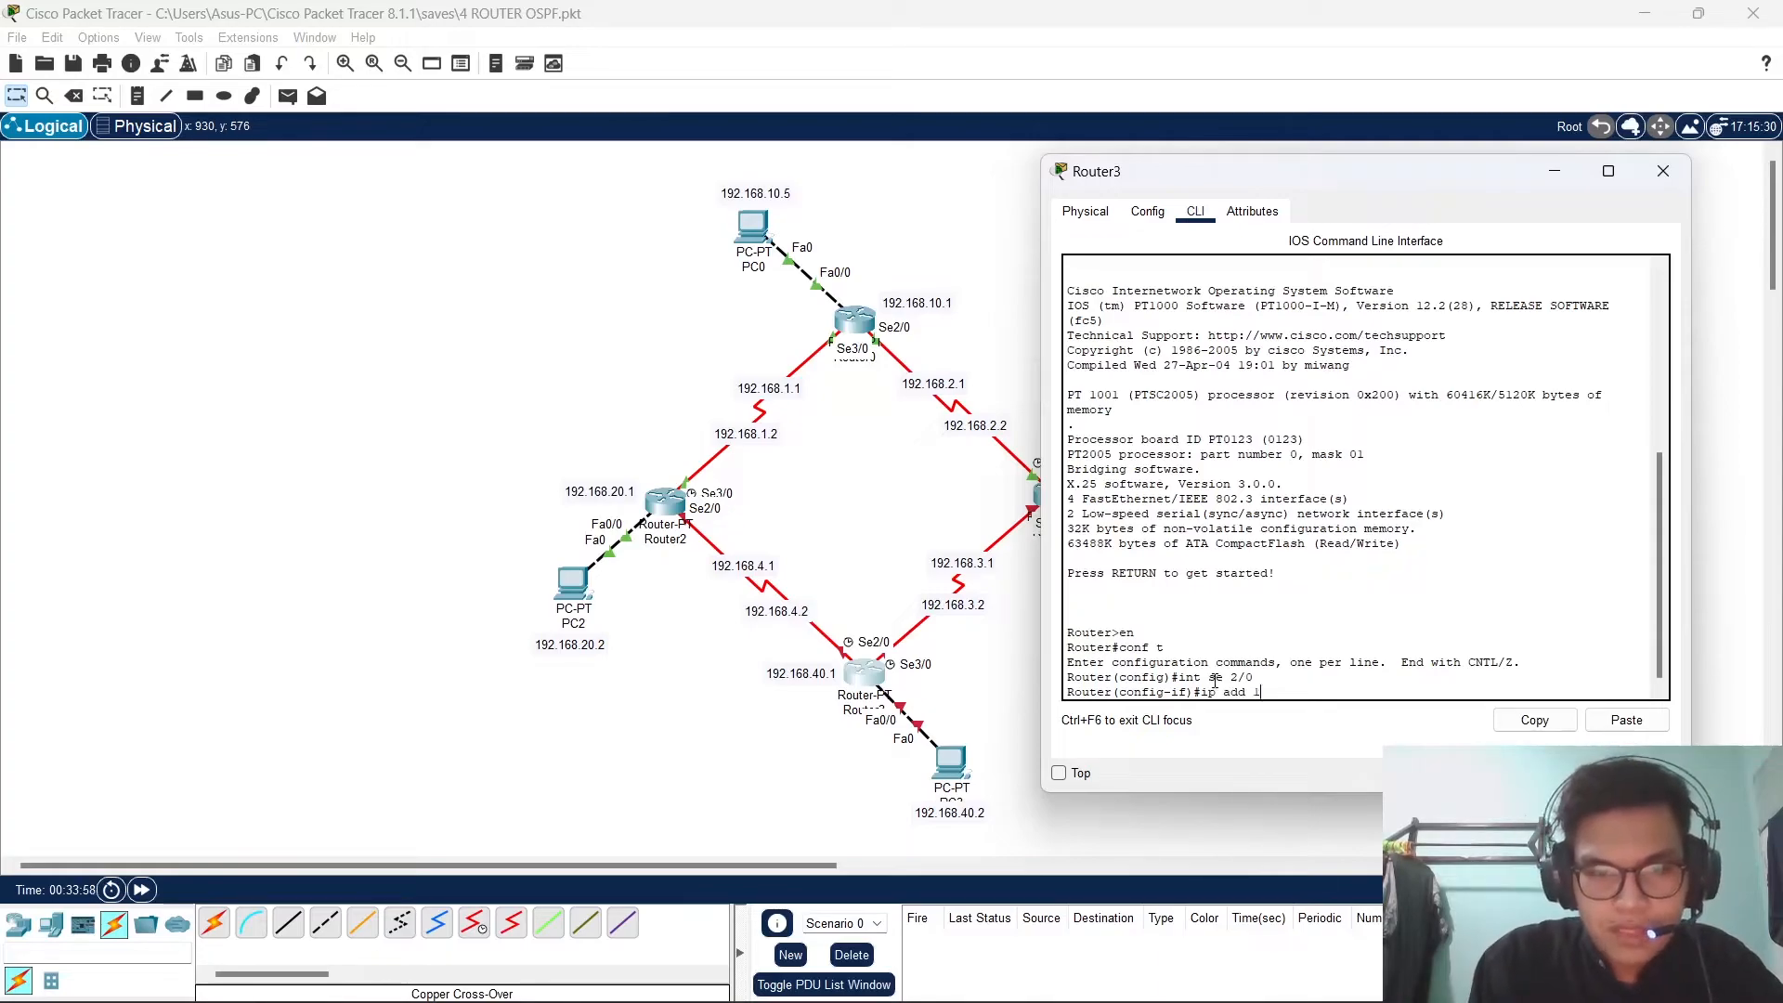
{"action": "type", "text": "92.168.4."}
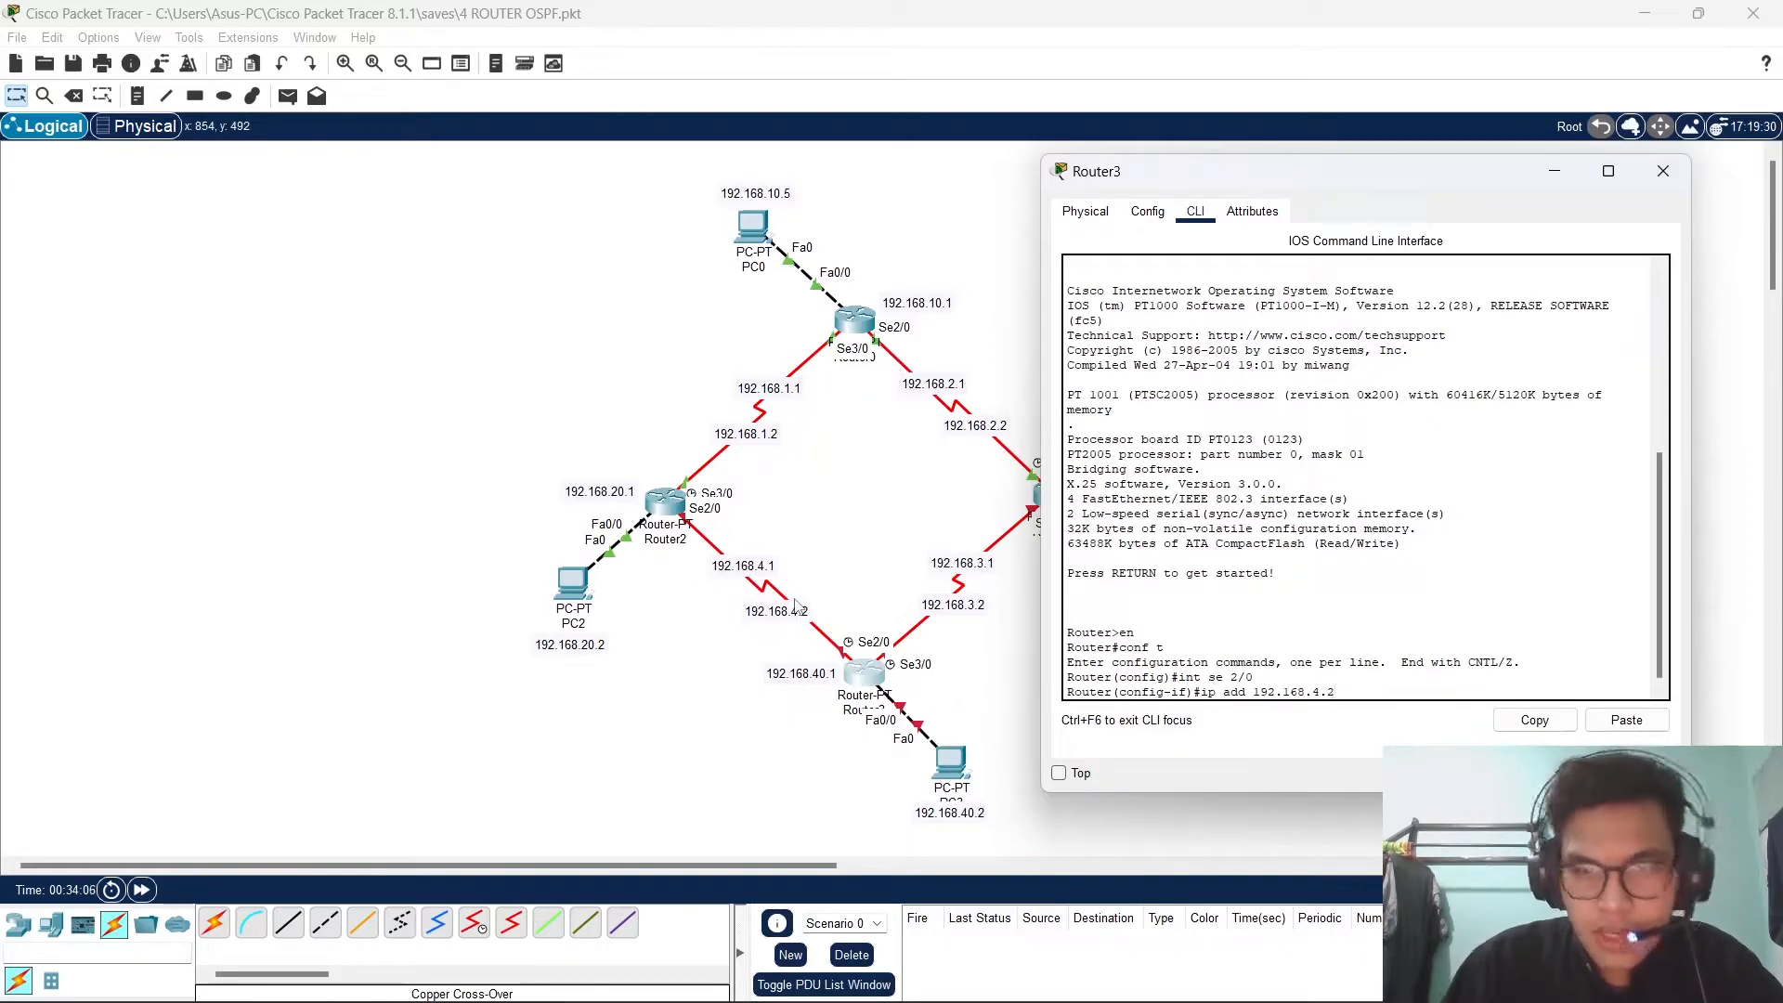
{"action": "type", "text": "255.255.255.0"}
{"action": "key", "text": "Return"}
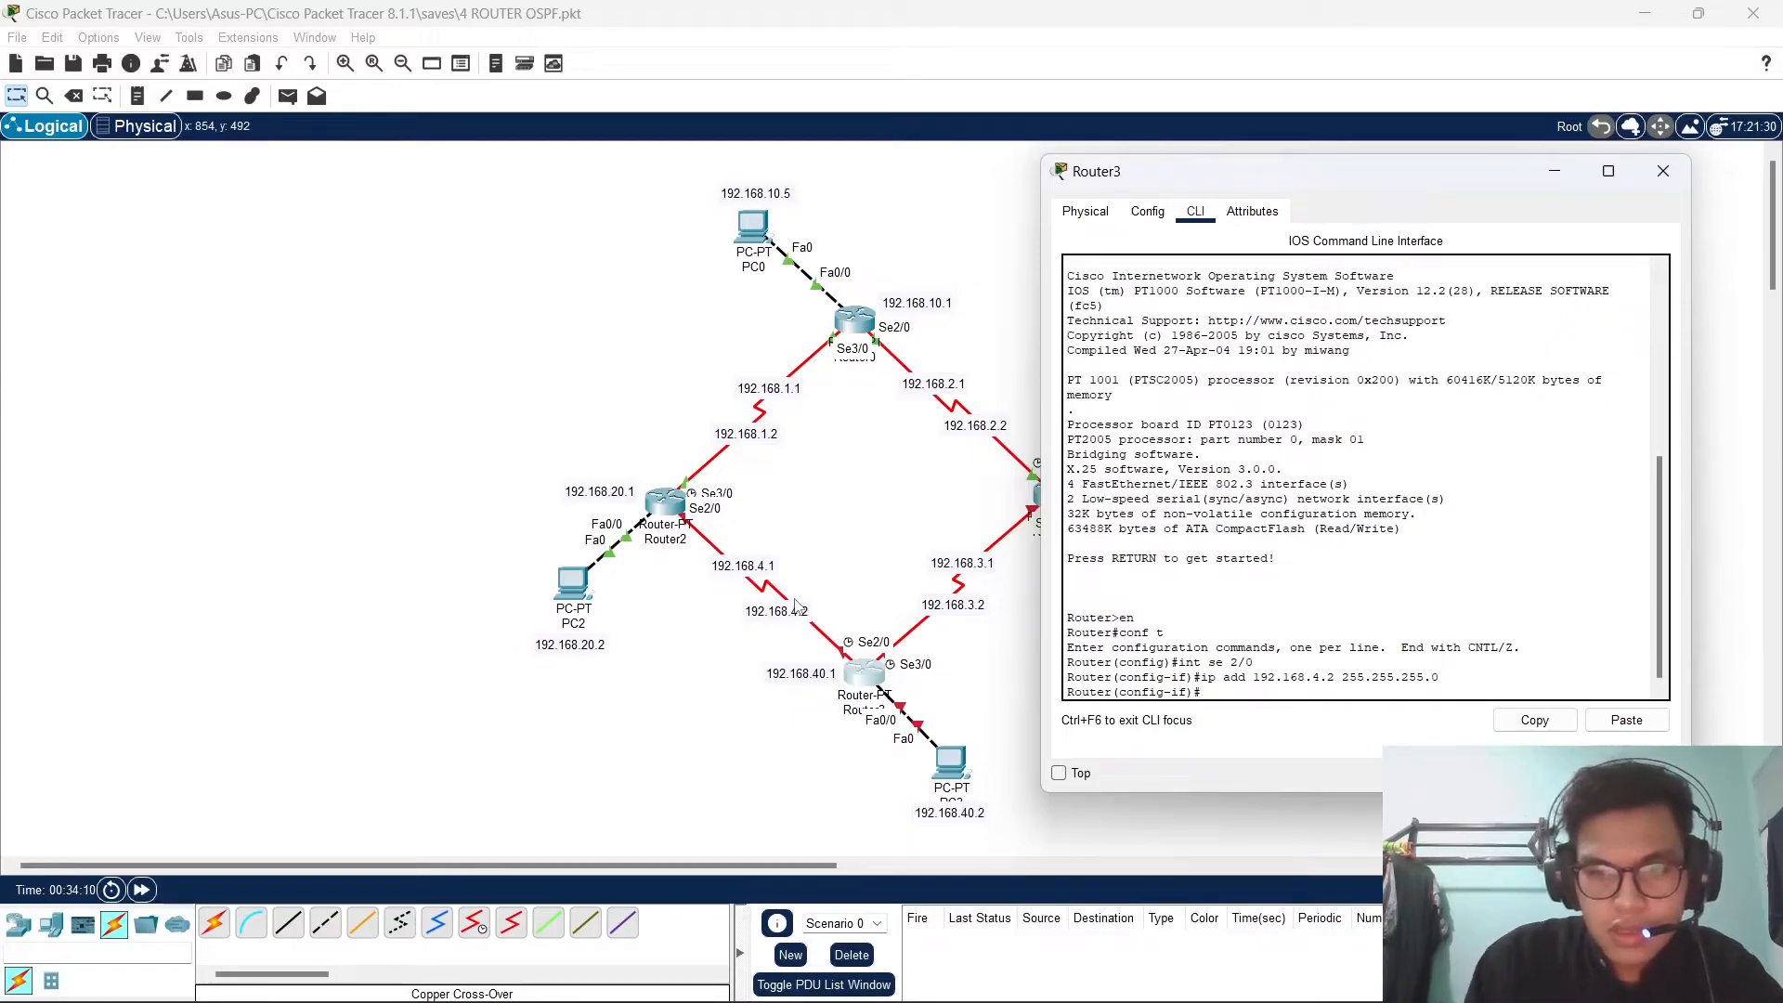
Enable Router3's serial interface 2/0 with no sh, exit it and enter configuration of serial interface 3/0.
{"action": "type", "text": "no sh"}
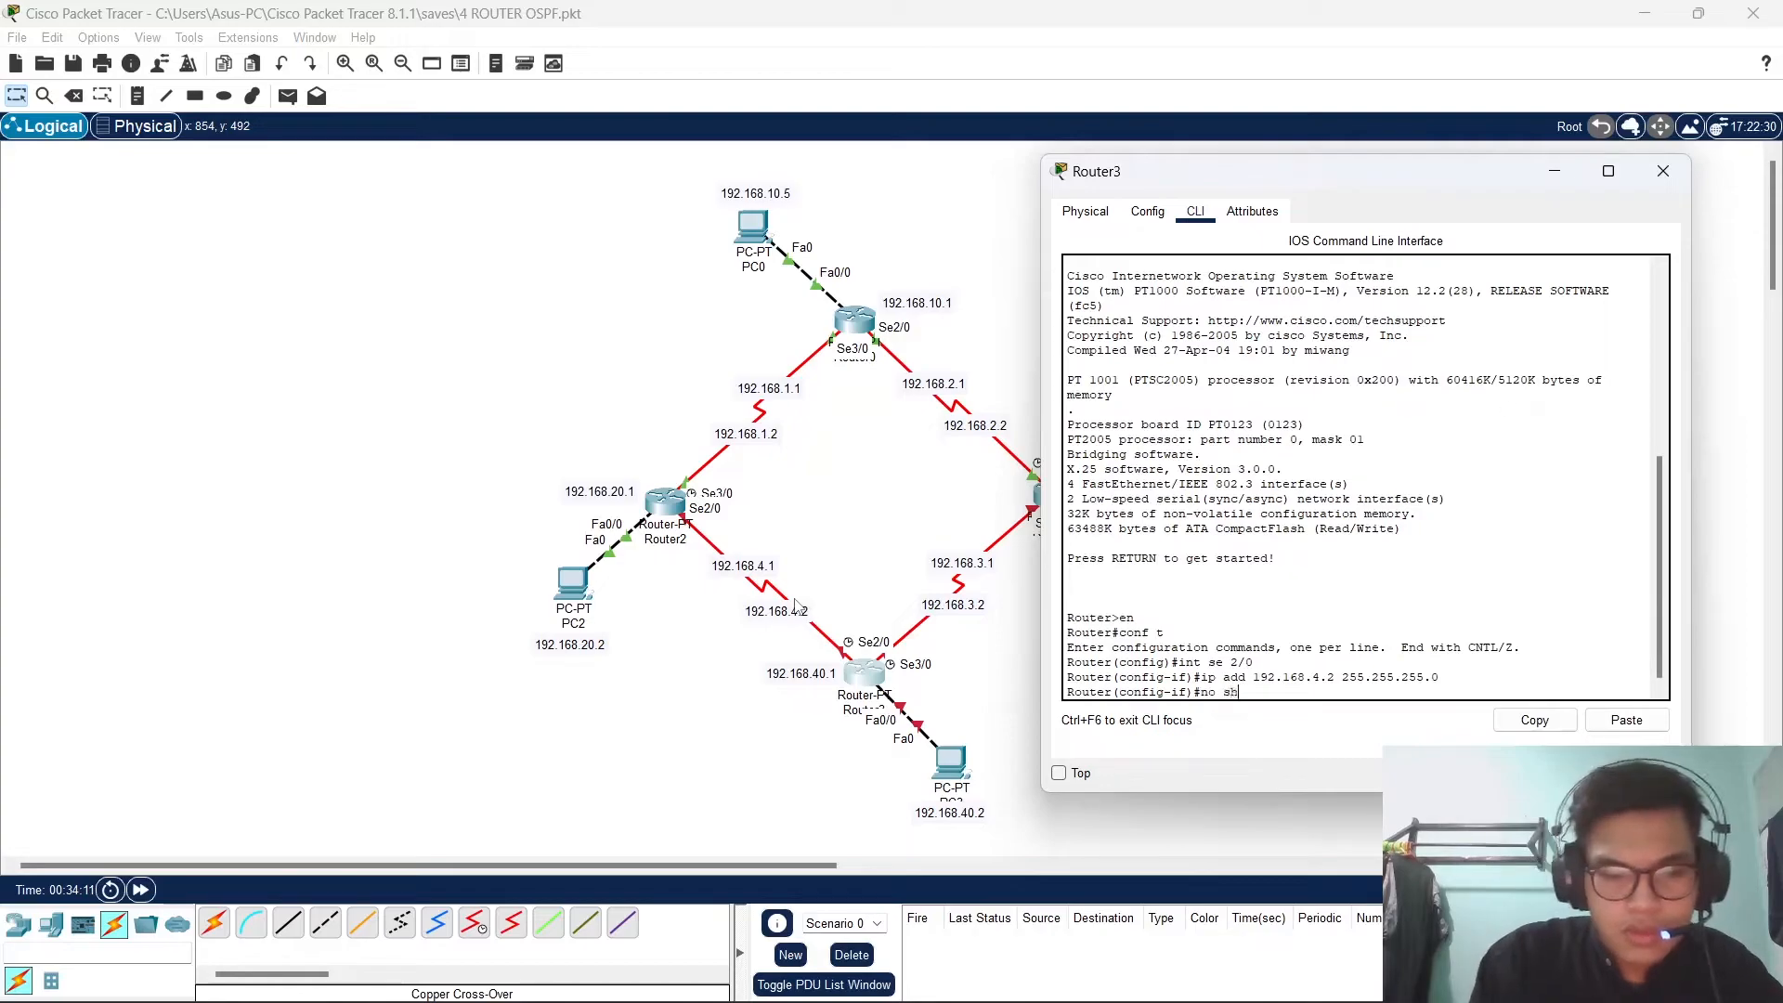
{"action": "key", "text": "Return"}
{"action": "key", "text": "Return"}
{"action": "type", "text": "exit"}
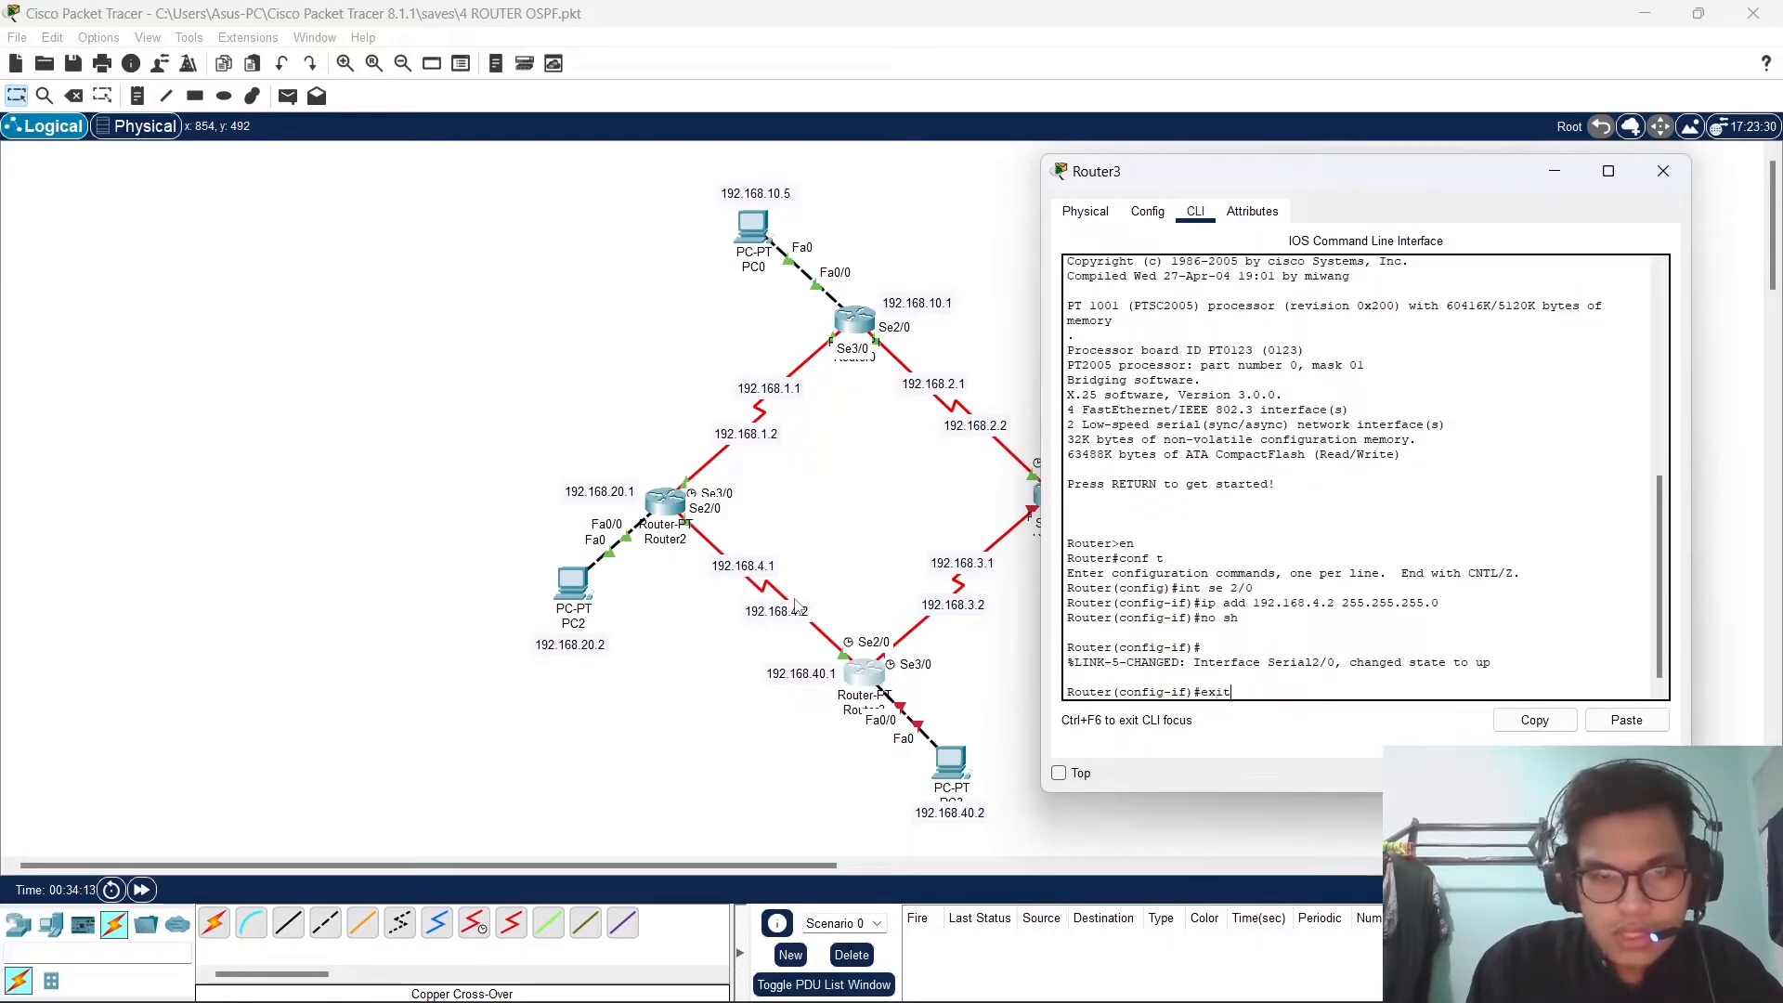
{"action": "key", "text": "Return"}
{"action": "type", "text": "int se 3/0"}
{"action": "key", "text": "Return"}
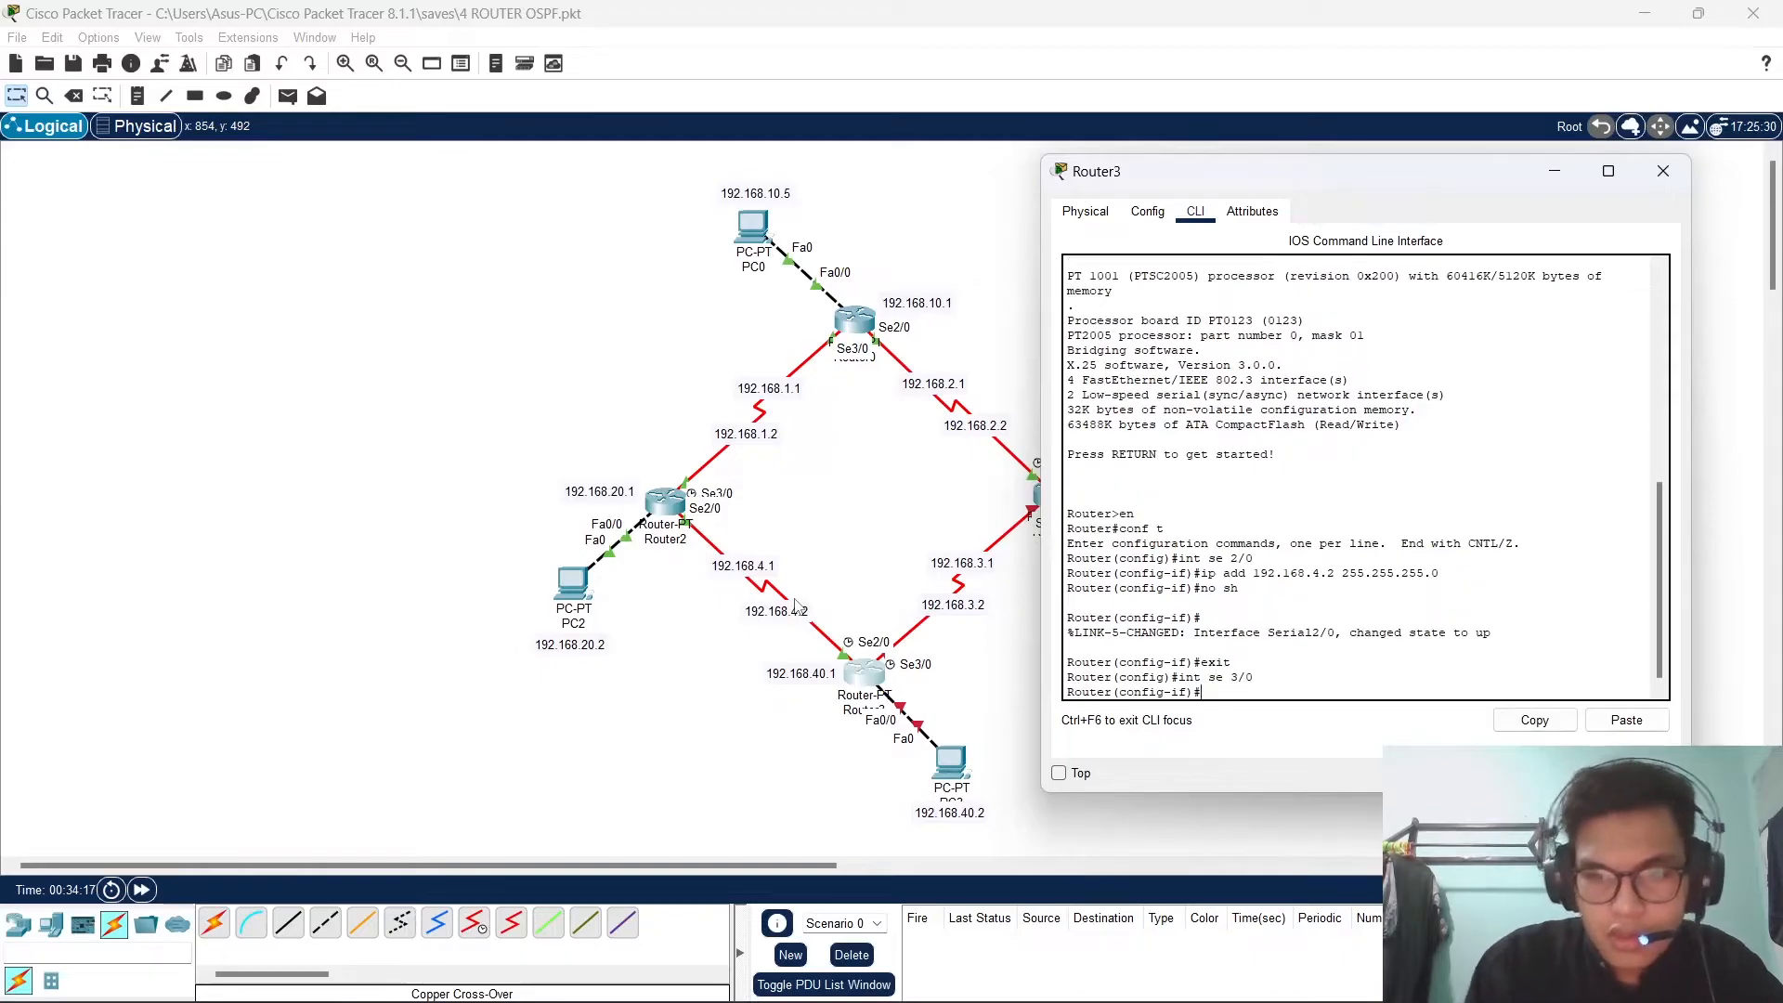
{"action": "type", "text": "ip add 1"}
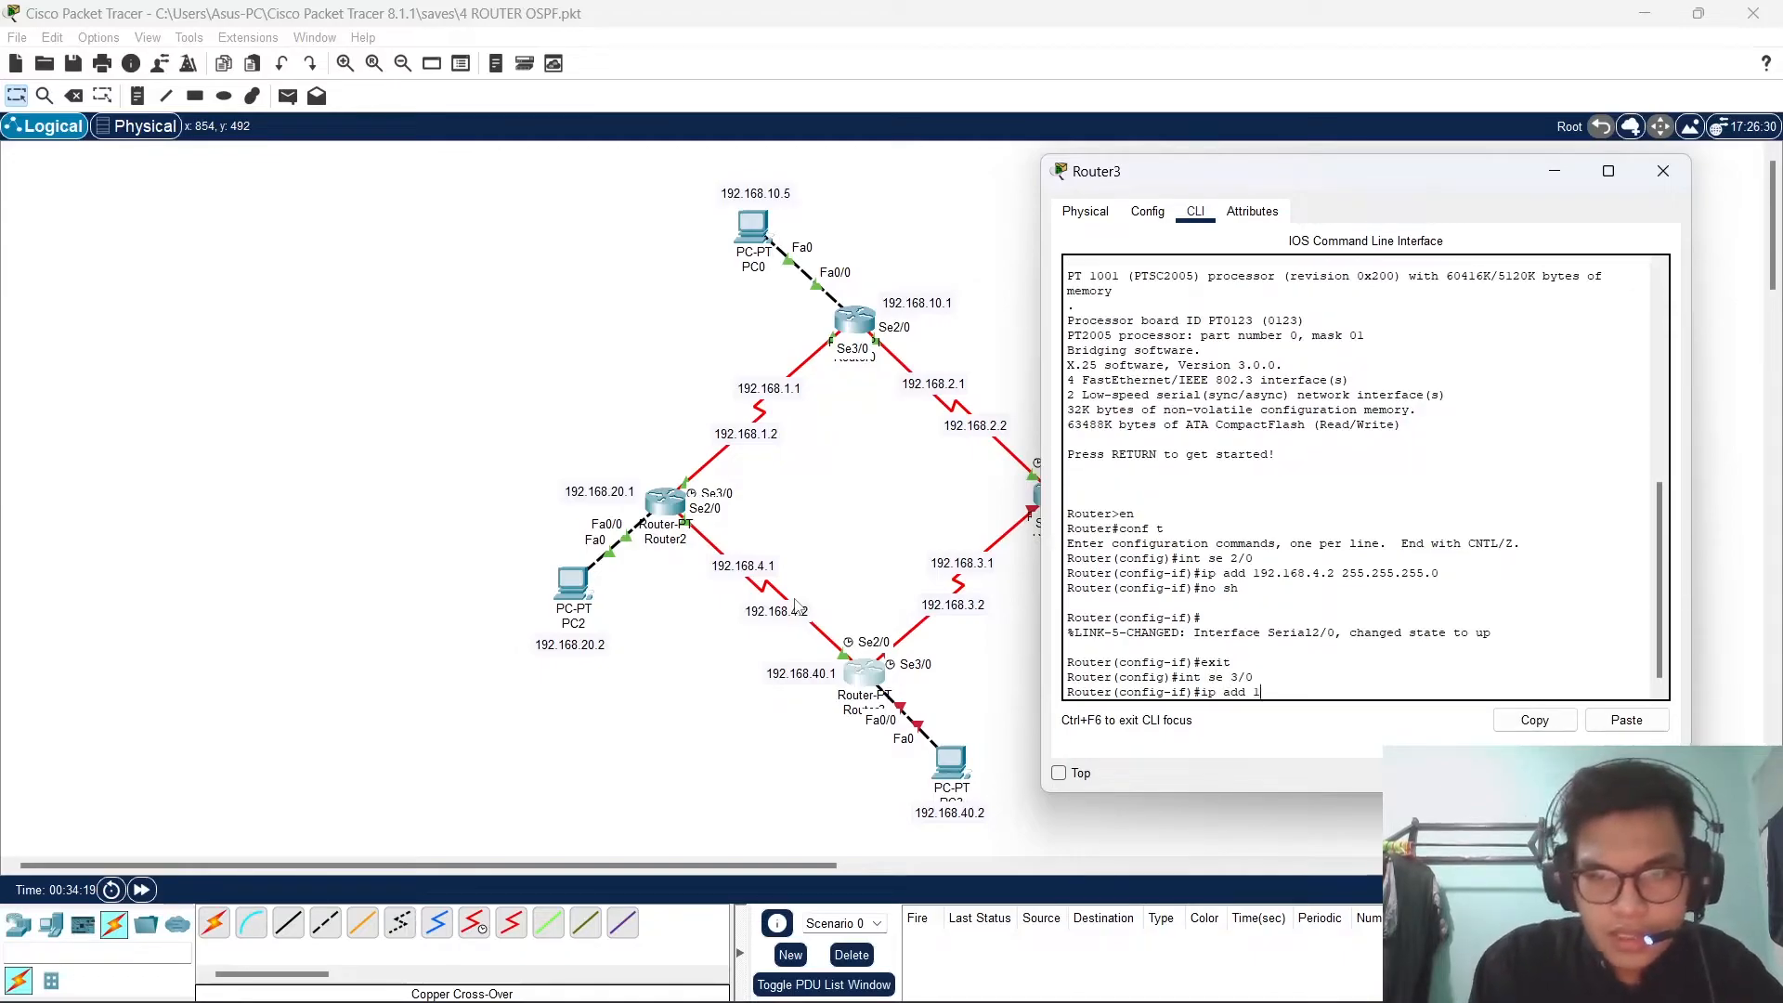
{"action": "type", "text": "92.168."}
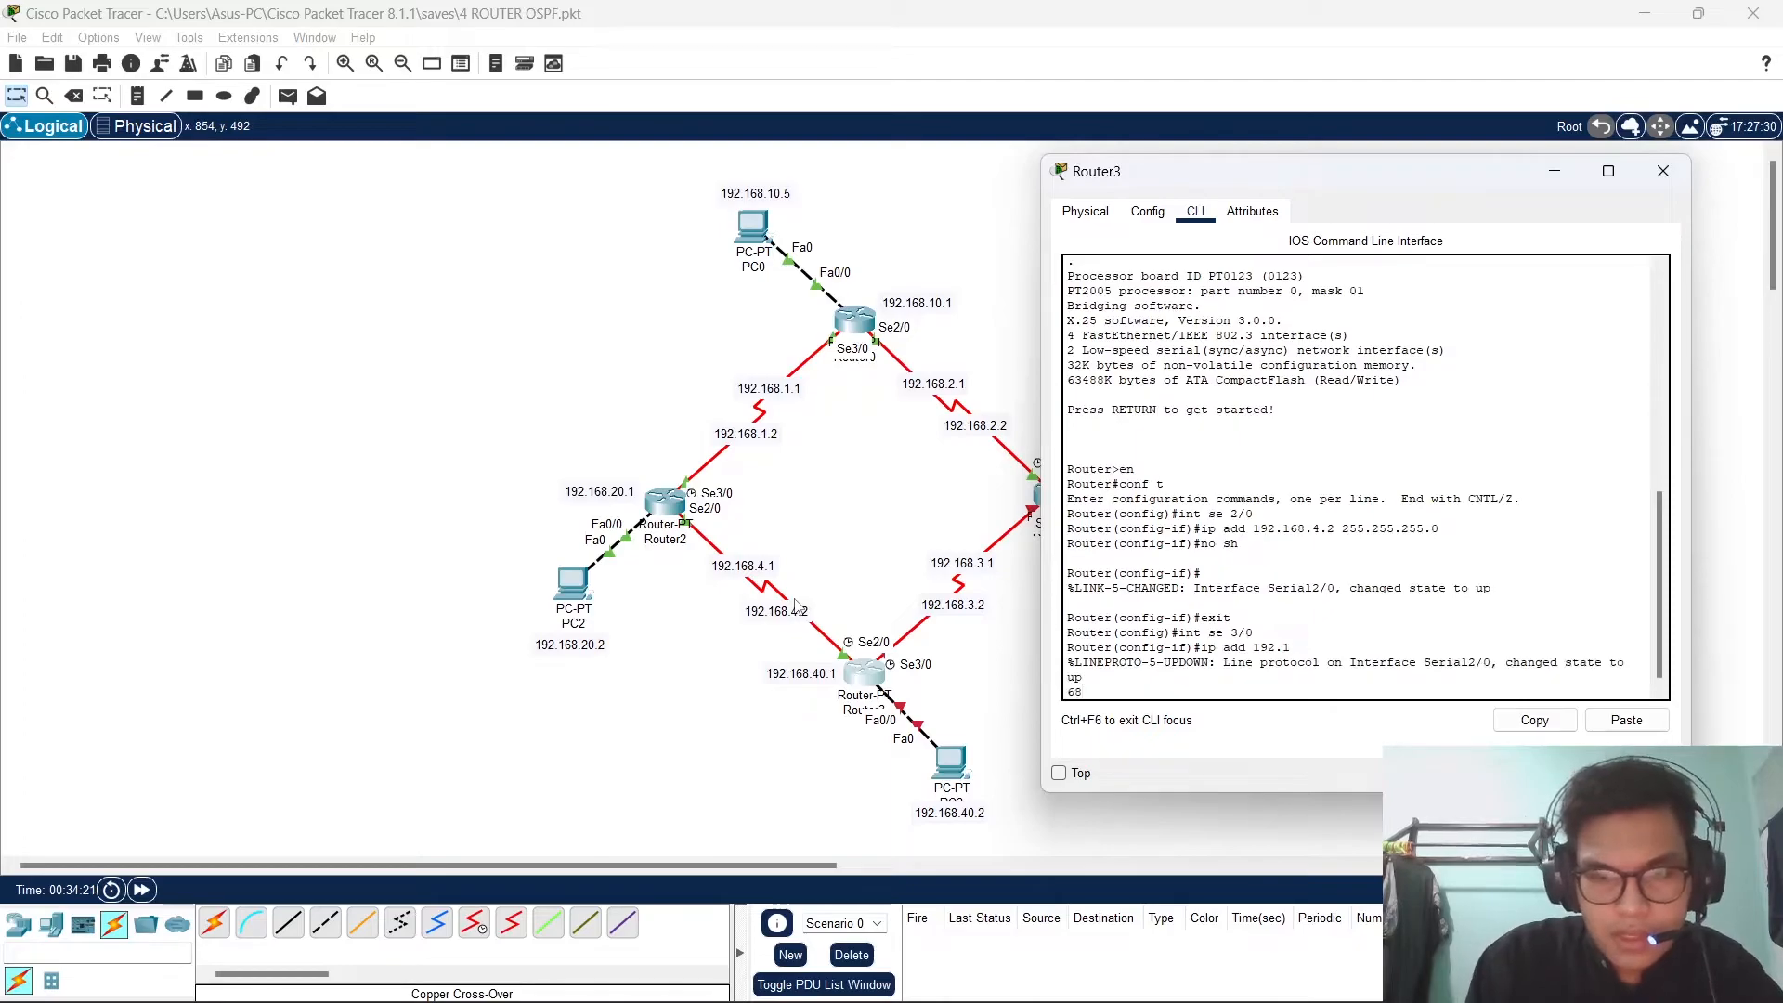
{"action": "key", "text": "Return"}
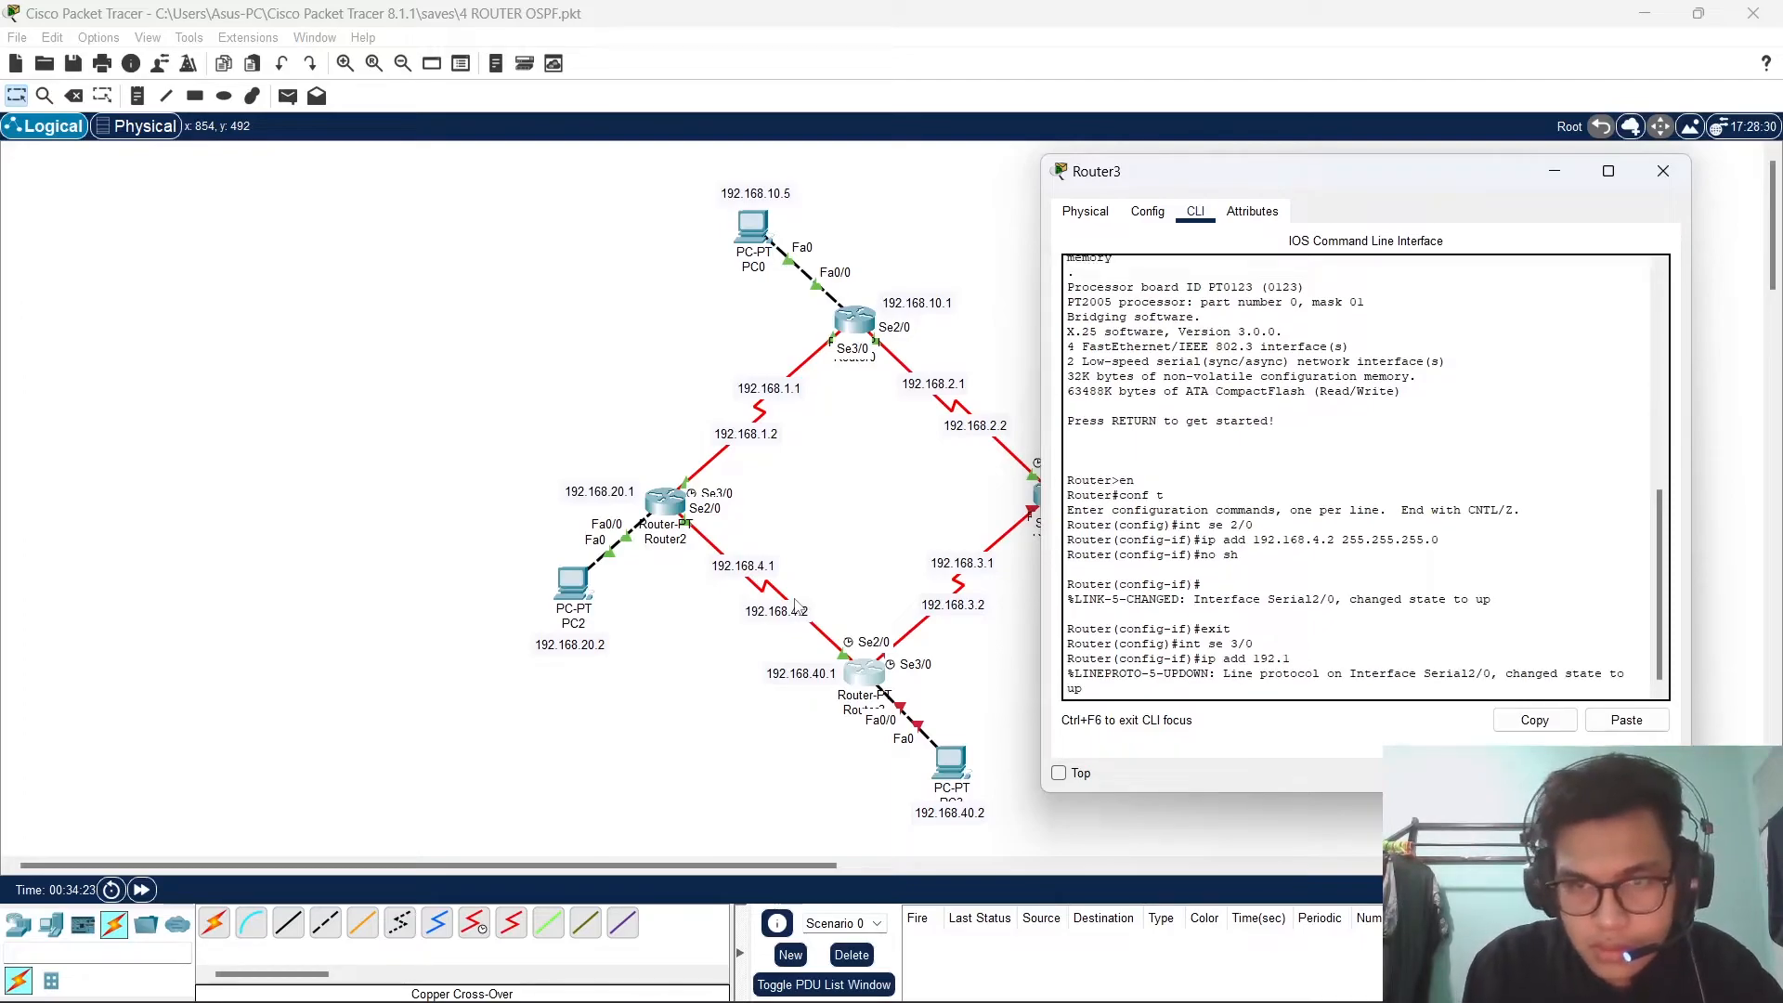
Assign IP address 192.168.3.2 with mask 255.255.255.0 to Router3's serial interface 3/0.
{"action": "type", "text": "ip add 192."}
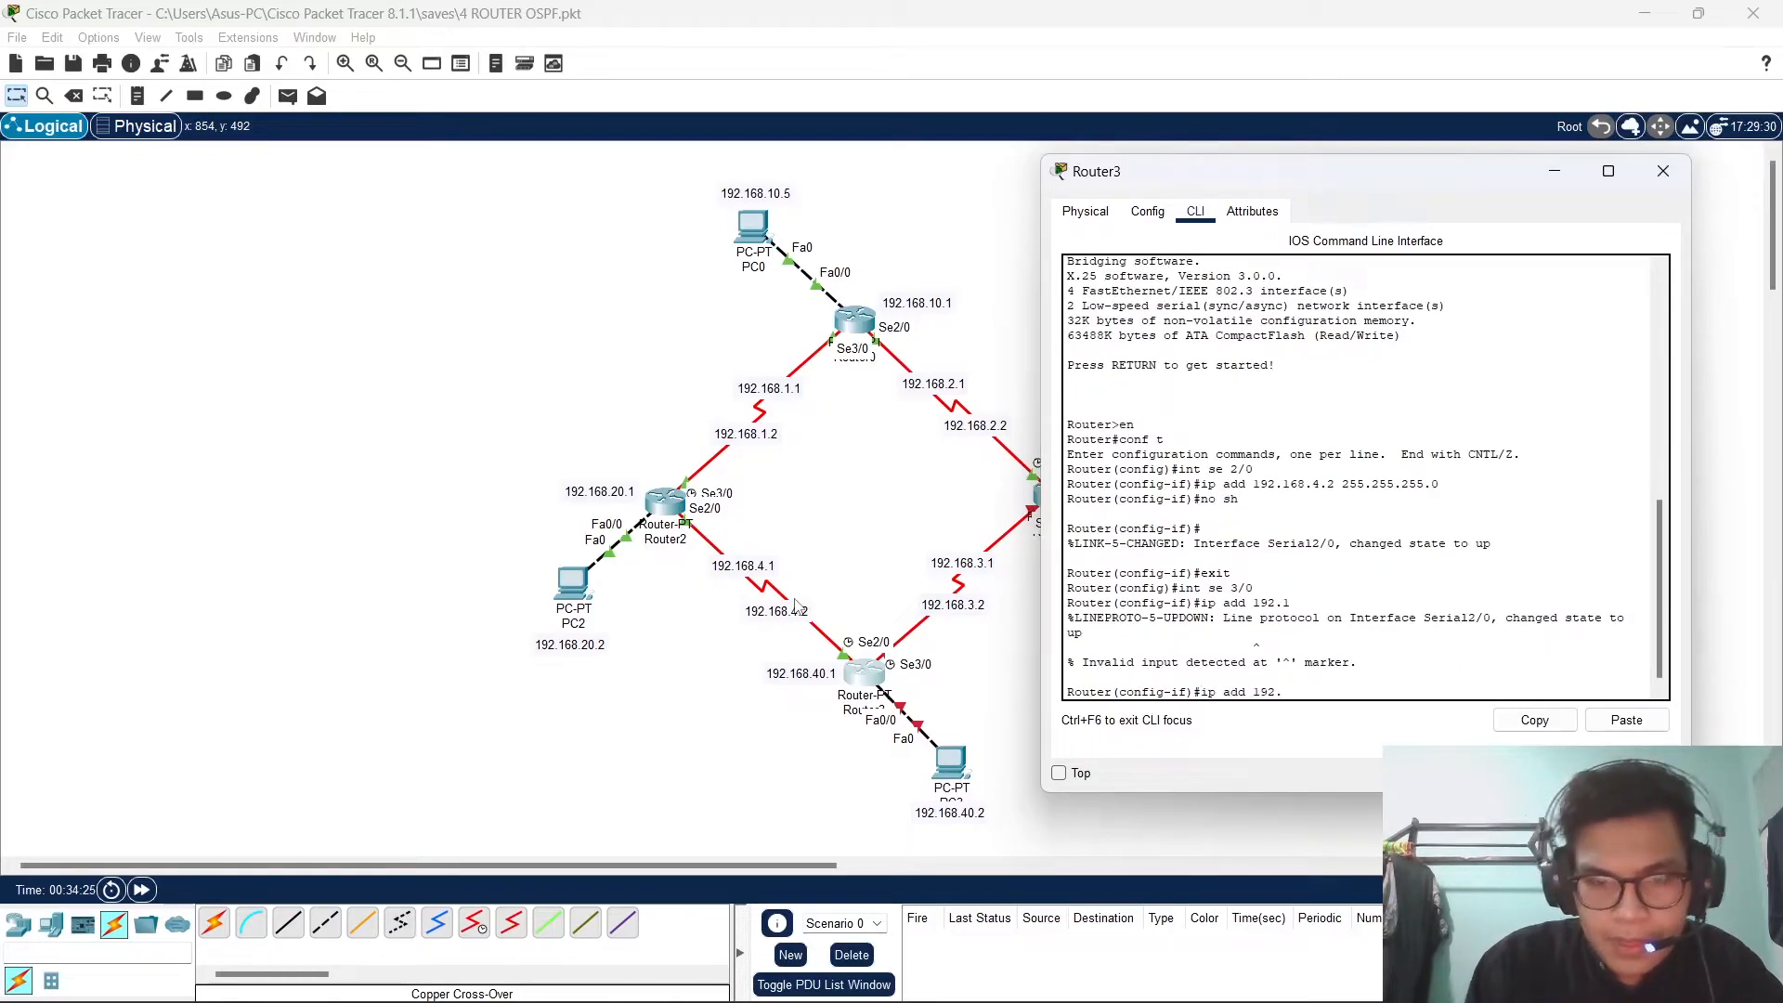
{"action": "type", "text": "168"}
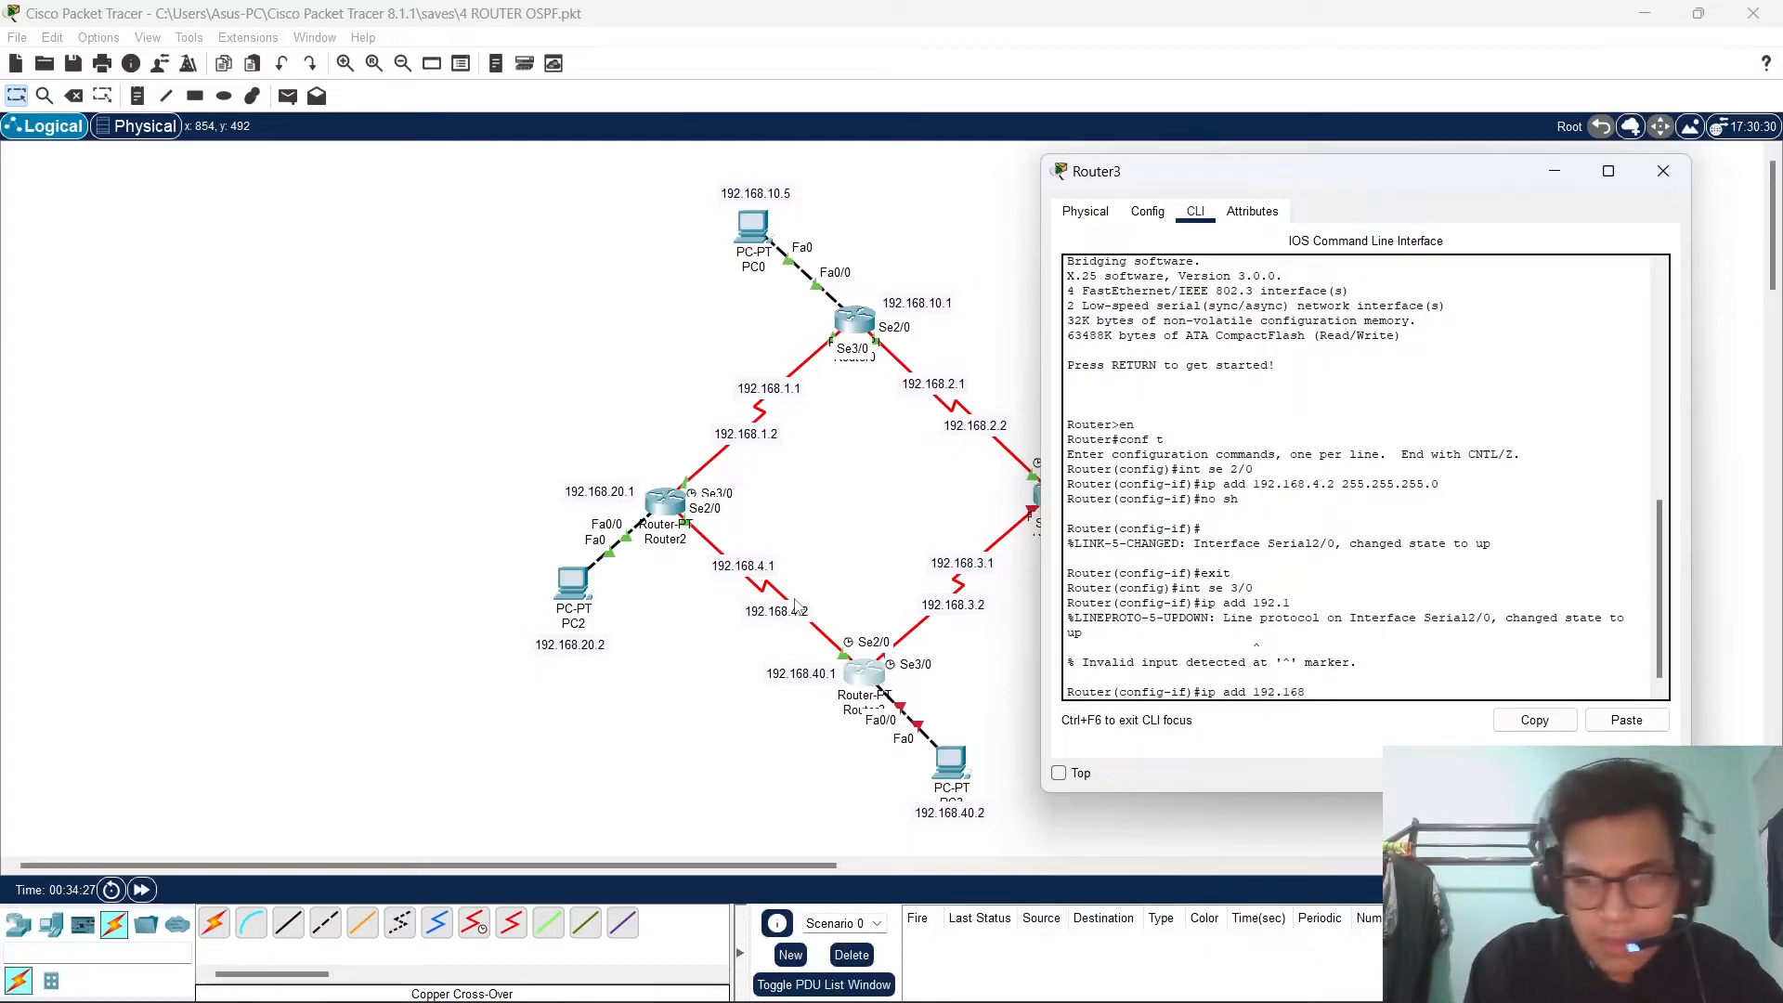
{"action": "type", "text": ".3.2"}
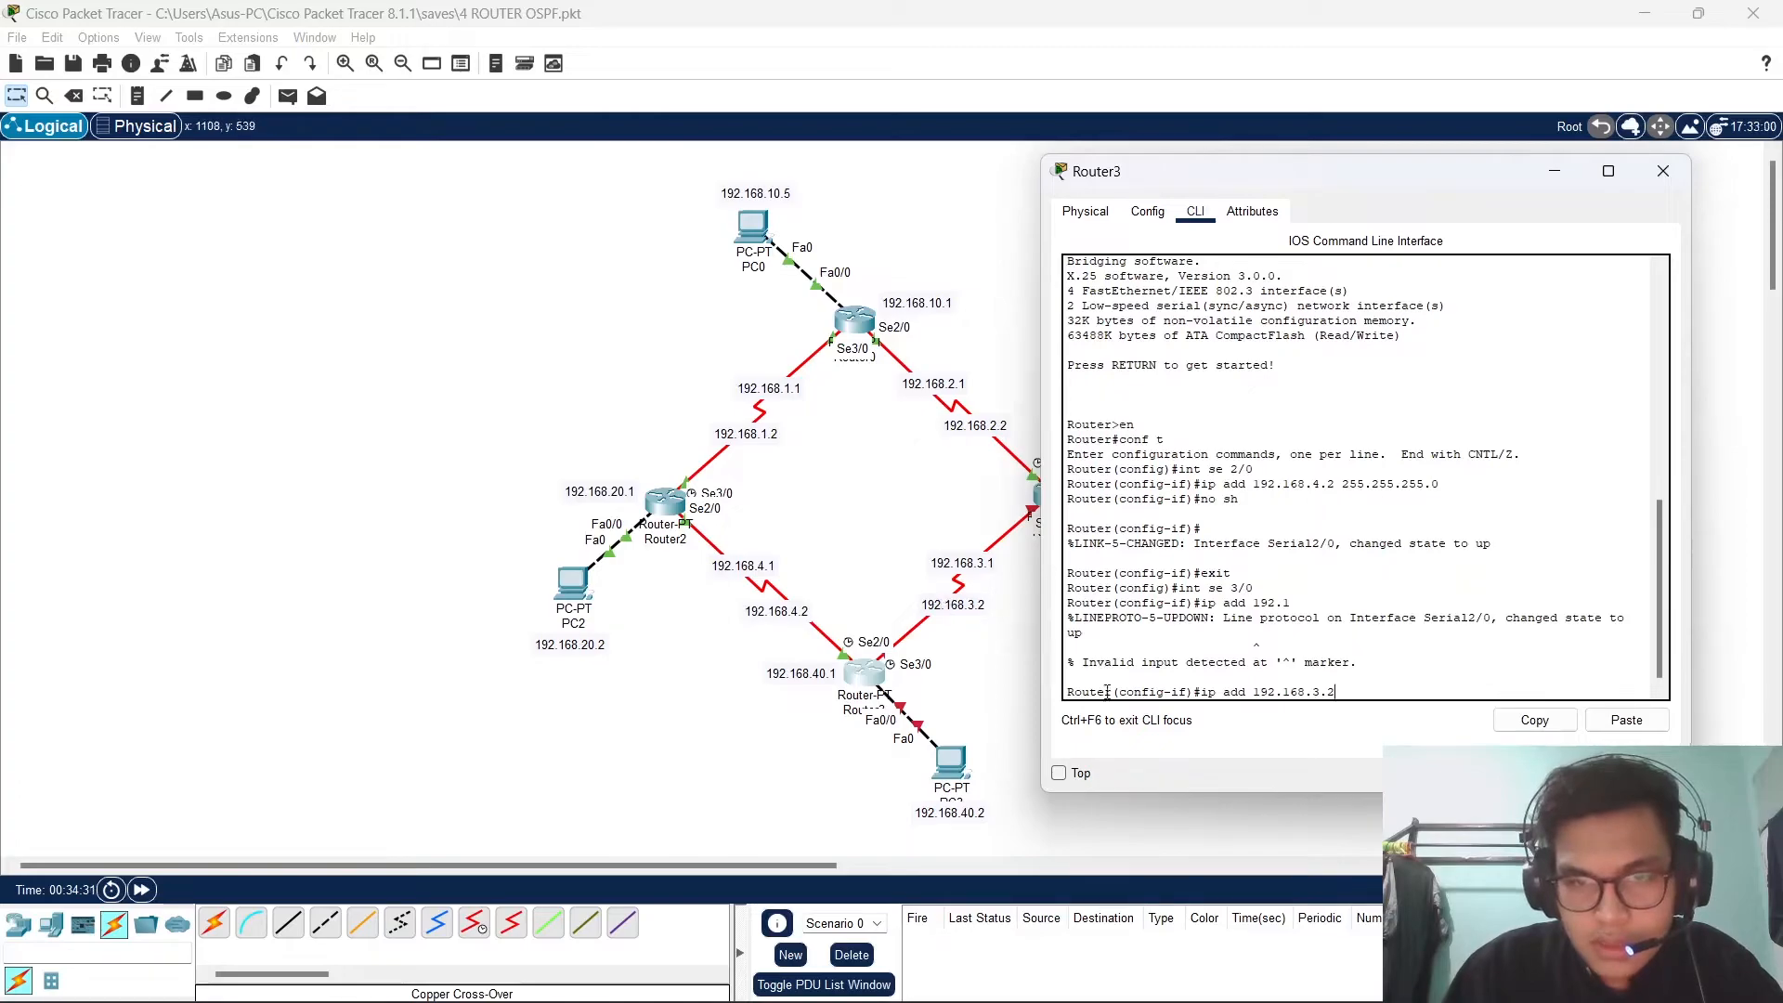
{"action": "type", "text": " 255."}
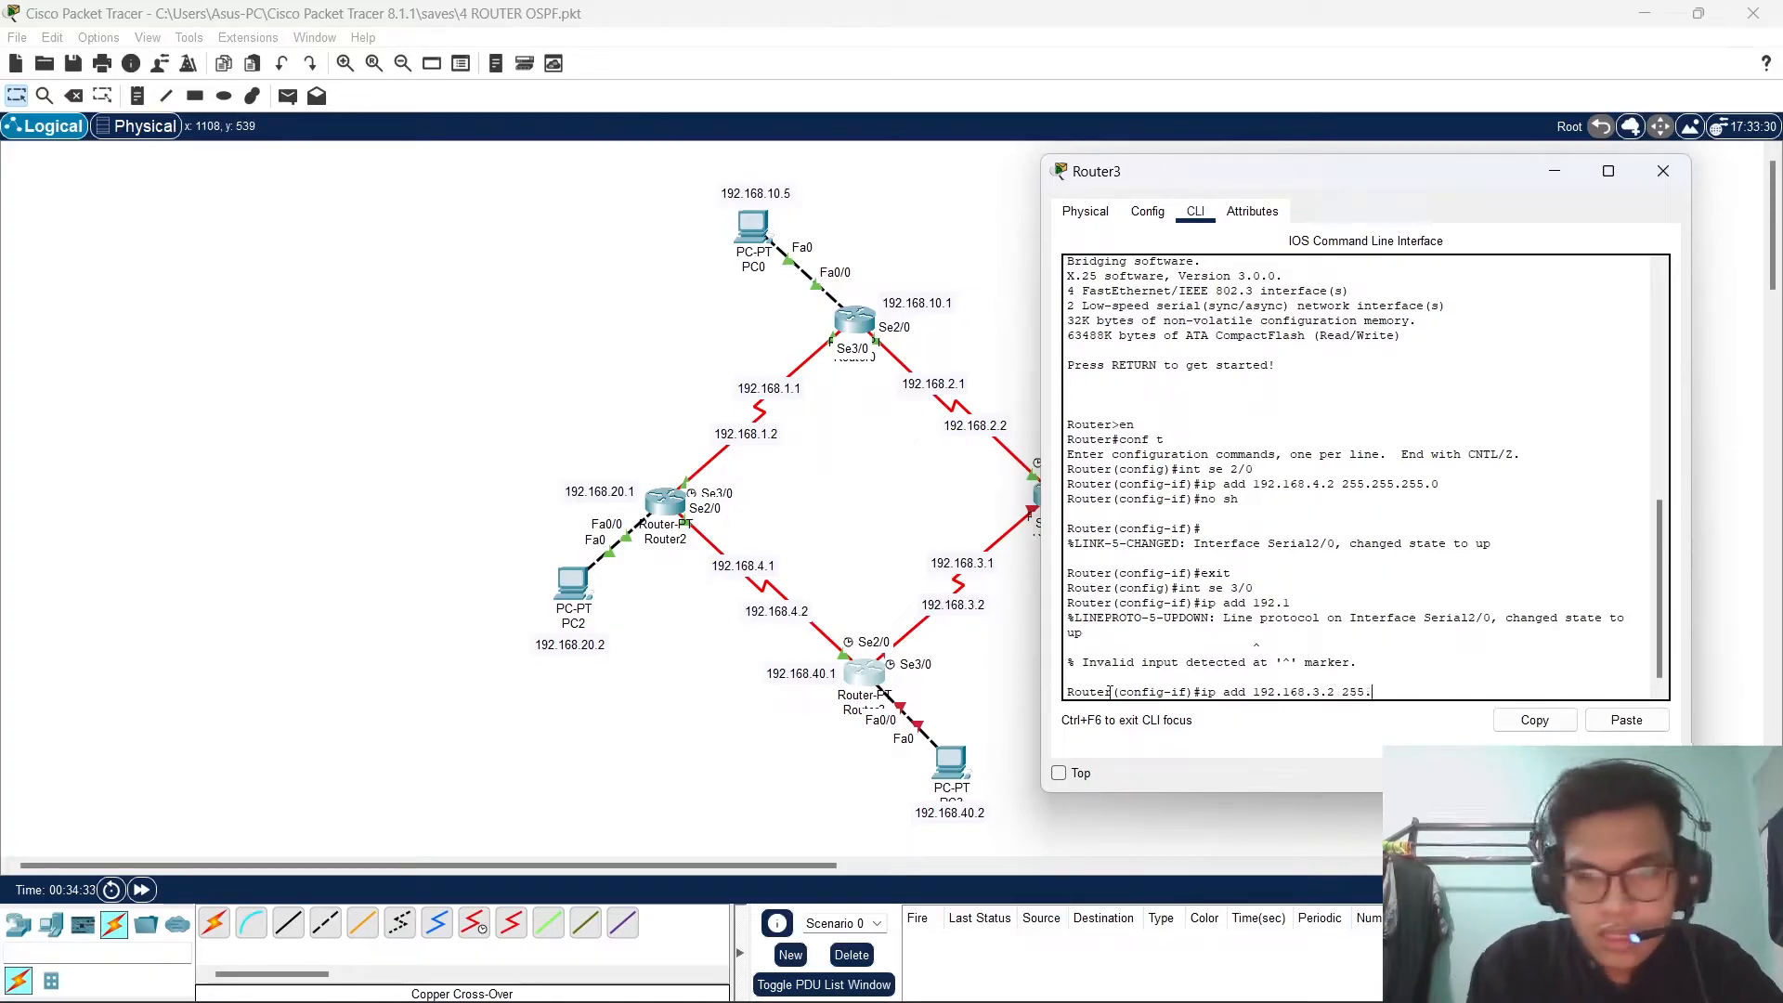
{"action": "type", "text": "255.255.0"}
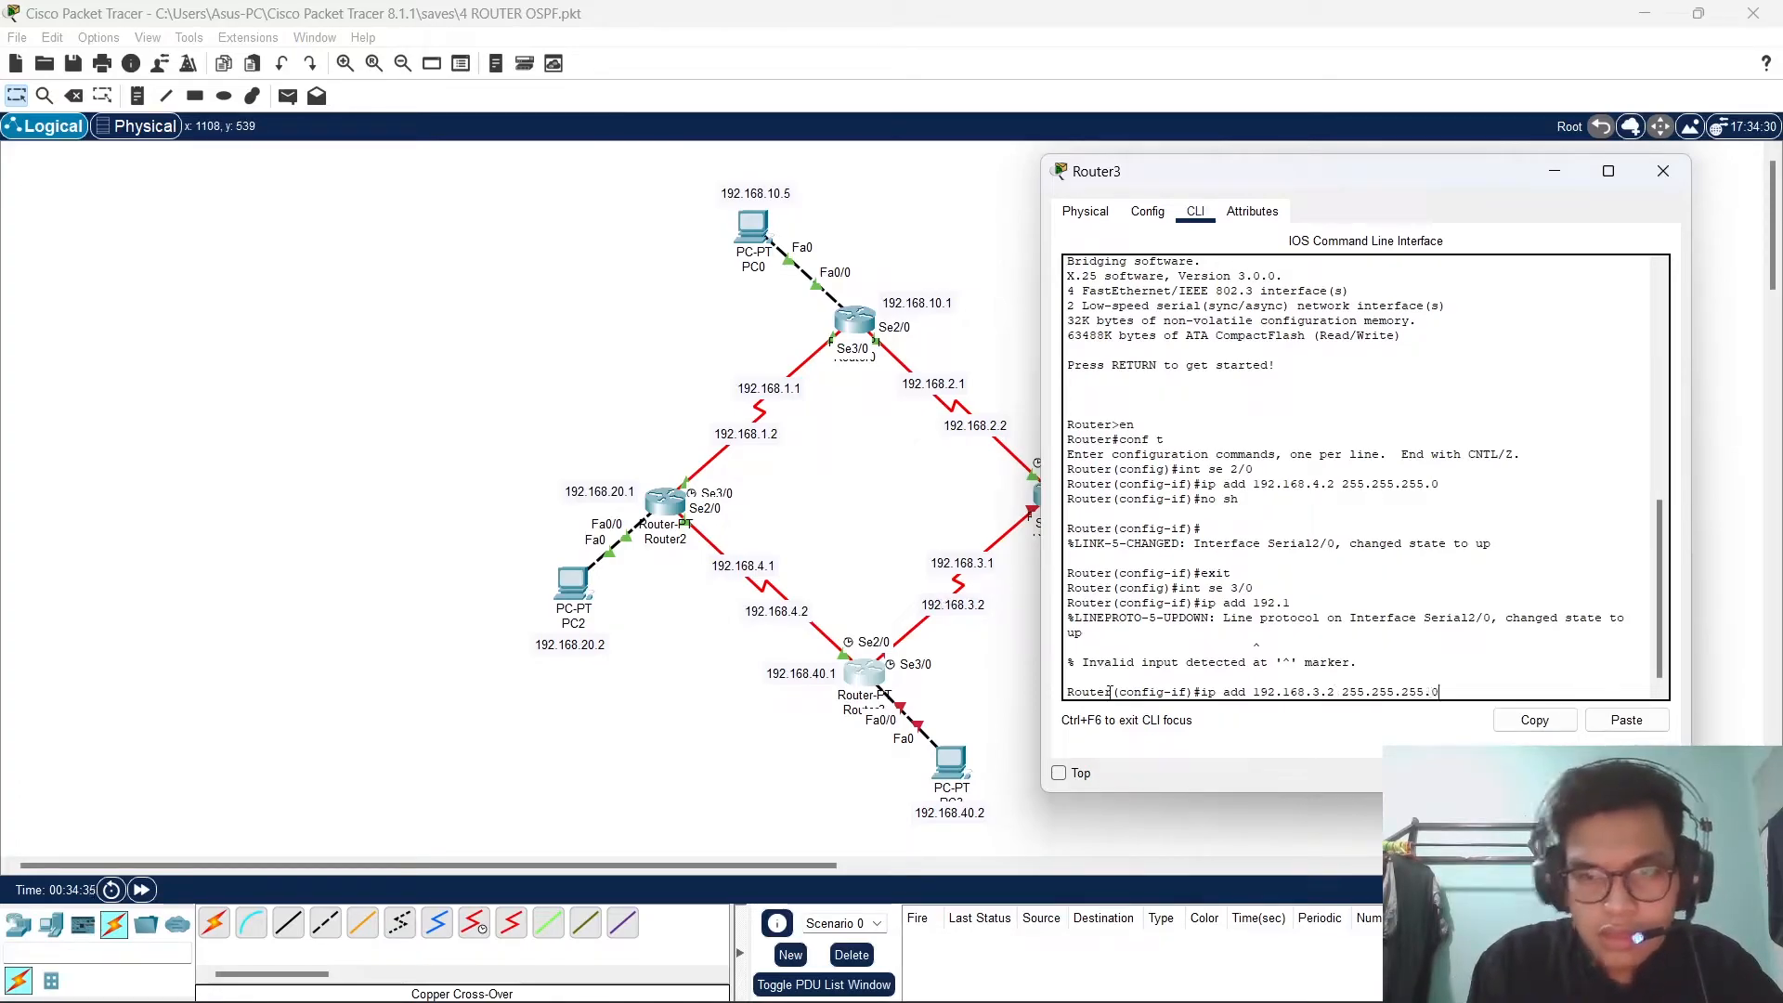
{"action": "key", "text": "Return"}
Enable Router3's serial interface 3/0 with no sh and exit to global configuration mode.
{"action": "type", "text": "no sh"}
{"action": "key", "text": "Return"}
{"action": "type", "text": "exit"}
{"action": "key", "text": "Return"}
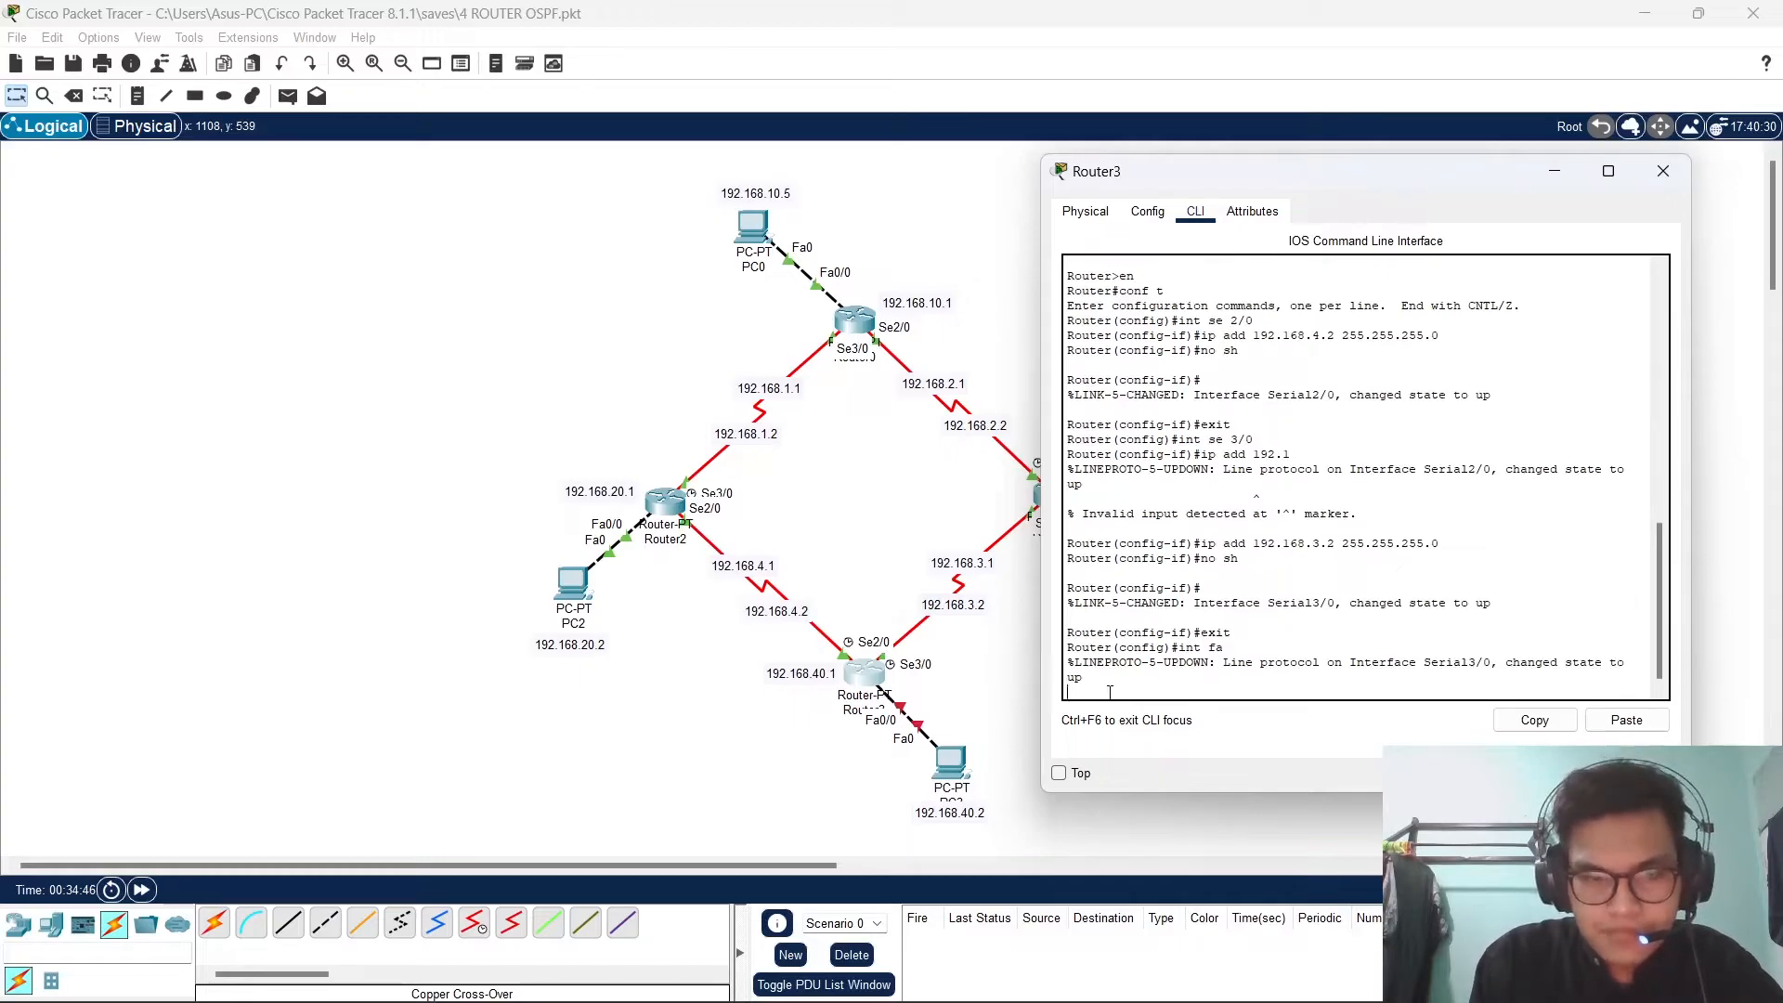
Assign IP address 192.168.40.1 with mask 255.255.255.0 to Router3's FastEthernet interface 0/0.
{"action": "type", "text": "exit"}
{"action": "key", "text": "Return"}
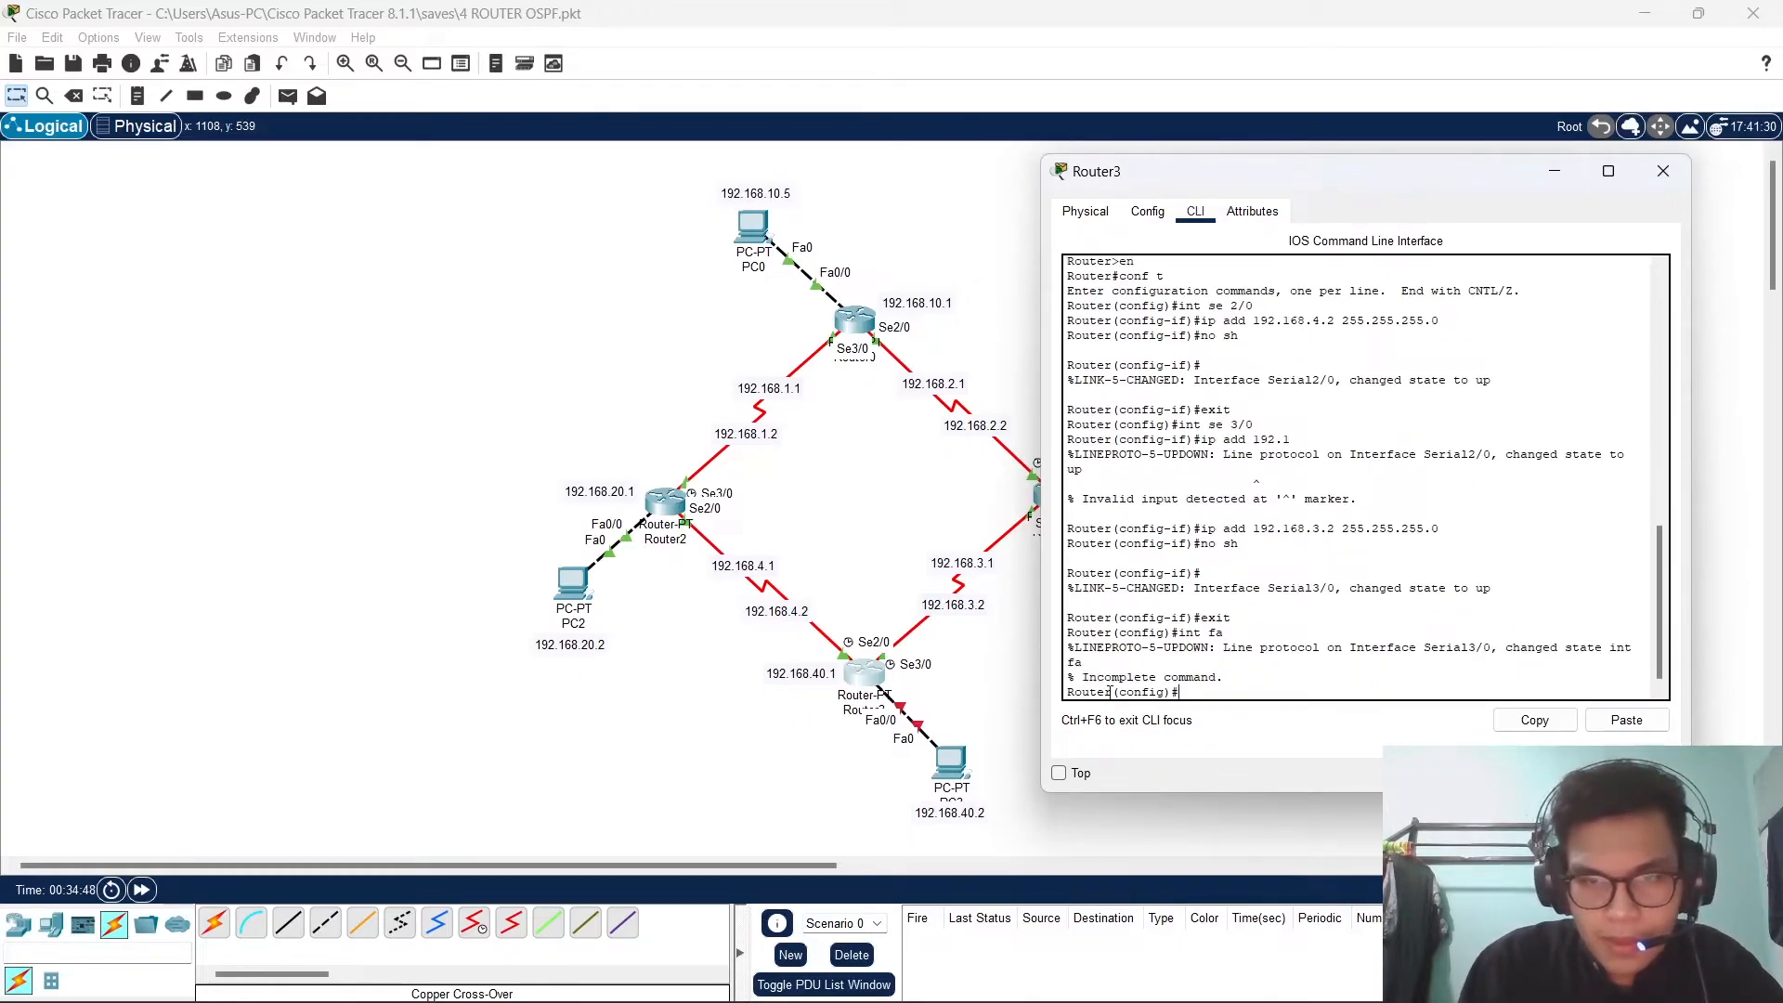
{"action": "type", "text": "int fa 0/0"}
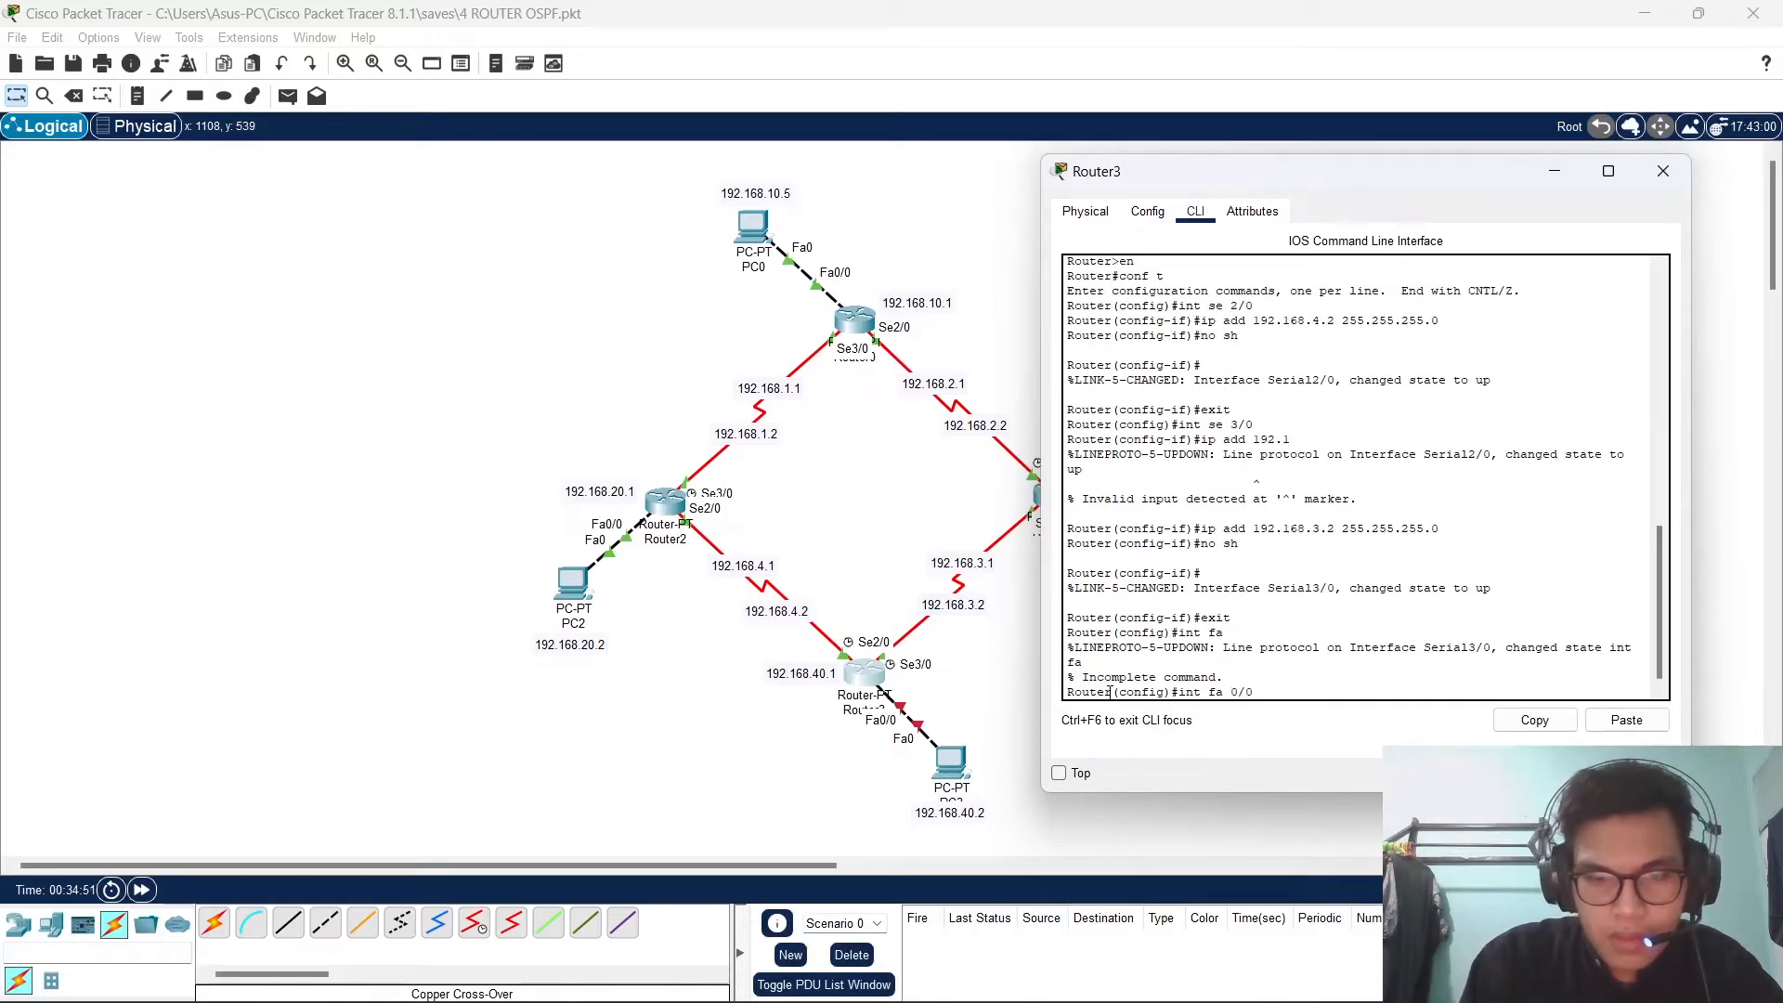
{"action": "key", "text": "Return"}
{"action": "type", "text": "ip add 192.1678."}
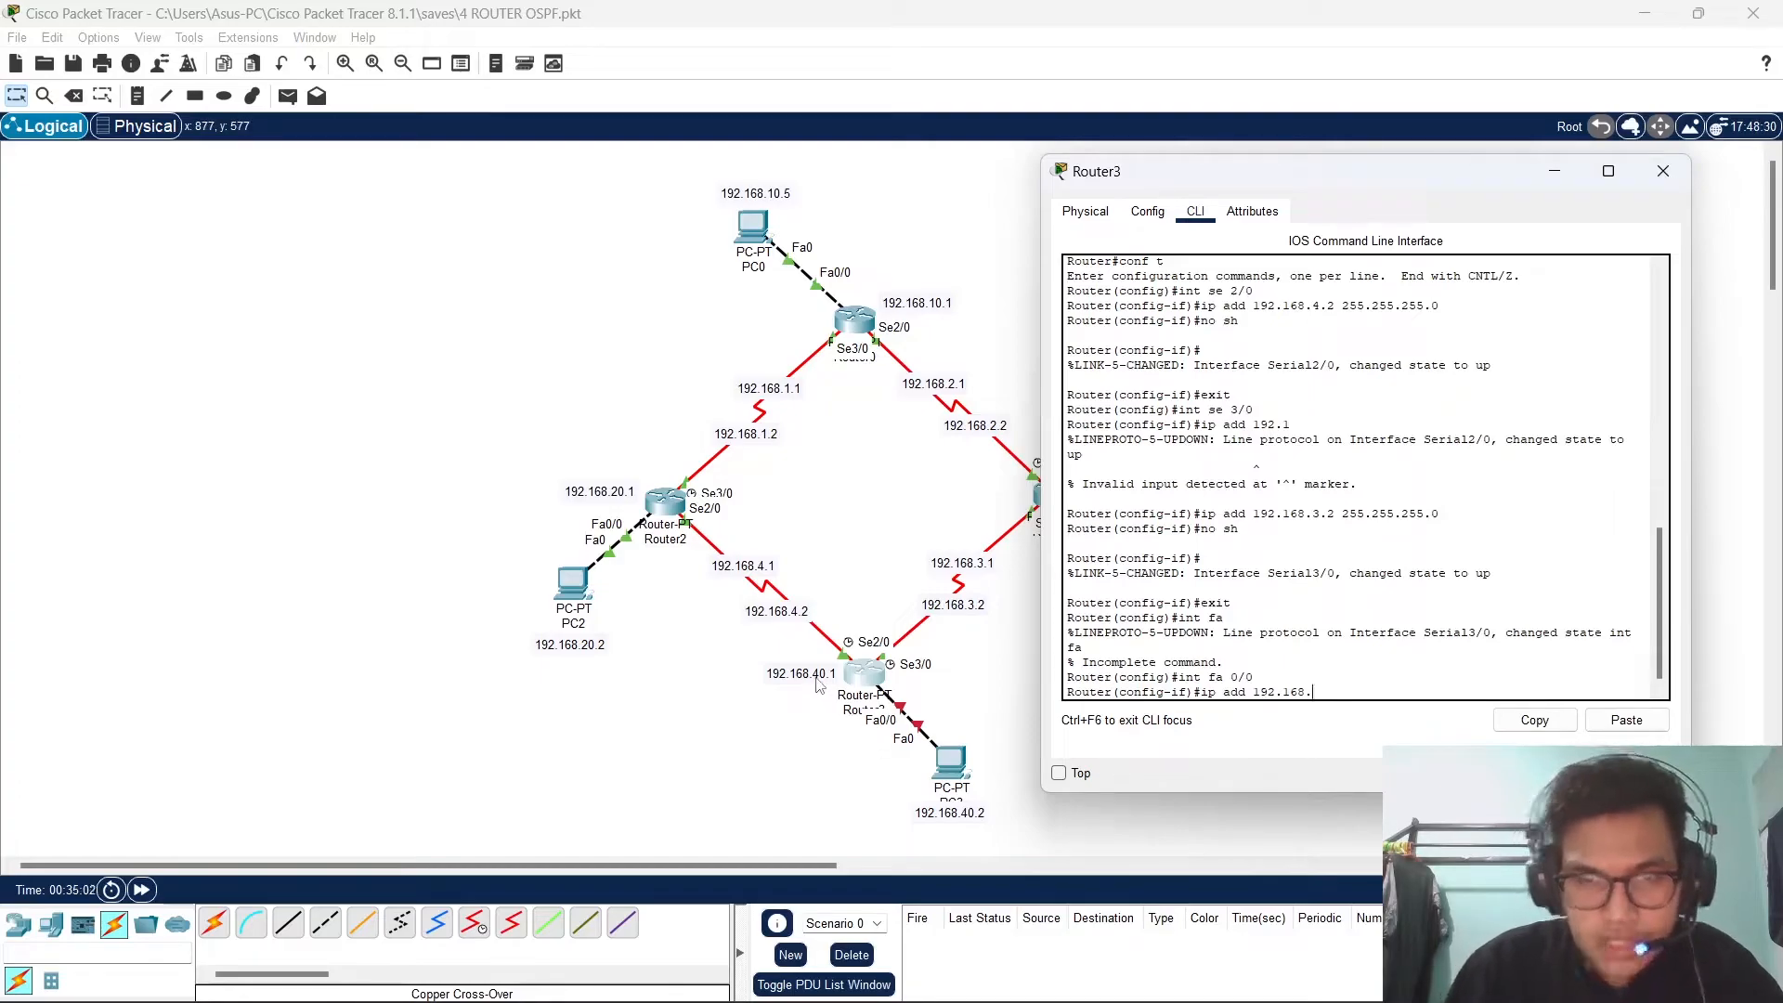
{"action": "type", "text": "255.255.255.0"}
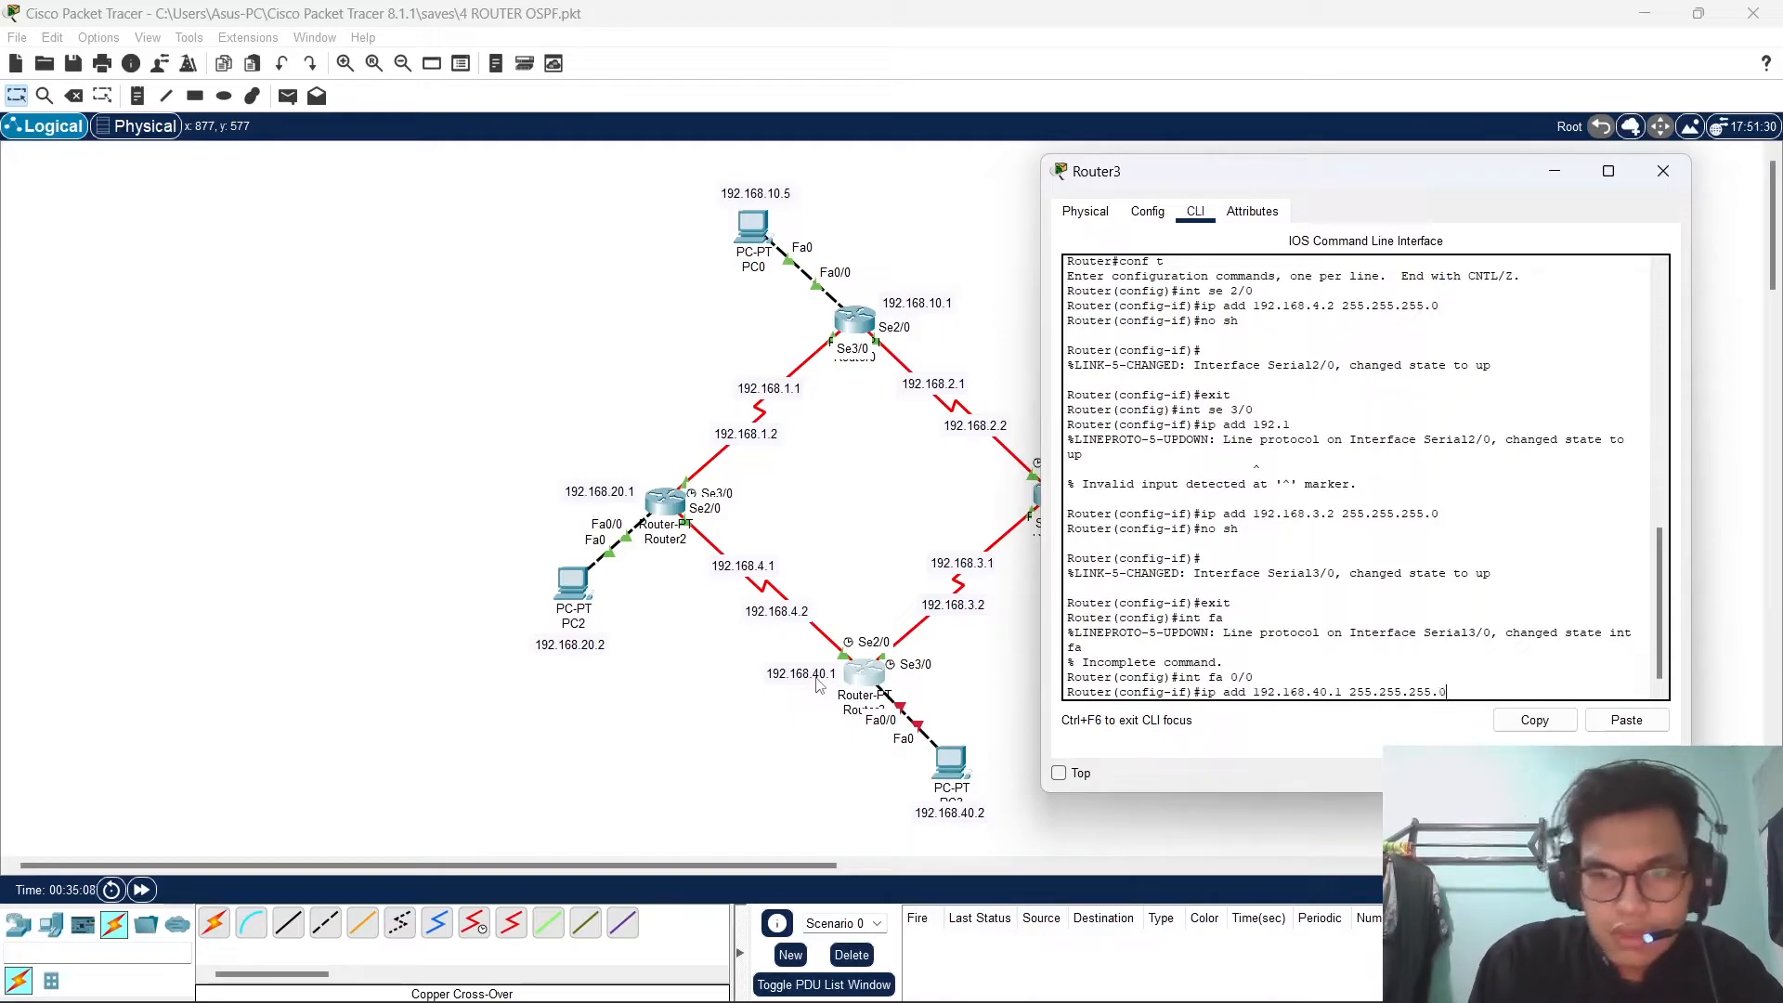
{"action": "key", "text": "Return"}
Enable Router3's FastEthernet interface 0/0 with no sh, exit to global configuration mode and close the router's window.
{"action": "type", "text": "no s"}
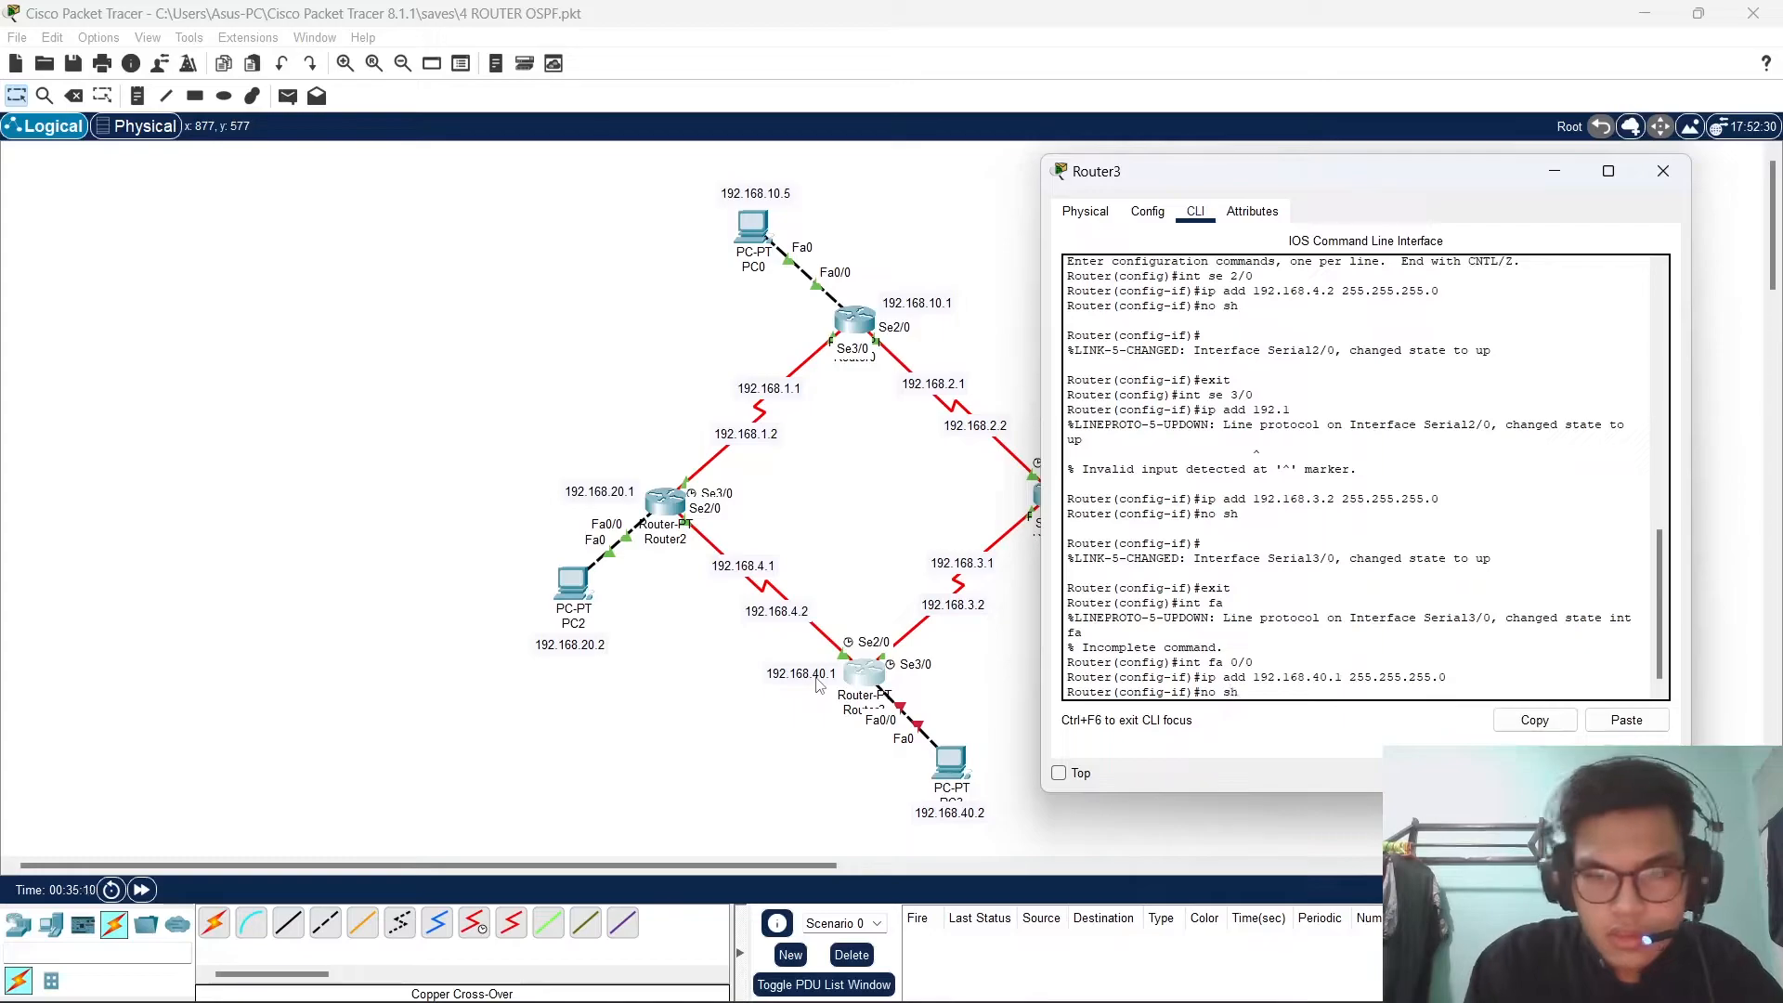
{"action": "type", "text": "h"}
{"action": "key", "text": "Return"}
{"action": "key", "text": "Return"}
{"action": "type", "text": "exit"}
{"action": "key", "text": "Return"}
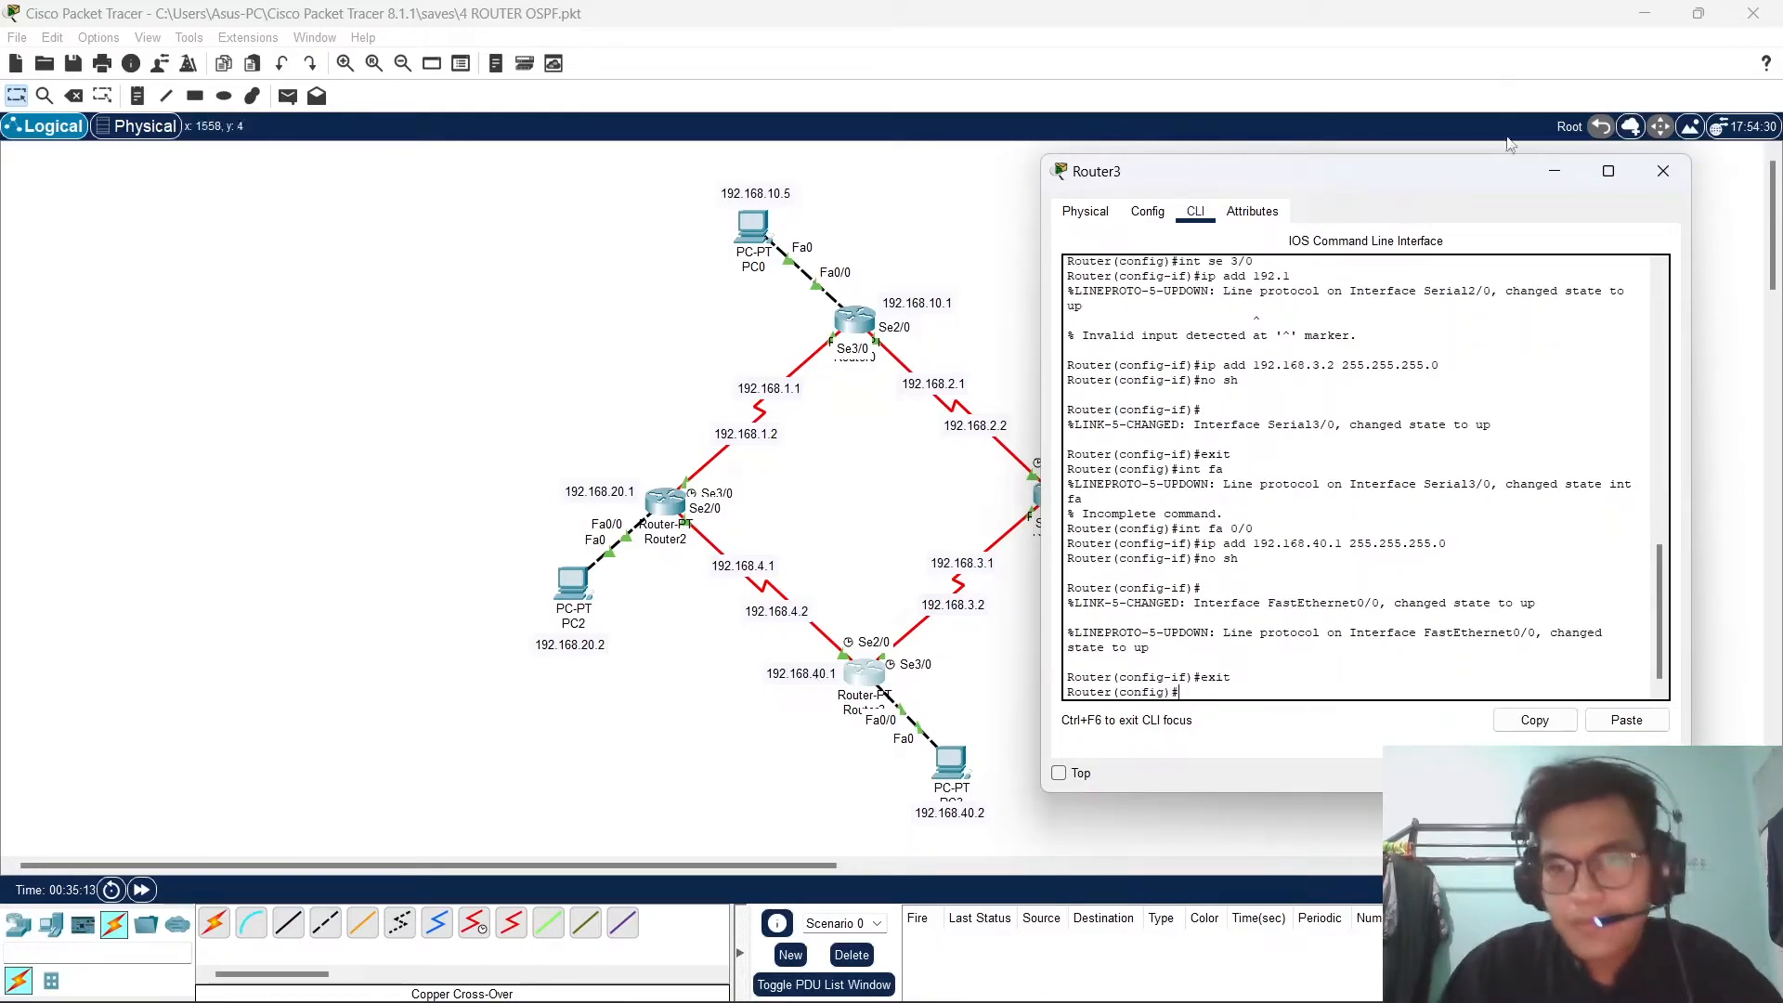
{"action": "left_click", "coordinate": [1663, 171]}
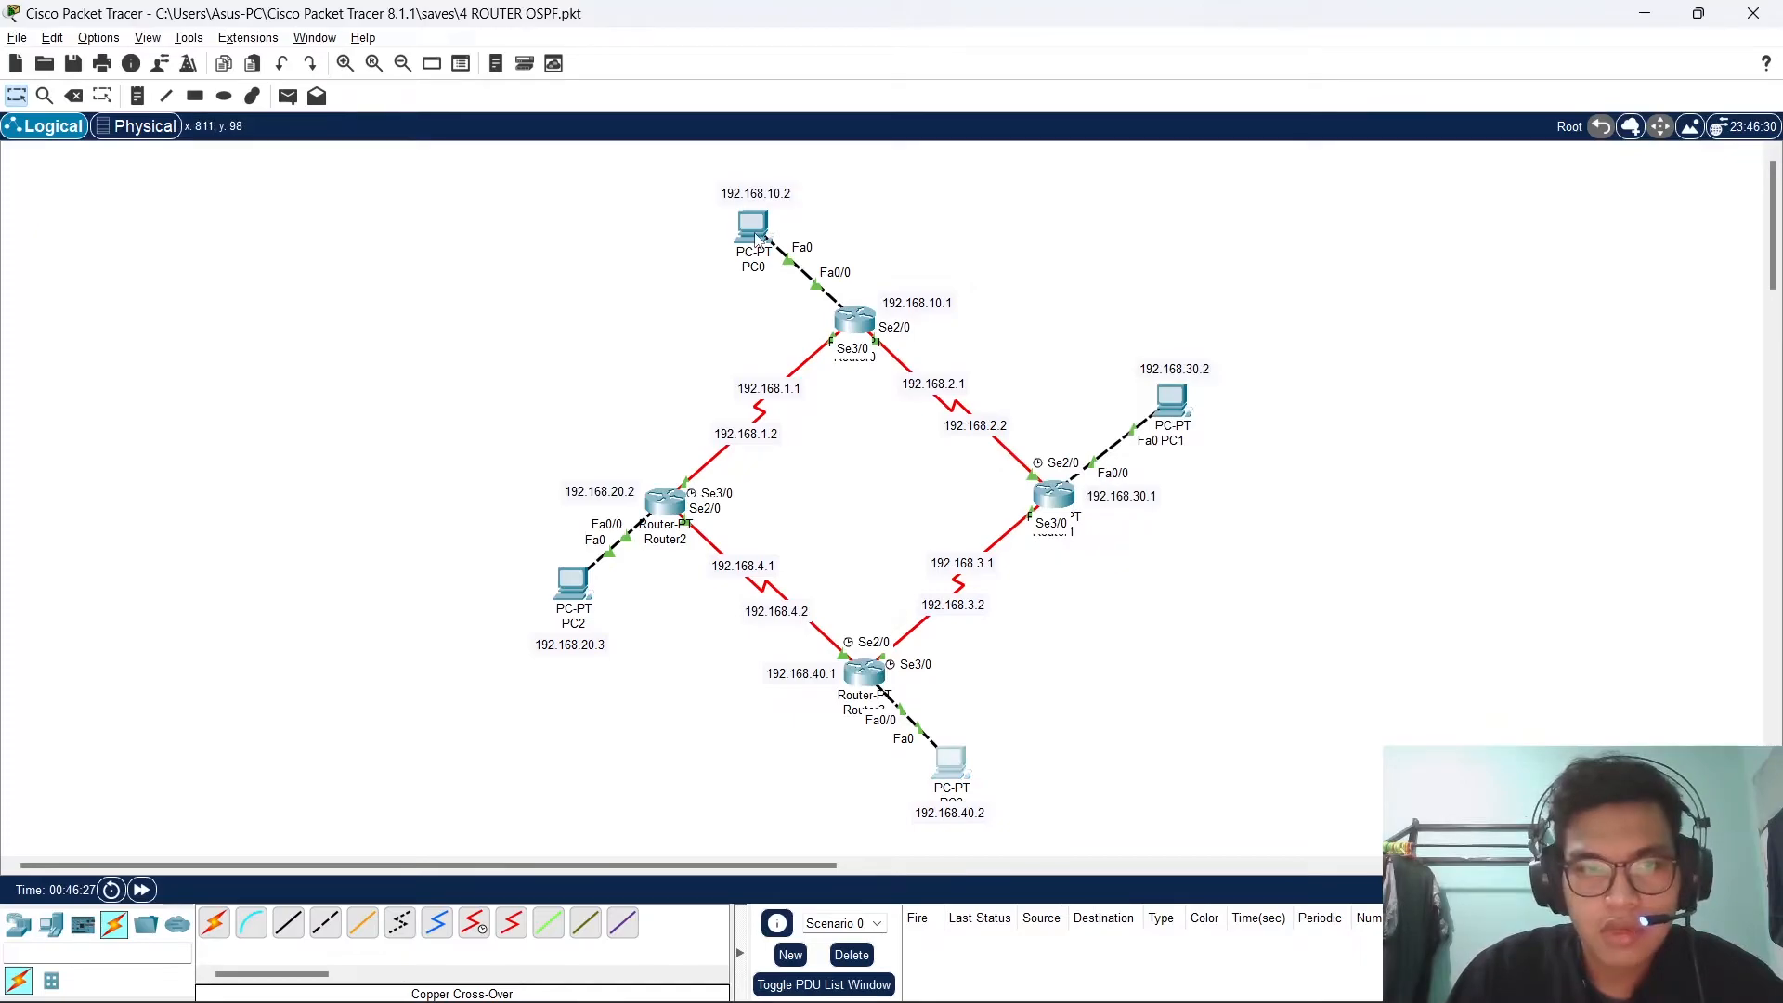
Check PC0's IPv4 address, subnet mask and default gateway in its IP configuration against the topology labels.
{"action": "mouse_move", "coordinate": [757, 238]}
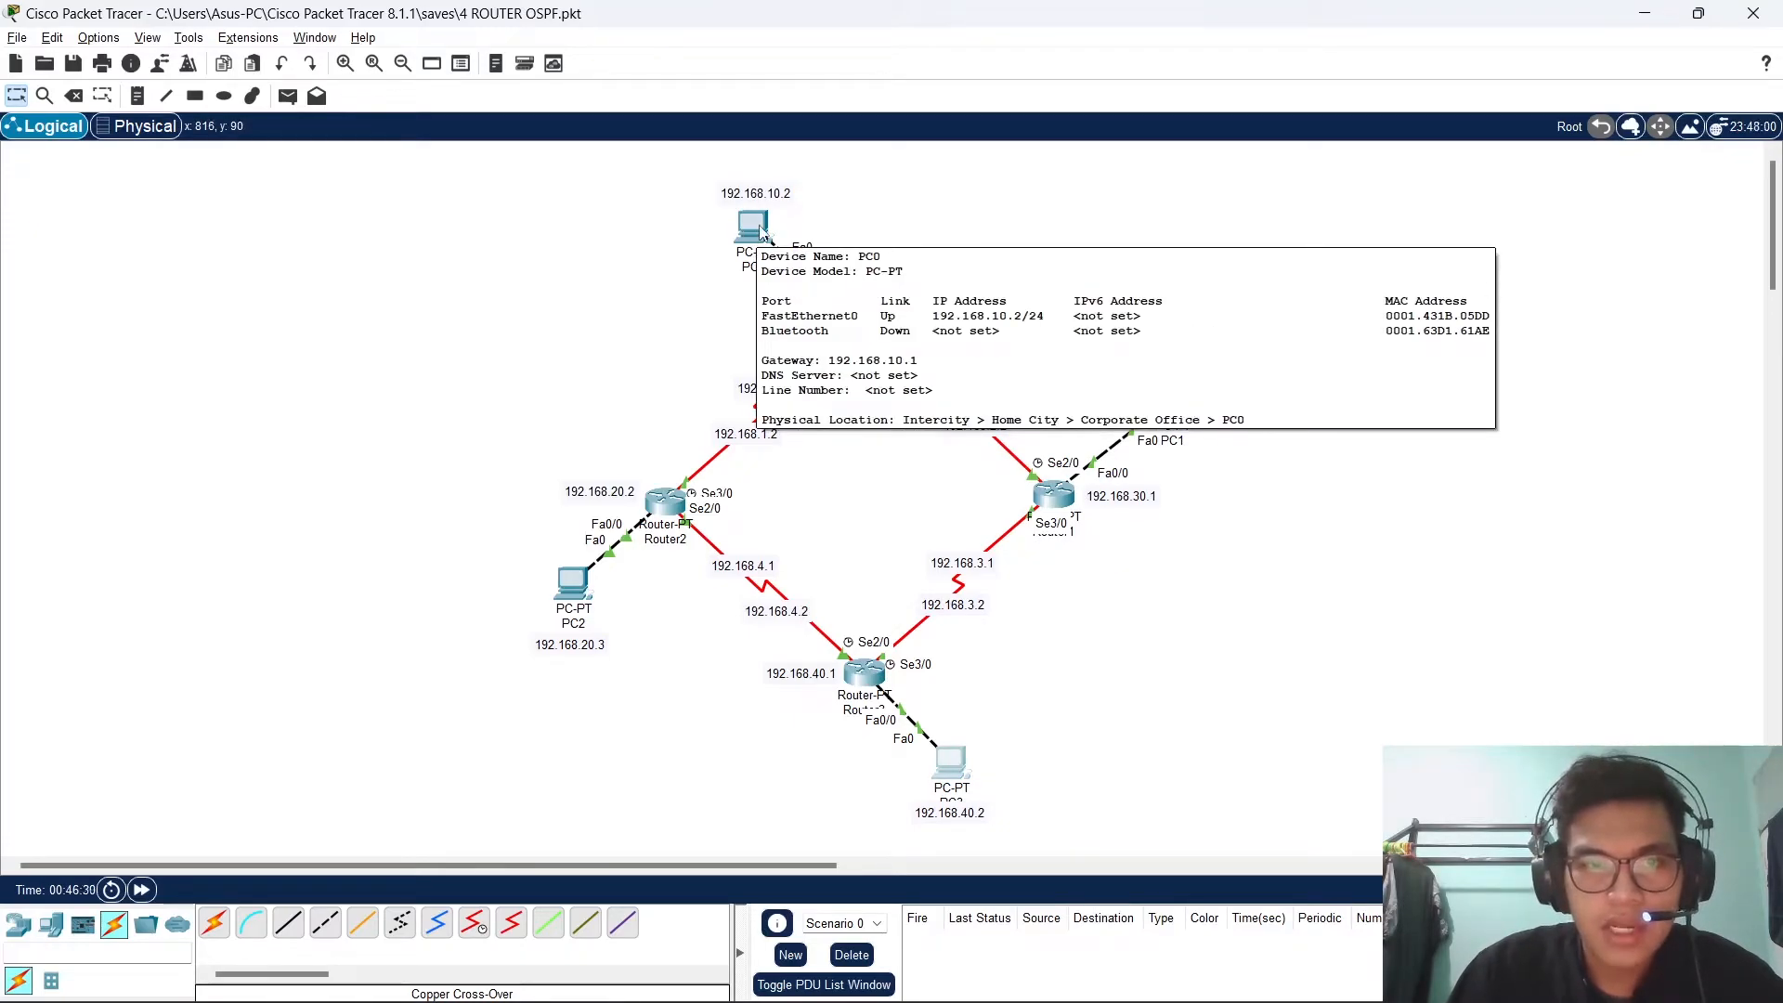
{"action": "left_click", "coordinate": [756, 230]}
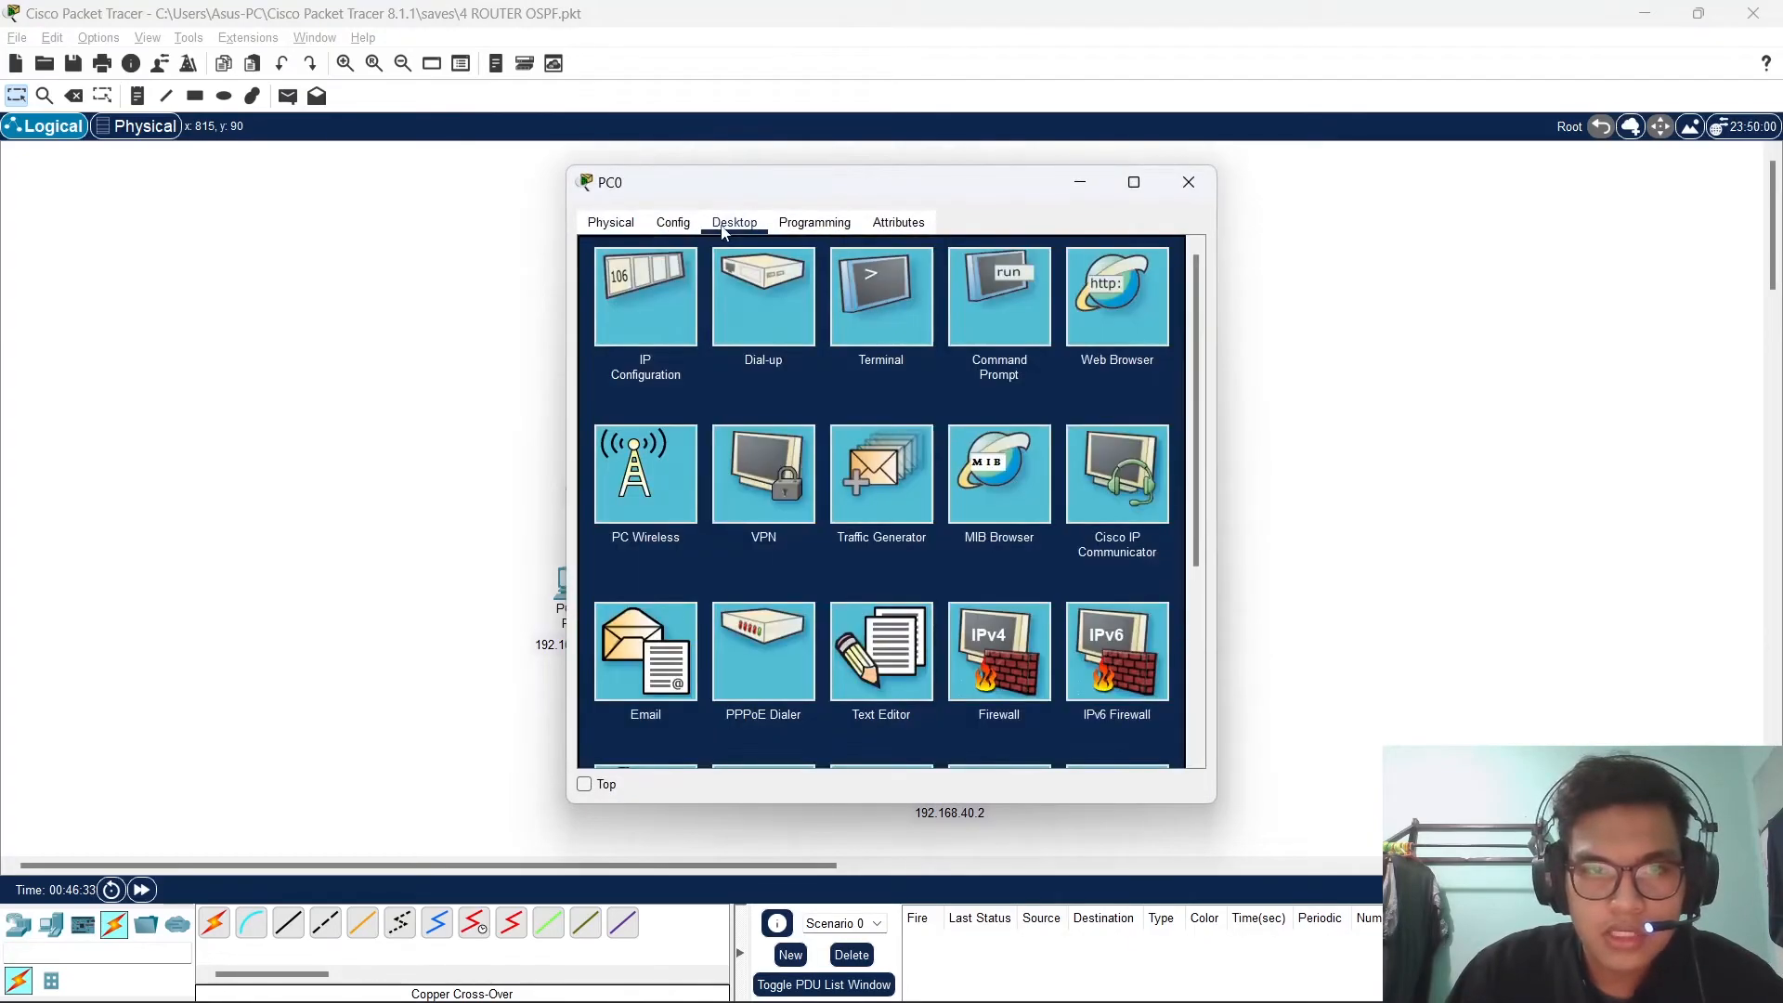
{"action": "left_click", "coordinate": [687, 260]}
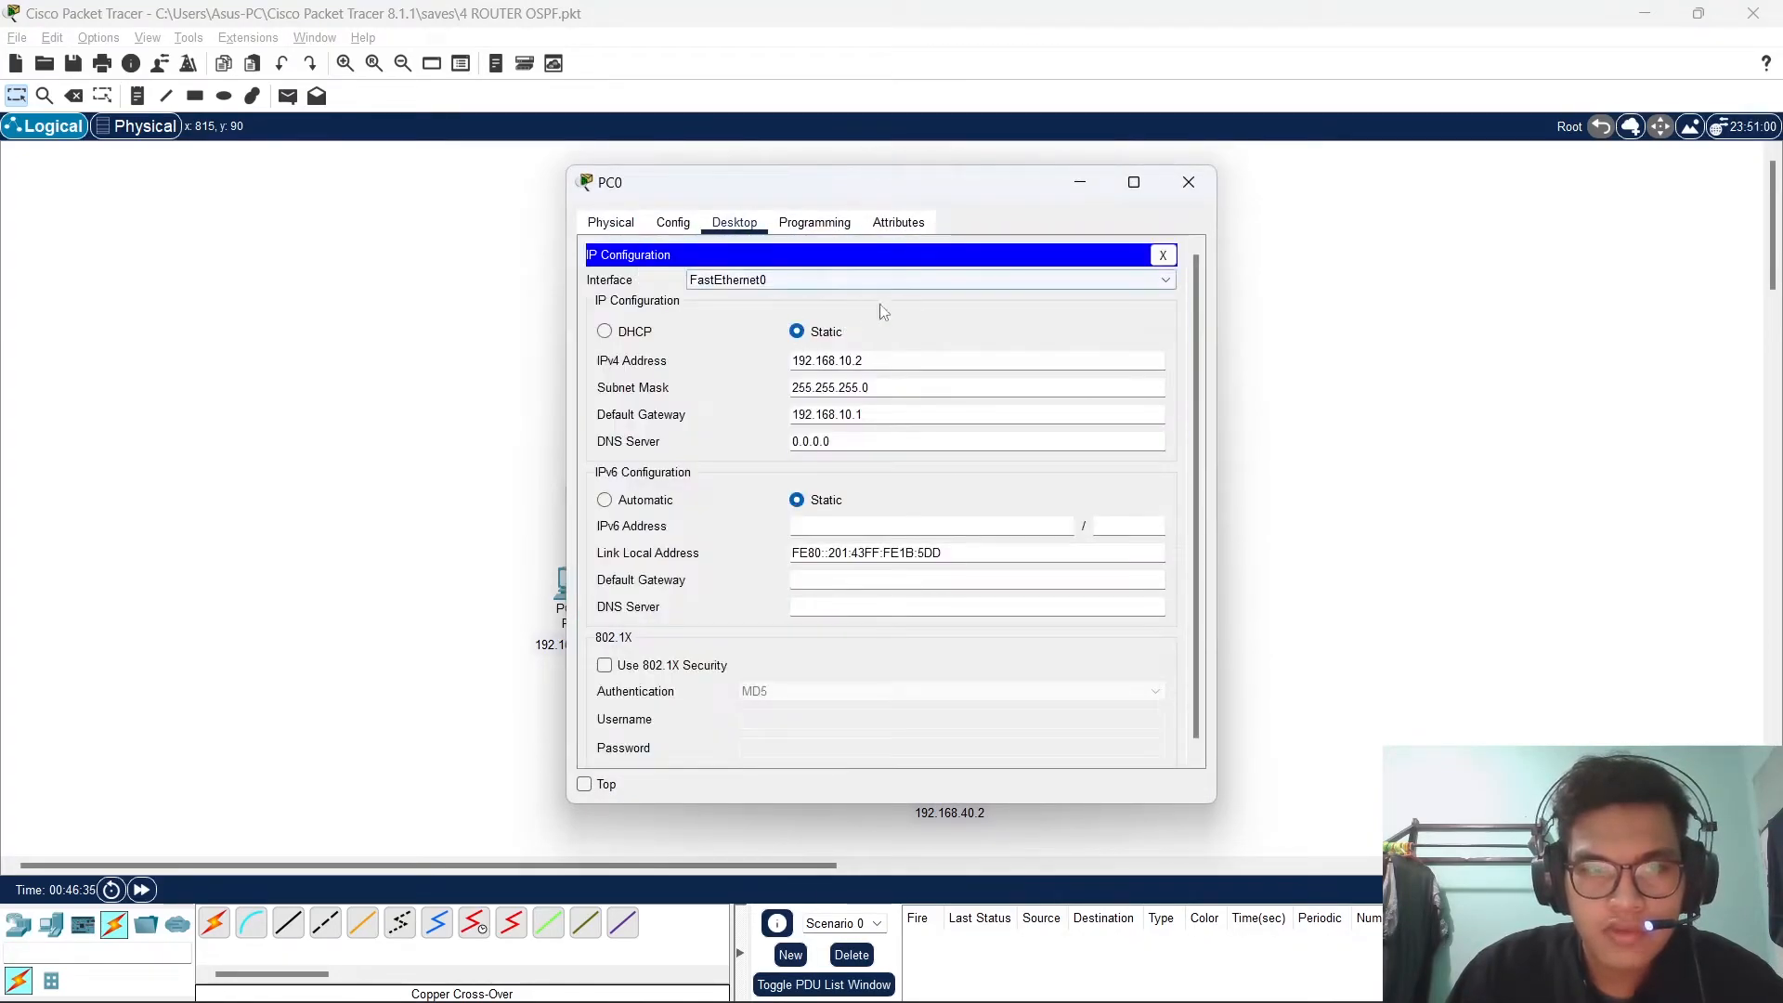
{"action": "left_click_drag", "start_coordinate": [859, 181], "coordinate": [1344, 163]}
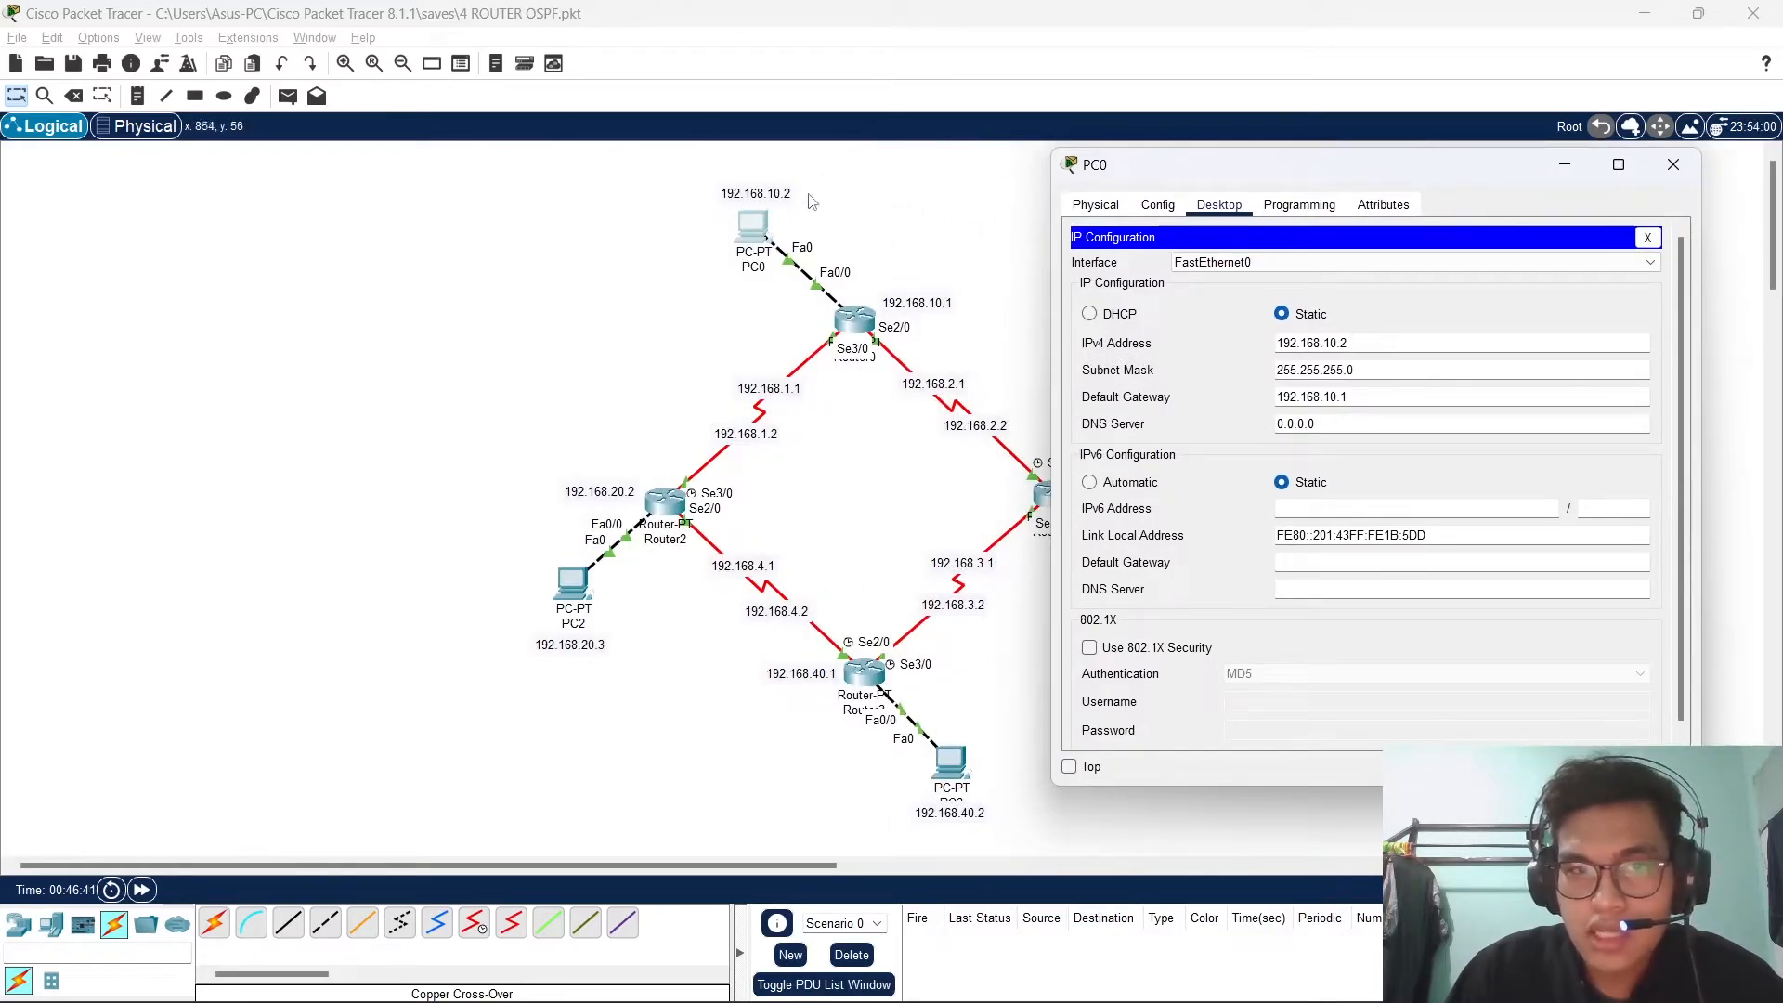
{"action": "left_click", "coordinate": [1361, 370]}
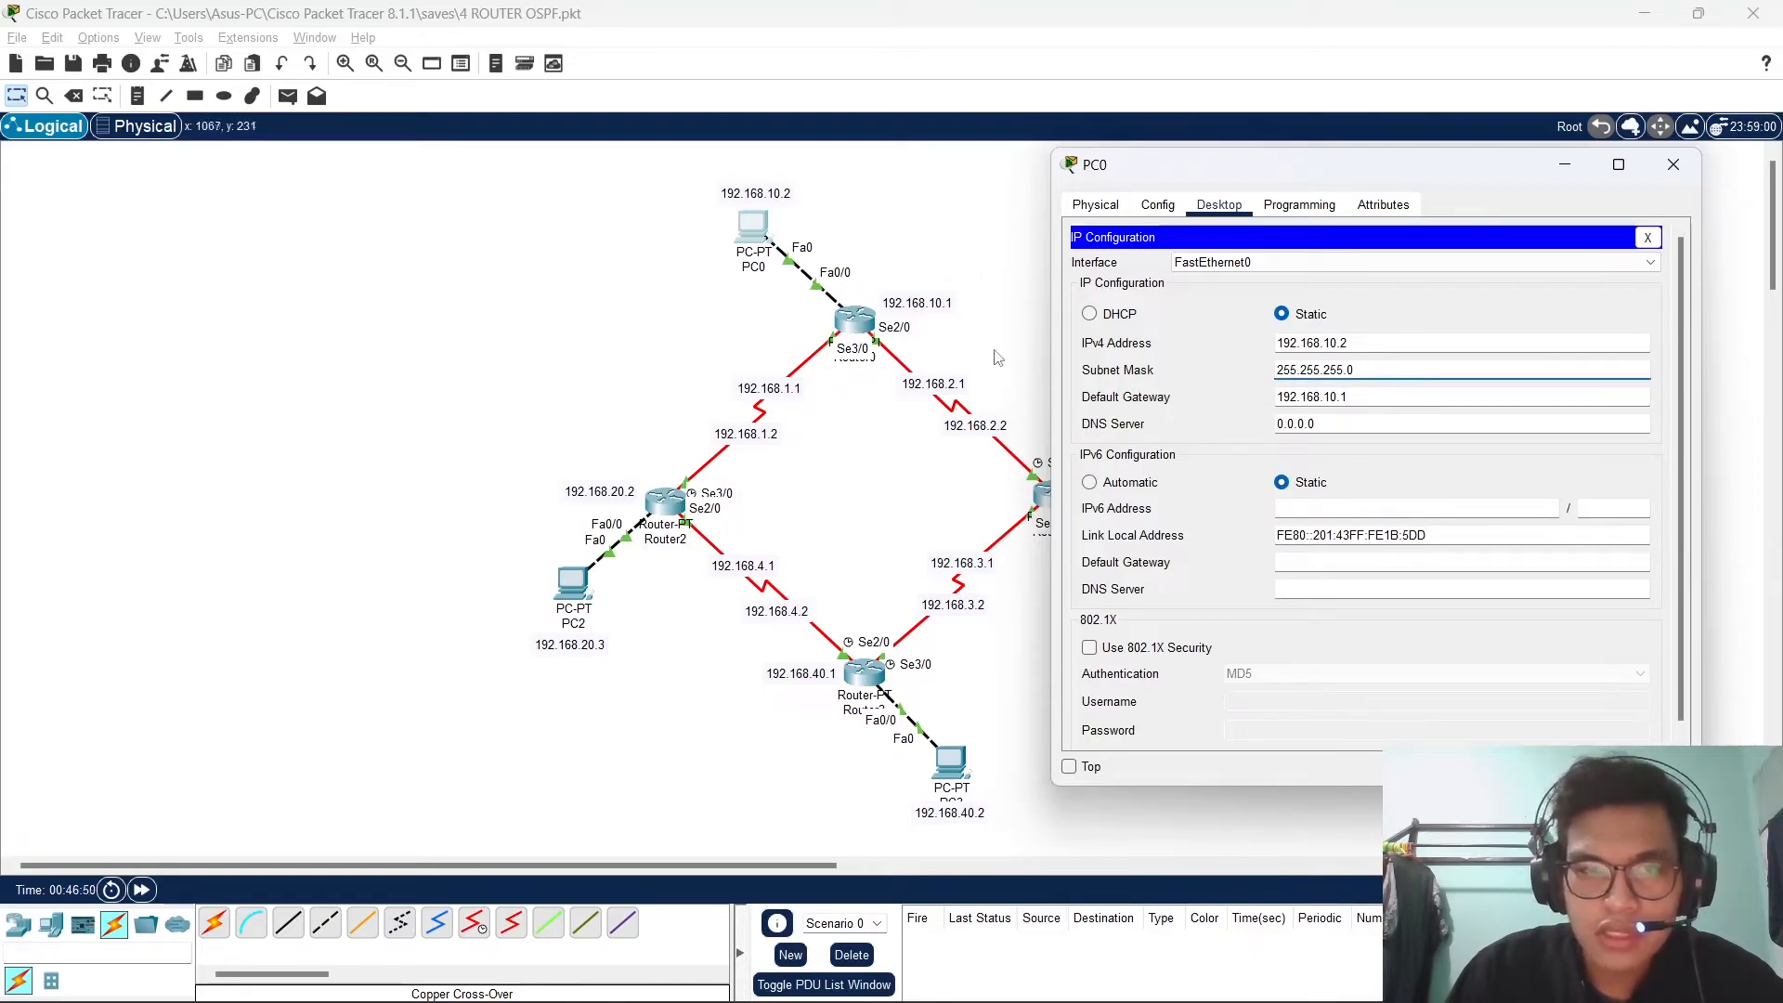
{"action": "left_click", "coordinate": [903, 314]}
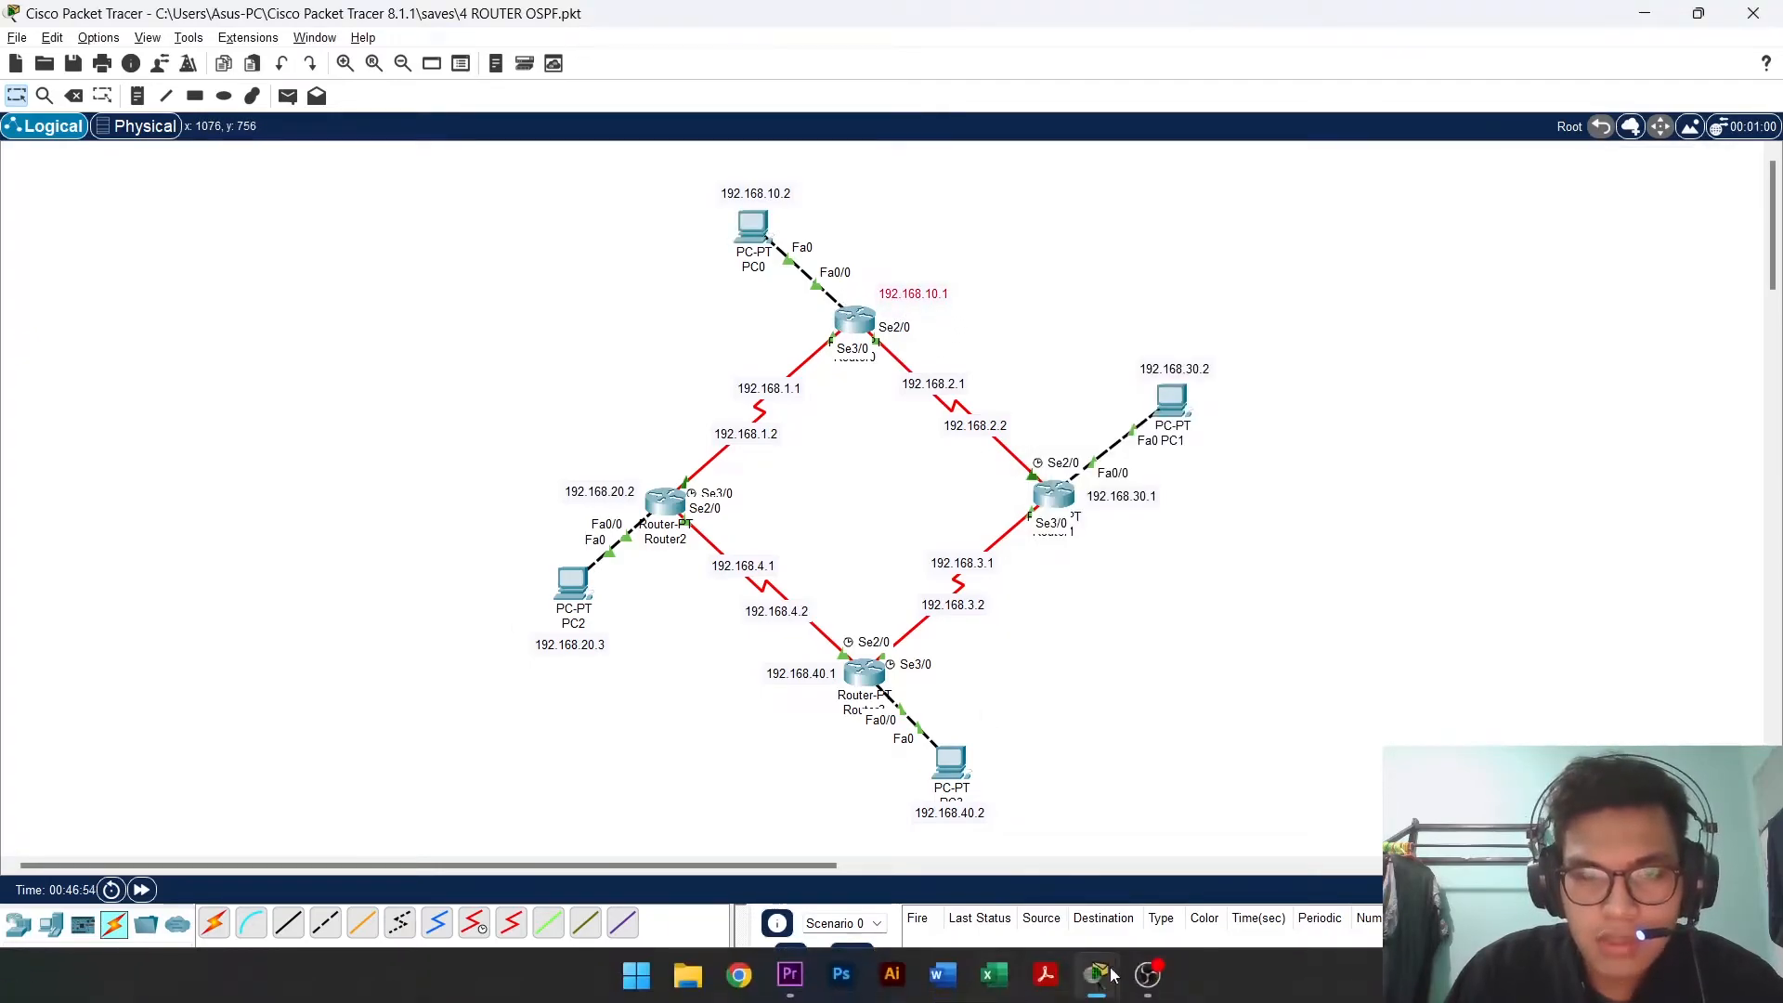
{"action": "mouse_move", "coordinate": [1045, 979]}
{"action": "left_click", "coordinate": [1235, 771]}
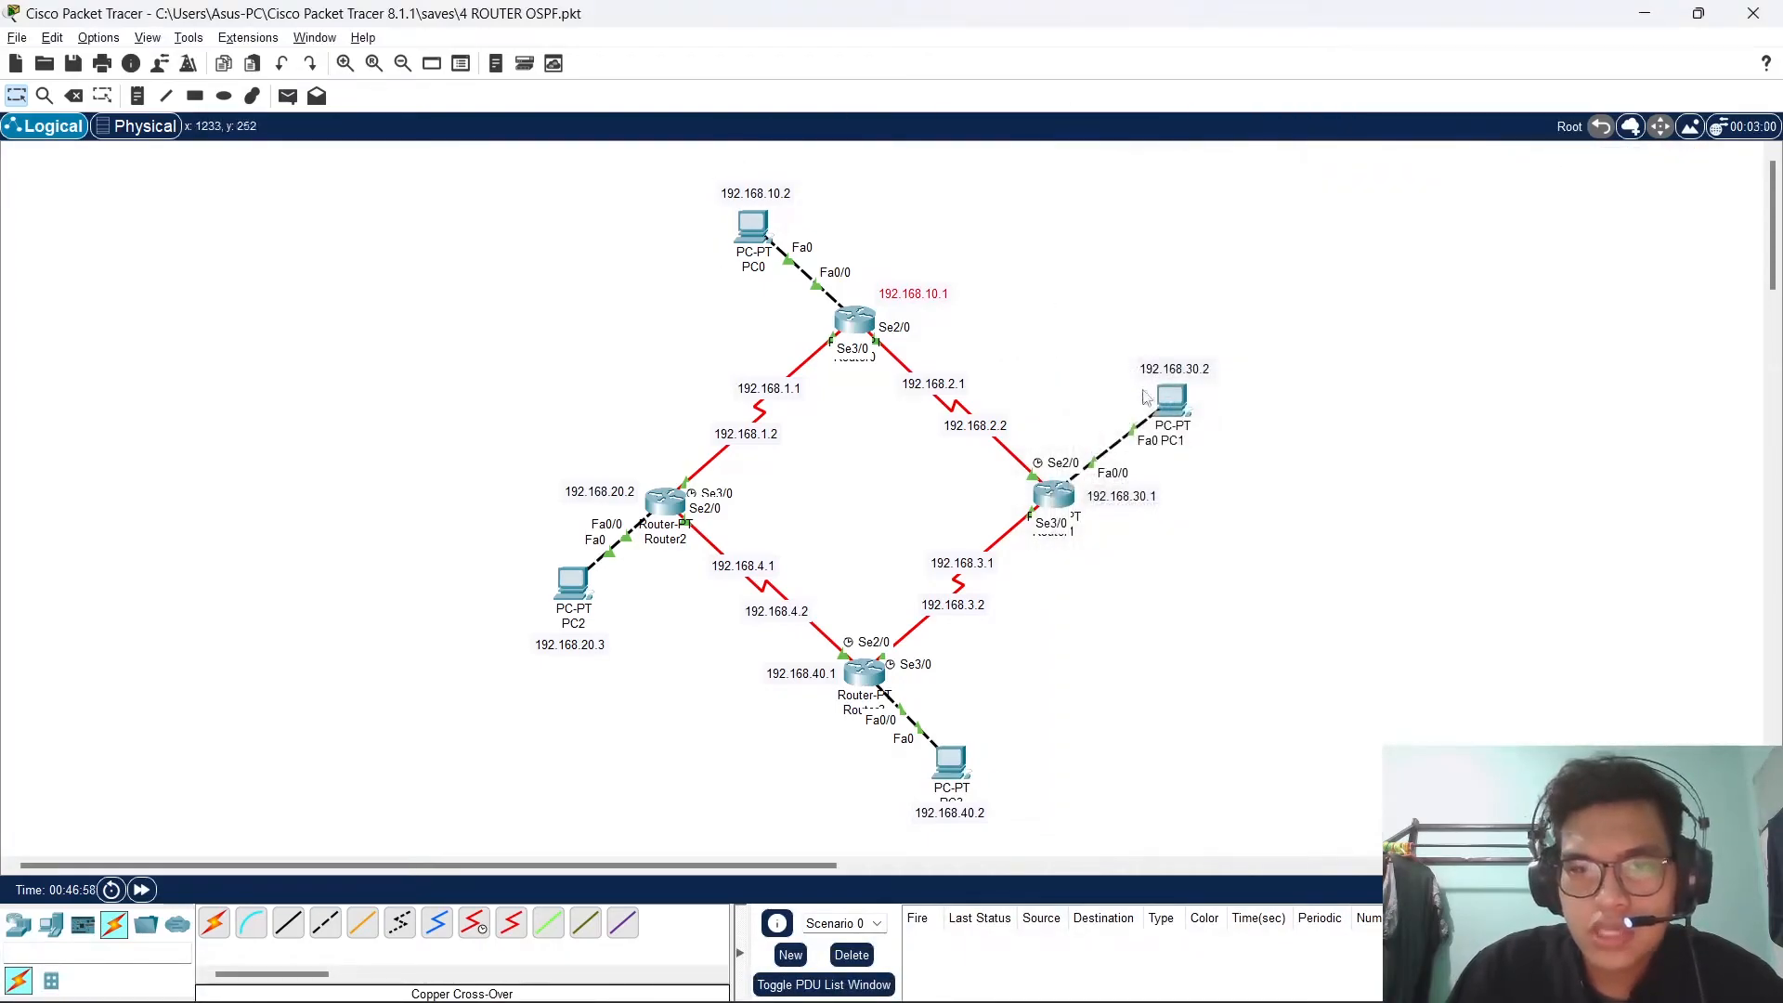
Check PC1's IPv4 address, subnet mask and default gateway in its IP configuration, and close its window.
{"action": "left_click", "coordinate": [1171, 400]}
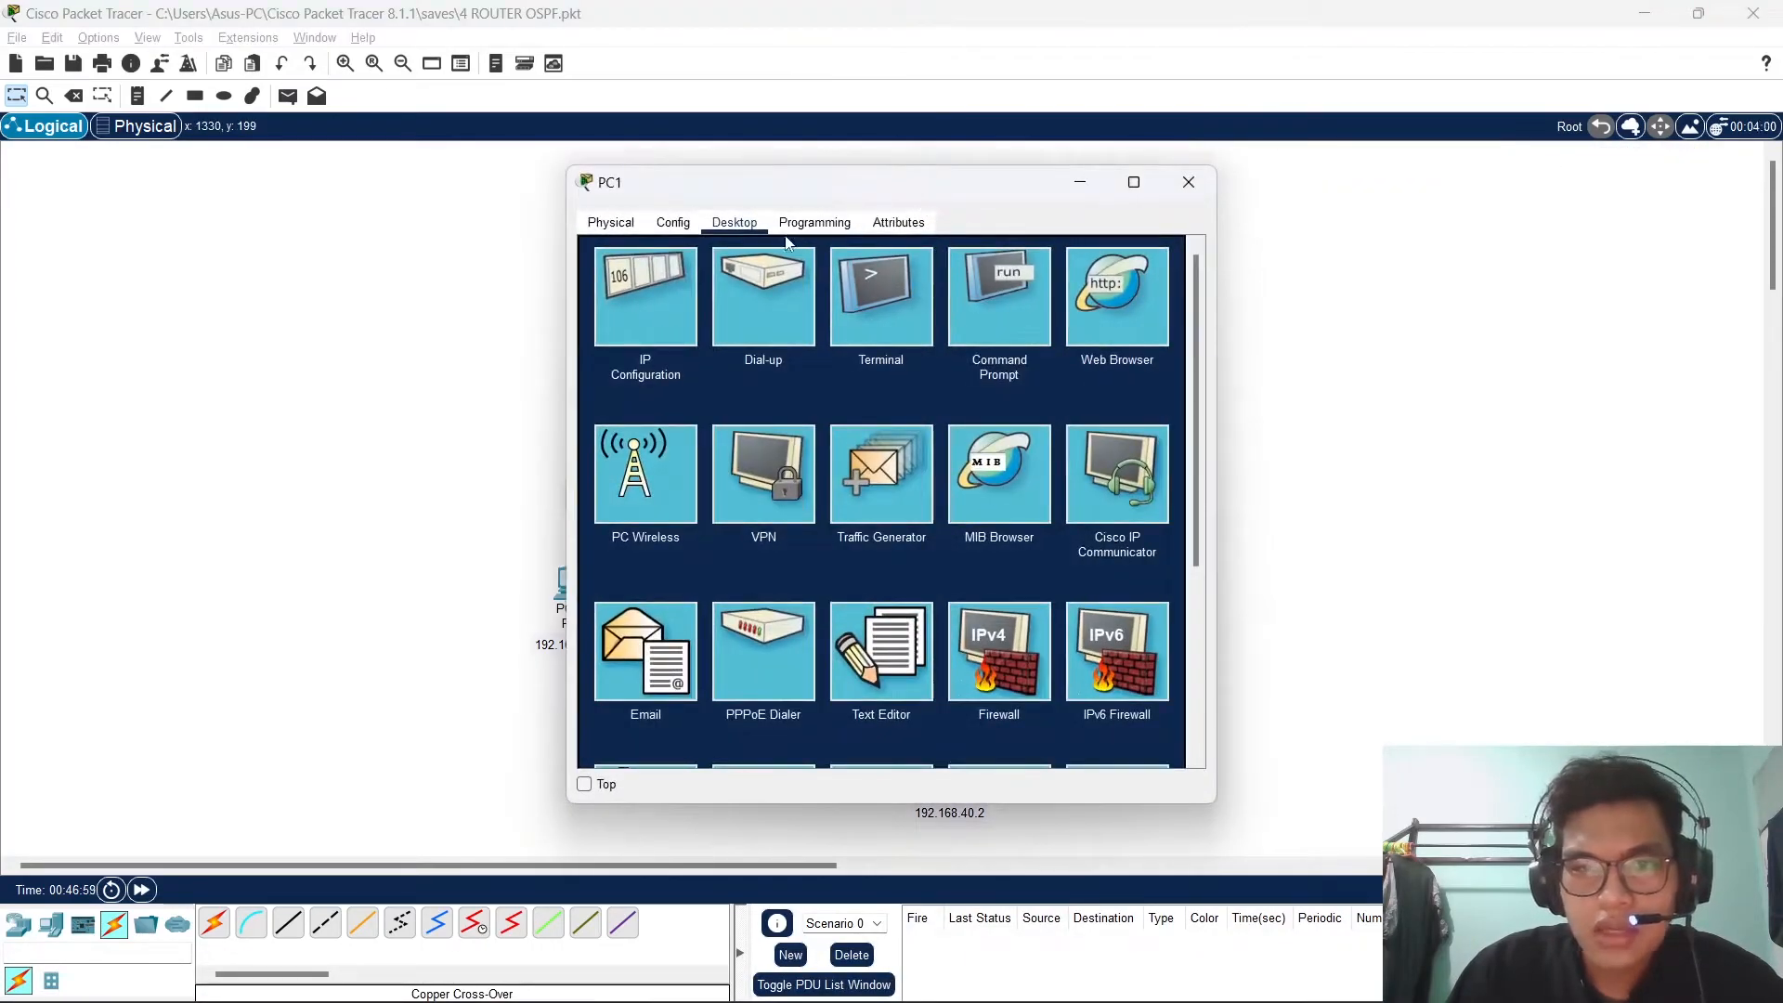
{"action": "left_click", "coordinate": [675, 301]}
{"action": "left_click_drag", "start_coordinate": [774, 195], "coordinate": [1161, 160]}
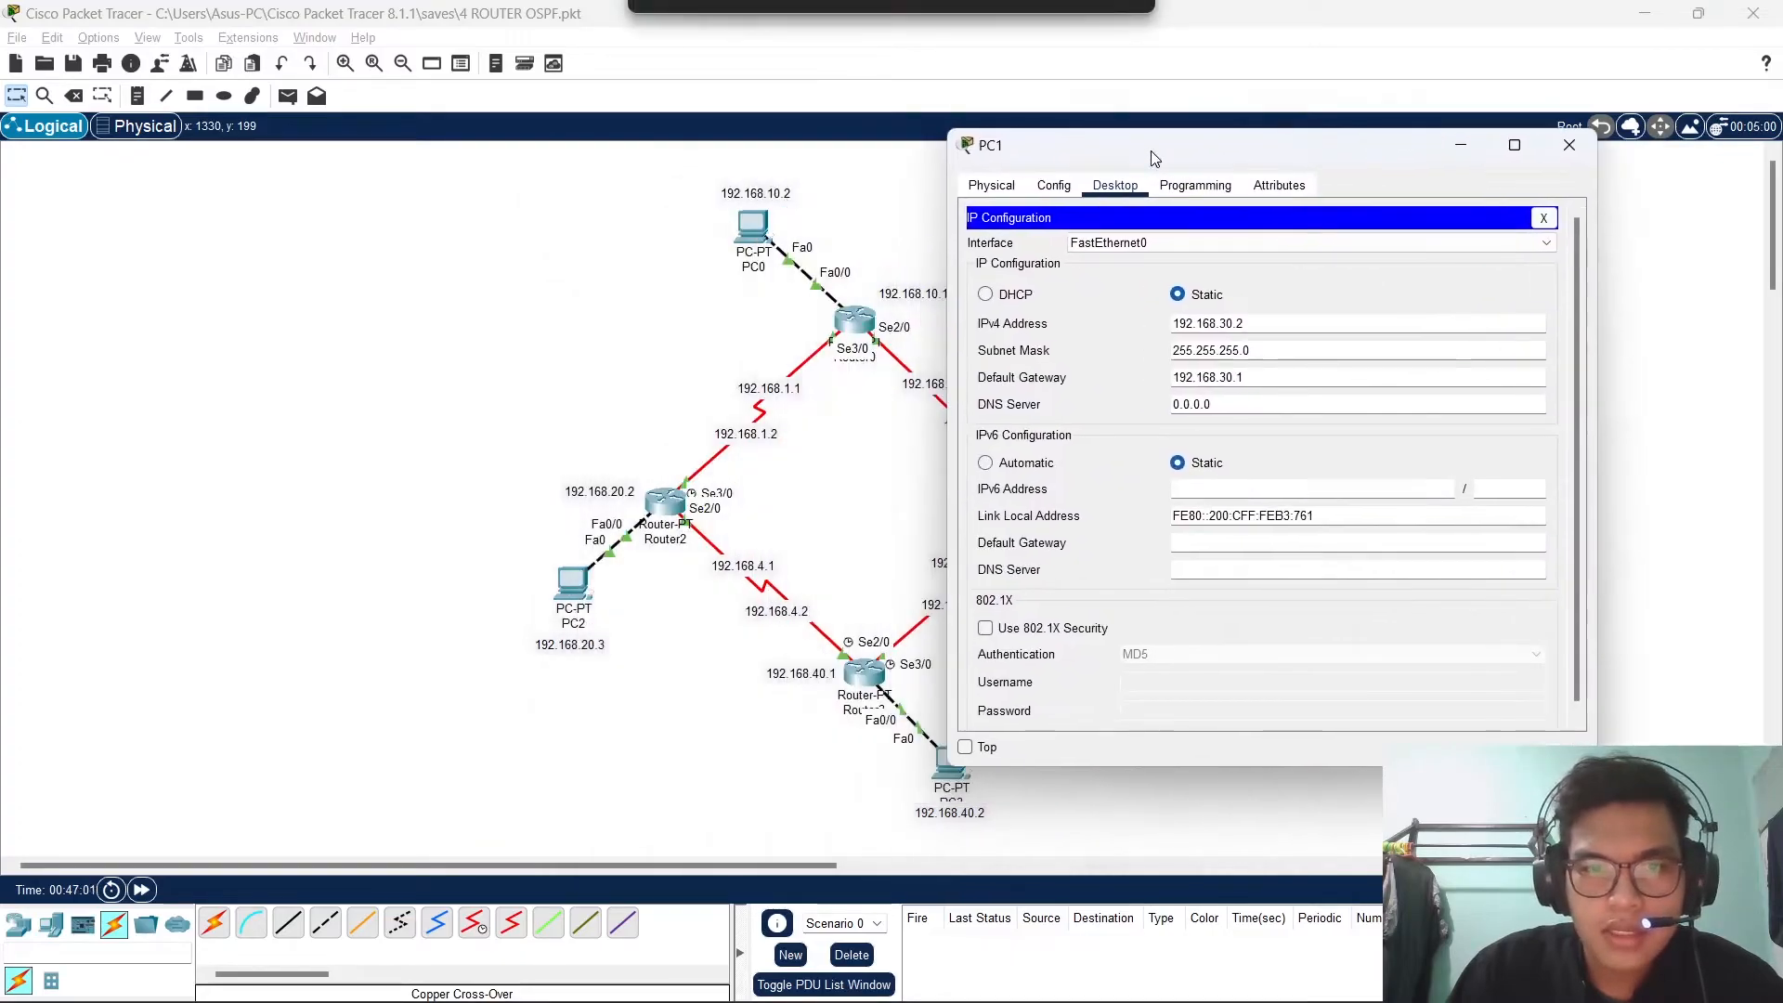
{"action": "left_click", "coordinate": [1577, 147]}
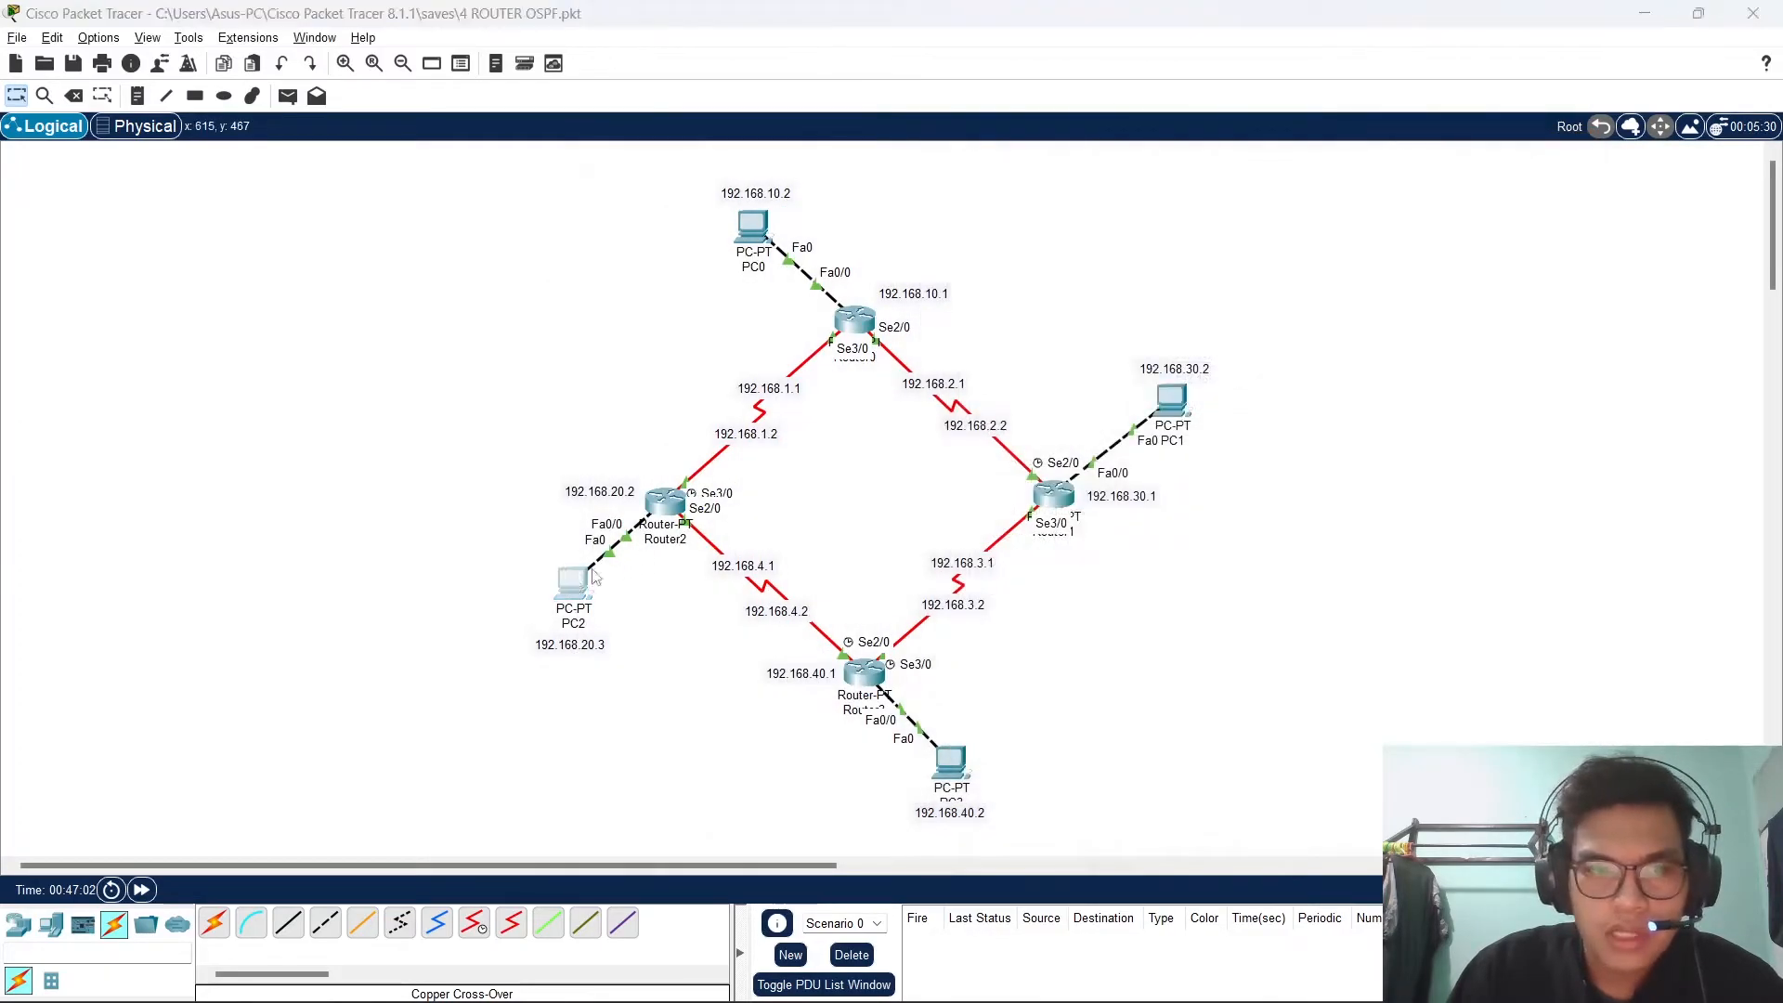
Check PC2's static IP settings and default gateway in its IP configuration, and close its window.
{"action": "left_click", "coordinate": [573, 583]}
{"action": "left_click", "coordinate": [637, 283]}
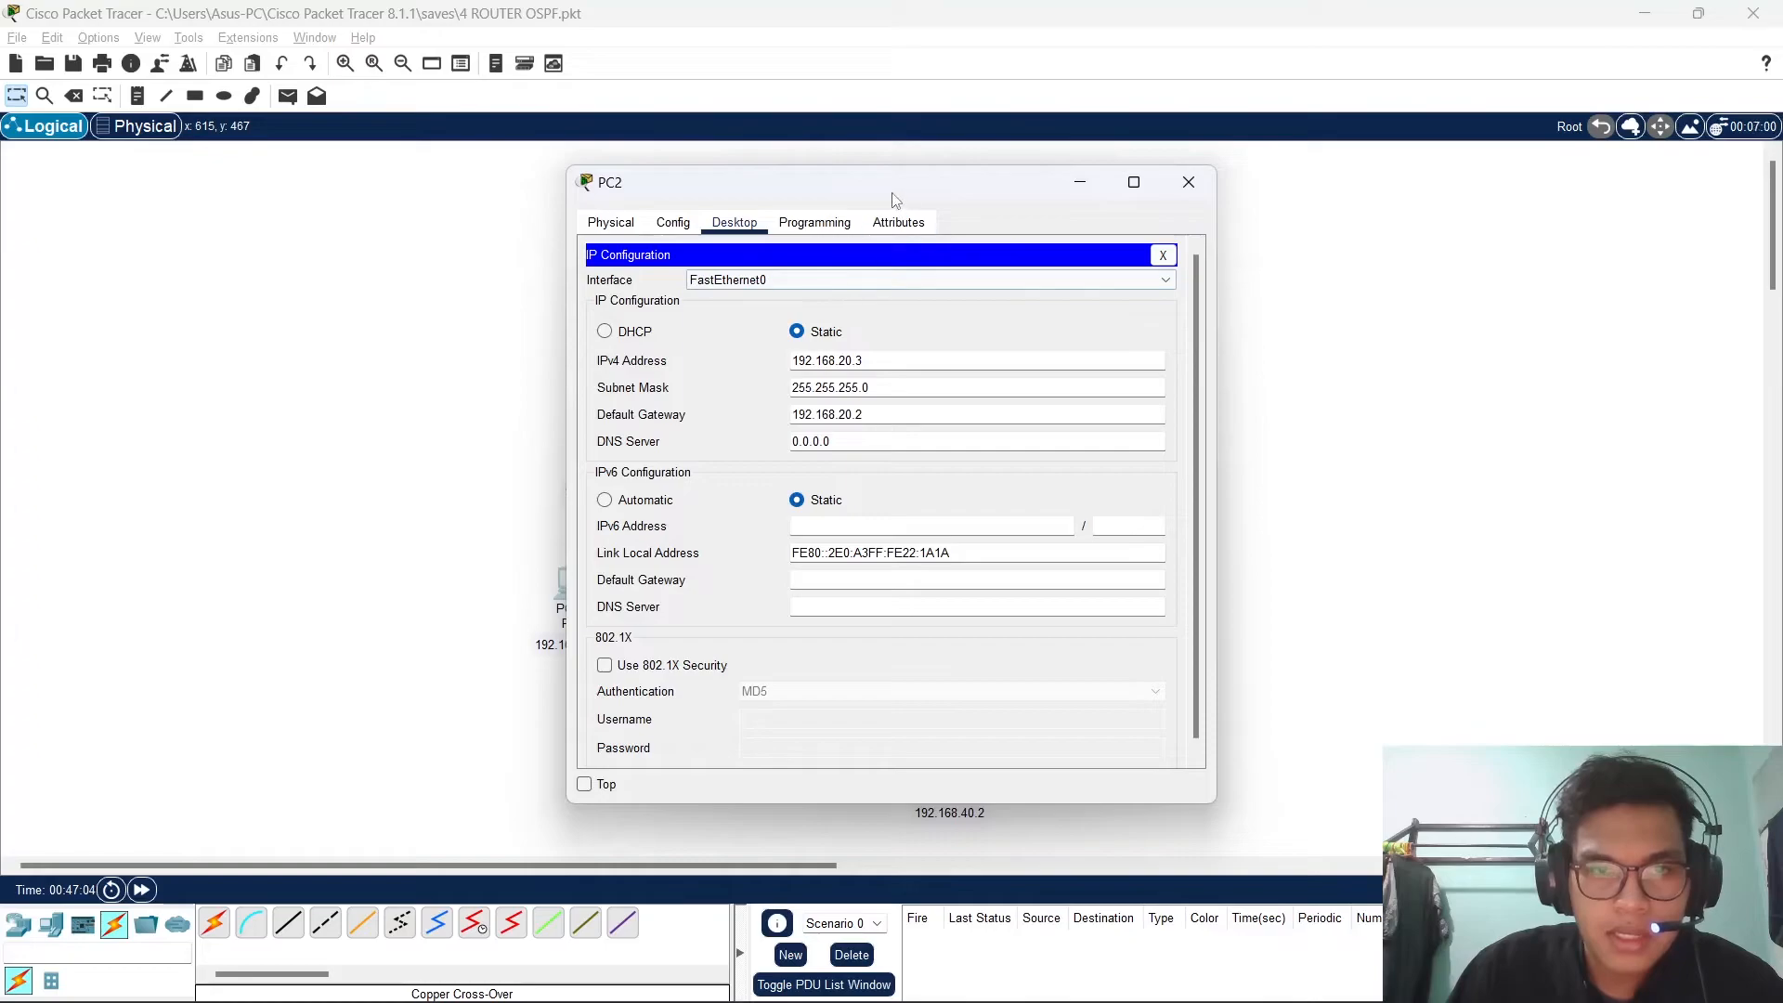
{"action": "left_click_drag", "start_coordinate": [894, 194], "coordinate": [1269, 176]}
{"action": "left_click", "coordinate": [1557, 164]}
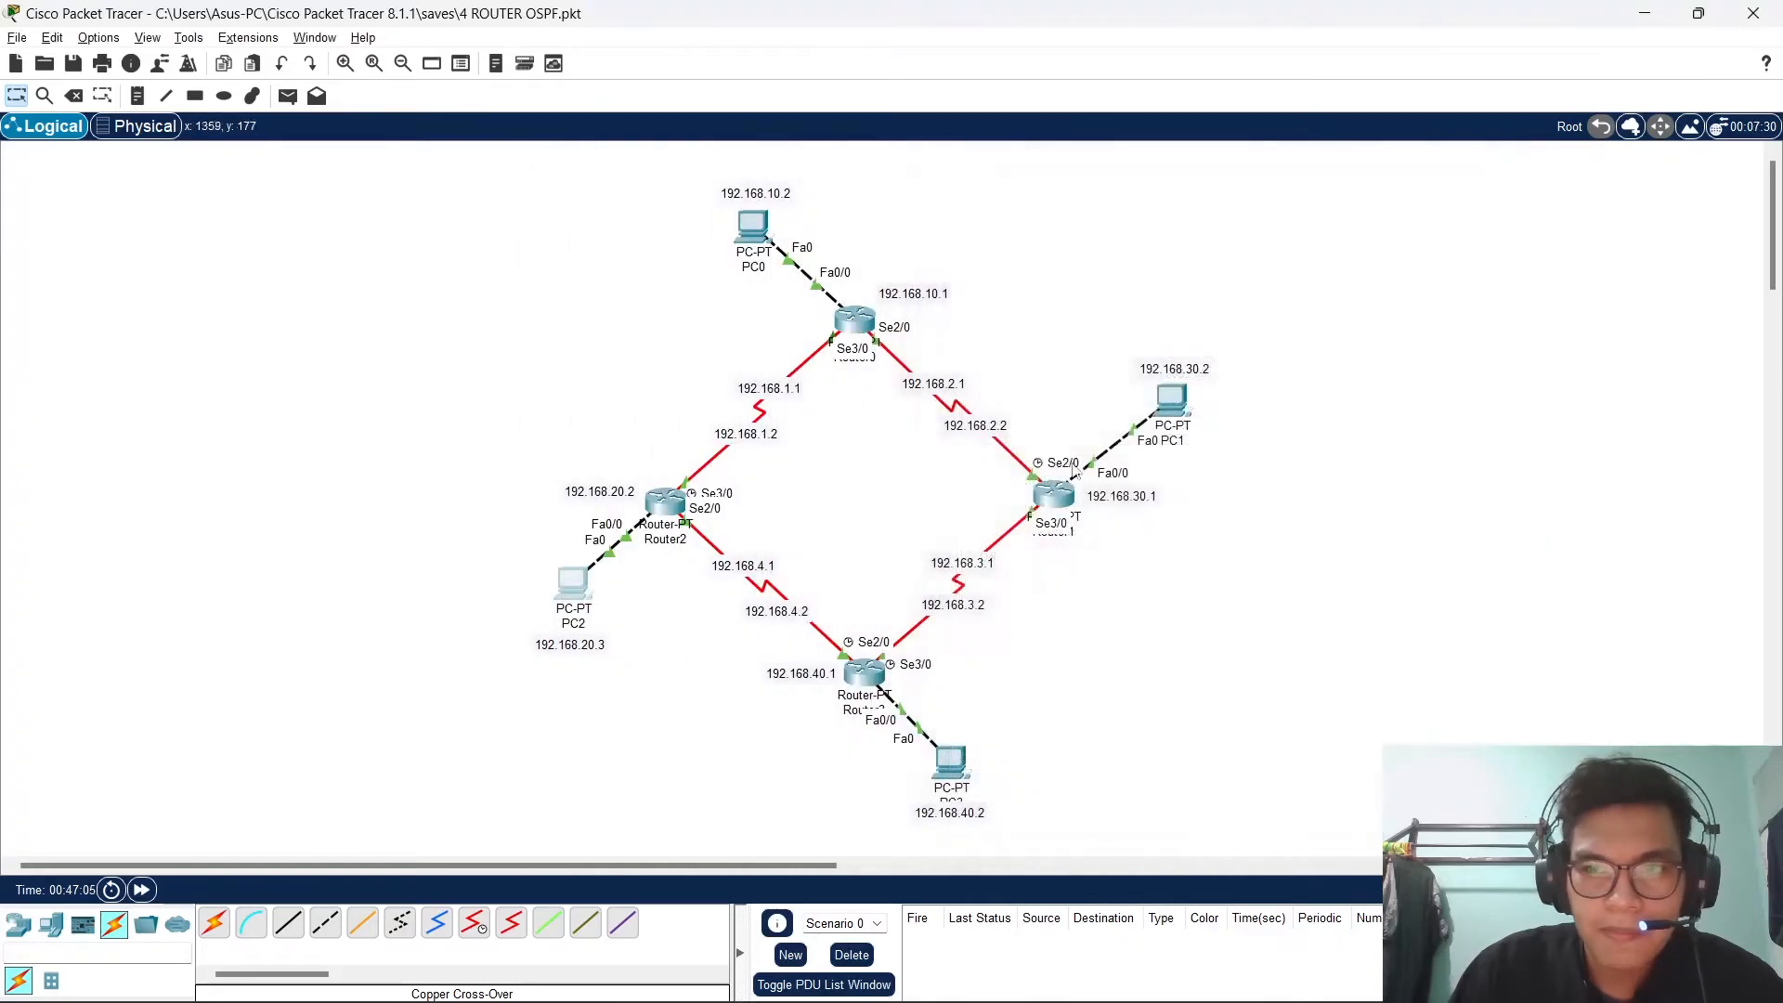
Compare PC3's IP address and default gateway in its IP configuration with the topology labels, and close its window.
{"action": "left_click", "coordinate": [861, 671]}
{"action": "left_click", "coordinate": [631, 226]}
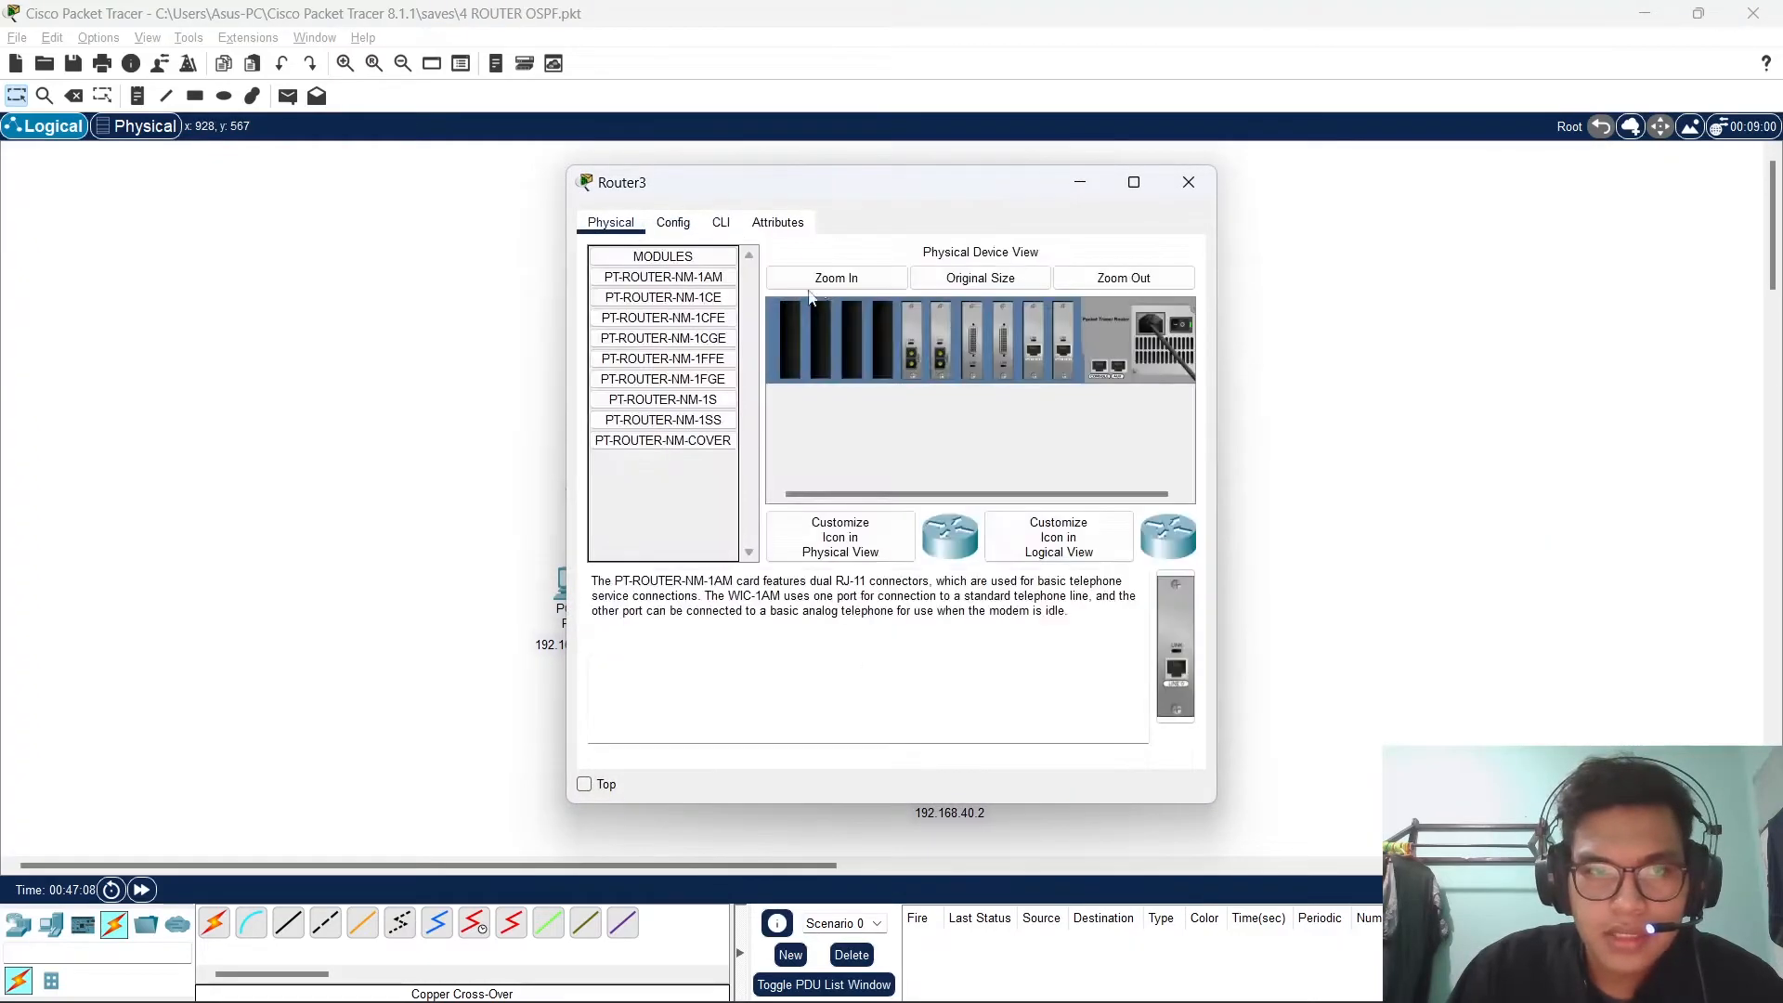
{"action": "left_click", "coordinate": [1188, 182]}
{"action": "left_click", "coordinate": [959, 768]}
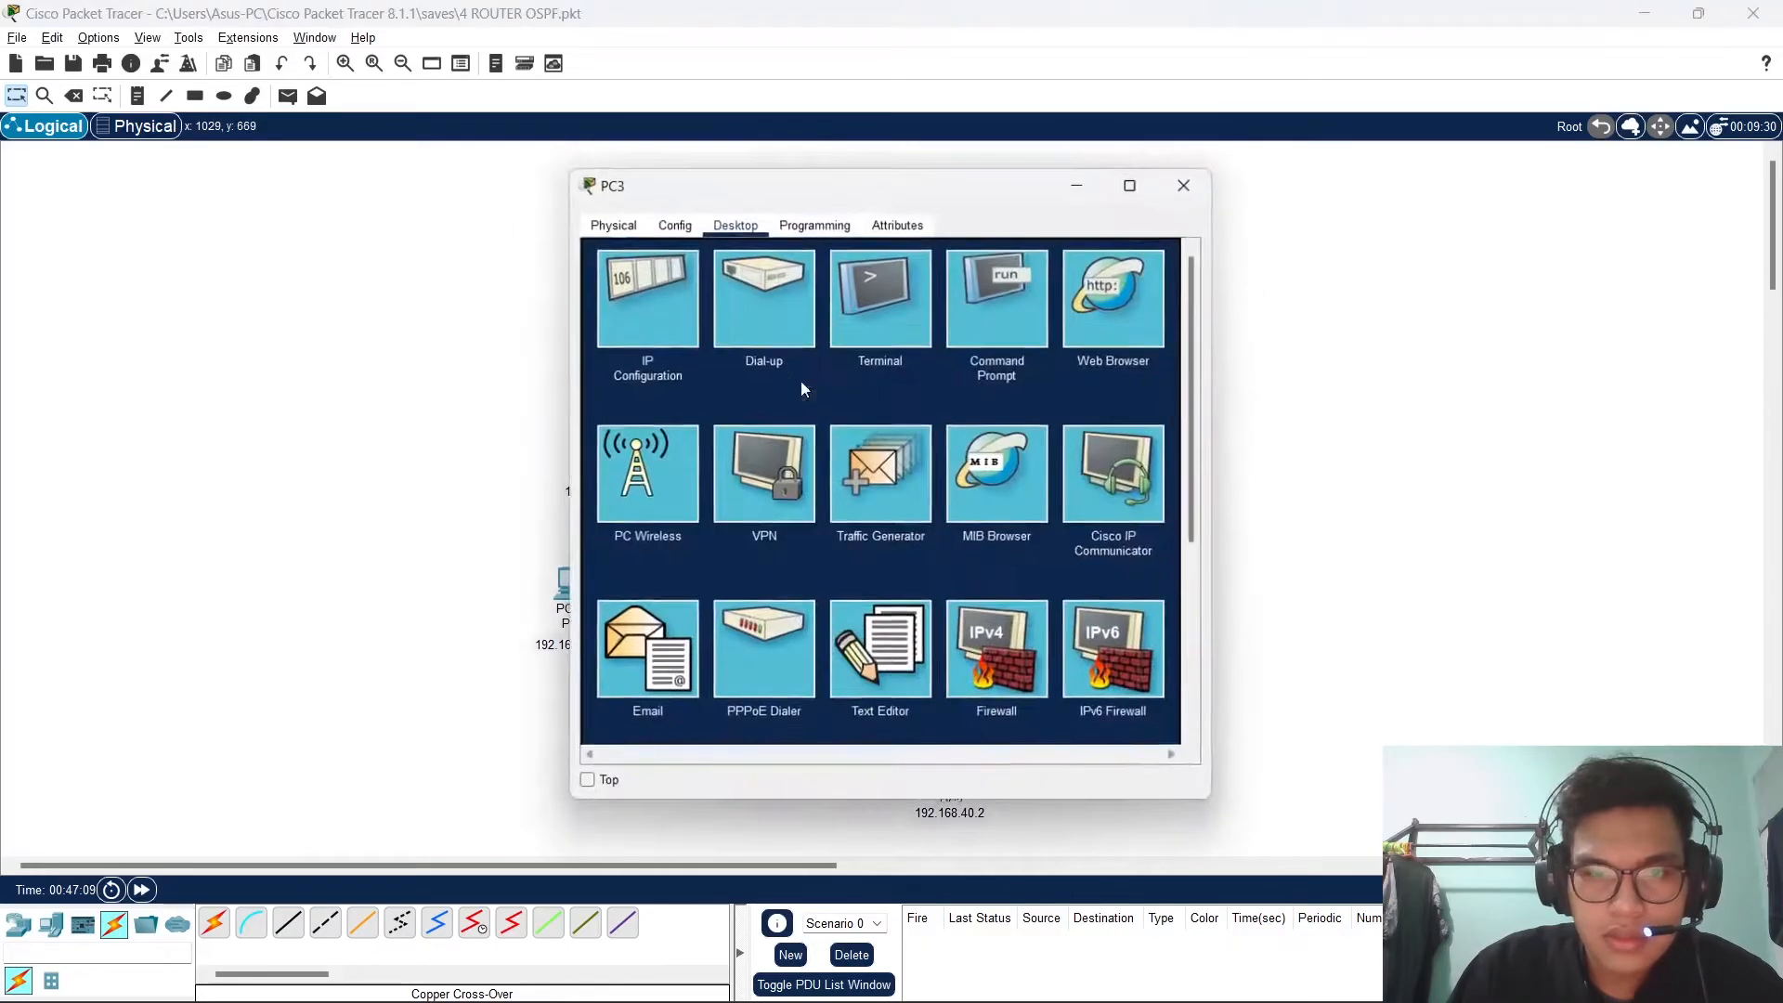
{"action": "left_click", "coordinate": [693, 297]}
{"action": "left_click_drag", "start_coordinate": [926, 193], "coordinate": [1444, 147]}
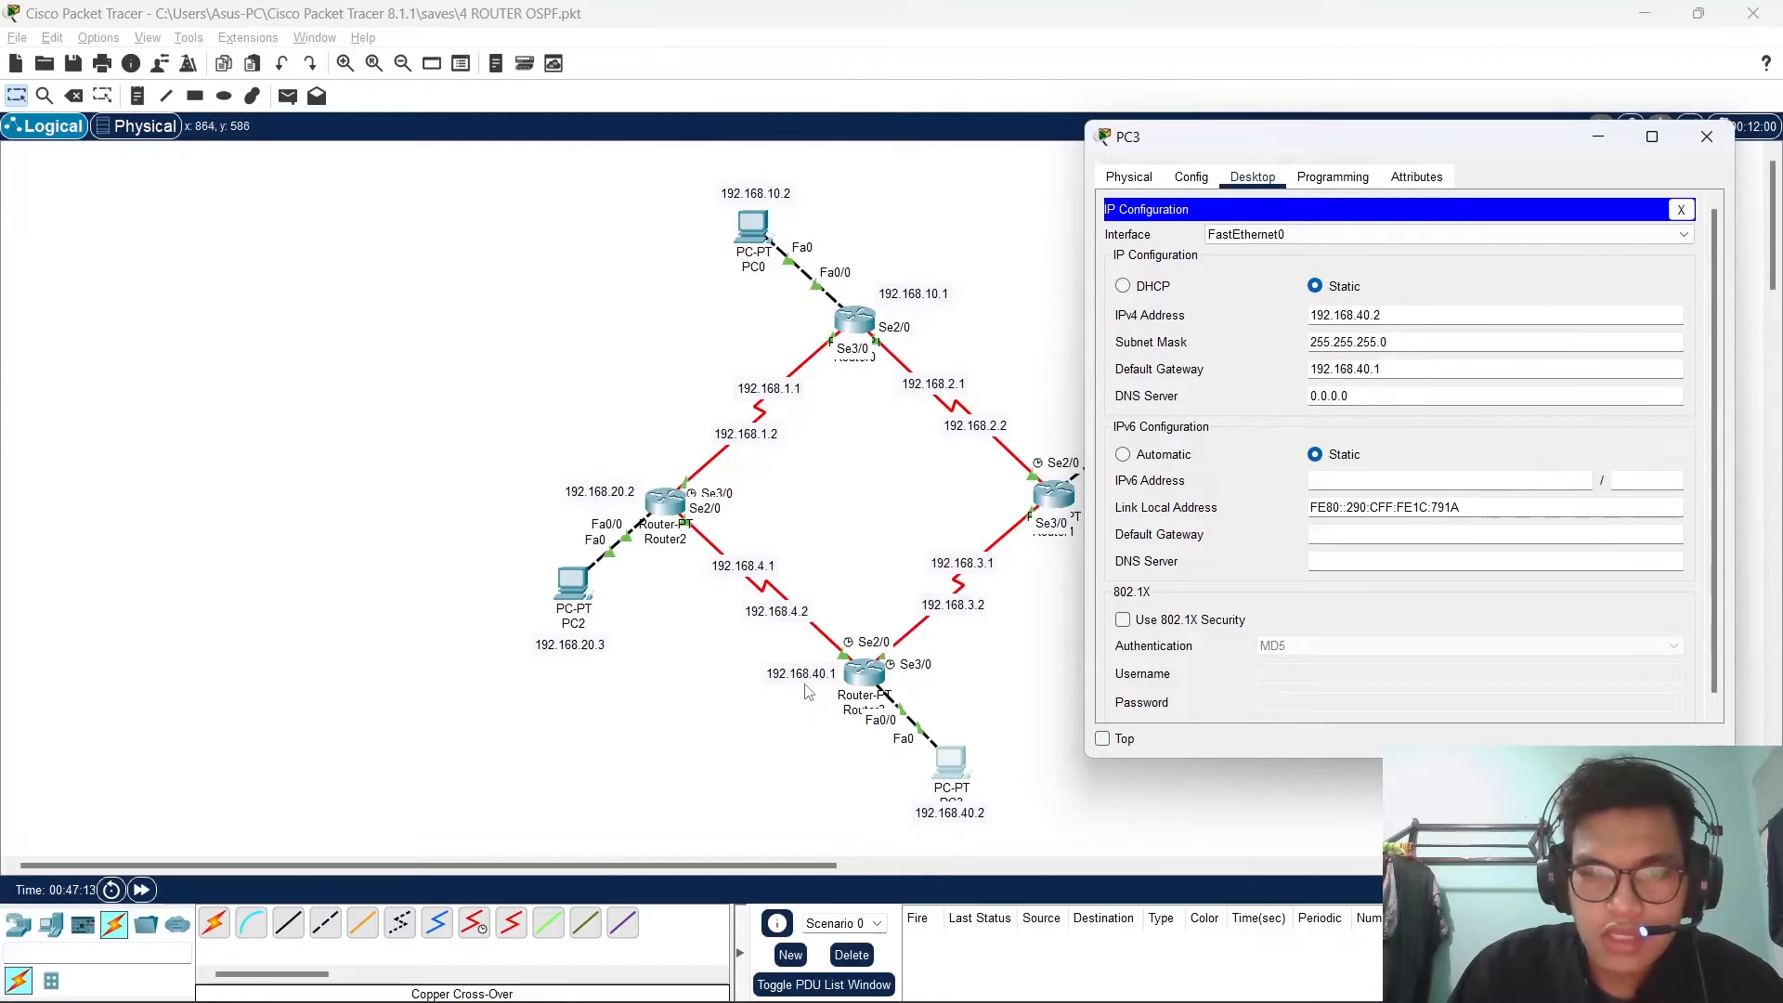
{"action": "left_click", "coordinate": [1706, 136]}
{"action": "left_click_drag", "start_coordinate": [957, 790], "coordinate": [961, 787]}
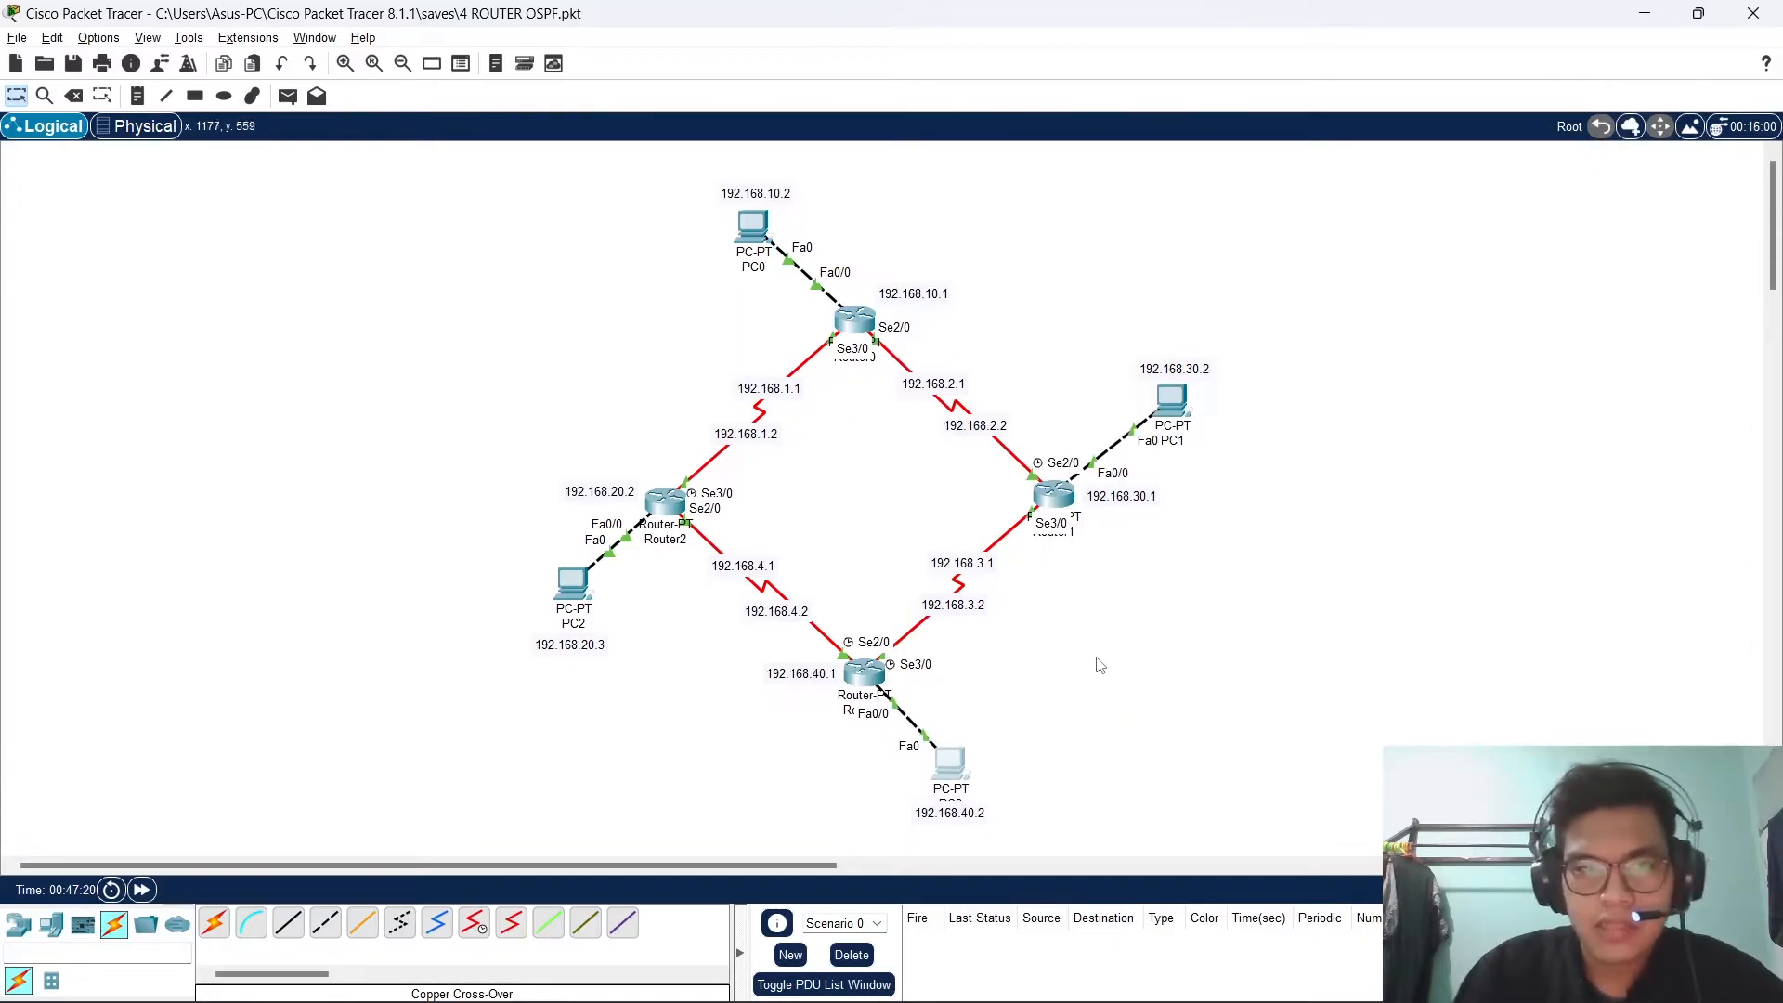
Open Router0's command line and enter global configuration mode with en and conf t.
{"action": "left_click", "coordinate": [856, 325]}
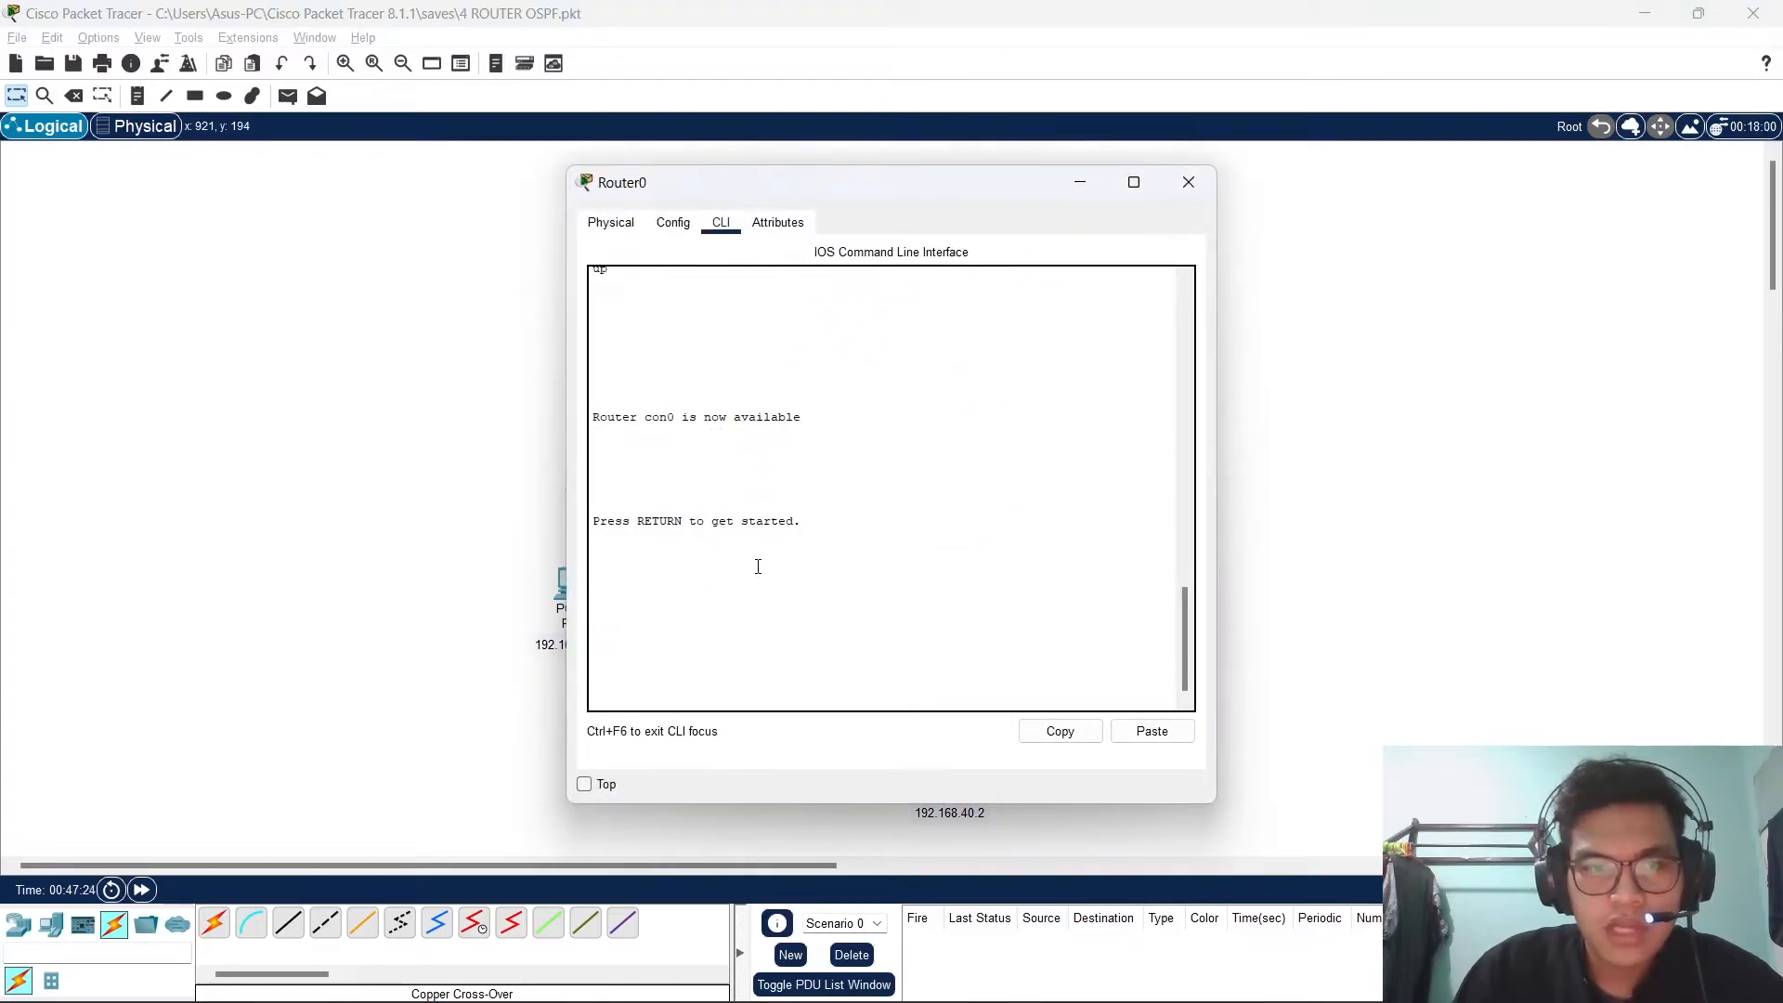
{"action": "key", "text": "Return"}
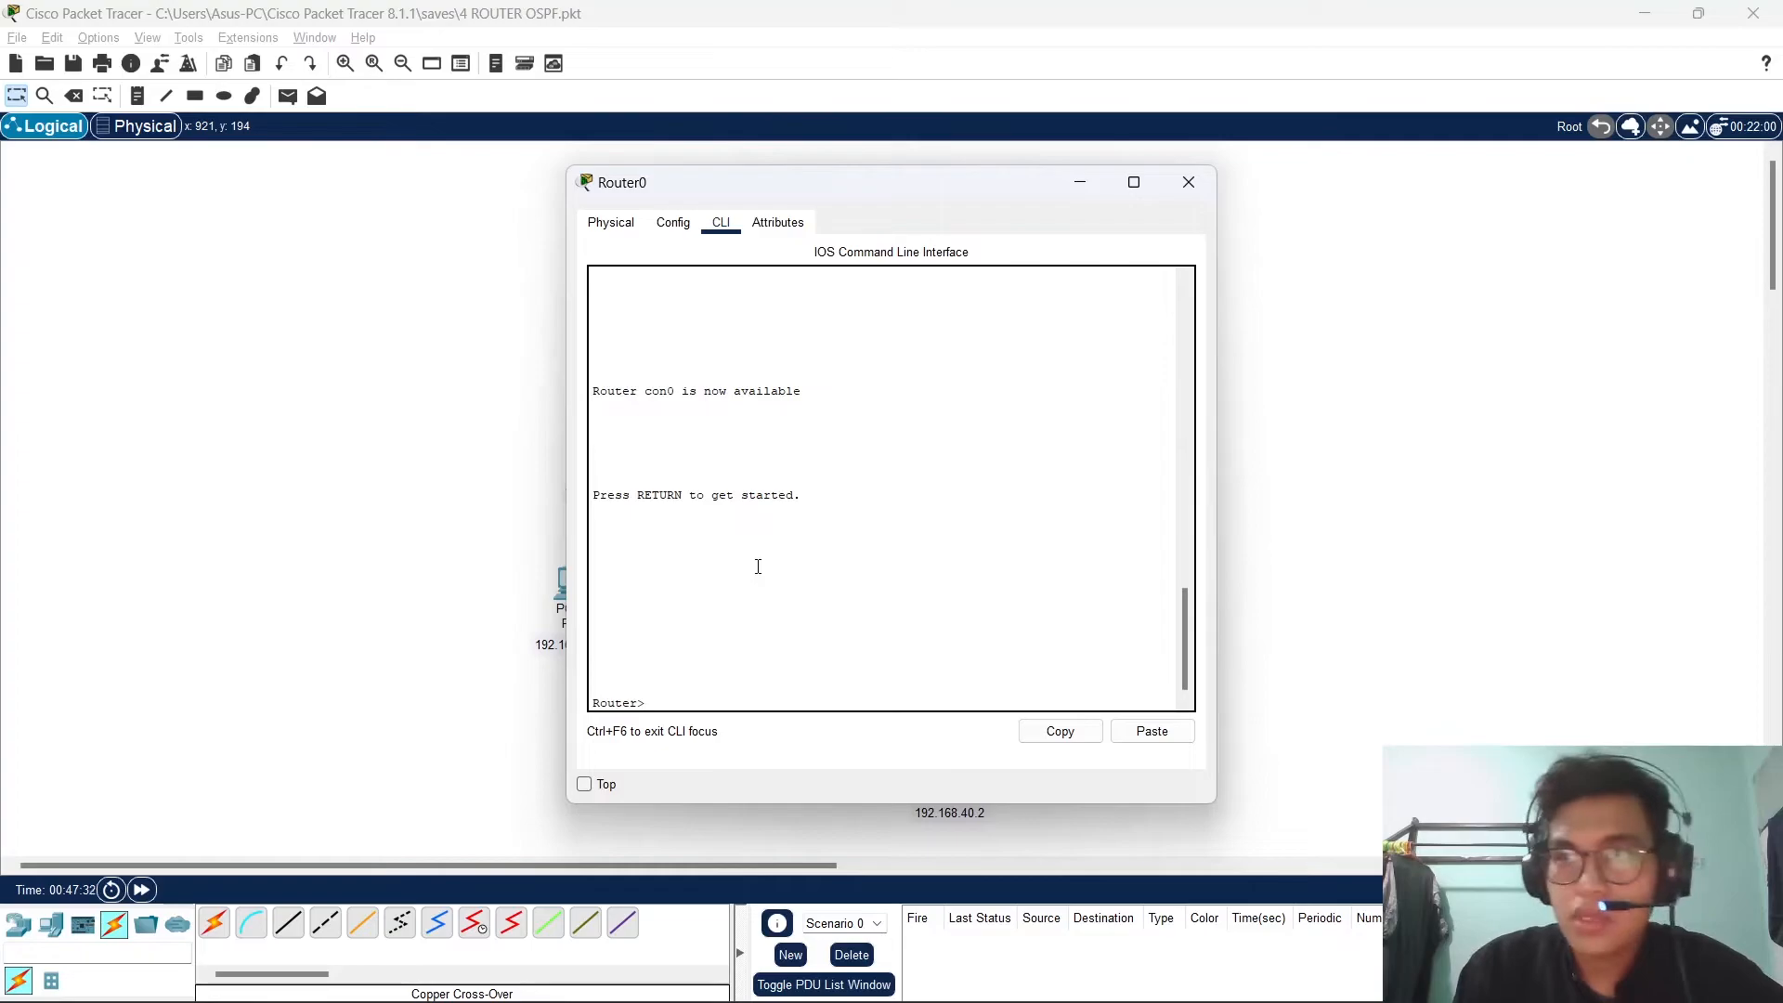
{"action": "scroll", "coordinate": [826, 519], "scroll_direction": "up", "scroll_amount": 6}
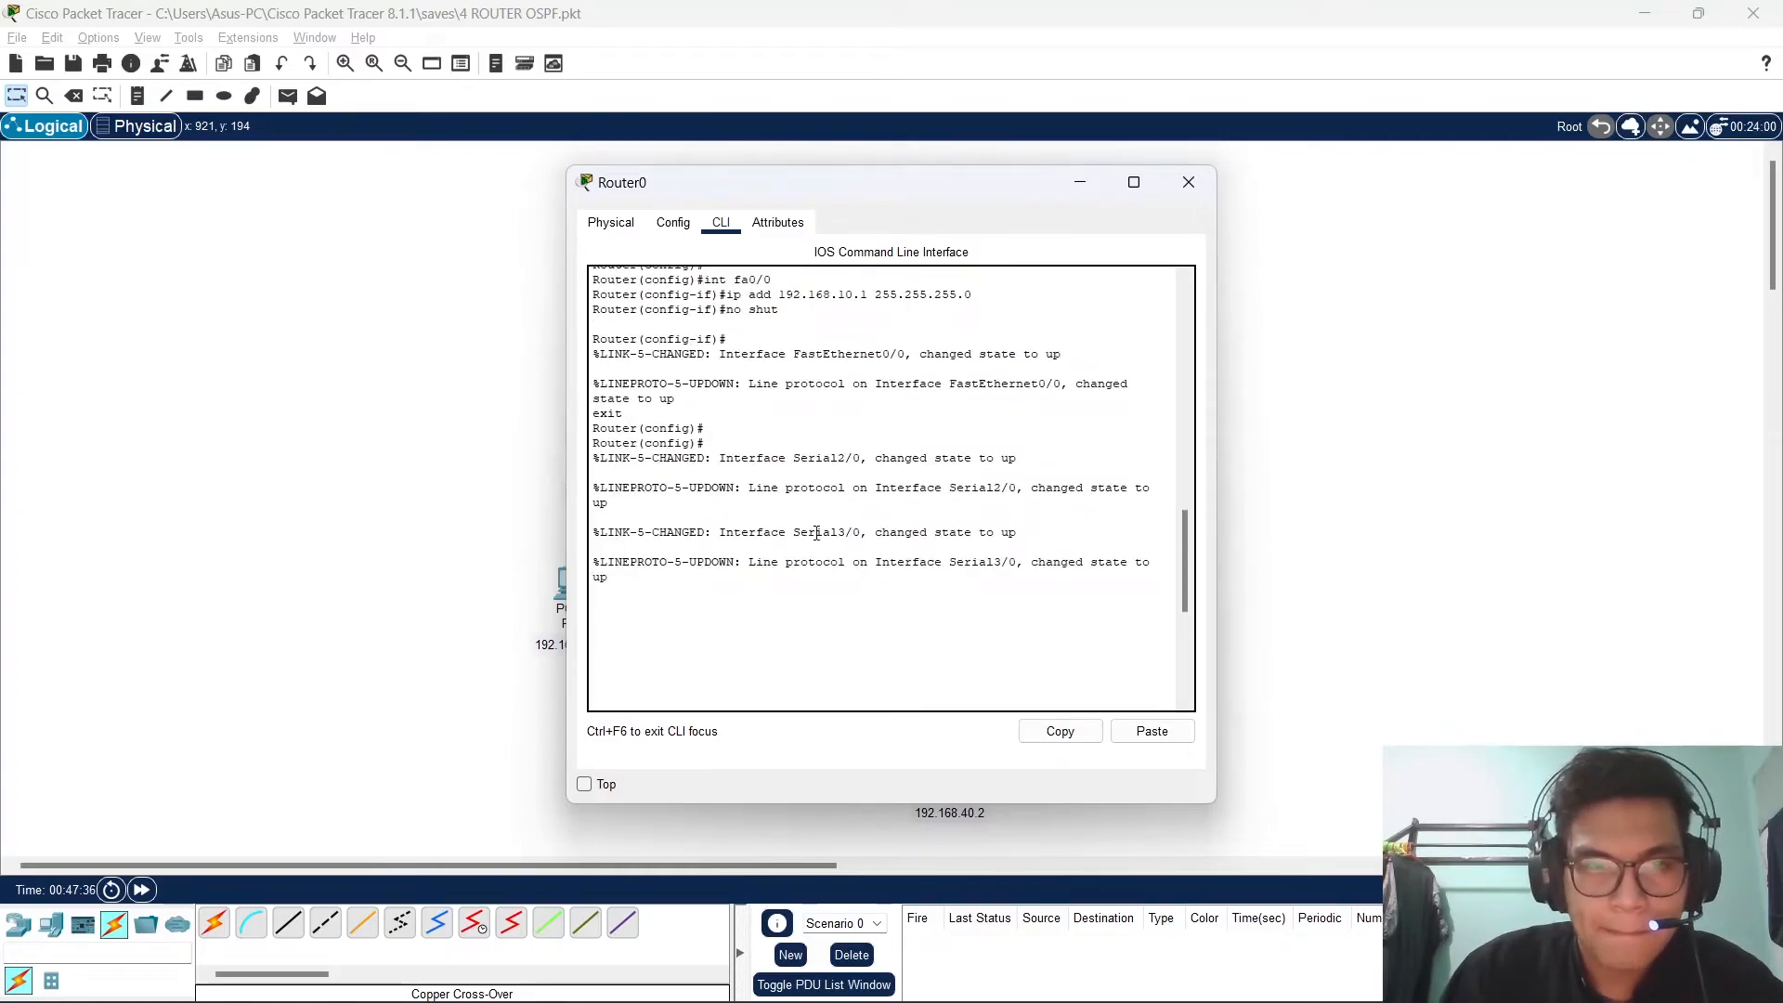
{"action": "scroll", "coordinate": [807, 538], "scroll_direction": "down", "scroll_amount": 6}
{"action": "type", "text": "en"}
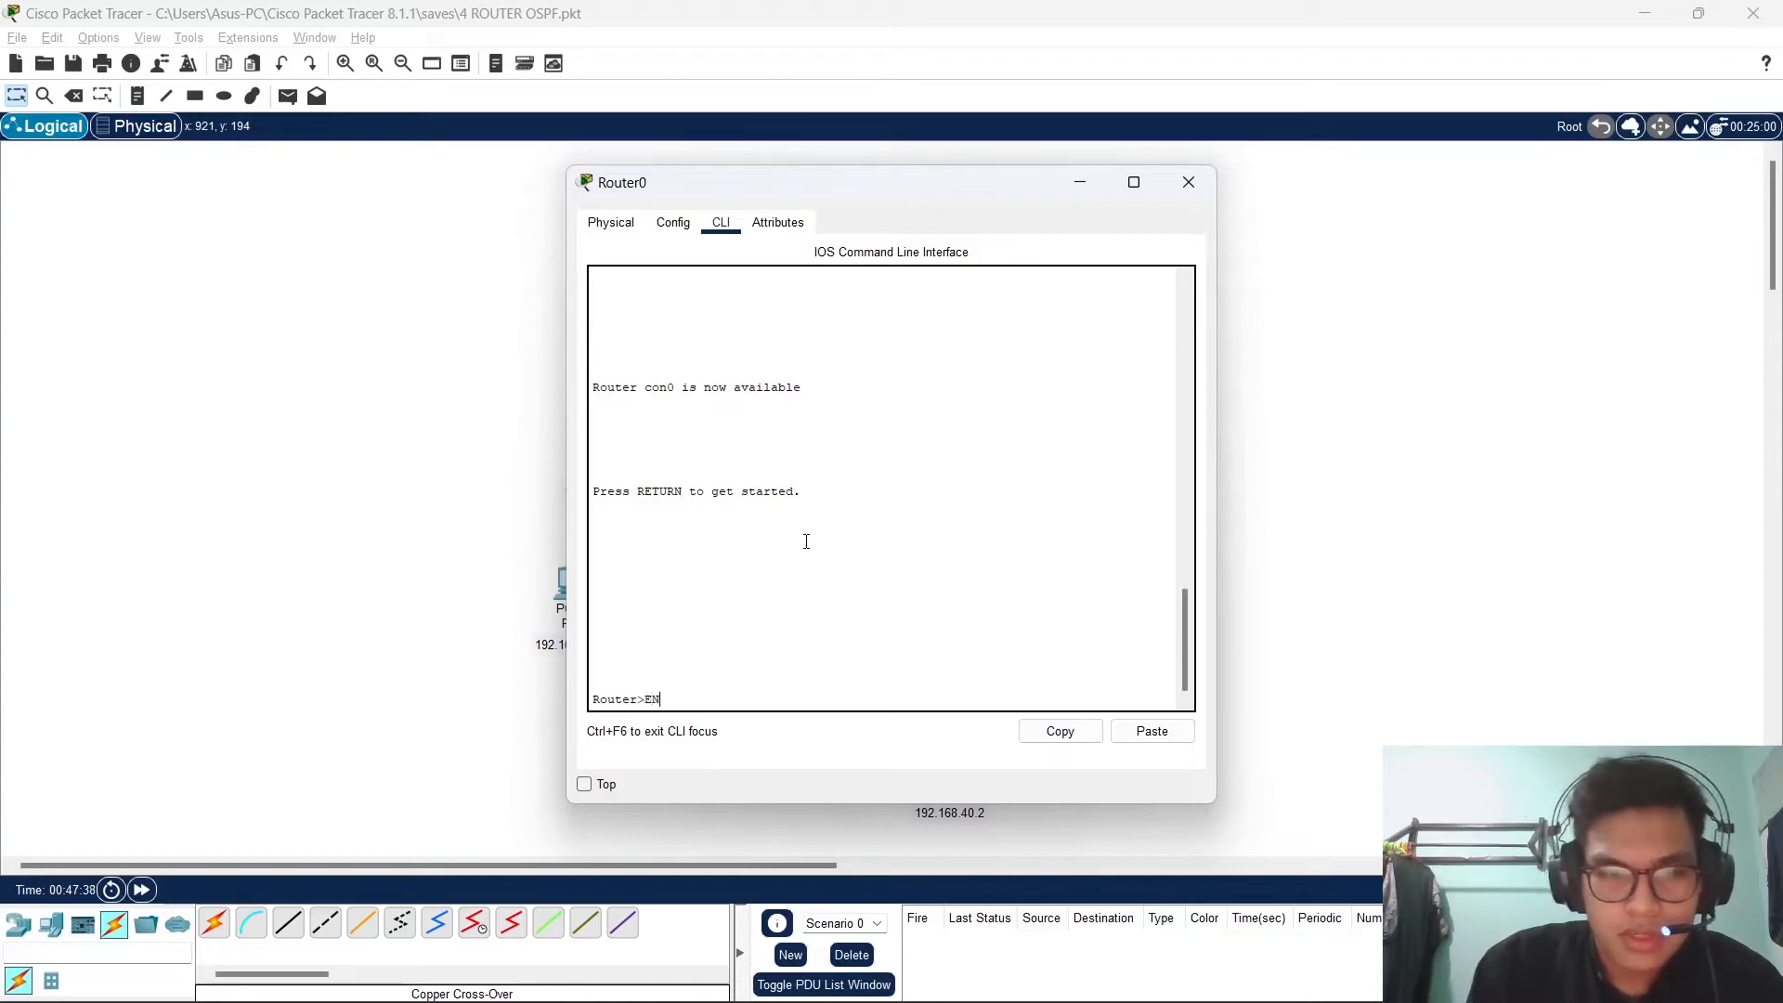
{"action": "key", "text": "Return"}
{"action": "type", "text": "conf t"}
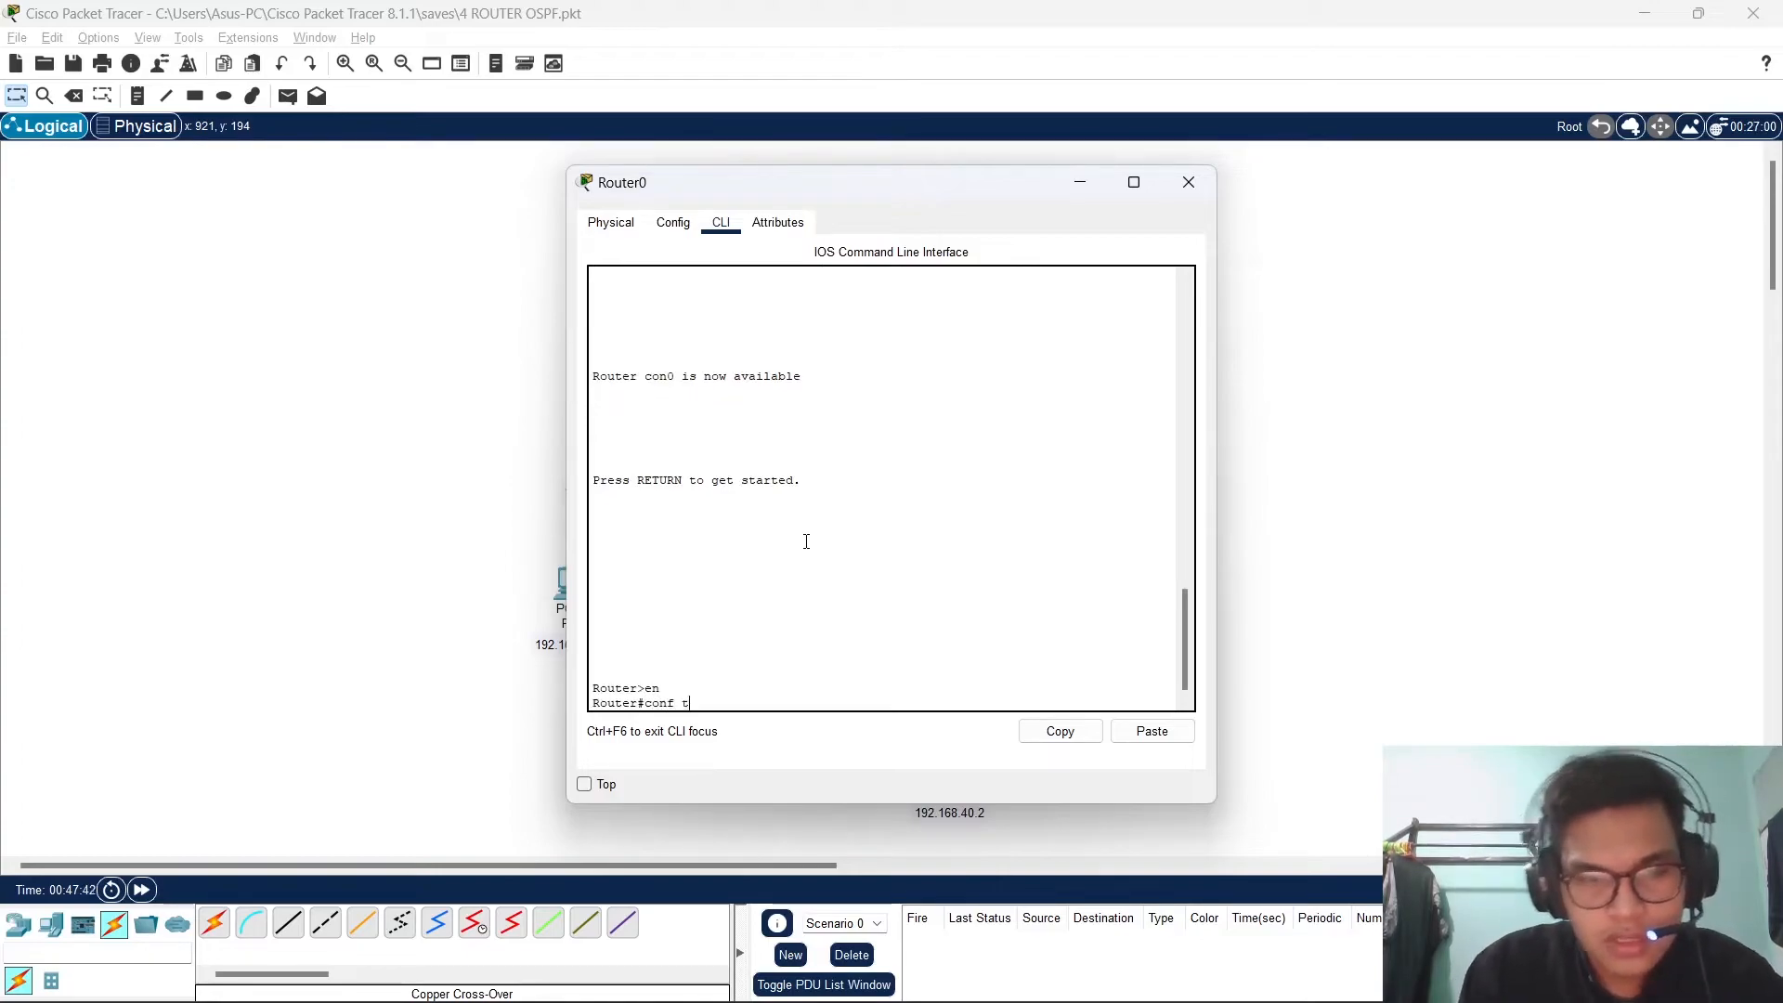
{"action": "key", "text": "Return"}
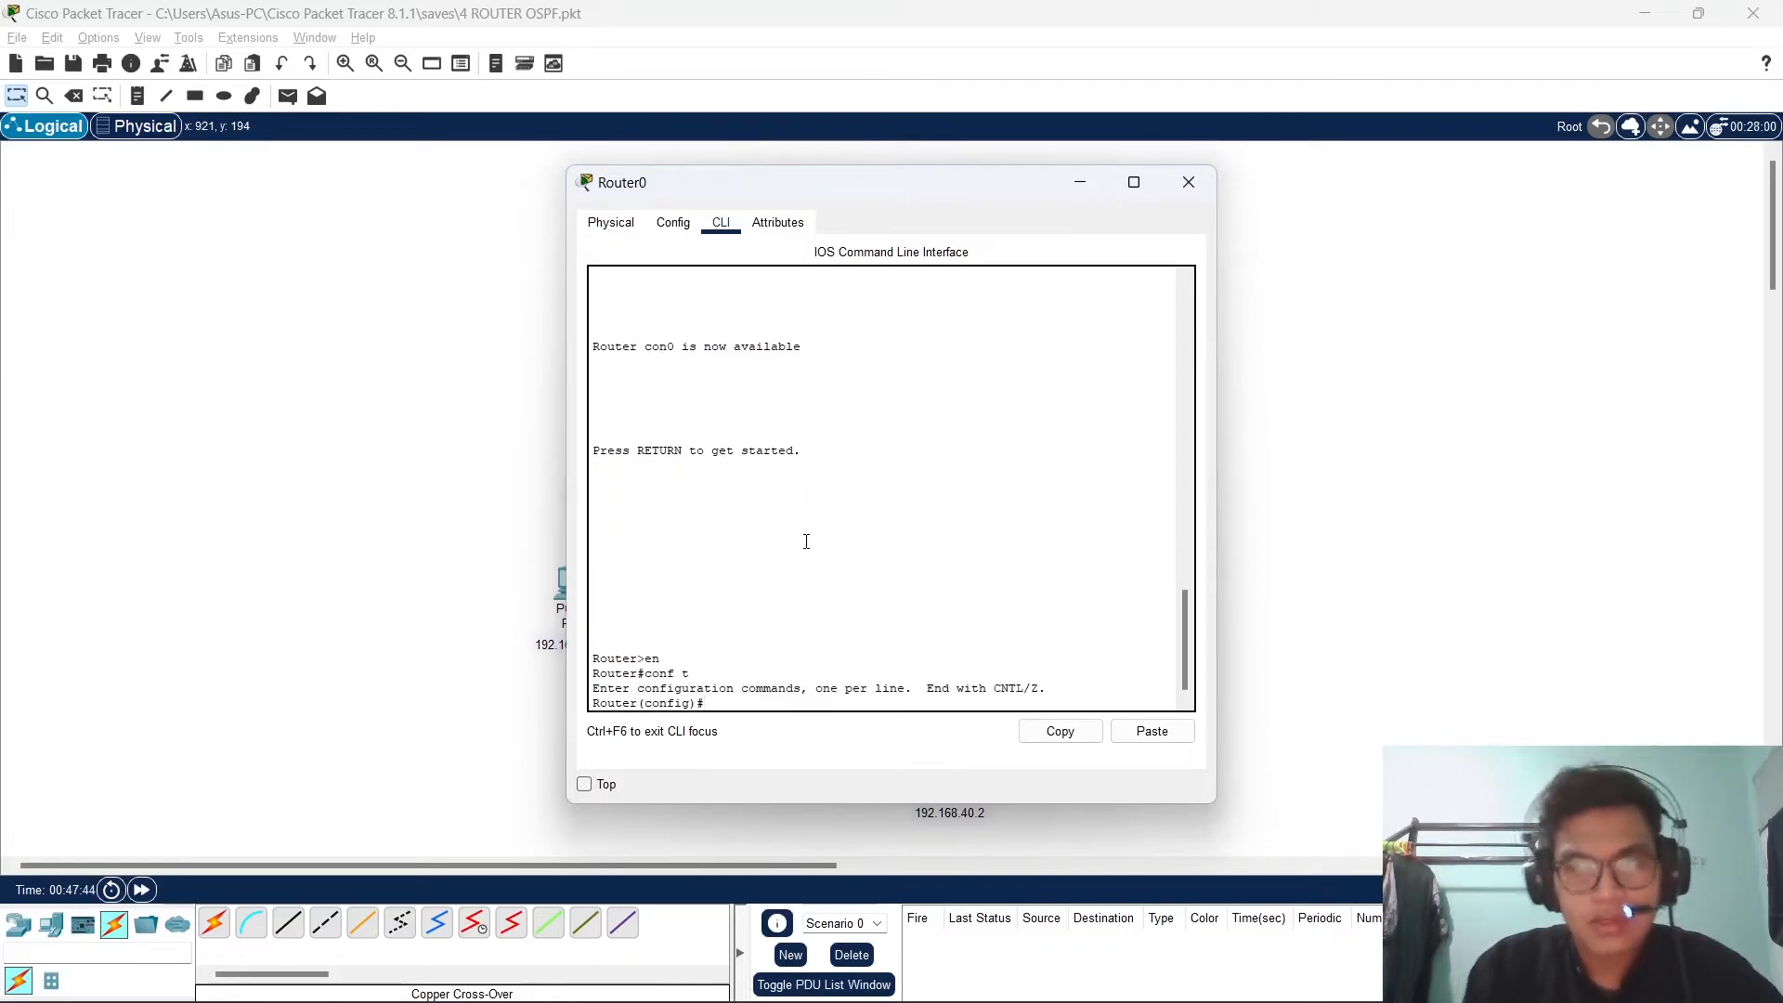
Start OSPF routing process 100 on Router0 with router ospf 100.
{"action": "type", "text": "router"}
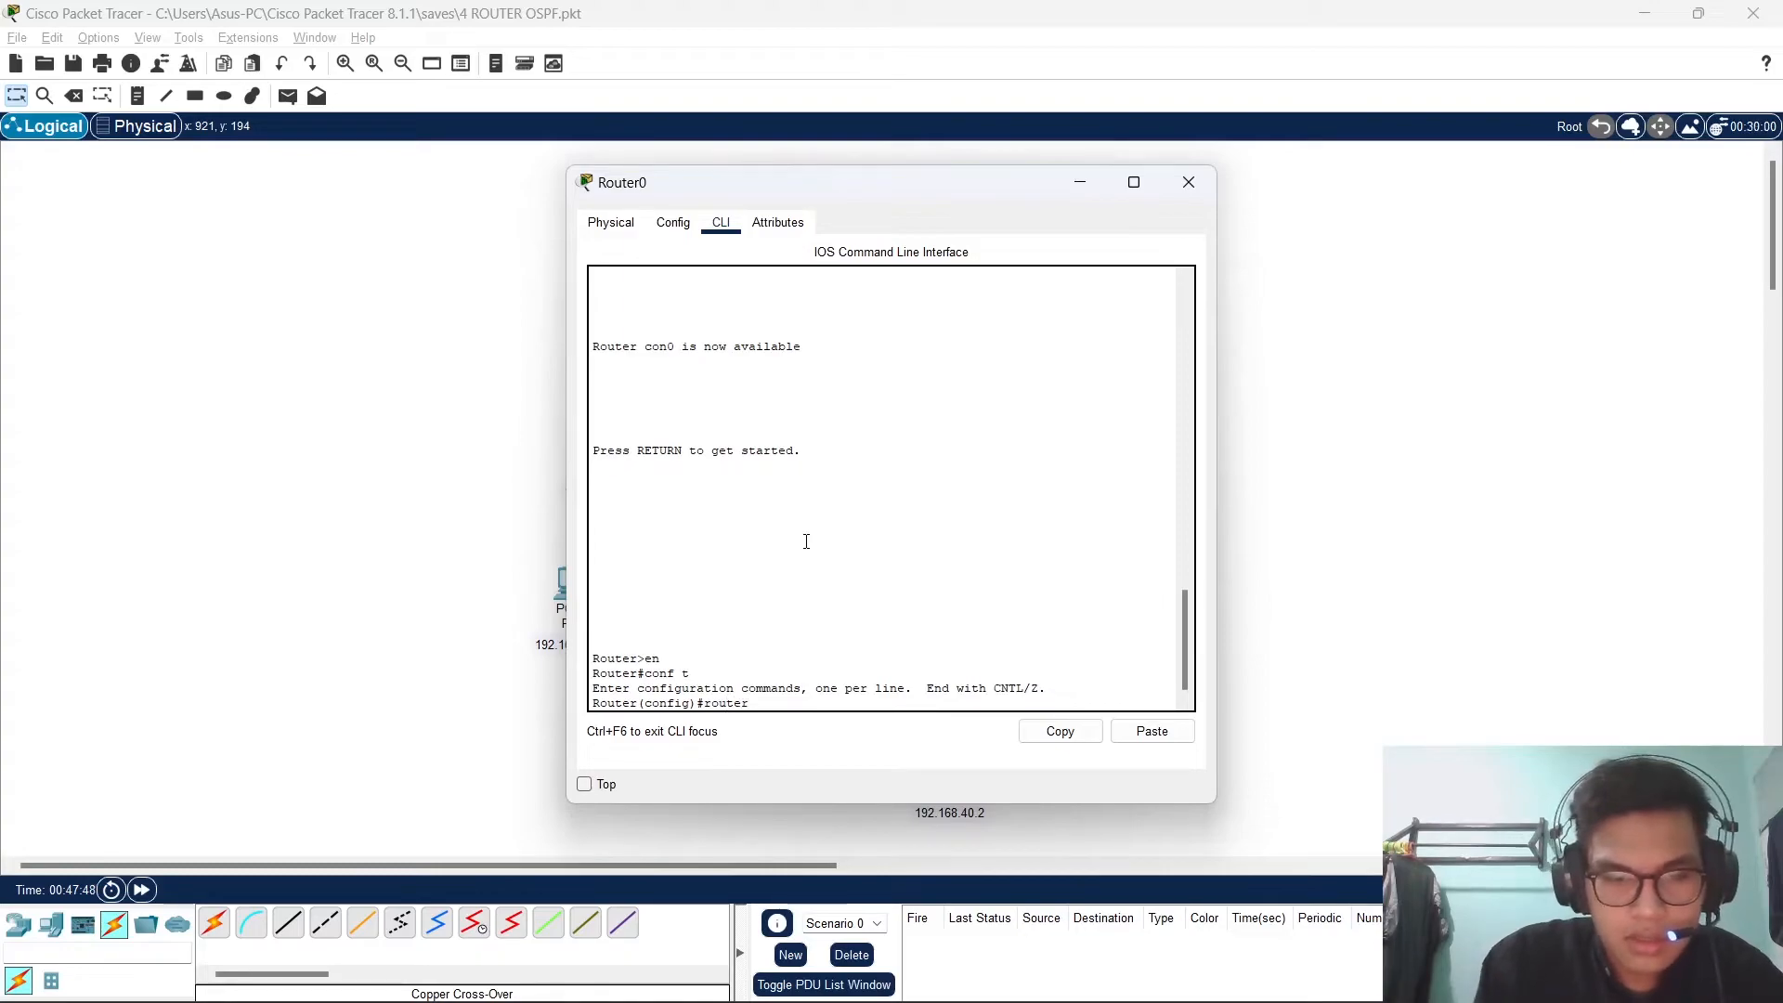
{"action": "type", "text": " ospf 100"}
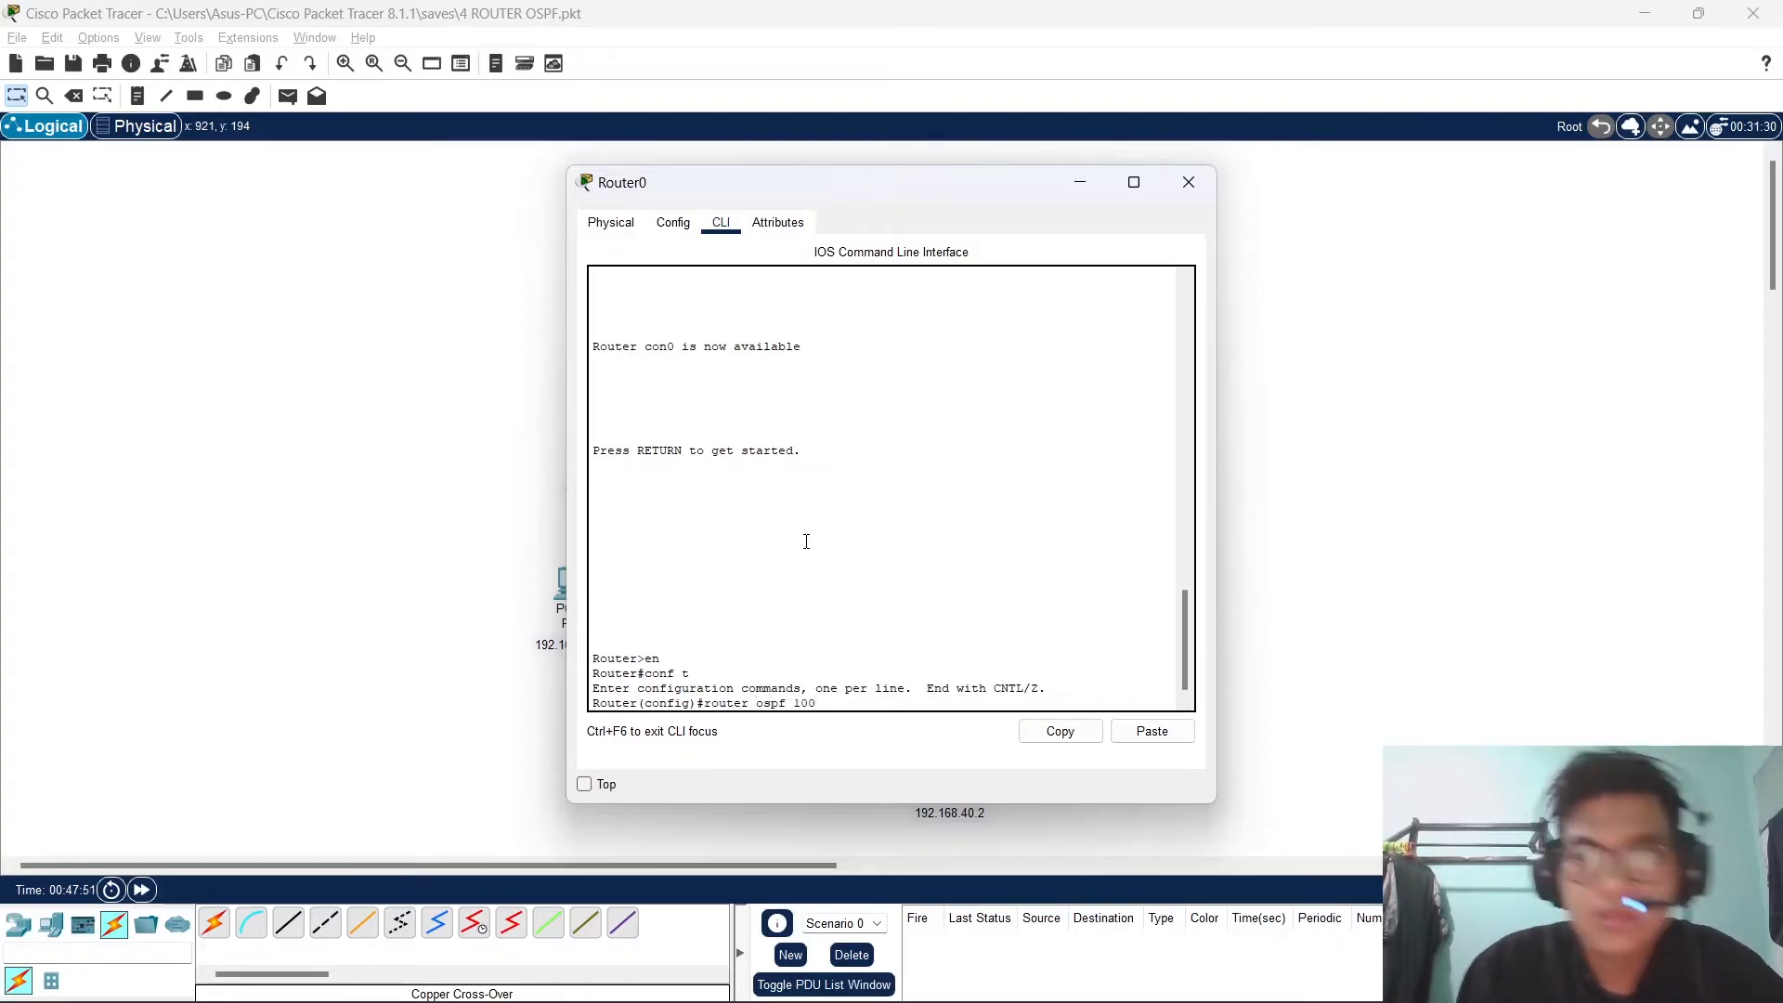
{"action": "key", "text": "Return"}
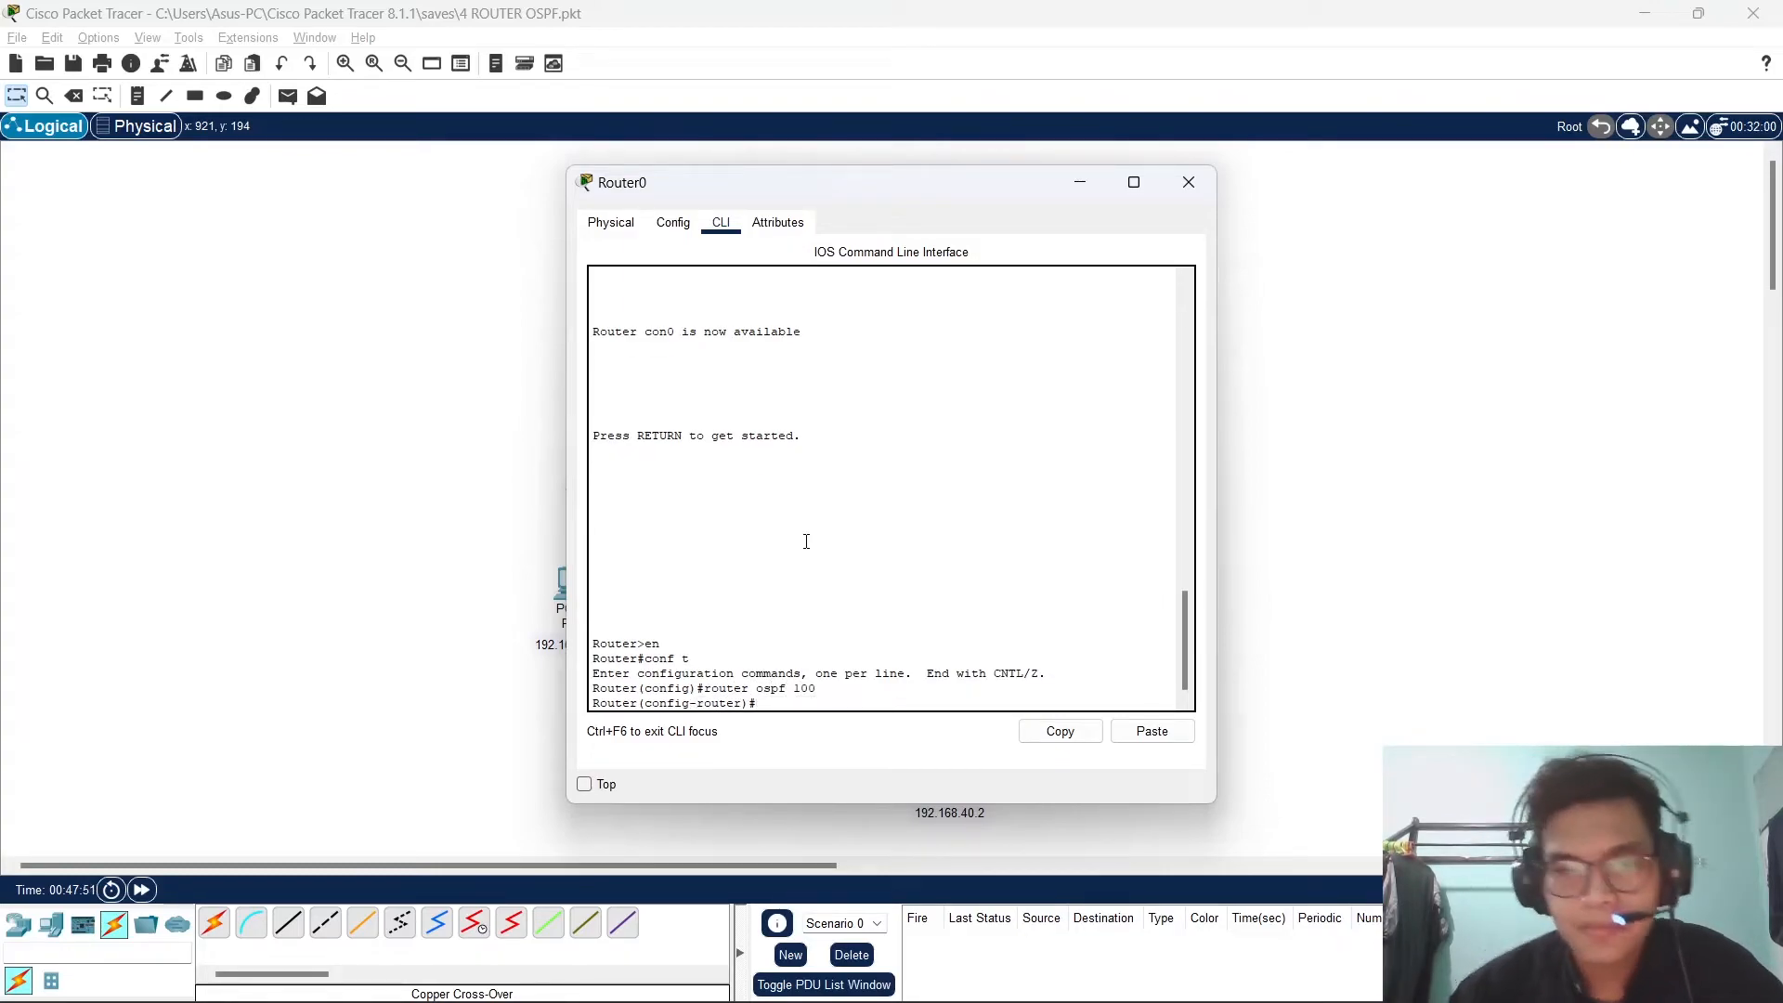
Advertise network 192.168.10.0 with wildcard 0.0.0.255 in area 1 on Router0, and move its window off the topology.
{"action": "type", "text": "net"}
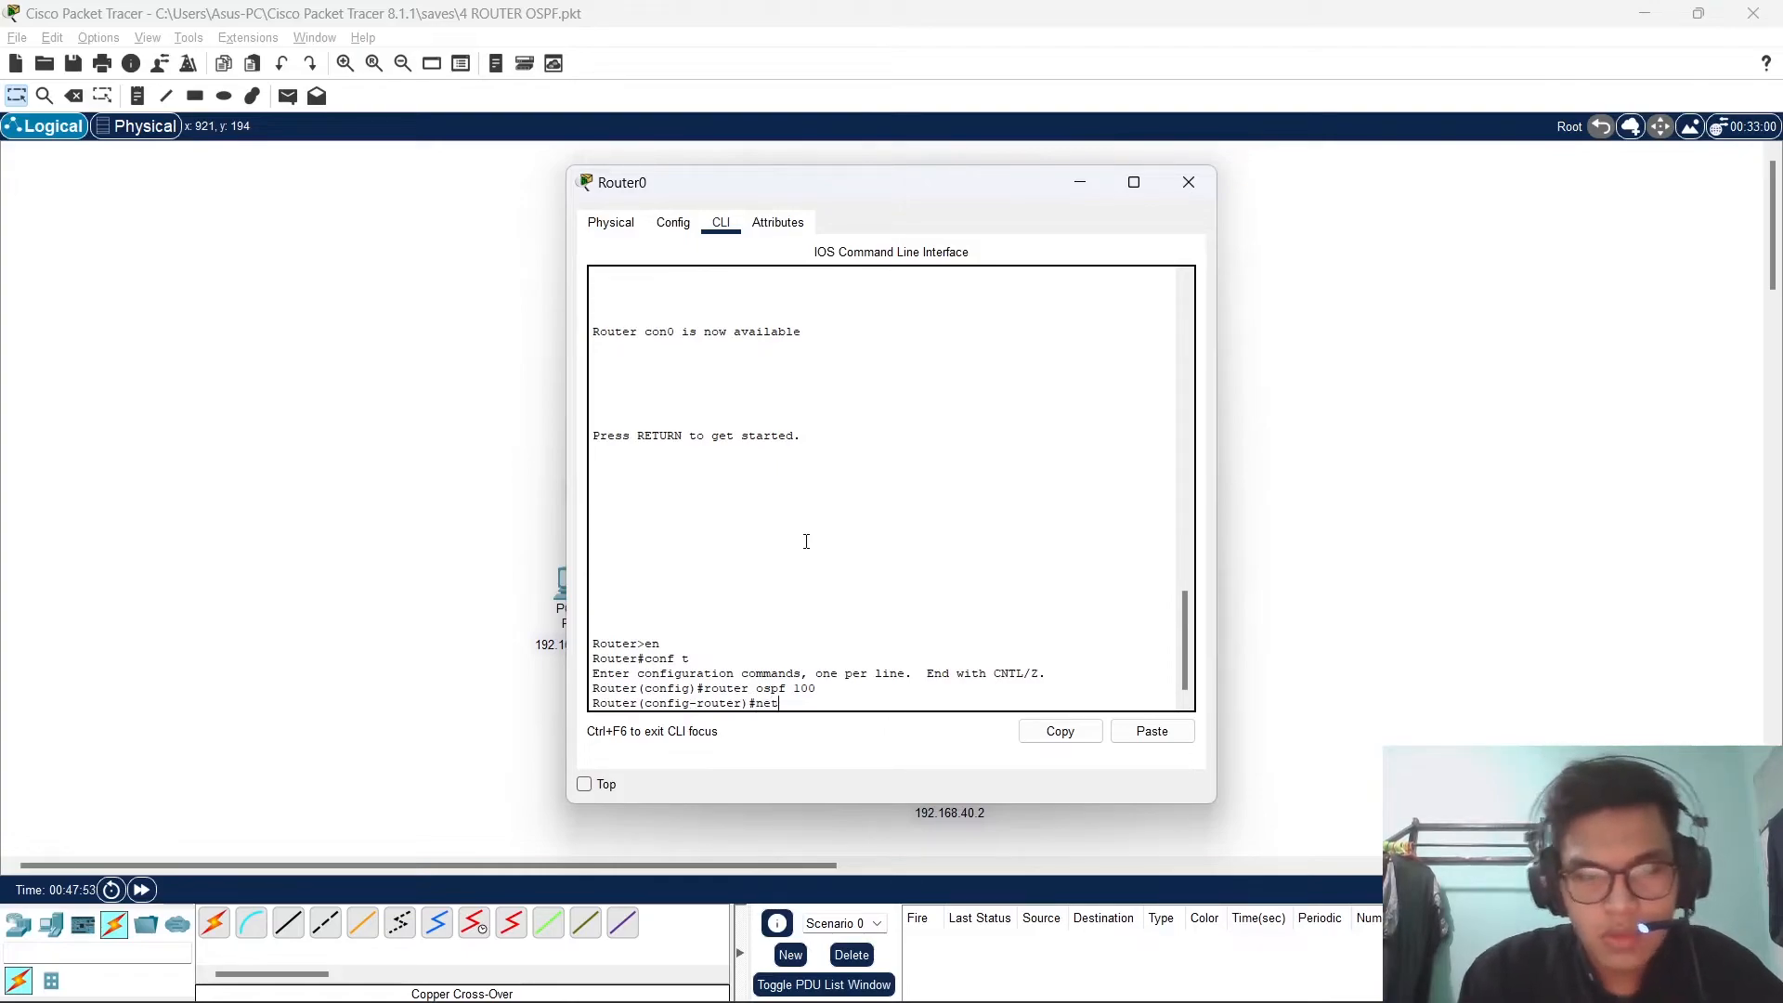
{"action": "type", "text": " 192"}
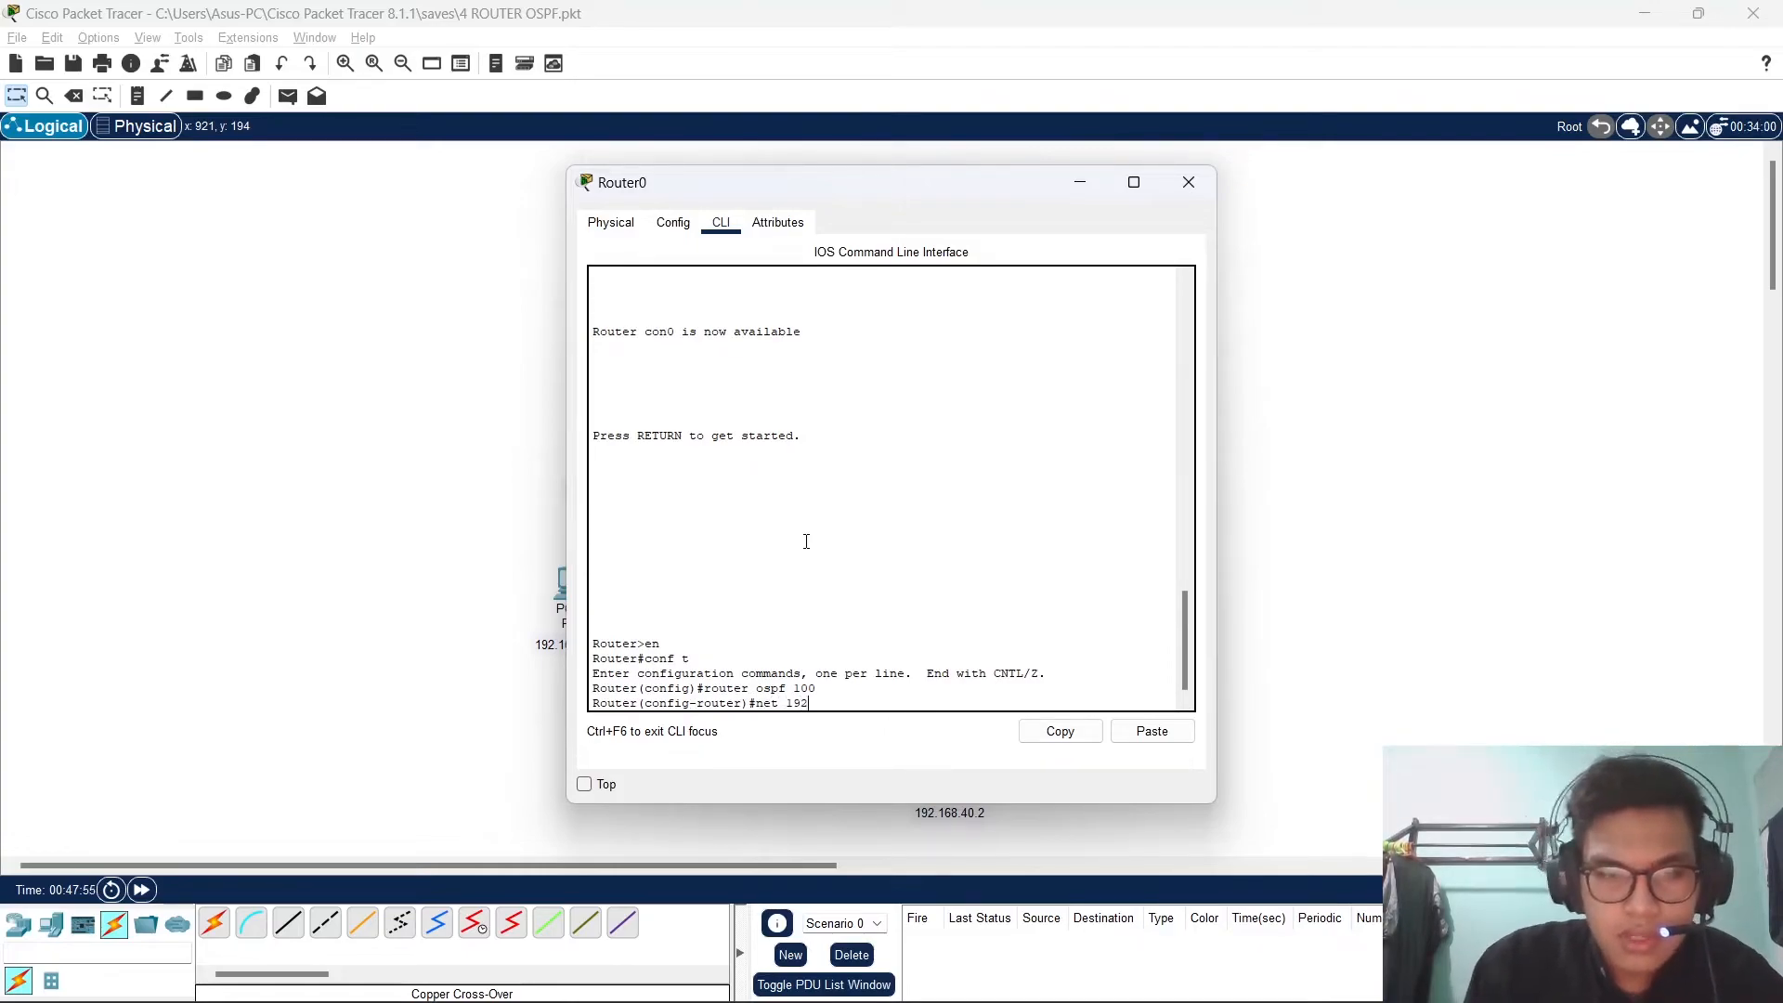
{"action": "type", "text": ".168"}
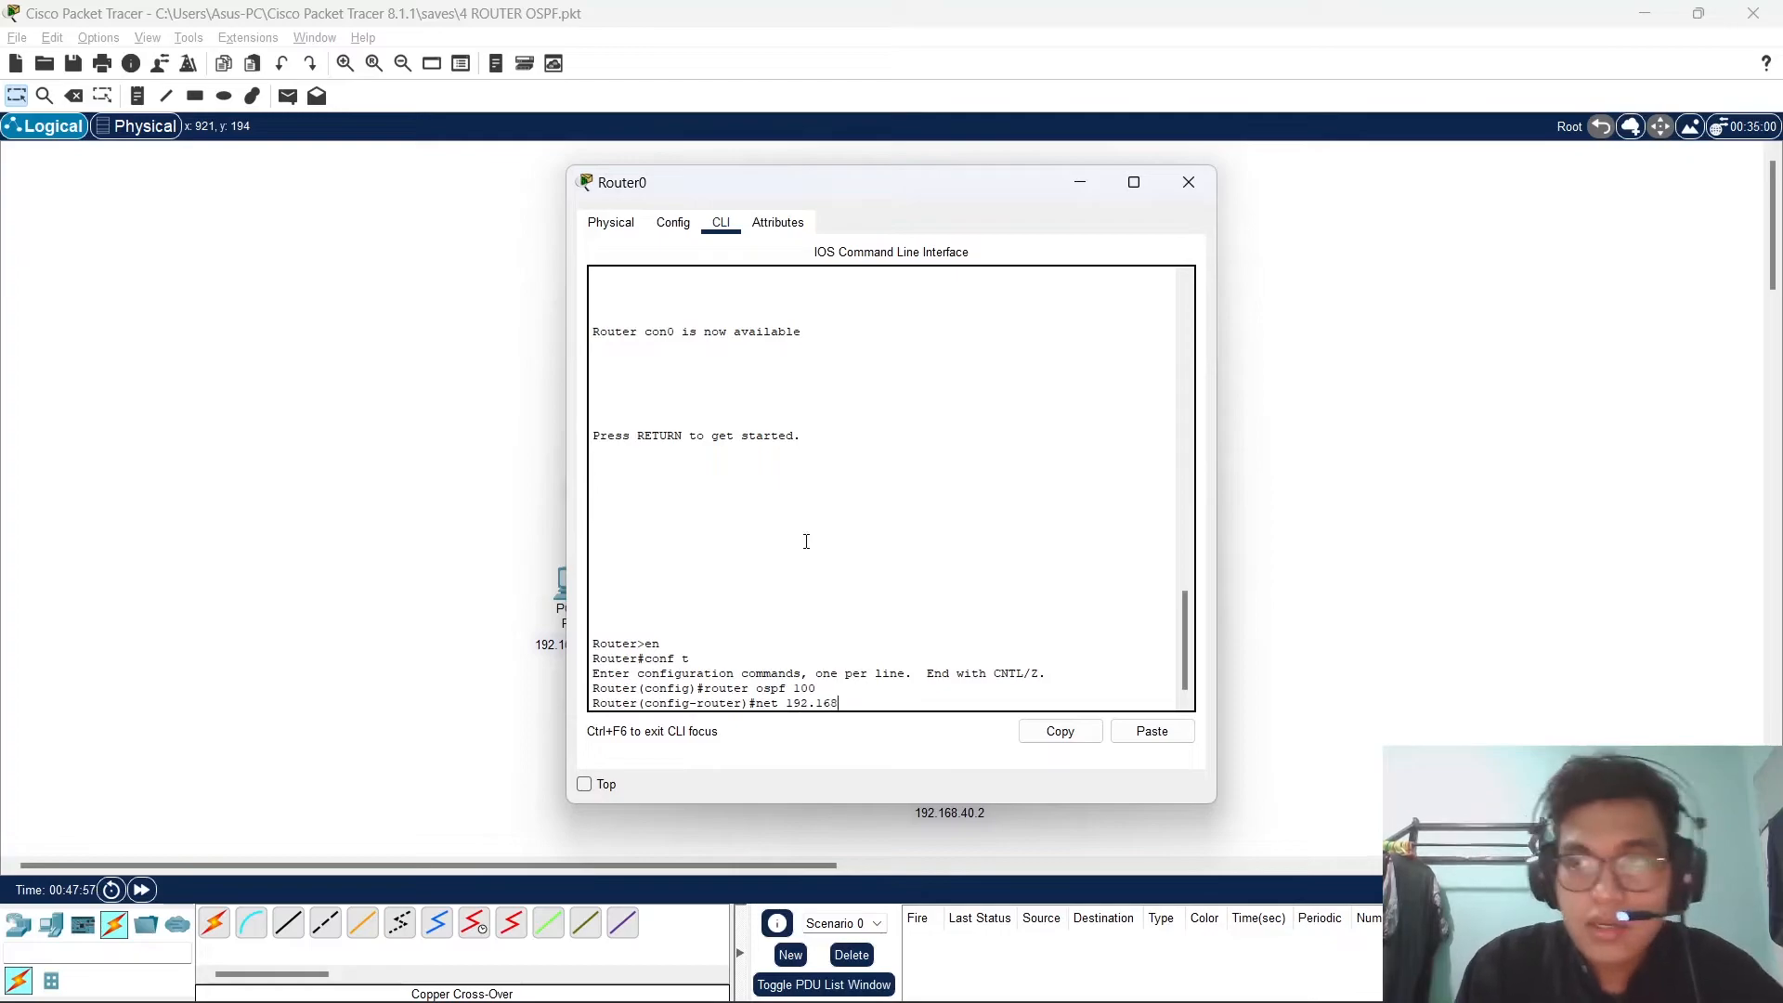
{"action": "type", "text": "."}
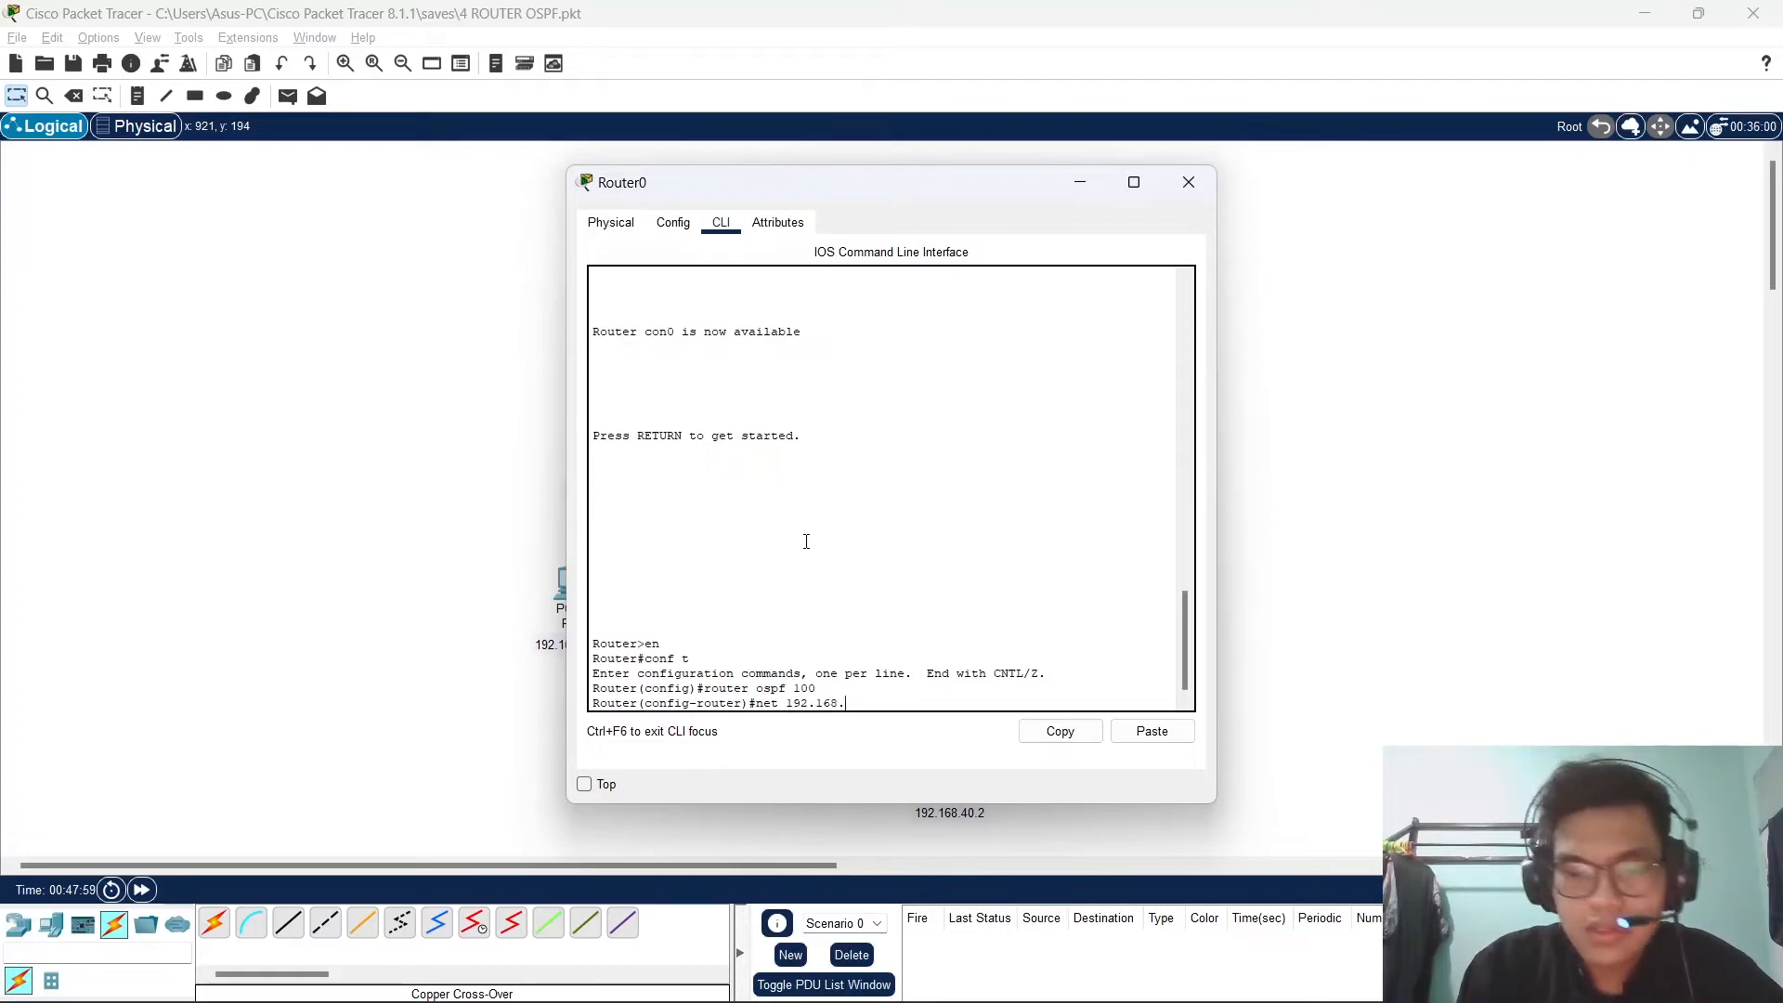
{"action": "type", "text": "10.0"}
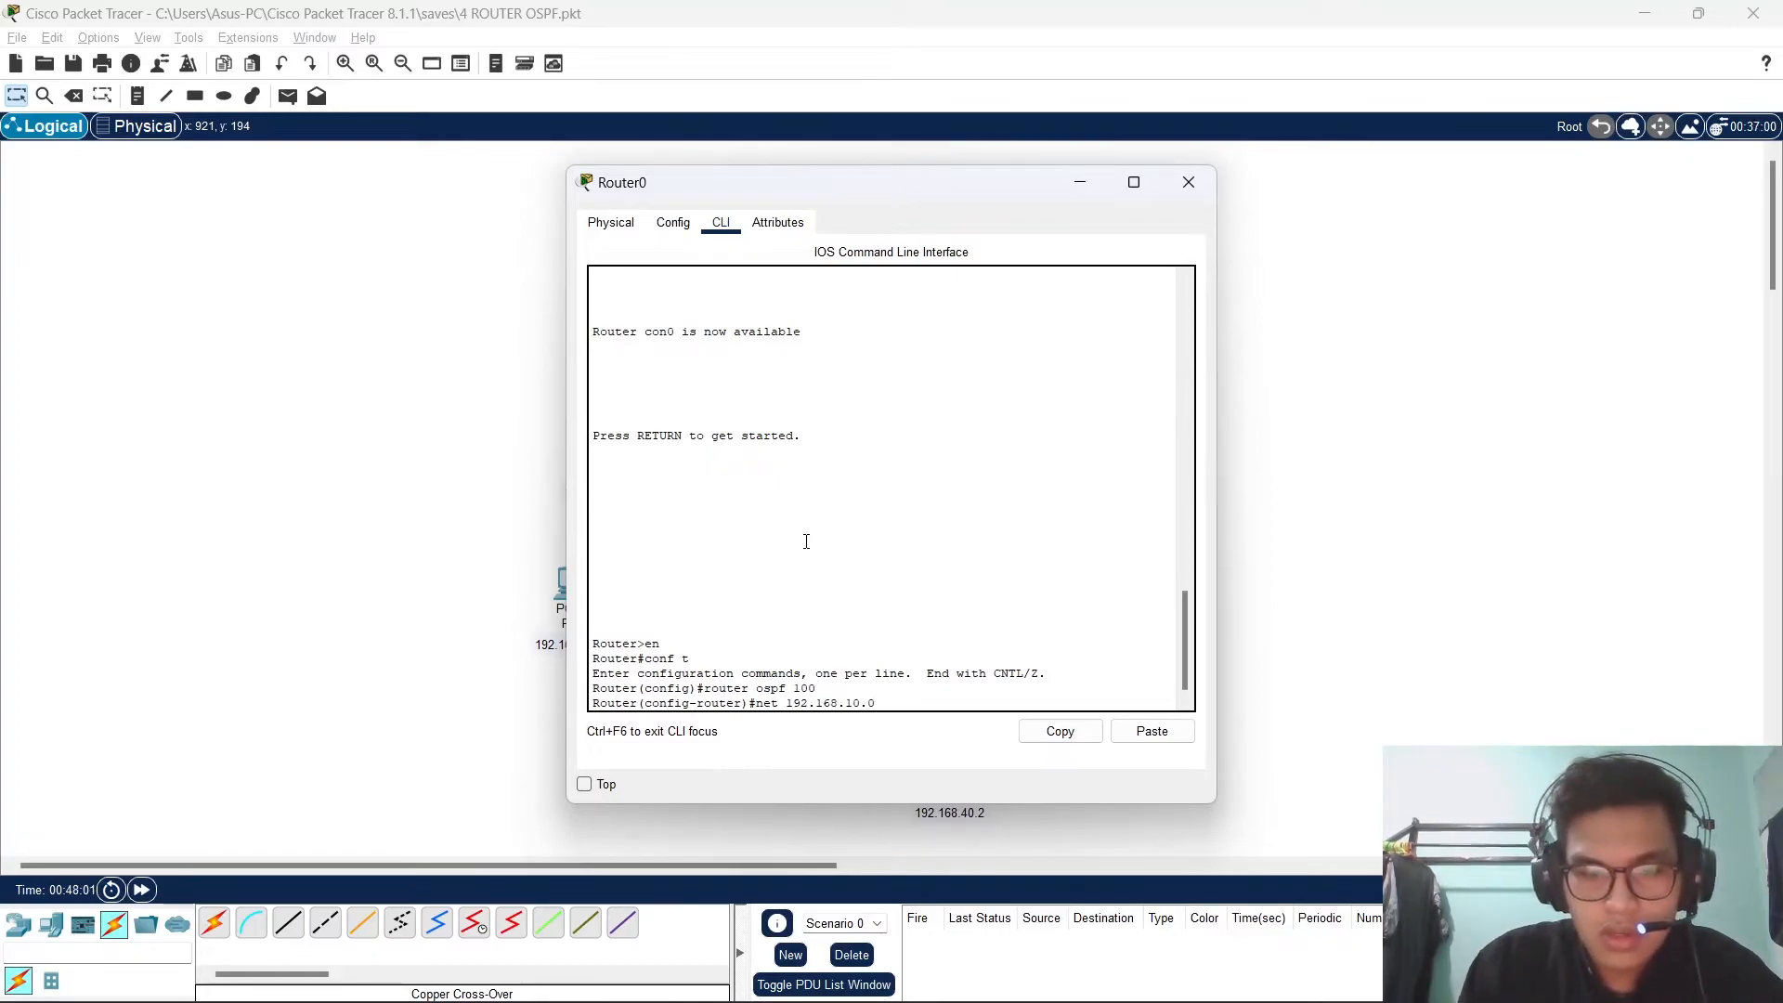
{"action": "type", "text": " 0"}
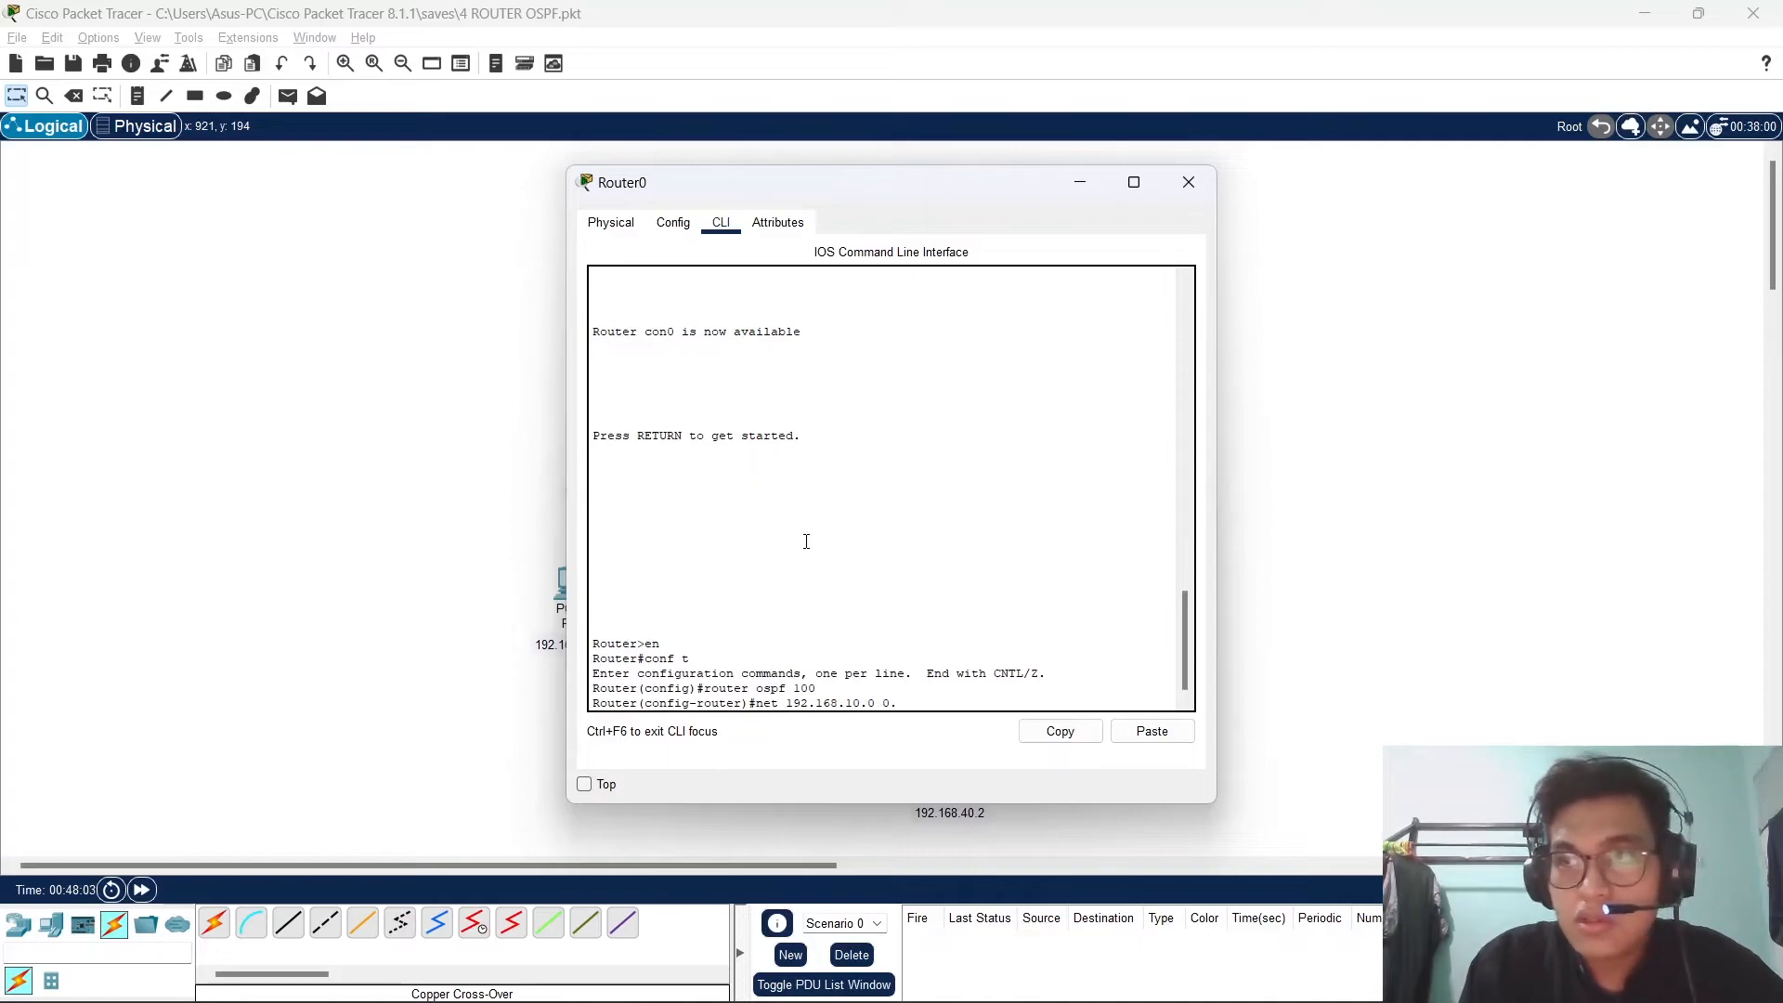
{"action": "type", "text": ".0.0.255 area 1"}
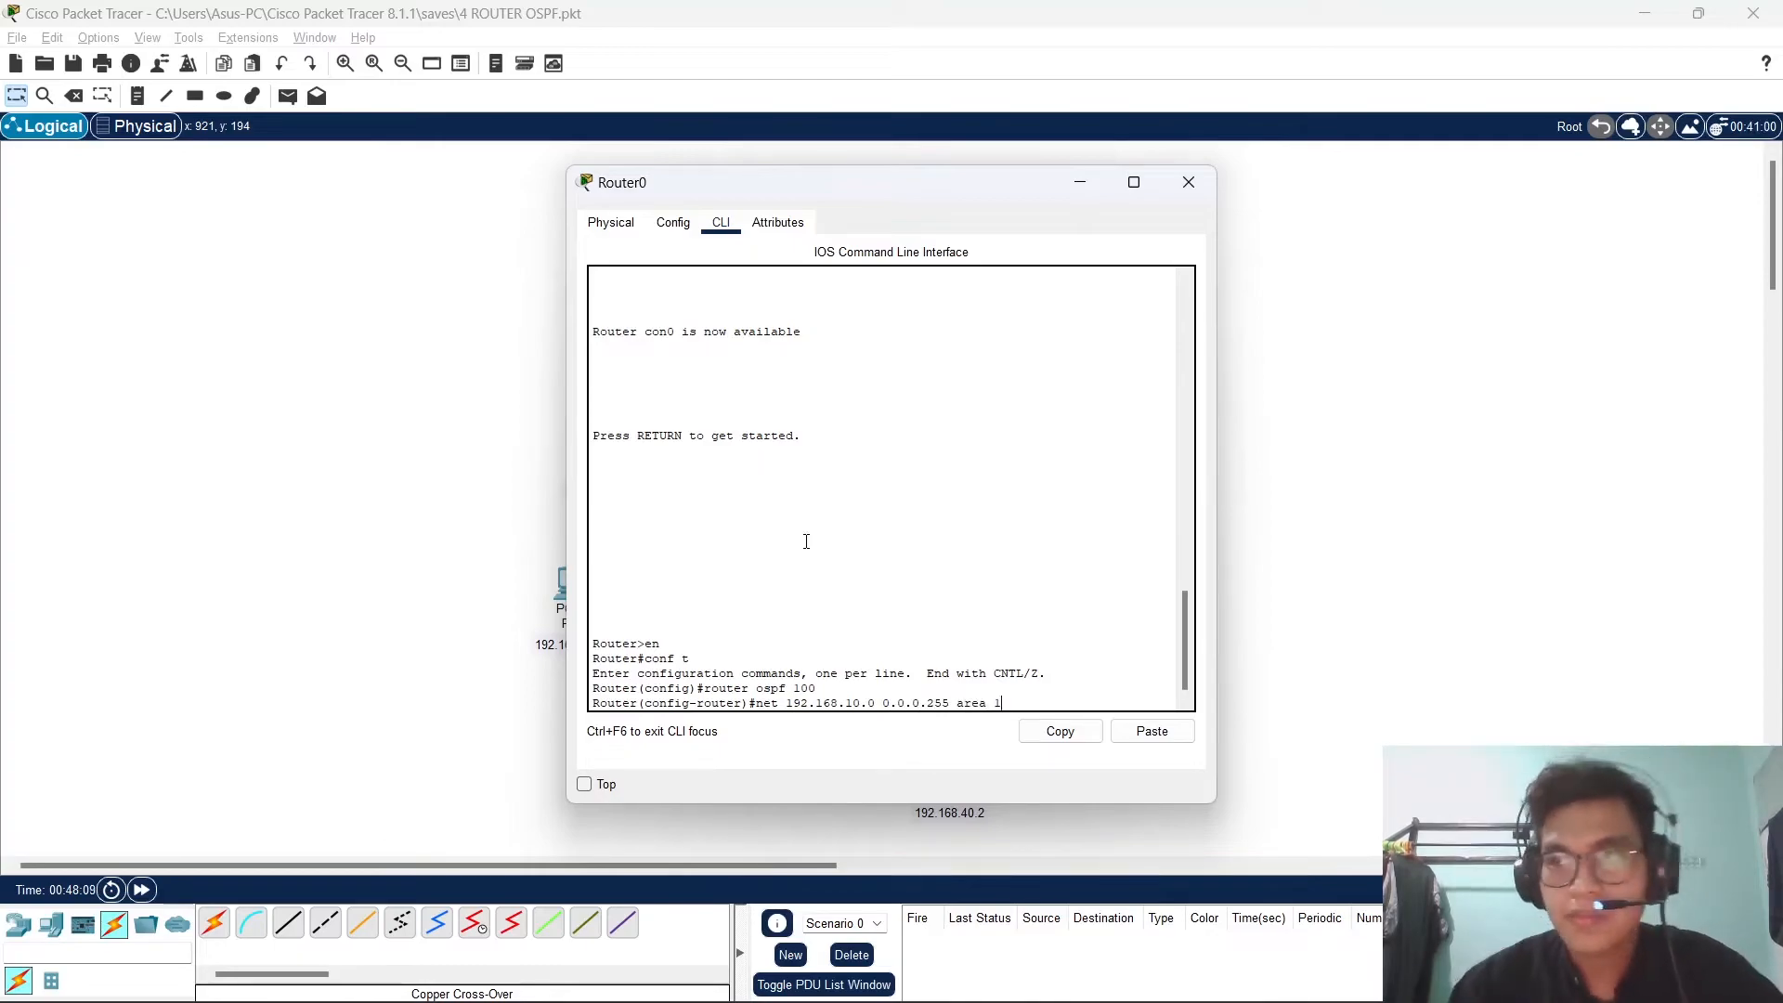
{"action": "key", "text": "Return"}
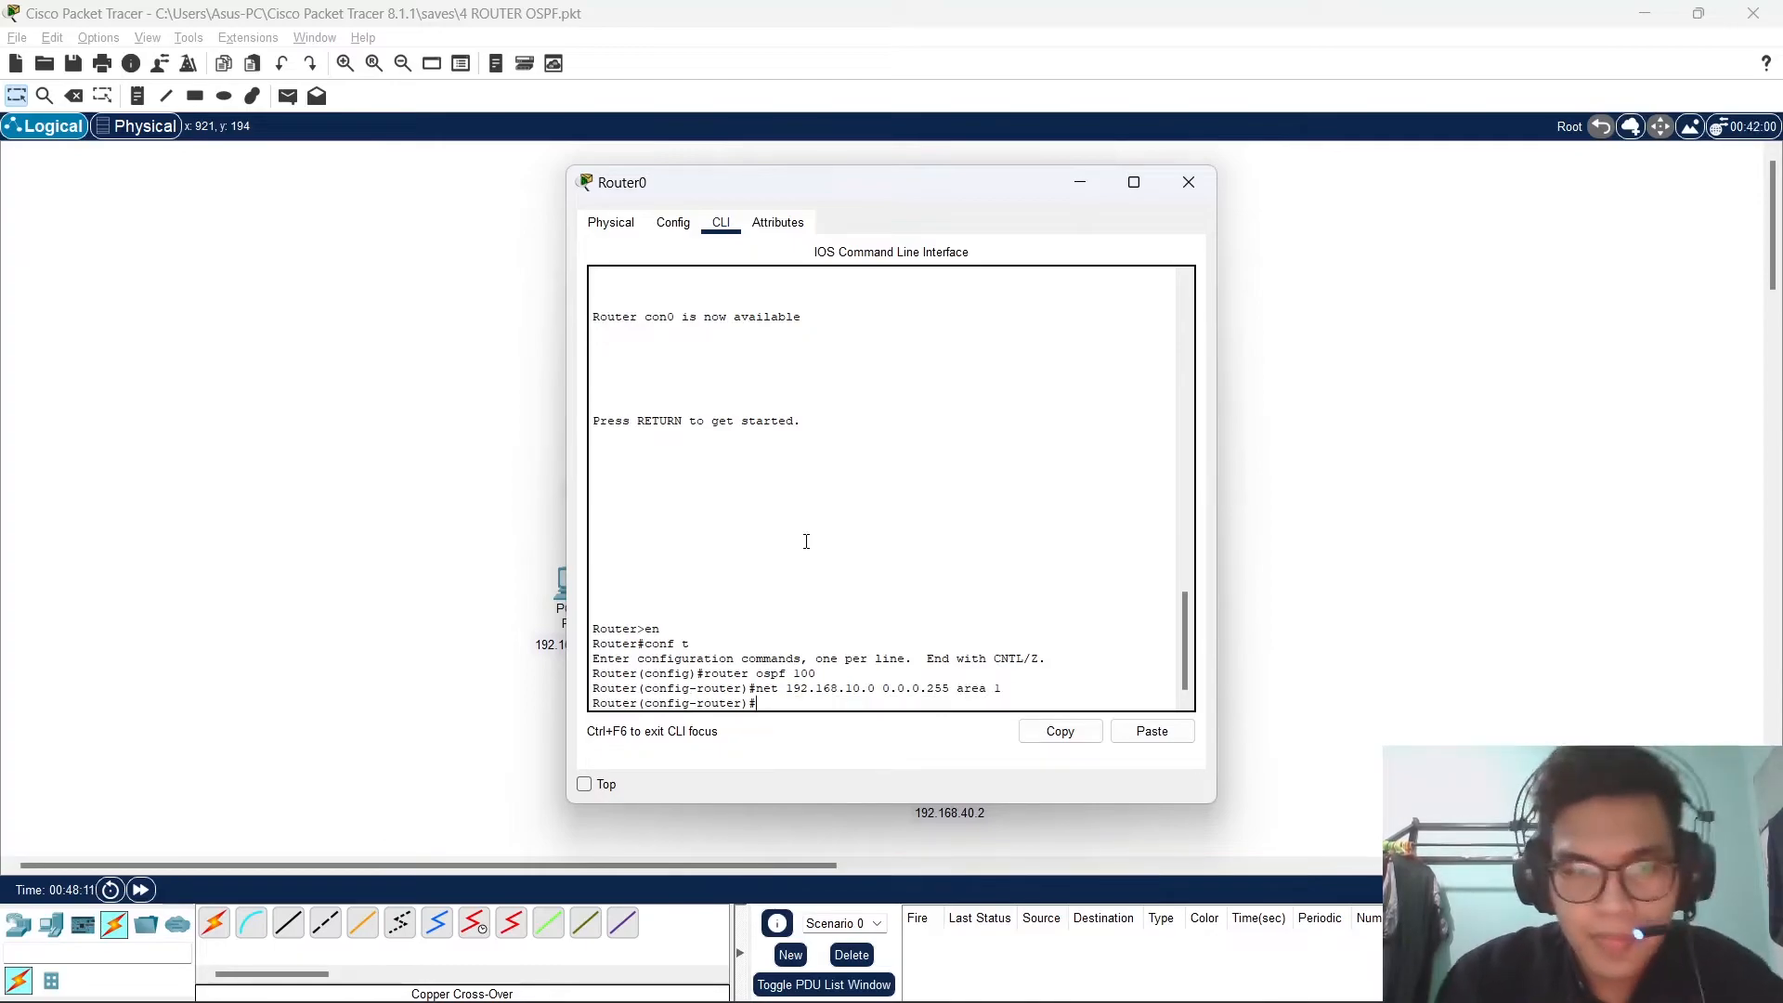
{"action": "left_click_drag", "start_coordinate": [894, 196], "coordinate": [1429, 185]}
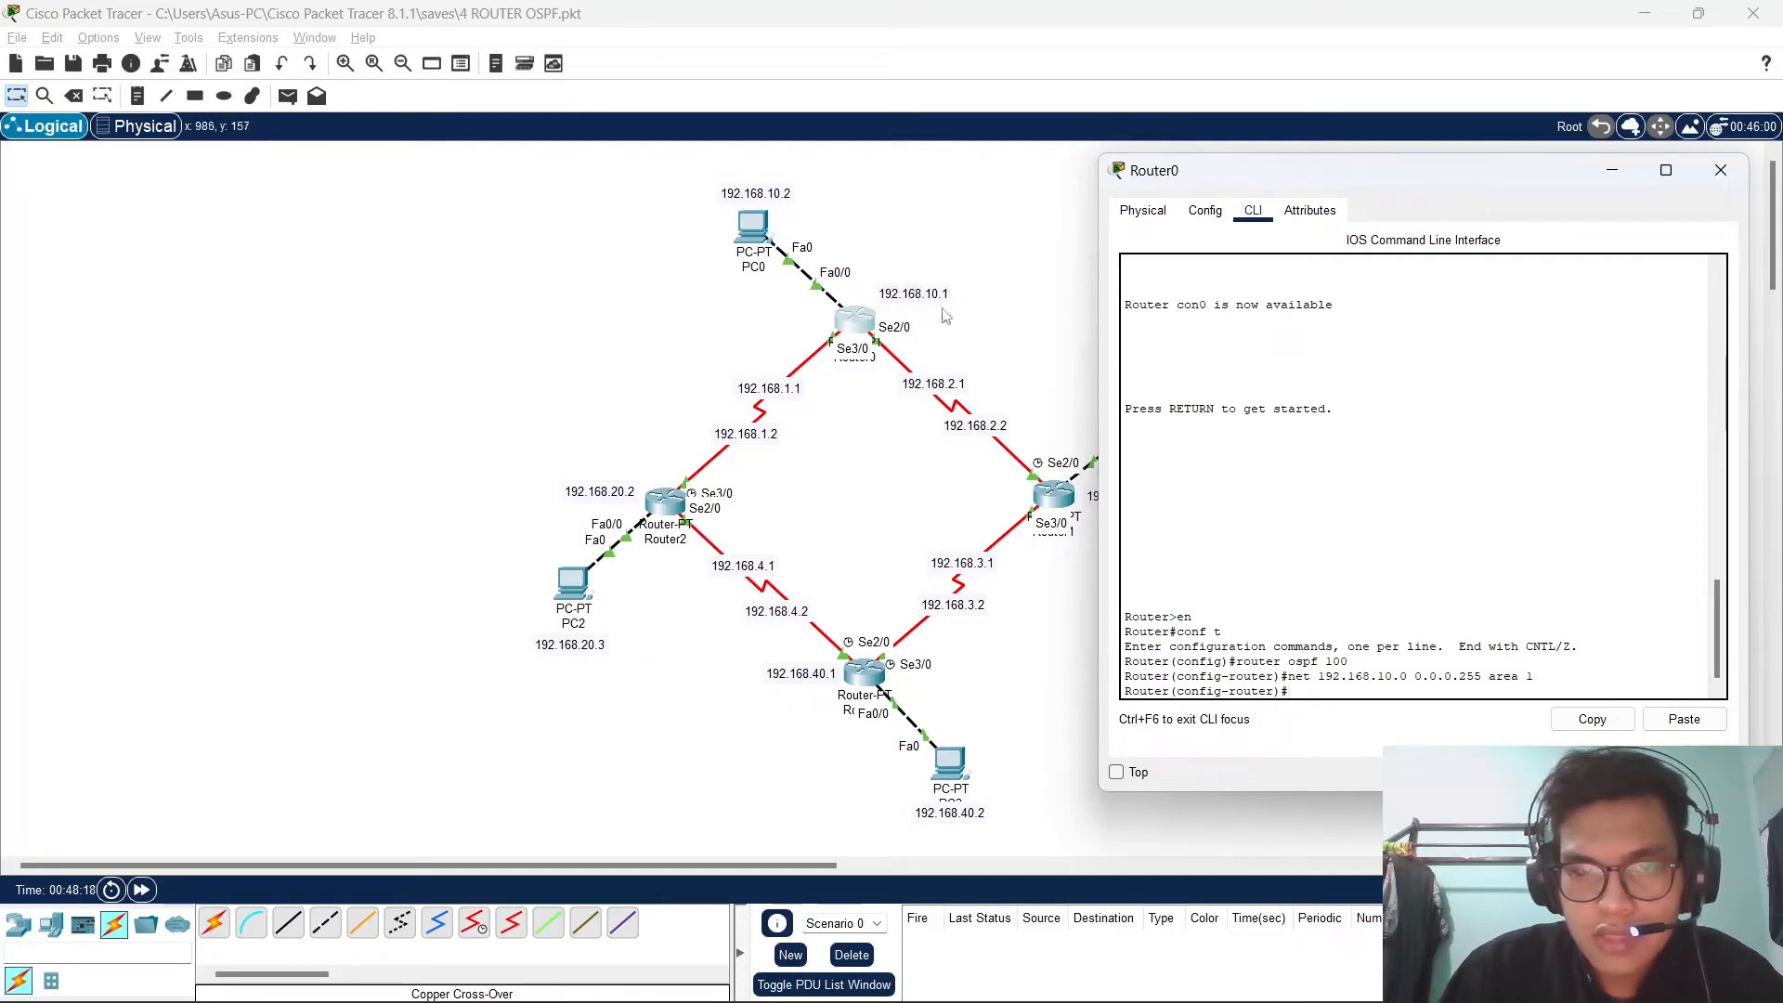
{"action": "key", "text": "Up"}
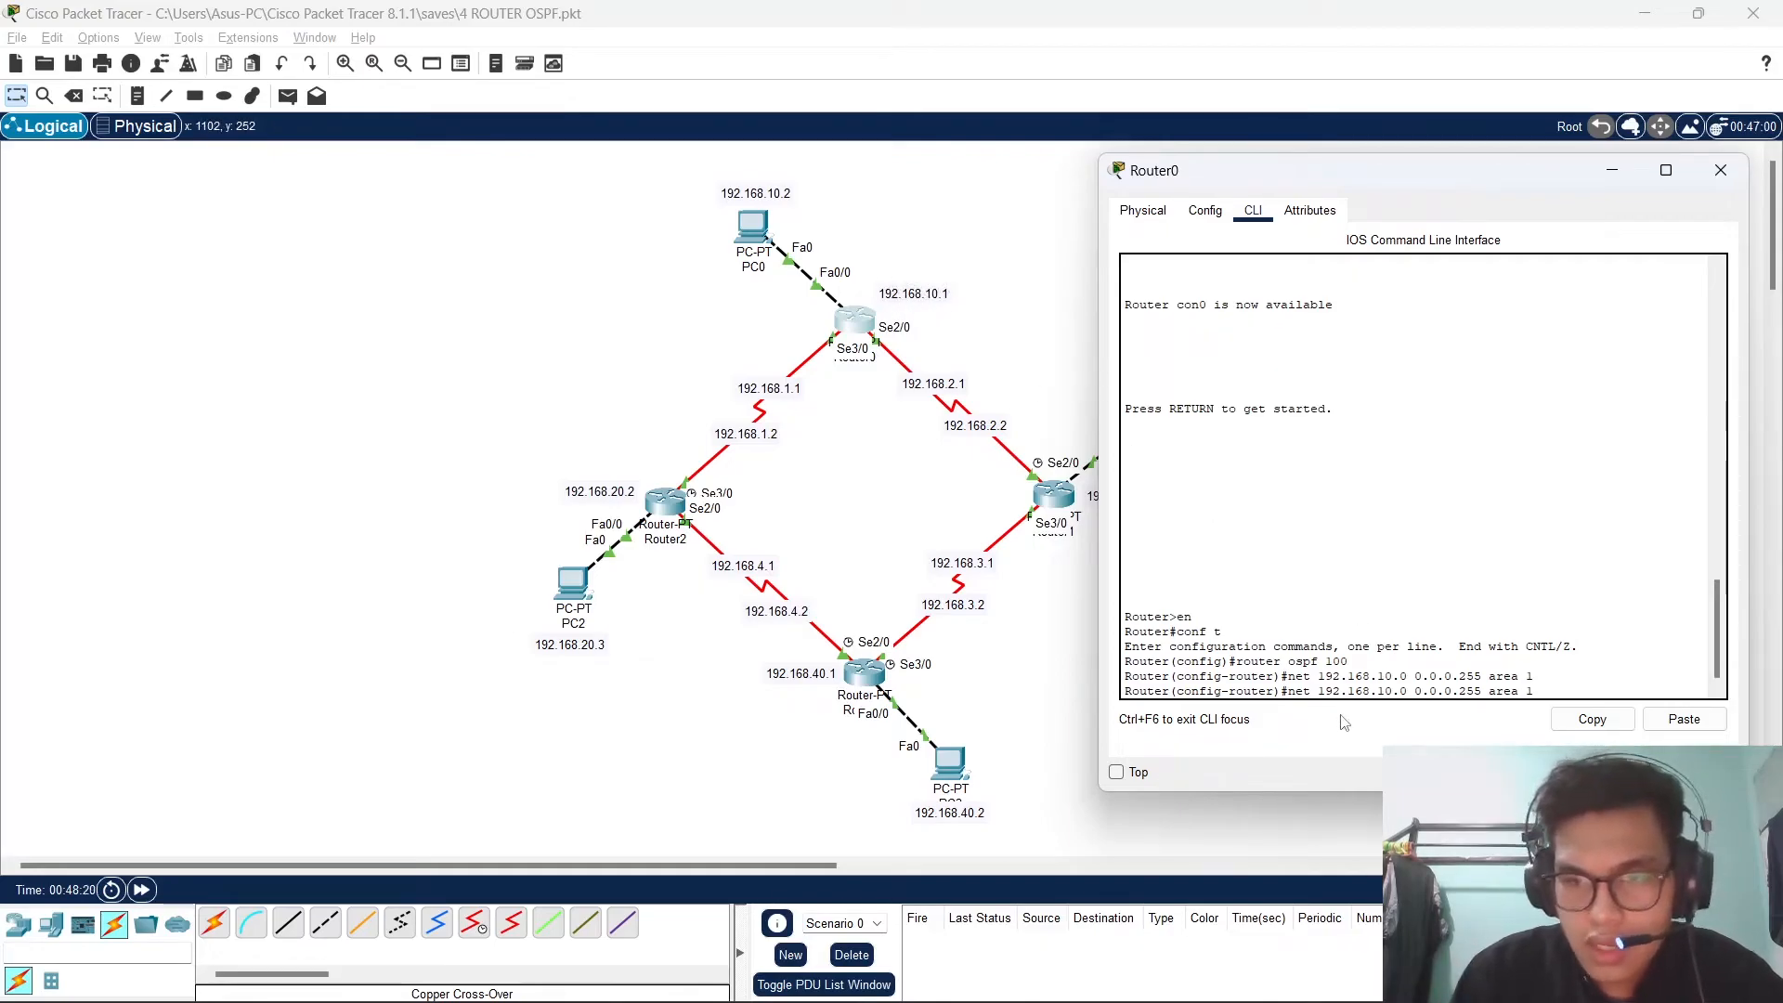
{"action": "key", "text": "Left"}
{"action": "key", "text": "Left"}
{"action": "key", "text": "Left"}
{"action": "key", "text": "Left"}
{"action": "key", "text": "Left"}
{"action": "key", "text": "Left"}
{"action": "key", "text": "Left"}
{"action": "key", "text": "Left"}
{"action": "key", "text": "Left"}
{"action": "key", "text": "Left"}
{"action": "key", "text": "Left"}
{"action": "key", "text": "Left"}
{"action": "key", "text": "Left"}
{"action": "key", "text": "Left"}
{"action": "key", "text": "Left"}
{"action": "key", "text": "Left"}
{"action": "key", "text": "Left"}
{"action": "key", "text": "Left"}
{"action": "key", "text": "Left"}
{"action": "key", "text": "Left"}
{"action": "key", "text": "Down"}
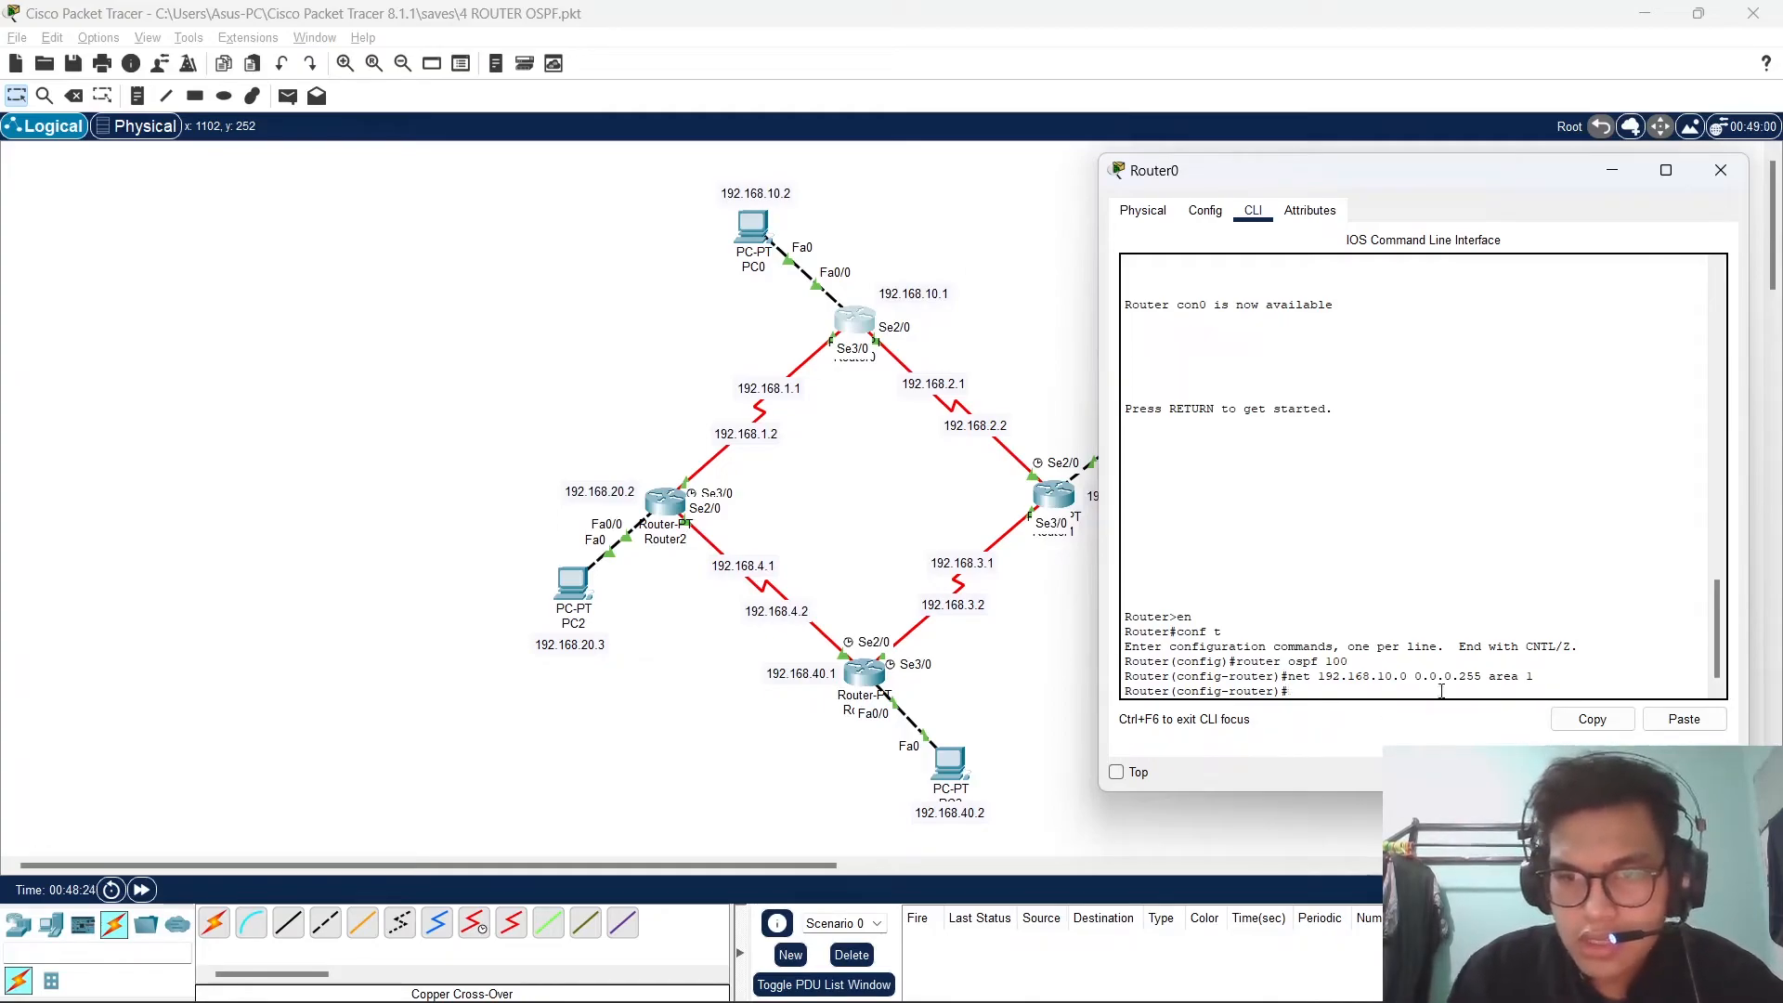
Reuse the last network statement on Router0 to advertise 192.168.2.0 with wildcard 0.0.0.255 in area 1.
{"action": "key", "text": "Up"}
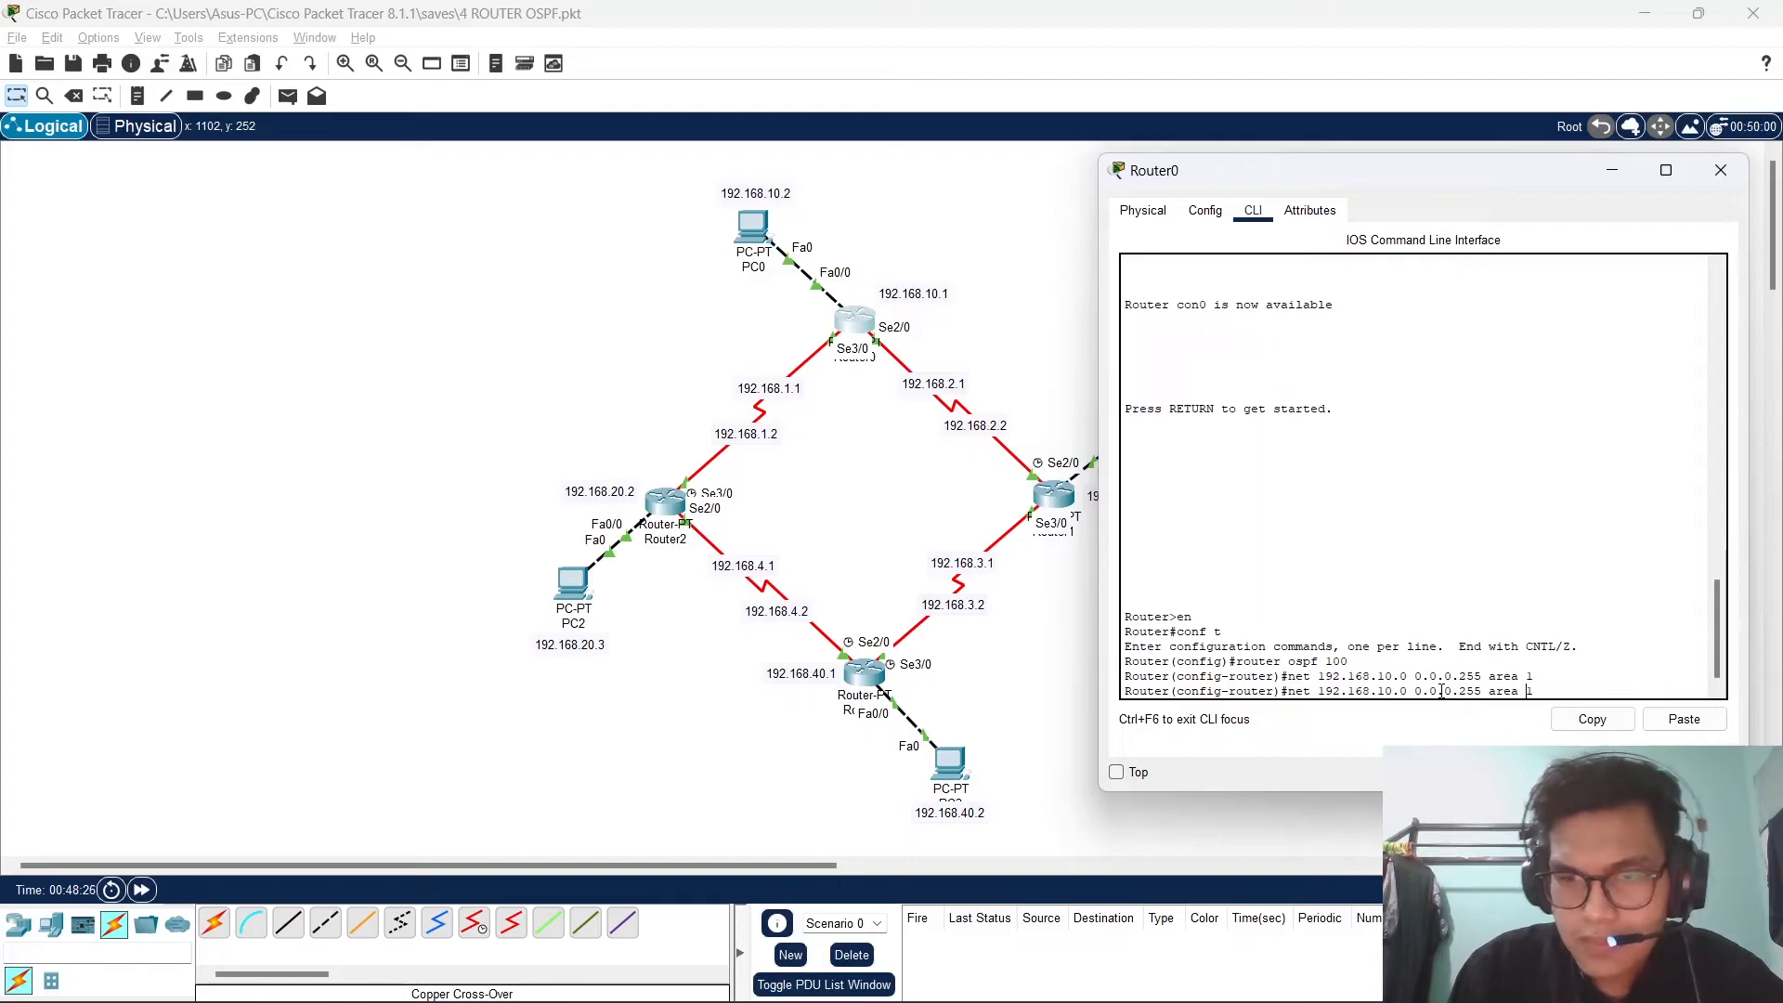
{"action": "key", "text": "Left"}
{"action": "key", "text": "Left"}
{"action": "key", "text": "Left"}
{"action": "key", "text": "Left"}
{"action": "key", "text": "Left"}
{"action": "key", "text": "Left"}
{"action": "key", "text": "Left"}
{"action": "key", "text": "Left"}
{"action": "key", "text": "Left"}
{"action": "key", "text": "Left"}
{"action": "key", "text": "Left"}
{"action": "key", "text": "Left"}
{"action": "key", "text": "Left"}
{"action": "key", "text": "Left"}
{"action": "key", "text": "Left"}
{"action": "key", "text": "Left"}
{"action": "key", "text": "Left"}
{"action": "key", "text": "Left"}
{"action": "key", "text": "Left"}
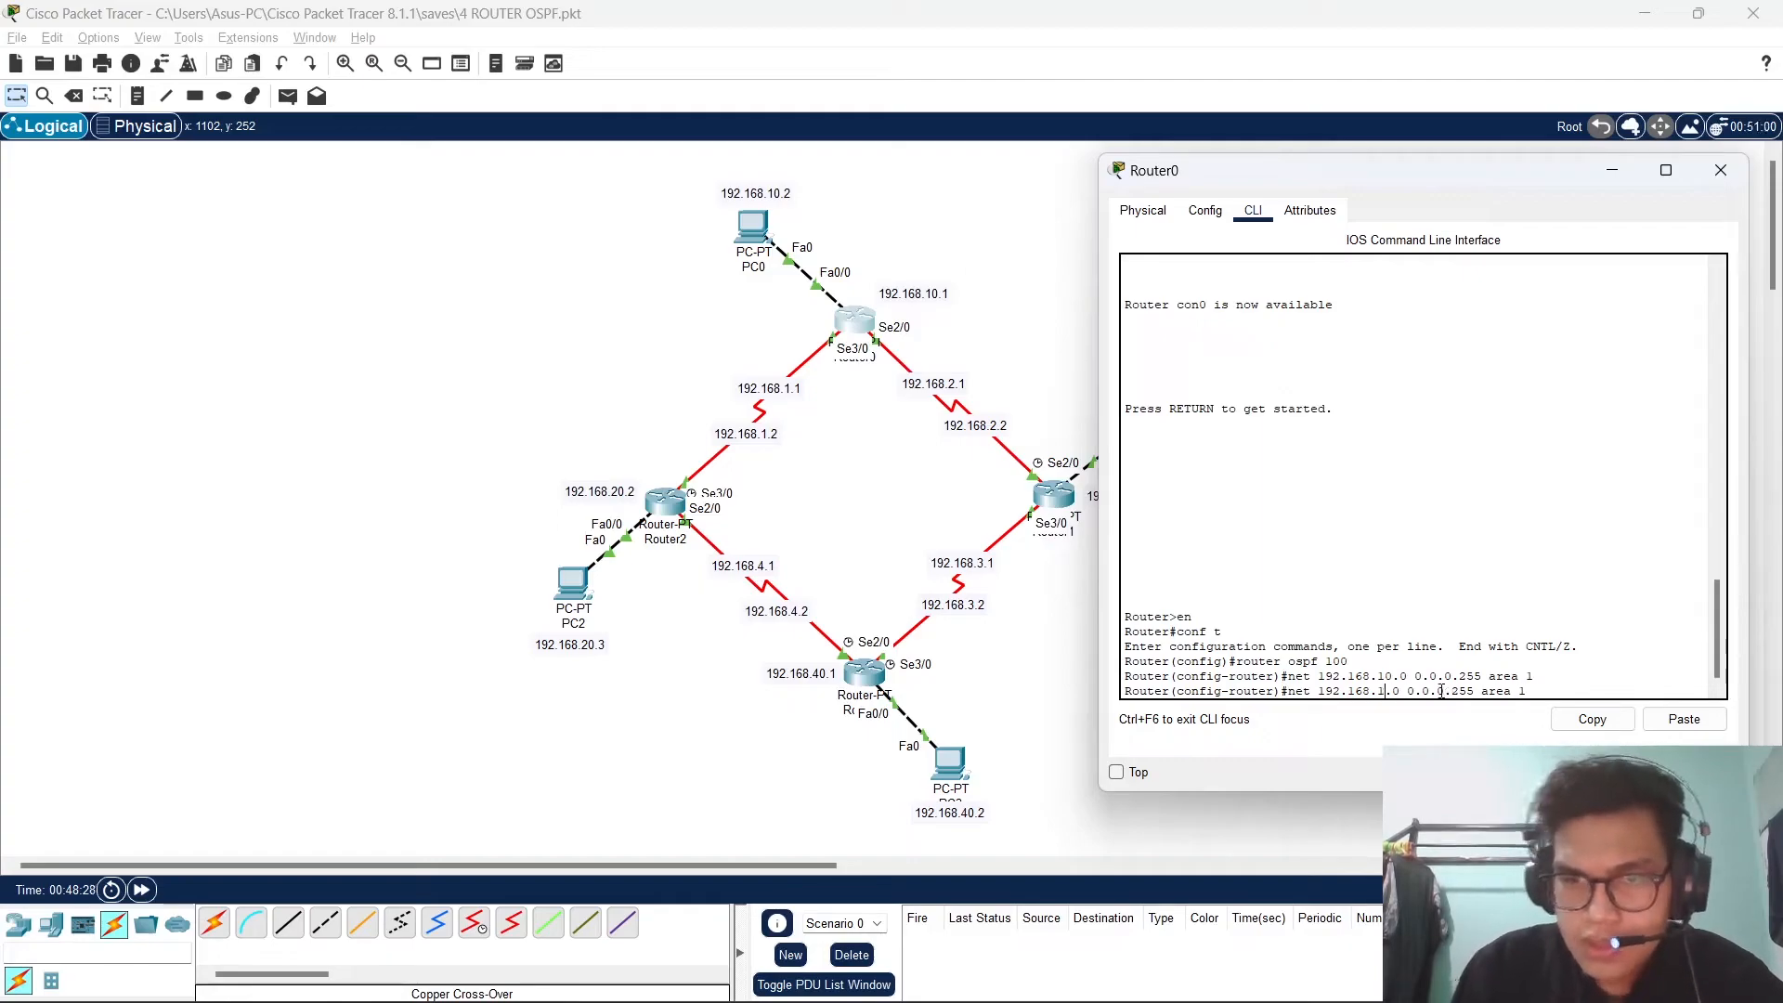
{"action": "key", "text": "BackSpace"}
{"action": "key", "text": "BackSpace"}
{"action": "type", "text": "2"}
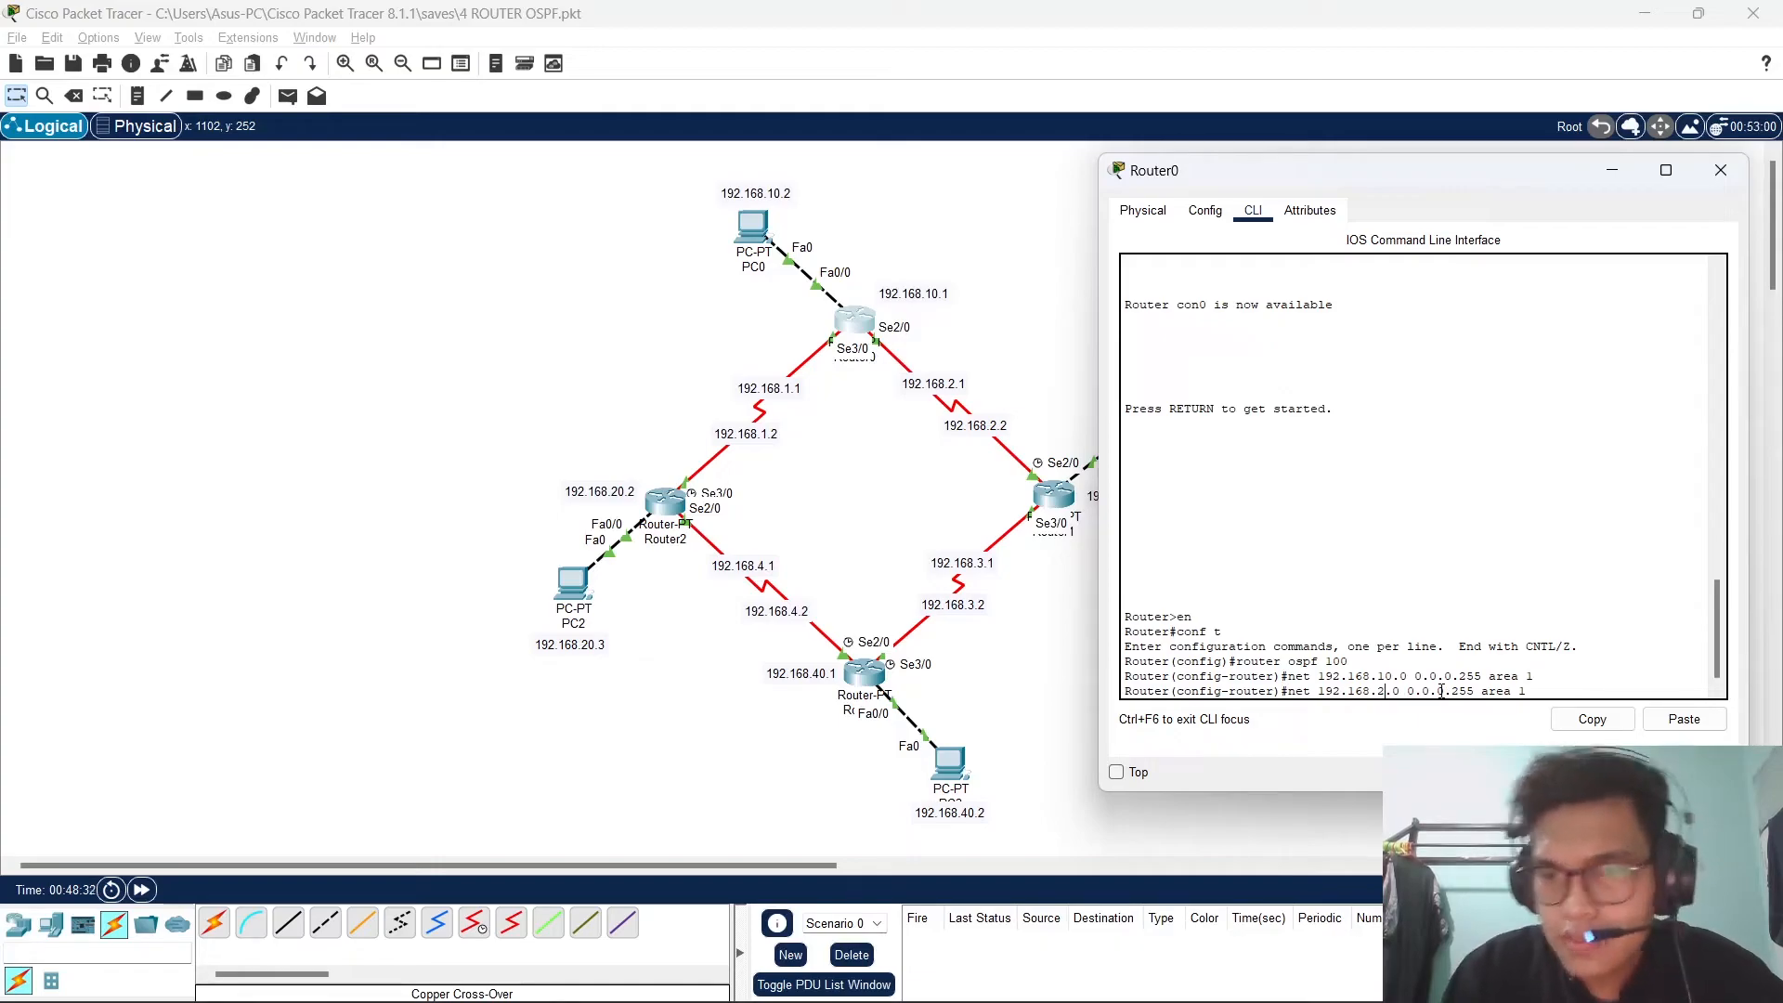
{"action": "key", "text": "Return"}
Advertise network 192.168.1.0 with wildcard 0.0.0.255 in area 1 on Router0 by editing the previous network statement.
{"action": "key", "text": "Up"}
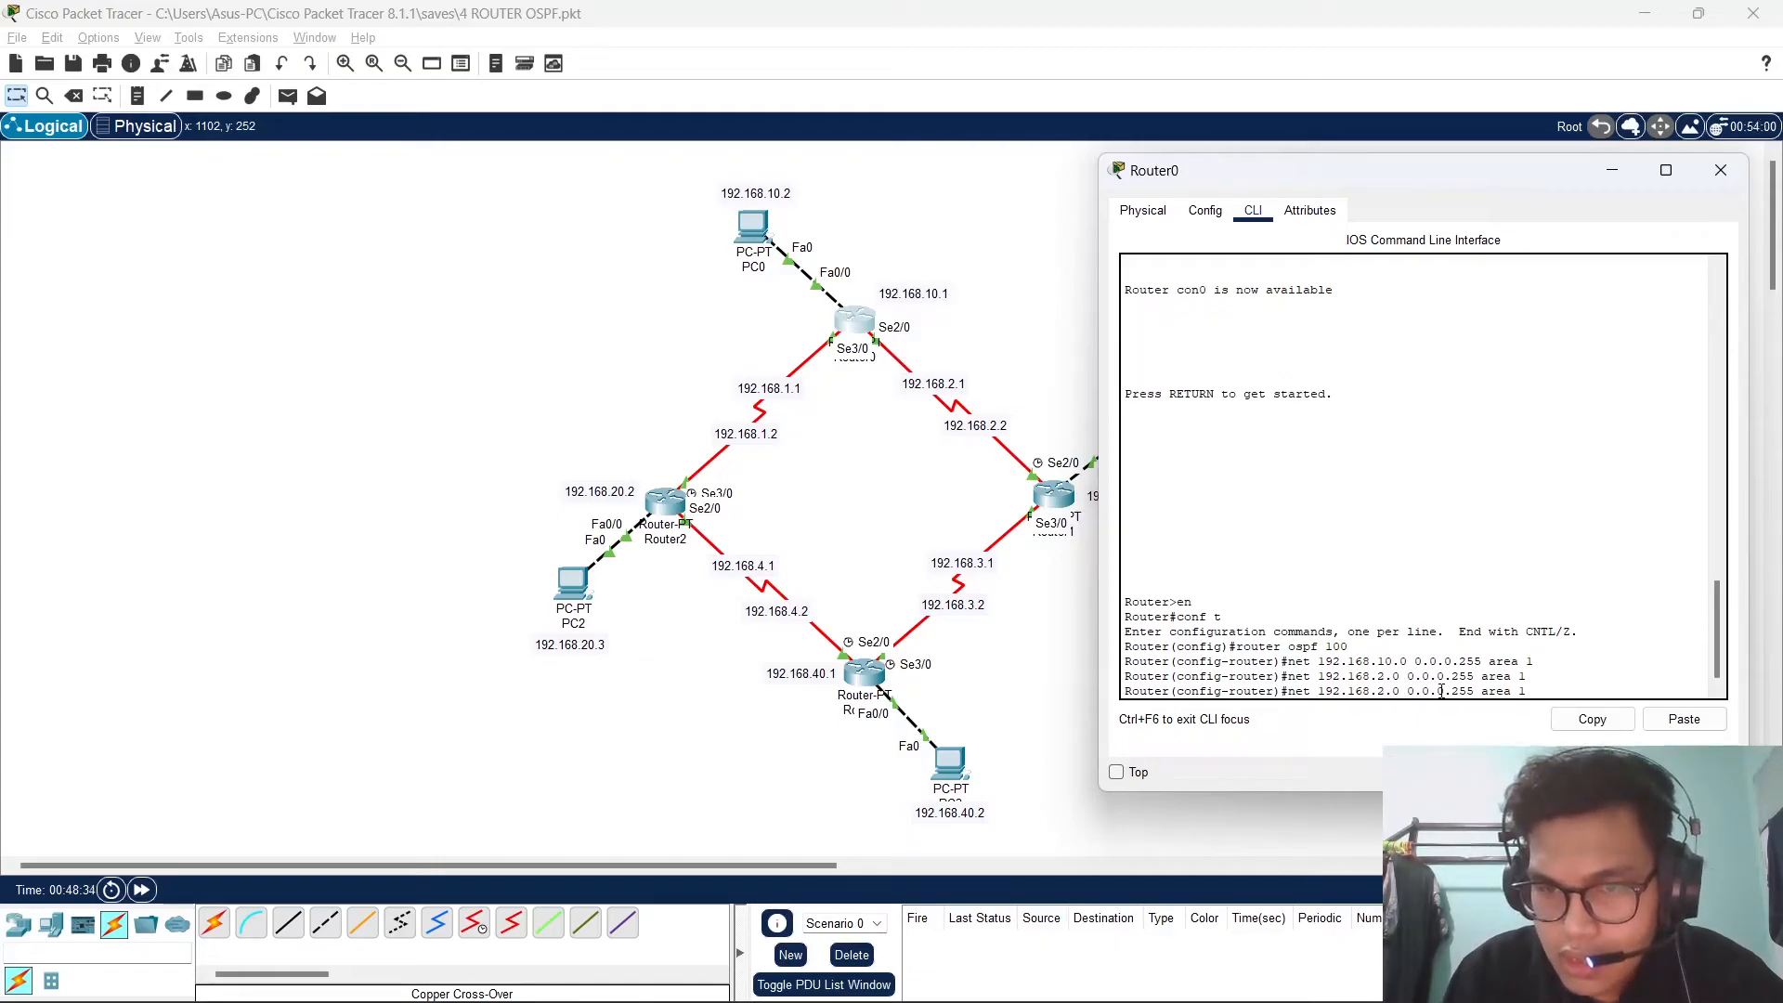
{"action": "key", "text": "BackSpace"}
{"action": "type", "text": "1"}
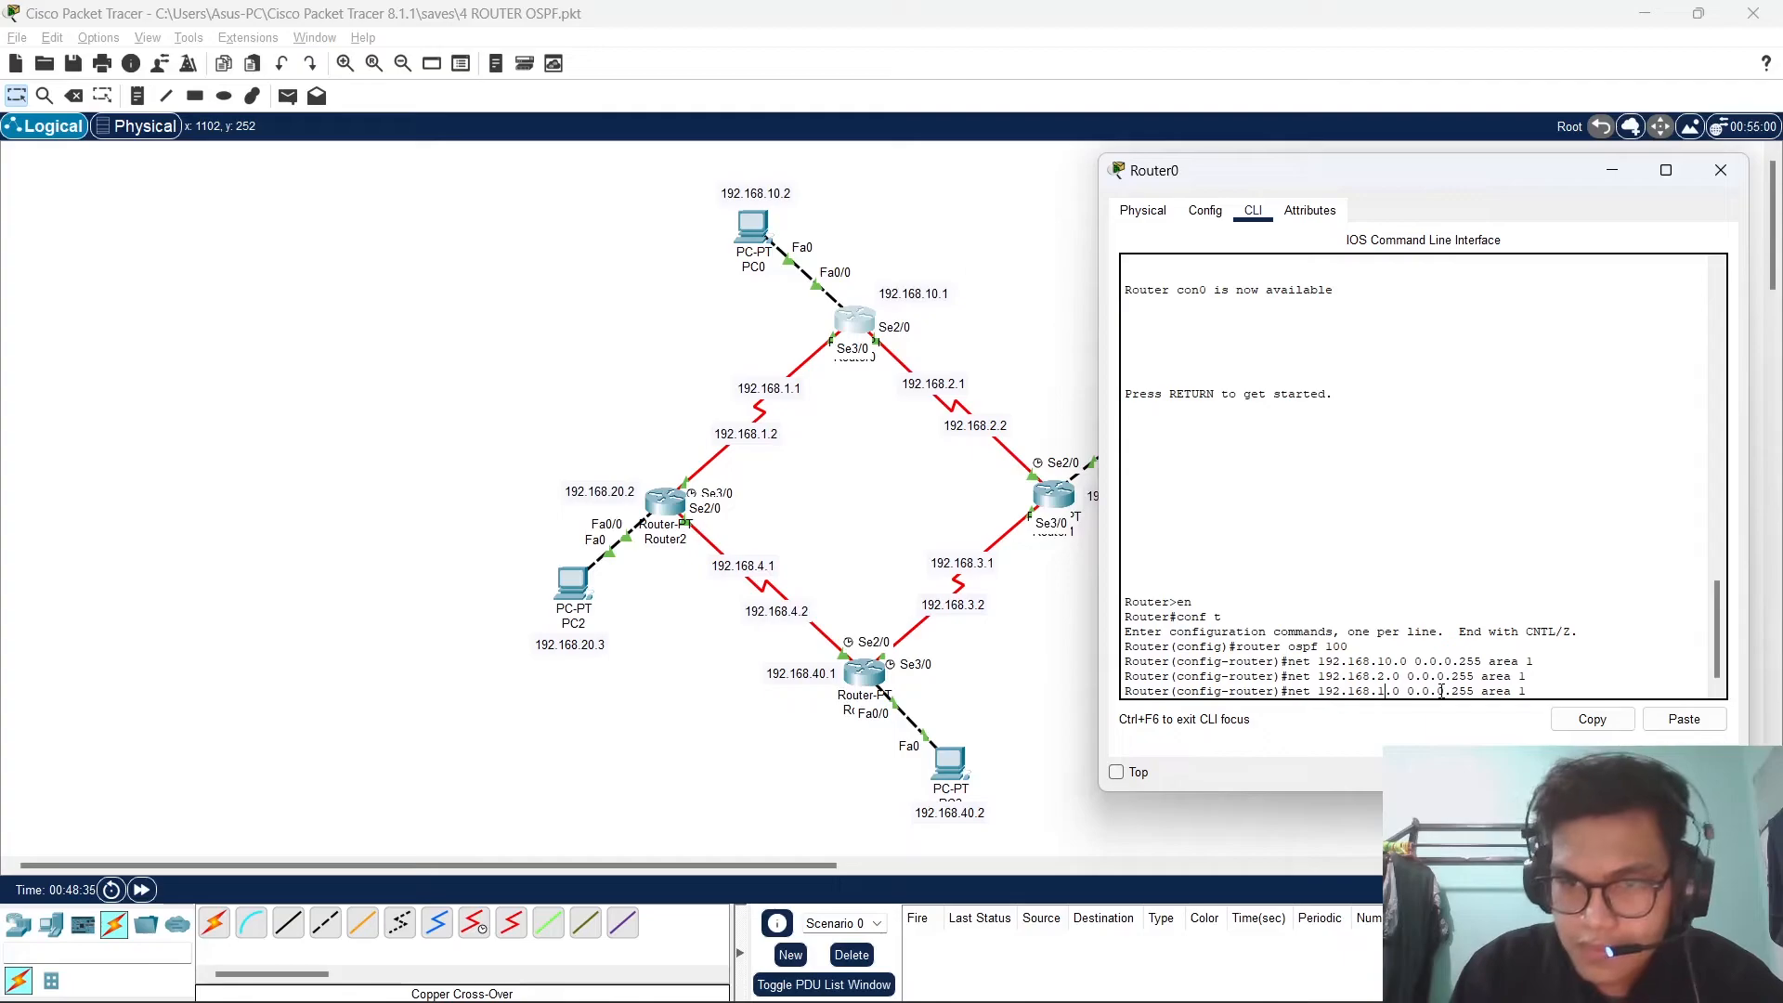
{"action": "key", "text": "Return"}
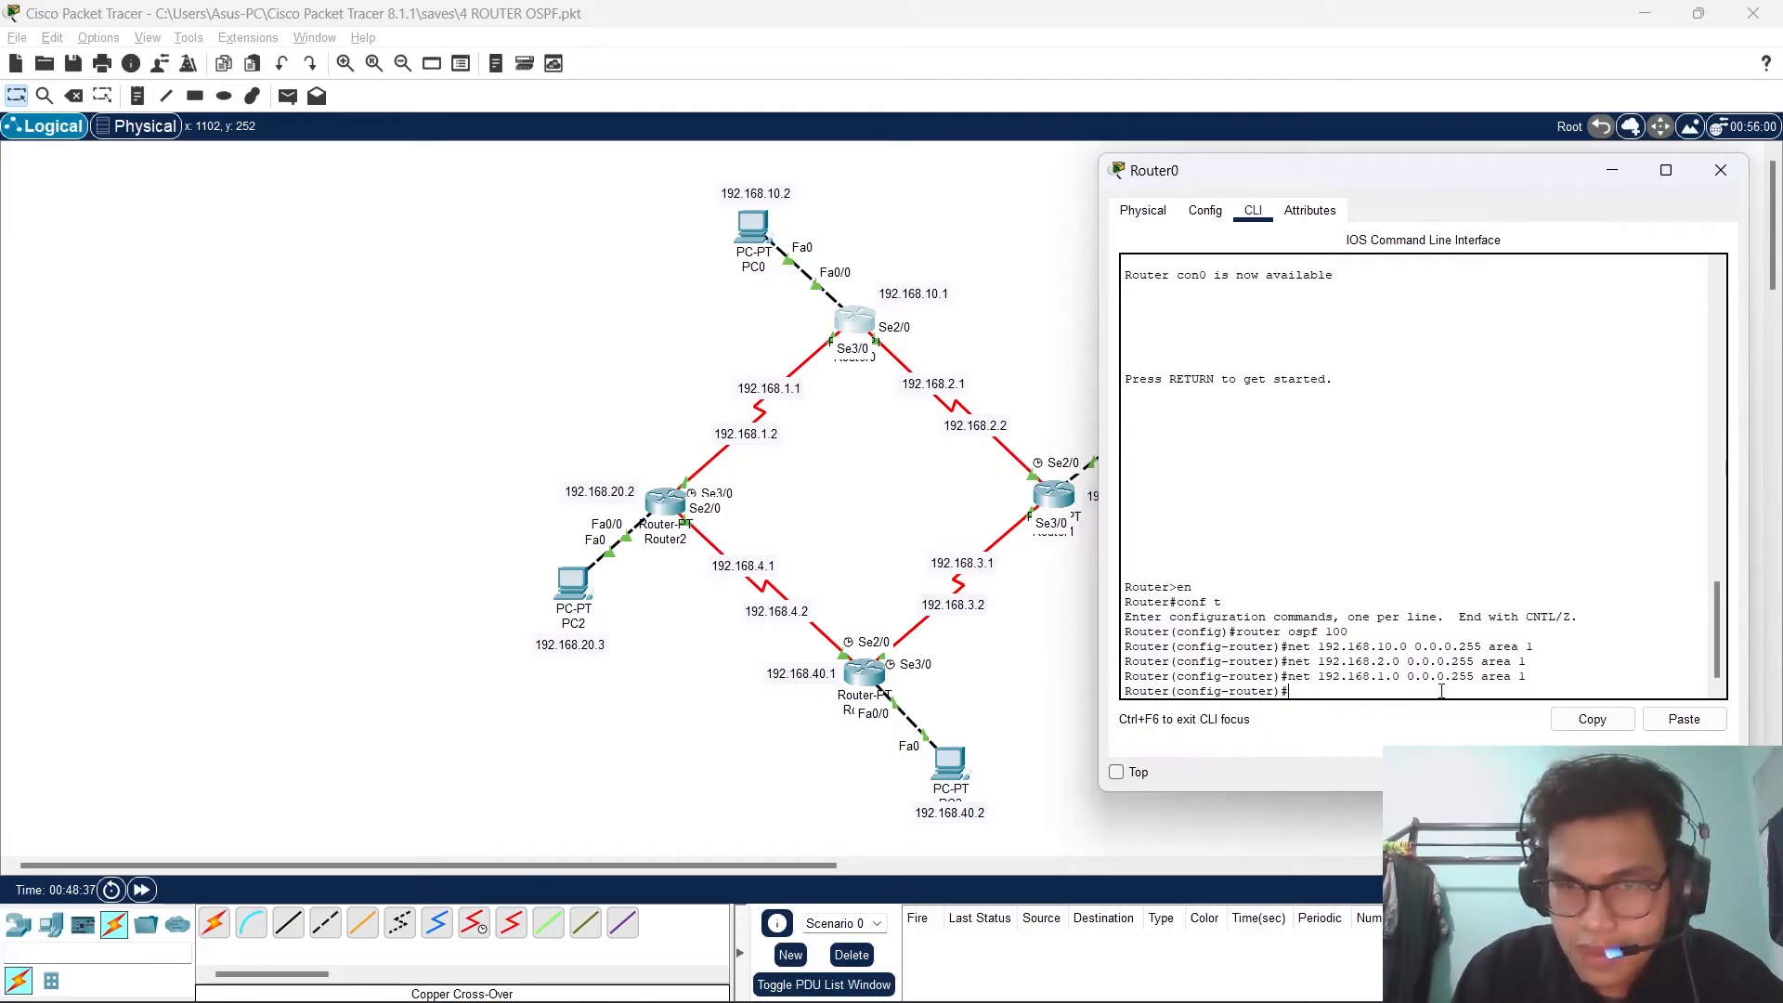
Leave Router0's configuration mode with end and close its window.
{"action": "type", "text": "end"}
{"action": "key", "text": "Return"}
{"action": "key", "text": "Return"}
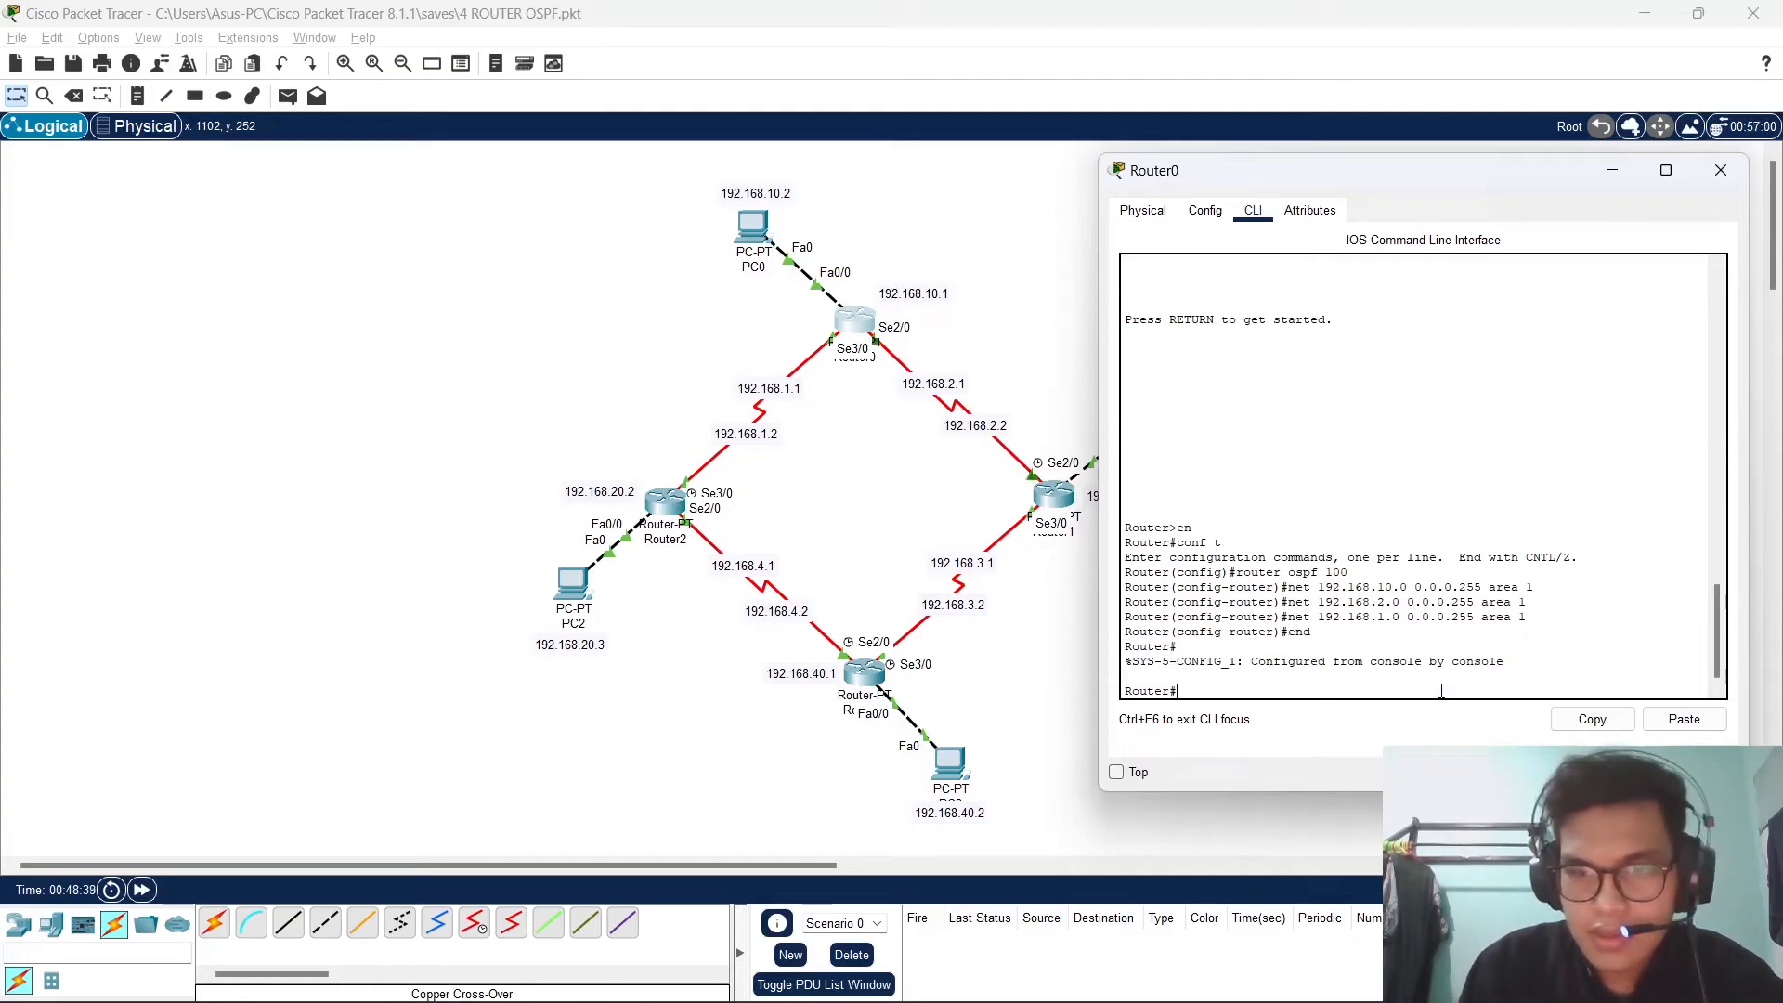
{"action": "left_click", "coordinate": [1721, 170]}
Open Router1's command line and enter global configuration mode with en and conf t.
{"action": "left_click", "coordinate": [1047, 500]}
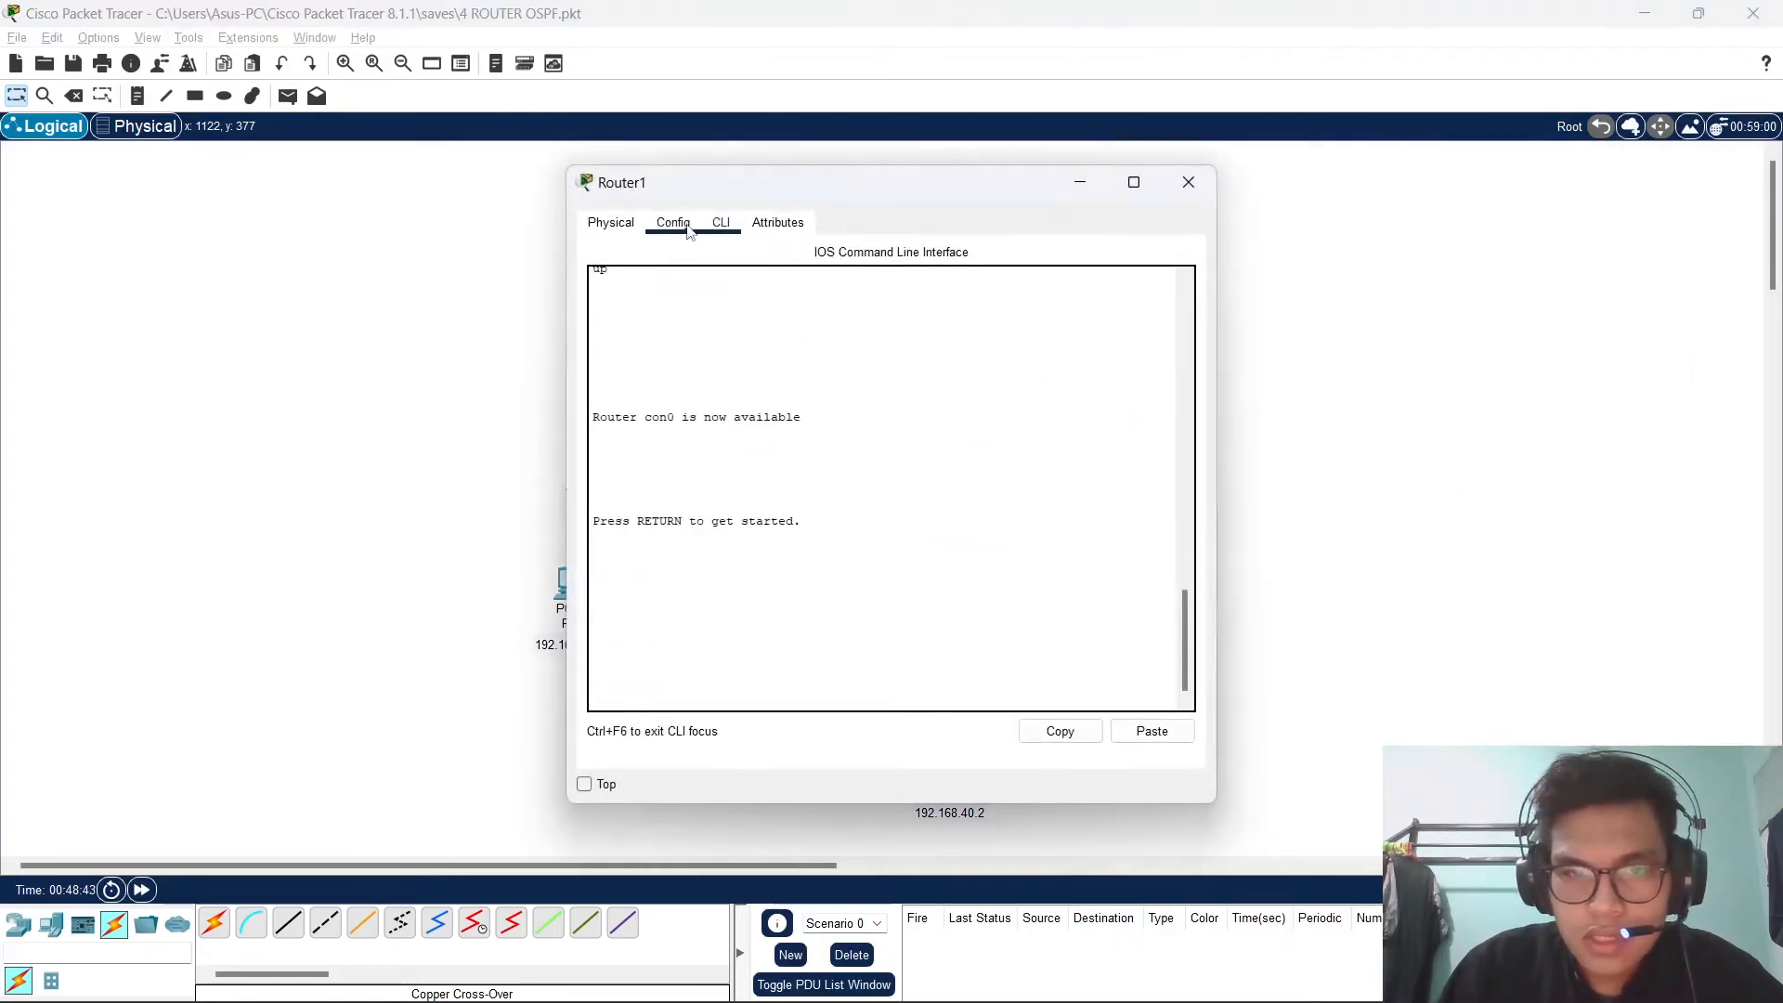
{"action": "left_click", "coordinate": [796, 659]}
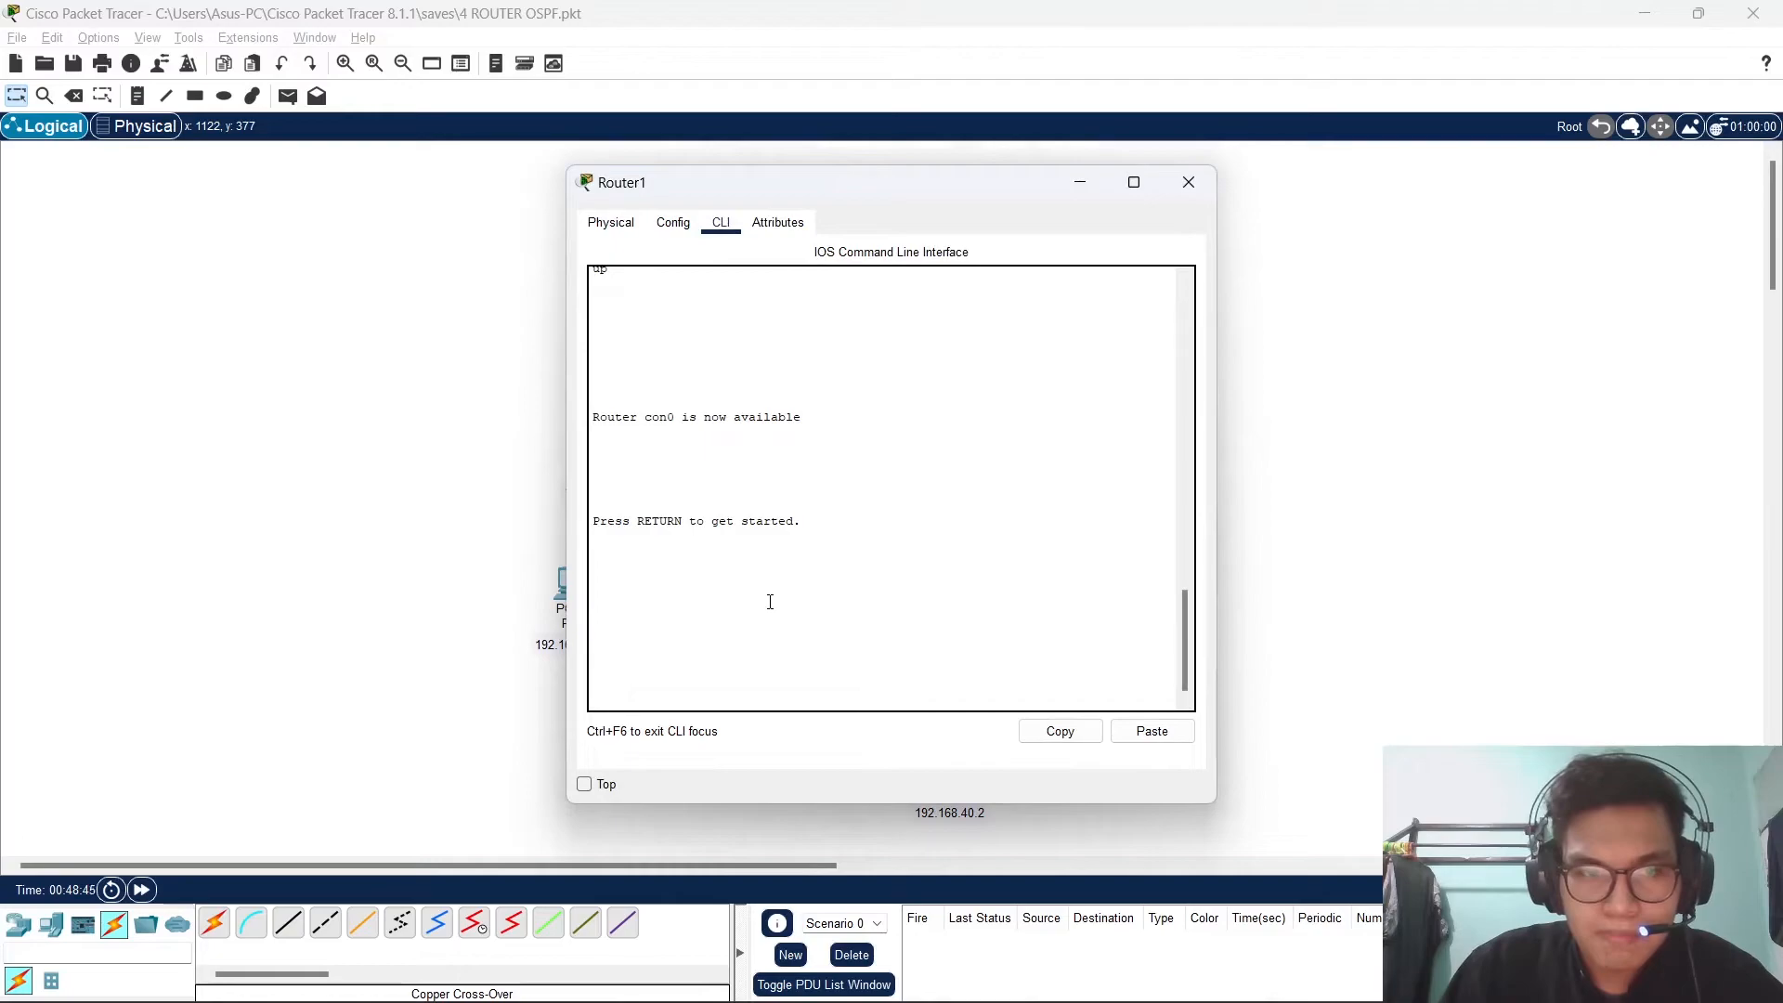
{"action": "key", "text": "Return"}
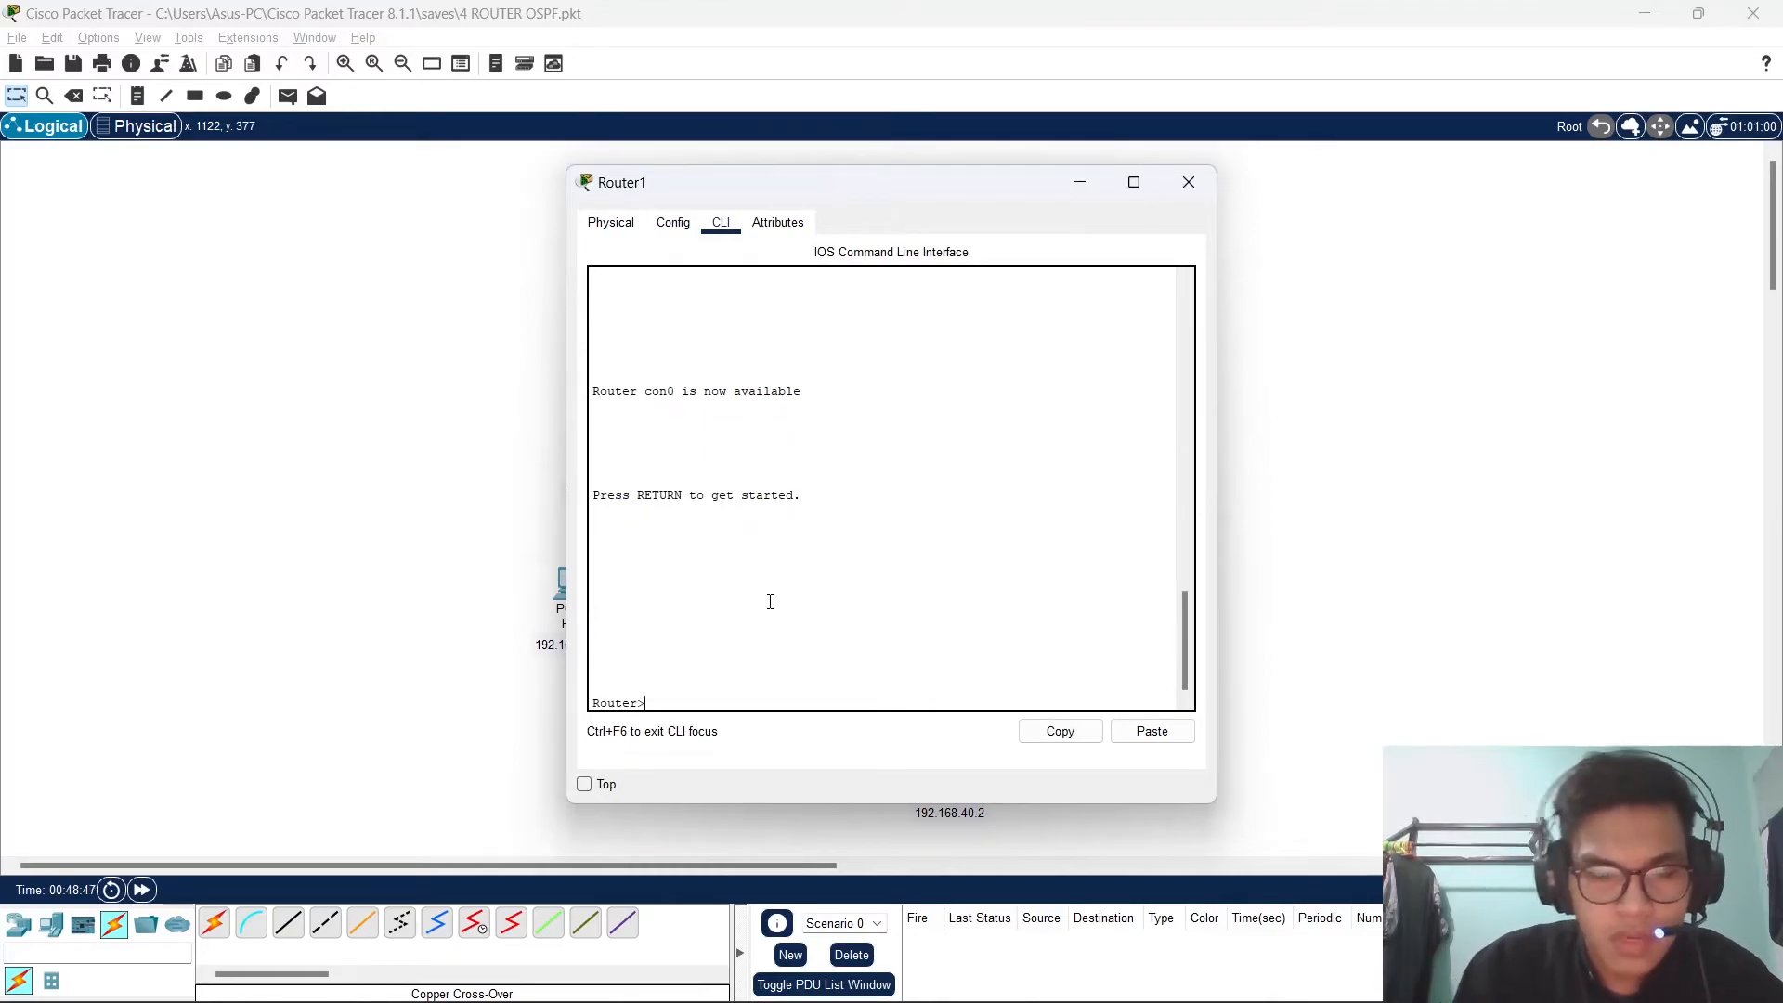
{"action": "type", "text": "en"}
{"action": "key", "text": "Return"}
{"action": "type", "text": "conf t"}
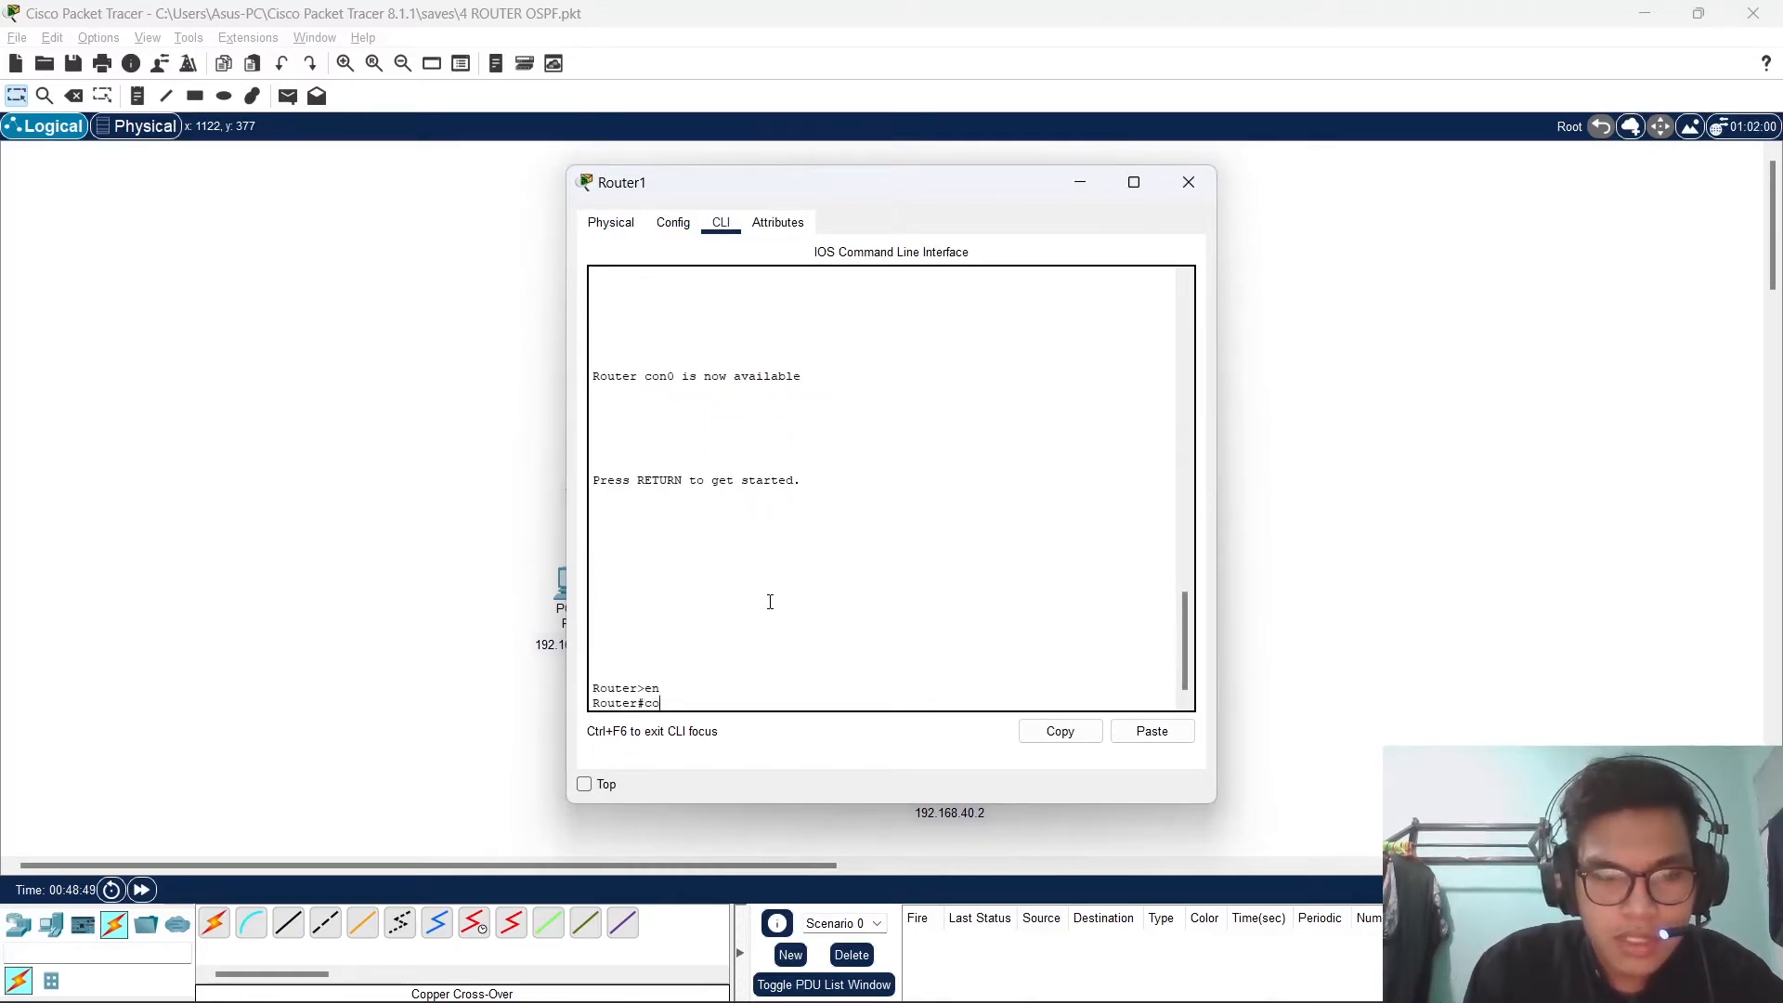
{"action": "key", "text": "Return"}
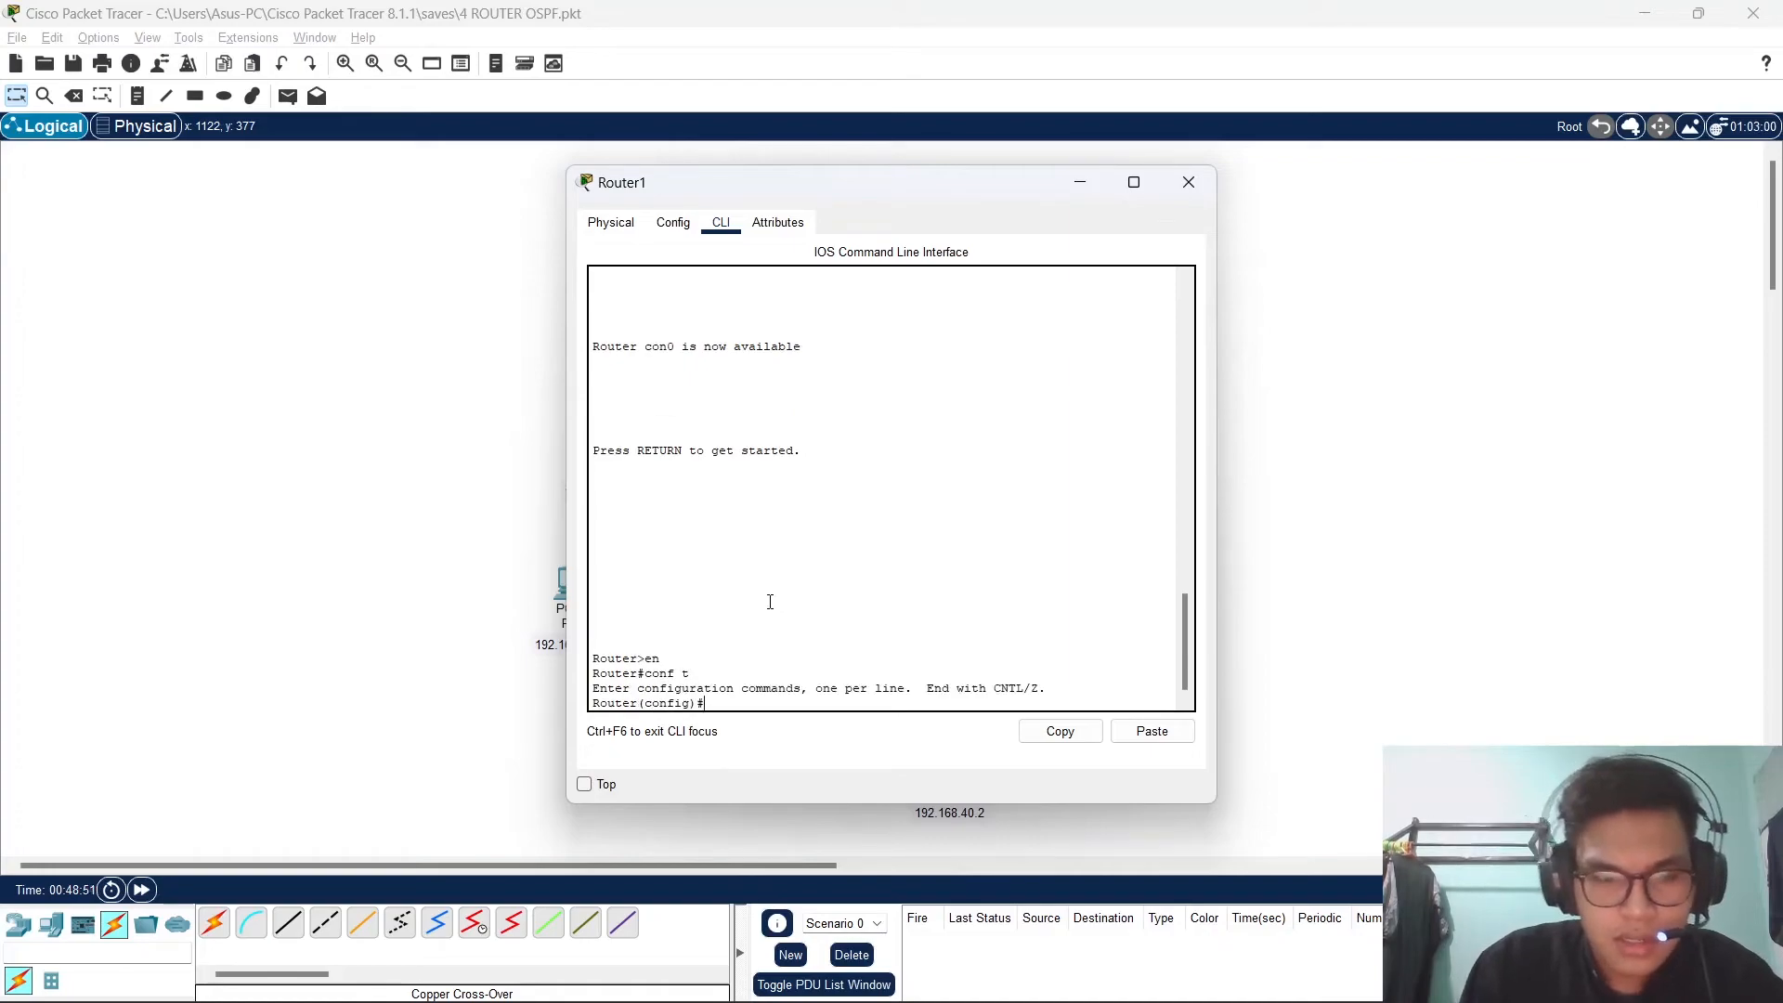
Start OSPF routing process 100 on Router1 with router ospf 100.
{"action": "type", "text": "router "}
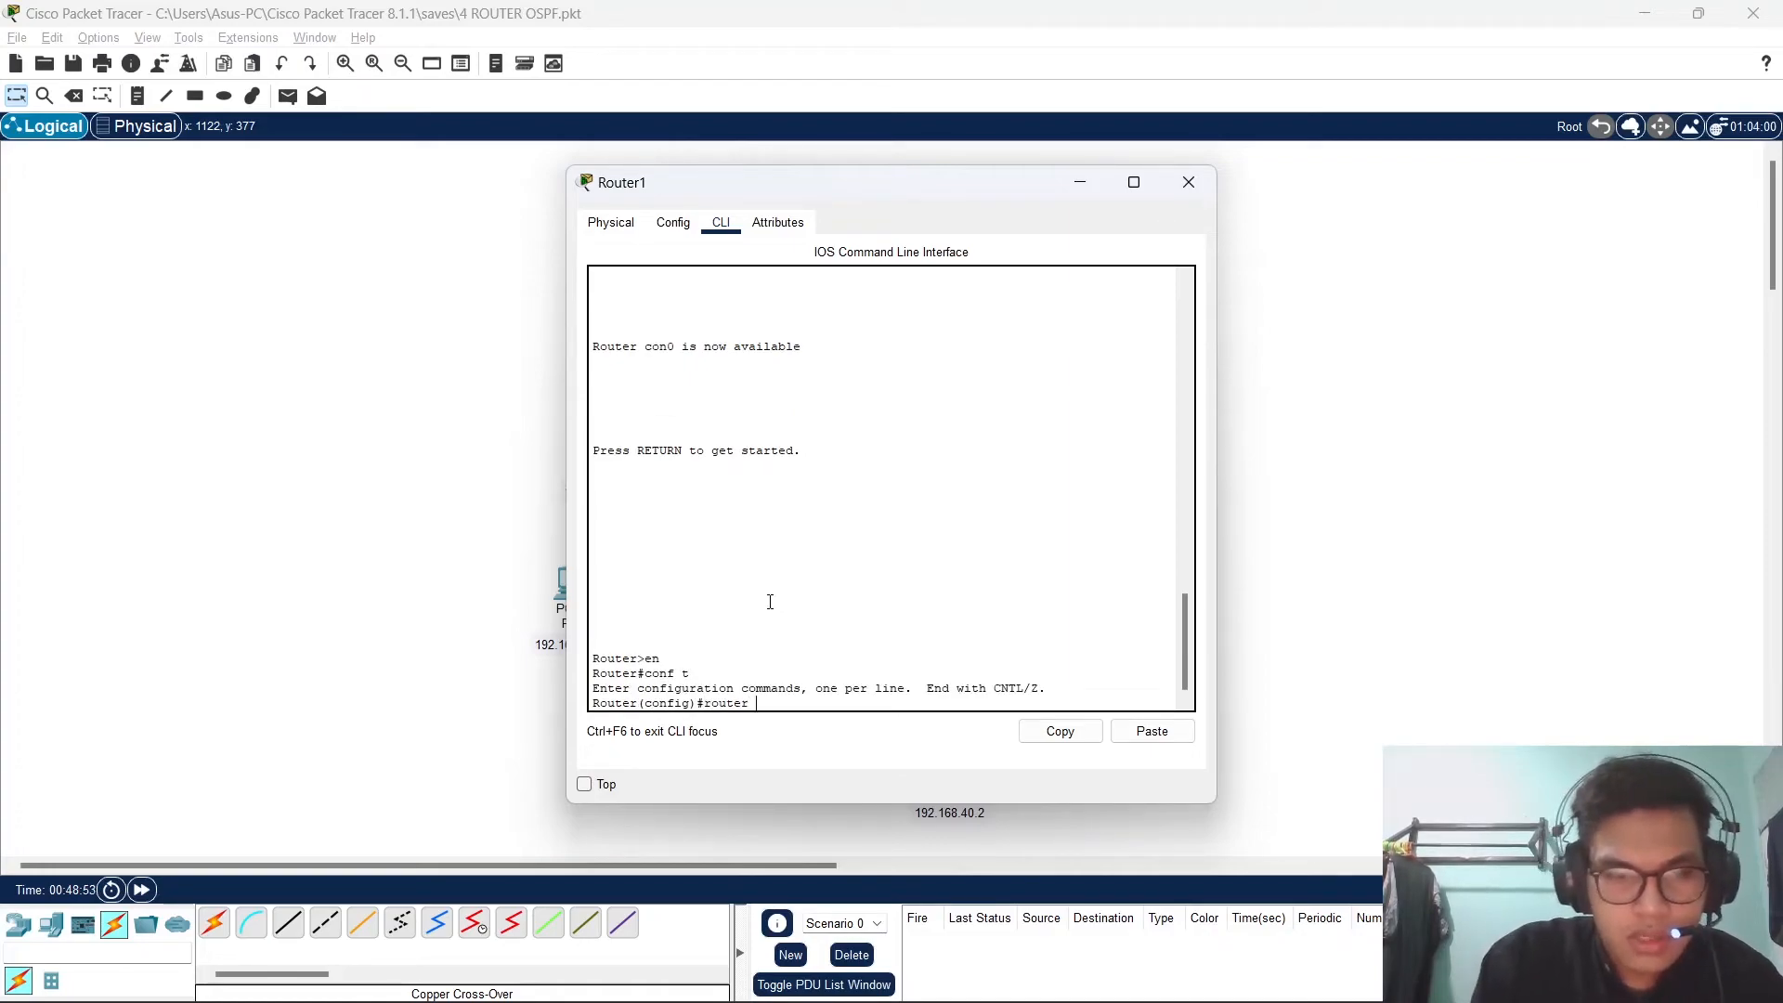
{"action": "type", "text": "ospf 100"}
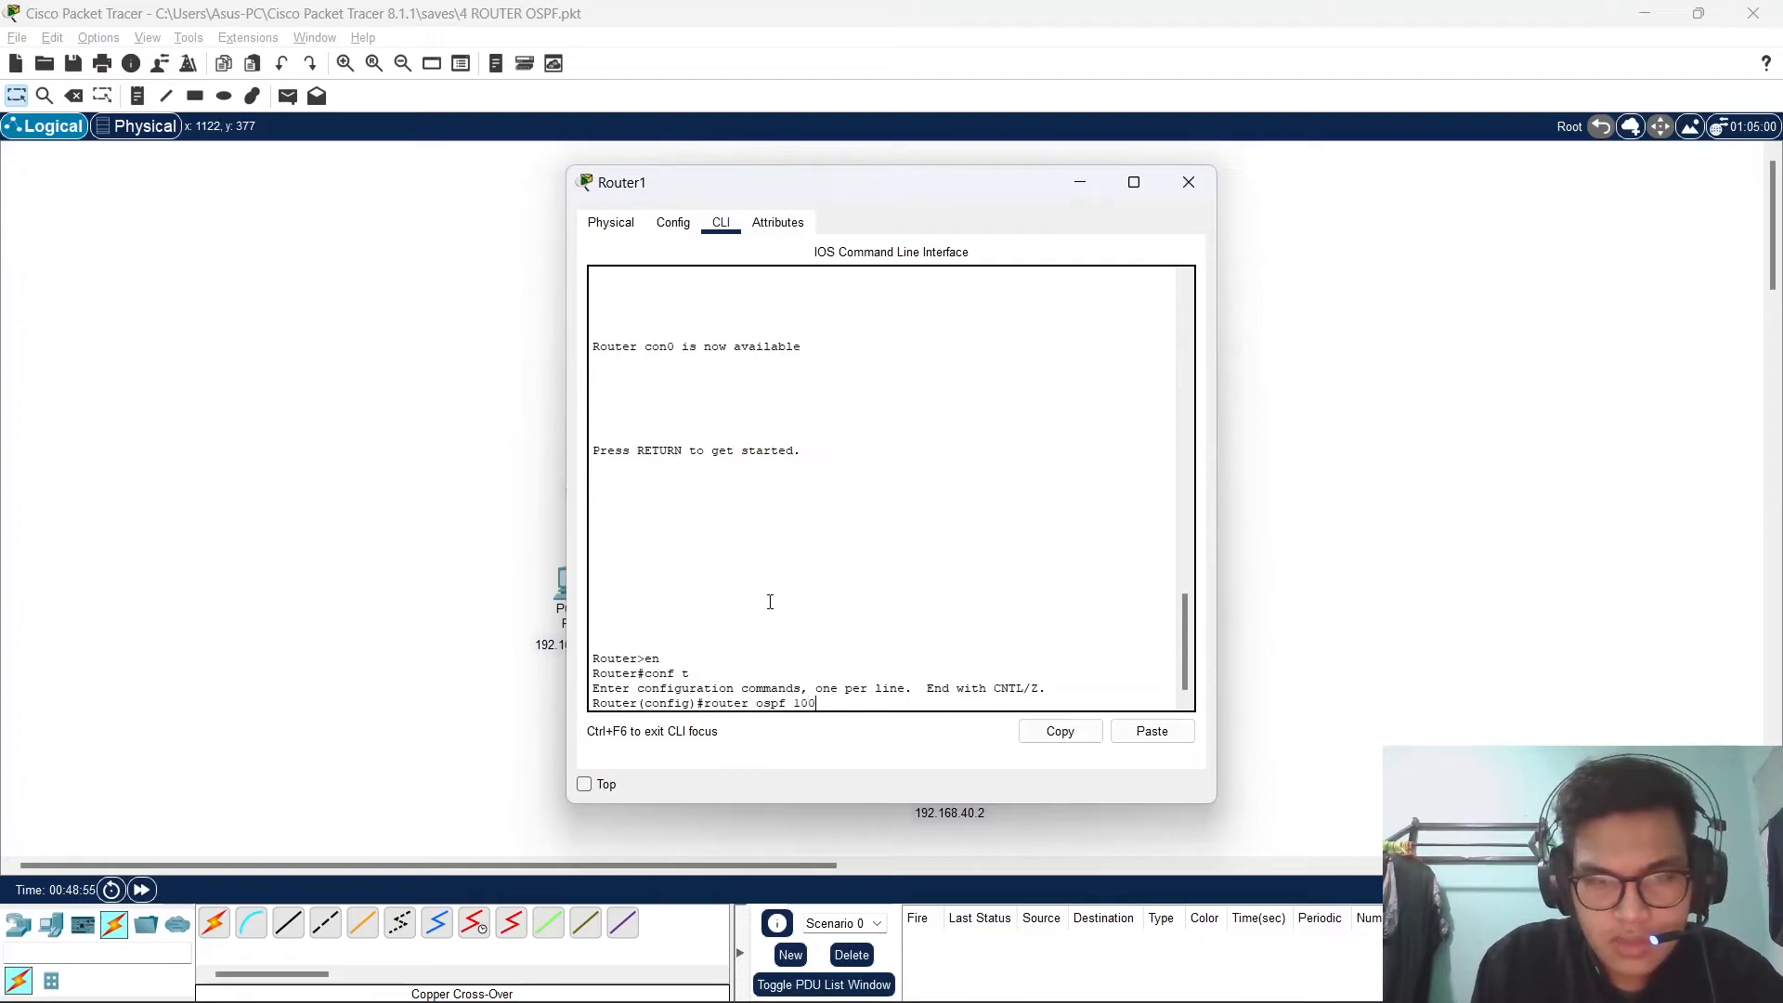
{"action": "key", "text": "Return"}
Move Router1's window off the topology and advertise network 192.168.30.0 with wildcard 0.0.0.255 in area 1.
{"action": "type", "text": "net"}
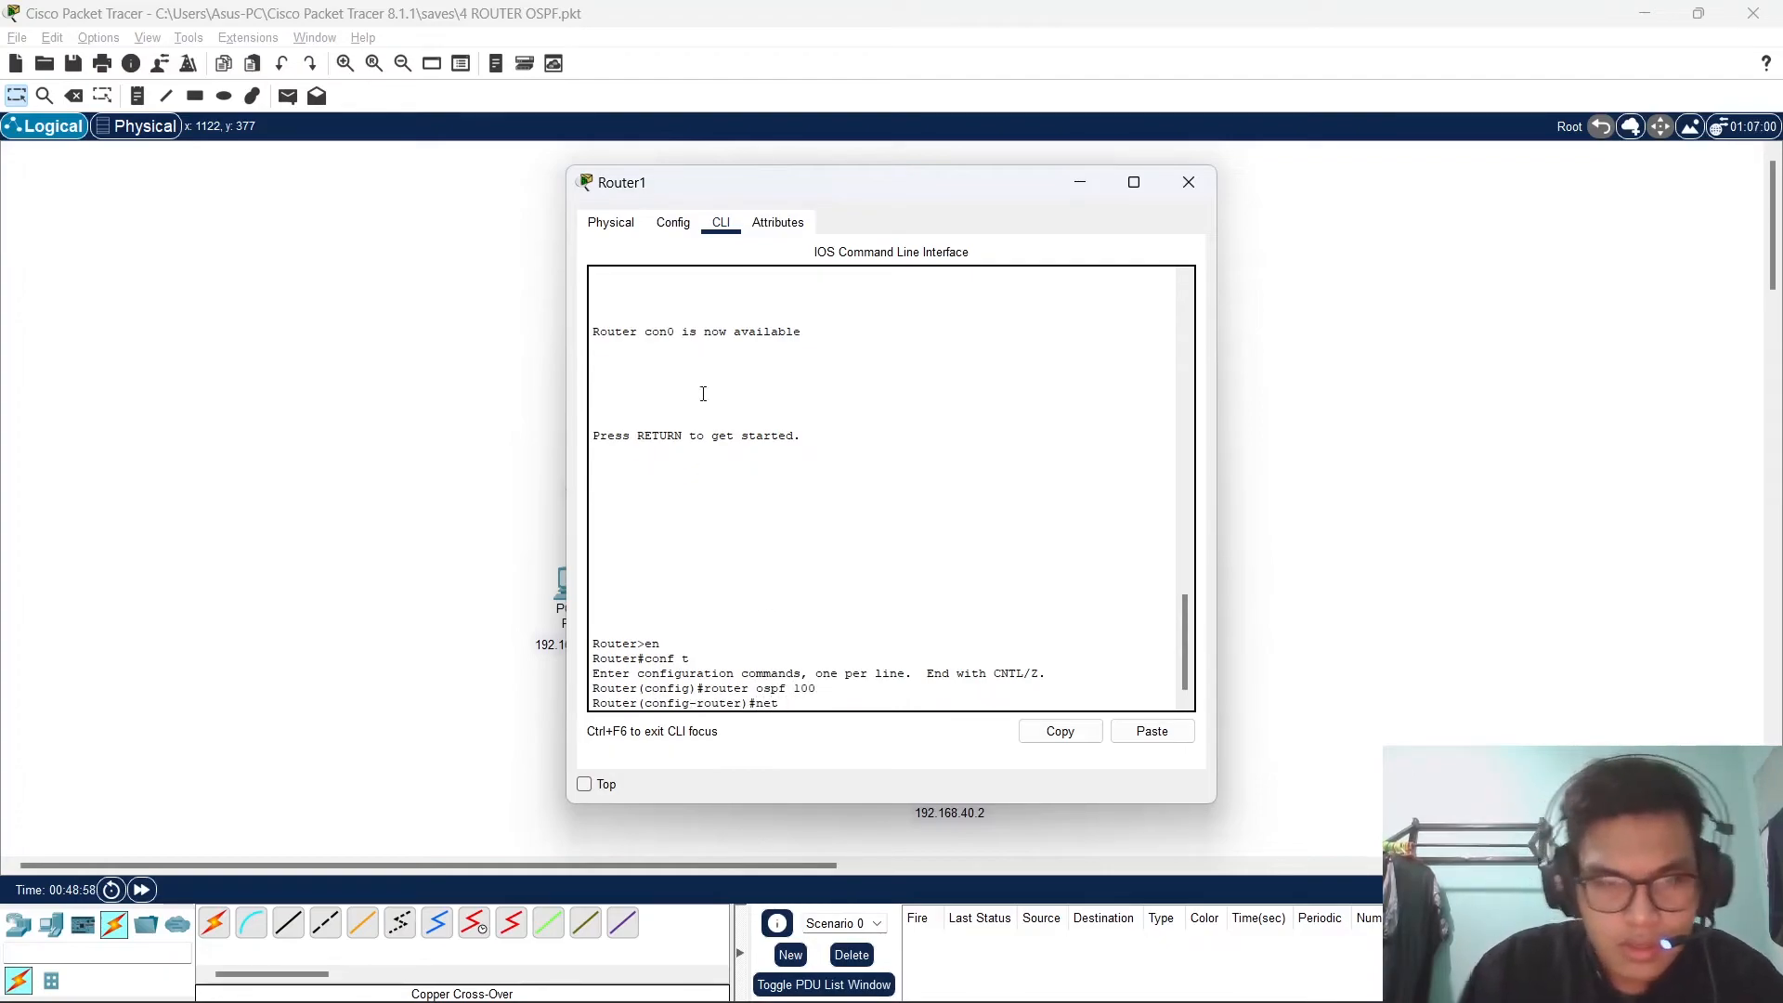
{"action": "left_click_drag", "start_coordinate": [875, 183], "coordinate": [500, 165]}
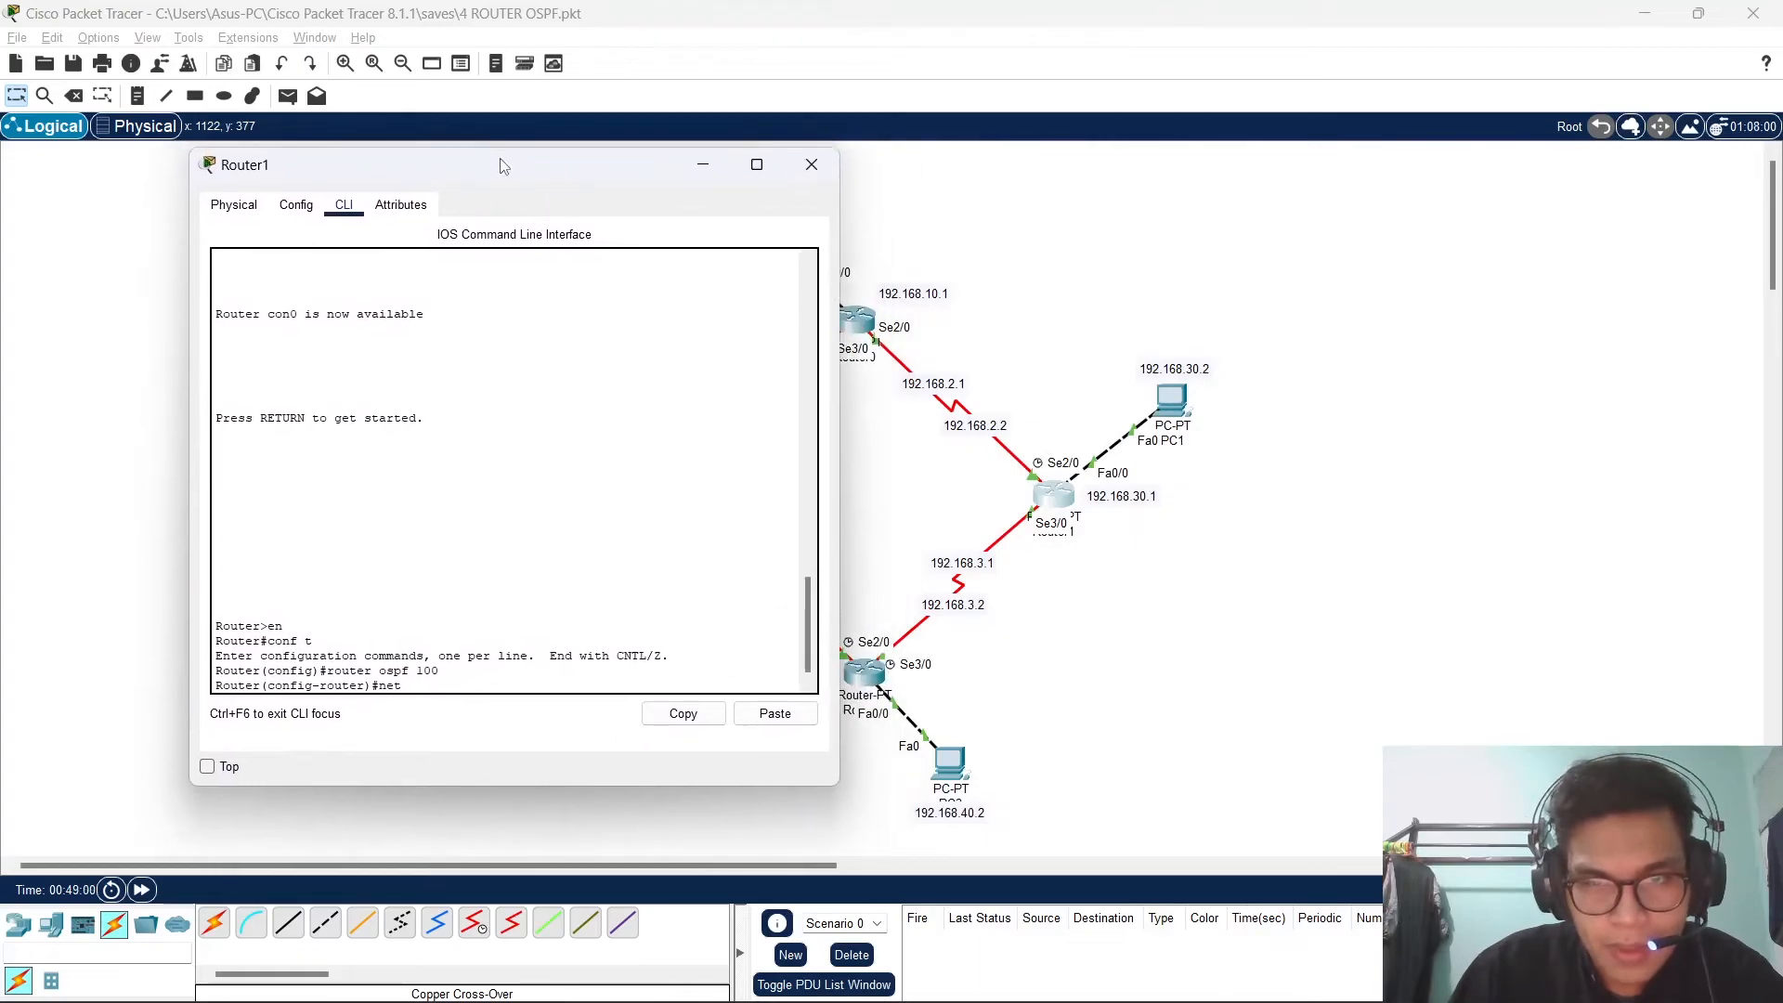
{"action": "type", "text": "t  192.168."}
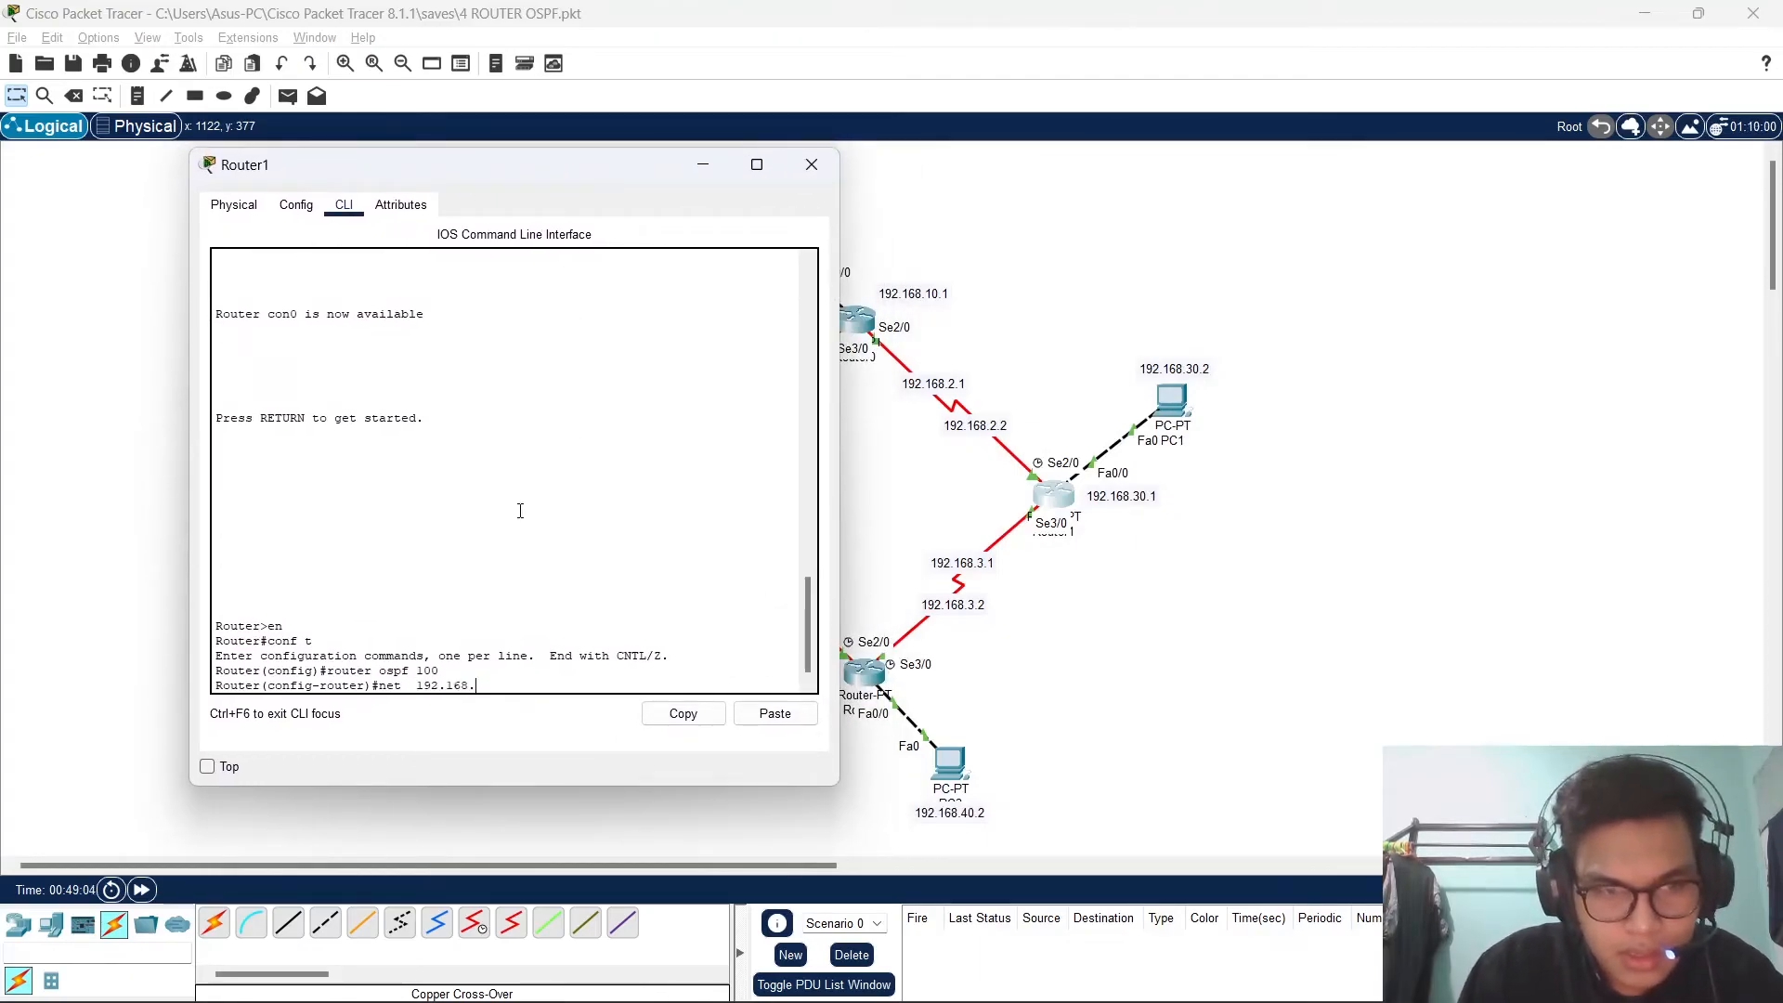
{"action": "type", "text": "30.0 "}
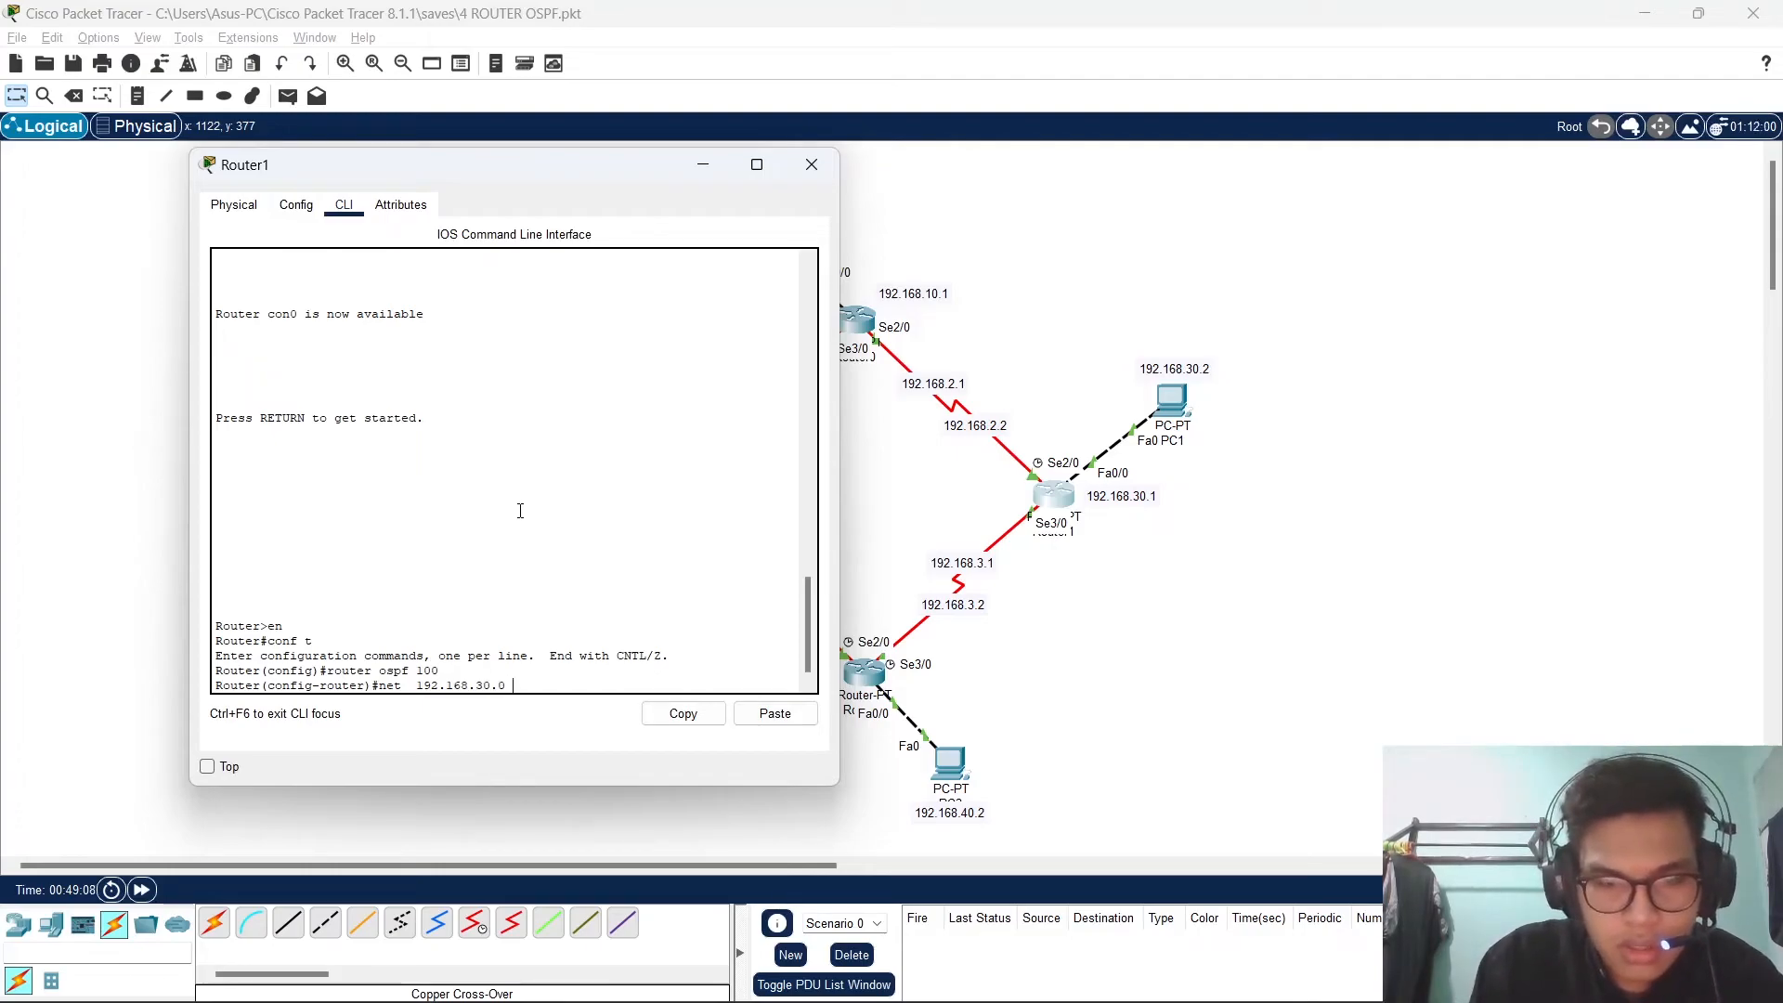
{"action": "type", "text": "0.0.0."}
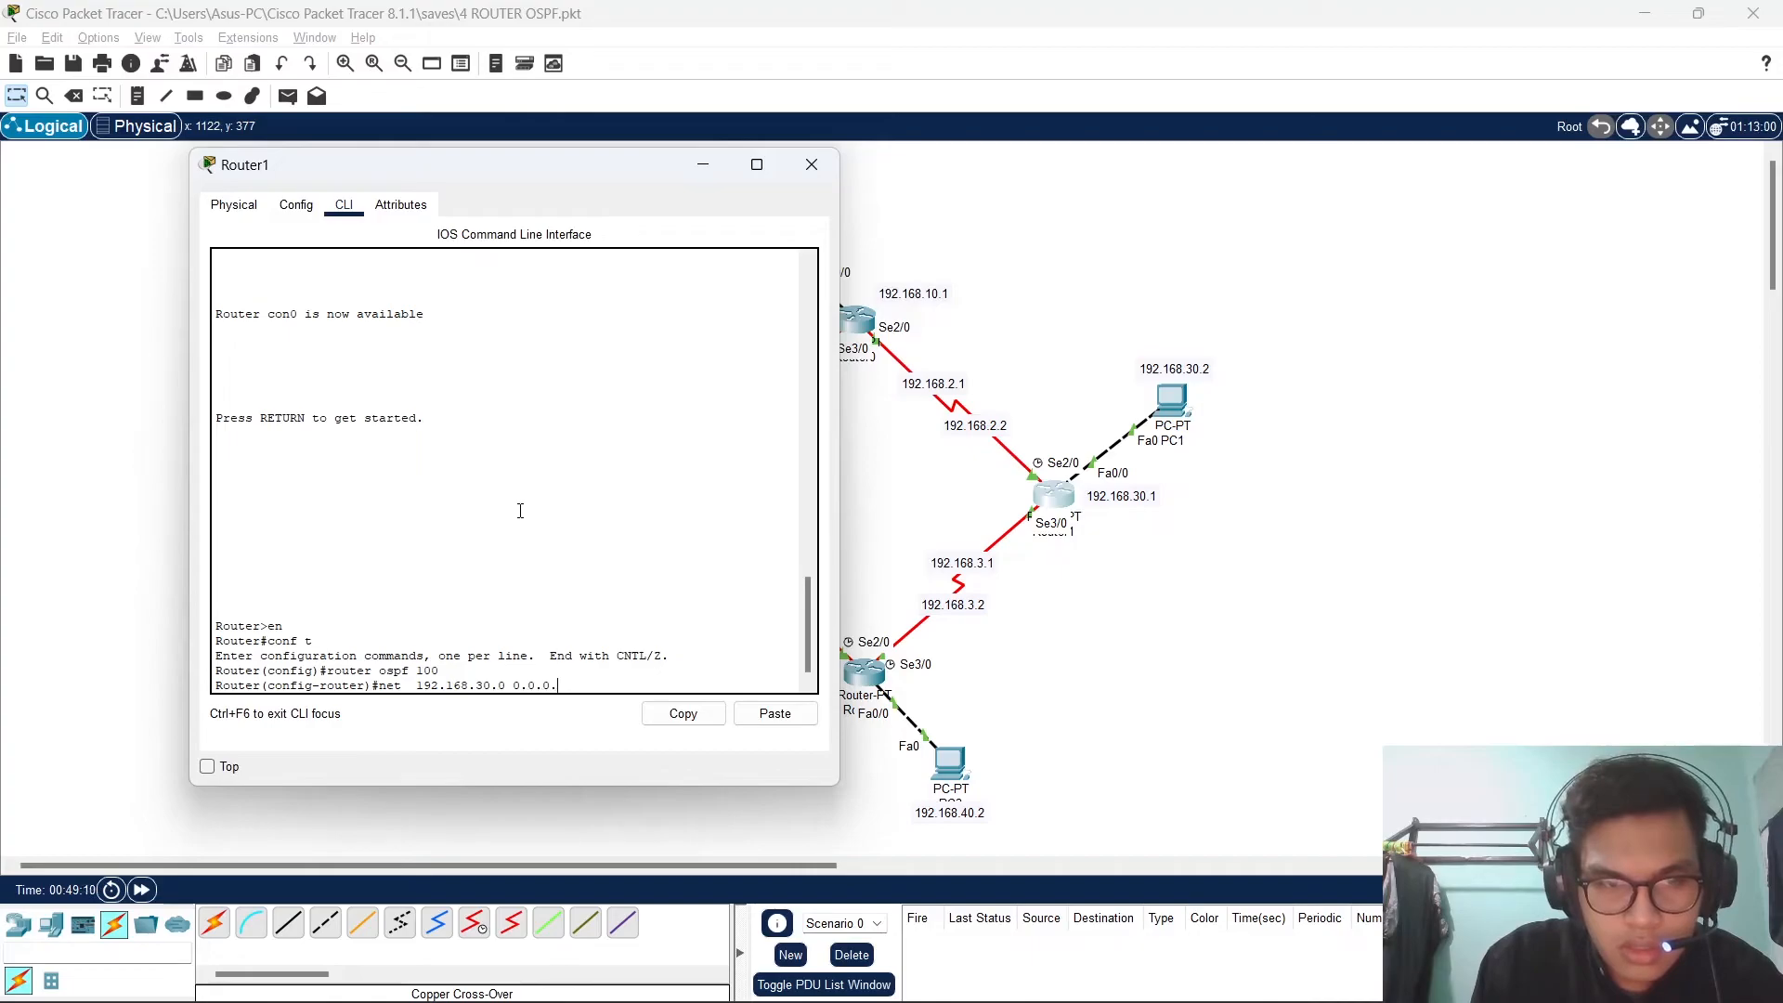
{"action": "type", "text": "255 area 1"}
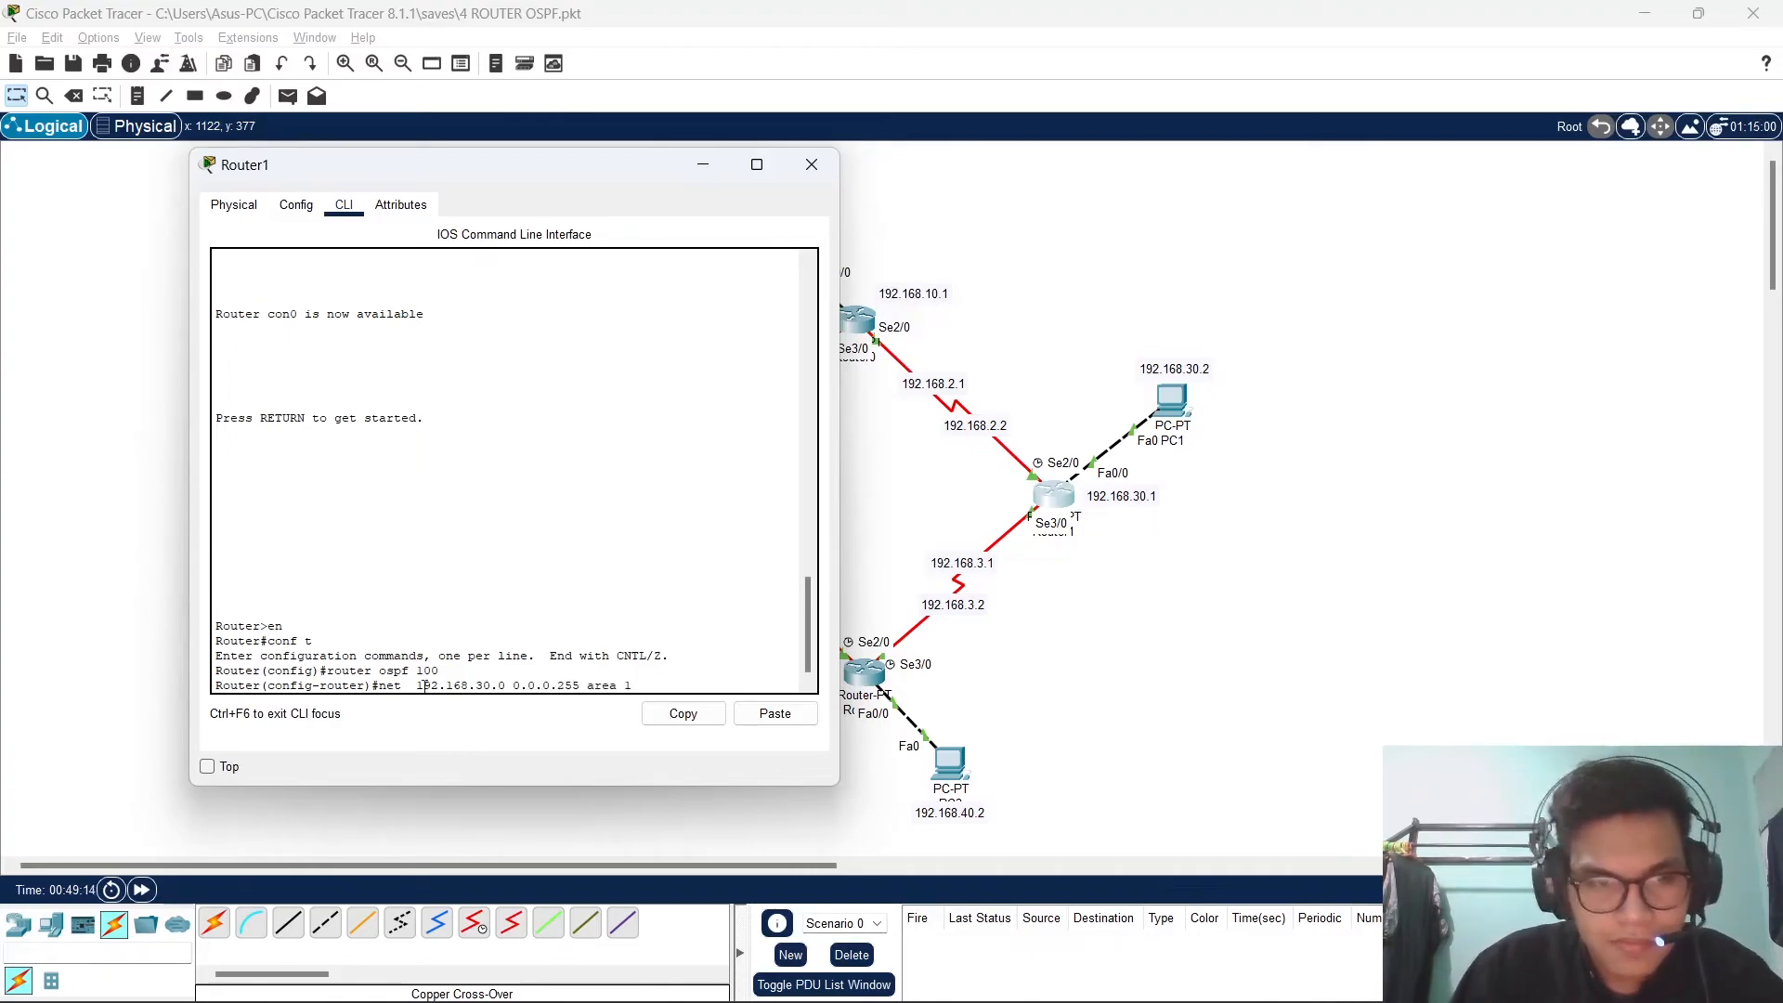
{"action": "key", "text": "BackSpace"}
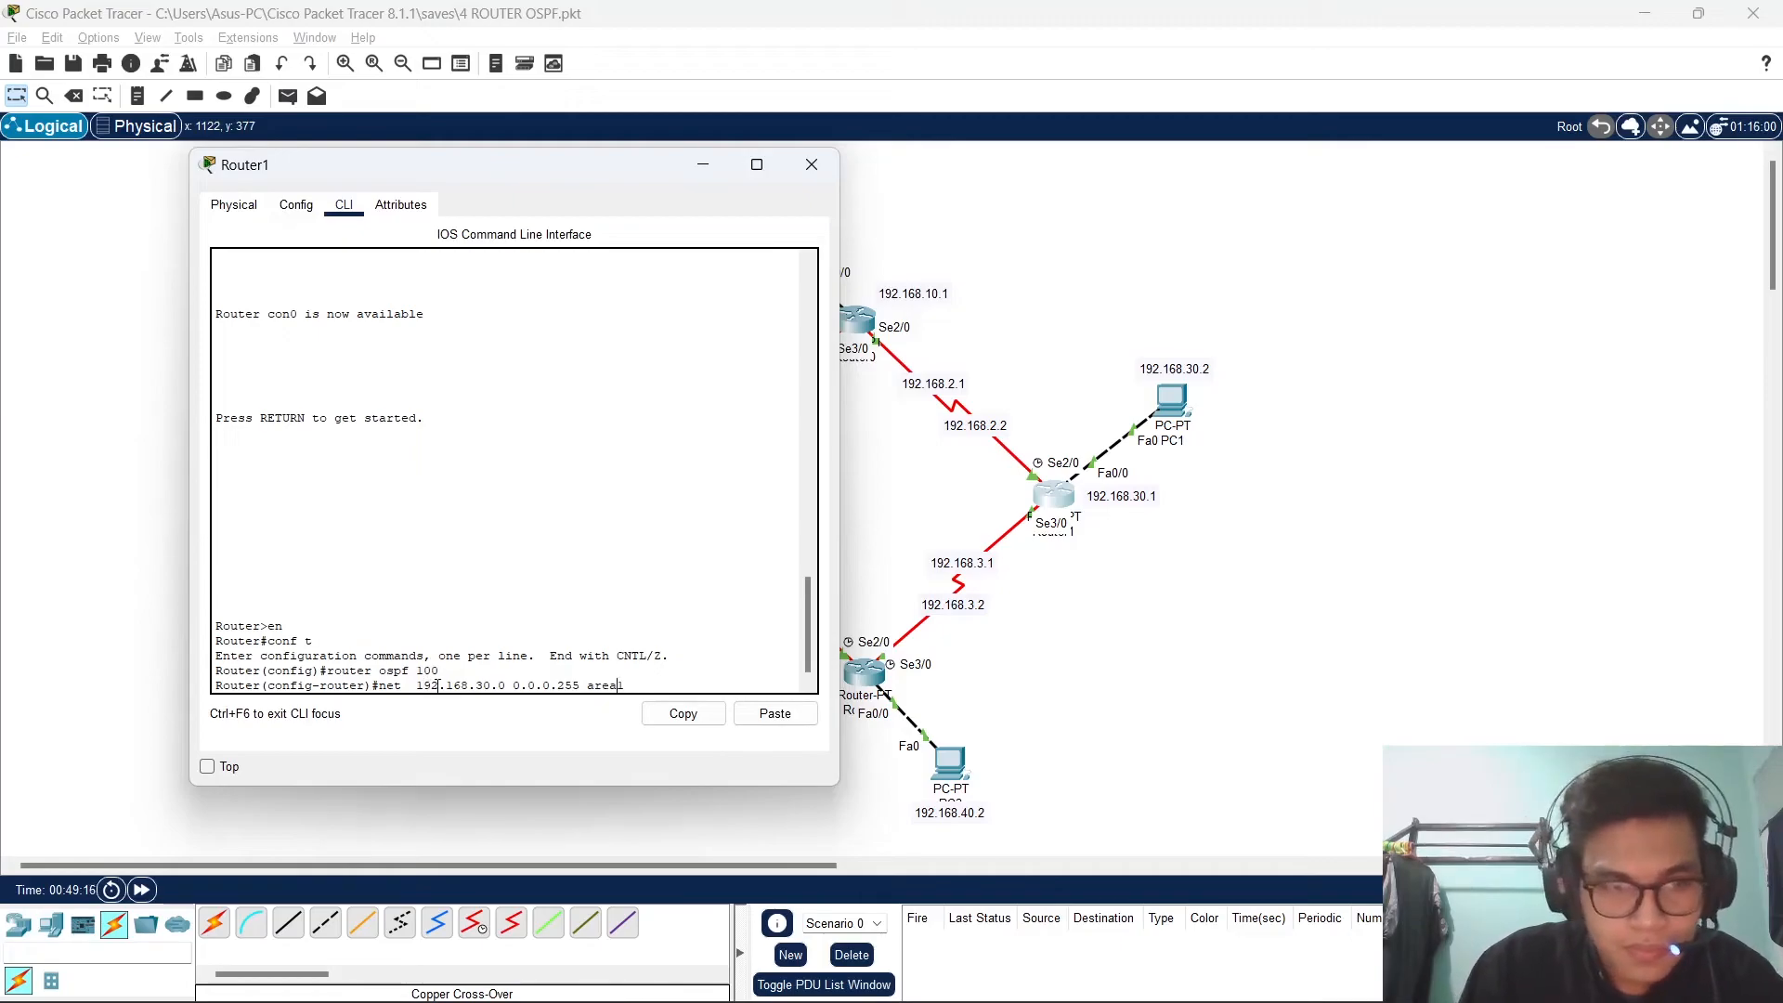
{"action": "key", "text": "BackSpace"}
{"action": "type", "text": "1"}
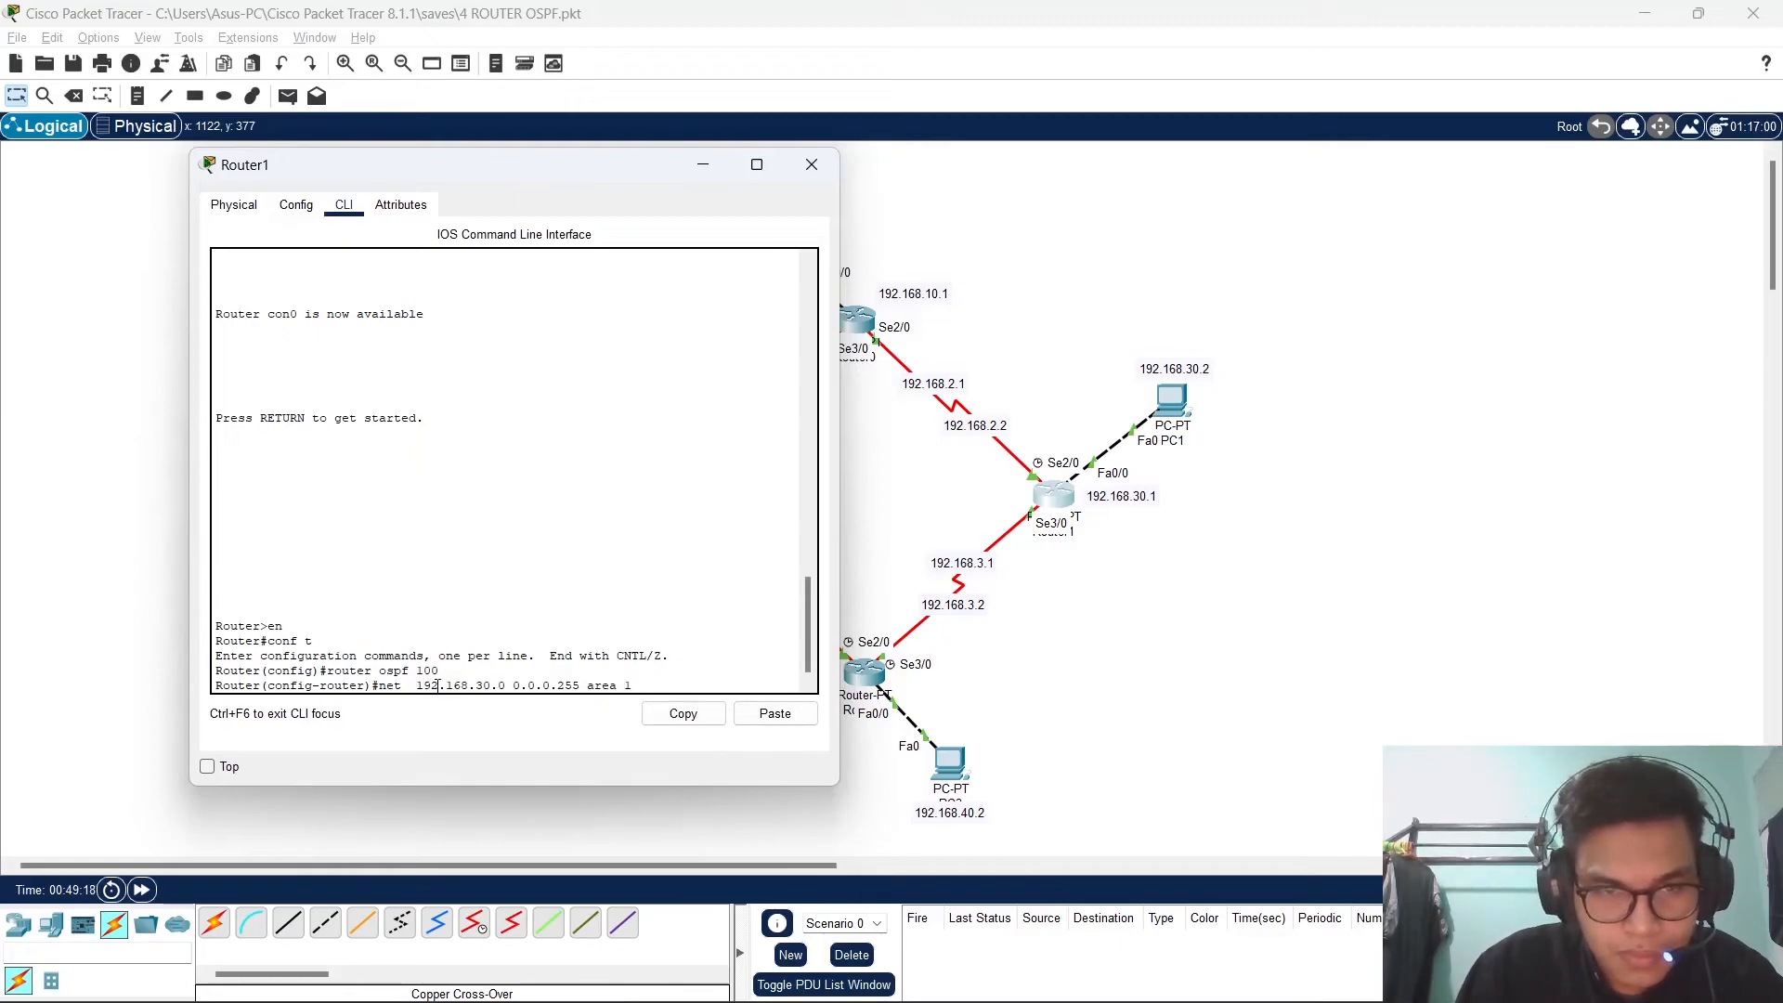
{"action": "key", "text": "Return"}
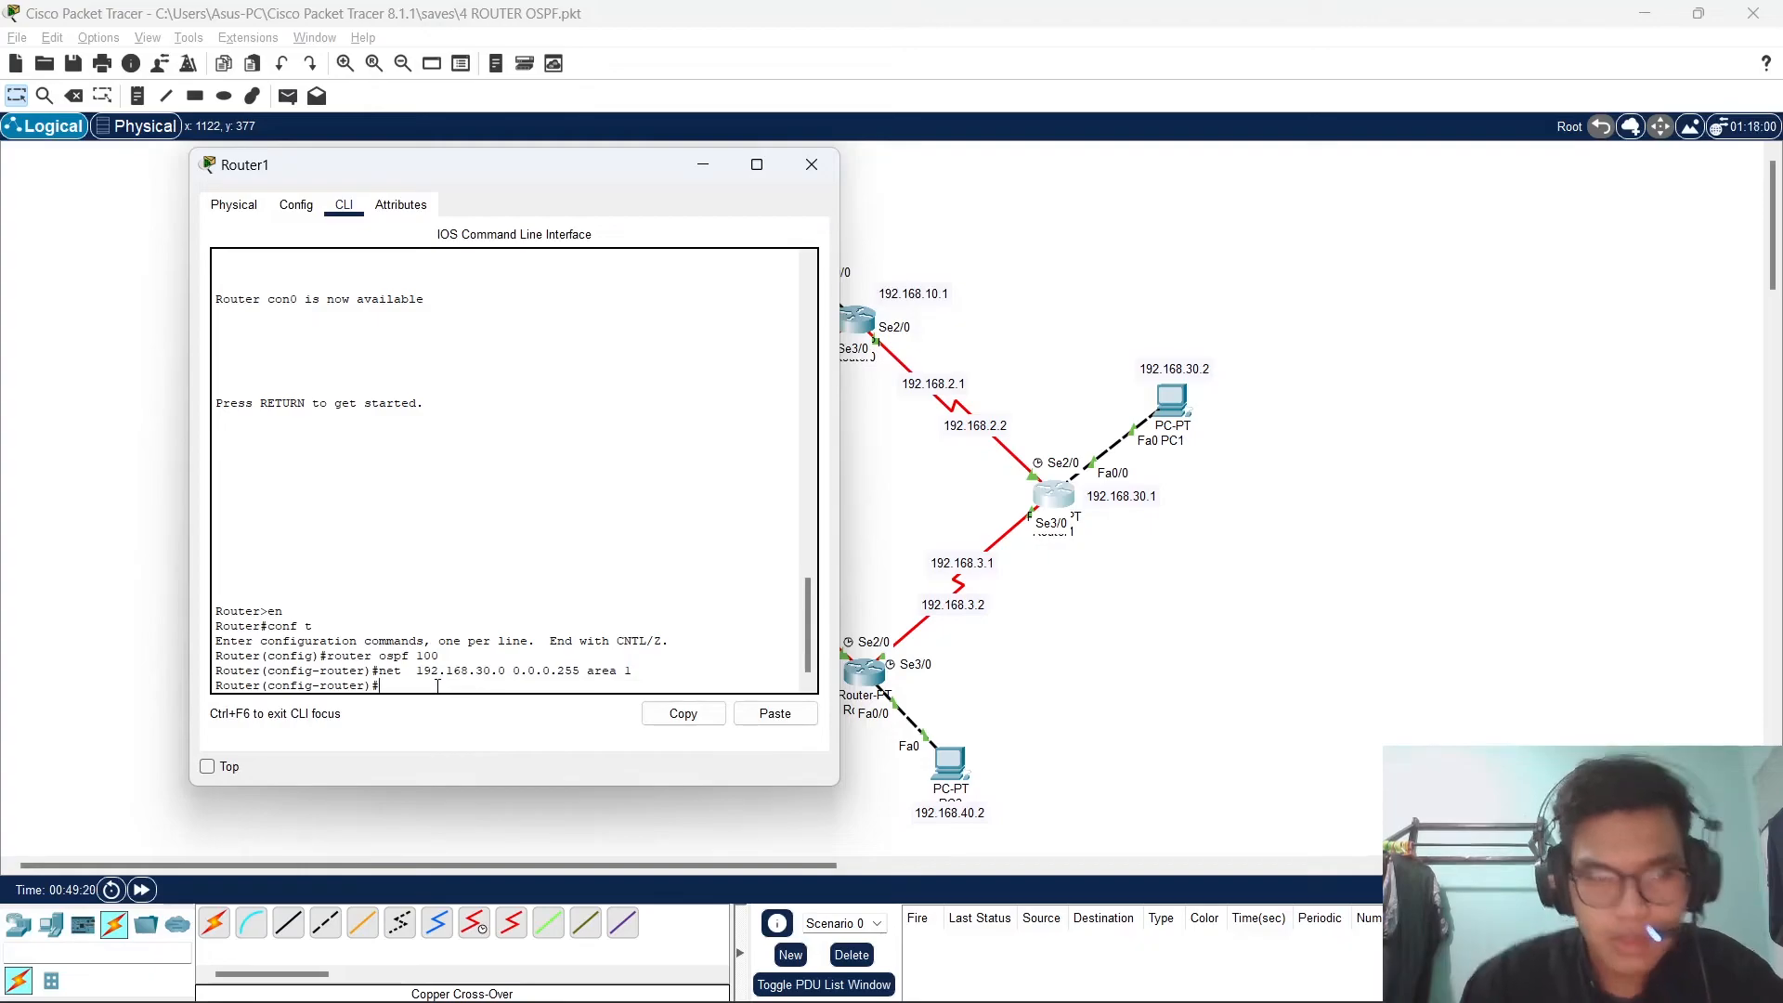
Advertise network 192.168.2.0 with wildcard 0.0.0.255 in area 1 on Router1 by reusing the previous network command.
{"action": "key", "text": "Up"}
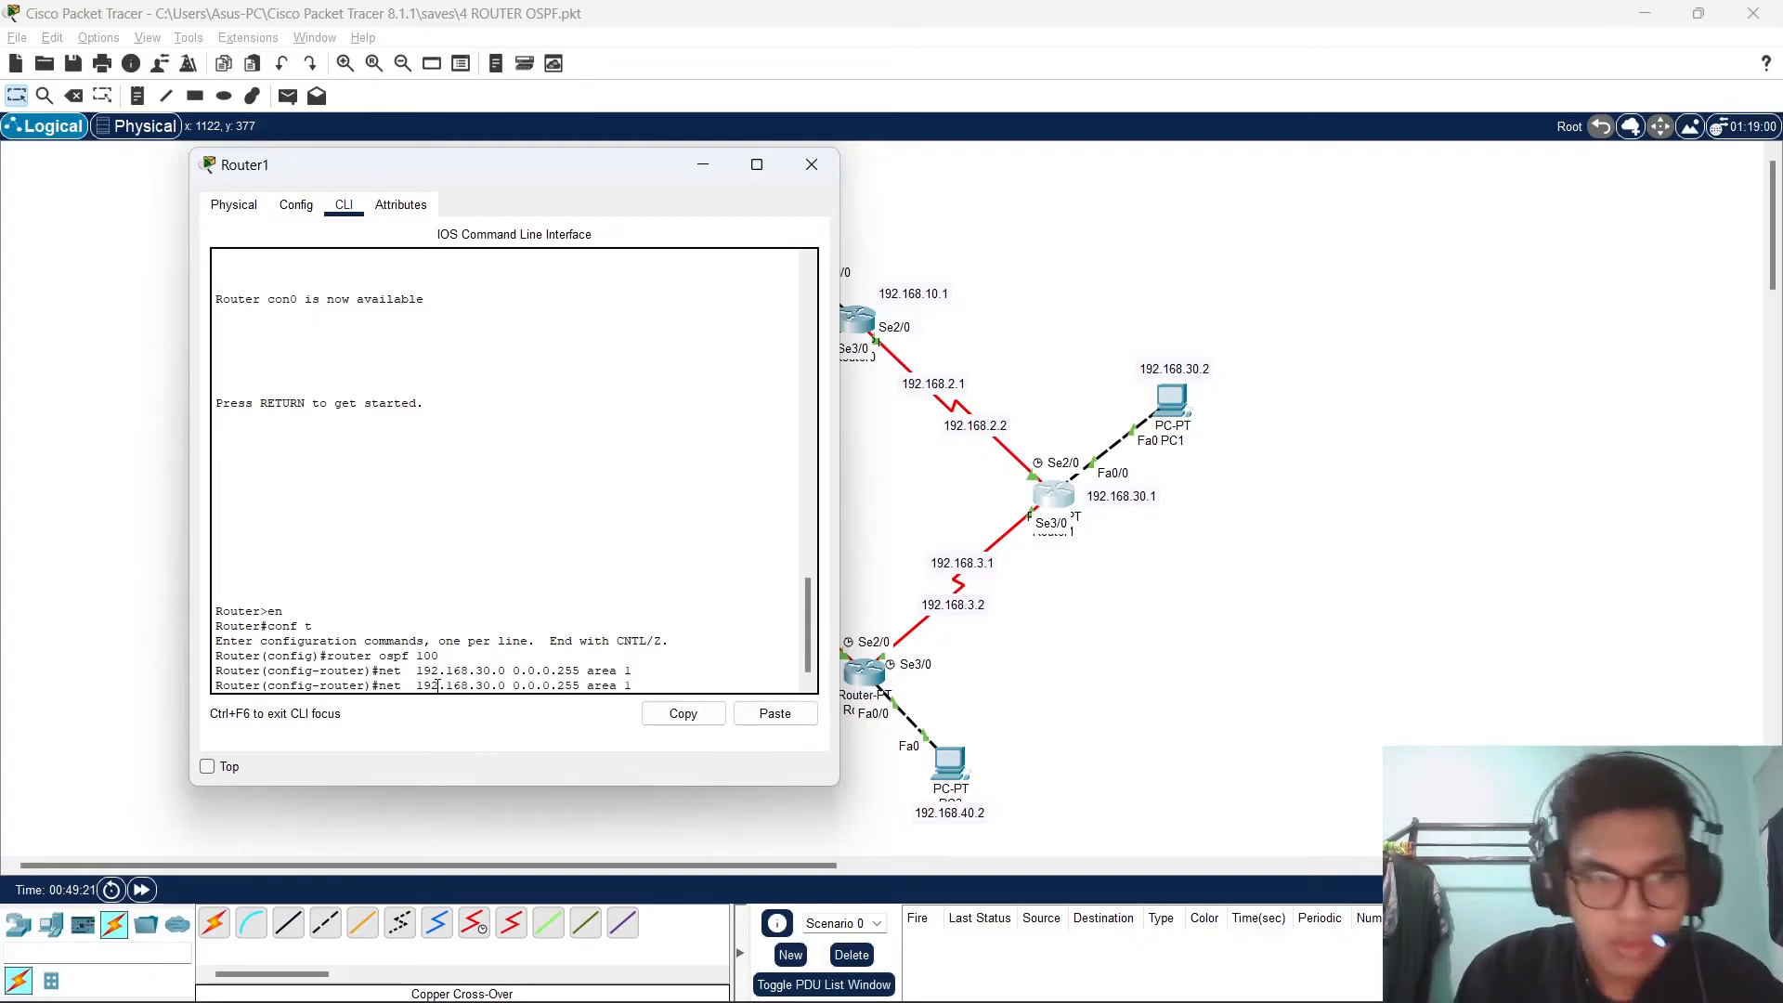
{"action": "key", "text": "BackSpace"}
{"action": "key", "text": "BackSpace"}
{"action": "type", "text": "2"}
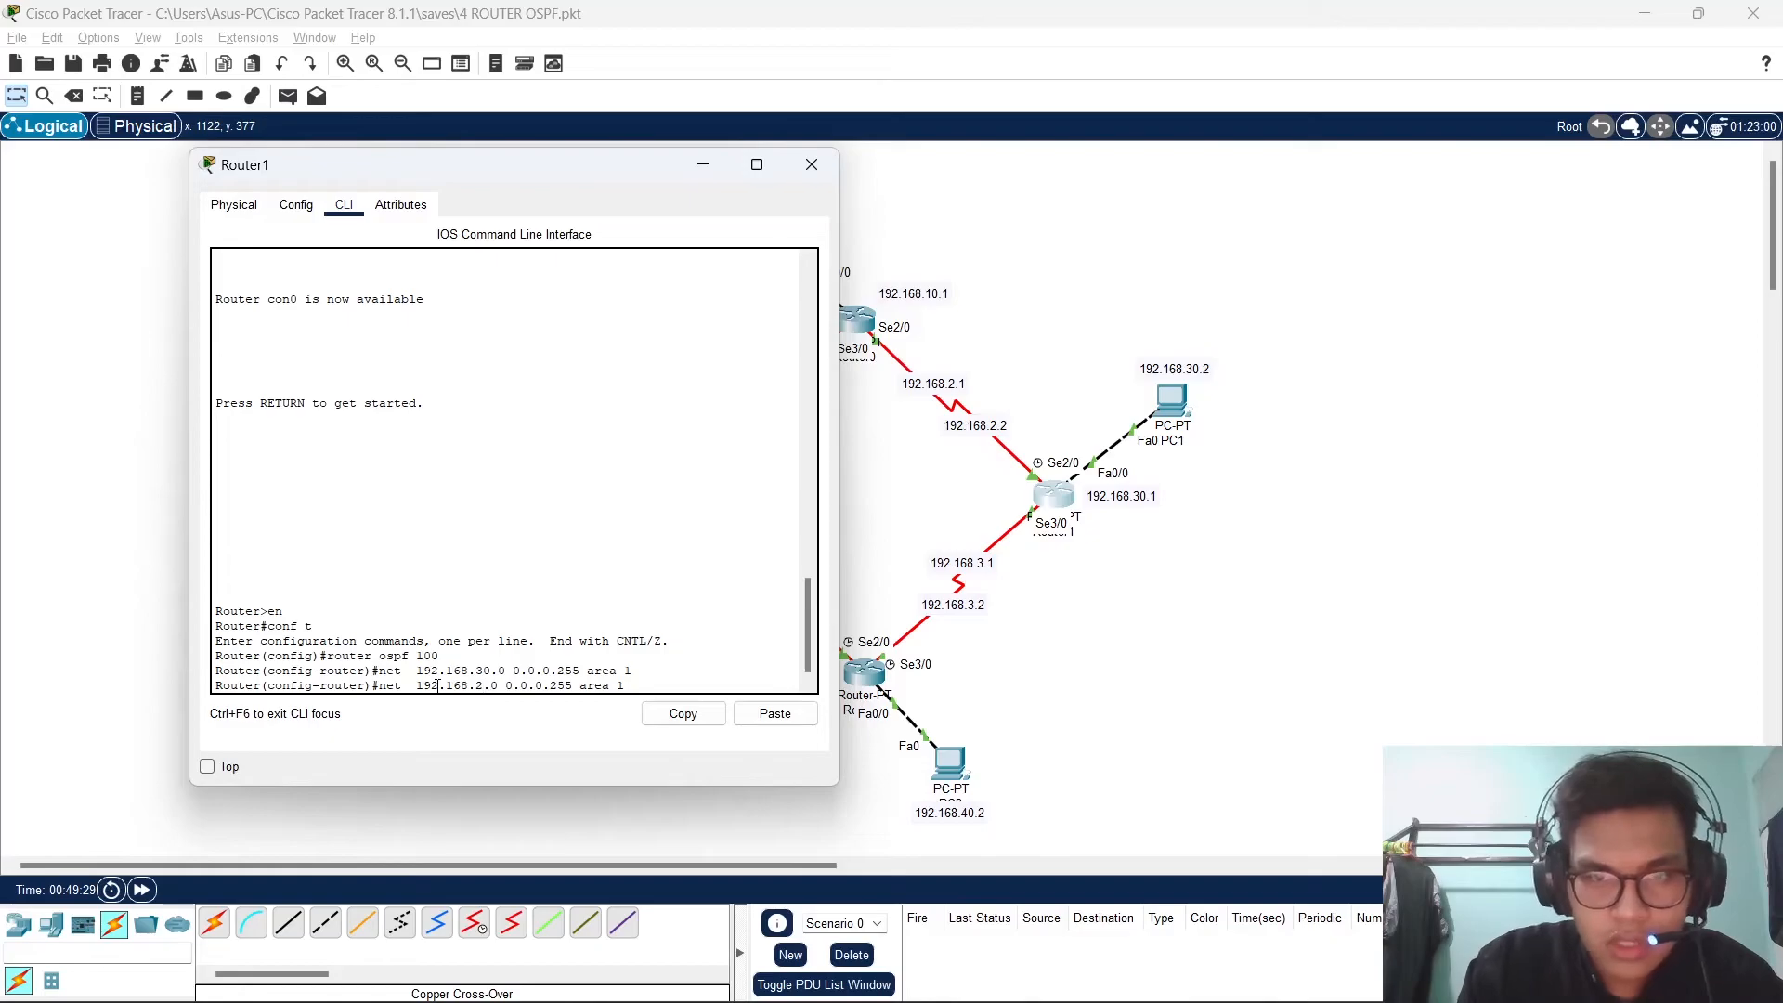
{"action": "key", "text": "Return"}
Advertise network 192.168.3.0 with wildcard 0.0.0.255 in area 1 on Router1 by editing a recalled network command.
{"action": "key", "text": "Up"}
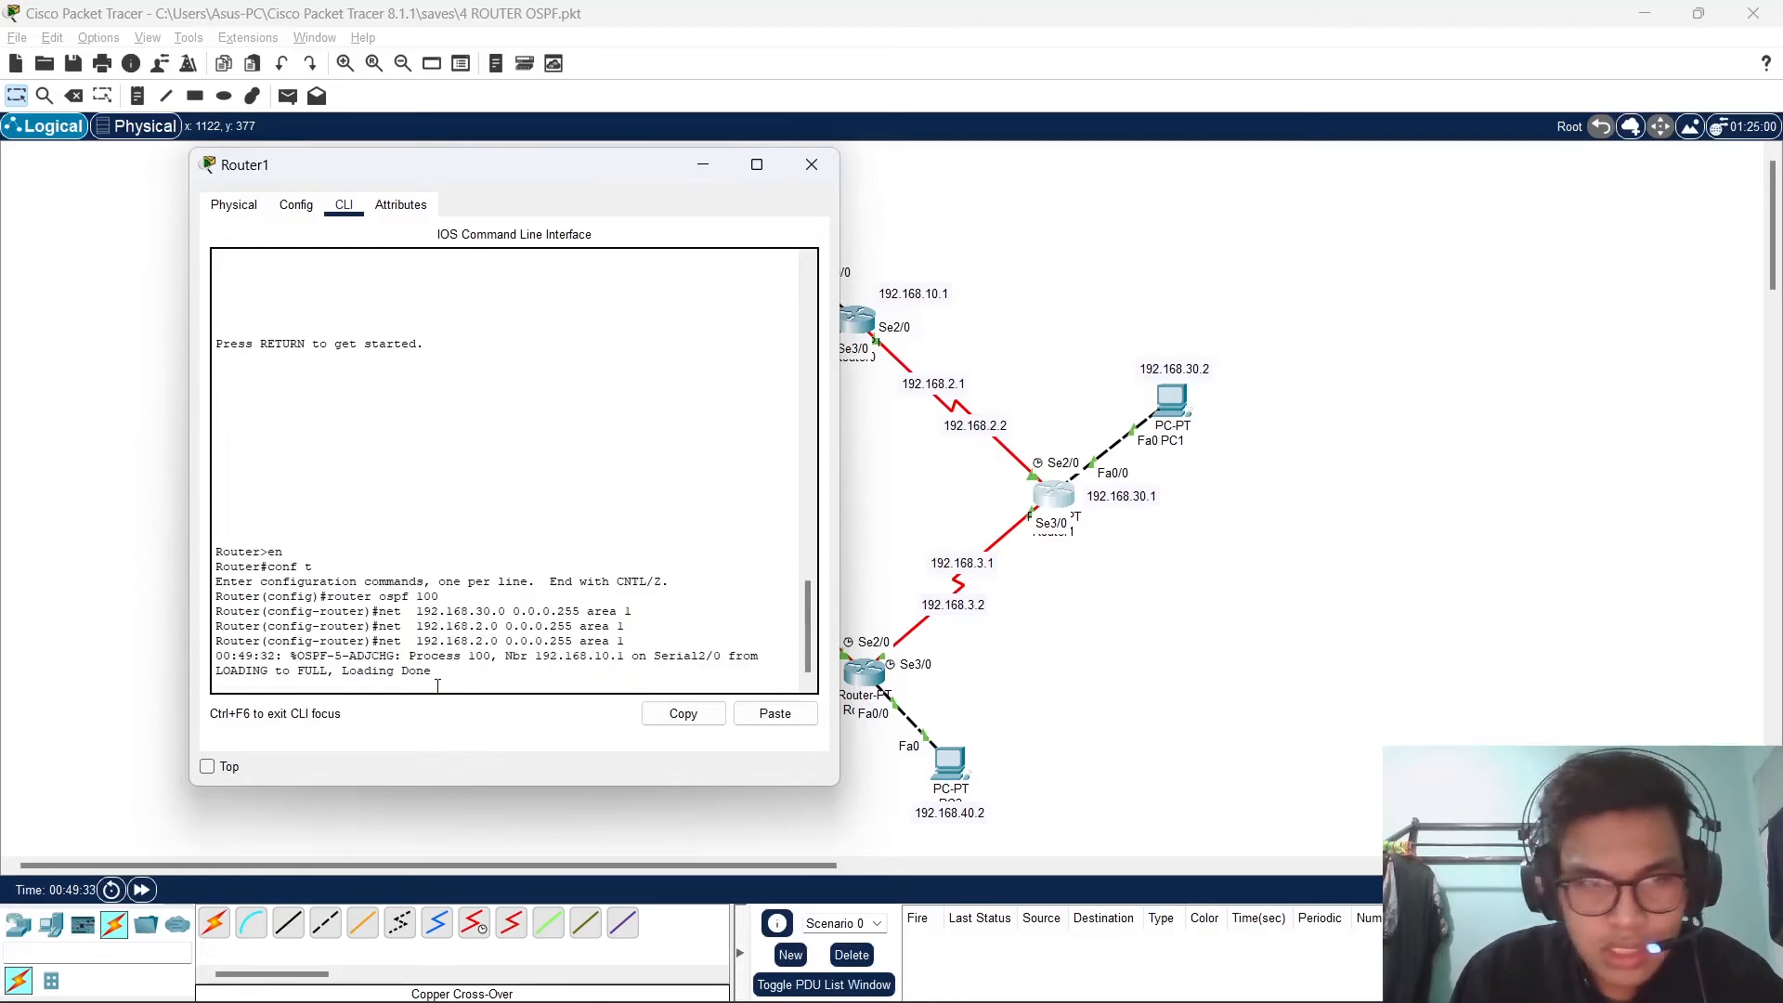
{"action": "key", "text": "Up"}
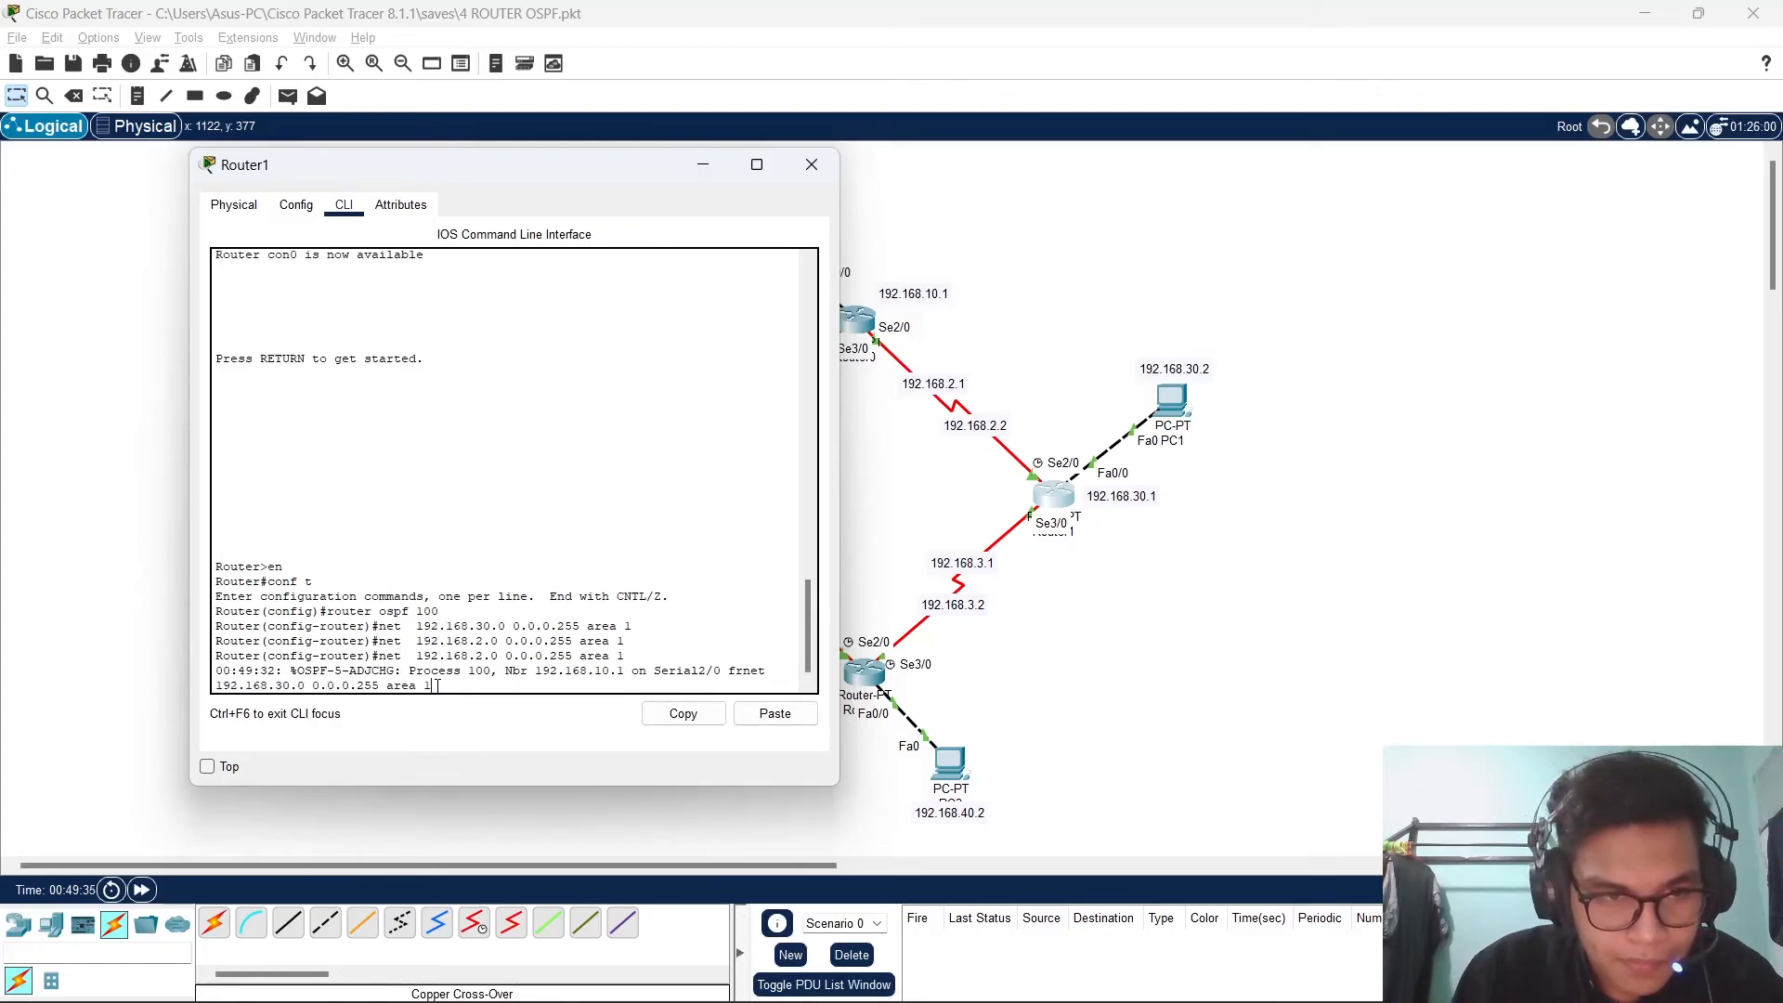
{"action": "key", "text": "Down"}
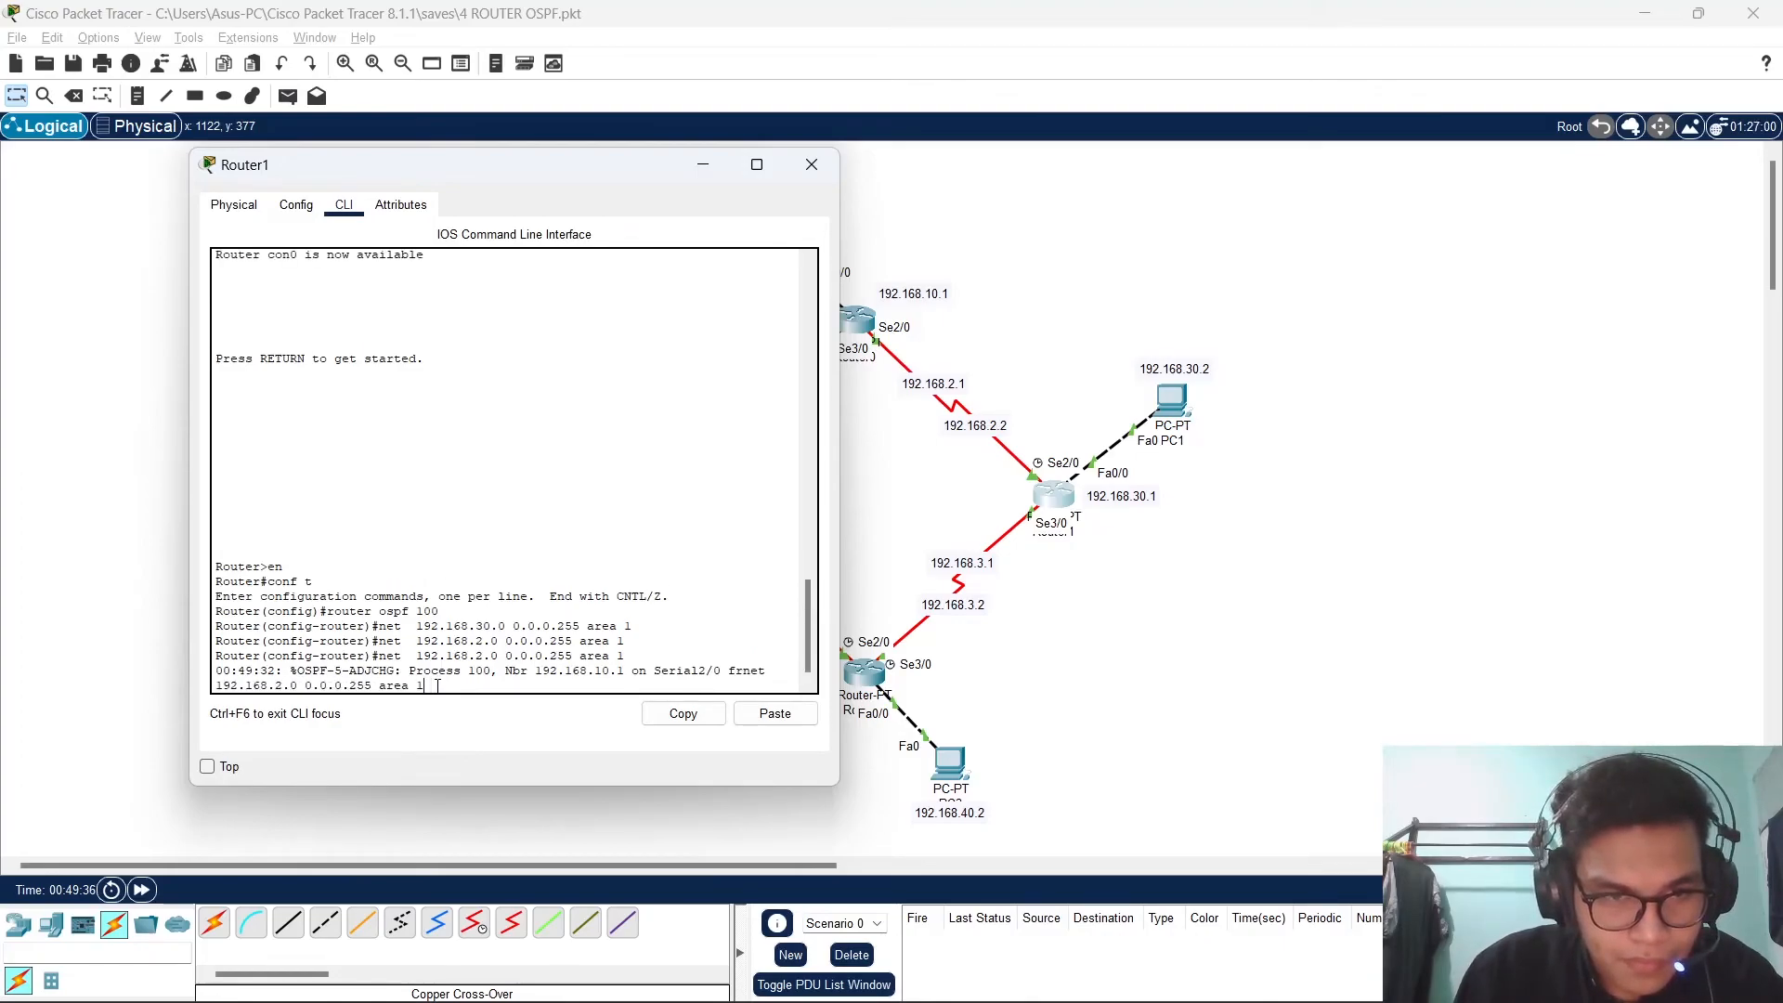
{"action": "key", "text": "Up"}
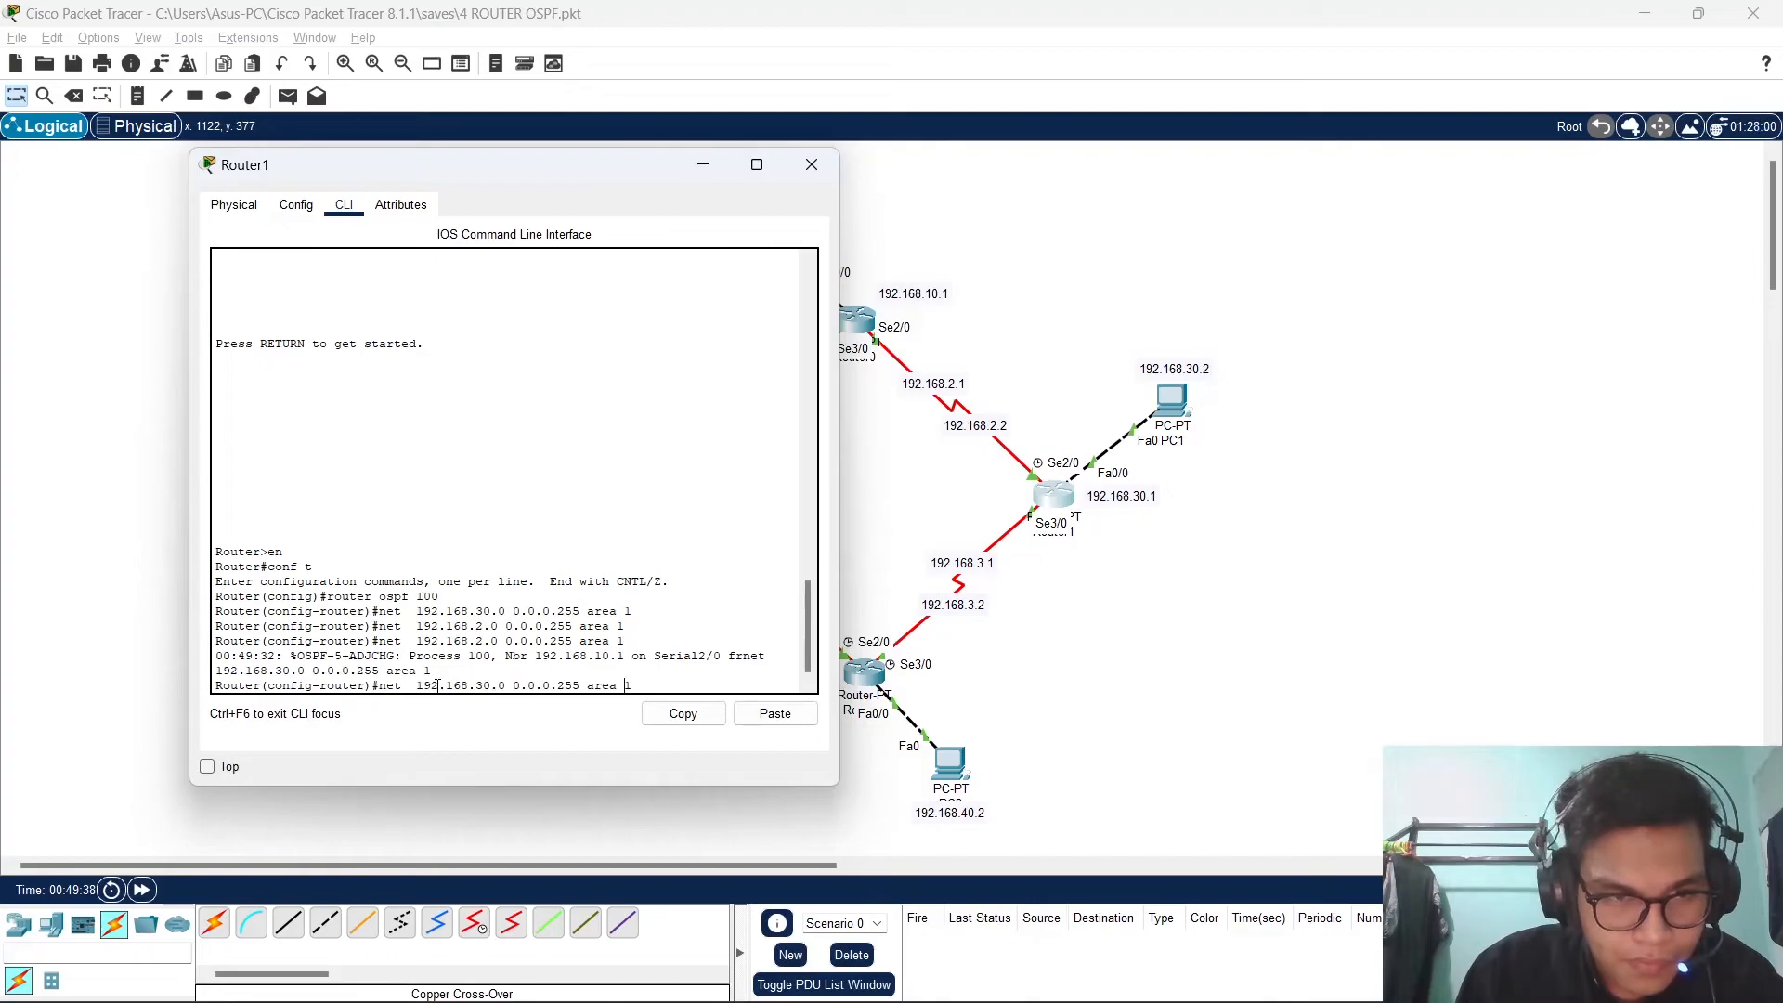
{"action": "key", "text": "BackSpace"}
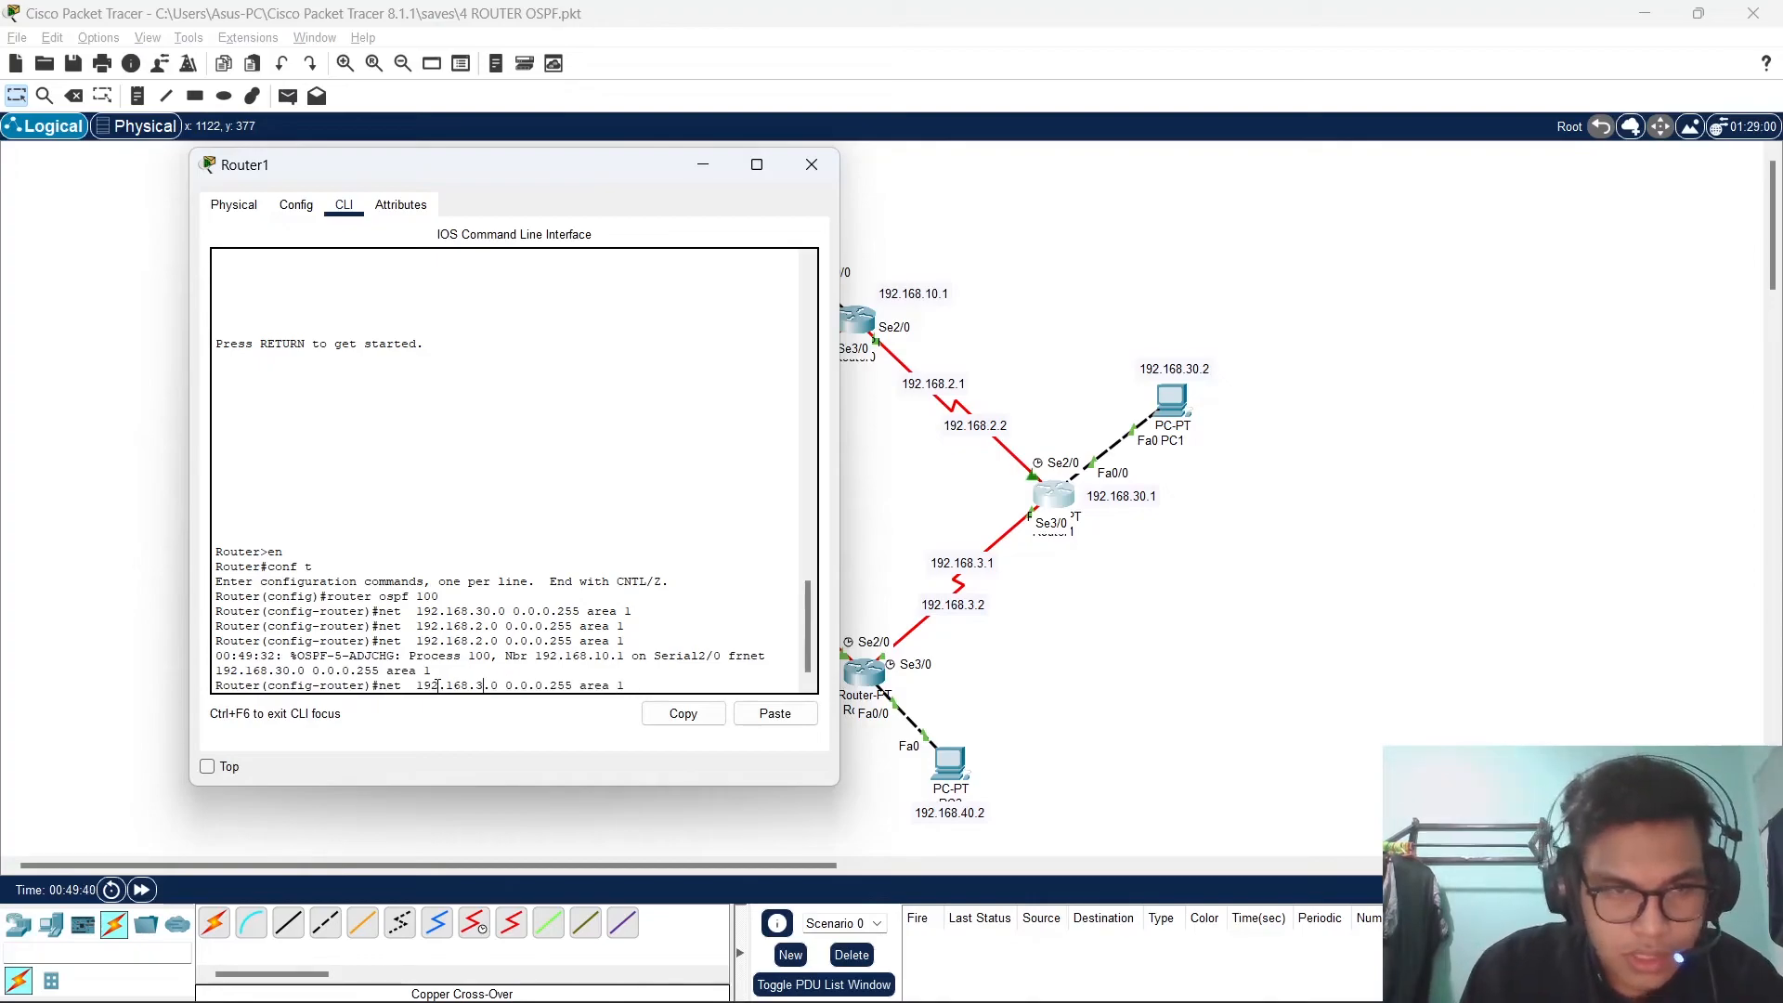
{"action": "key", "text": "Return"}
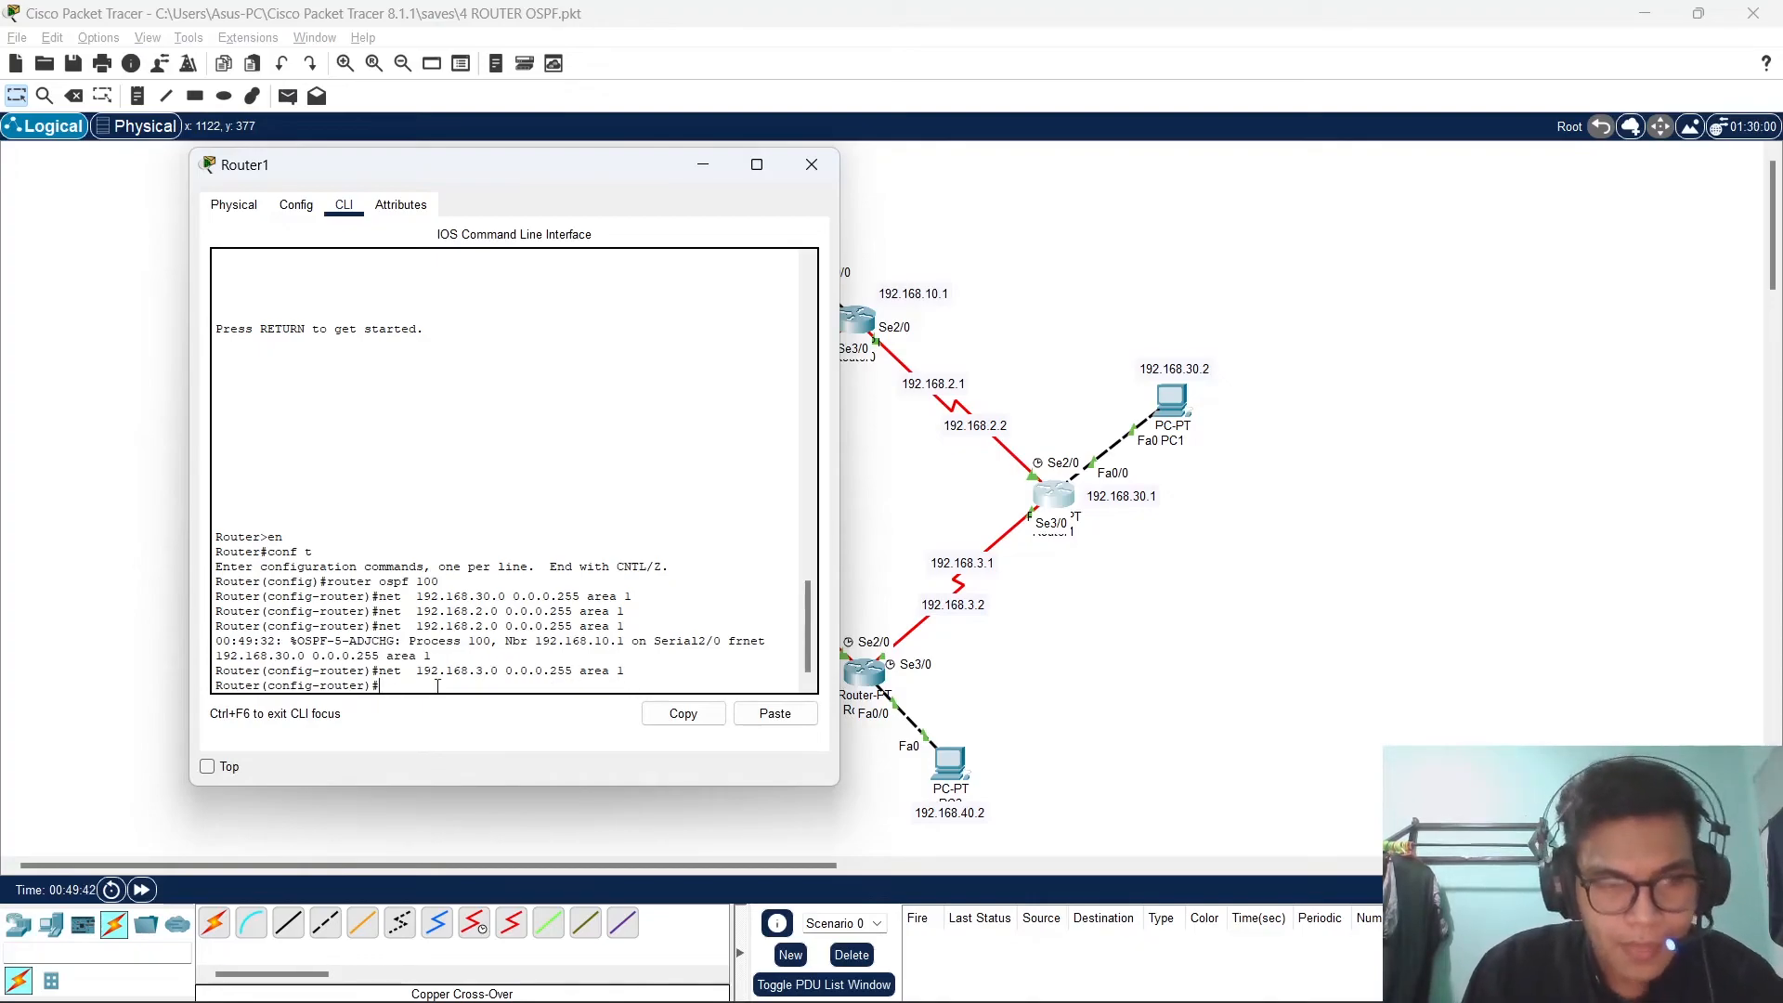
Leave Router1's configuration mode with end and close its window.
{"action": "type", "text": "end"}
{"action": "key", "text": "Return"}
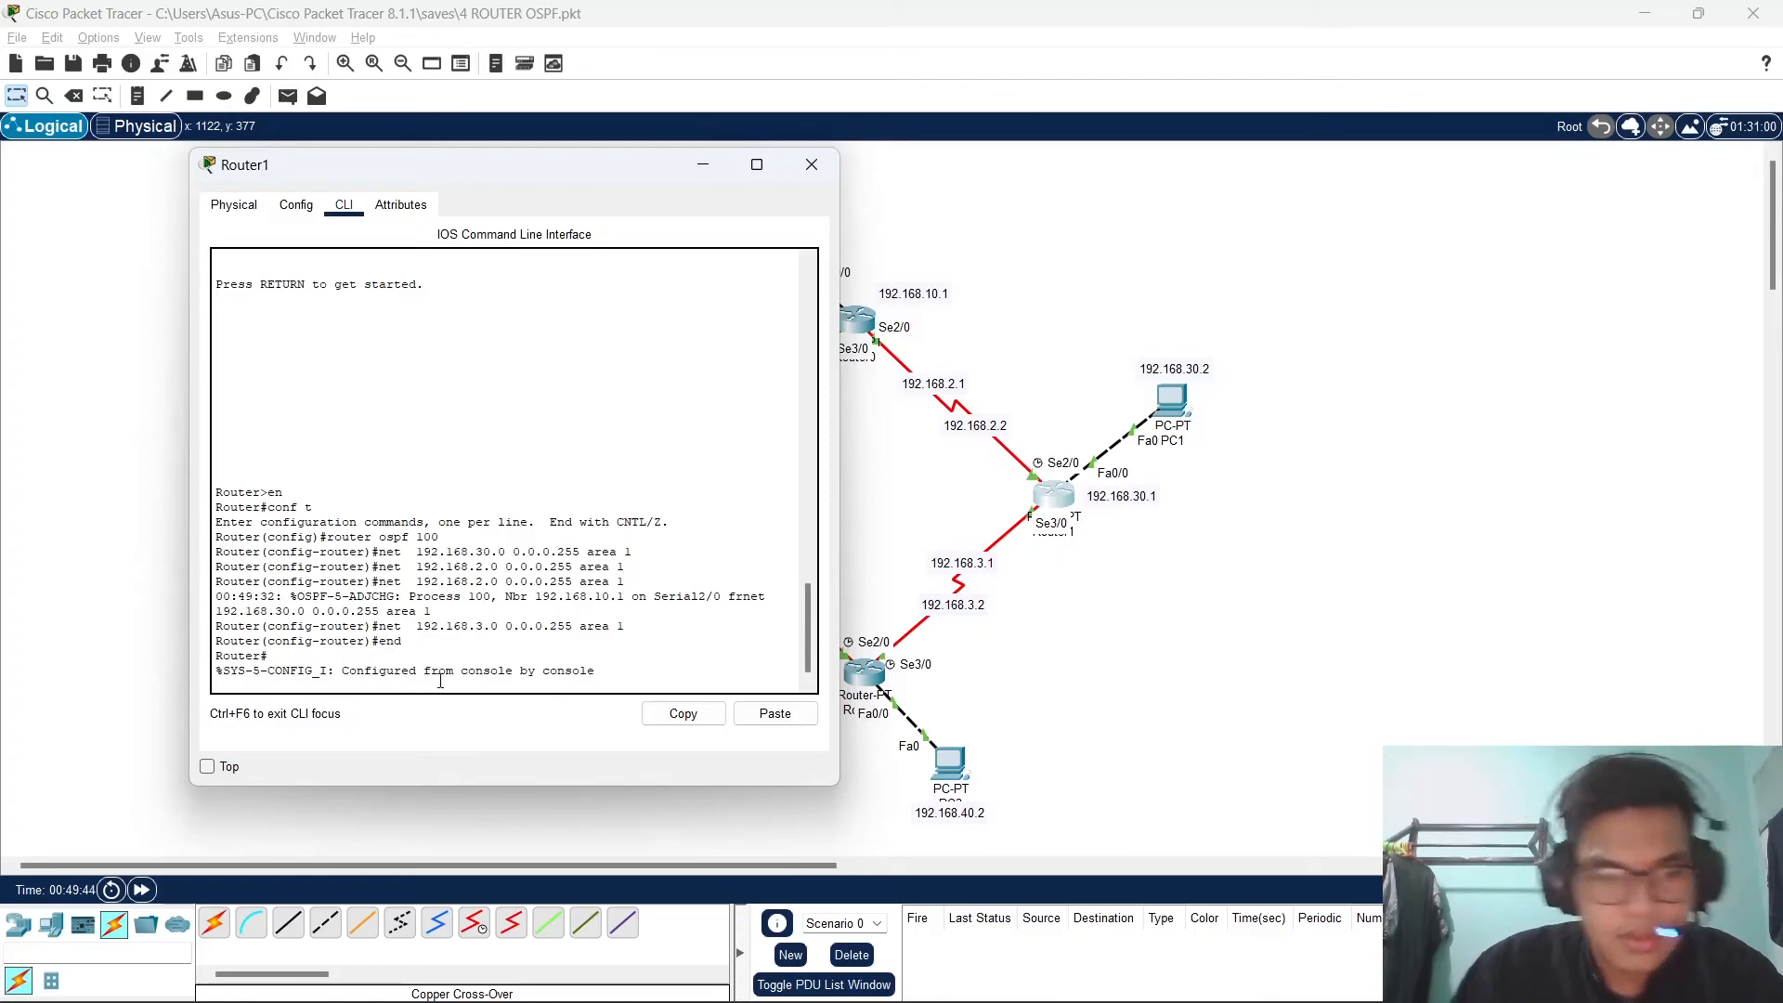
{"action": "key", "text": "Return"}
{"action": "left_click", "coordinate": [811, 165]}
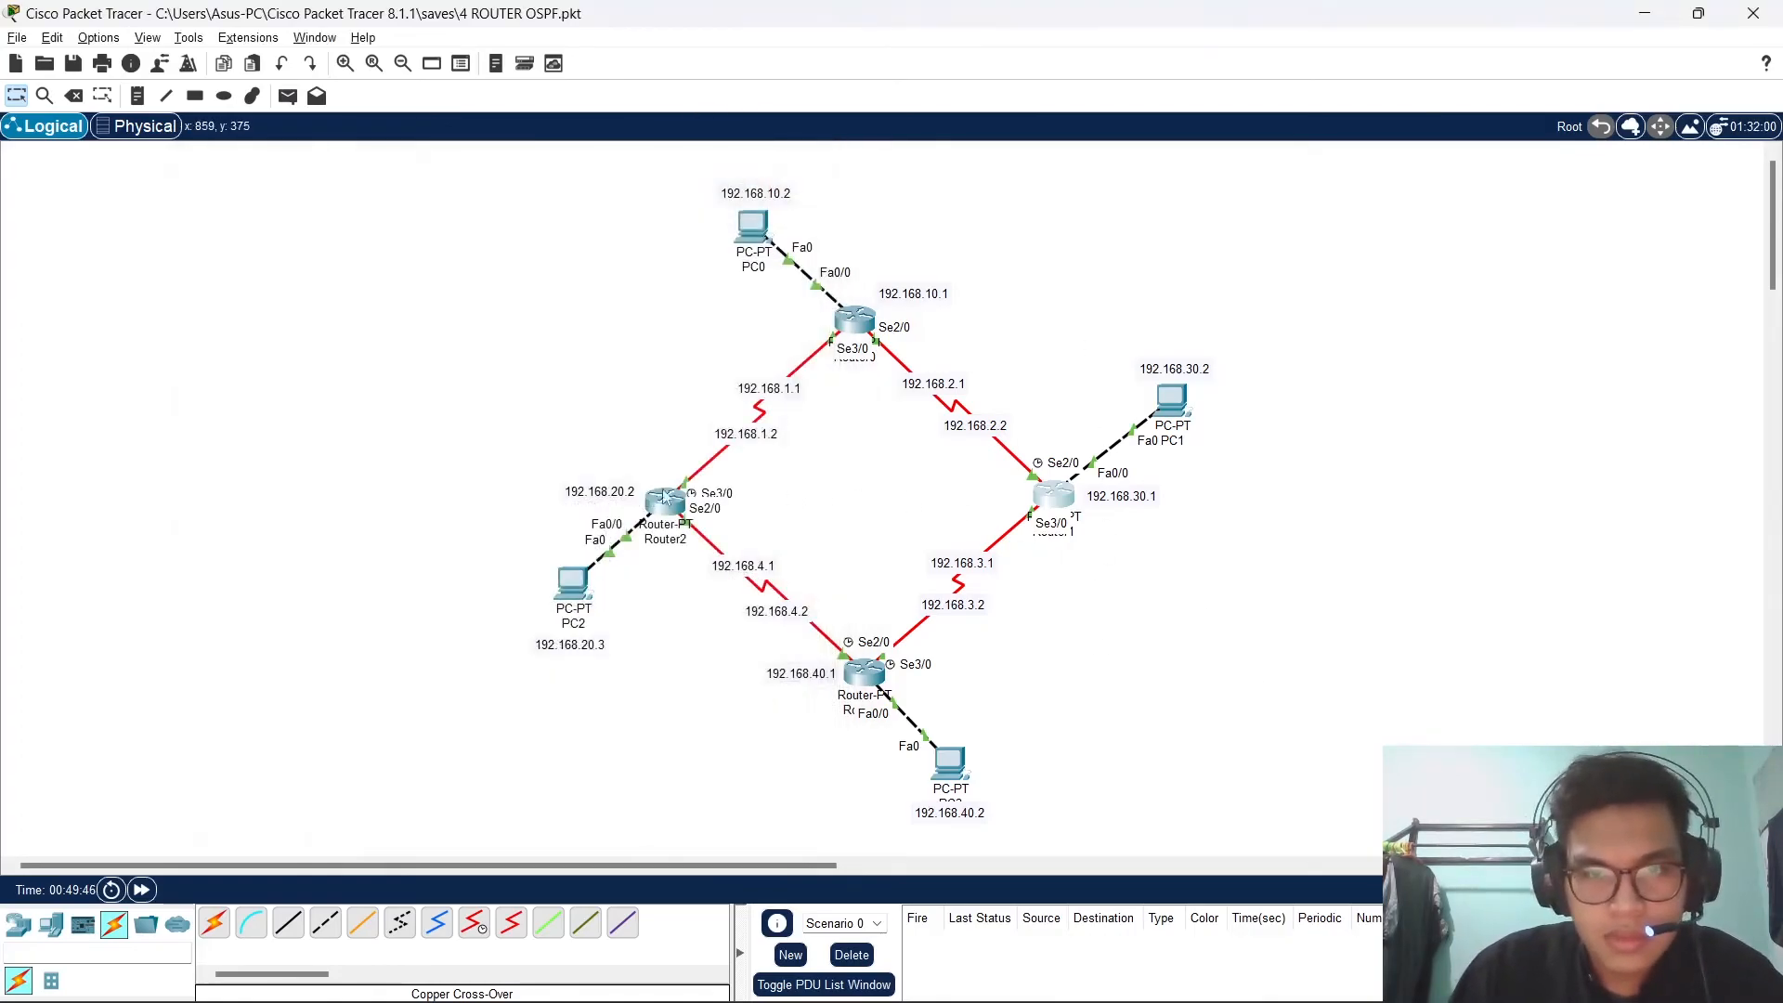
Open Router2's command line and enter global configuration mode with en and conf t.
{"action": "left_click", "coordinate": [665, 501]}
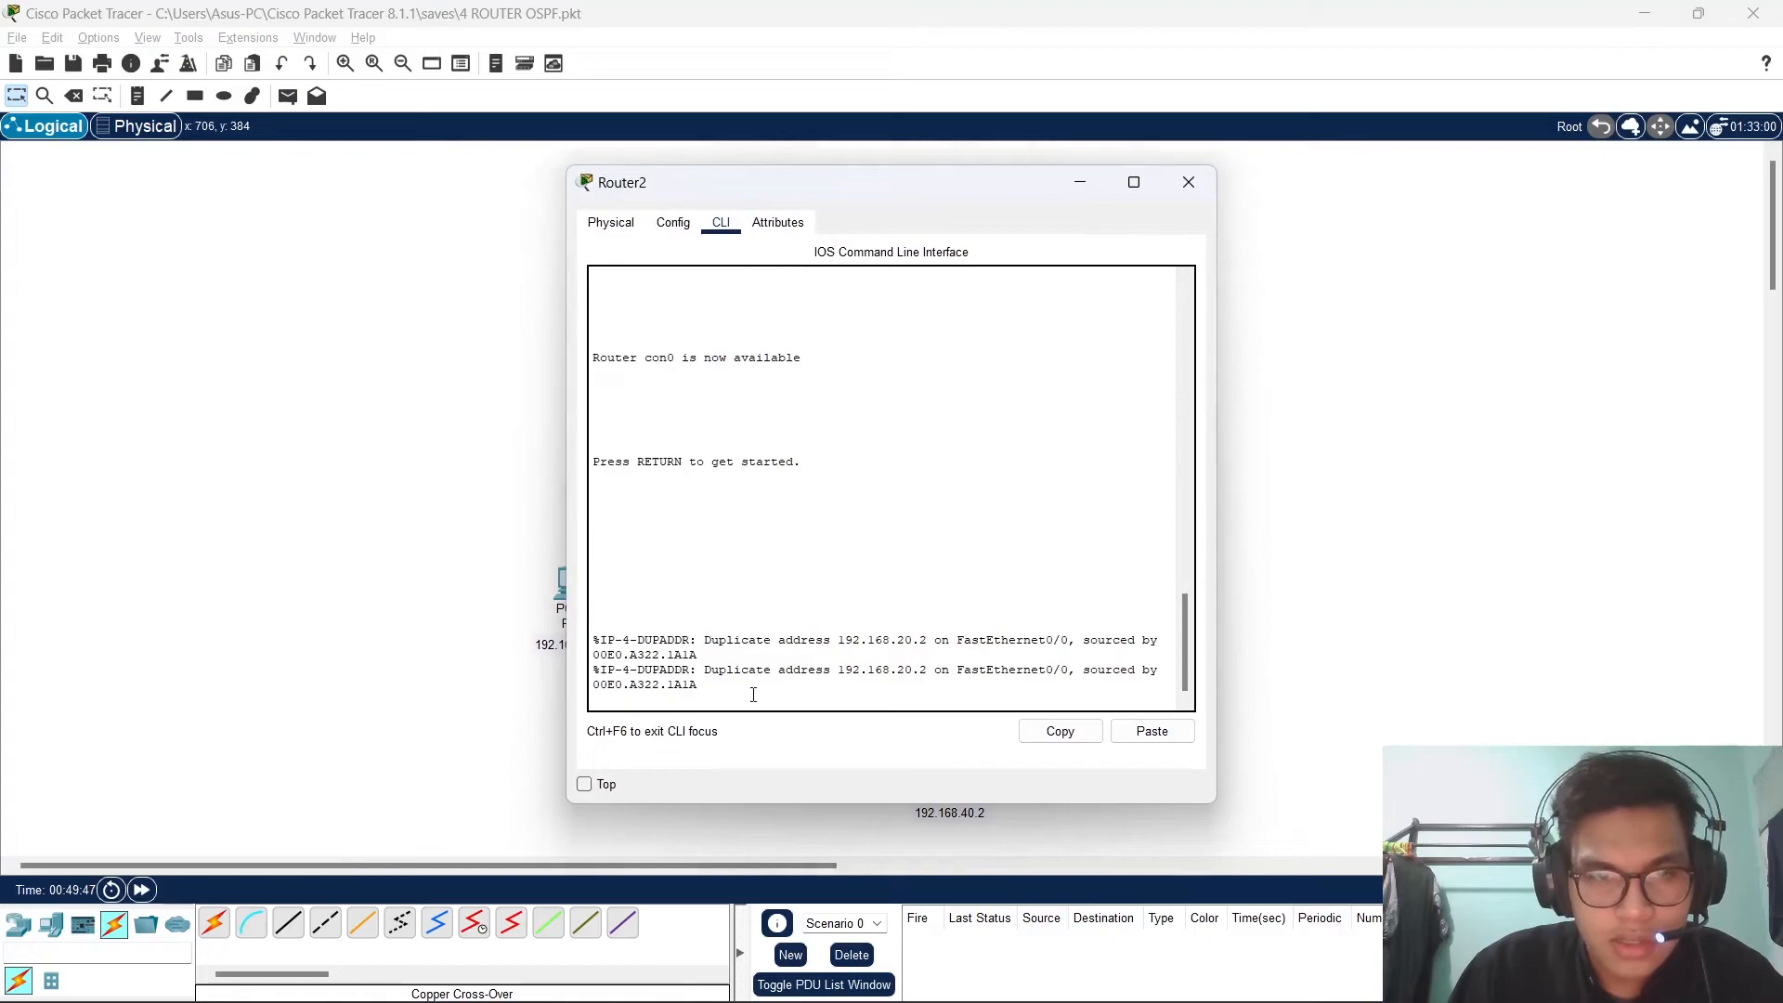
{"action": "key", "text": "Return"}
{"action": "type", "text": "en"}
{"action": "key", "text": "Return"}
{"action": "type", "text": "conf t"}
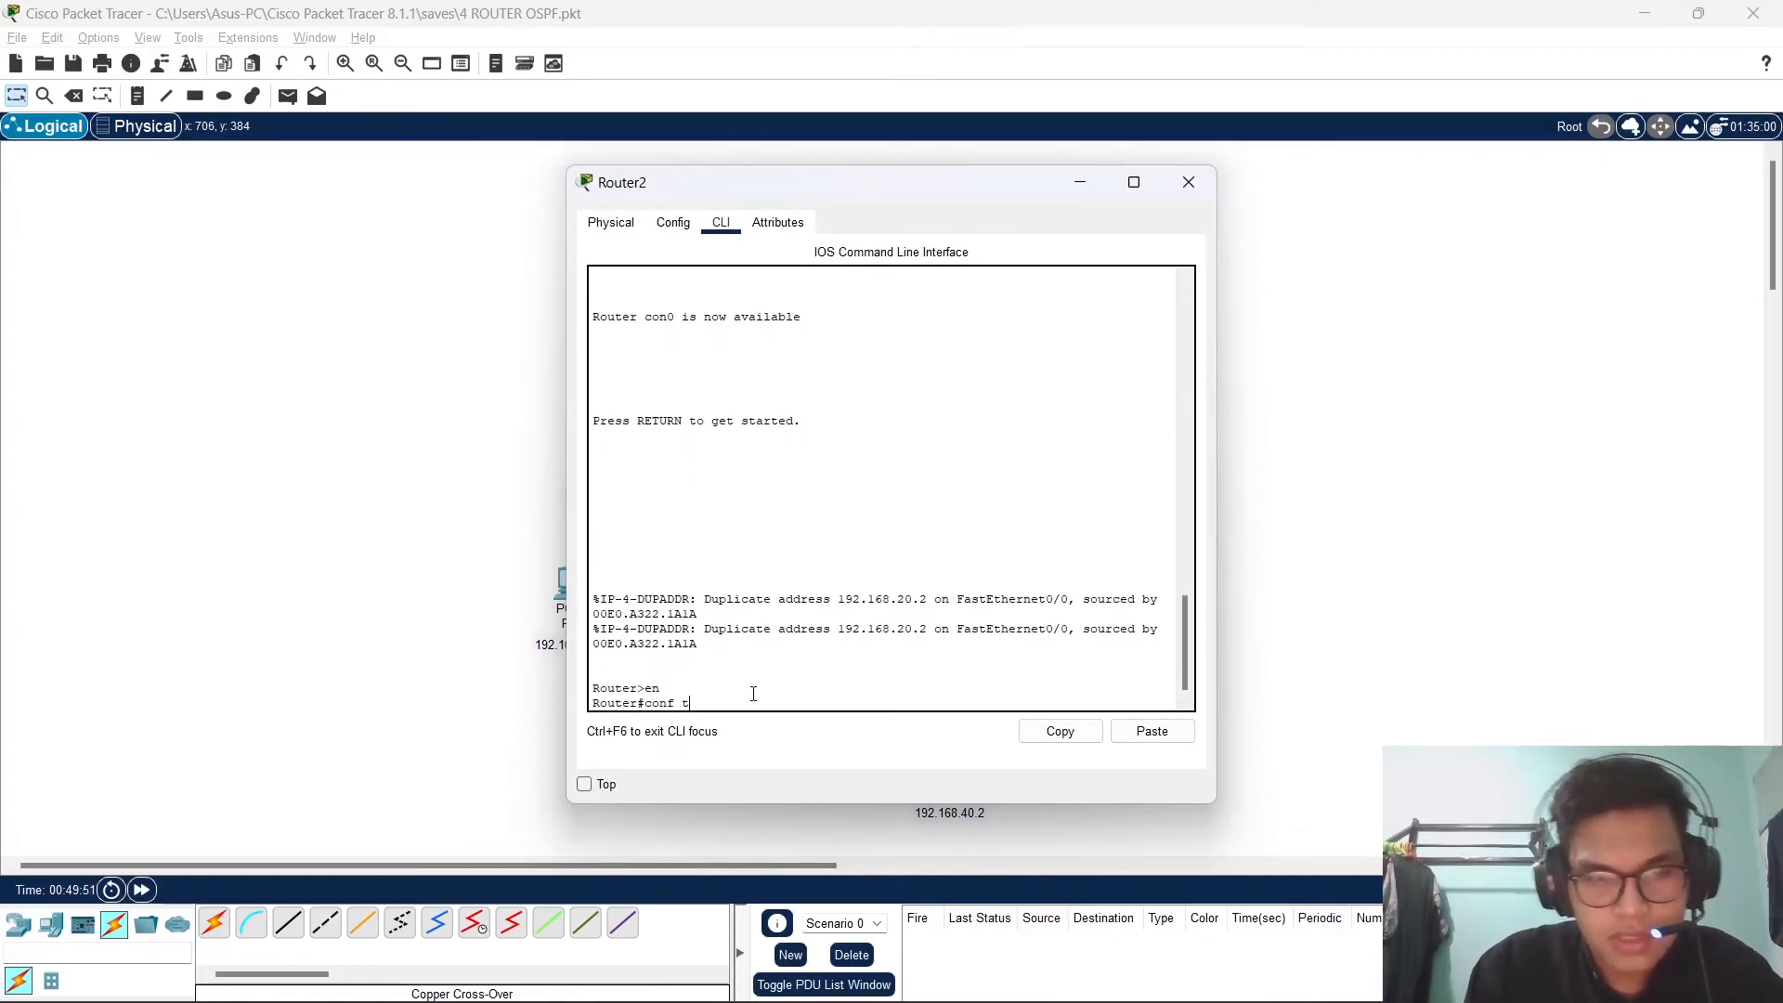
{"action": "key", "text": "Return"}
Start OSPF routing process 100 on Router2 with router ospf 100.
{"action": "type", "text": "router ospf"}
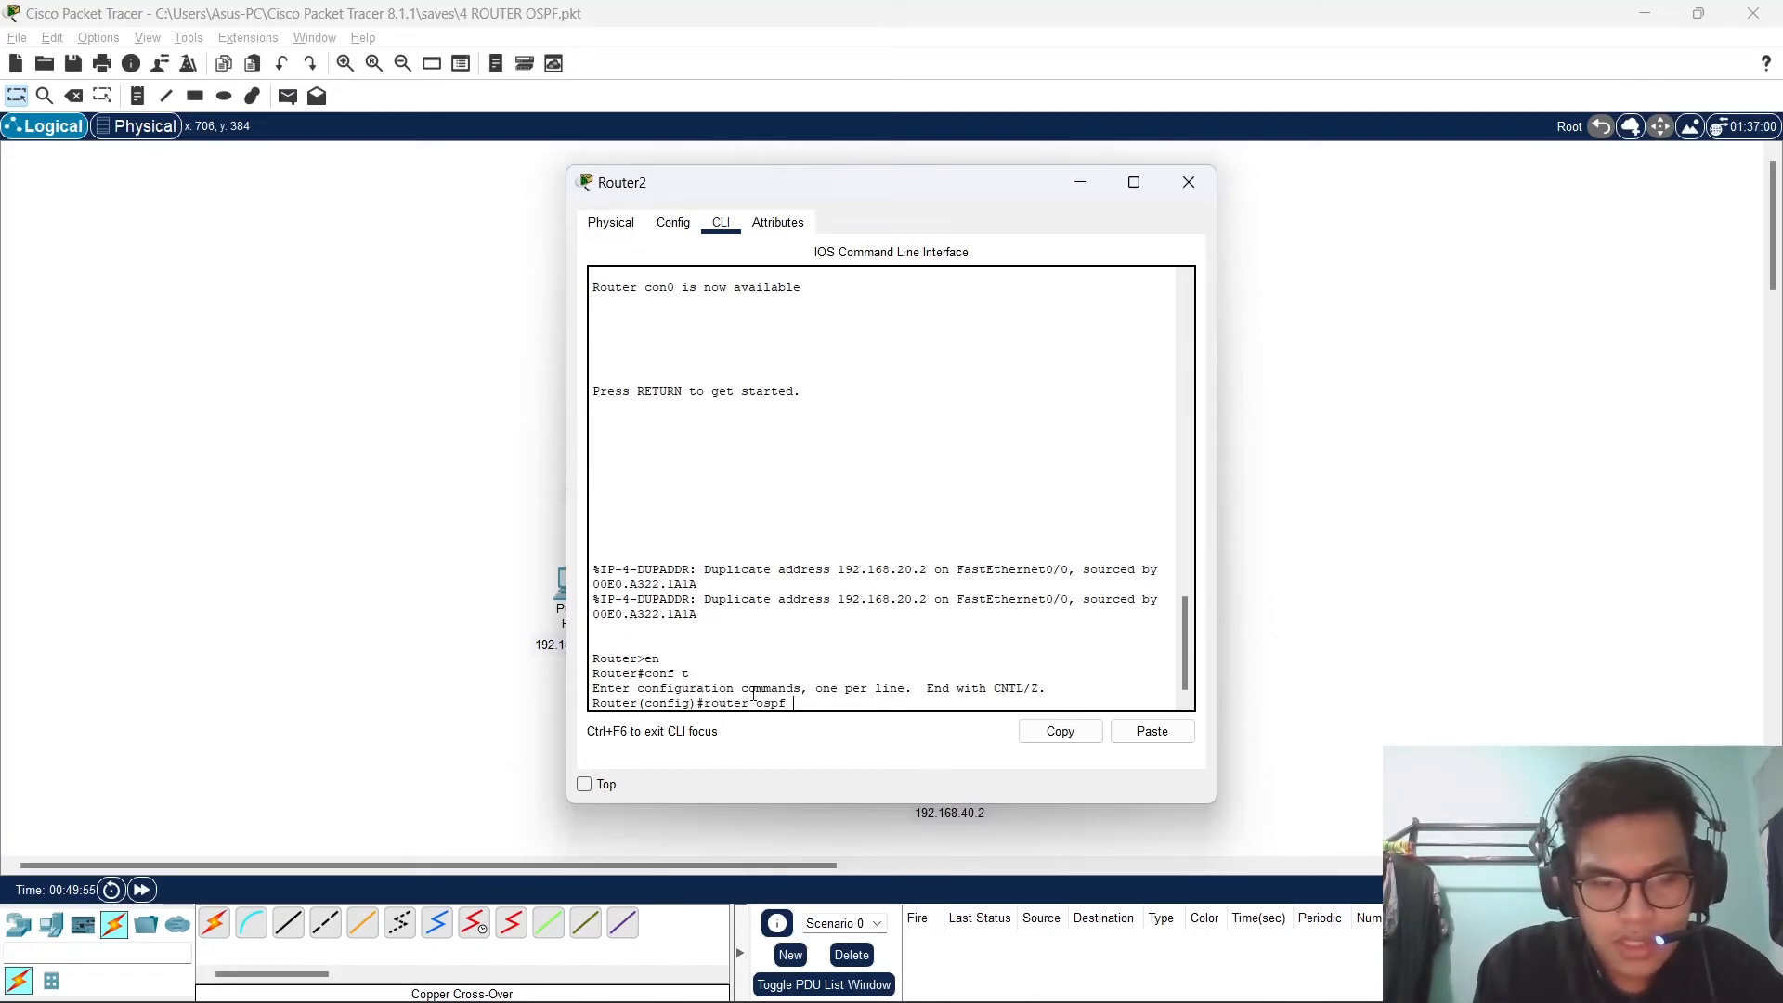
{"action": "type", "text": " 100"}
{"action": "key", "text": "Return"}
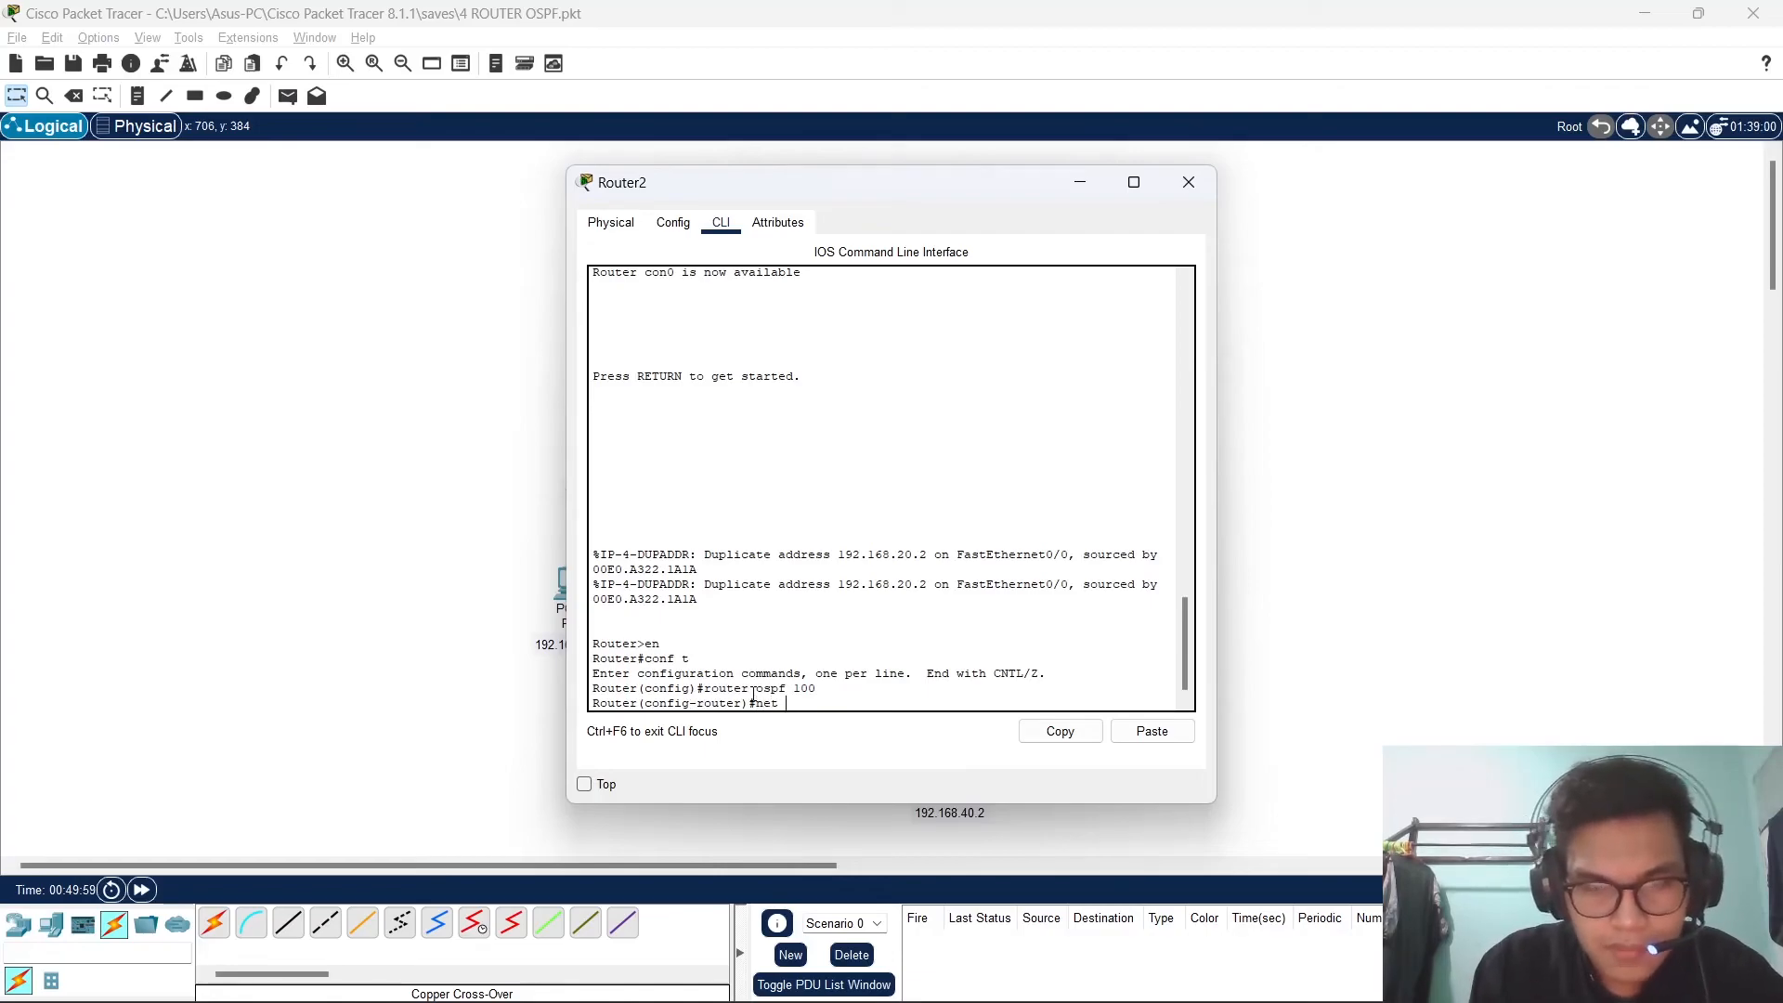
Move Router2's window off its part of the topology and advertise network 192.168.20.0 with wildcard 0.0.0.255 in area 1.
{"action": "left_click_drag", "start_coordinate": [903, 185], "coordinate": [1268, 196]}
{"action": "type", "text": "net "}
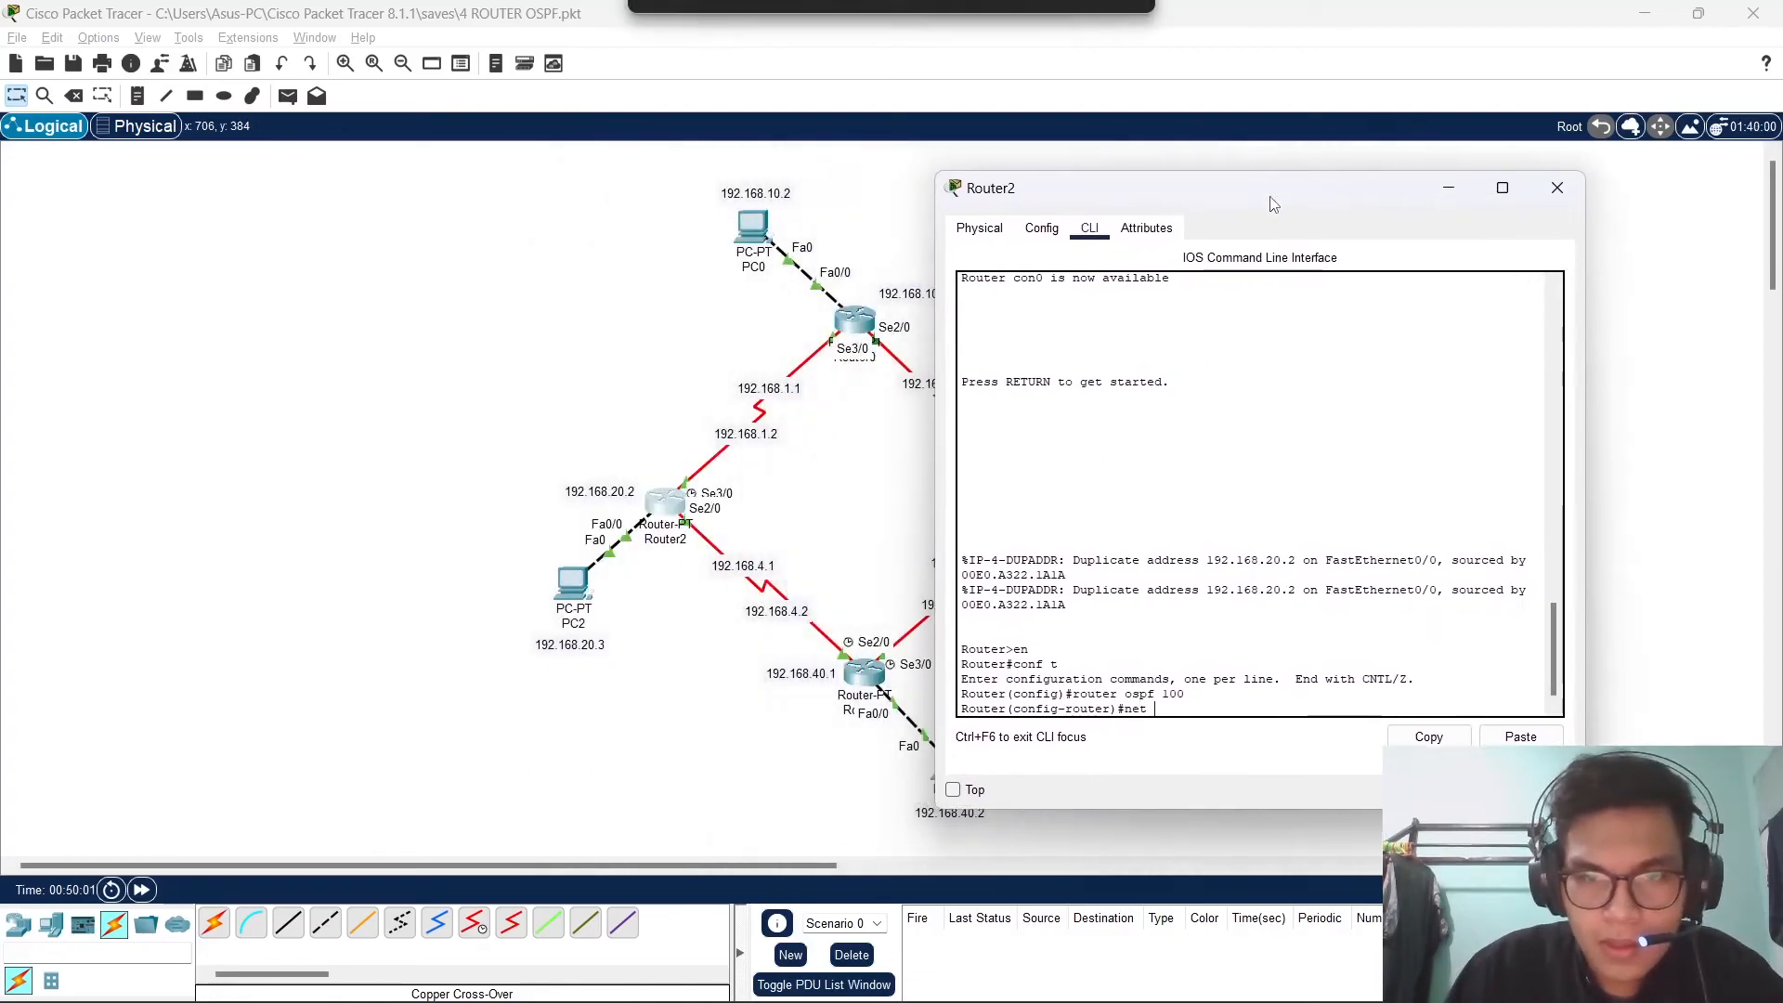
{"action": "type", "text": "192.168."}
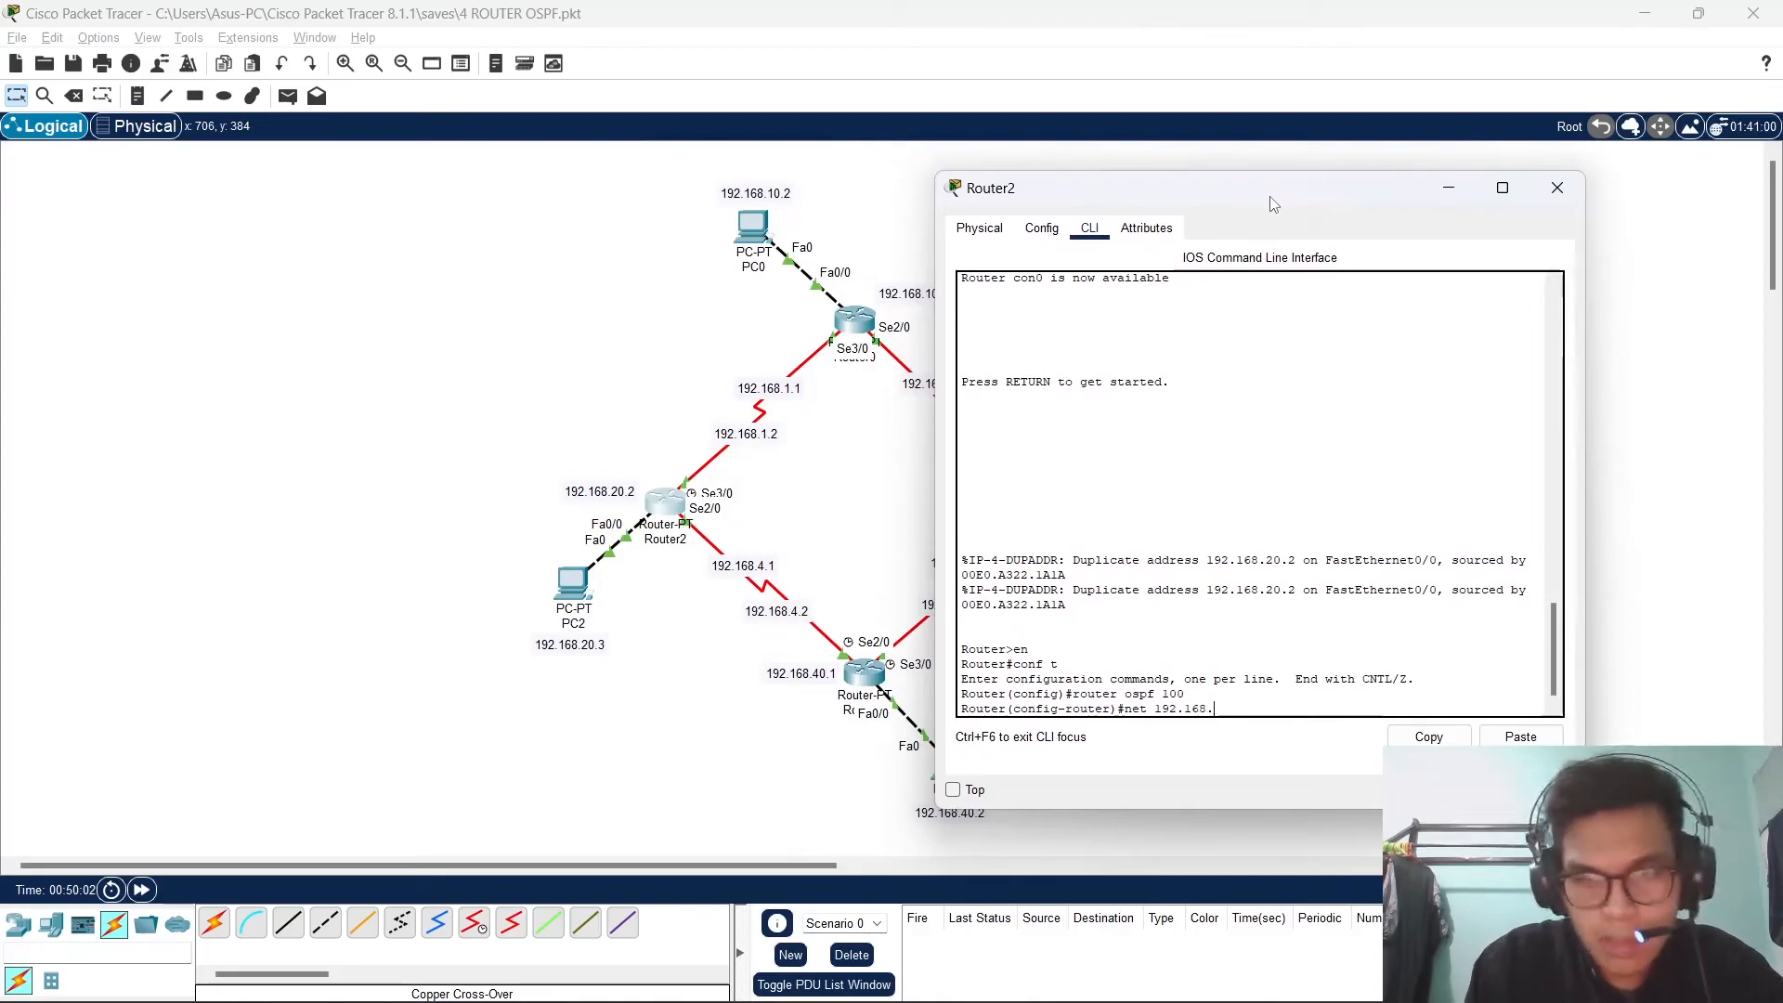
{"action": "type", "text": "20.0"}
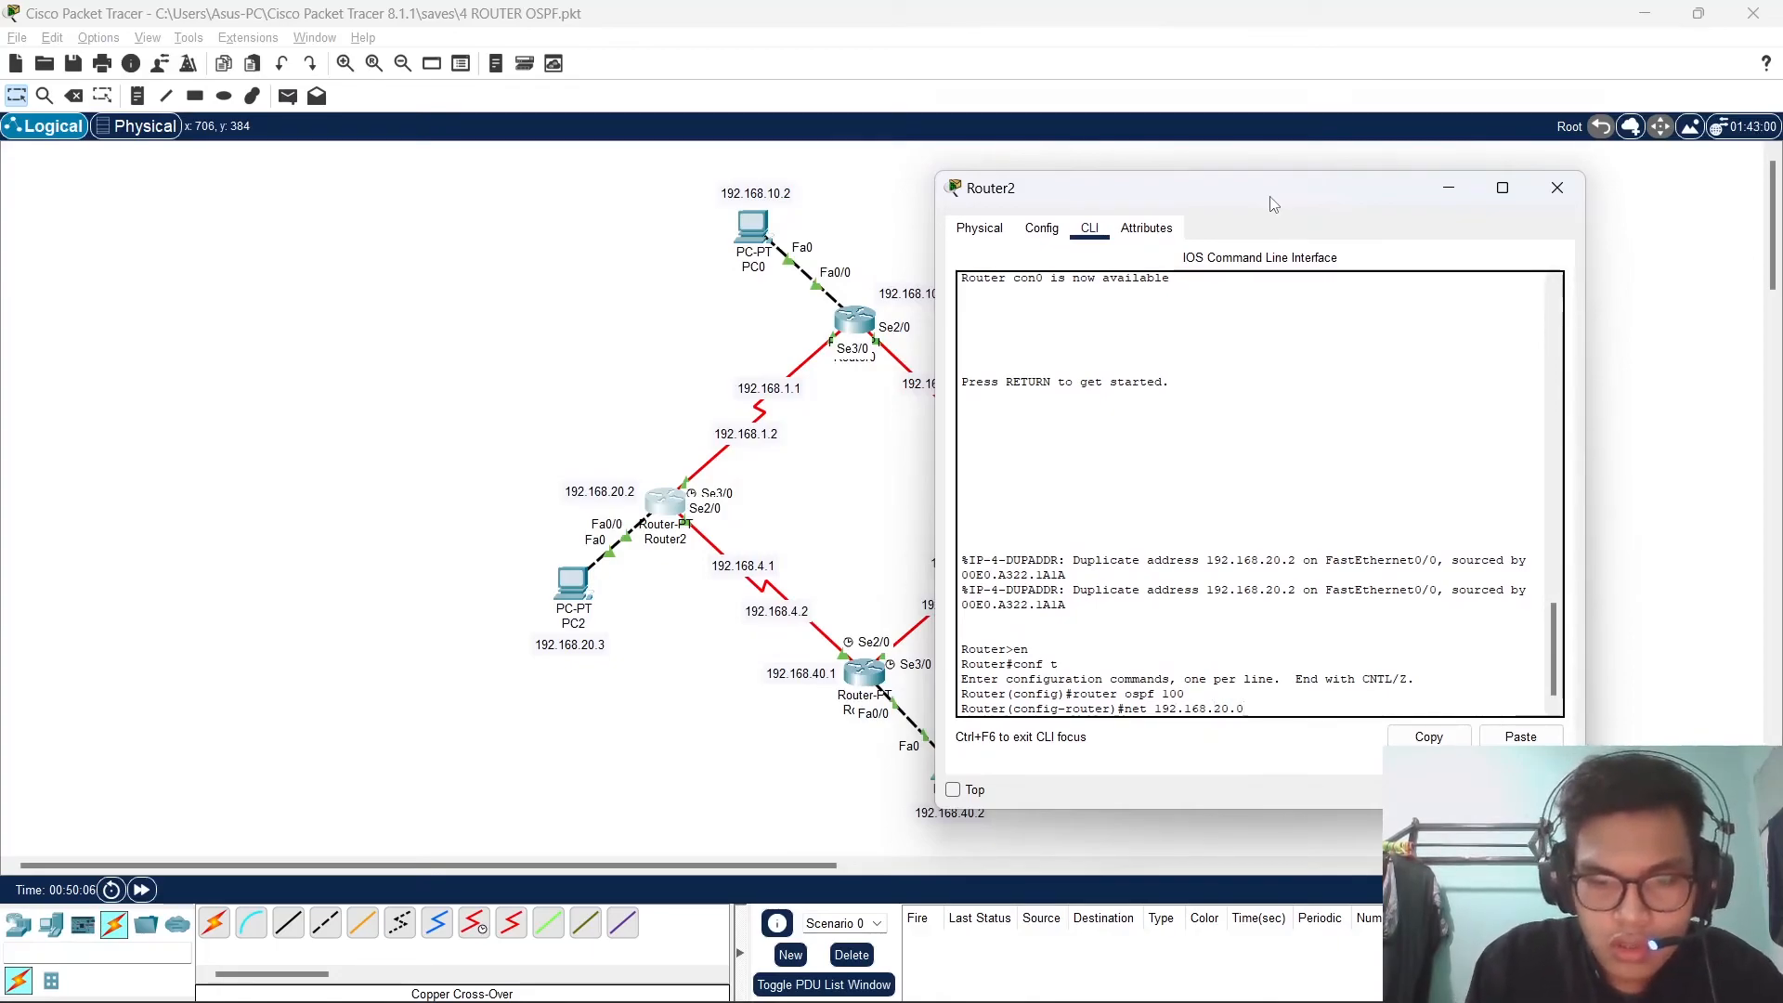
{"action": "type", "text": "2"}
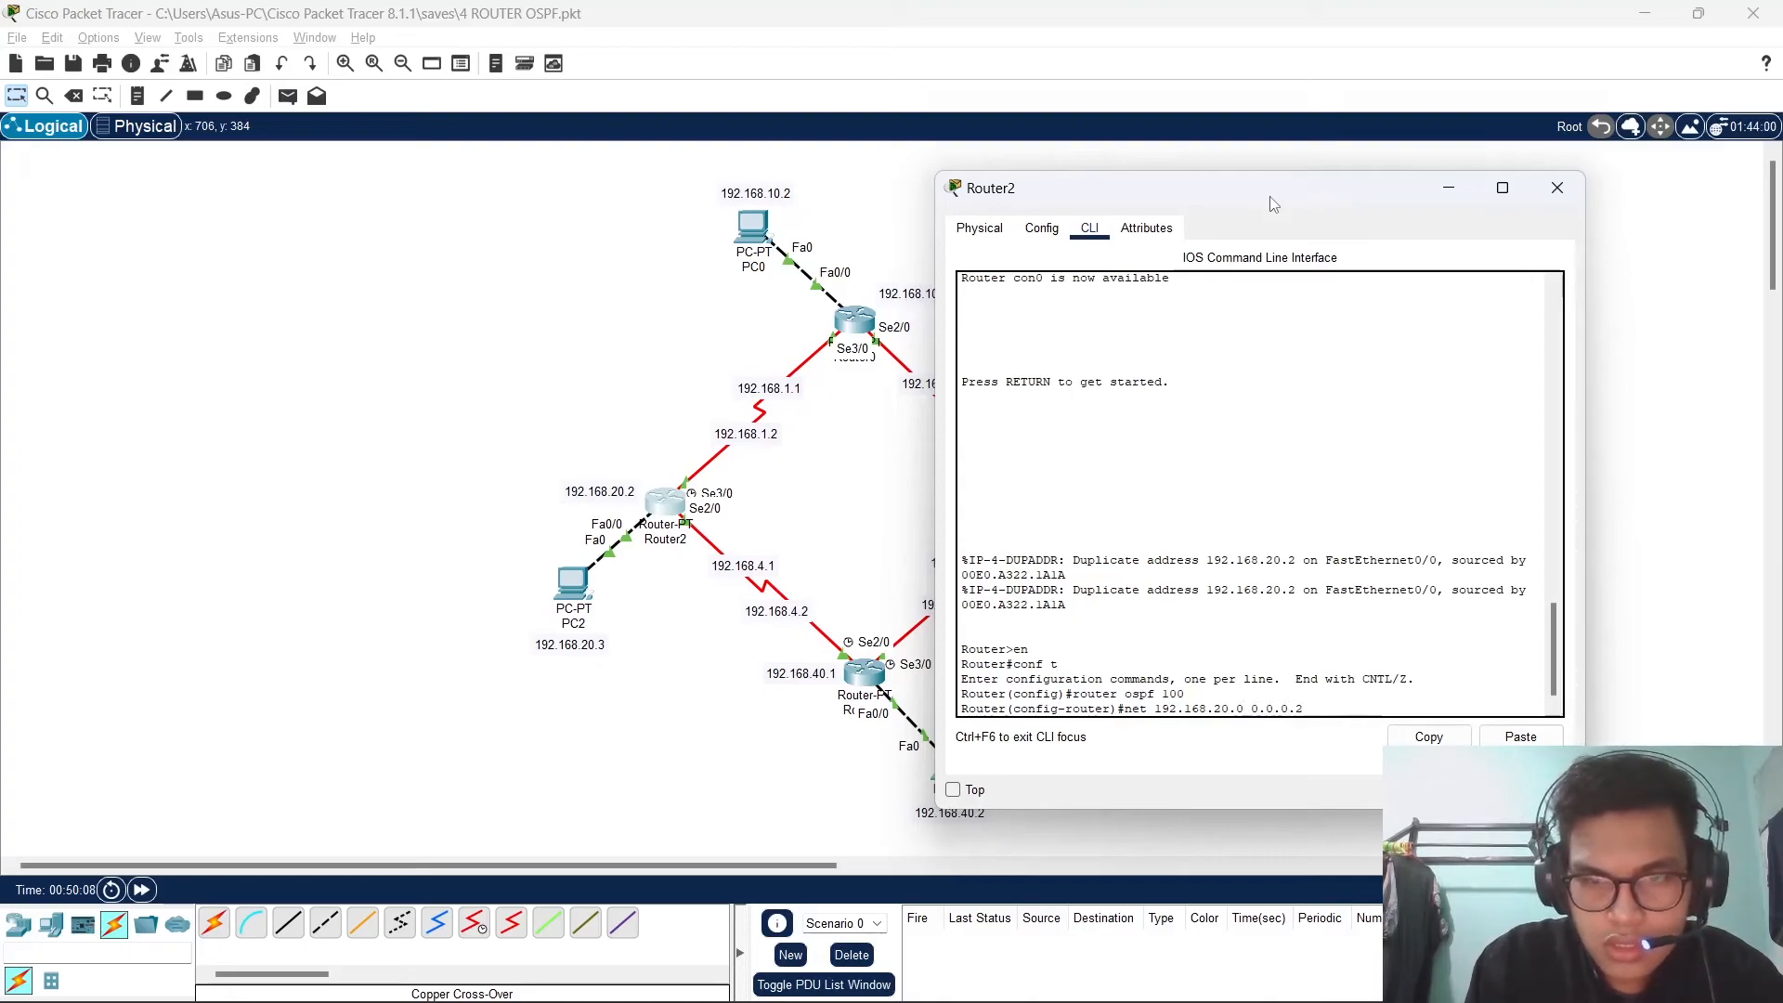
{"action": "type", "text": "55 area"}
{"action": "key", "text": "Return"}
Recall the last network command on Router2 and change it to advertise 192.168.1.0 with wildcard 0.0.0.255 in area 1.
{"action": "key", "text": "Up"}
{"action": "key", "text": "Left"}
{"action": "key", "text": "Left"}
{"action": "key", "text": "Left"}
{"action": "key", "text": "Left"}
{"action": "key", "text": "Left"}
{"action": "key", "text": "Left"}
{"action": "key", "text": "Left"}
{"action": "key", "text": "Left"}
{"action": "key", "text": "Left"}
{"action": "key", "text": "Left"}
{"action": "key", "text": "Left"}
{"action": "key", "text": "Left"}
{"action": "key", "text": "Left"}
{"action": "key", "text": "Left"}
{"action": "key", "text": "Left"}
{"action": "key", "text": "Left"}
{"action": "key", "text": "Left"}
{"action": "key", "text": "Left"}
{"action": "key", "text": "Left"}
{"action": "key", "text": "Left"}
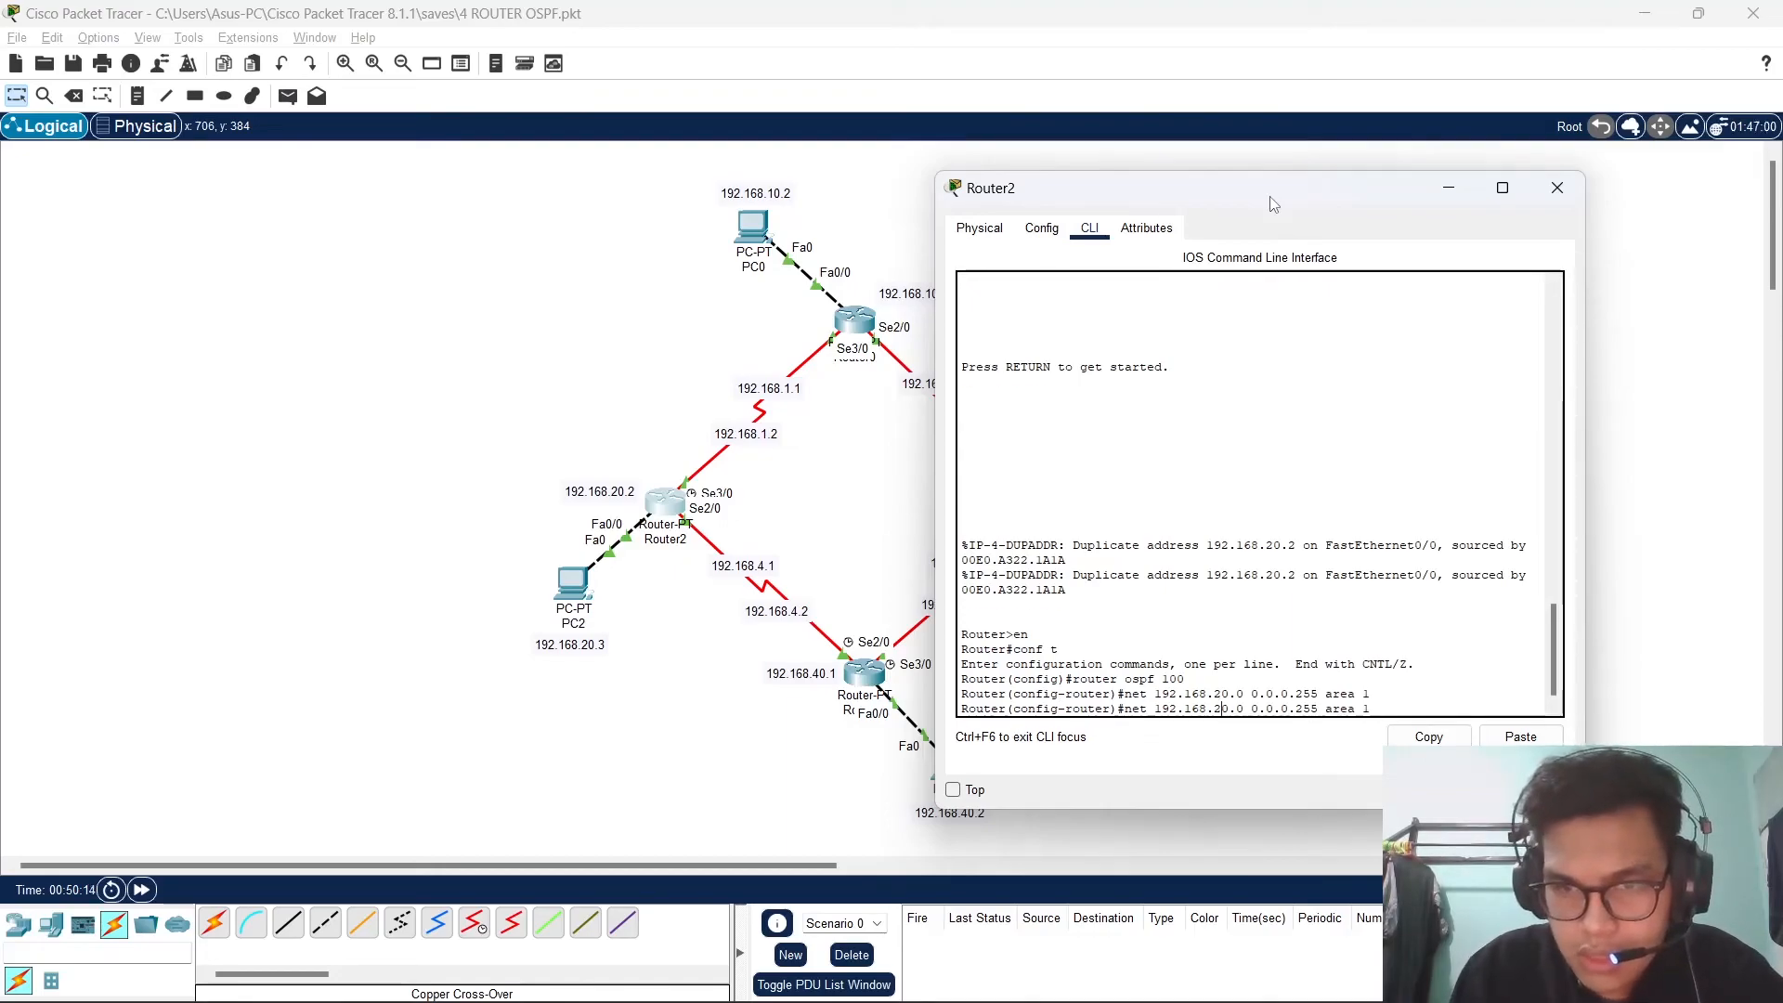
{"action": "key", "text": "BackSpace"}
{"action": "key", "text": "BackSpace"}
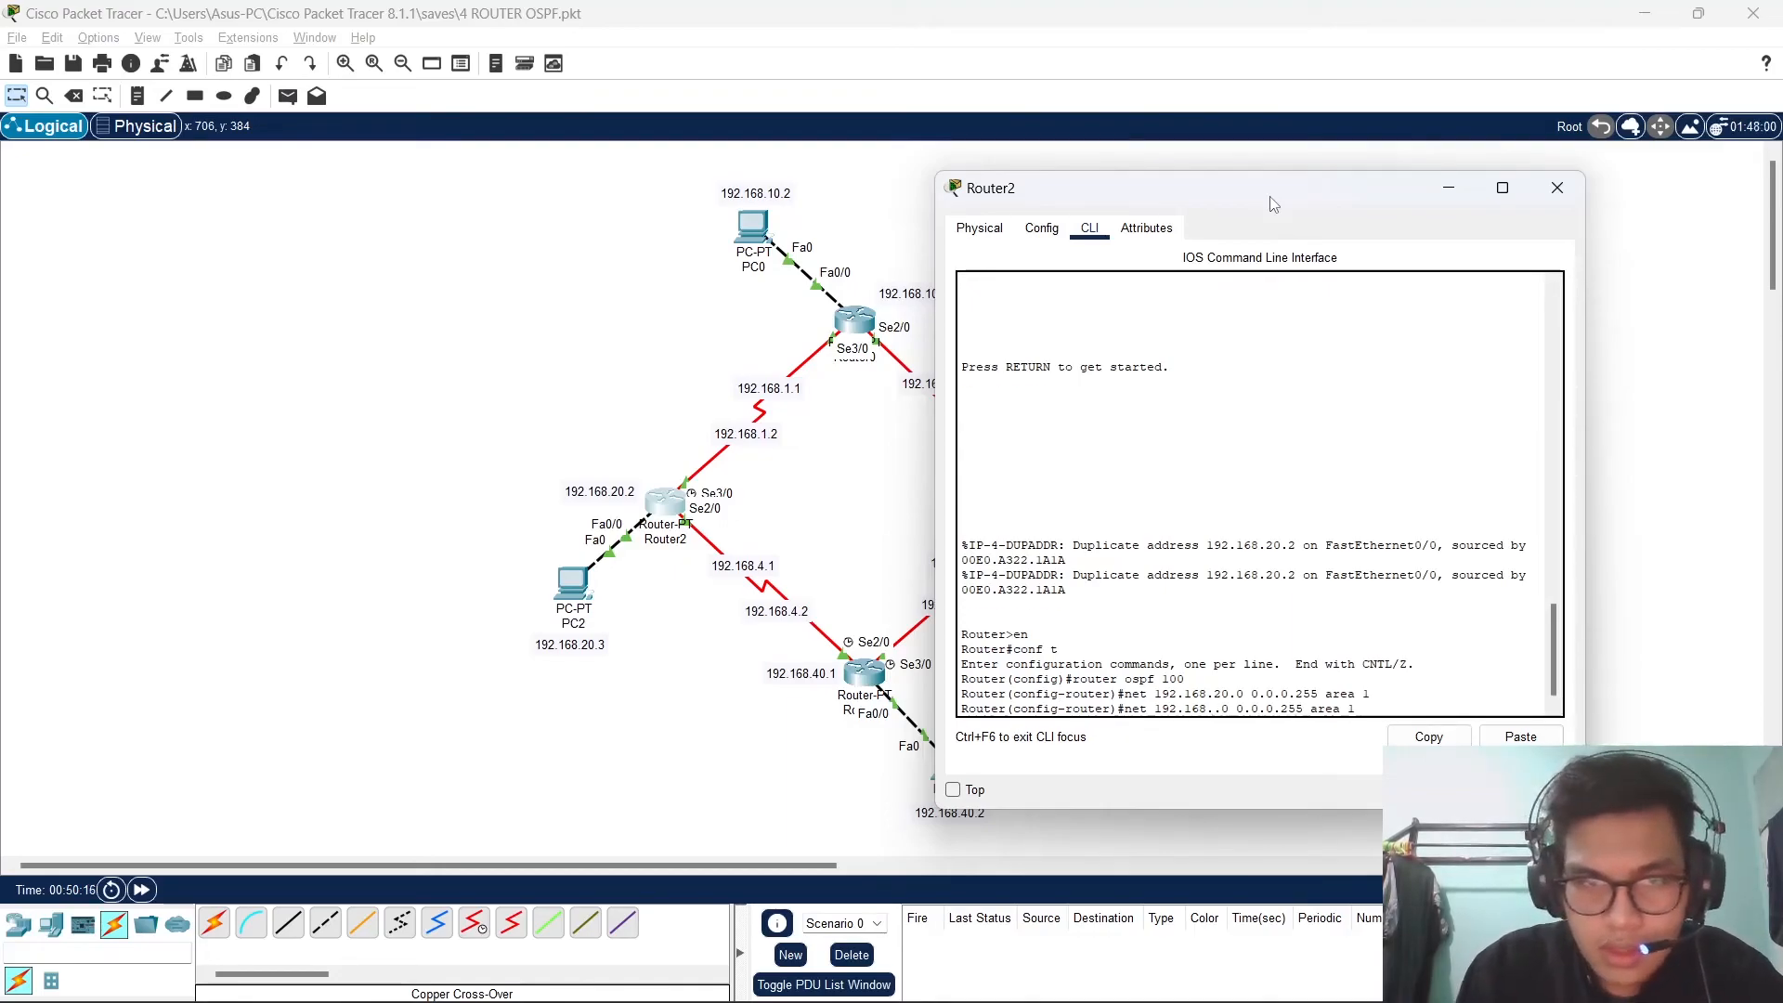
{"action": "type", "text": "1"}
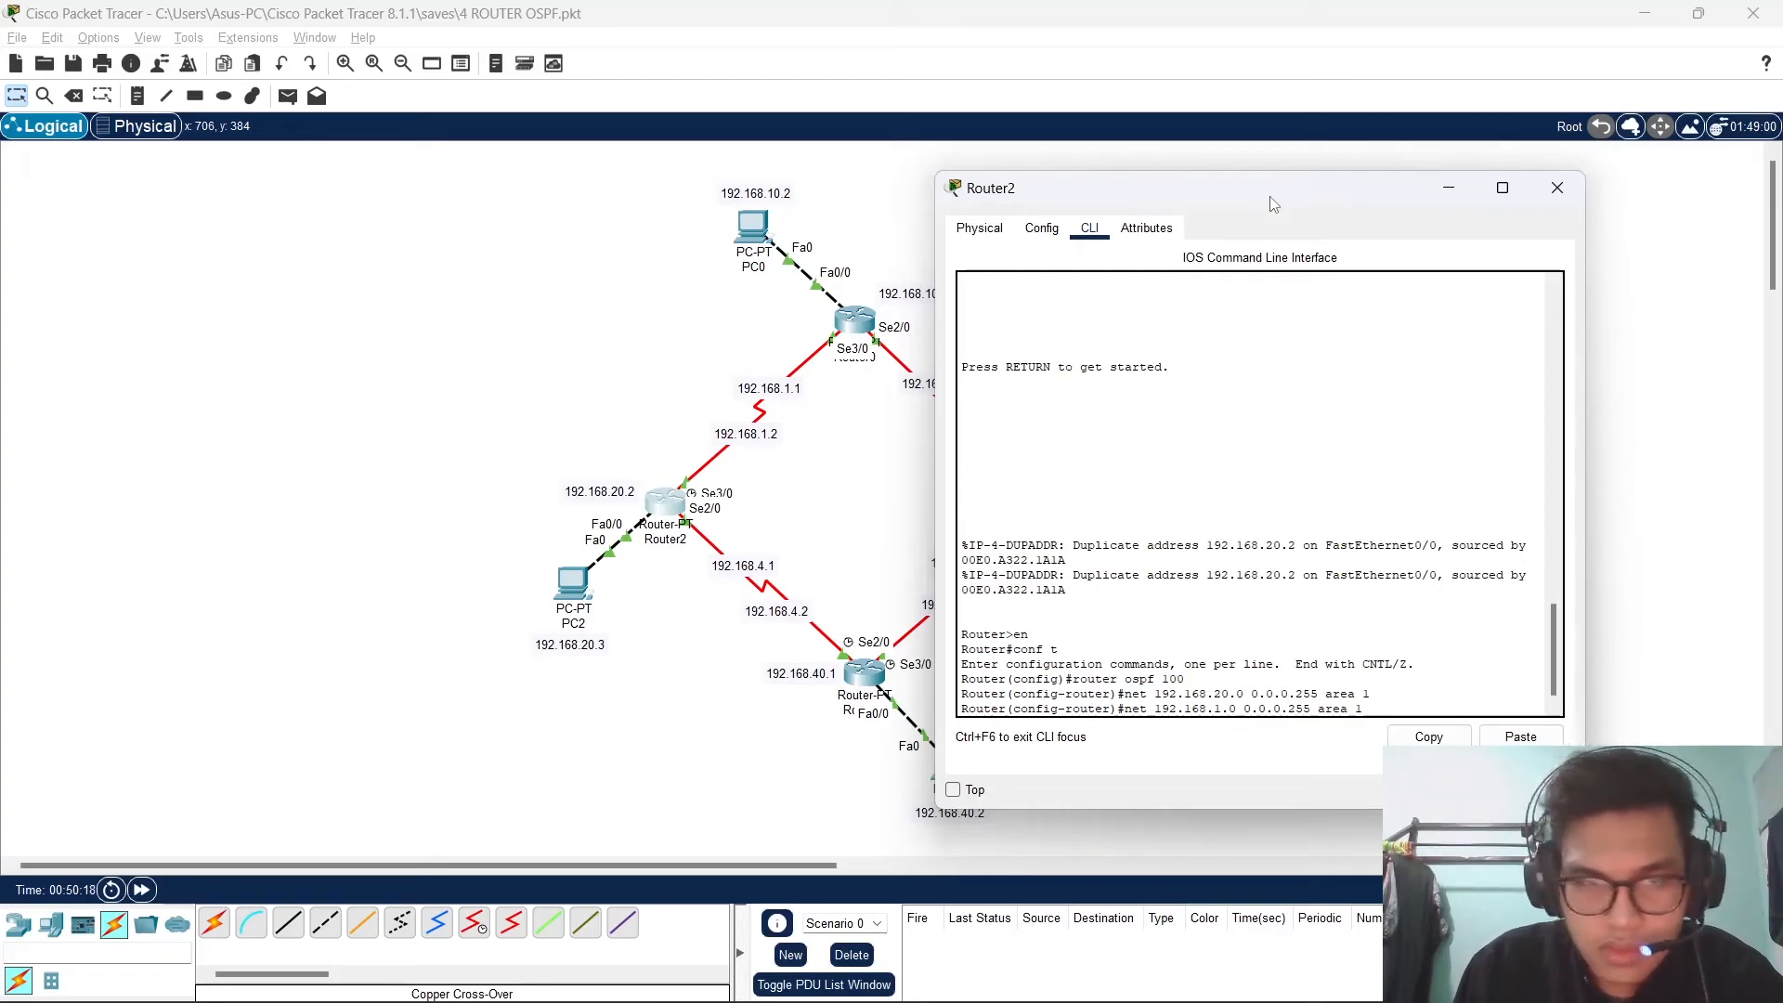
{"action": "key", "text": "Return"}
Advertise network 192.168.4.0 with wildcard 0.0.0.255 in area 1 on Router2 by reusing the previous network command.
{"action": "key", "text": "Up"}
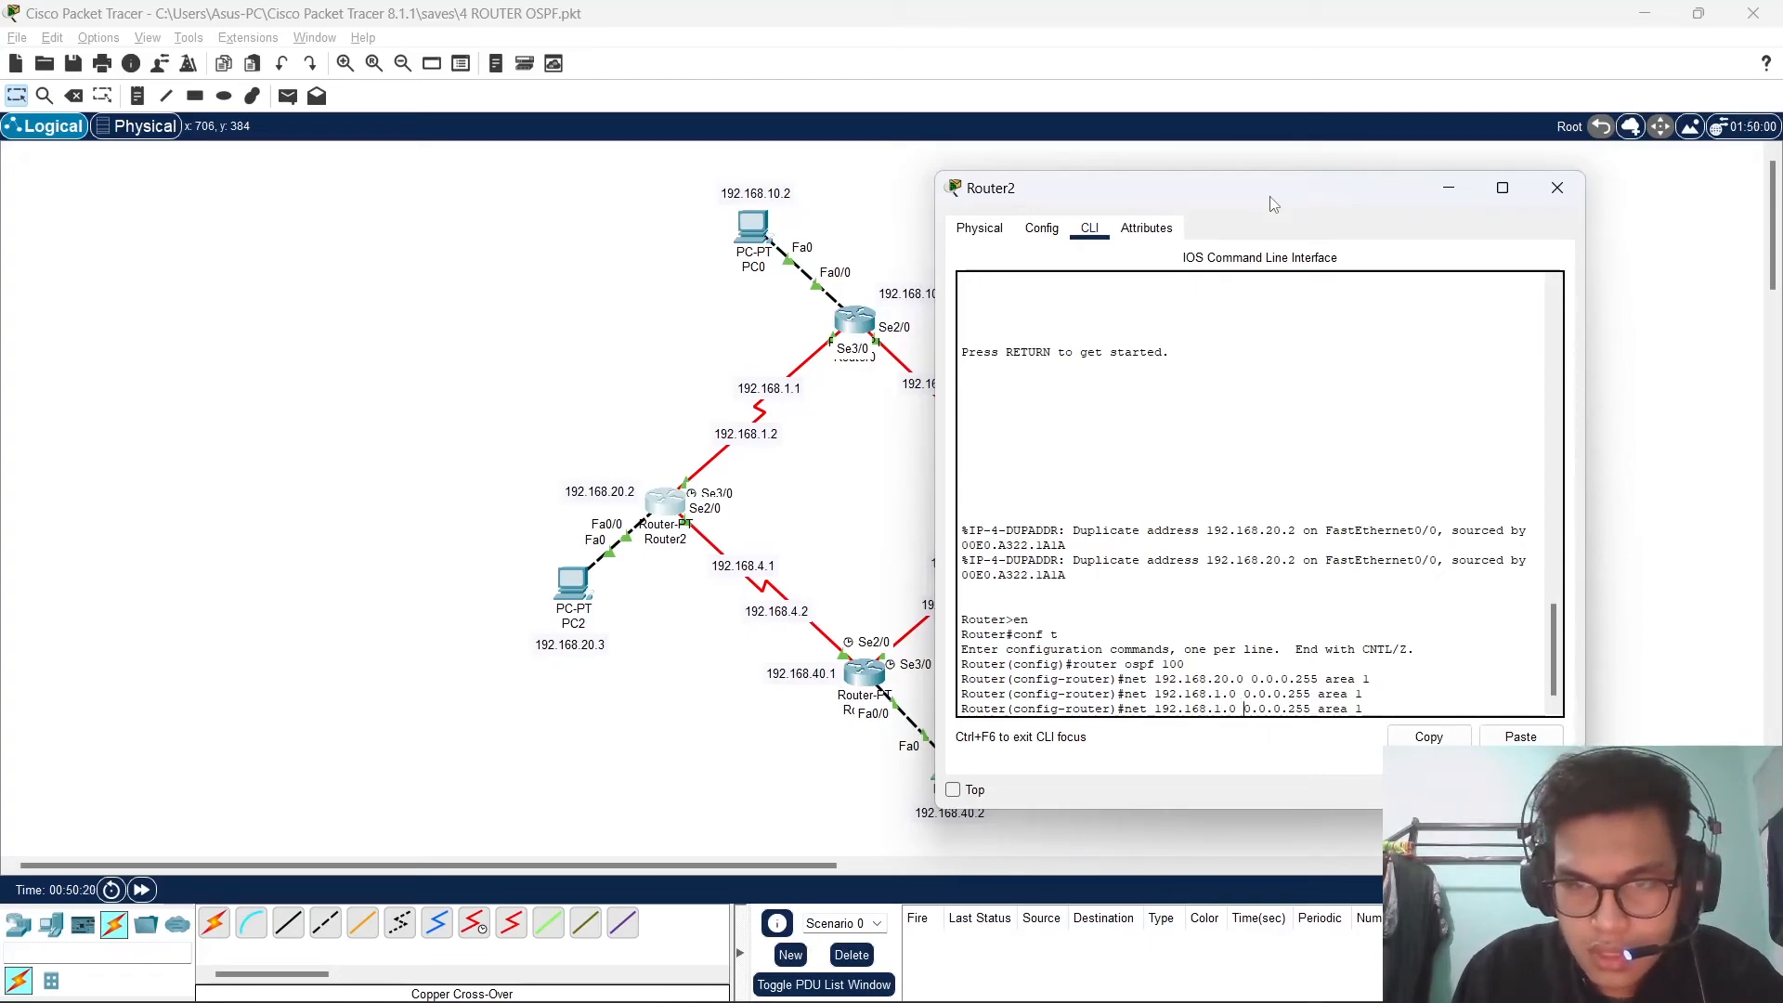
{"action": "key", "text": "BackSpace"}
{"action": "type", "text": "4"}
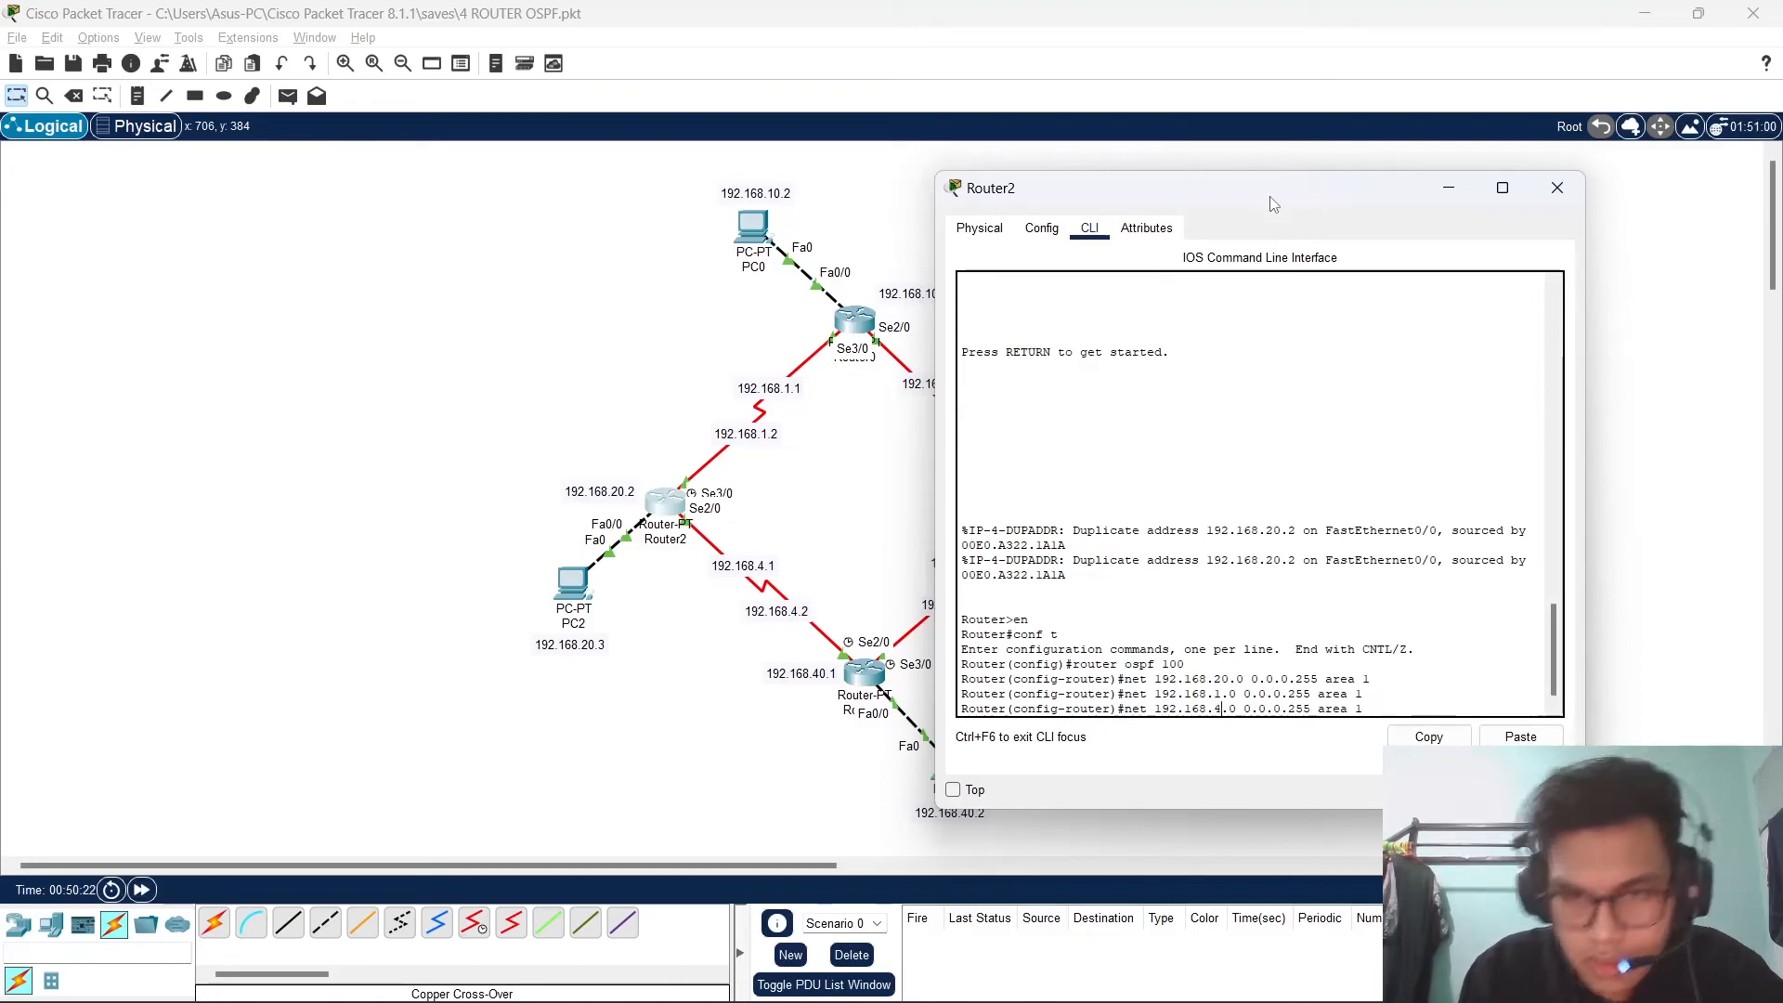
{"action": "key", "text": "Return"}
Leave Router2's configuration mode with end and close its window.
{"action": "type", "text": "end"}
{"action": "key", "text": "Return"}
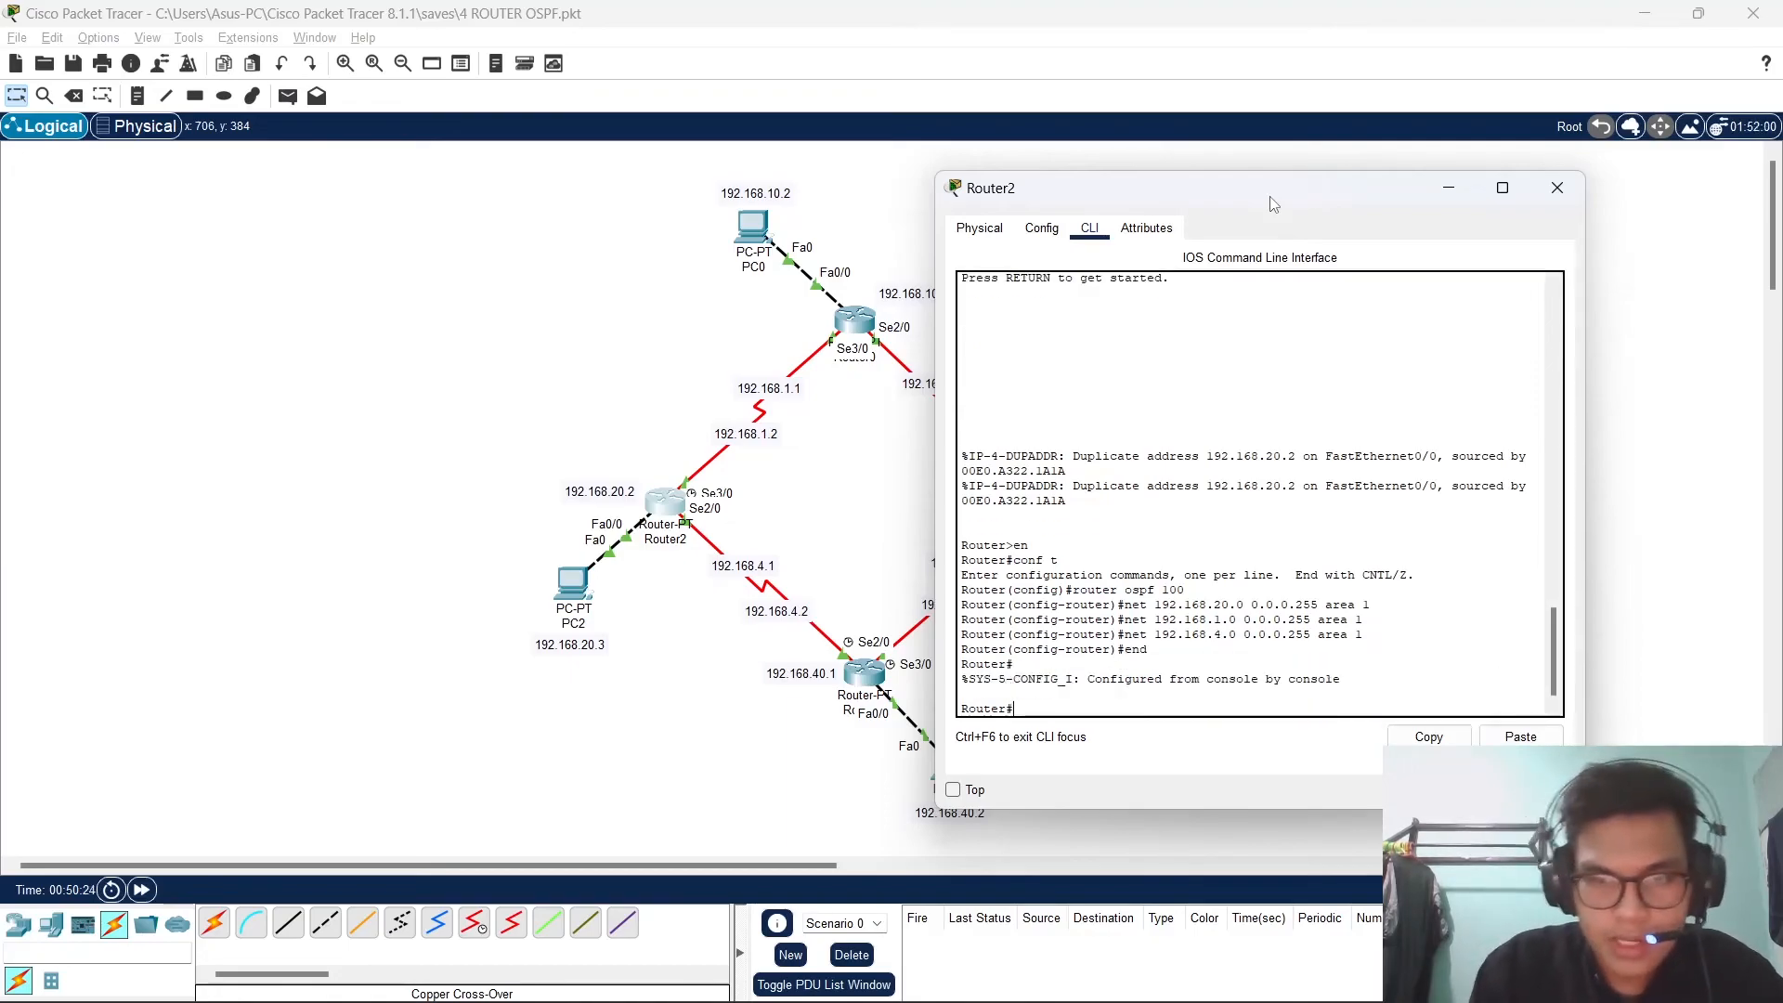
{"action": "left_click", "coordinate": [1557, 188]}
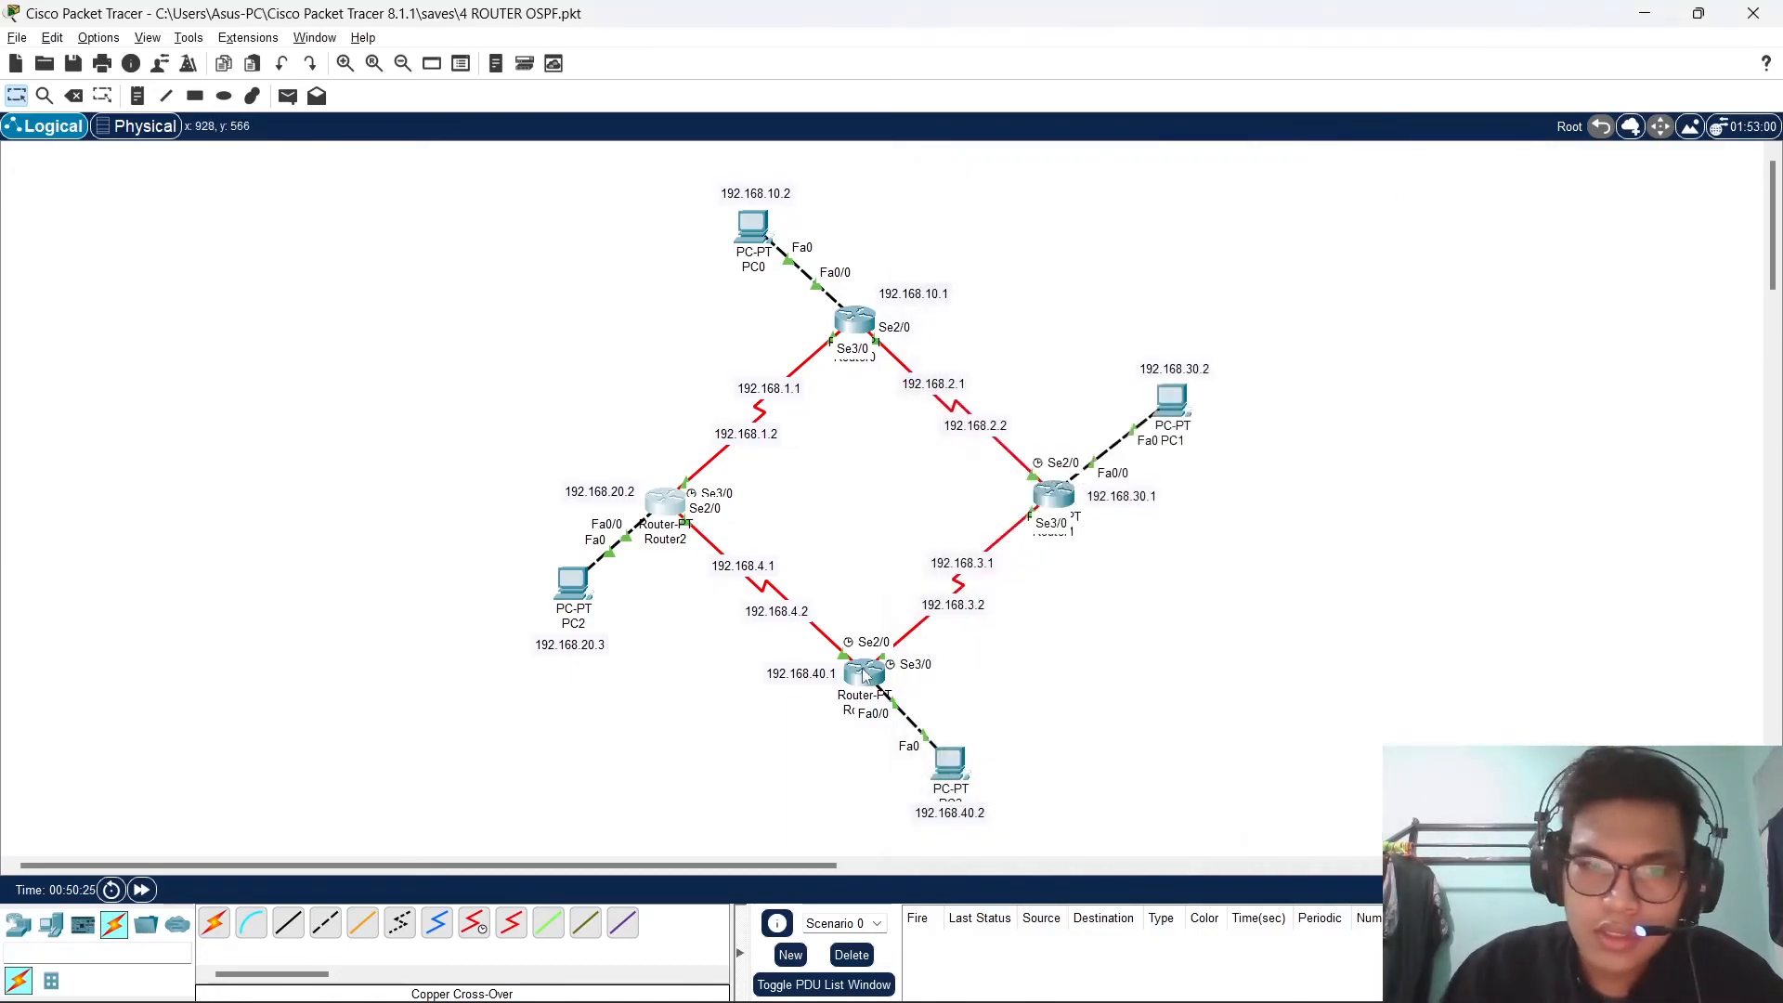
Open Router3's command line and enter global configuration mode with en and conf t.
{"action": "double_click", "coordinate": [864, 671]}
{"action": "left_click", "coordinate": [1188, 182]}
{"action": "double_click", "coordinate": [873, 675]}
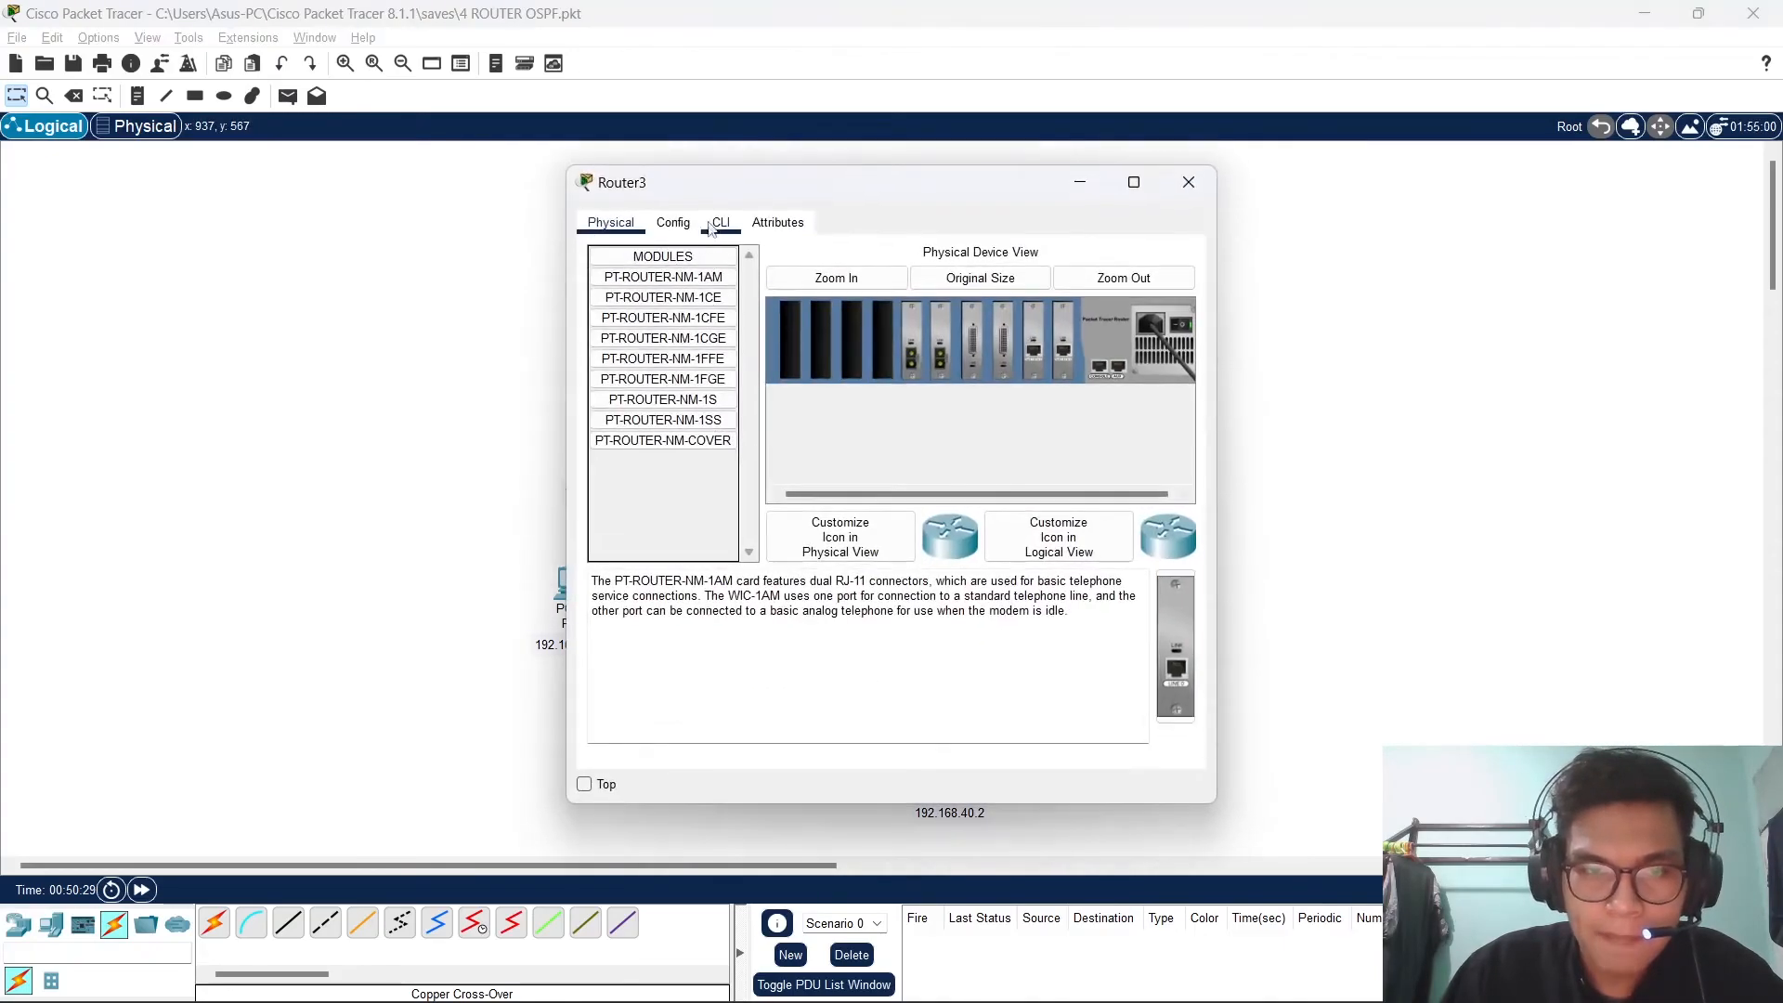
{"action": "left_click", "coordinate": [721, 223]}
{"action": "key", "text": "Return"}
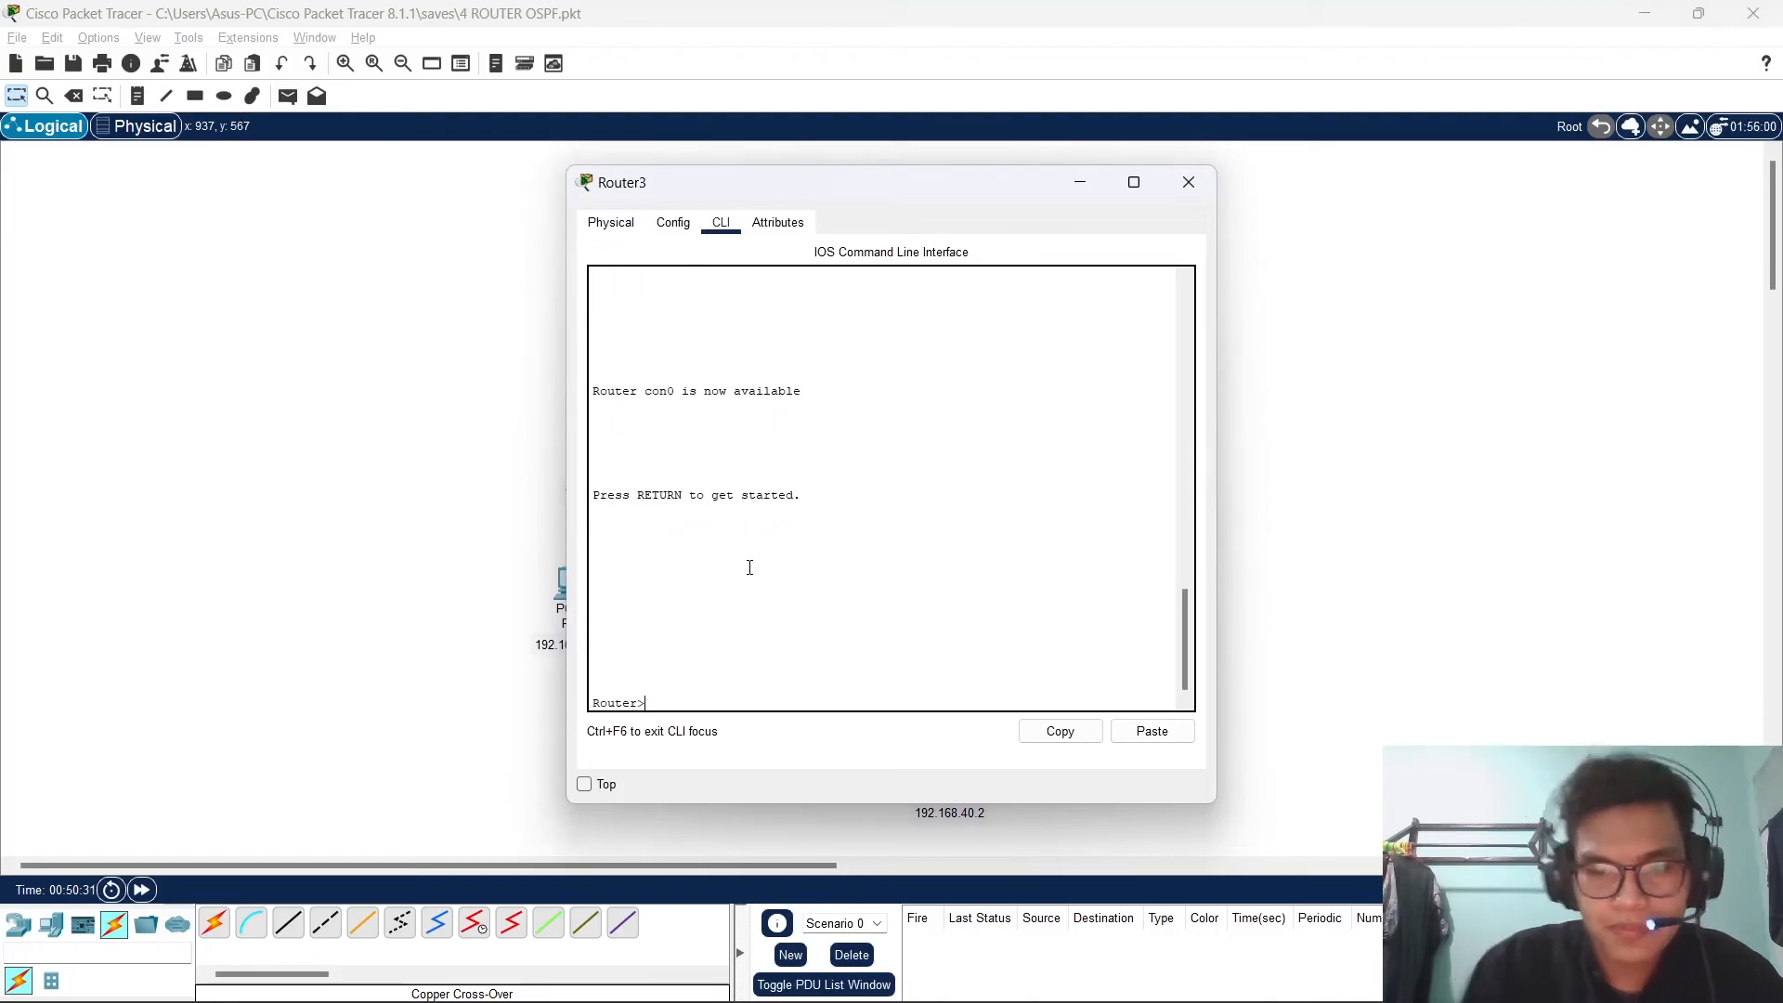
{"action": "type", "text": "en"}
{"action": "key", "text": "Return"}
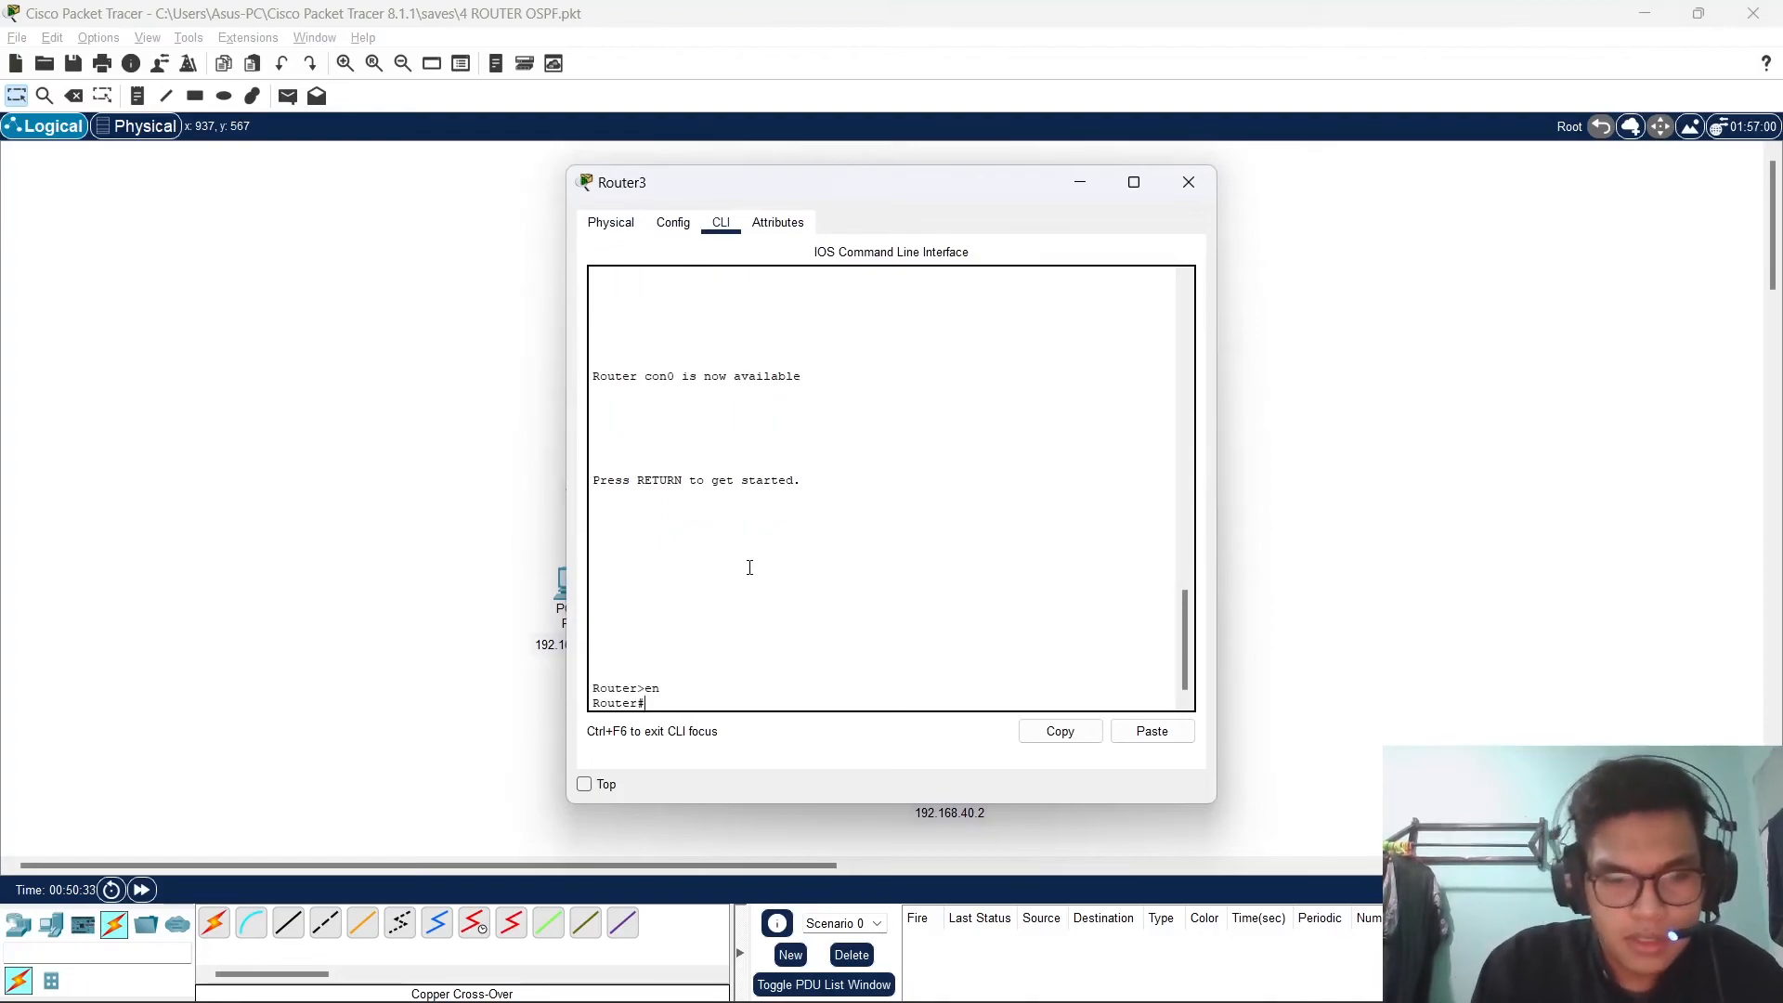
{"action": "type", "text": "conf t"}
{"action": "key", "text": "Return"}
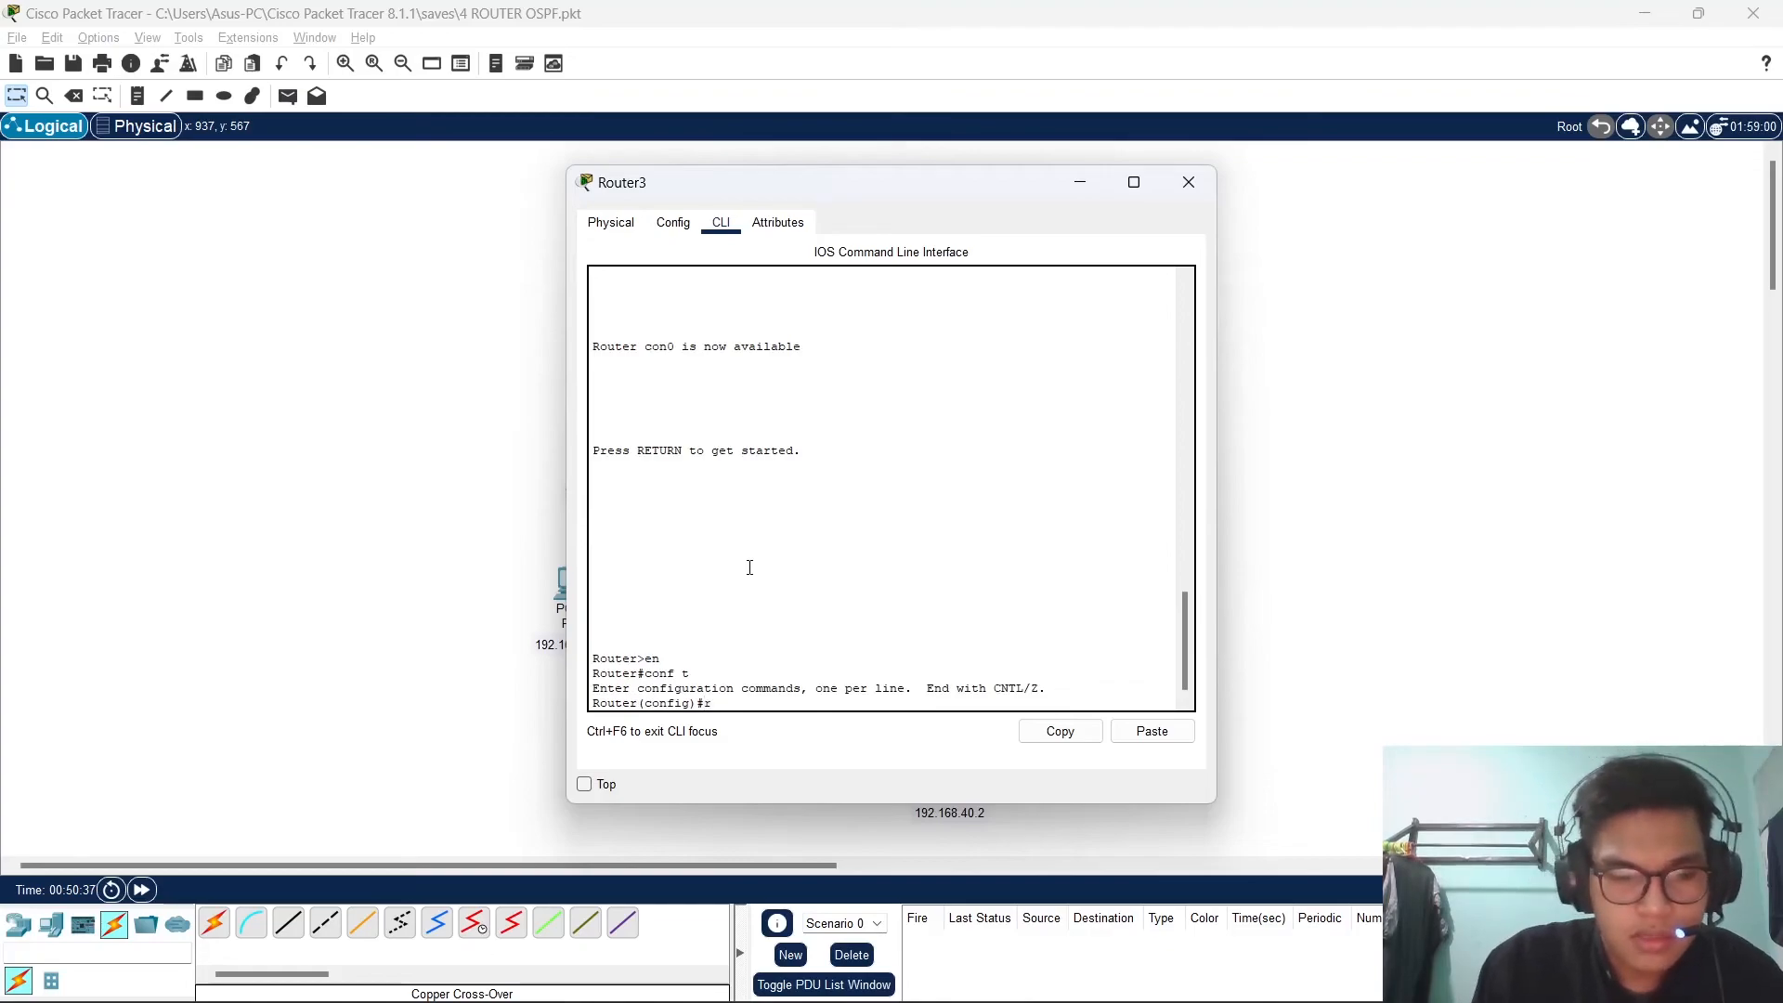
Start OSPF routing process 100 on Router3 with router ospf 100.
{"action": "type", "text": "router "}
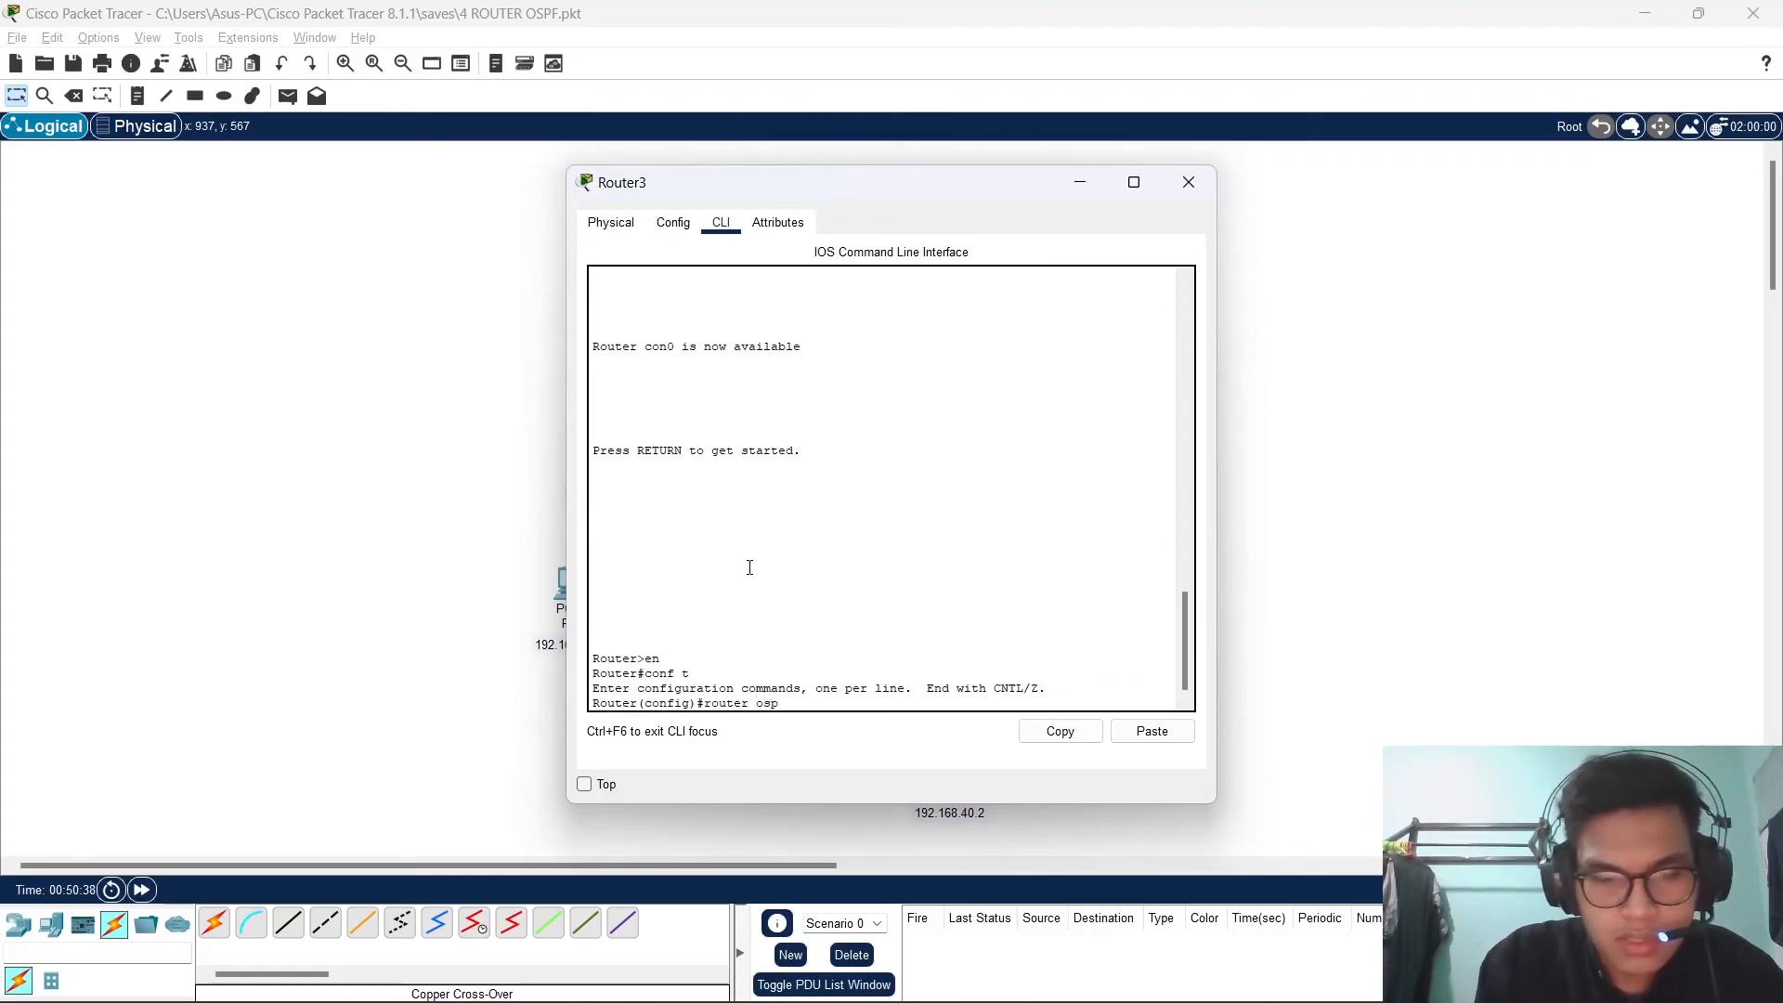
{"action": "type", "text": "ospf 100"}
{"action": "key", "text": "Return"}
Advertise network 192.168.40.0 with wildcard 0.0.0.255 in area 1 on Router3, moving its window aside to see the topology.
{"action": "type", "text": "ne"}
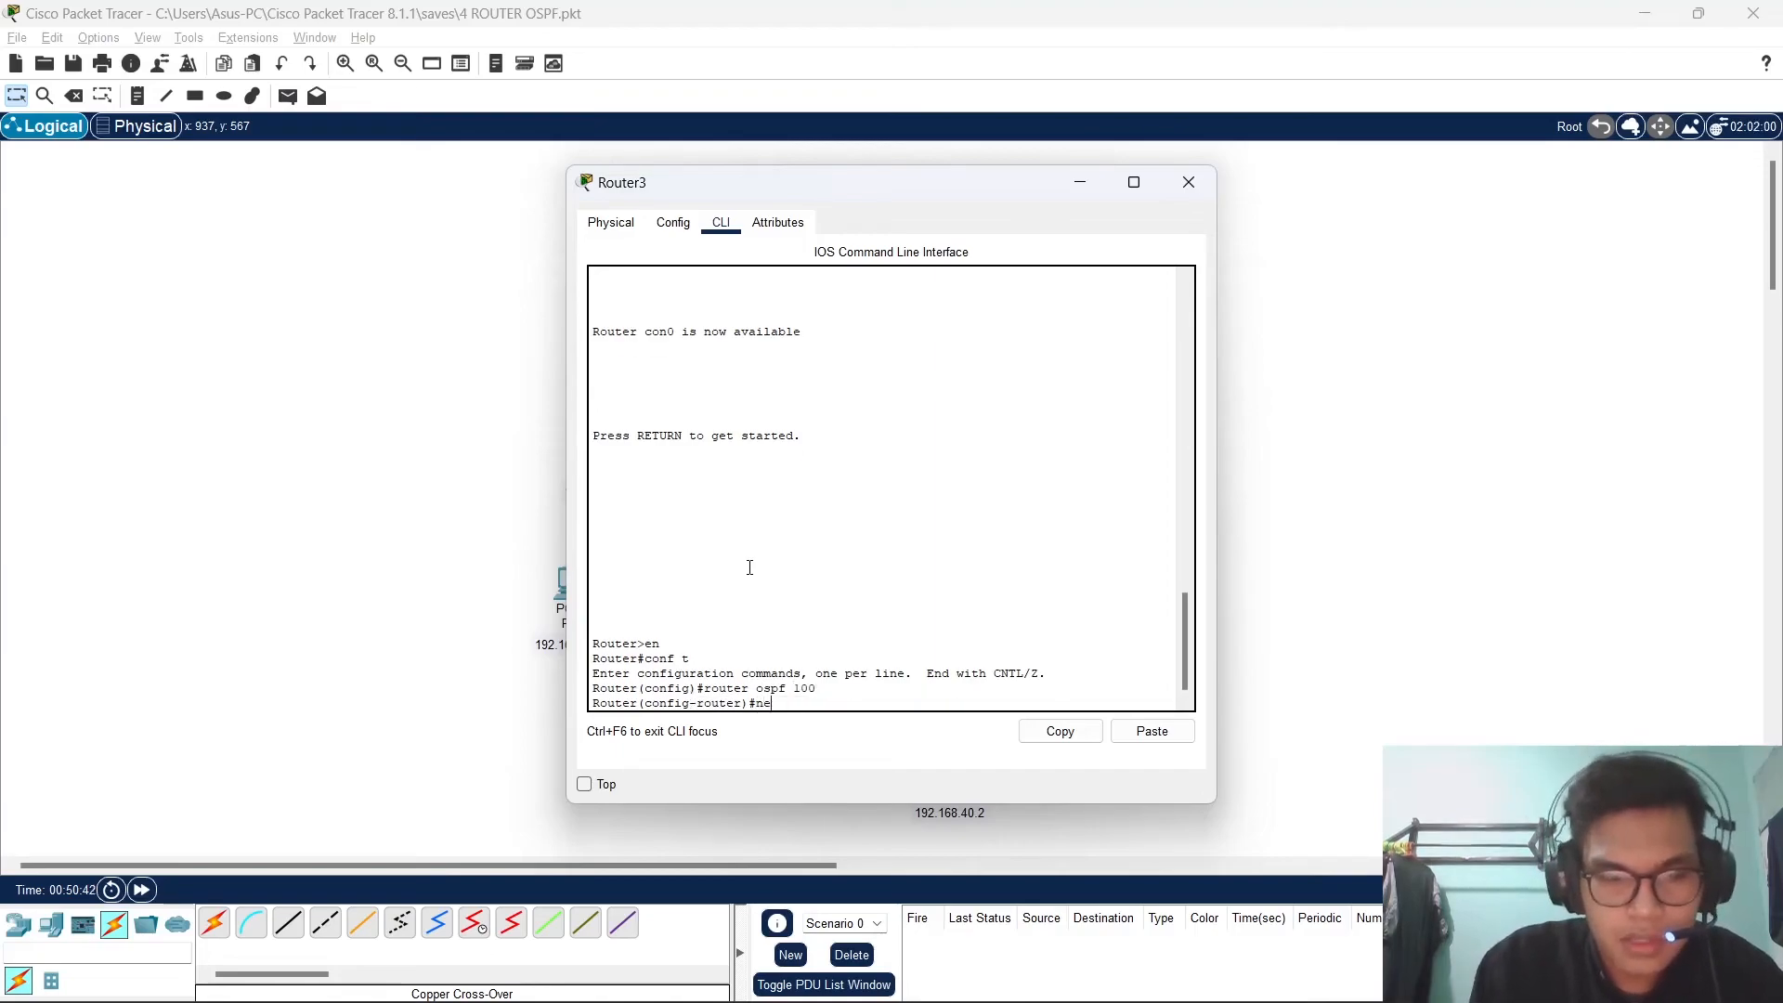
{"action": "type", "text": "t 192.168."}
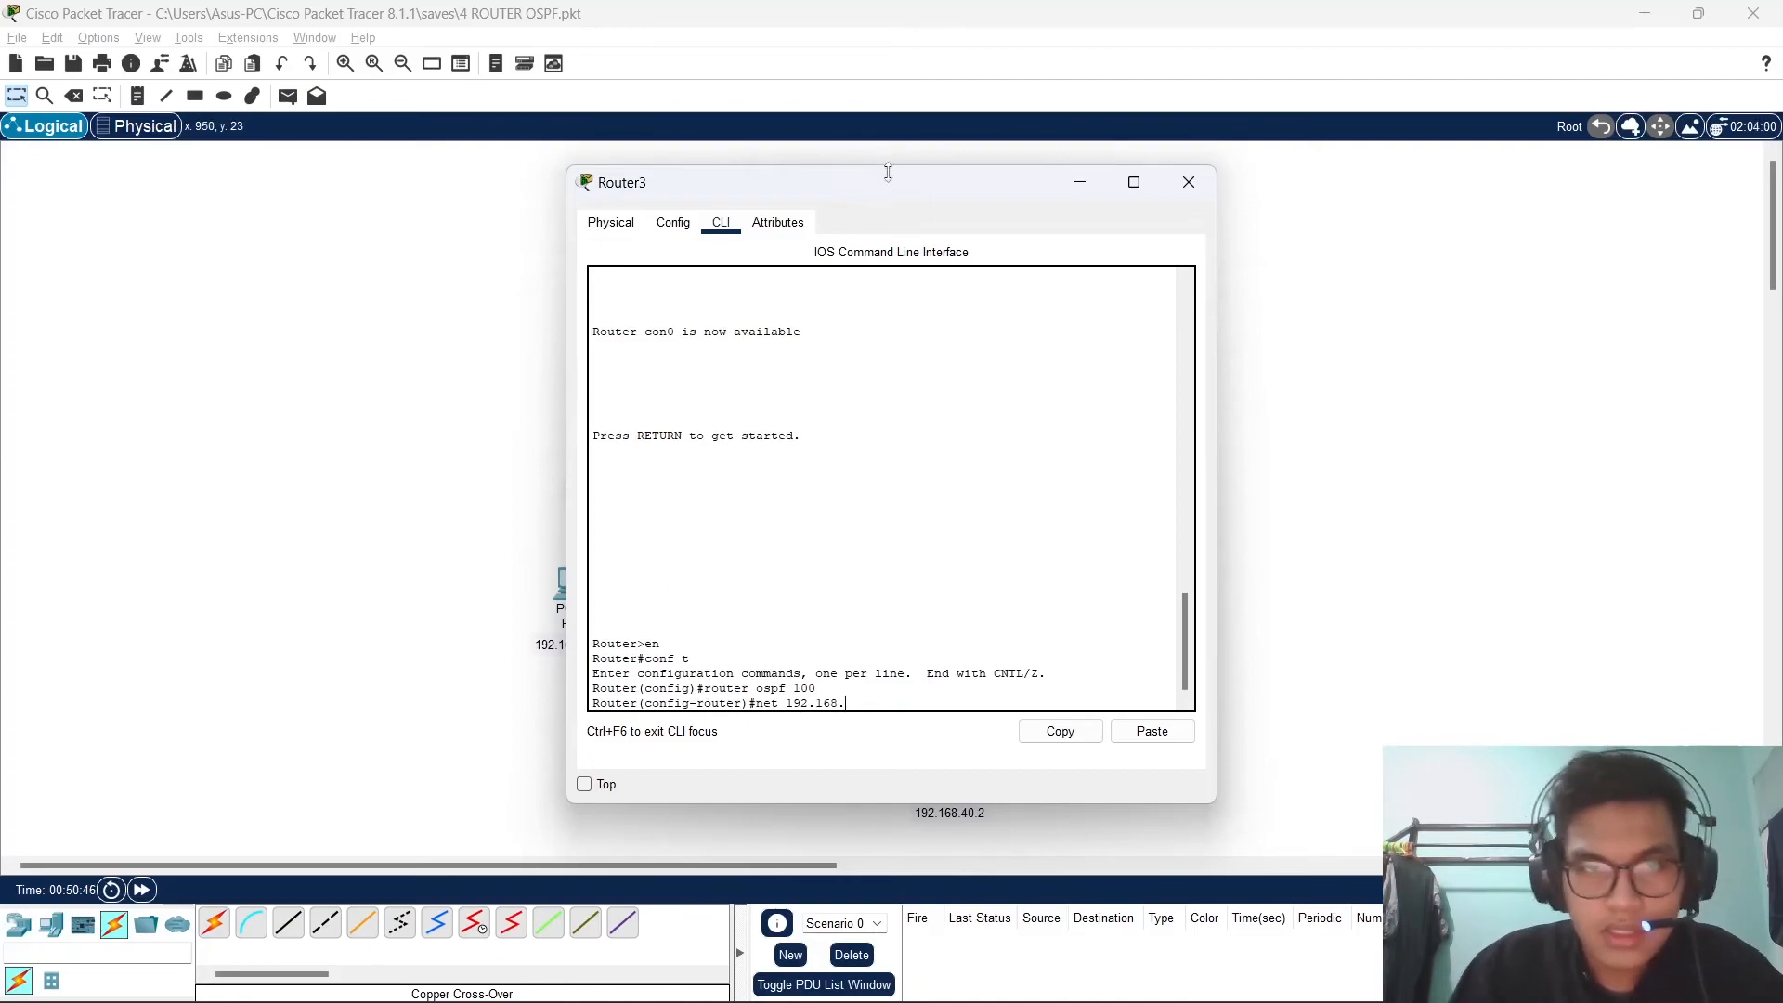
{"action": "left_click_drag", "start_coordinate": [887, 172], "coordinate": [334, 150]}
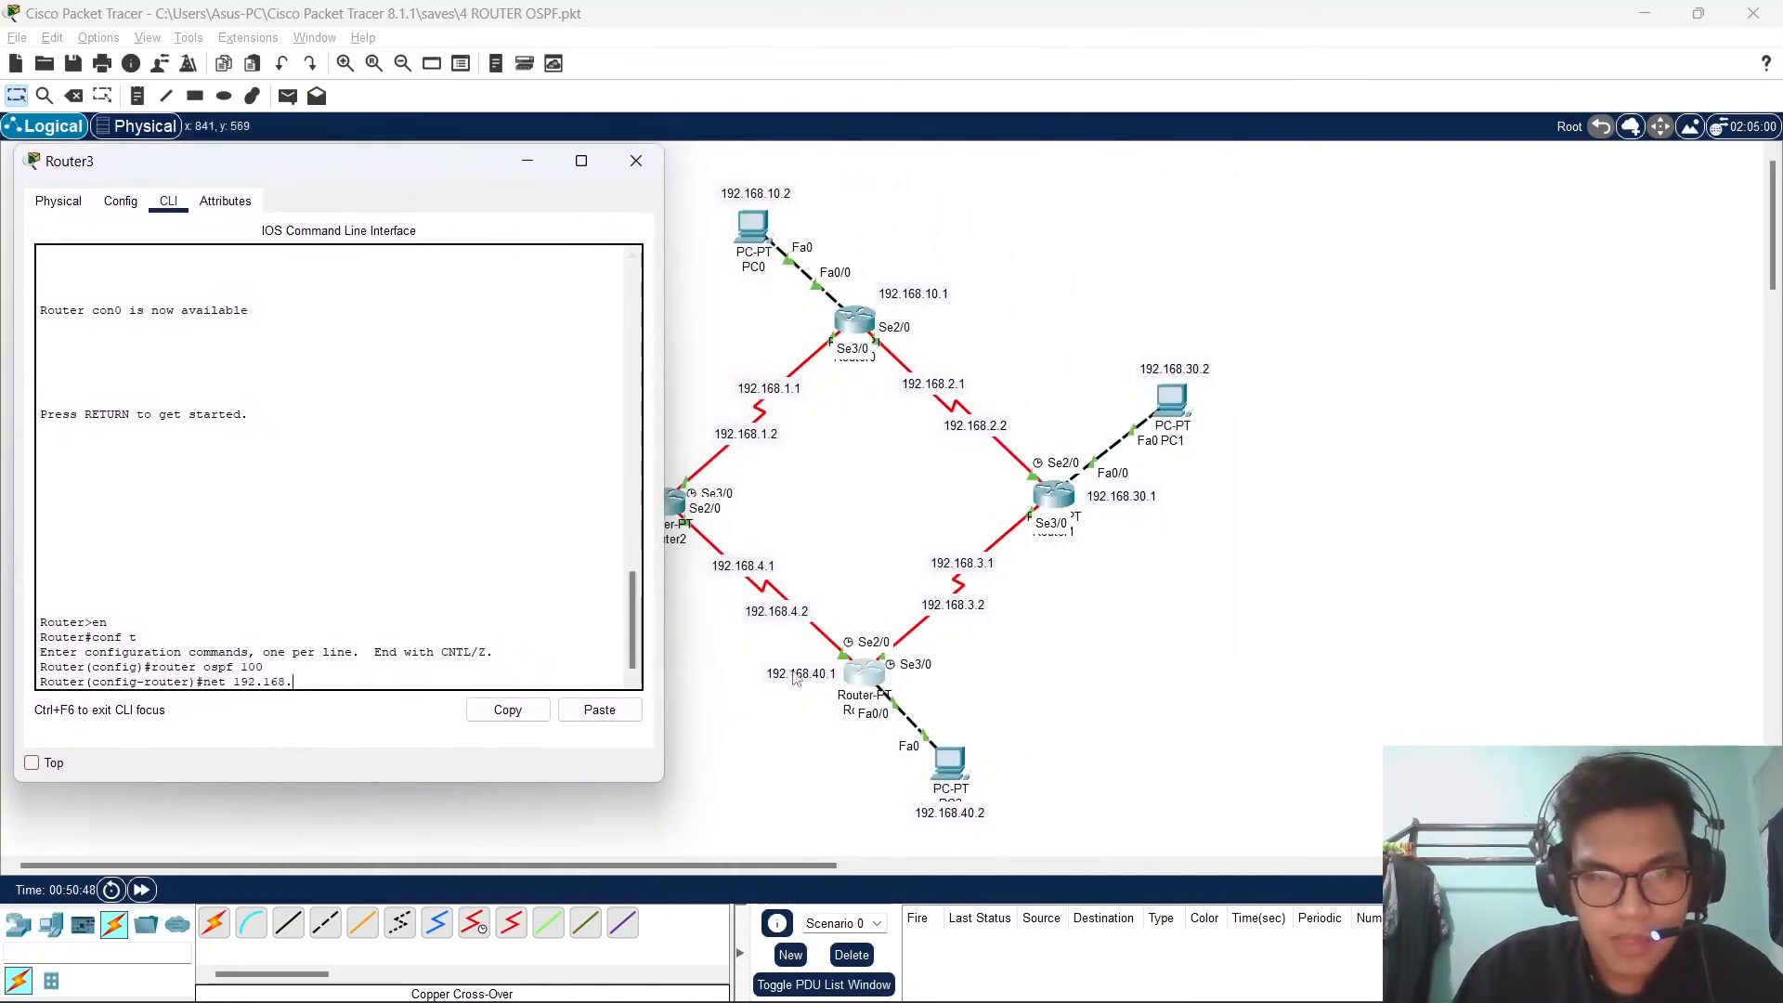
{"action": "type", "text": ".40"}
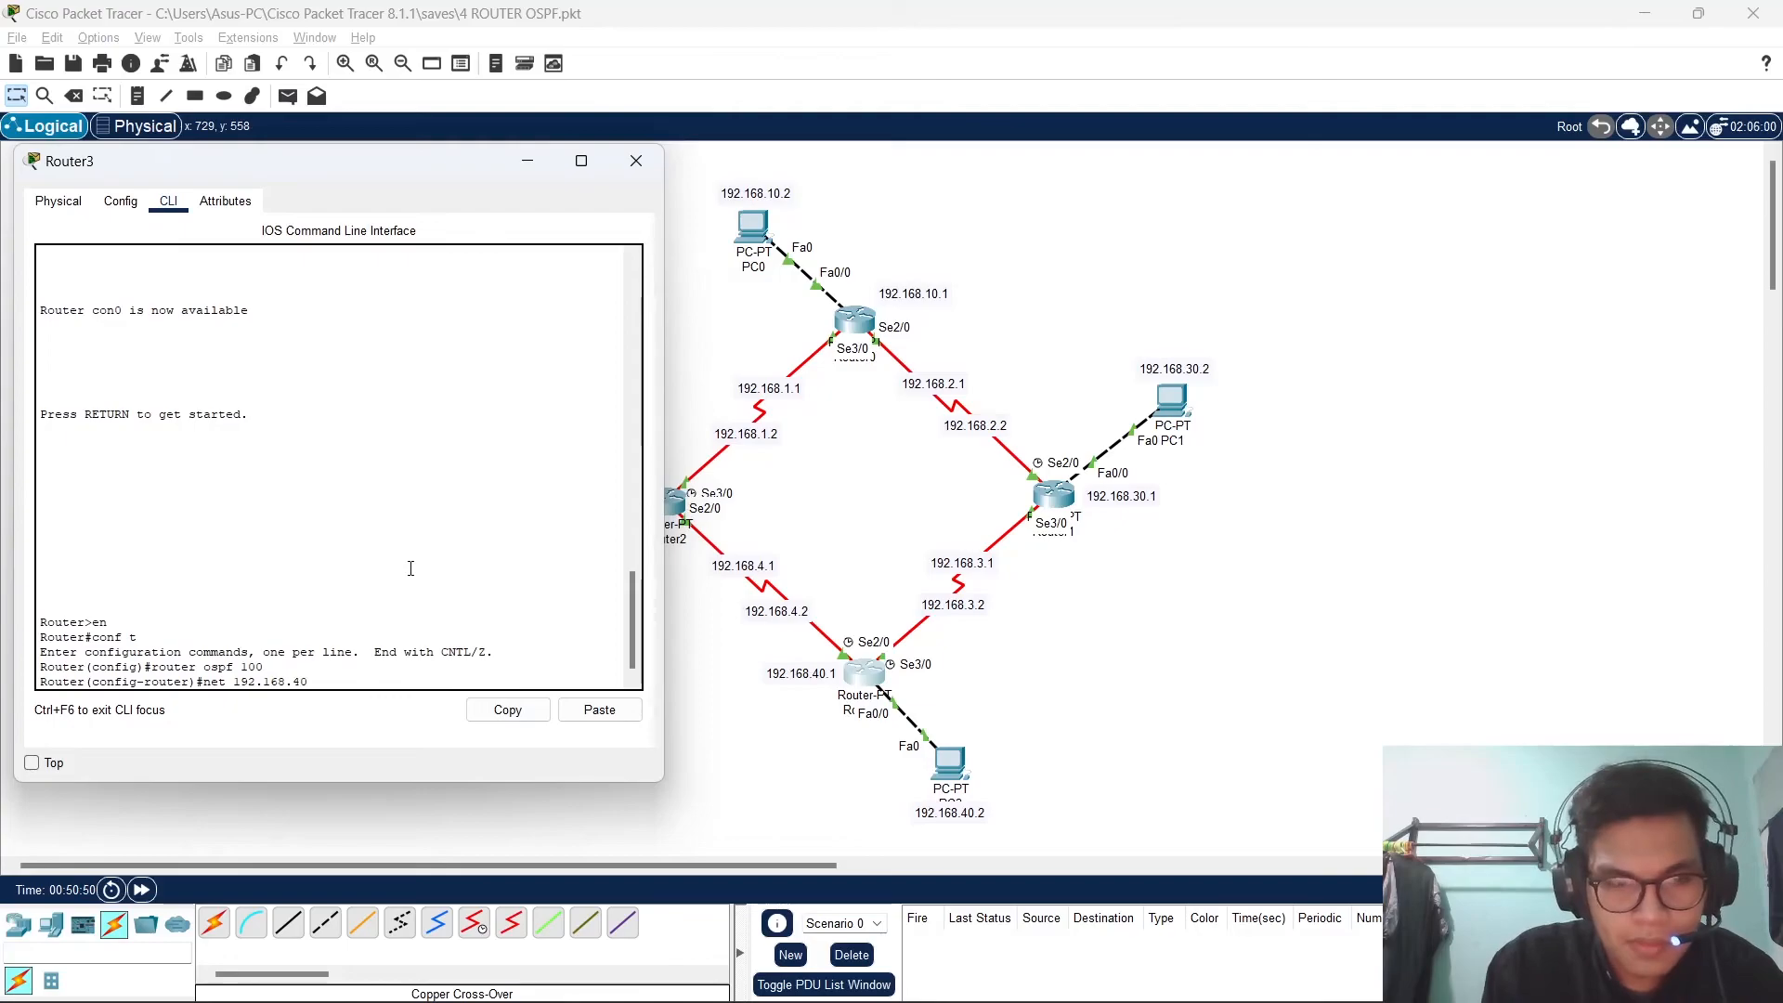
{"action": "type", "text": ".0 0.0.0.255"}
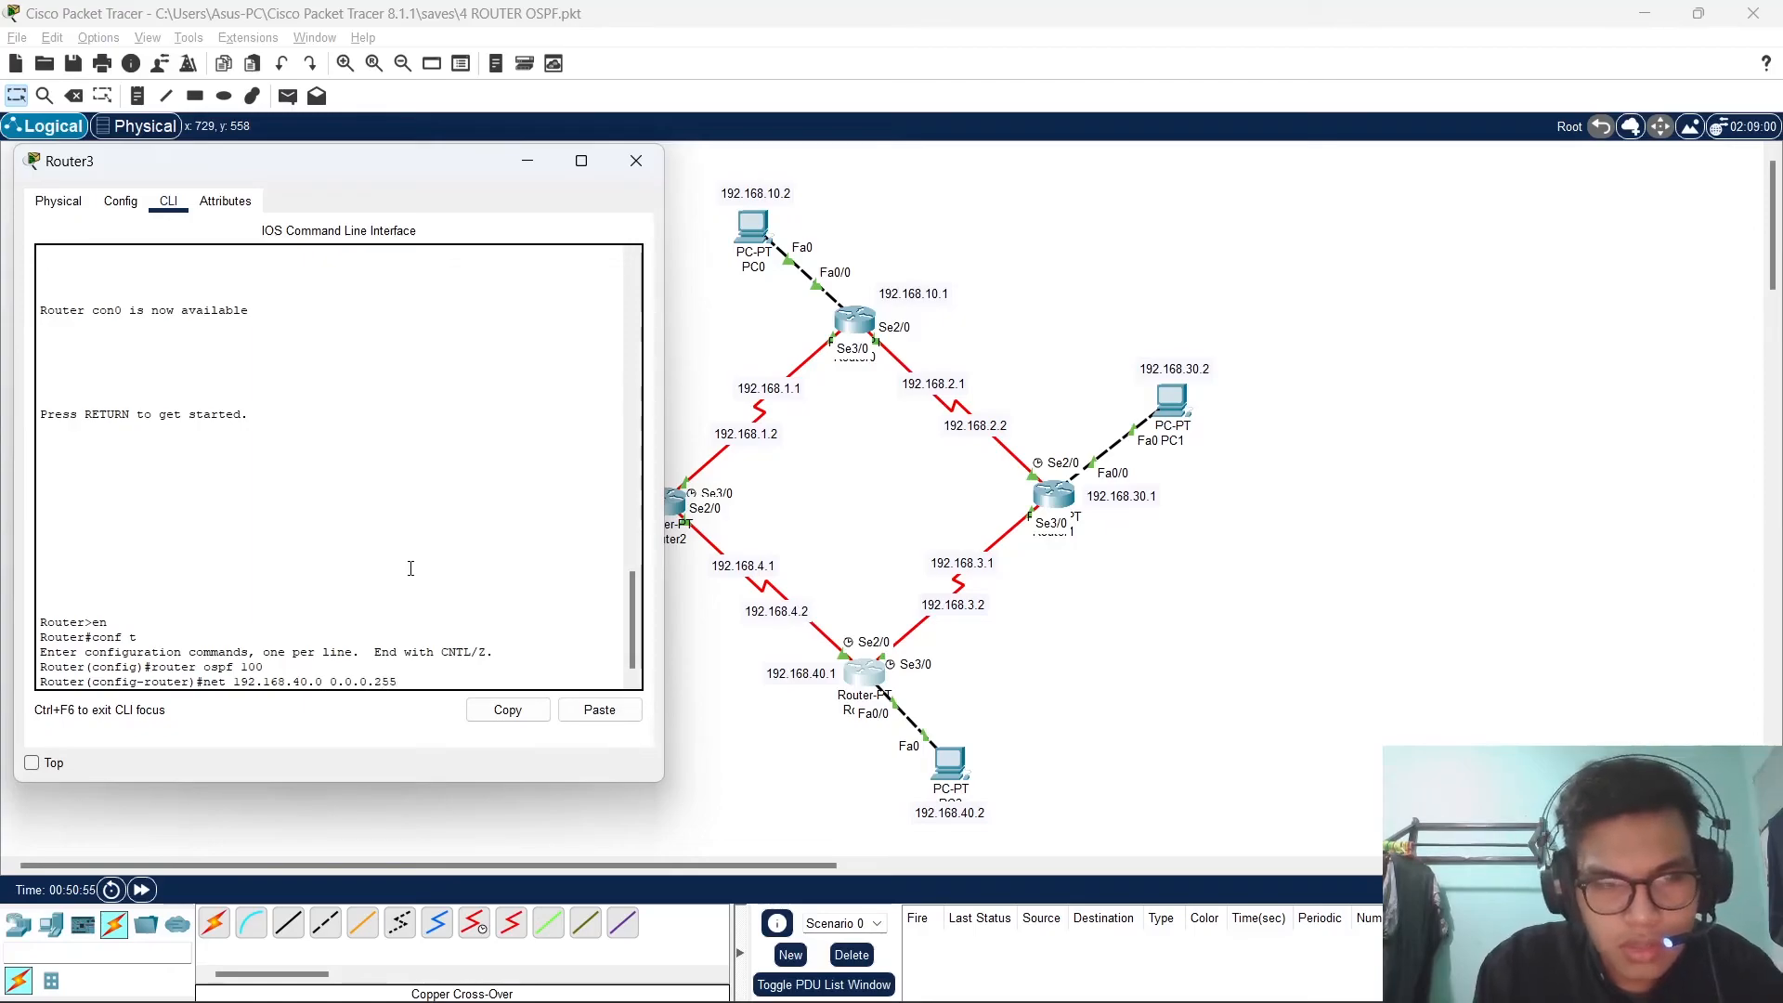
{"action": "type", "text": " area 1"}
{"action": "key", "text": "Return"}
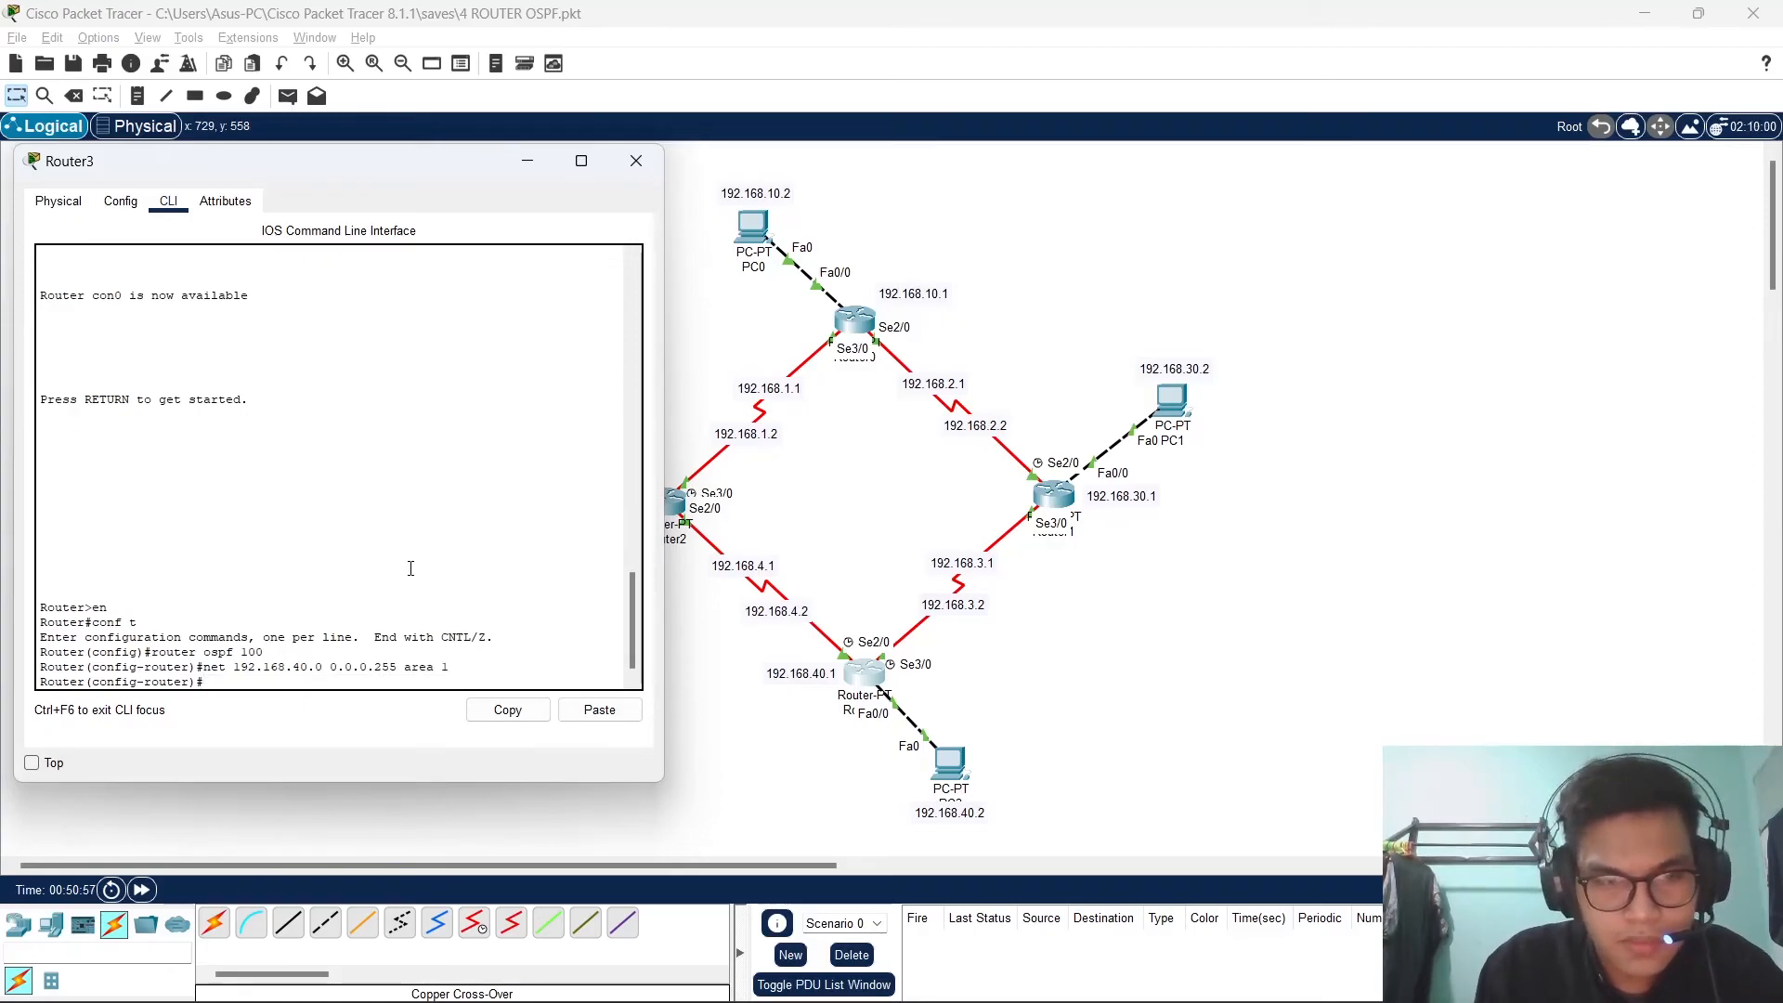
Advertise network 192.168.3.0 with wildcard 0.0.0.255 in area 1 on Router3 by reusing the previous network command.
{"action": "key", "text": "Up"}
{"action": "key", "text": "Left"}
{"action": "key", "text": "Left"}
{"action": "key", "text": "Left"}
{"action": "key", "text": "Left"}
{"action": "key", "text": "Left"}
{"action": "key", "text": "Left"}
{"action": "key", "text": "Left"}
{"action": "key", "text": "Left"}
{"action": "key", "text": "Left"}
{"action": "key", "text": "Left"}
{"action": "key", "text": "Left"}
{"action": "key", "text": "Left"}
{"action": "key", "text": "Left"}
{"action": "key", "text": "Left"}
{"action": "key", "text": "Left"}
{"action": "key", "text": "Left"}
{"action": "key", "text": "Left"}
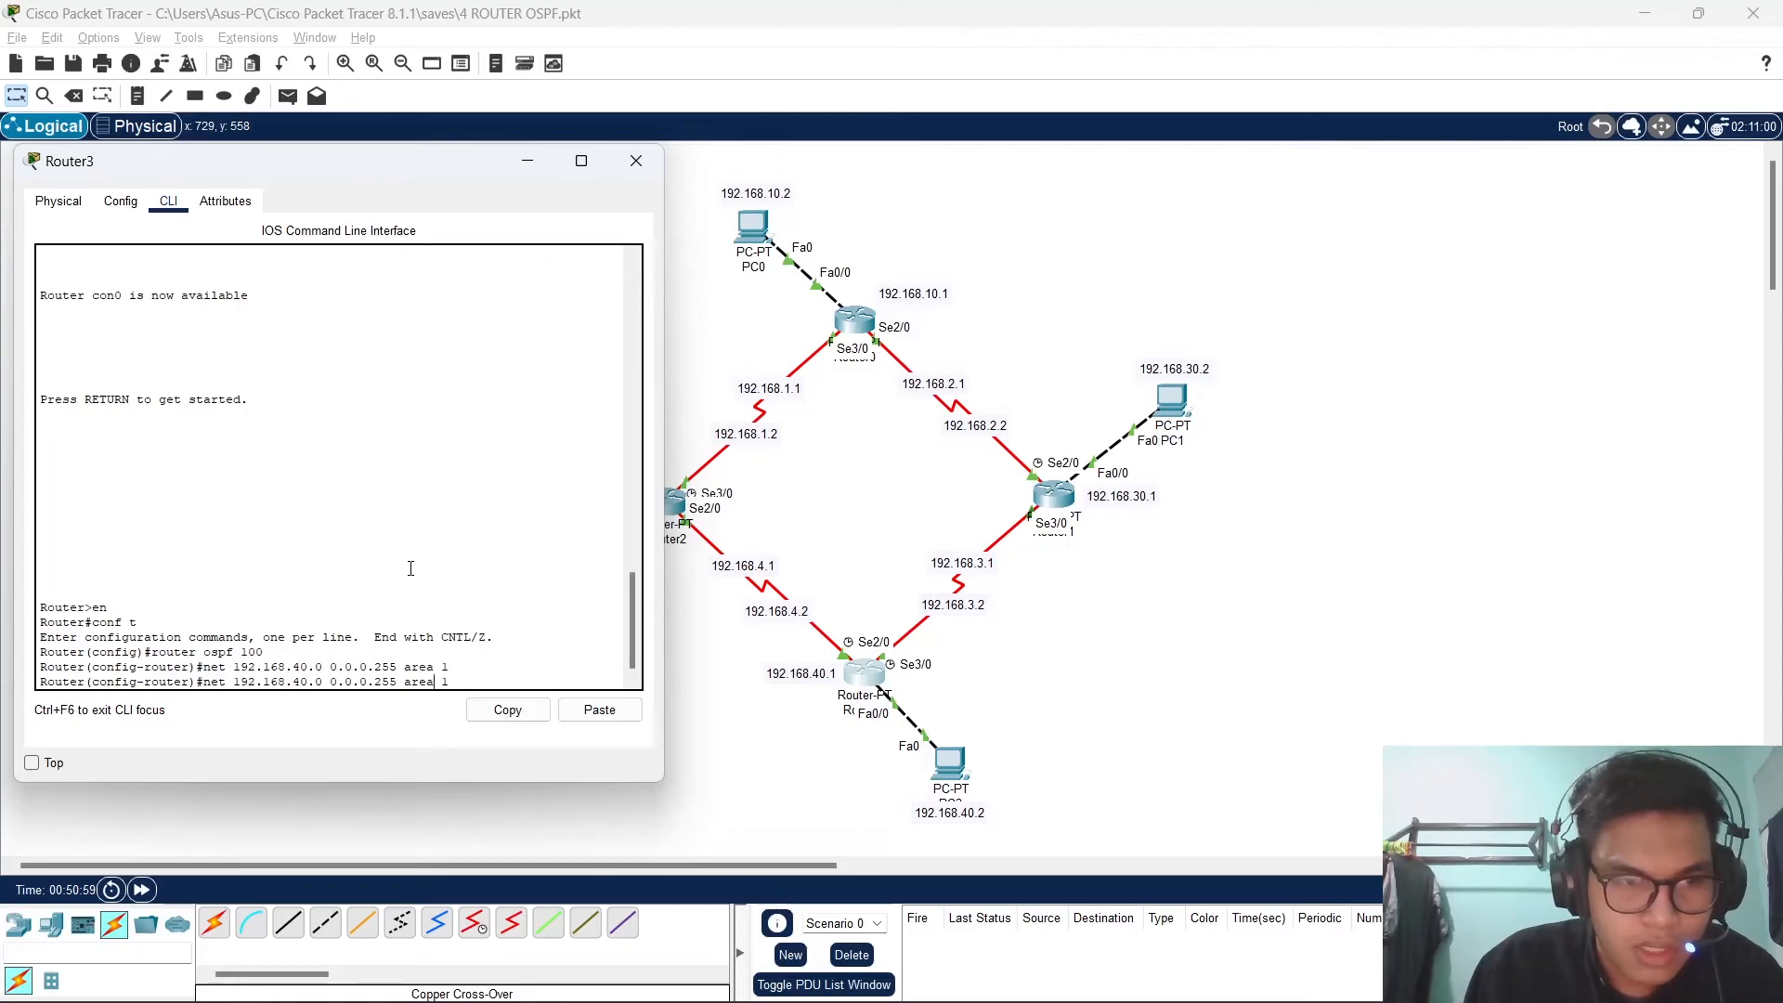
{"action": "key", "text": "BackSpace"}
{"action": "key", "text": "Delete"}
{"action": "type", "text": "3"}
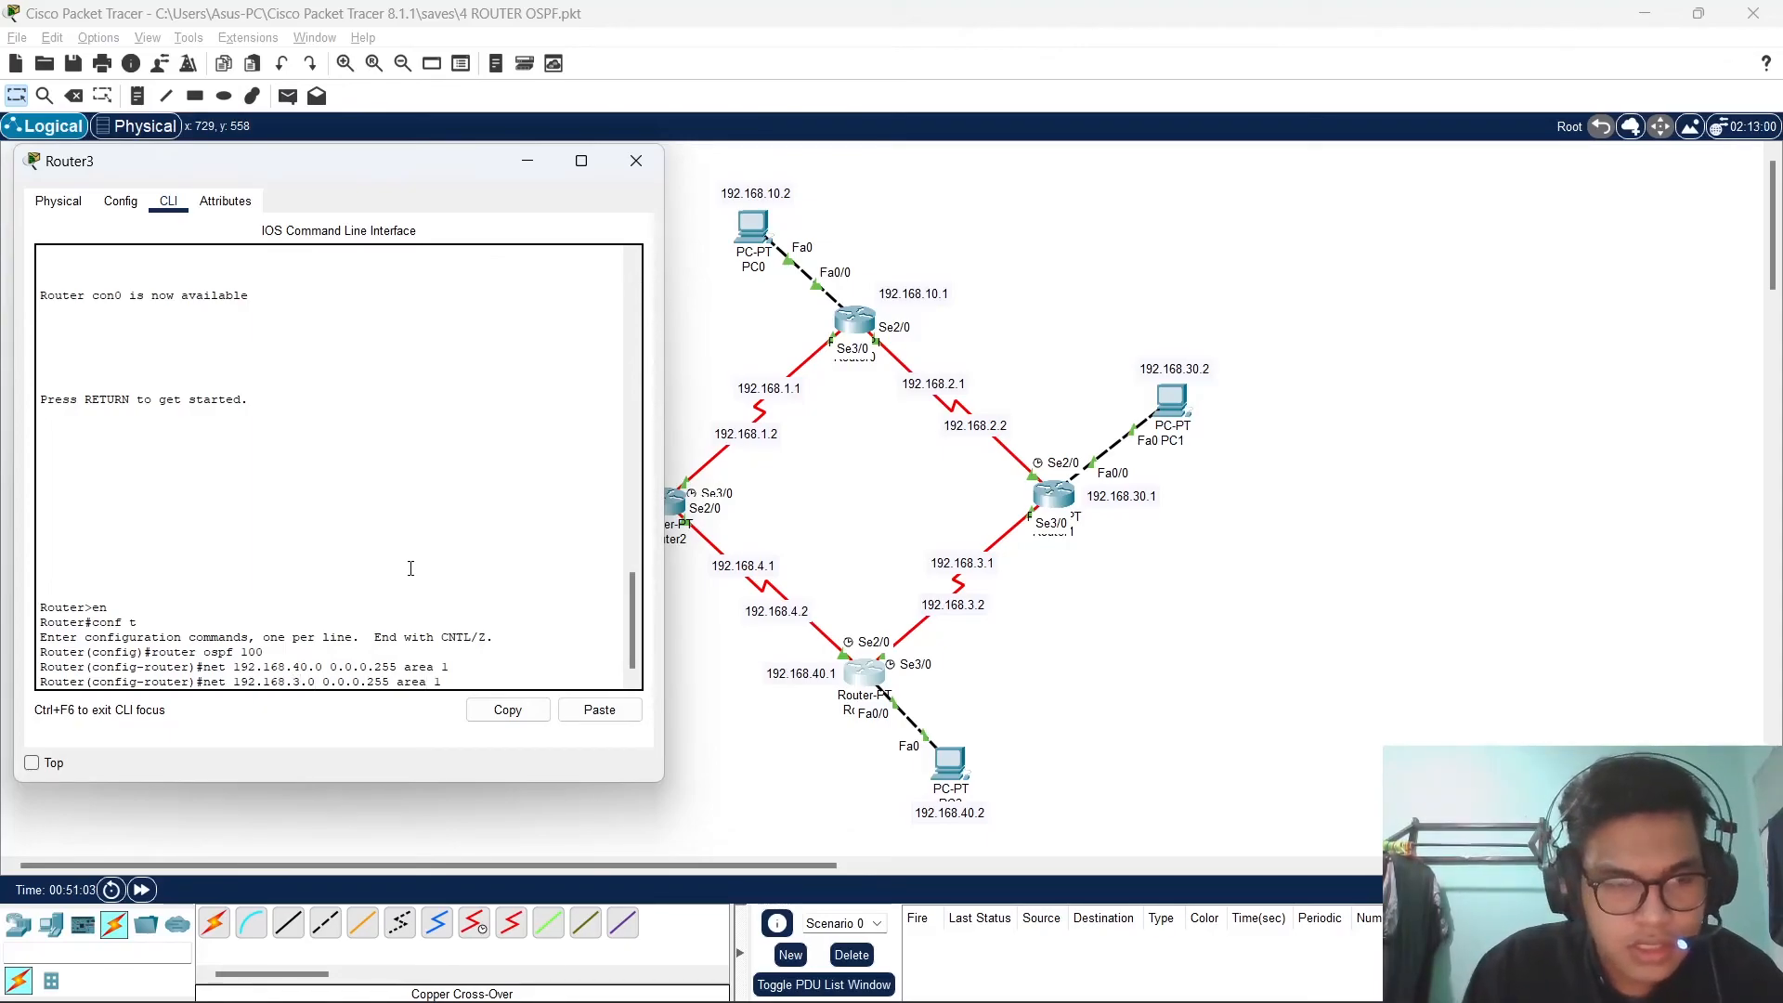
{"action": "key", "text": "Return"}
Advertise network 192.168.4.0 with wildcard 0.0.0.255 in area 1 on Router3 by editing the recalled network command.
{"action": "key", "text": "Up"}
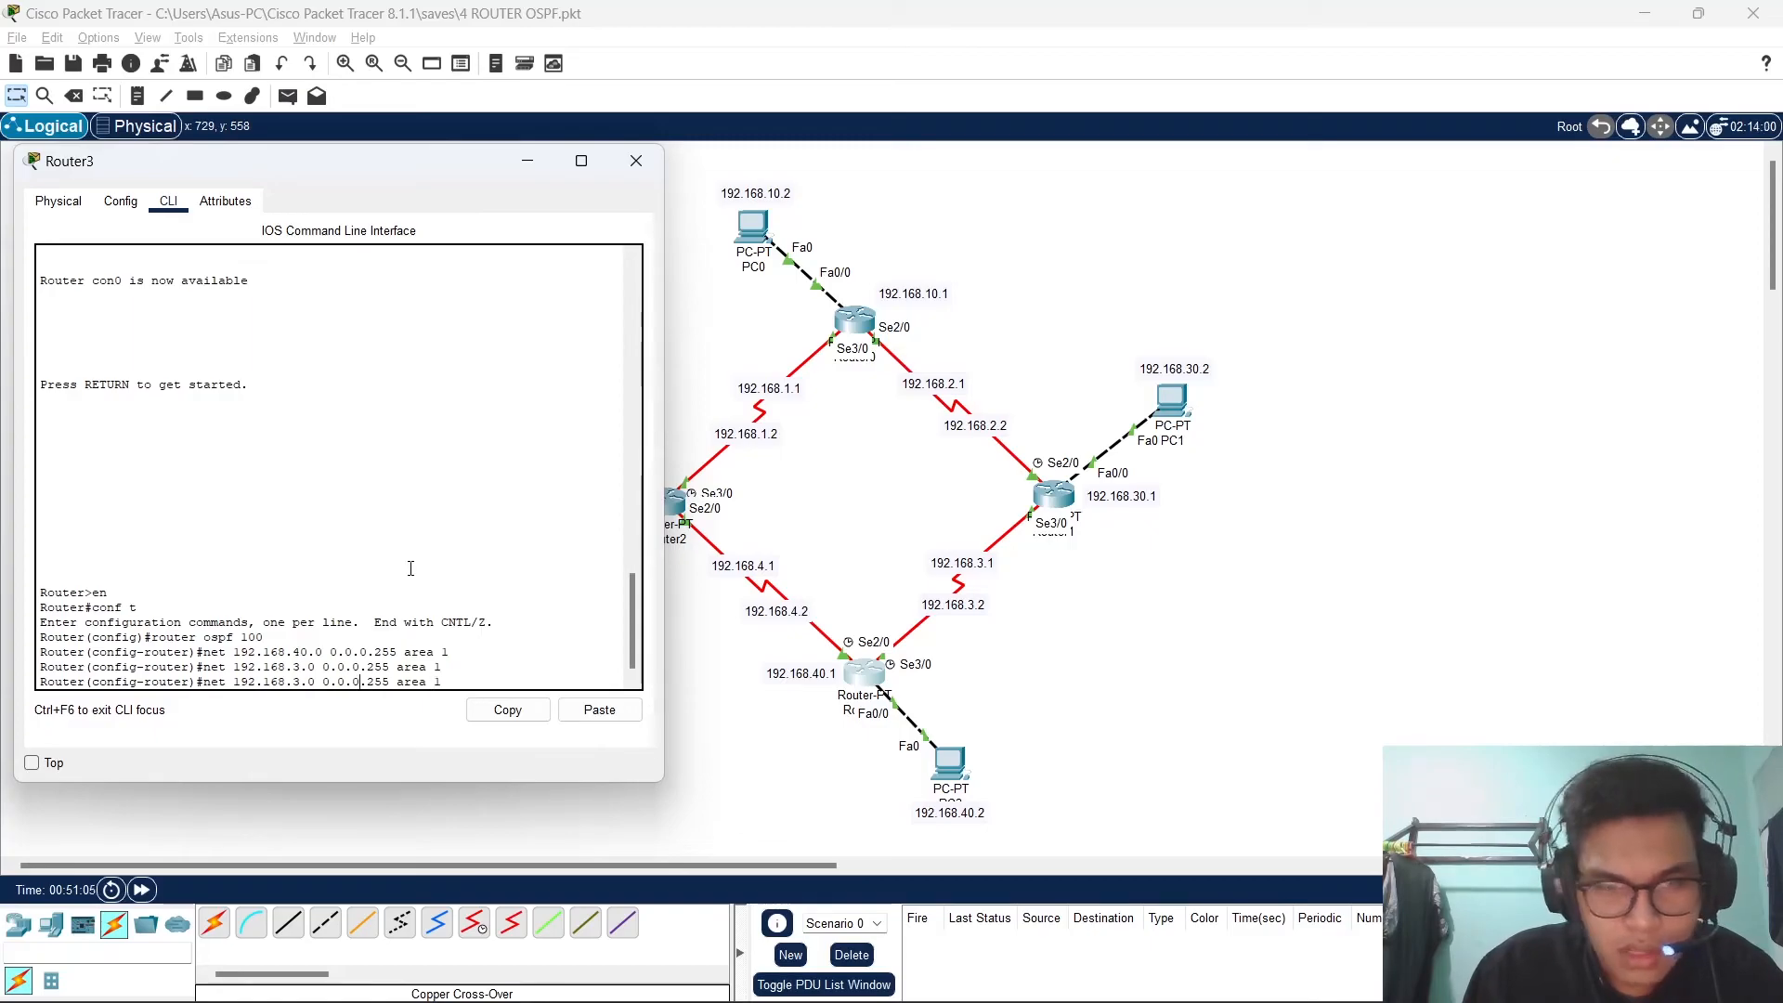
{"action": "key", "text": "BackSpace"}
{"action": "type", "text": "4"}
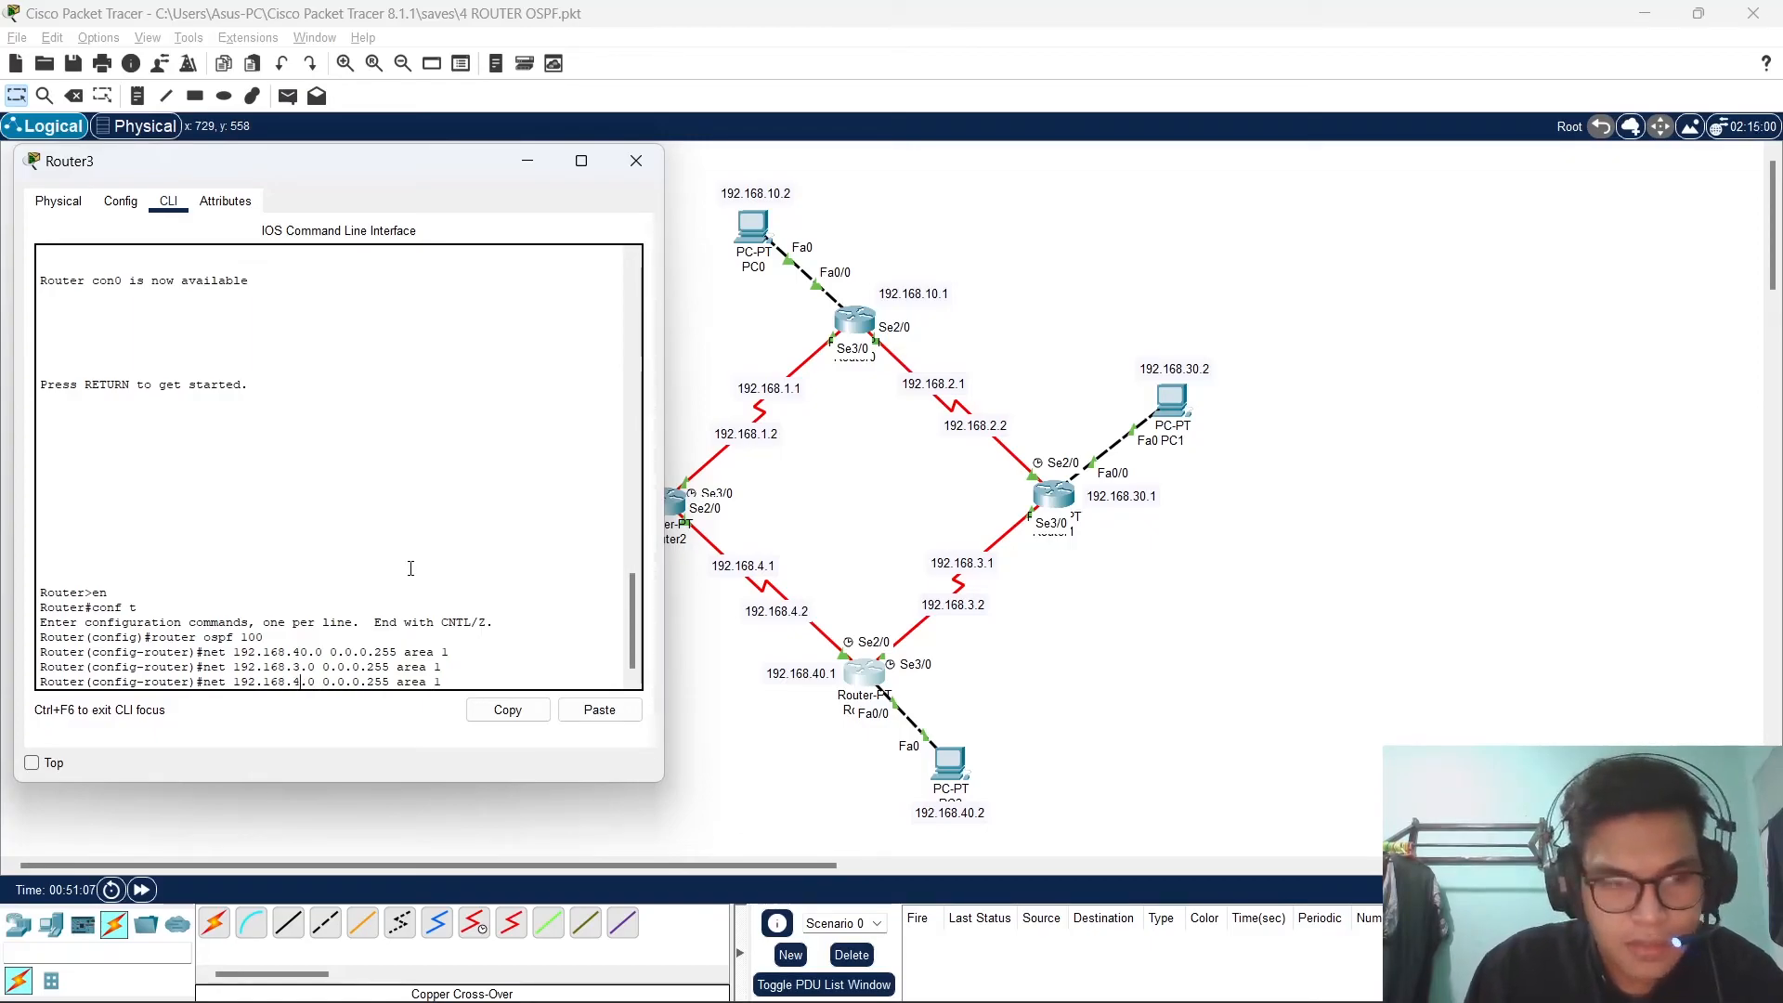
{"action": "key", "text": "Return"}
Leave Router3's configuration mode with end and close its window.
{"action": "type", "text": "end"}
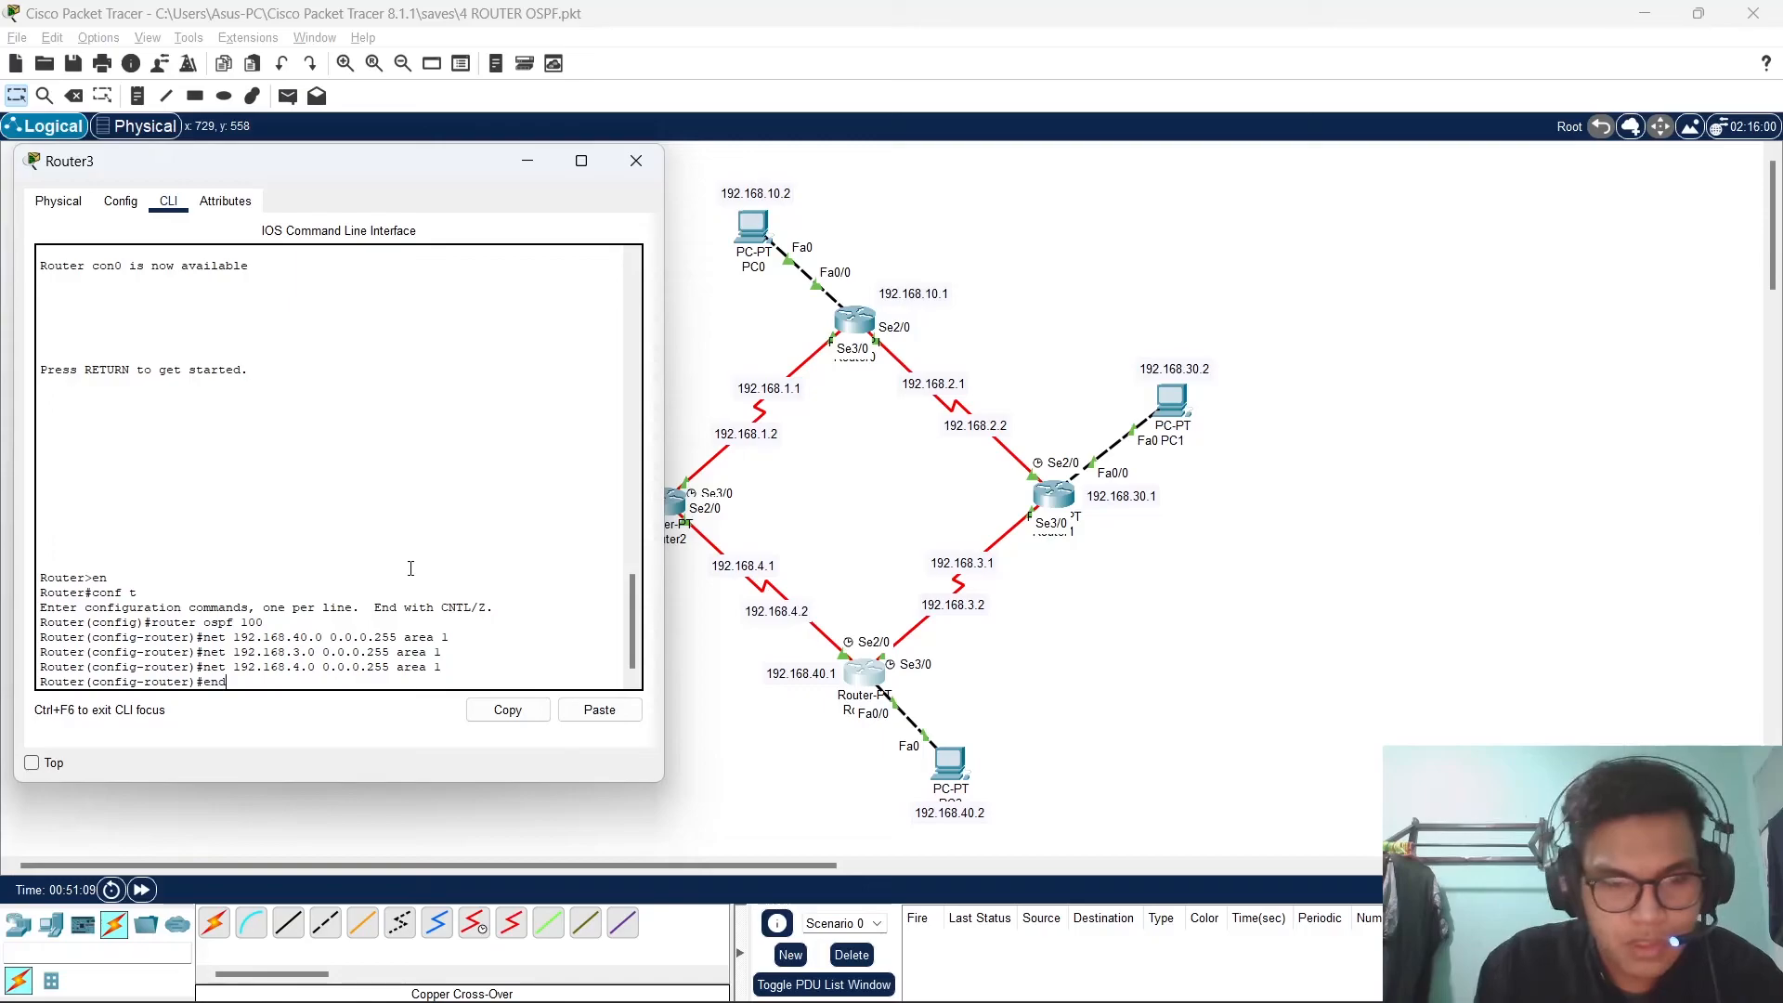
{"action": "key", "text": "Return"}
{"action": "key", "text": "Return"}
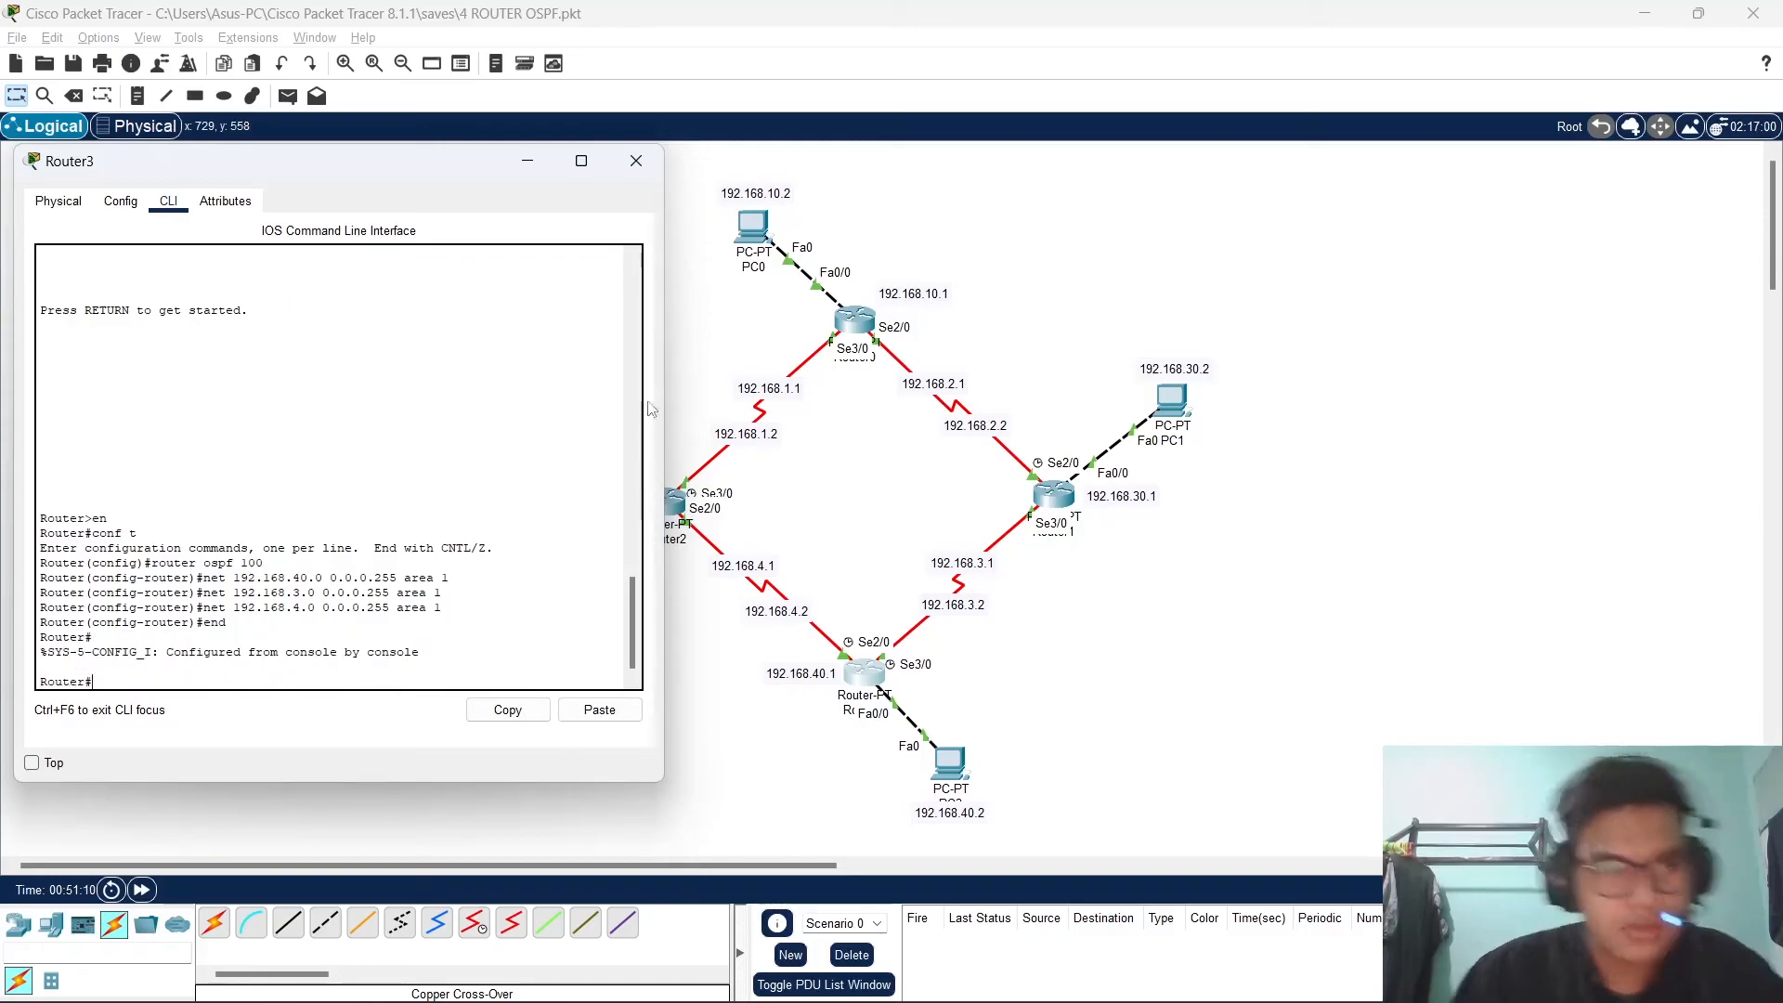
{"action": "left_click", "coordinate": [634, 167]}
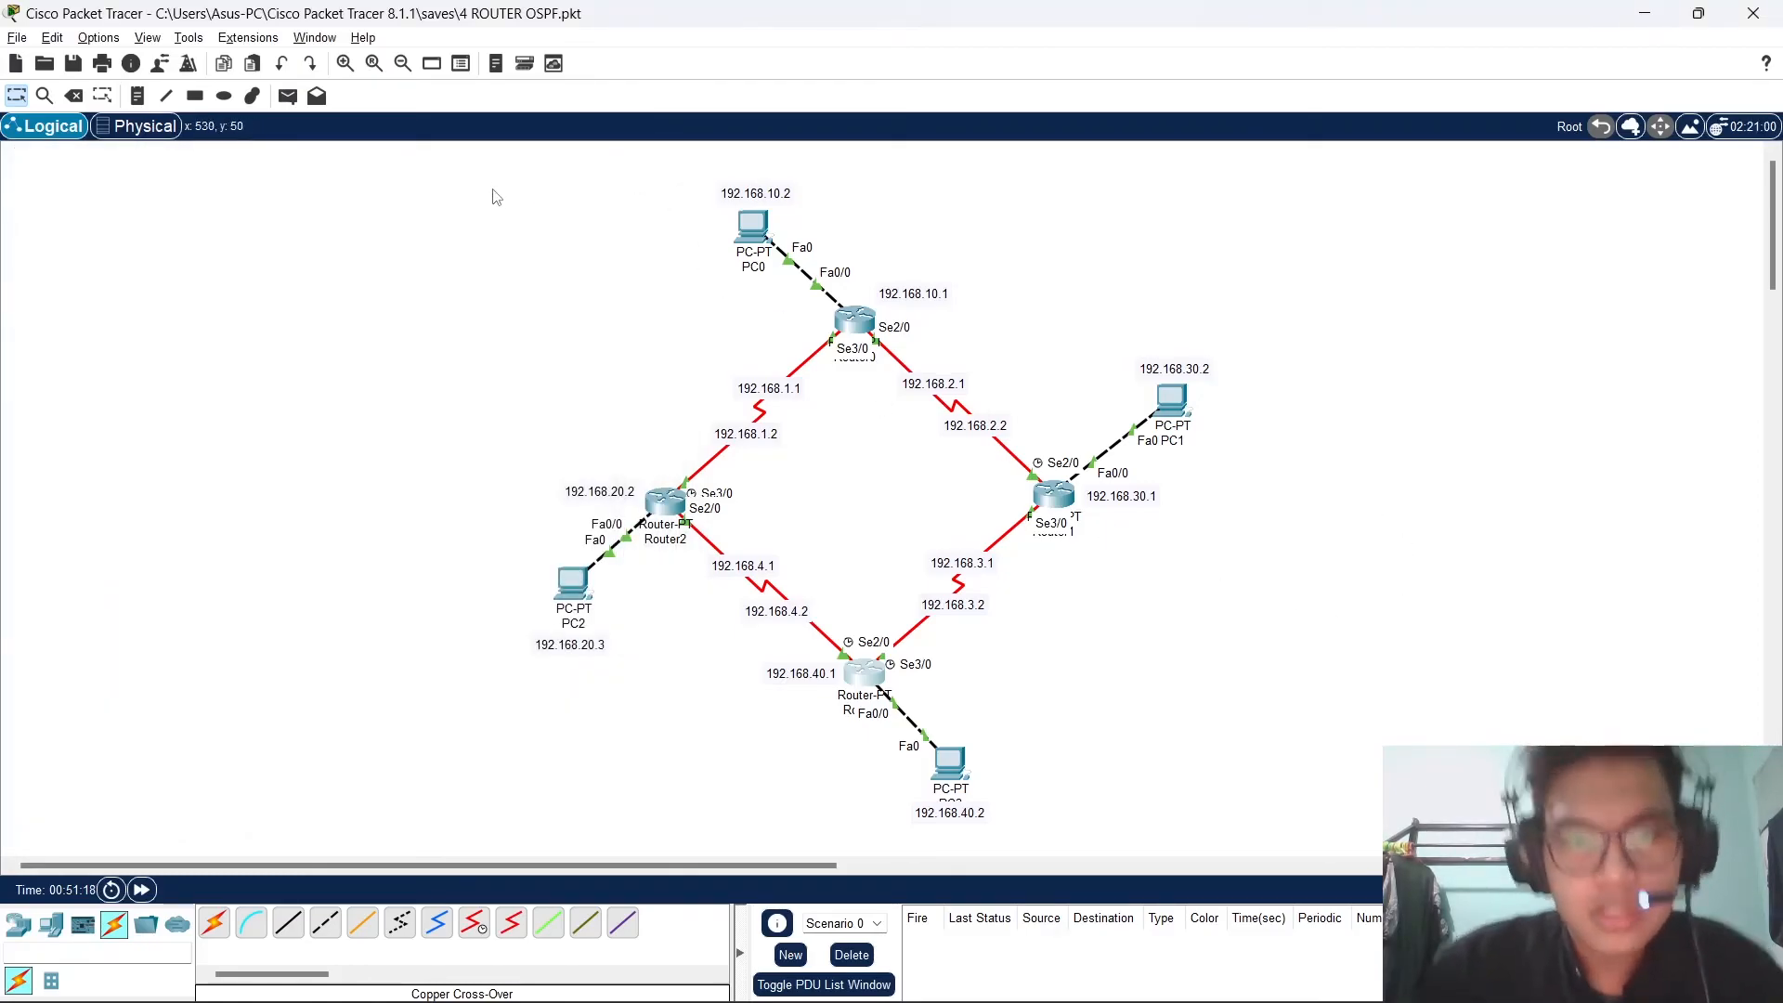
{"action": "left_click_drag", "start_coordinate": [465, 172], "coordinate": [650, 271]}
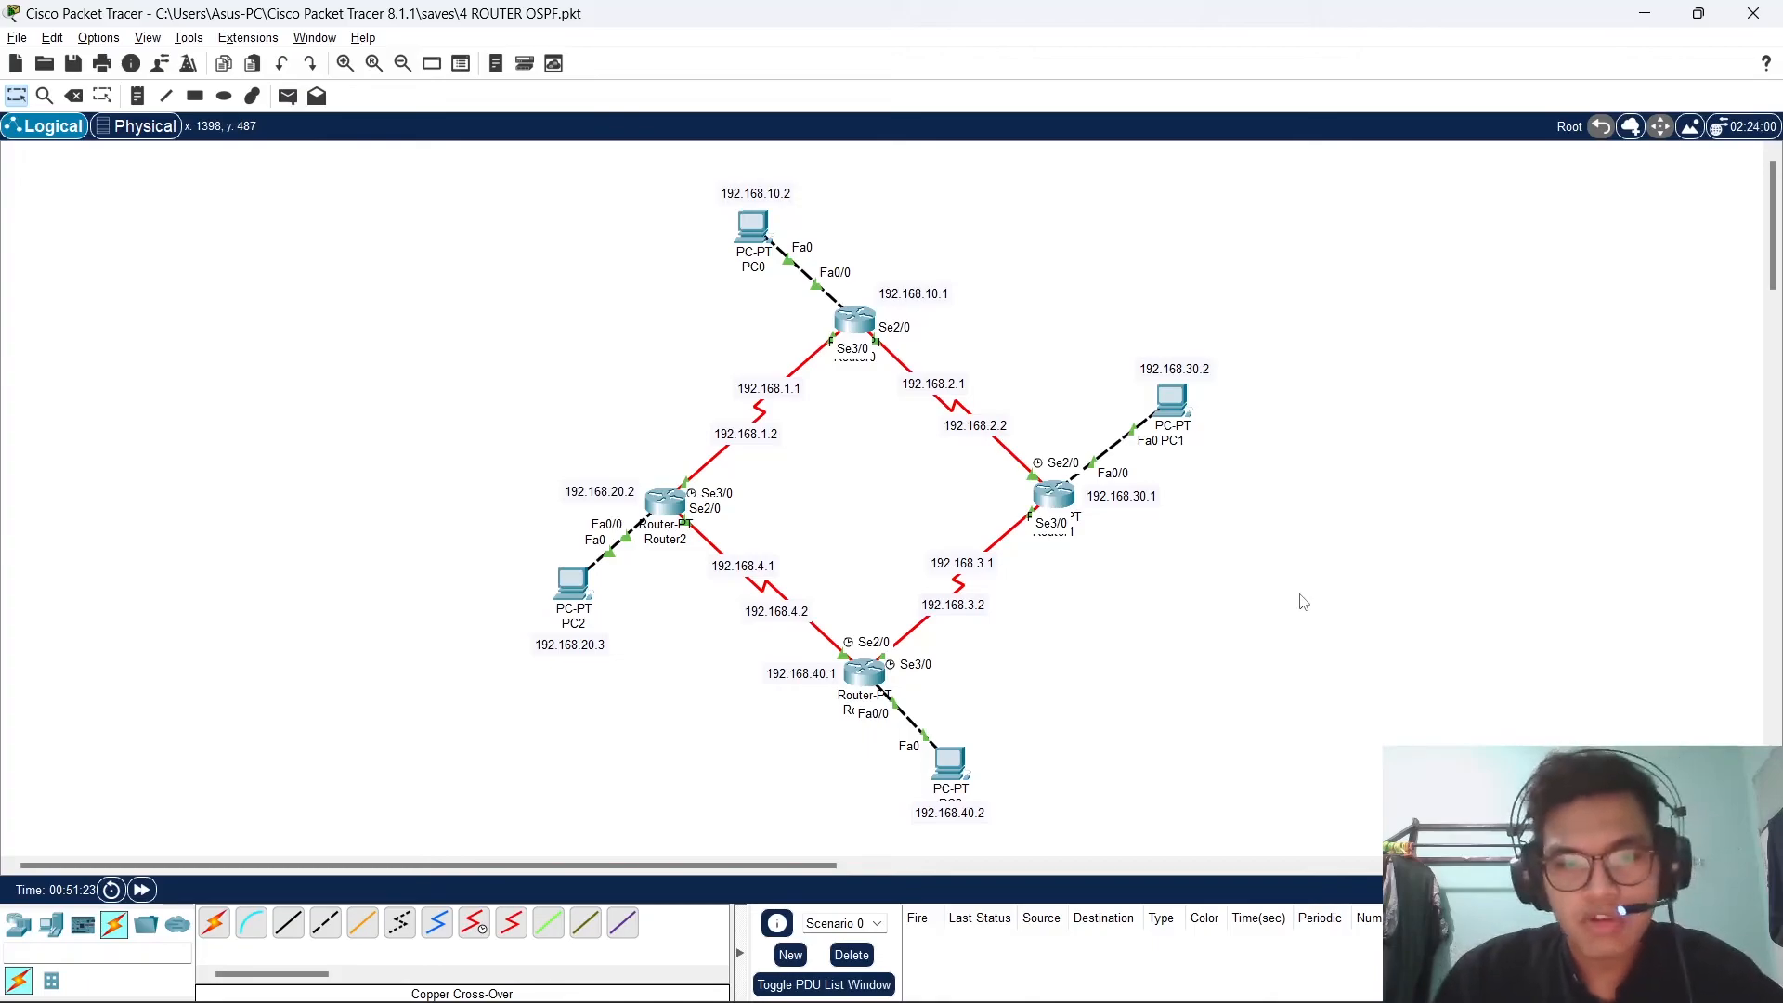
Test connectivity from PC0 to PC1 by sending a simple PDU twice.
{"action": "left_click", "coordinate": [289, 104]}
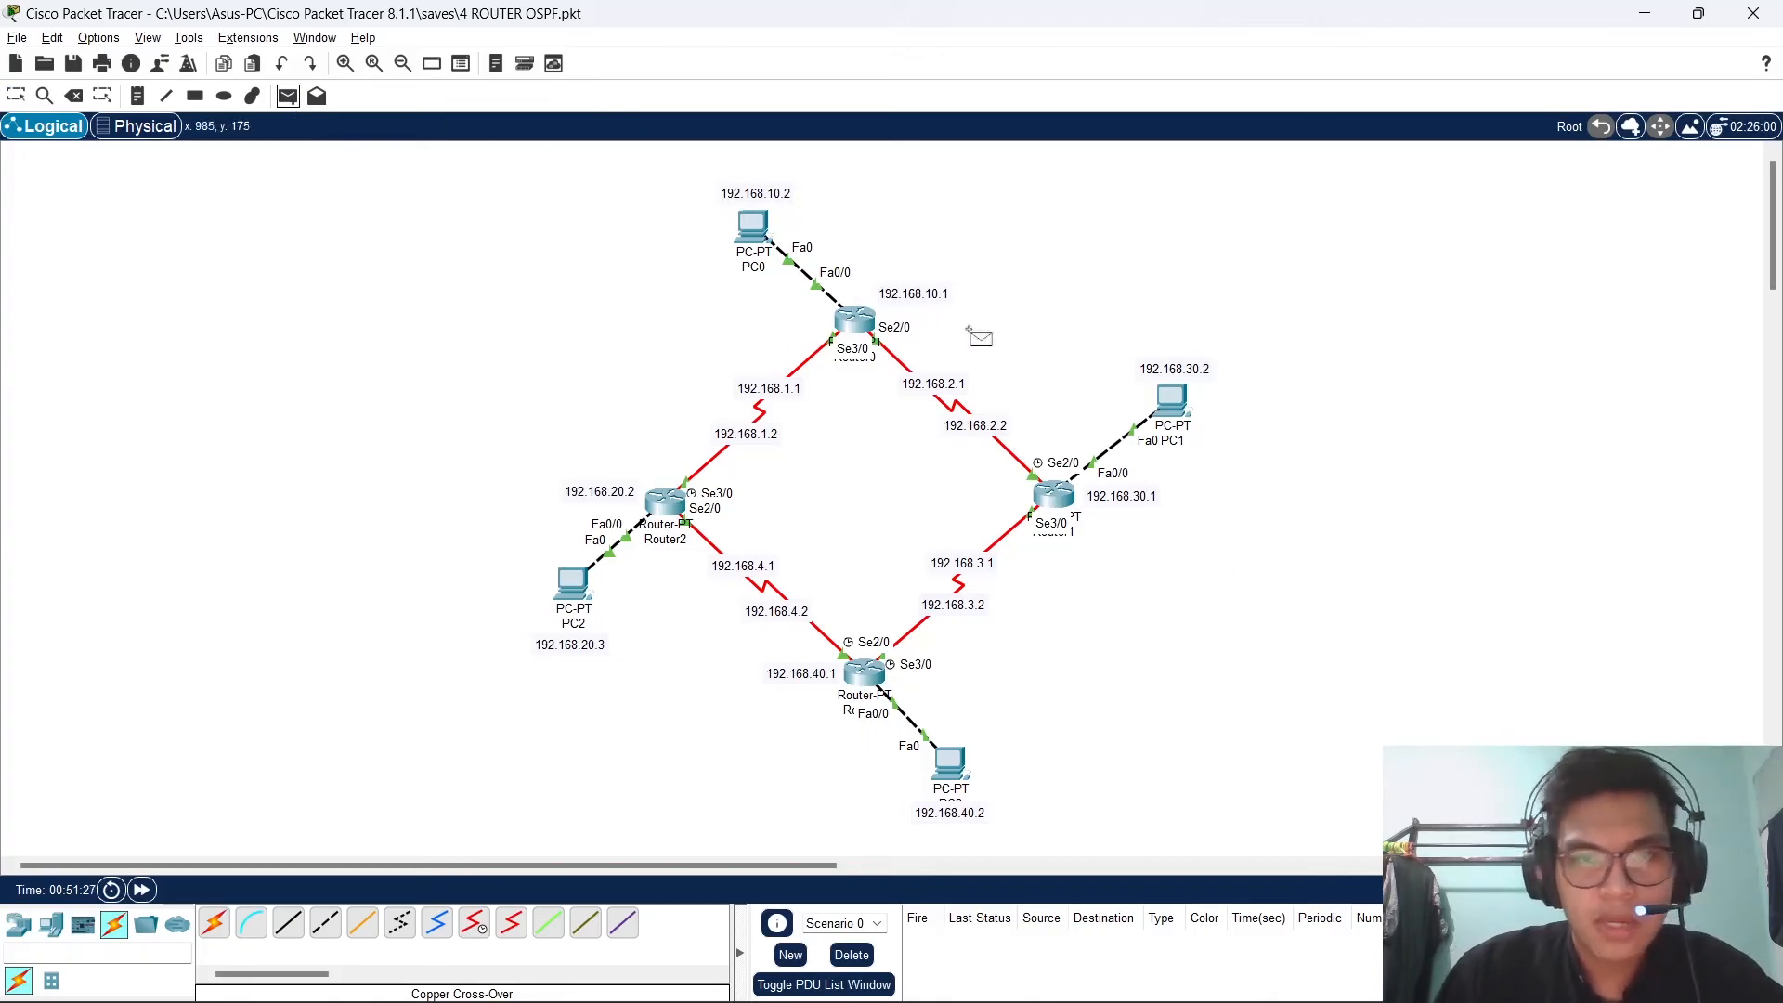
{"action": "left_click", "coordinate": [763, 232]}
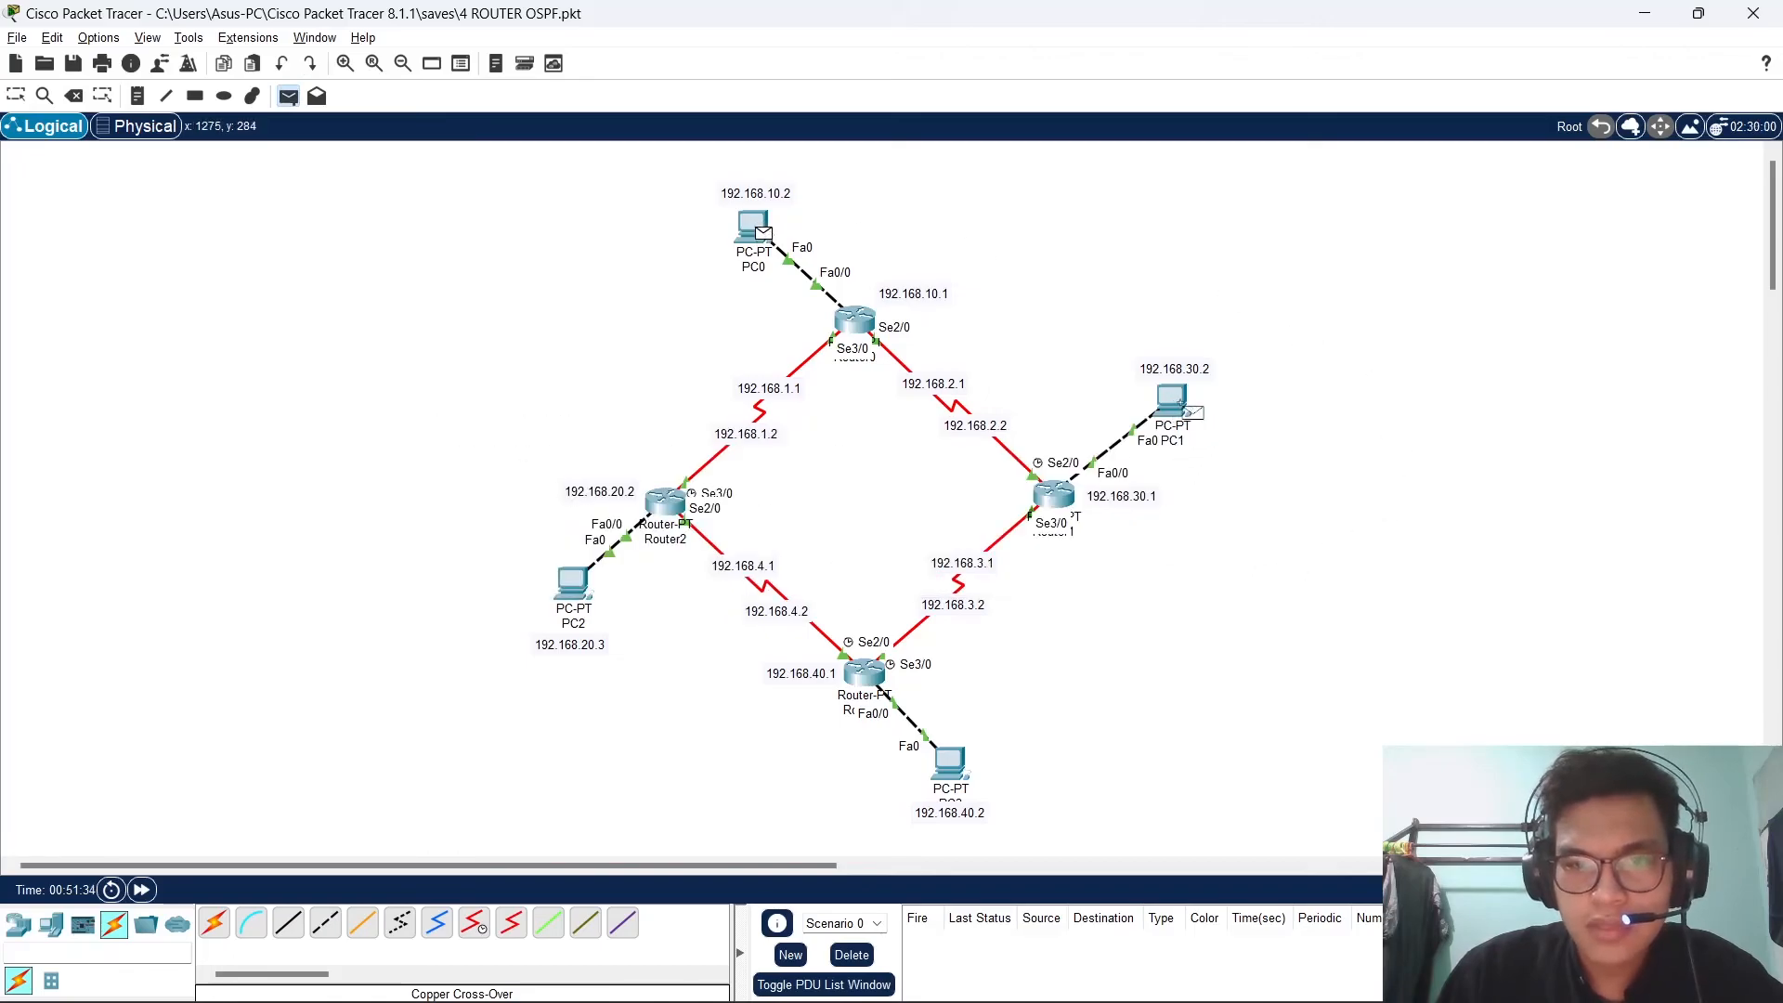
{"action": "left_click", "coordinate": [1189, 410]}
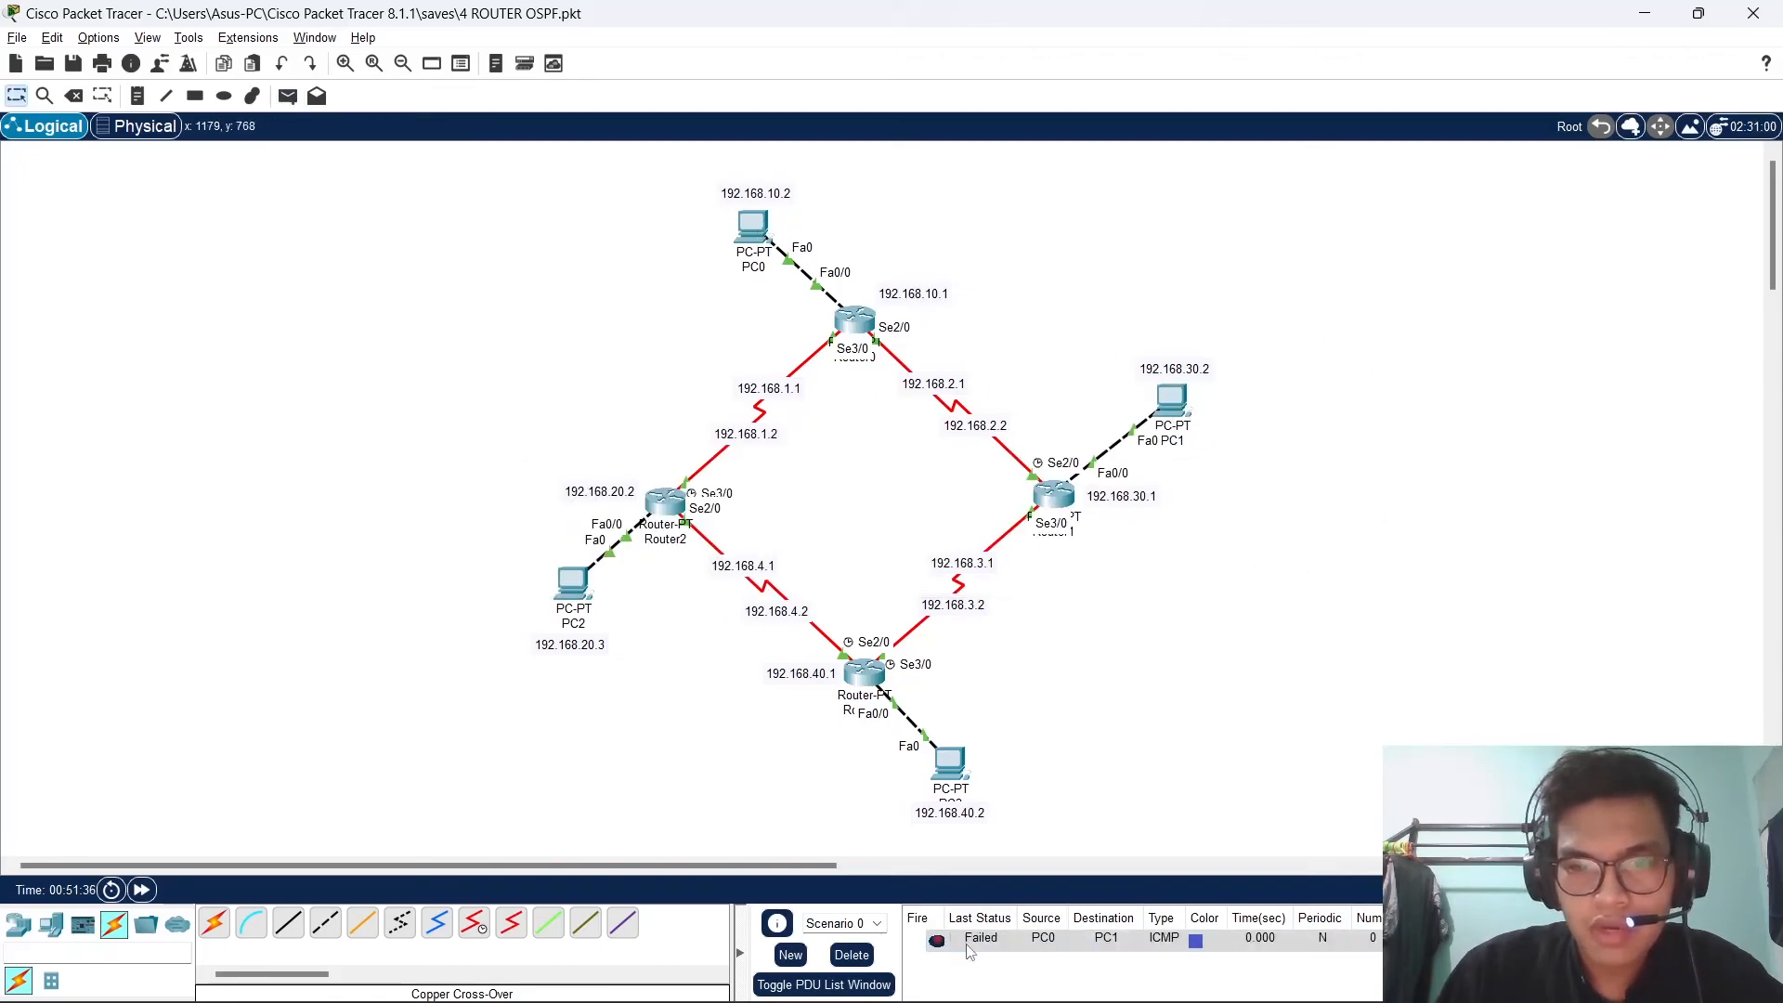
{"action": "left_click", "coordinate": [288, 96]}
{"action": "left_click", "coordinate": [763, 232]}
{"action": "left_click", "coordinate": [1173, 421]}
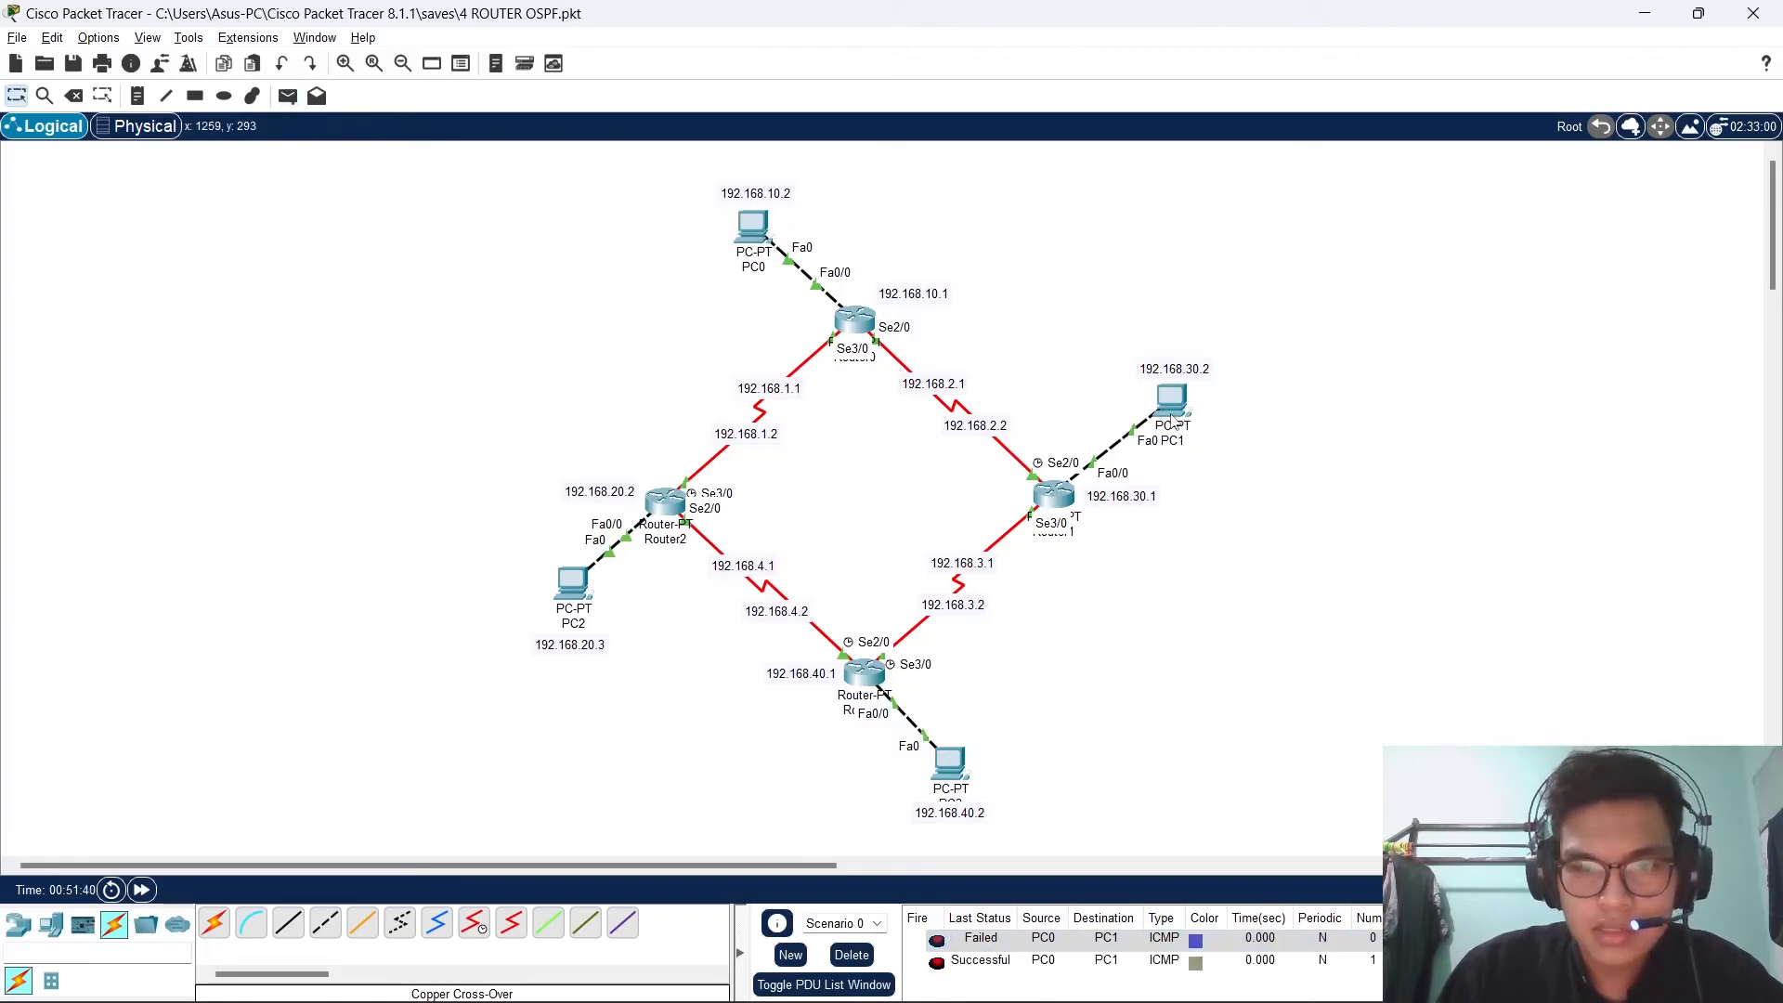
Test connectivity from PC0 to PC2 by sending a simple PDU twice.
{"action": "left_click", "coordinate": [288, 95]}
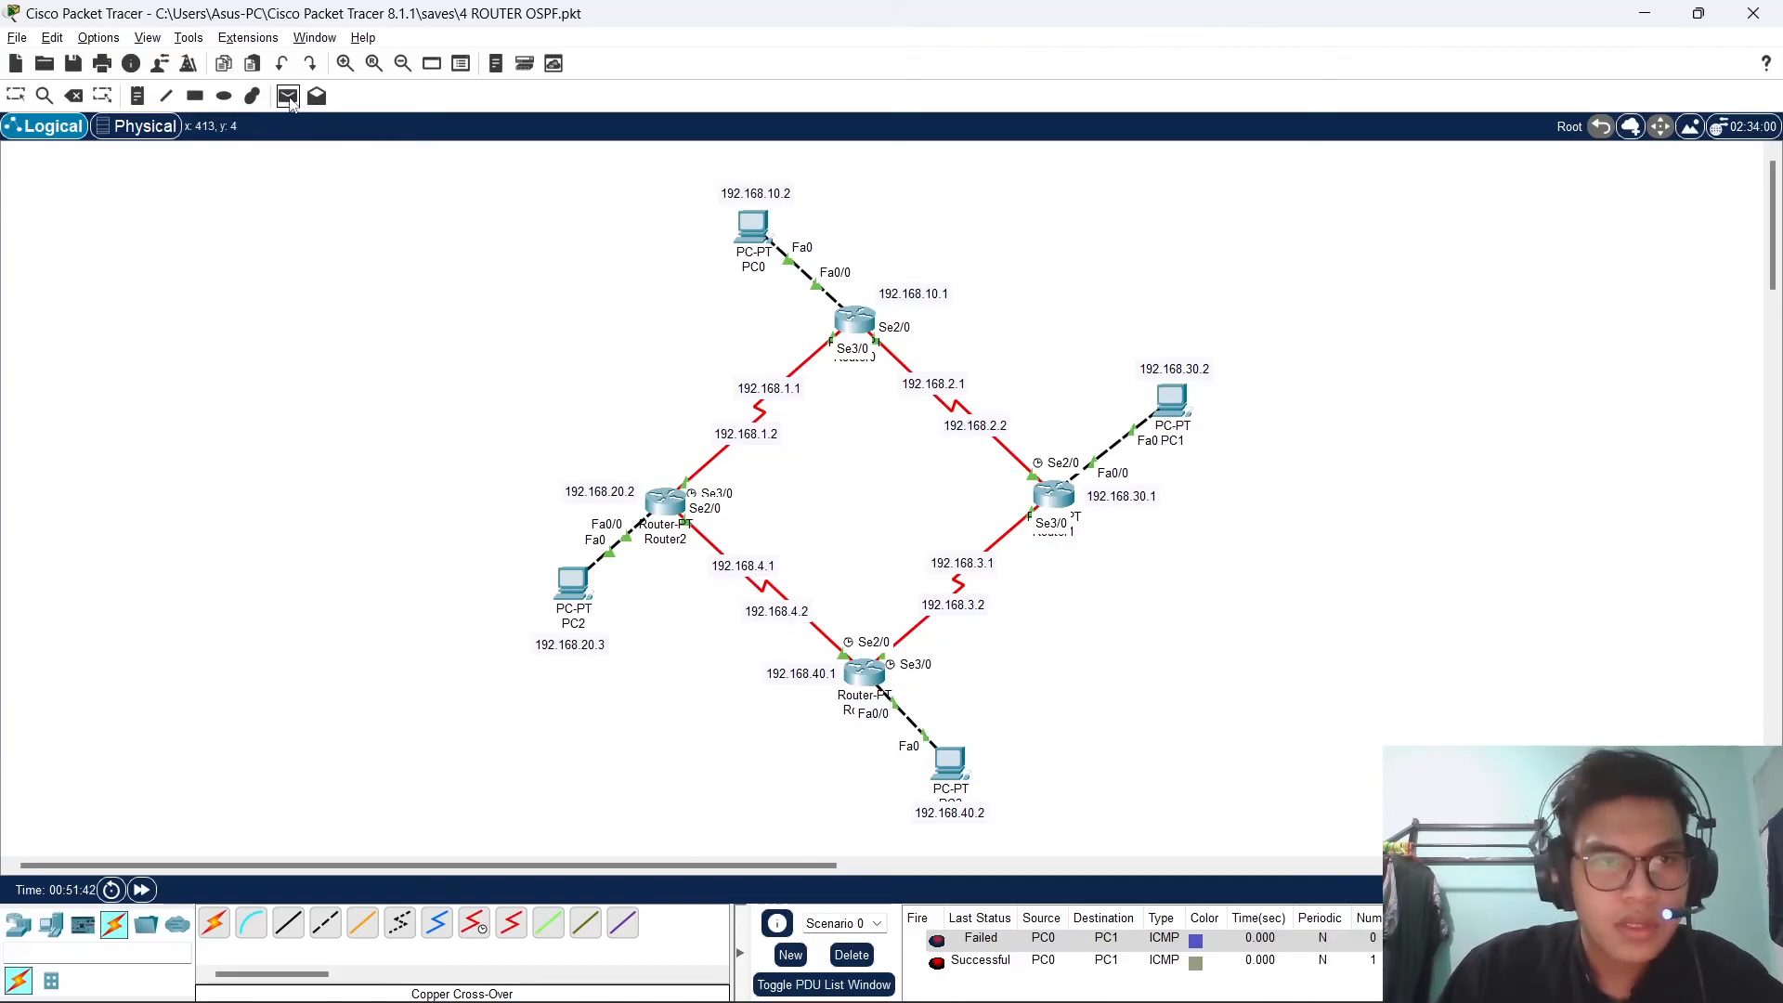
{"action": "left_click", "coordinate": [763, 235]}
{"action": "left_click", "coordinate": [582, 602]}
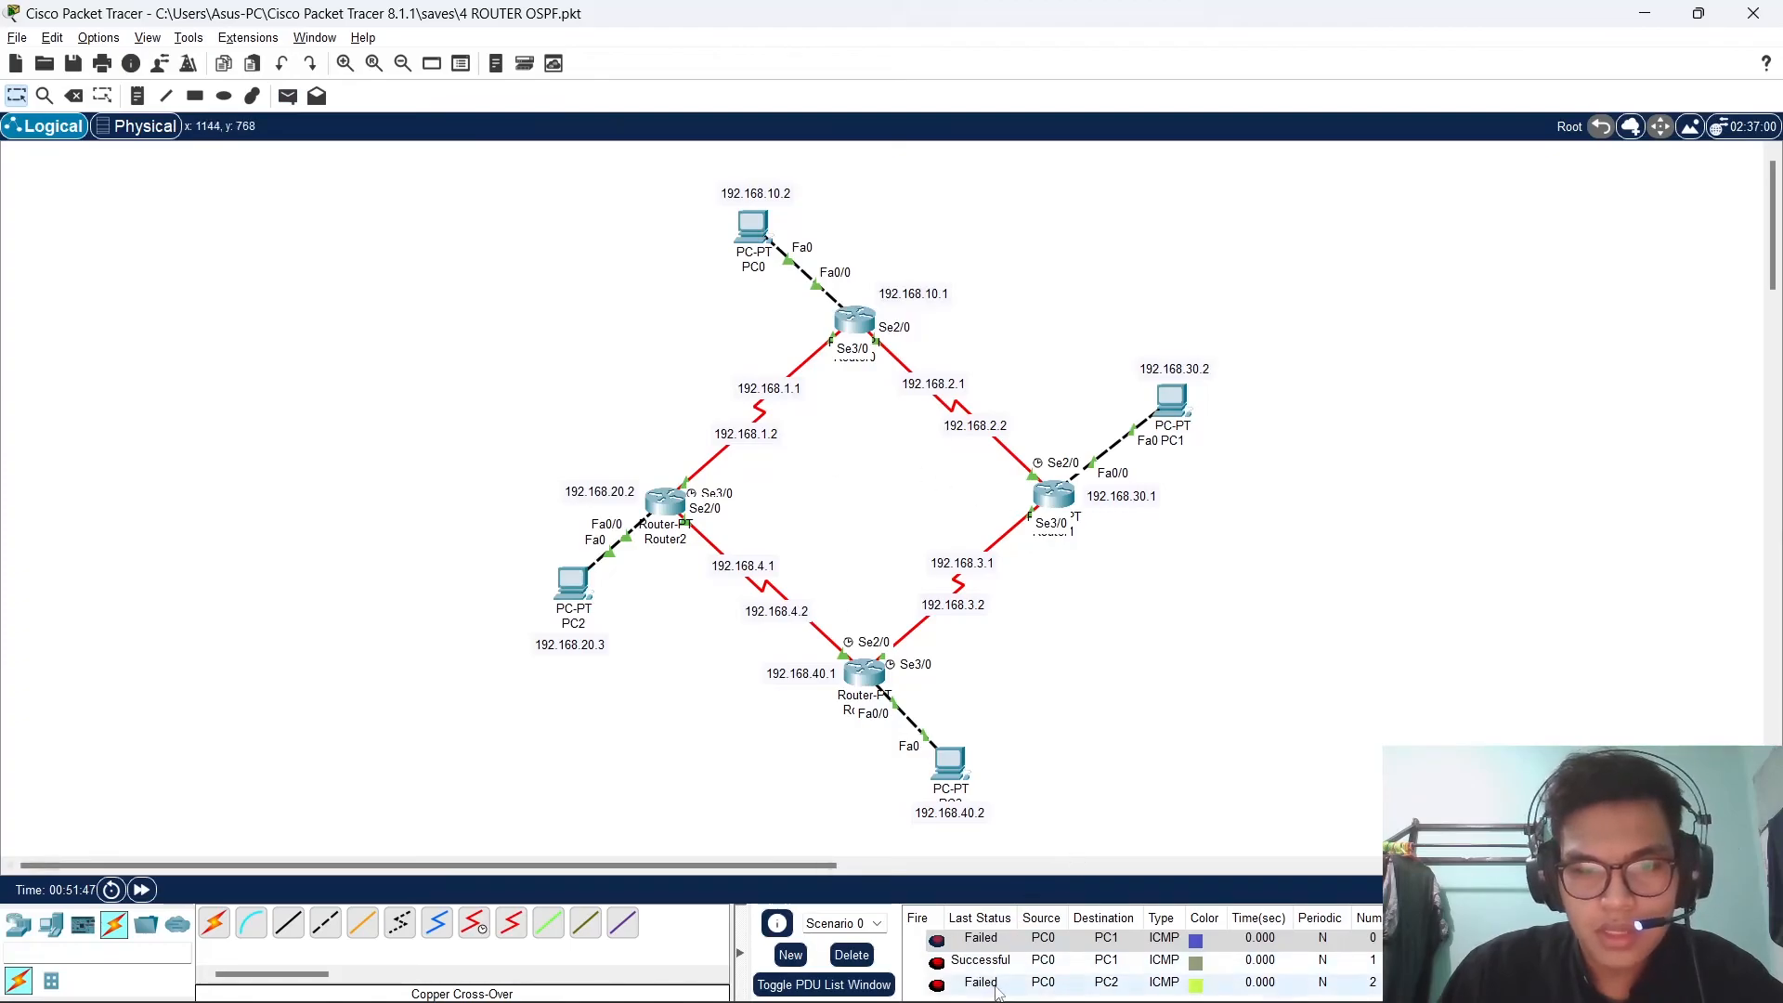
{"action": "left_click", "coordinate": [288, 96]}
{"action": "left_click", "coordinate": [764, 232]}
{"action": "left_click", "coordinate": [585, 595]}
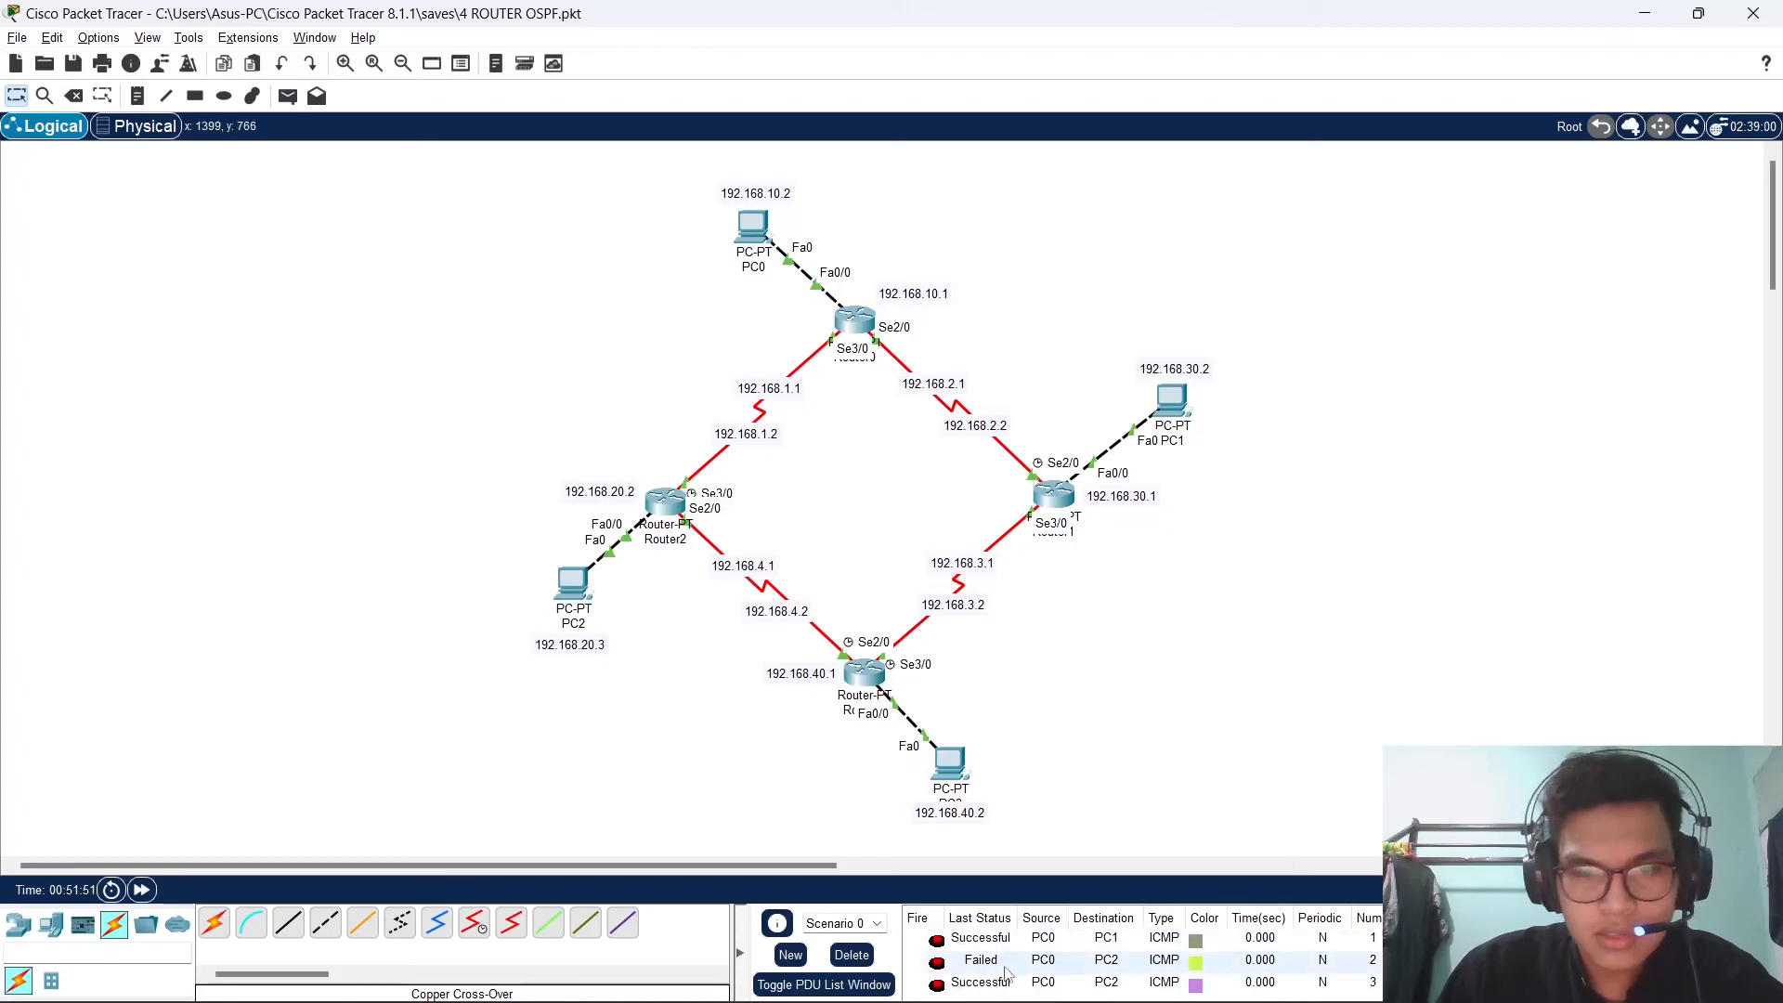
Delete the current scenario's PDUs and send a fresh simple PDU from PC0 to PC2.
{"action": "mouse_move", "coordinate": [984, 969]}
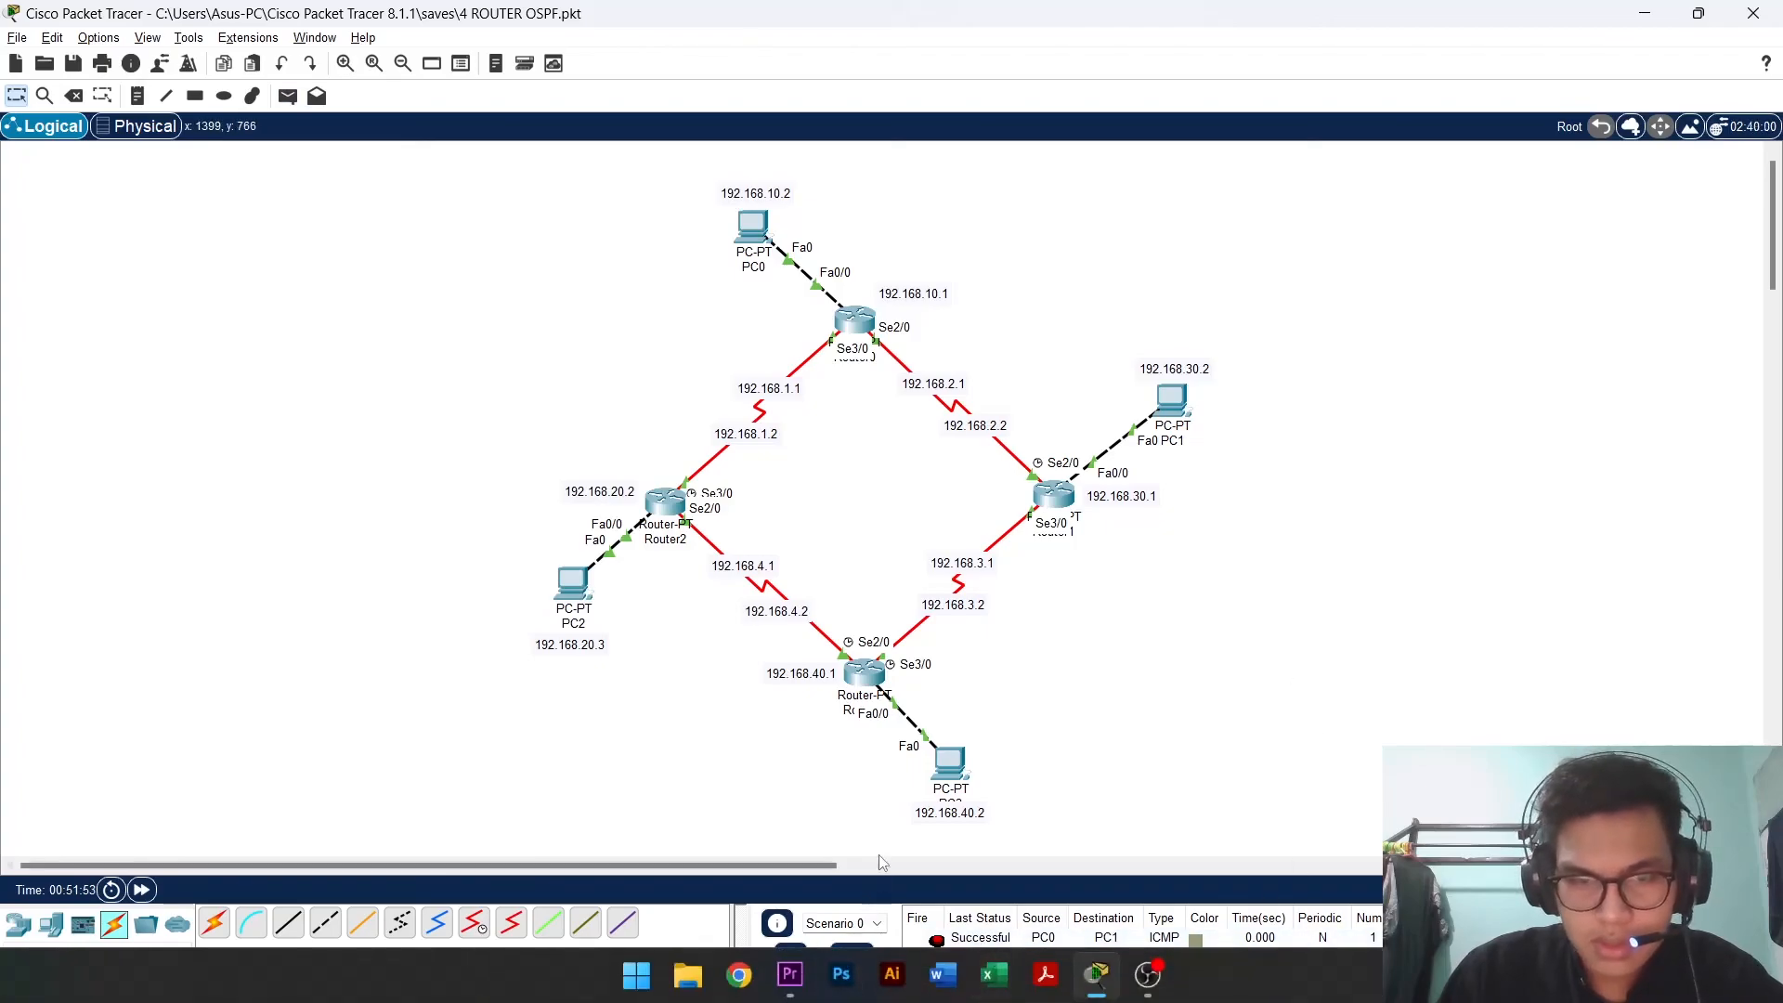
{"action": "left_click", "coordinate": [854, 958]}
{"action": "left_click", "coordinate": [288, 95]}
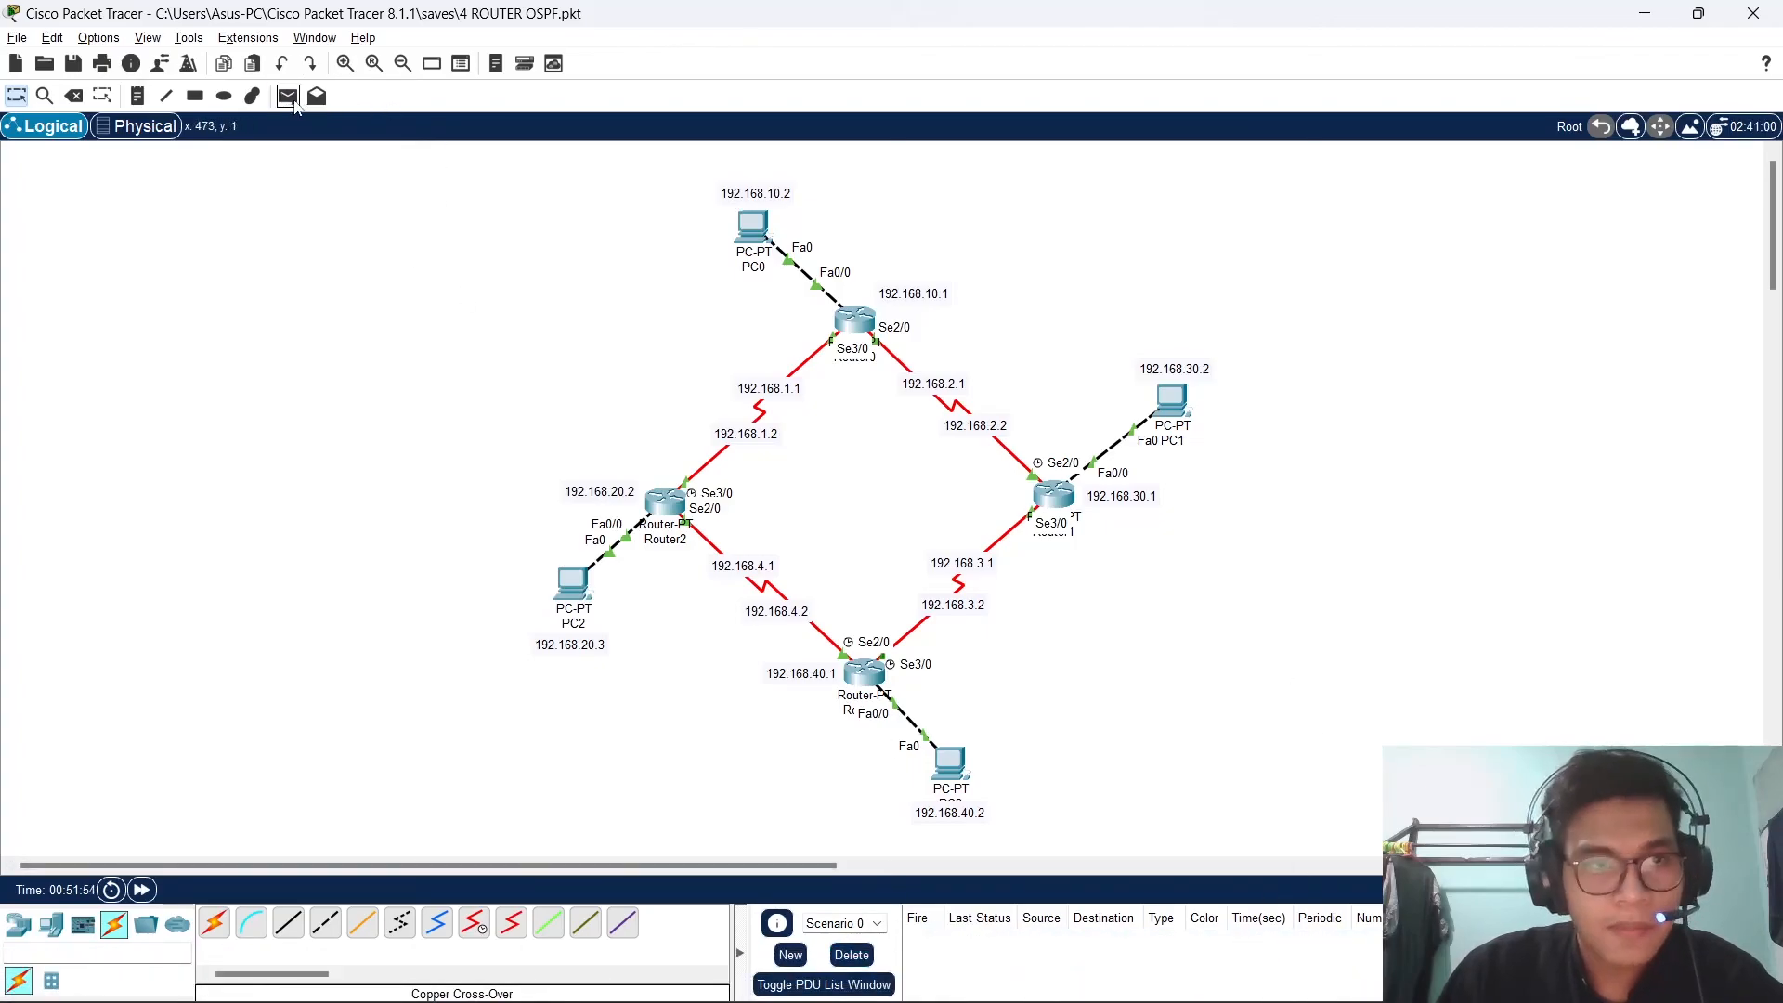
{"action": "left_click", "coordinate": [755, 229]}
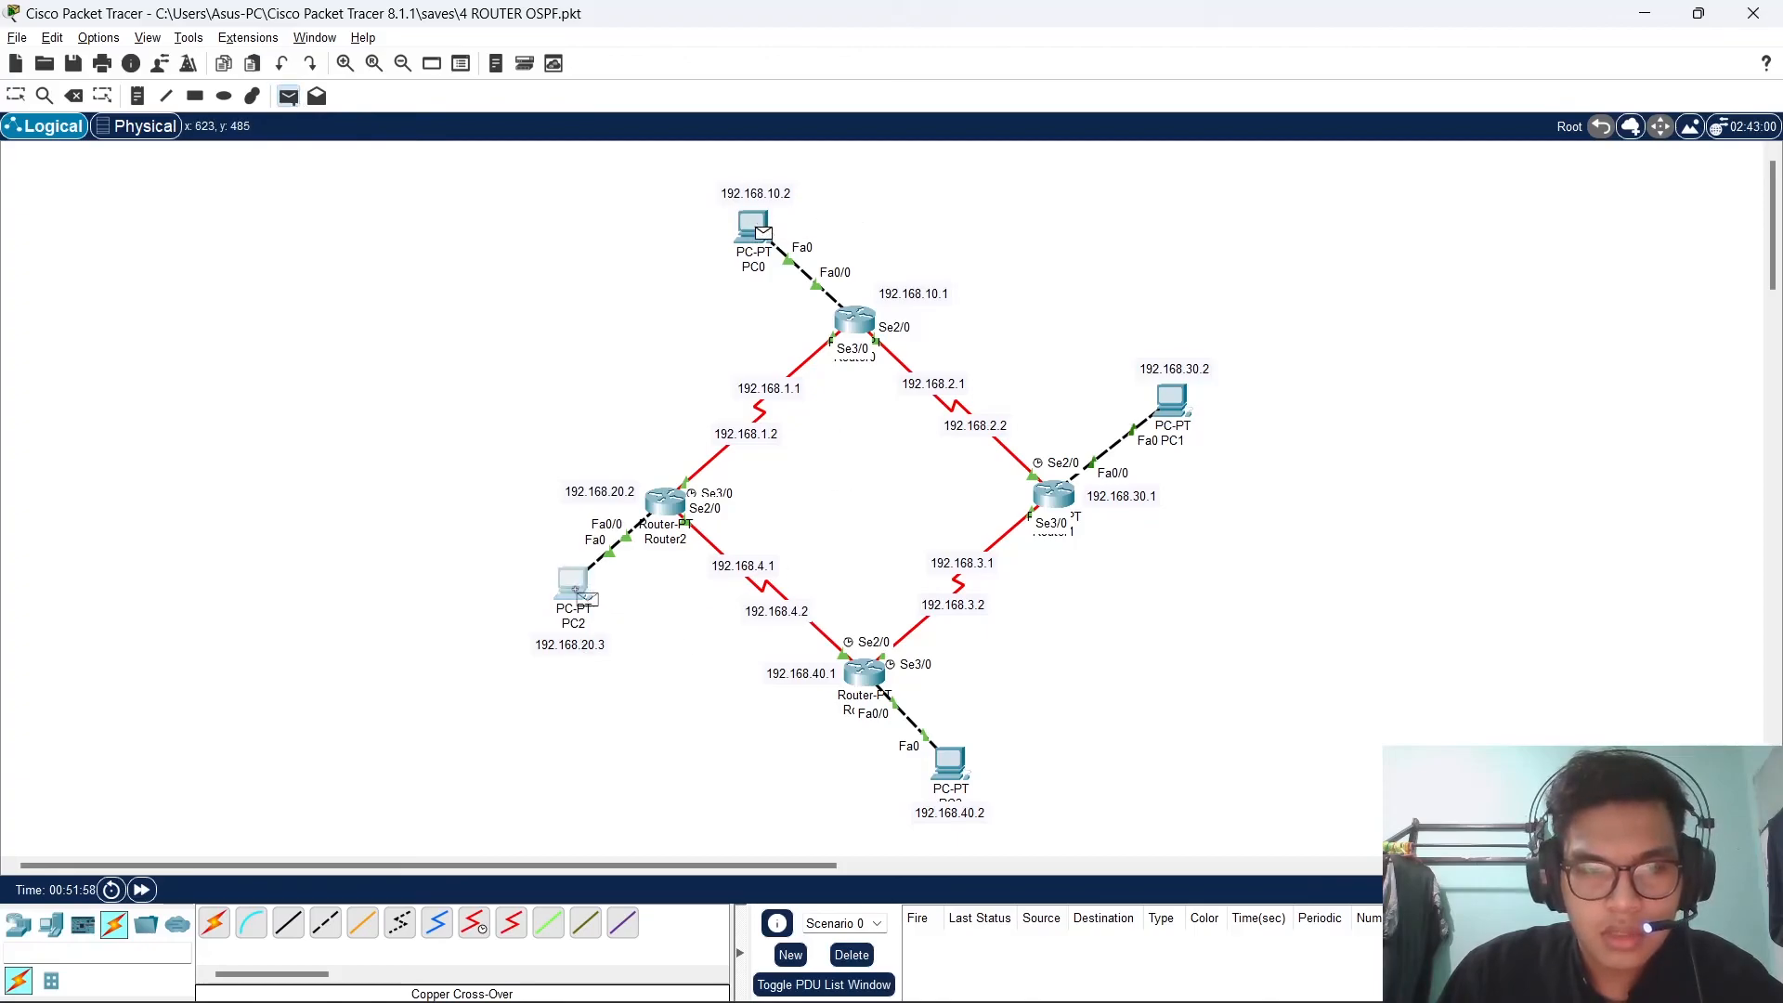
{"action": "left_click", "coordinate": [574, 585]}
Test connectivity from PC2 to PC3 by sending a simple PDU twice.
{"action": "left_click", "coordinate": [288, 96]}
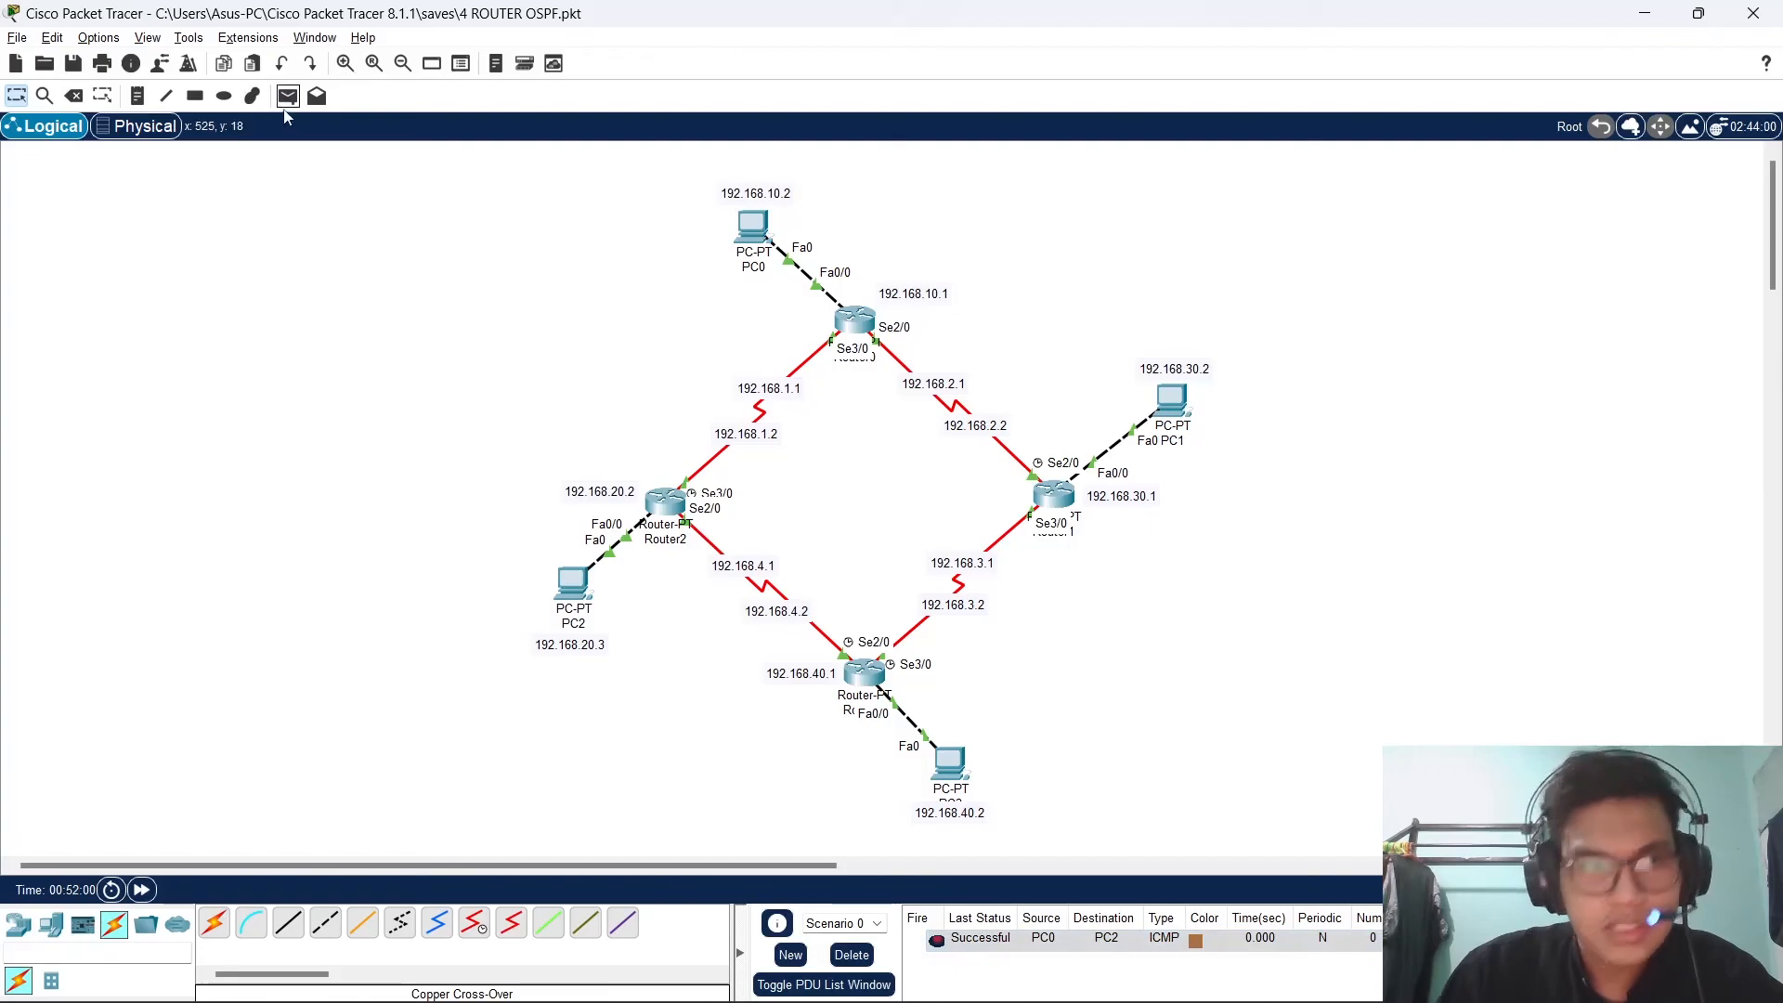
{"action": "left_click", "coordinate": [573, 585]}
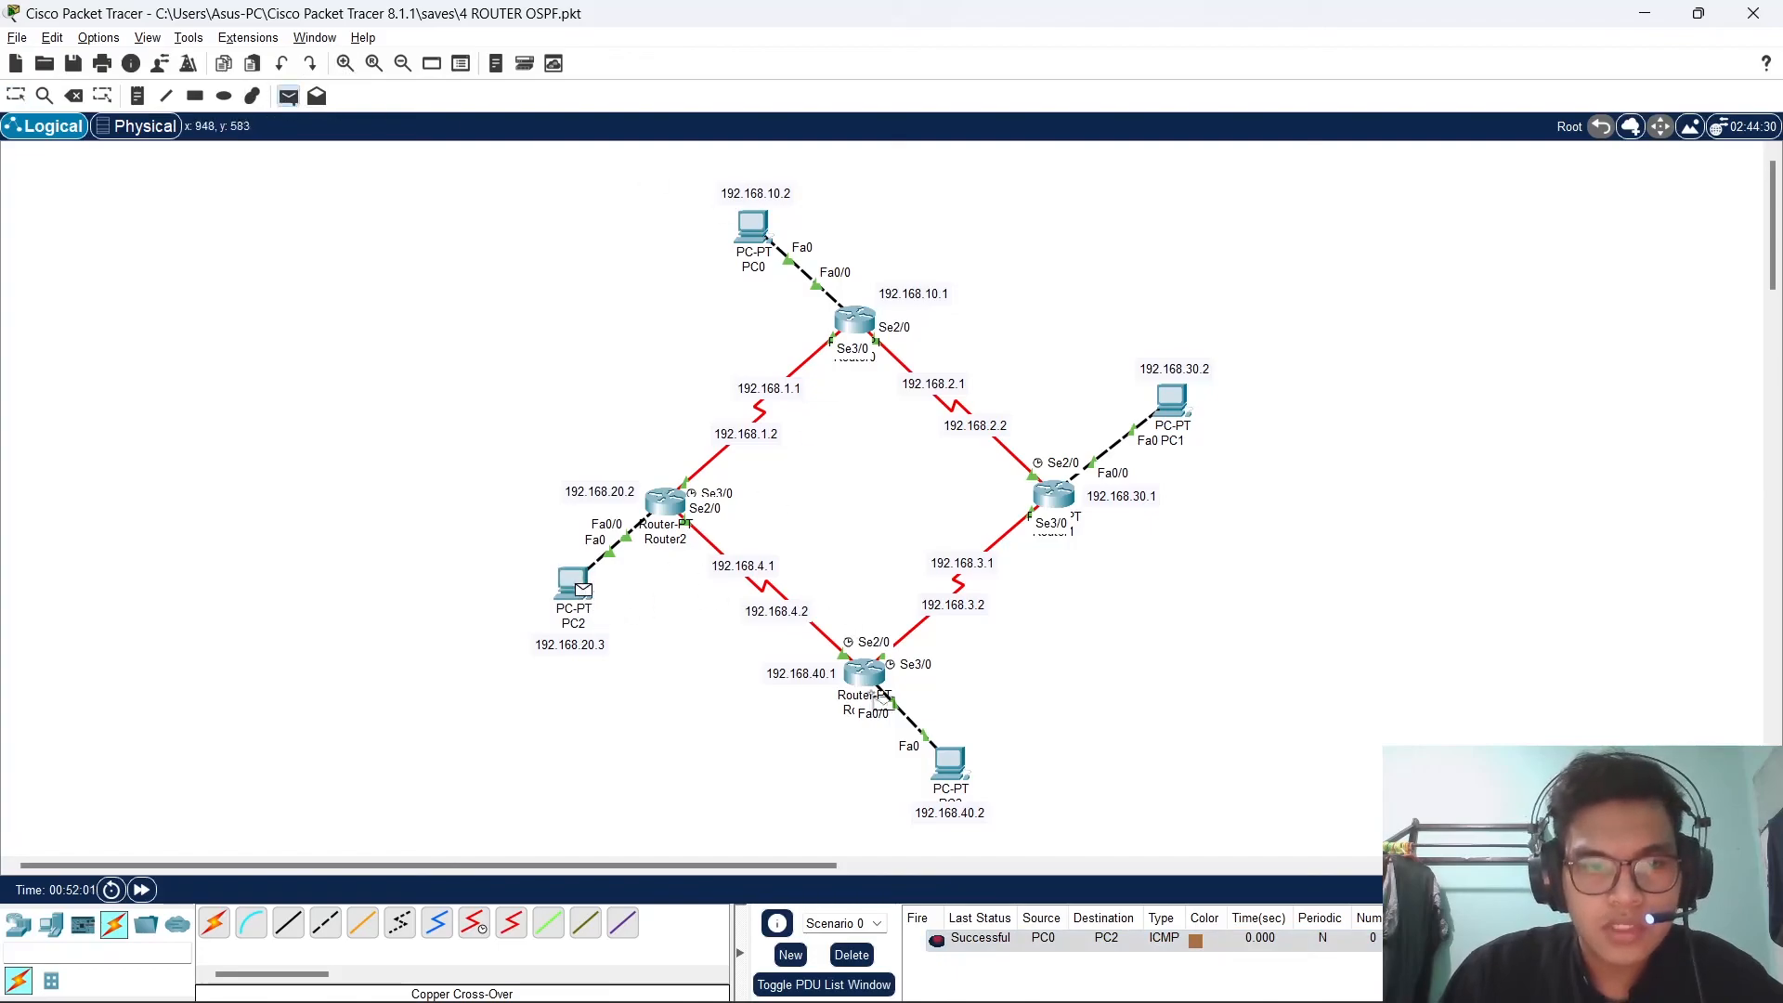
{"action": "left_click", "coordinate": [956, 763]}
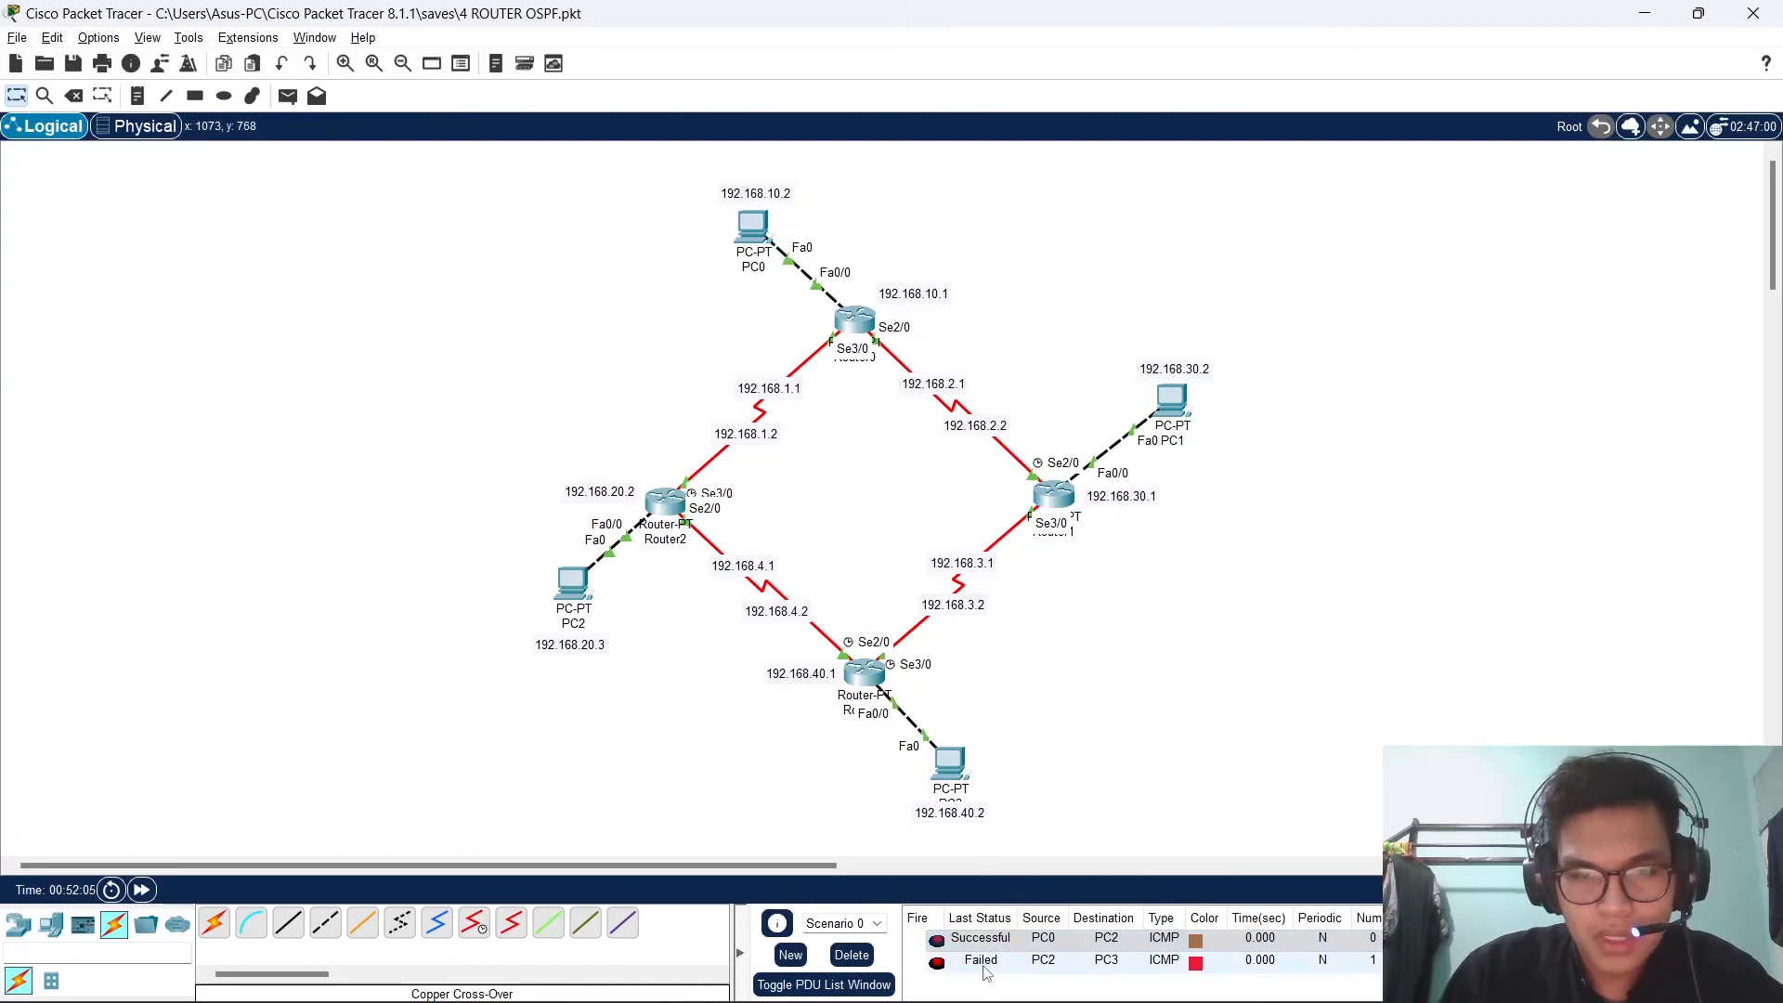
{"action": "left_click", "coordinate": [288, 96]}
{"action": "left_click", "coordinate": [573, 582]}
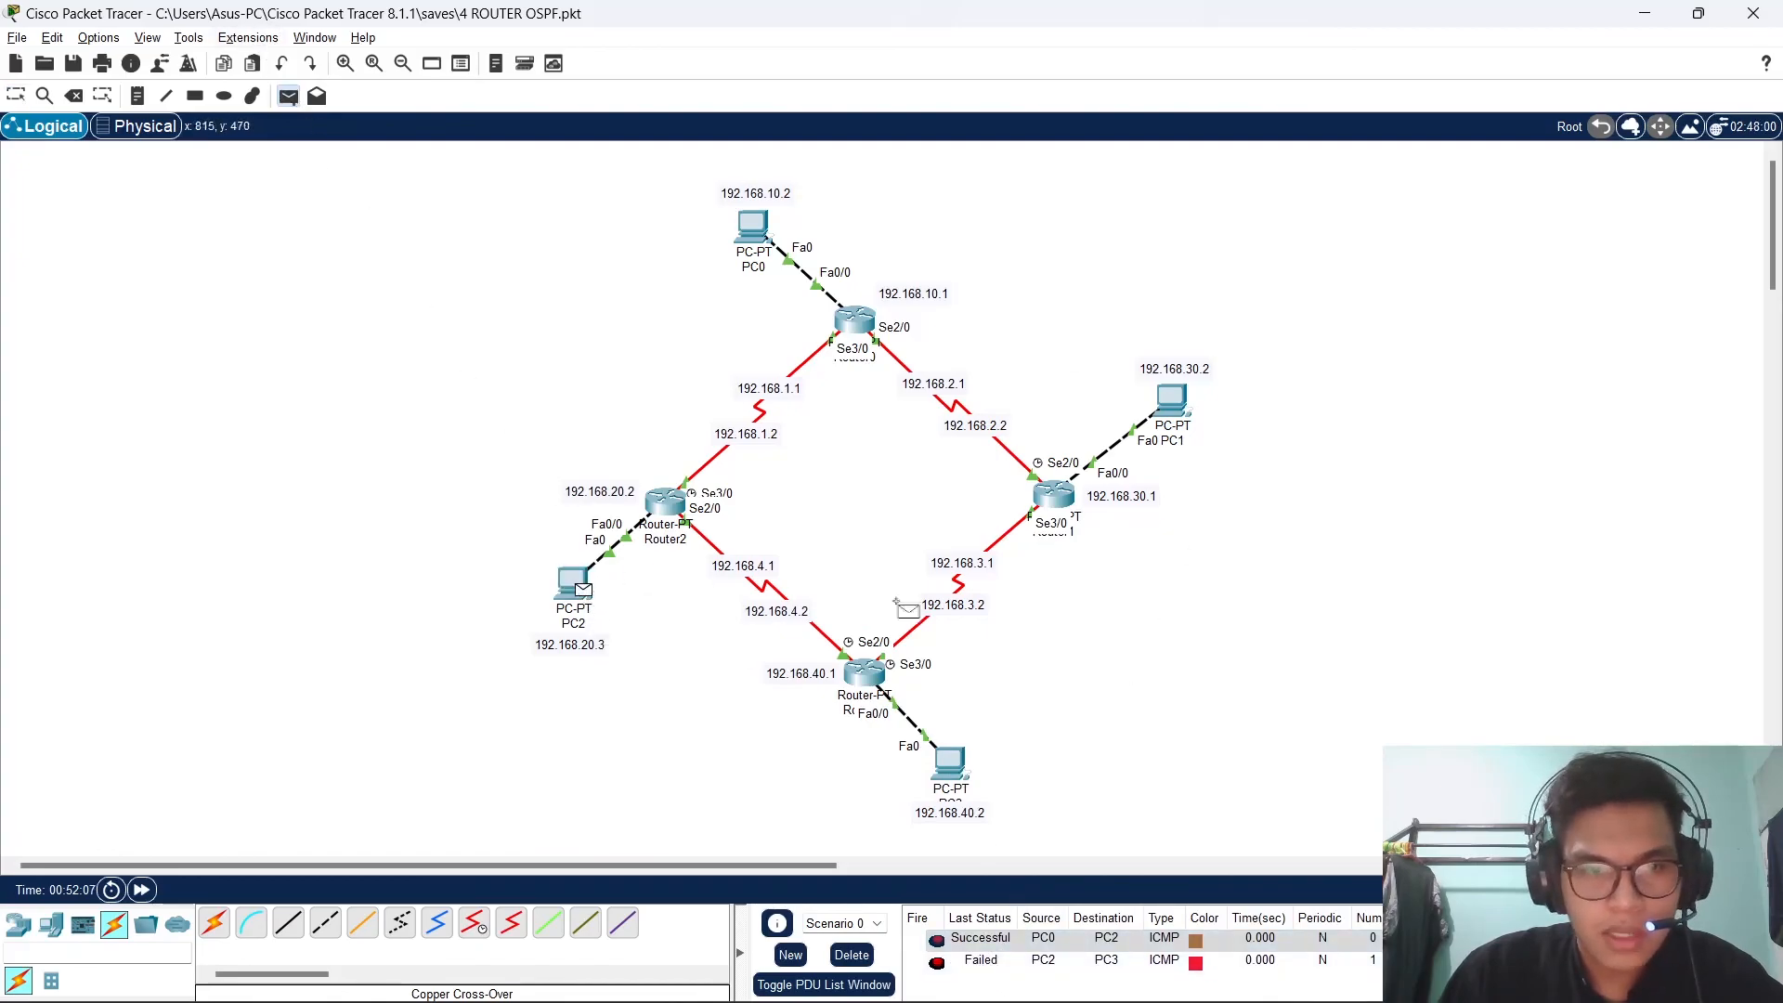
{"action": "left_click", "coordinate": [954, 767]}
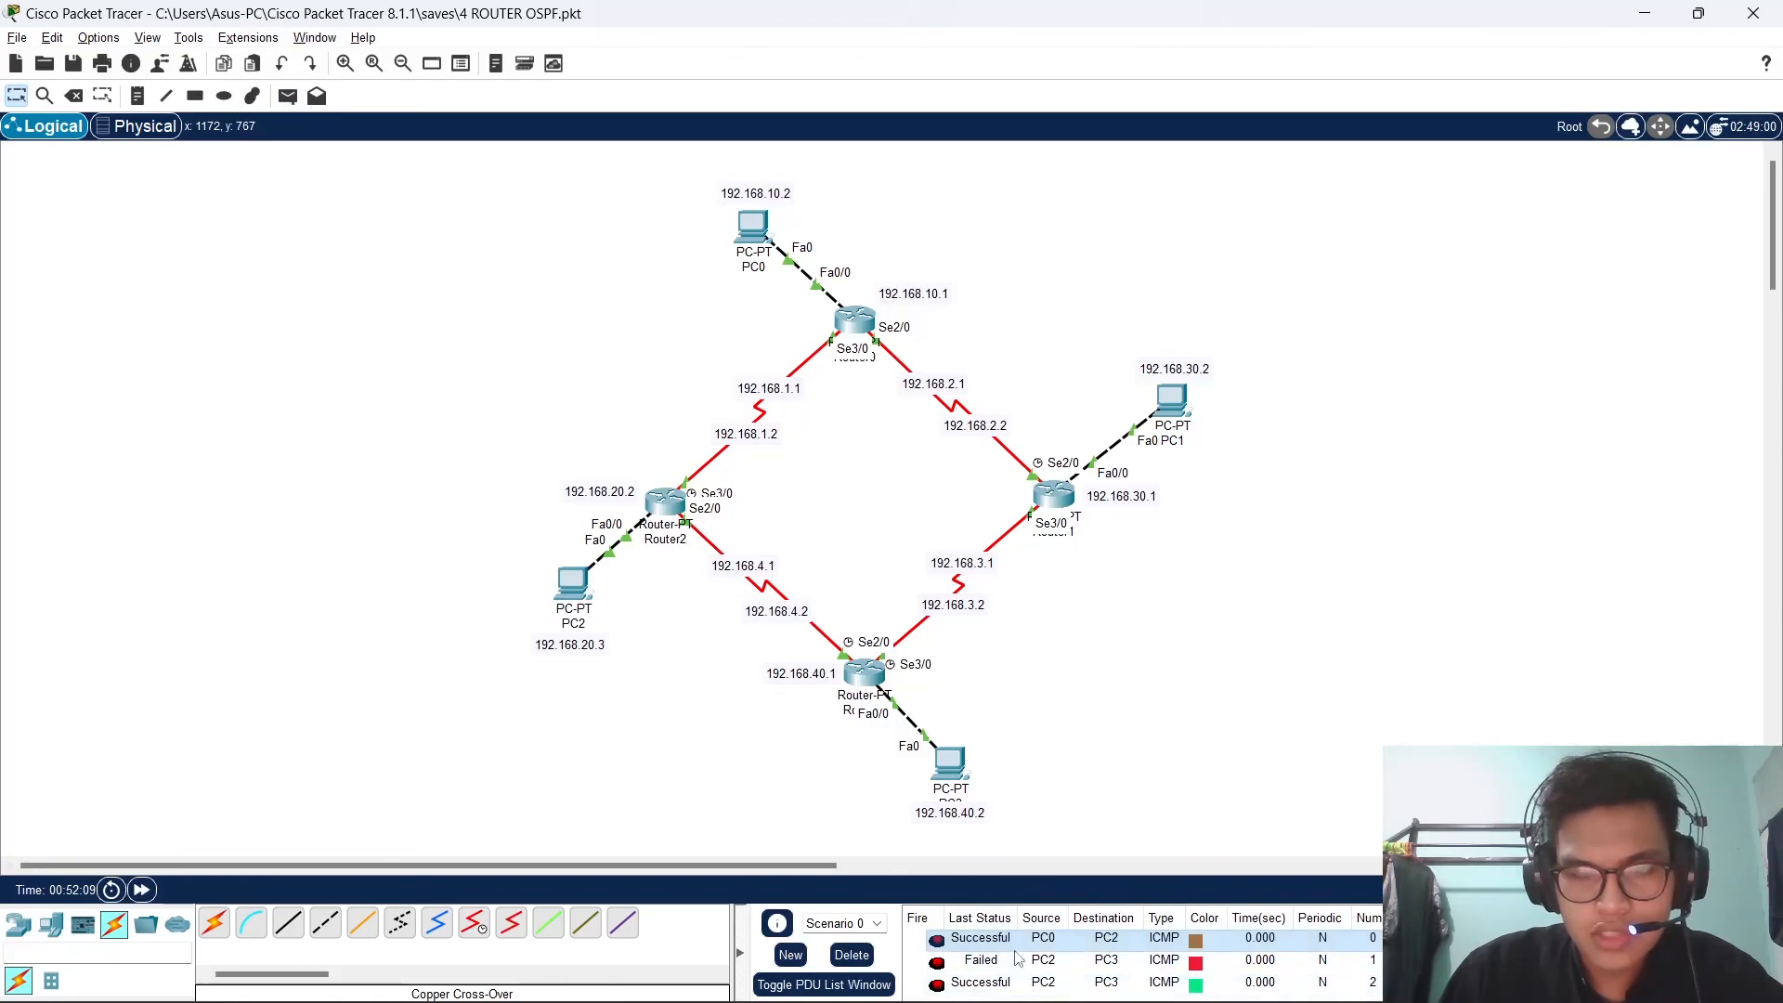
Send a simple PDU from PC3 to PC1 and check its status in the PDU list.
{"action": "left_click", "coordinate": [288, 95]}
{"action": "left_click", "coordinate": [952, 769]}
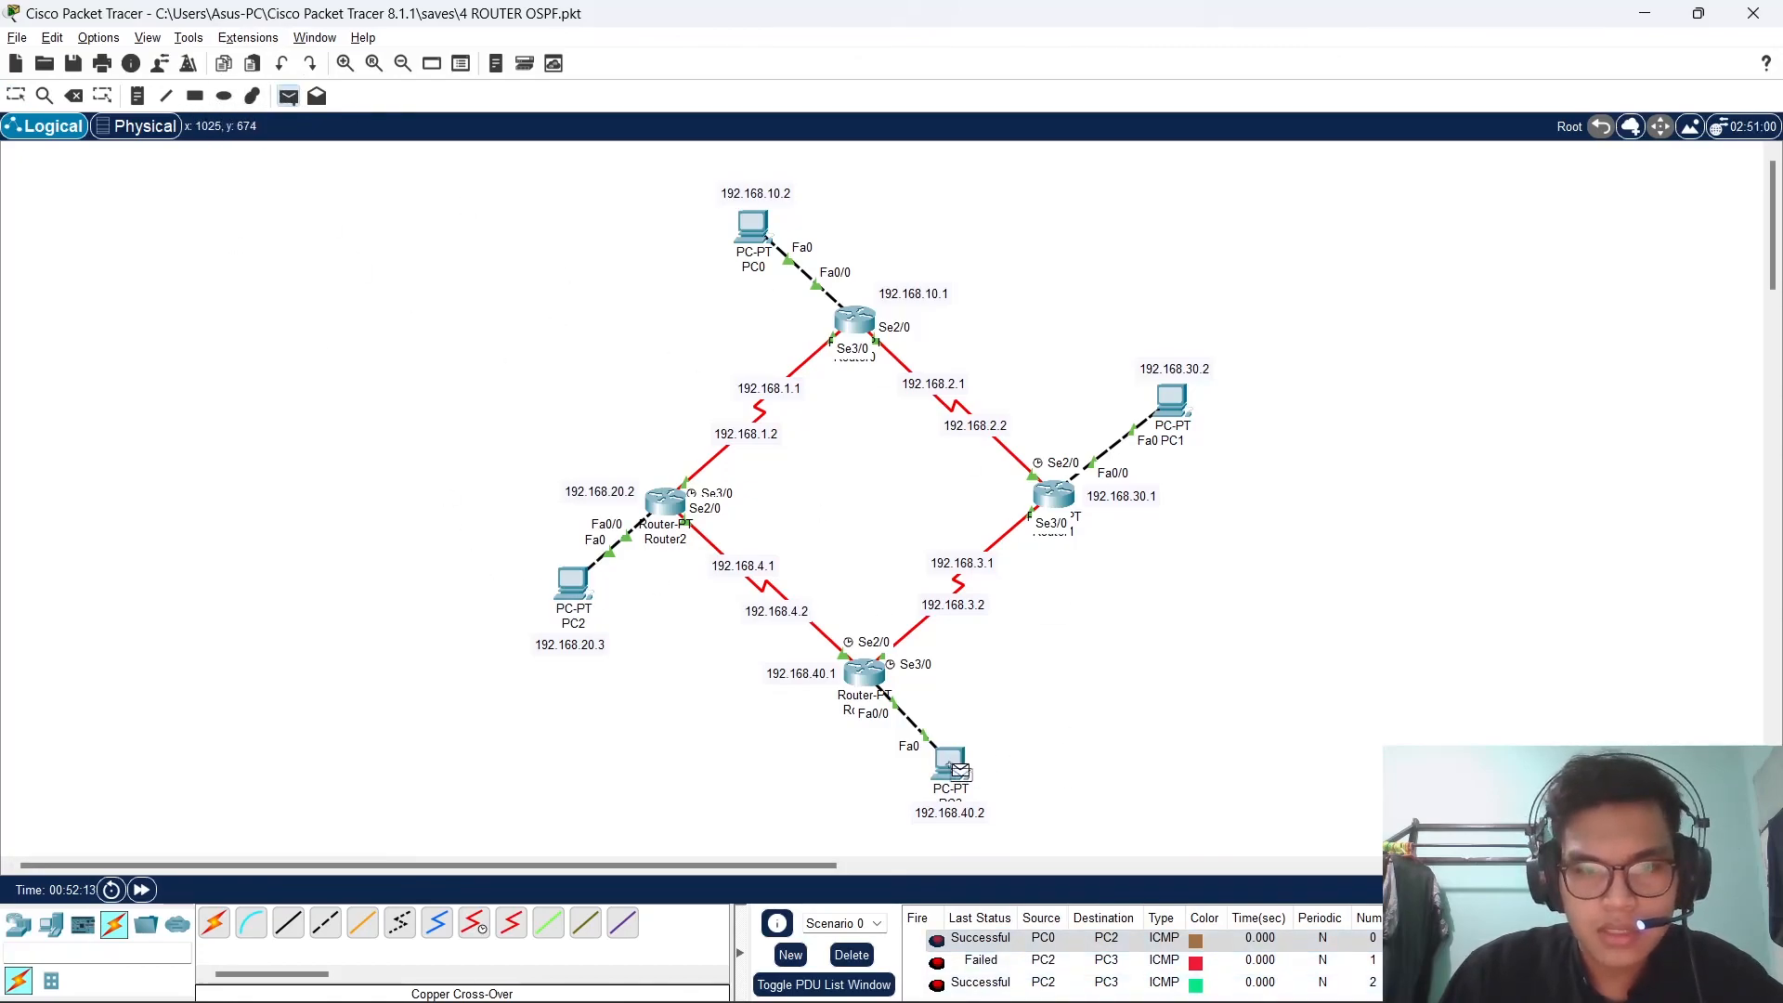
{"action": "left_click", "coordinate": [1172, 399]}
{"action": "scroll", "coordinate": [1077, 852], "scroll_direction": "down", "scroll_amount": 2}
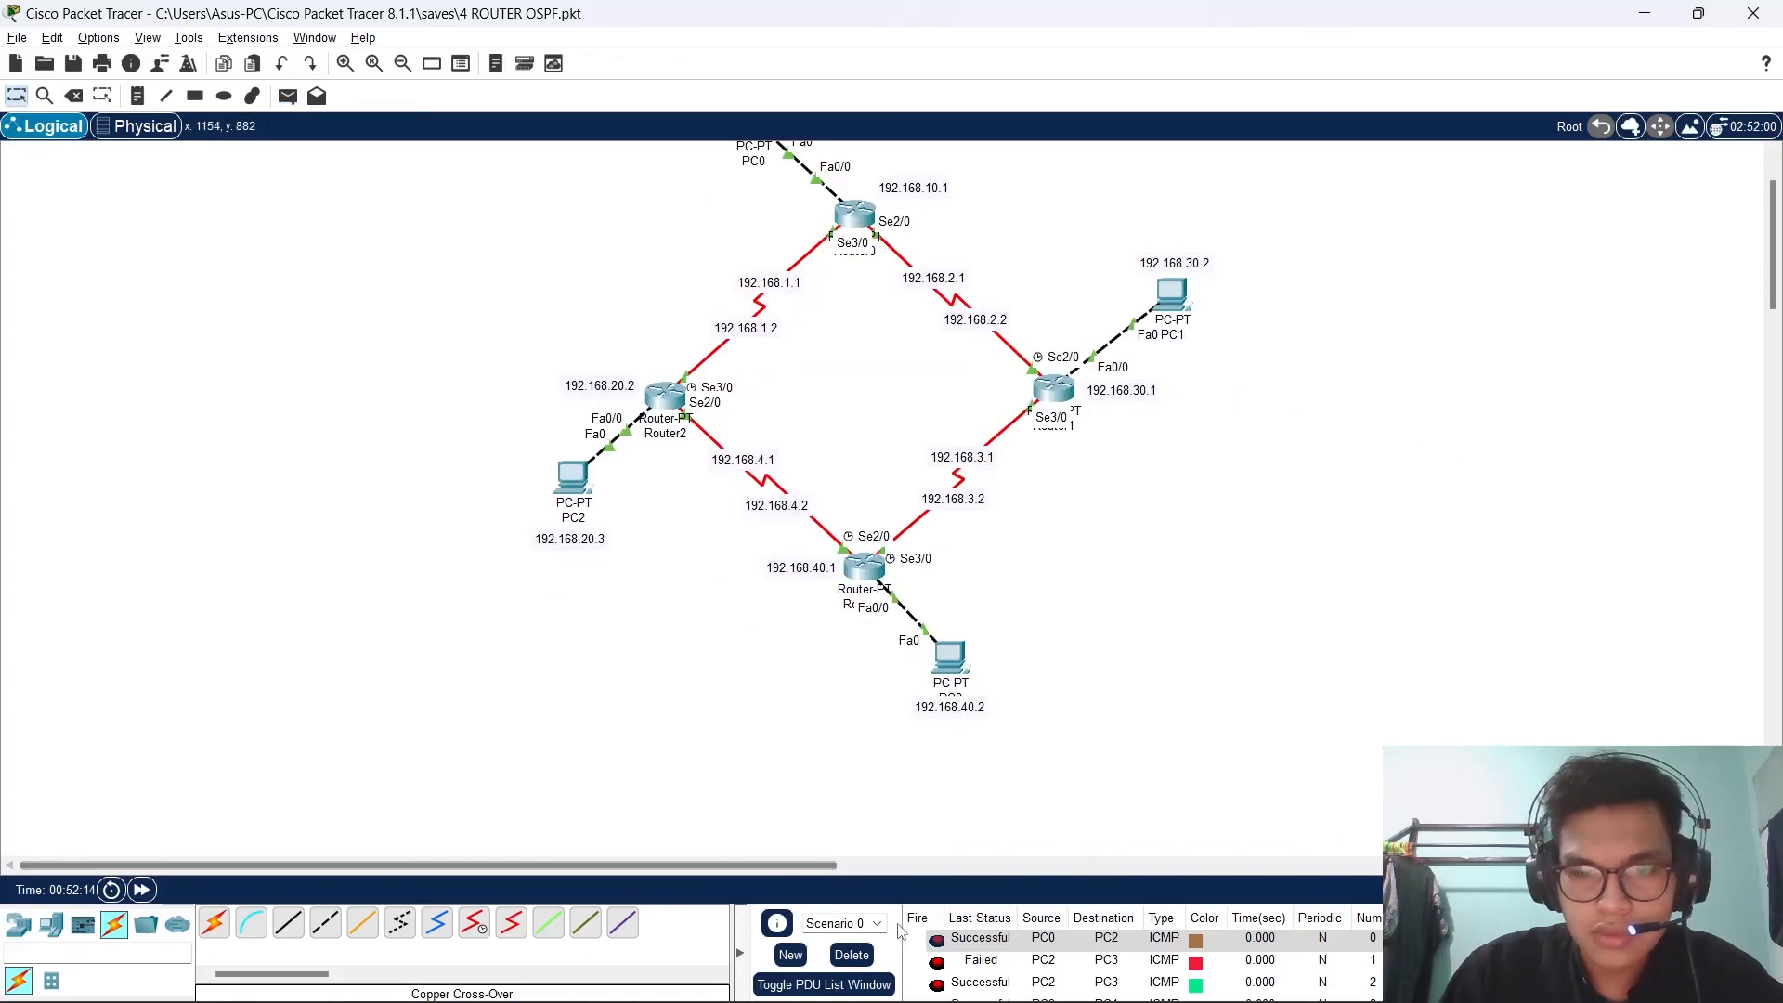
{"action": "scroll", "coordinate": [1020, 968], "scroll_direction": "down", "scroll_amount": 1}
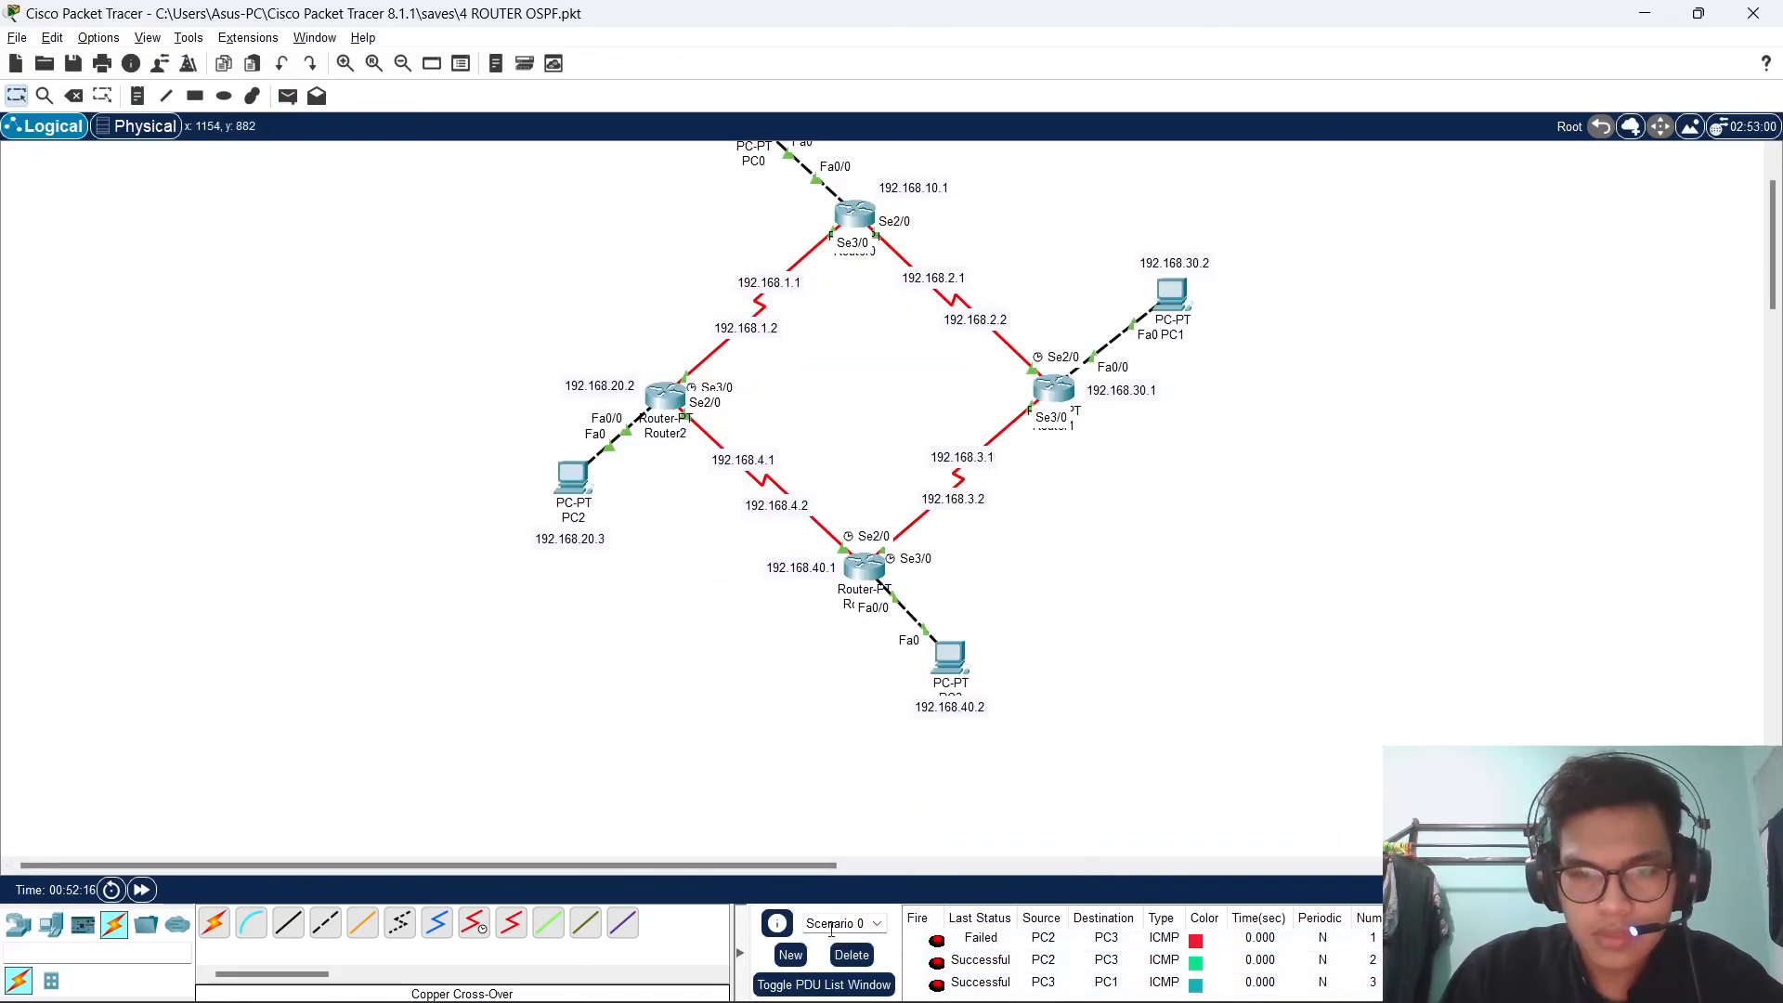
{"action": "scroll", "coordinate": [1263, 596], "scroll_direction": "up", "scroll_amount": 2}
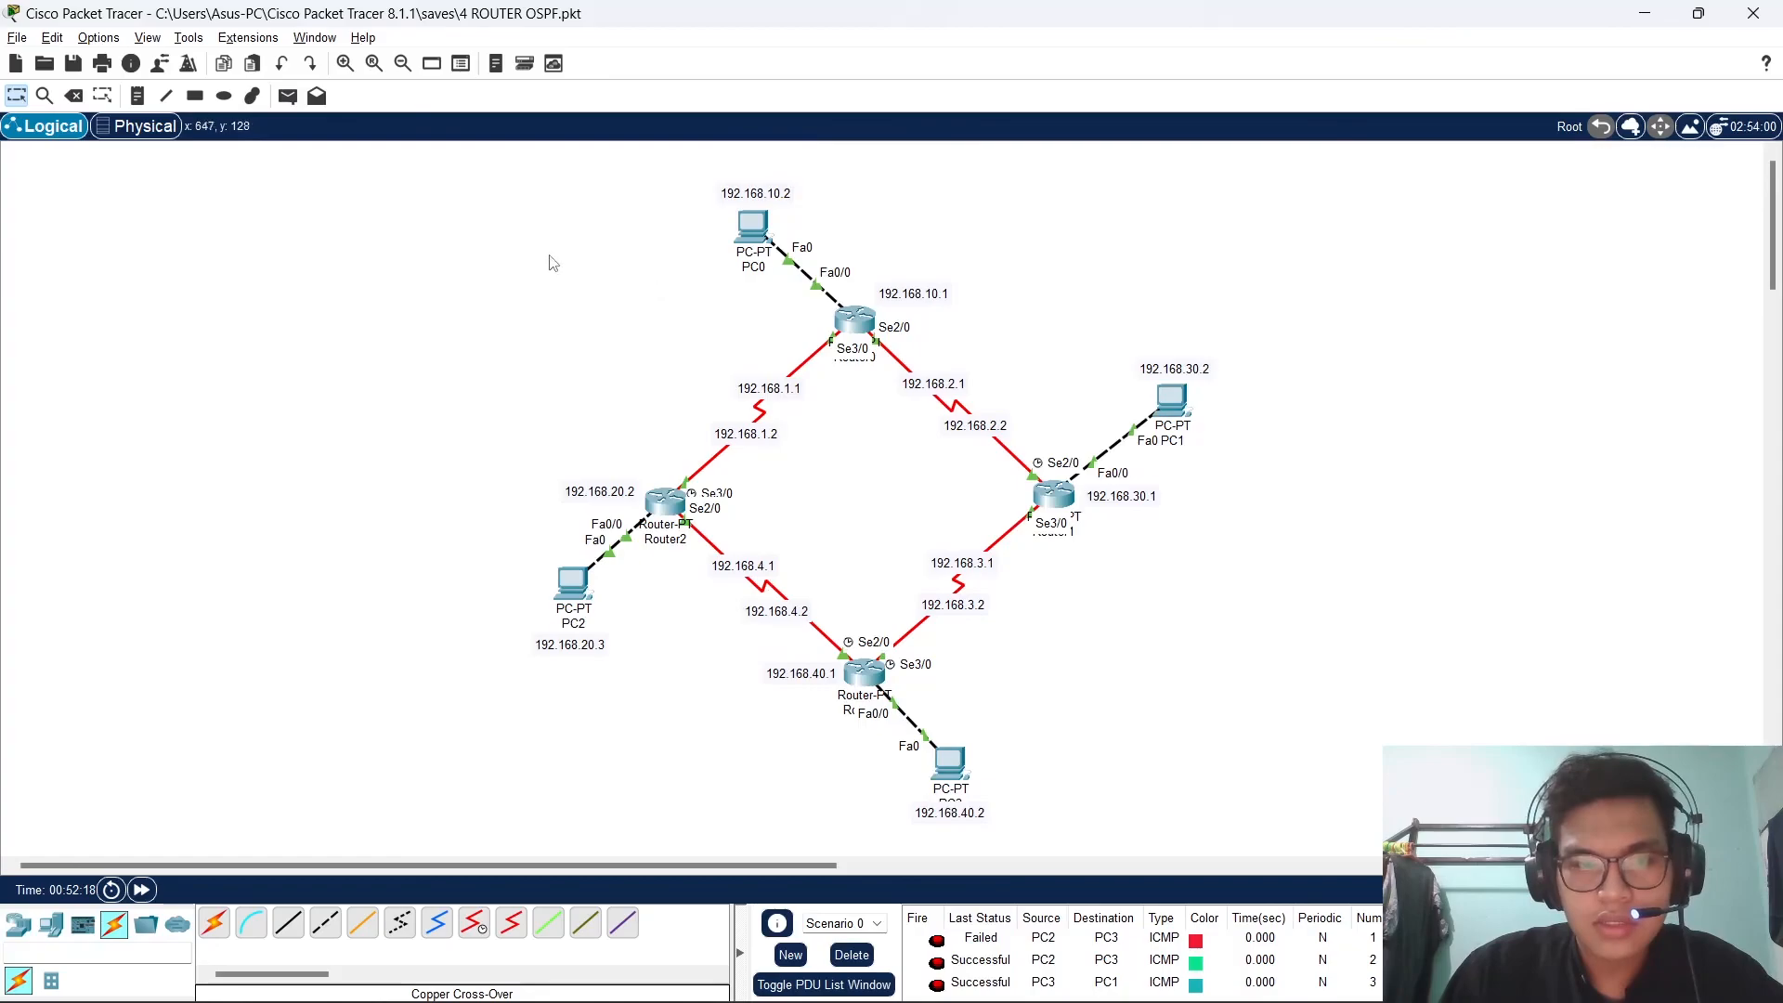